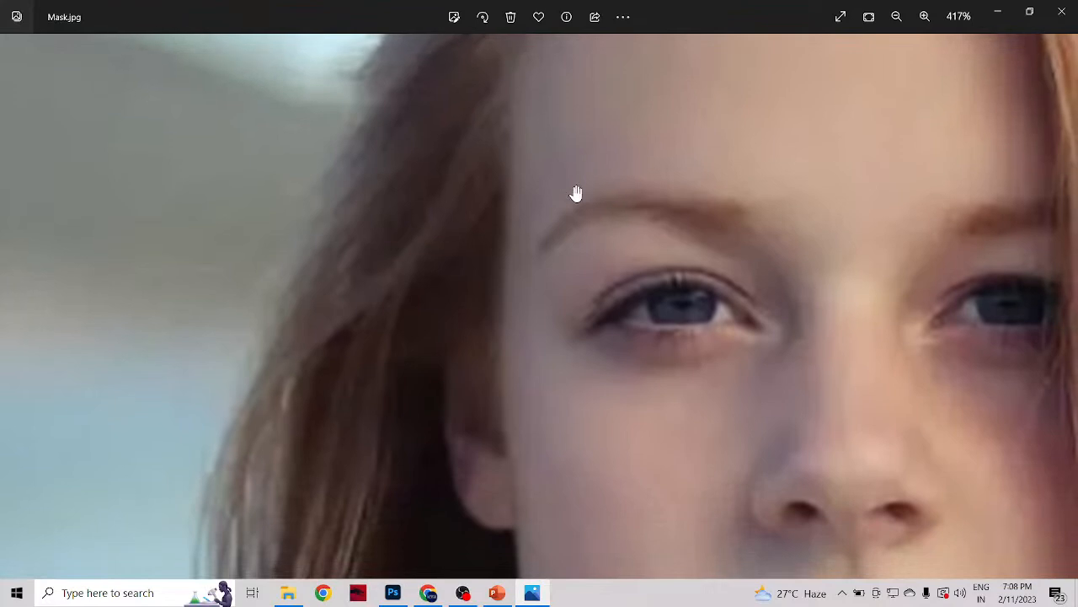
Step: Examine the hair, forehead and eye details of the portrait Mask.jpg at high magnification for pixelation, then return to the full image
scroll(590, 313, up, 3)
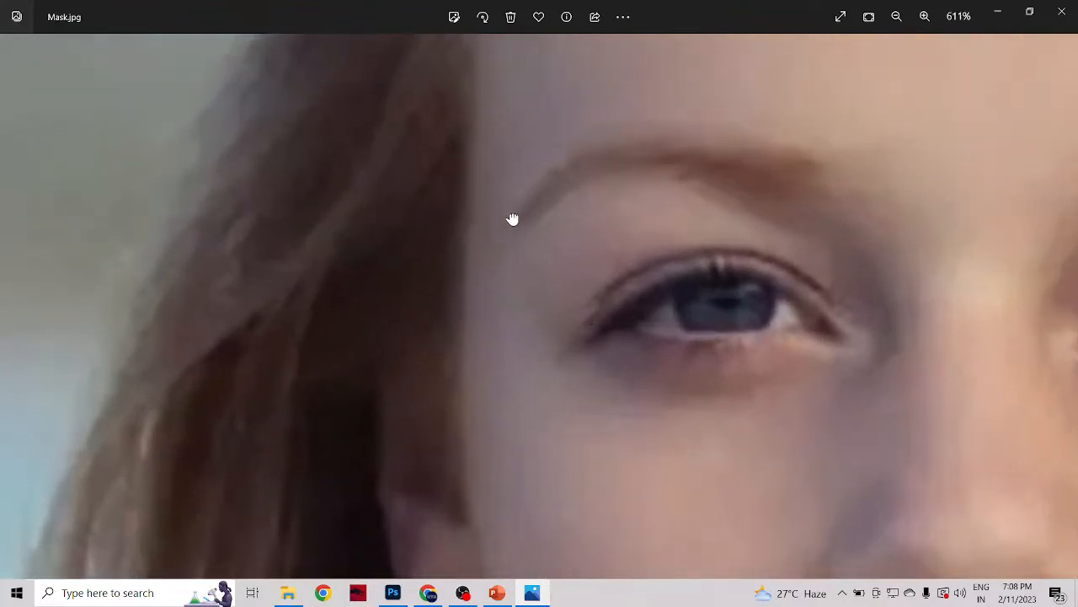
drag(512, 219, 645, 387)
drag(615, 217, 513, 378)
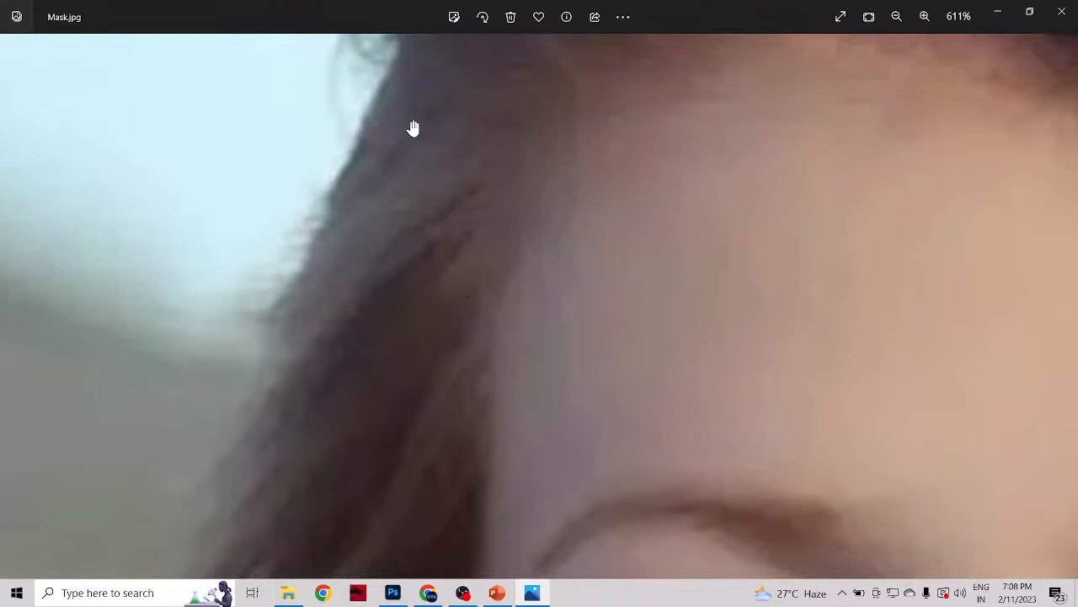
drag(414, 127, 609, 400)
drag(400, 354, 641, 247)
scroll(641, 247, down, 2)
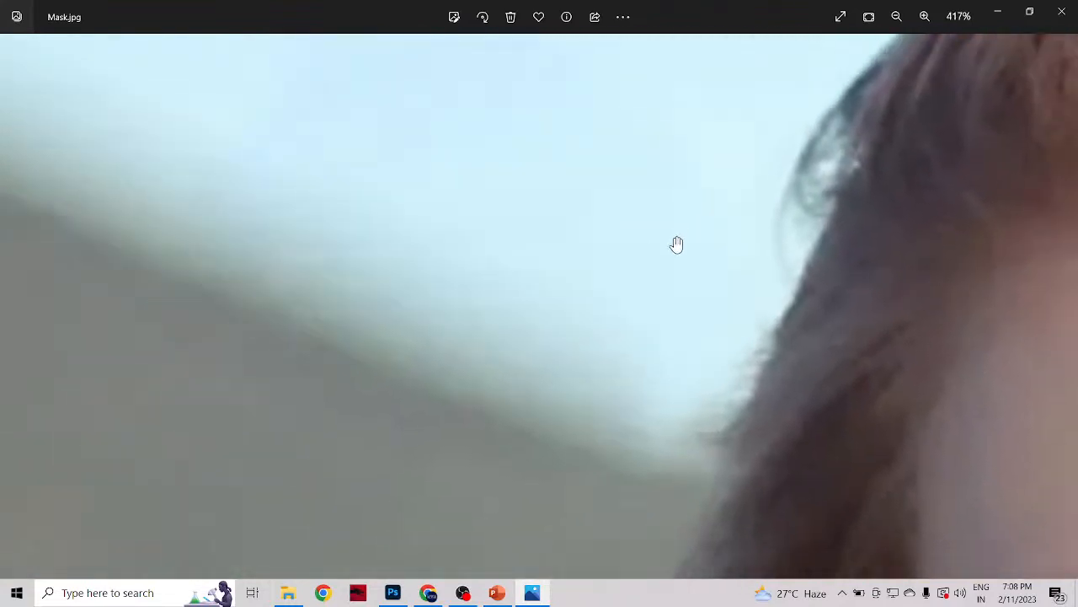
drag(250, 318, 589, 278)
scroll(589, 278, down, 2)
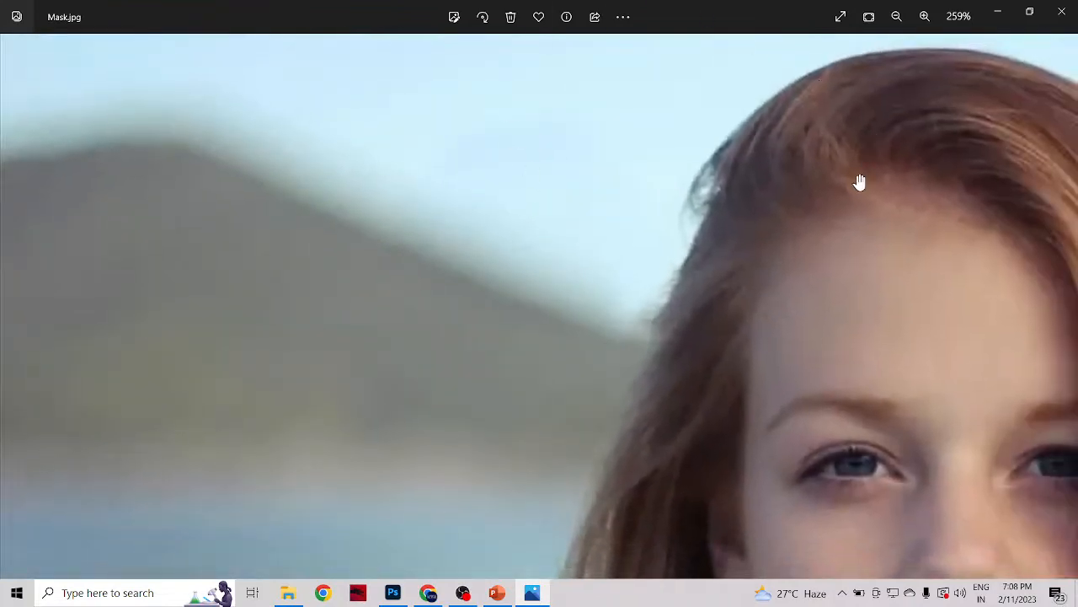
drag(970, 361, 520, 202)
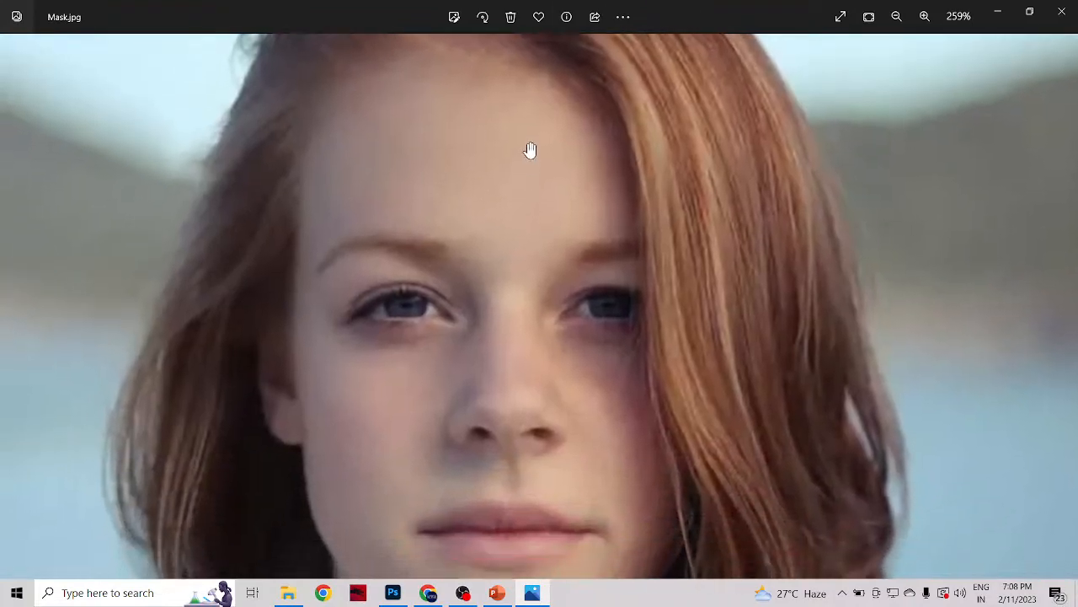
drag(781, 279, 524, 115)
scroll(568, 256, down, 3)
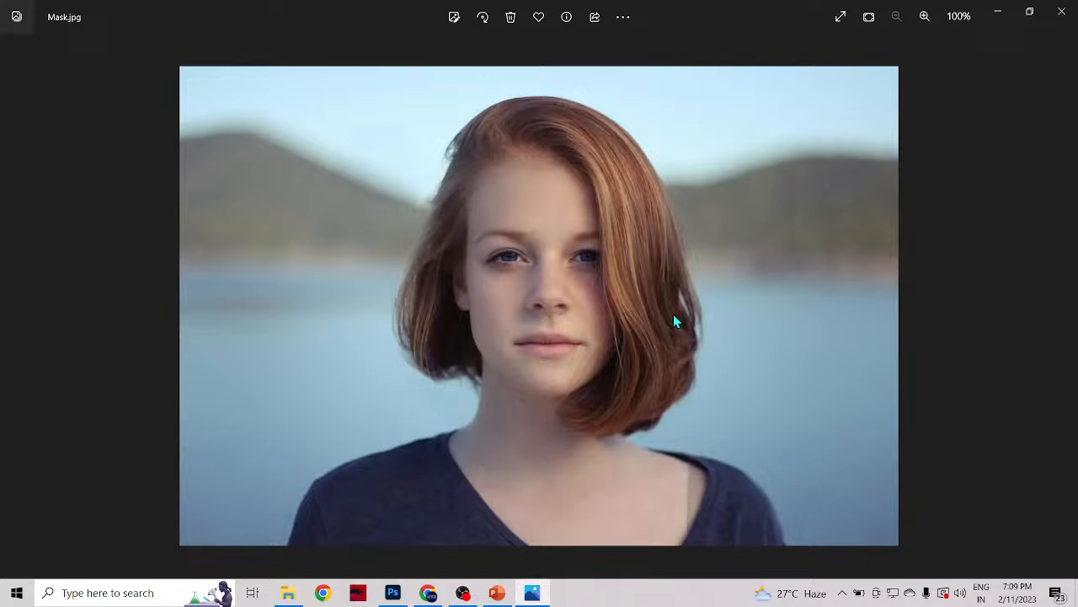
Step: Preview the images 1, nl3ahqya4z151 and Task 1 in the References folder on the desktop, then put the folder window away
click(287, 593)
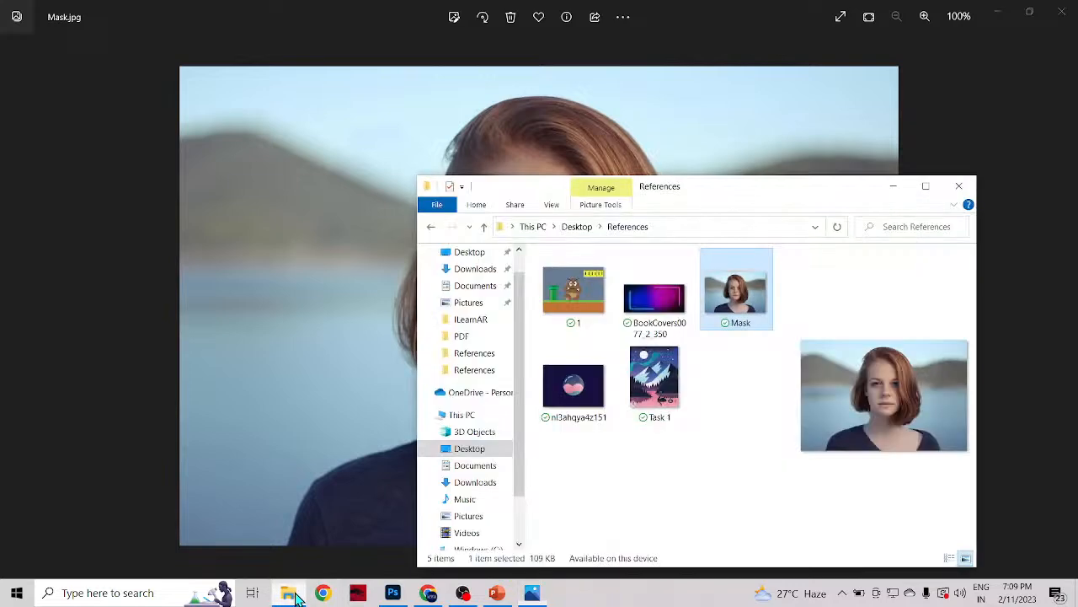
click(551, 308)
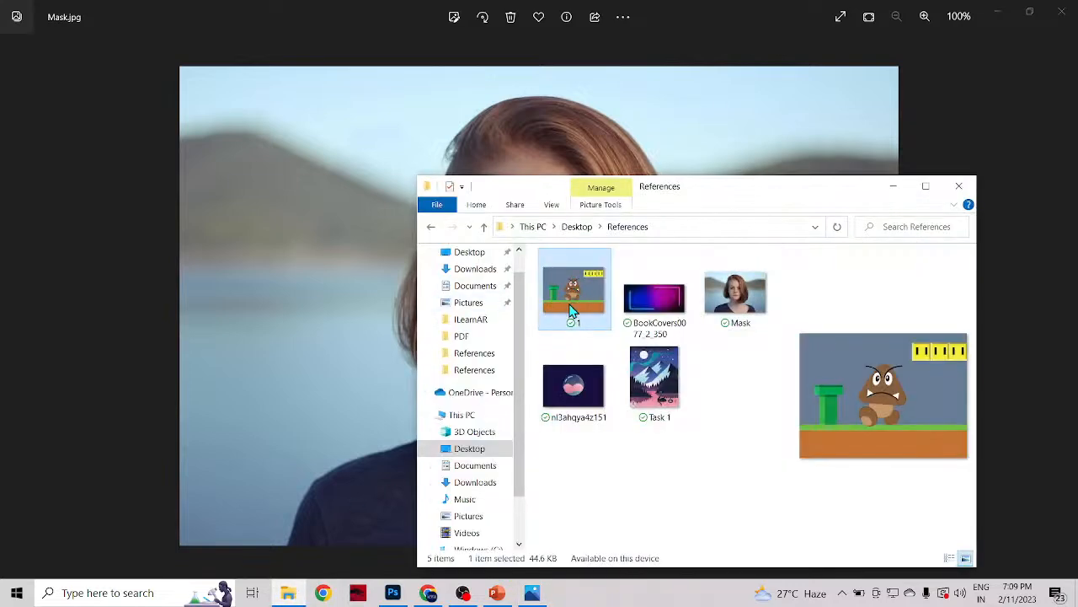
click(579, 386)
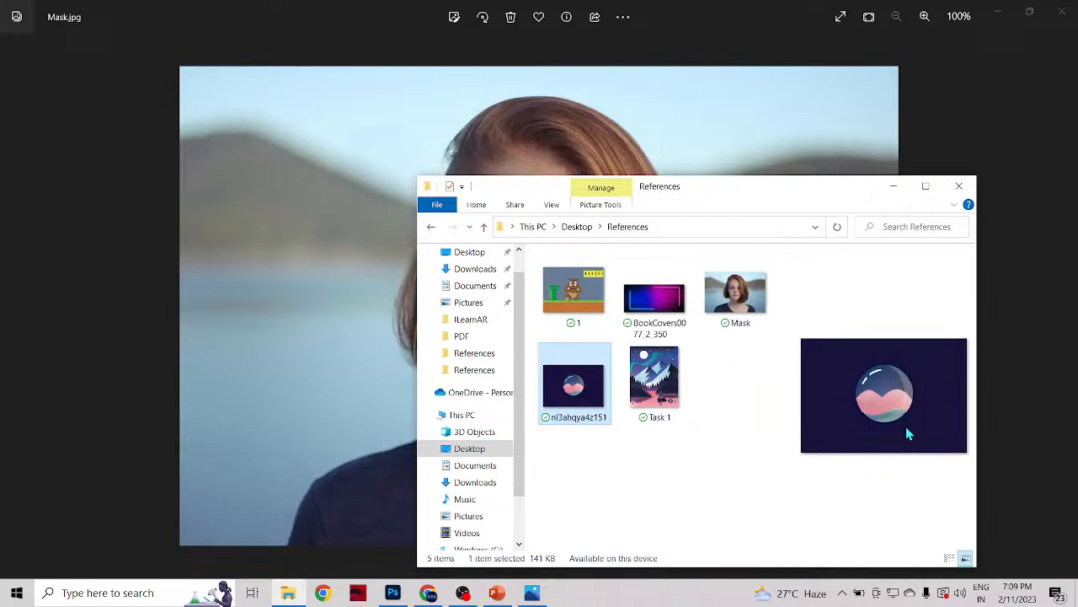
click(644, 387)
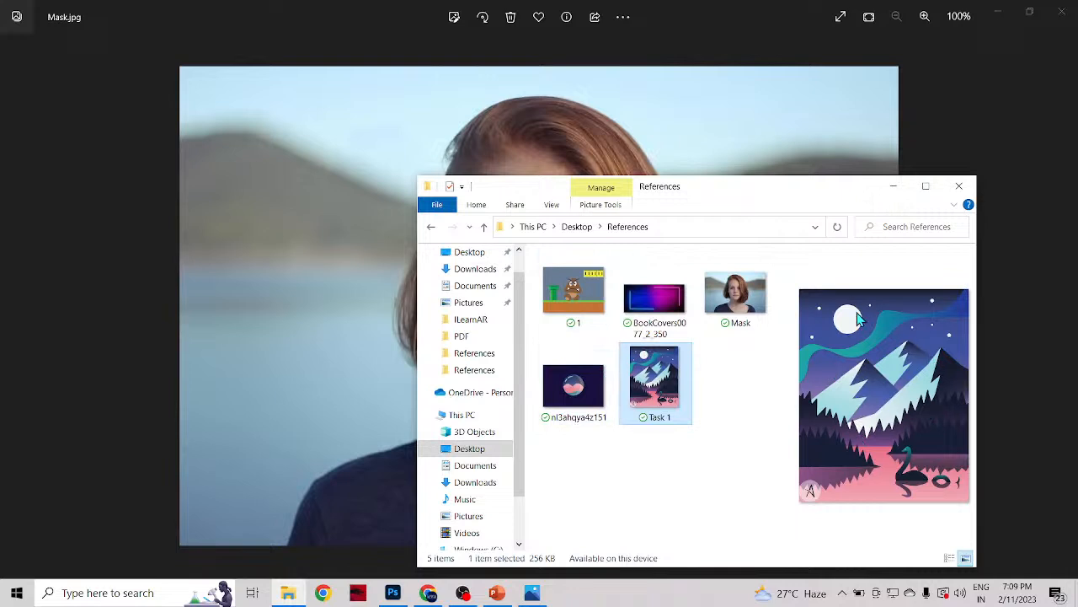
drag(817, 199, 684, 182)
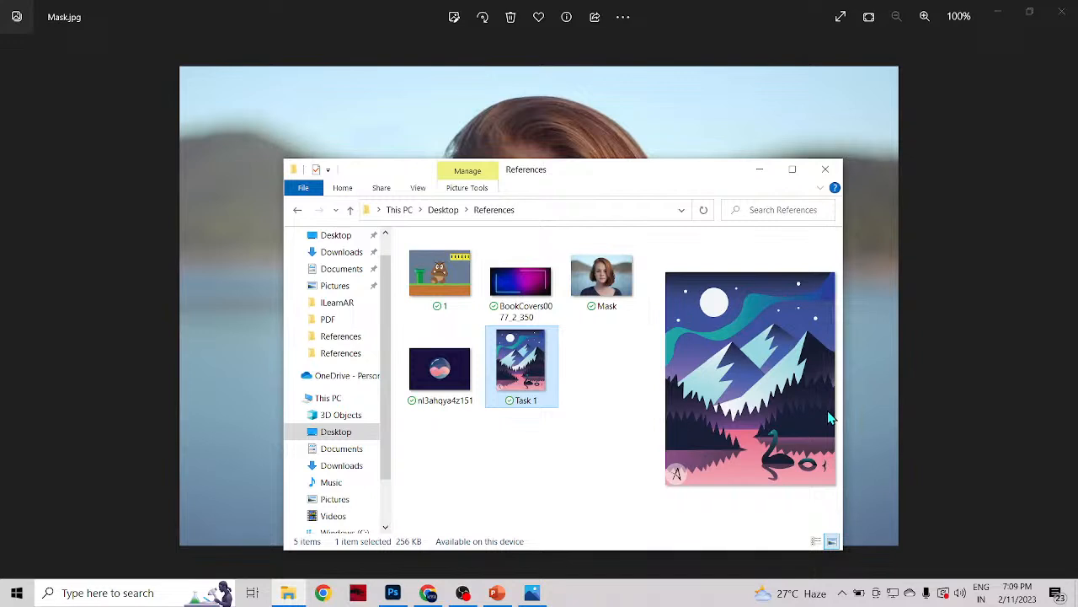
click(759, 169)
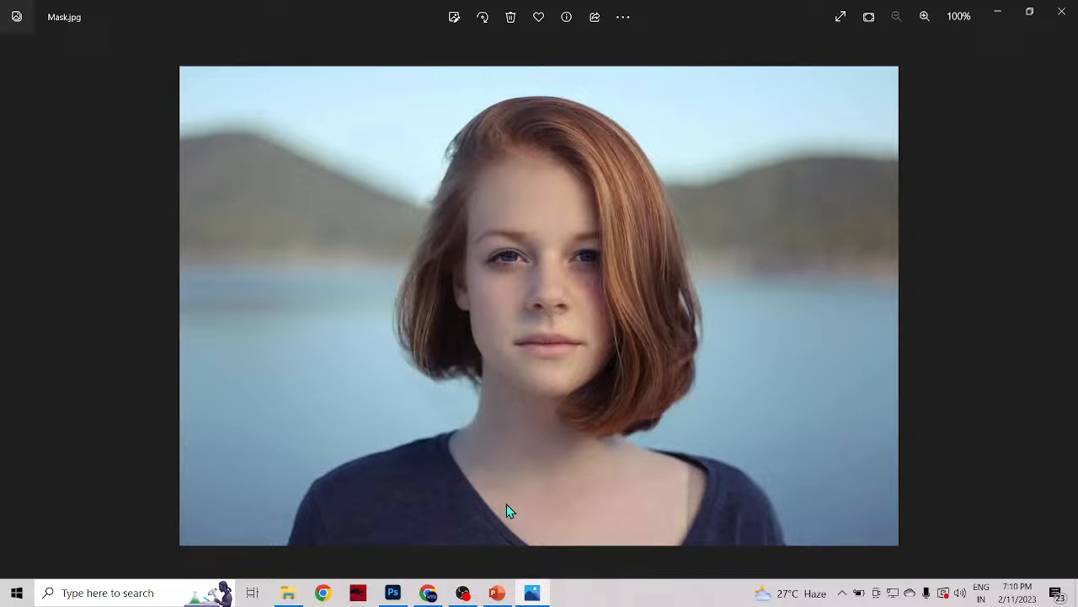
Step: Switch to Photoshop, look over the recent files and open the setup for a new document
click(392, 592)
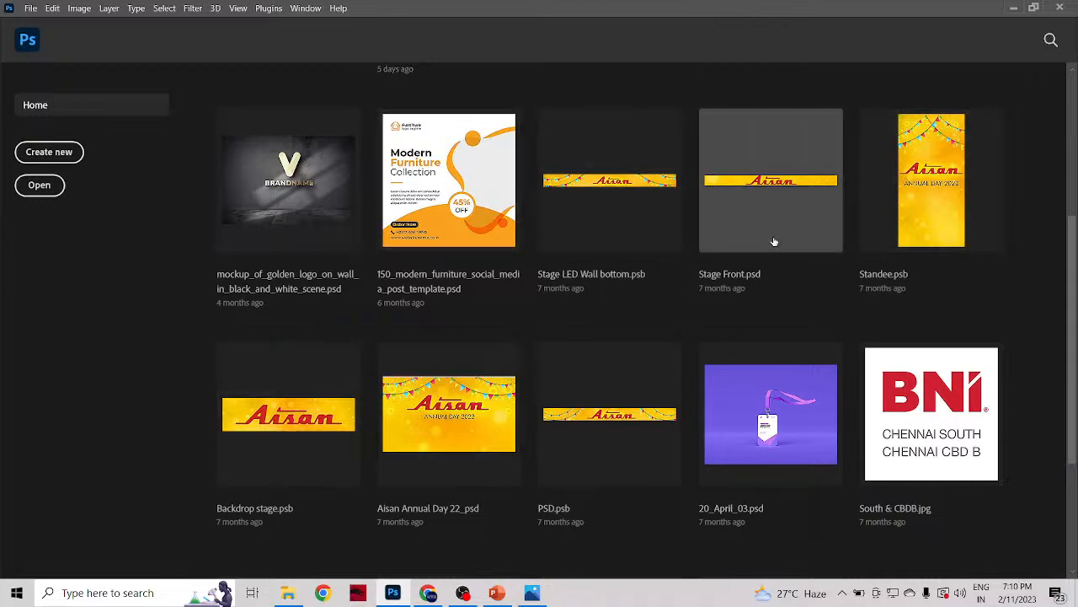
scroll(666, 370, down, 1)
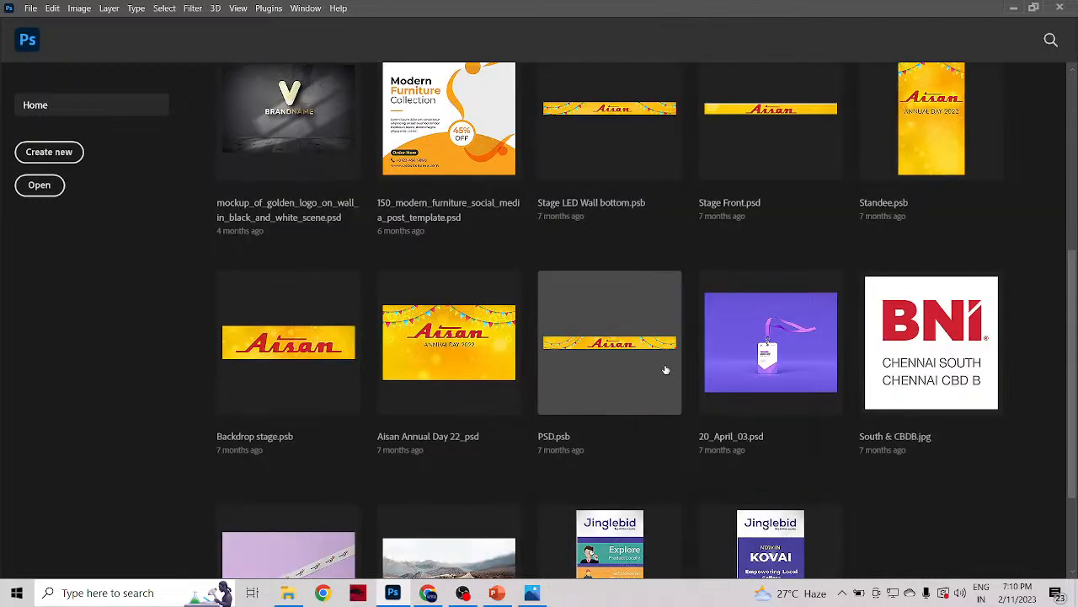
scroll(666, 370, up, 1)
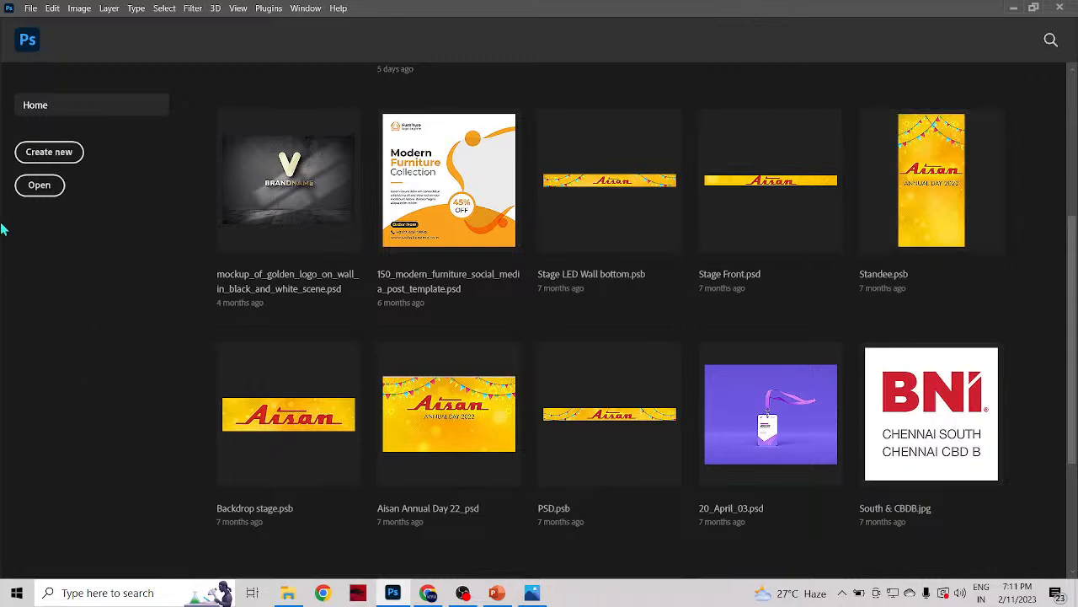
click(51, 157)
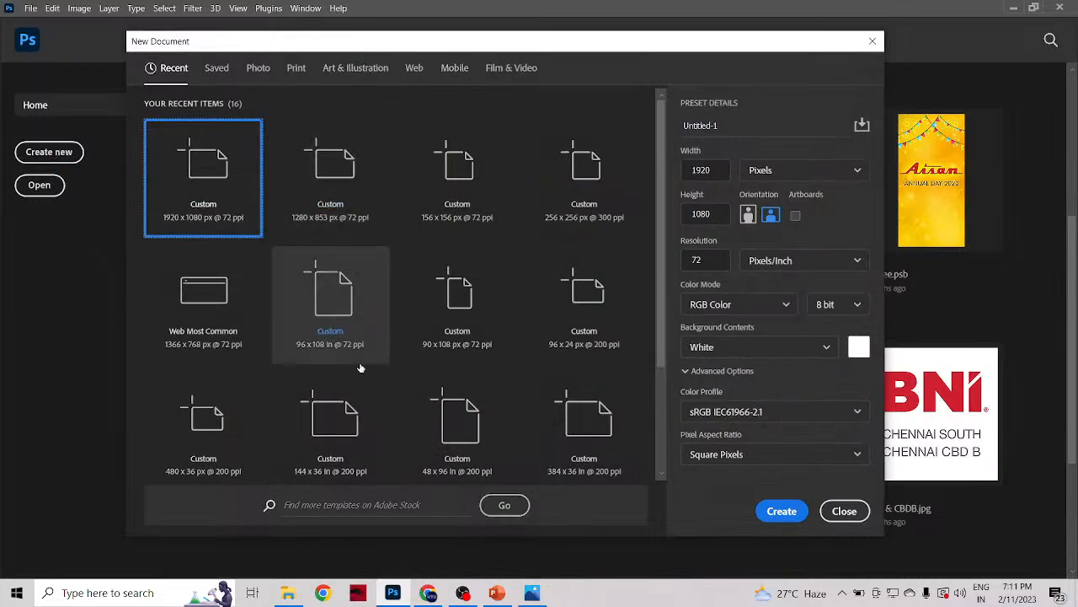
Step: Look through the recently used document sizes for the new document
scroll(360, 369, down, 2)
scroll(360, 368, up, 2)
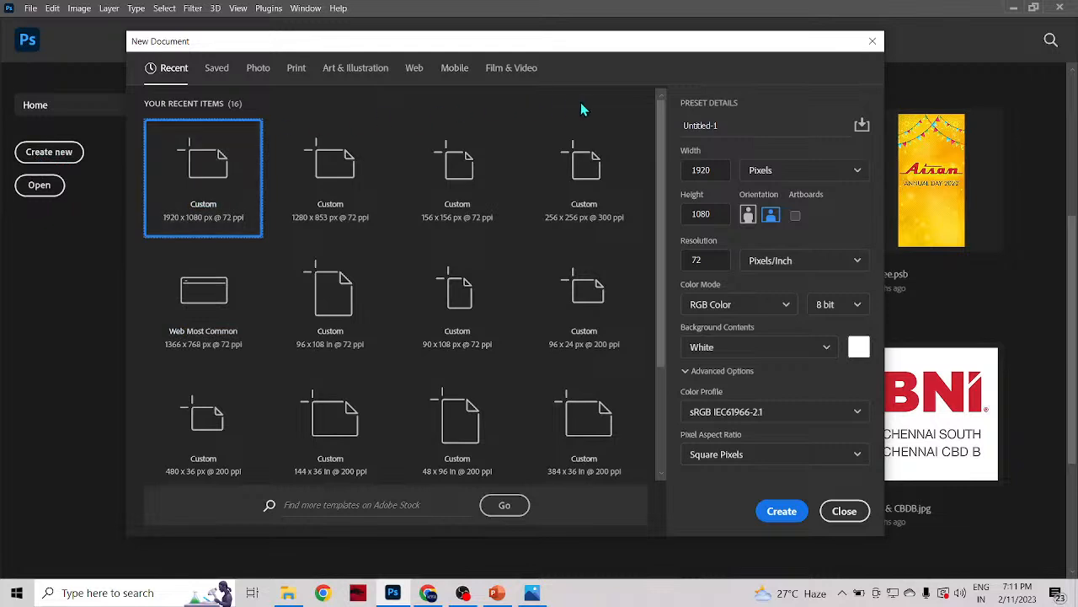
drag(661, 108, 655, 269)
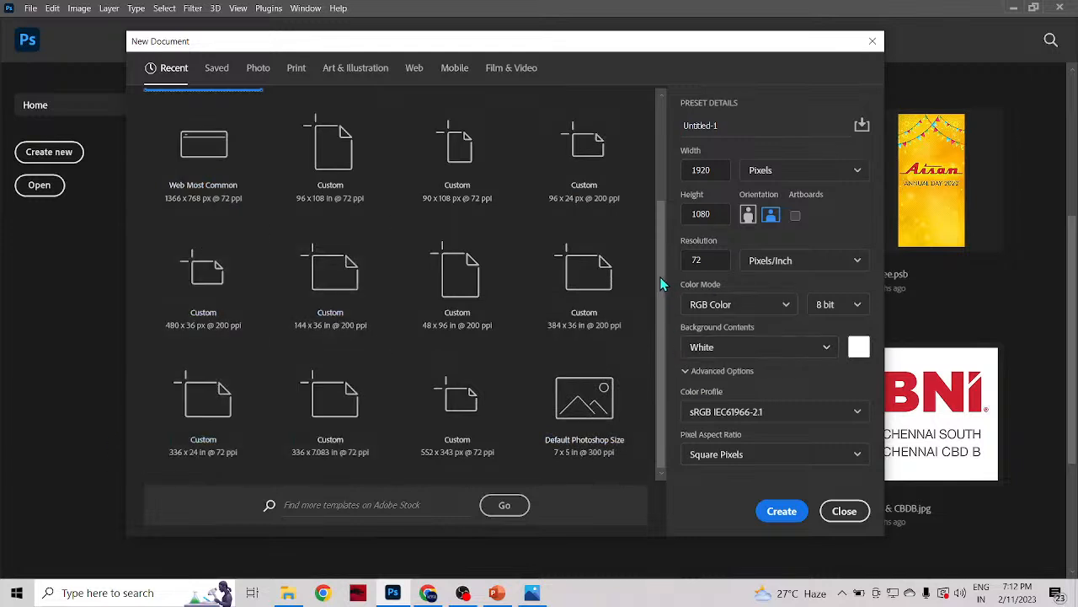
drag(656, 242, 661, 99)
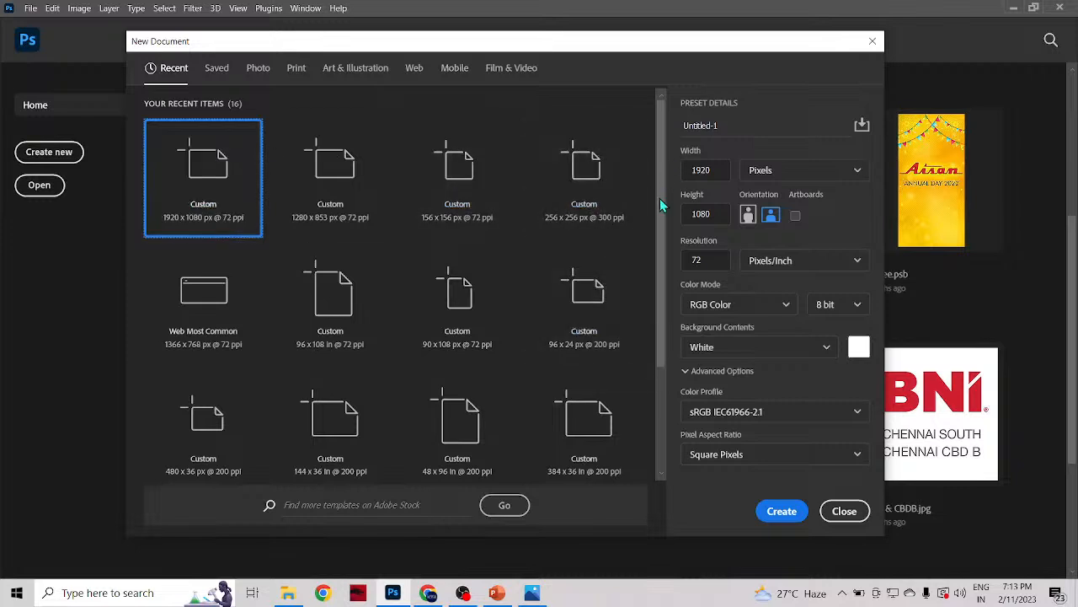
mouse_move(660, 198)
mouse_down()
mouse_move(659, 322)
mouse_move(660, 199)
mouse_up()
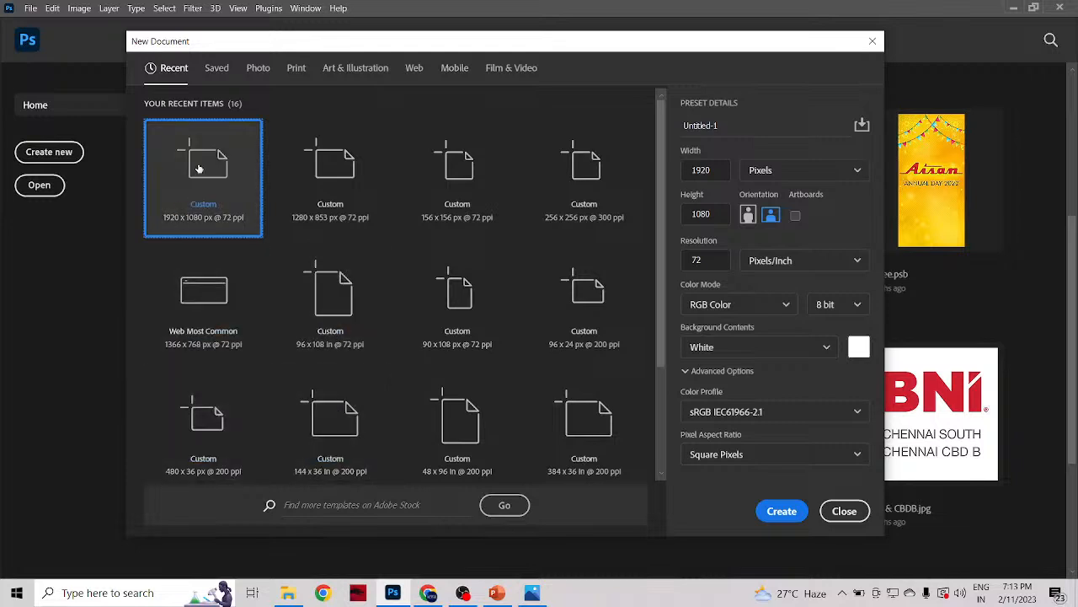
drag(660, 139, 666, 161)
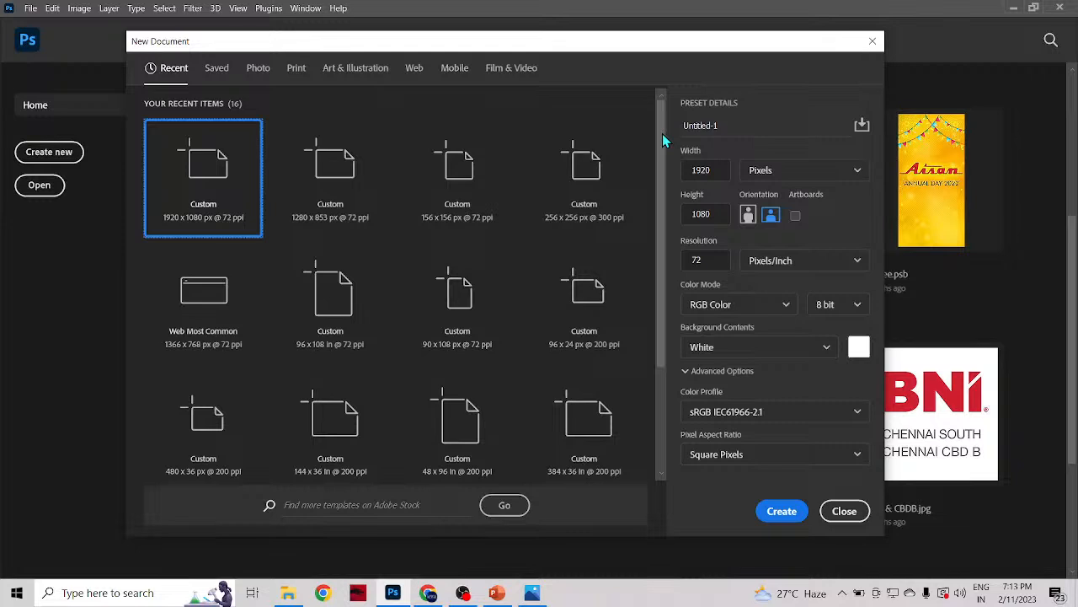
drag(662, 133, 656, 238)
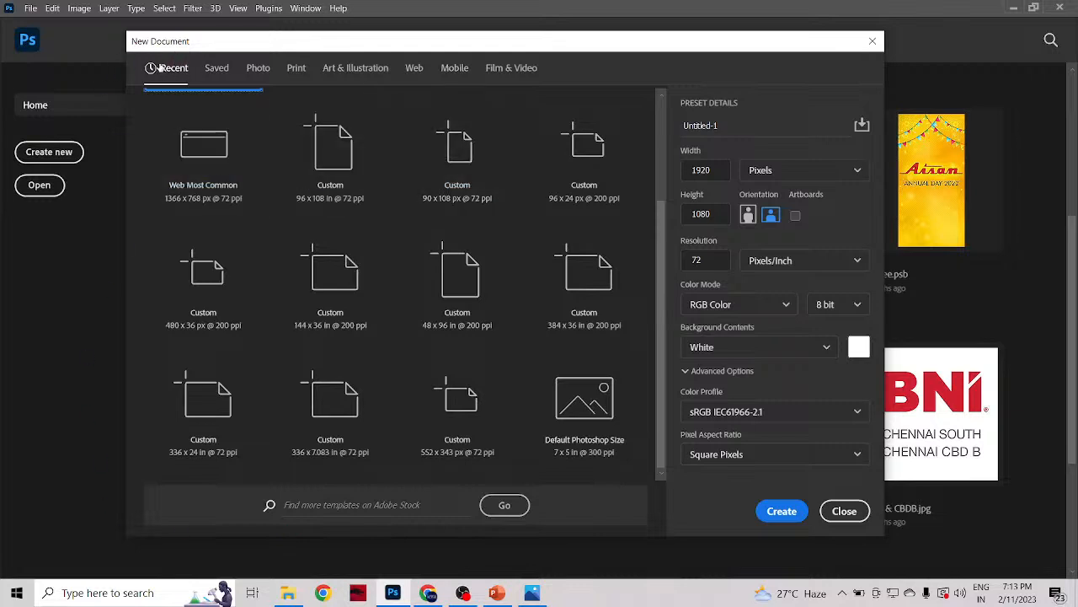
Step: Review the Saved, Photo, Print, Art & Illustration, Web and Mobile document presets, then return to the recent ones
click(216, 69)
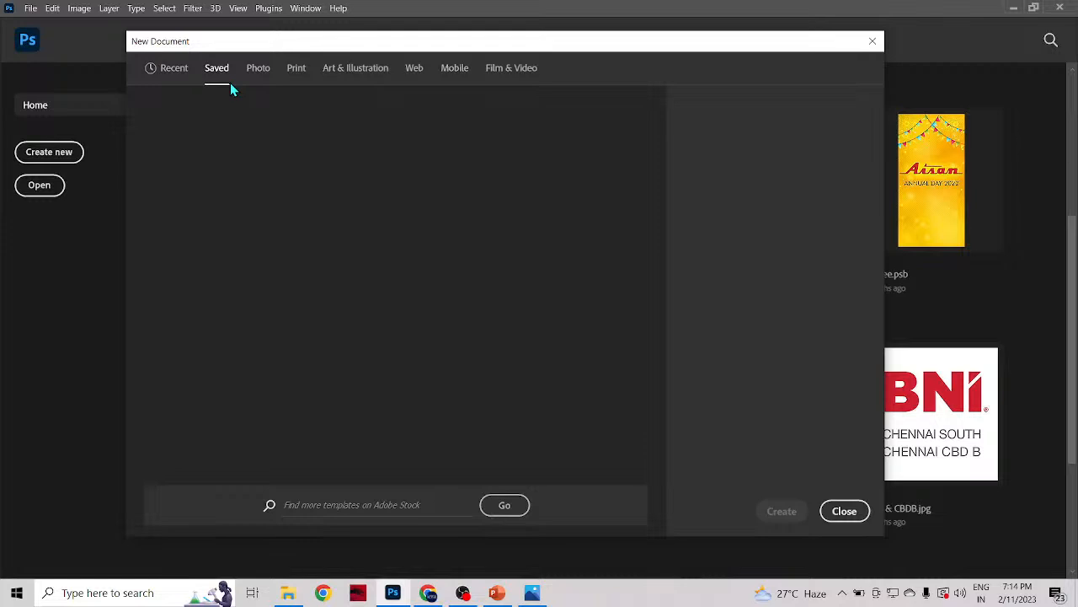
click(261, 74)
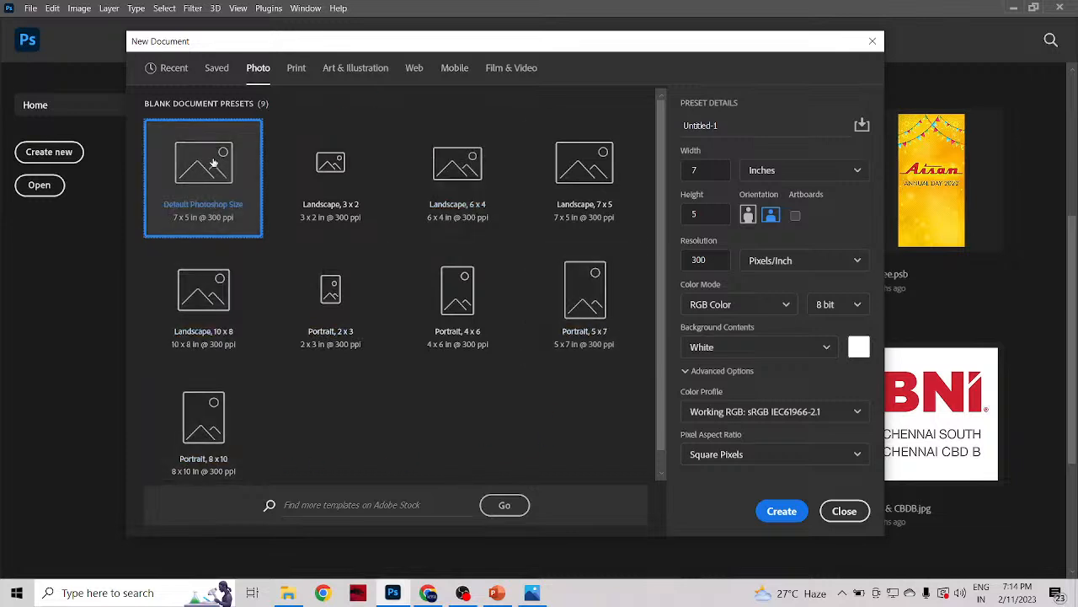
click(296, 69)
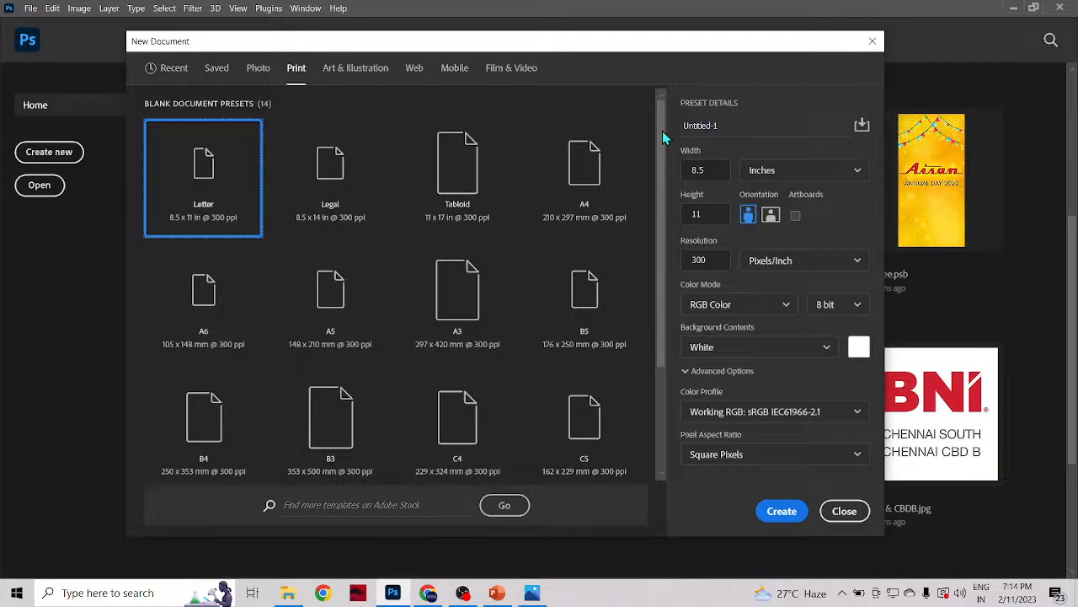
mouse_move(662, 131)
mouse_down()
mouse_move(664, 159)
mouse_move(664, 116)
mouse_up()
click(353, 72)
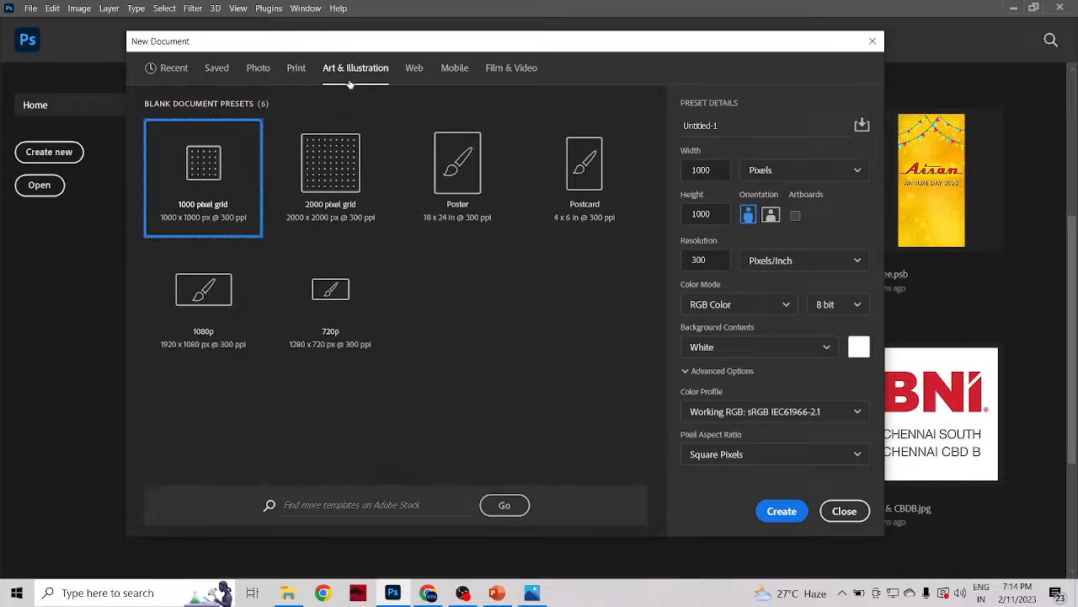
click(416, 71)
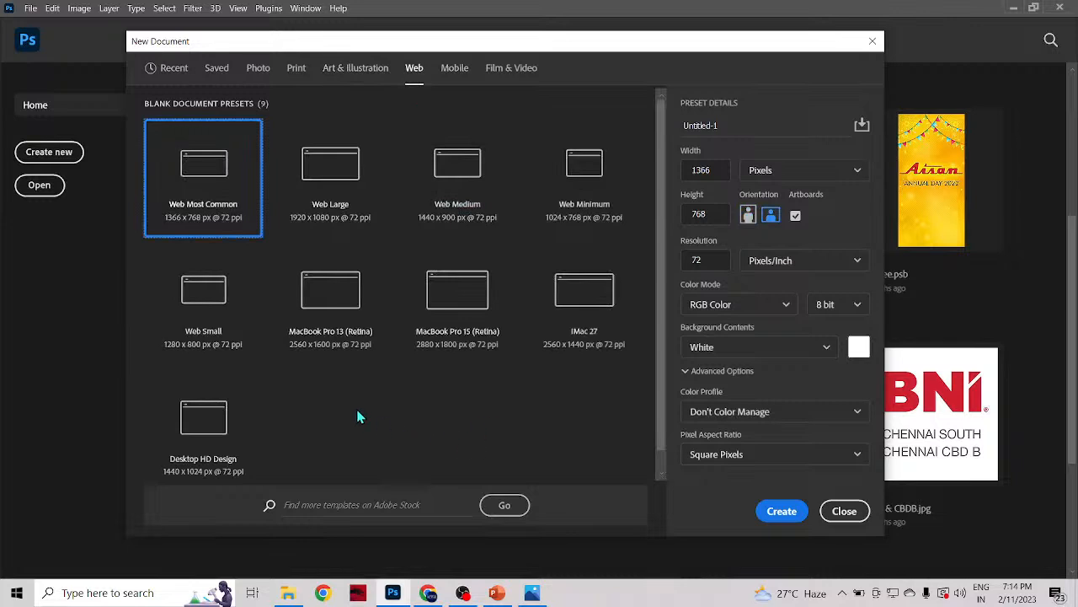
click(456, 69)
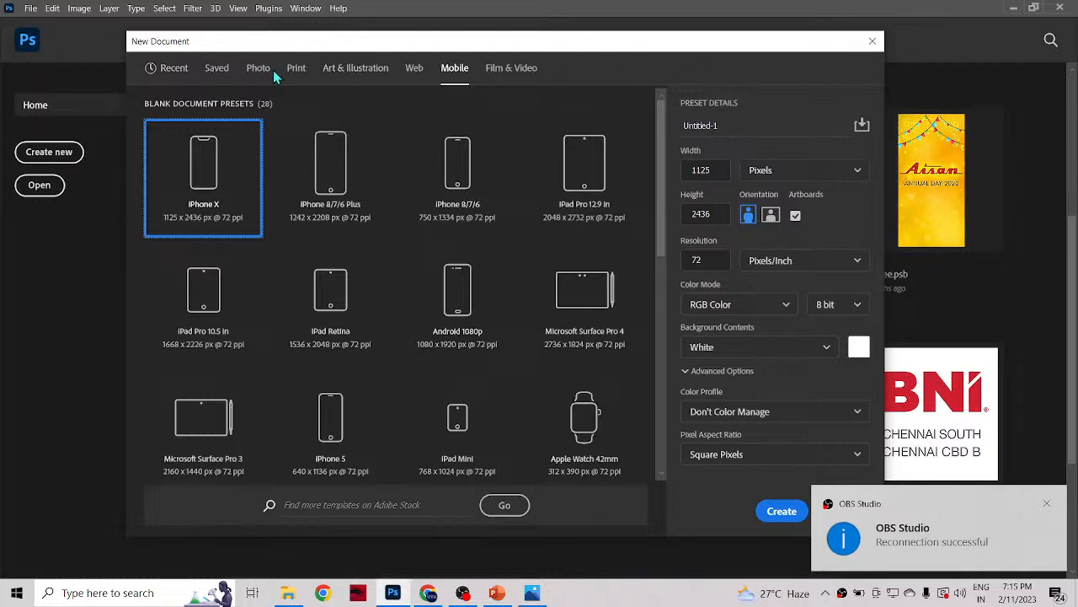
click(414, 69)
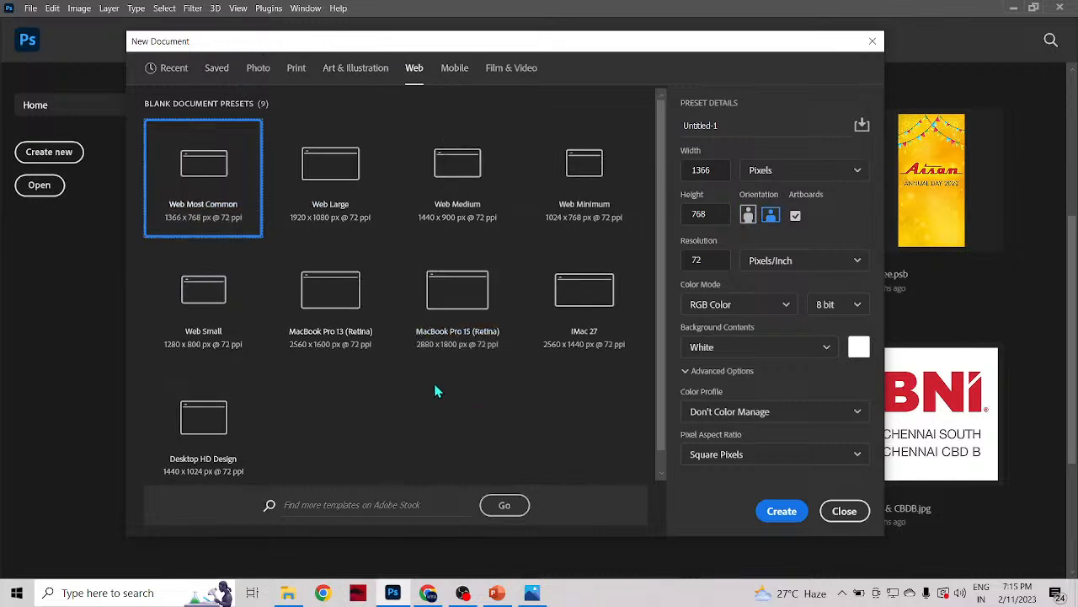
click(179, 71)
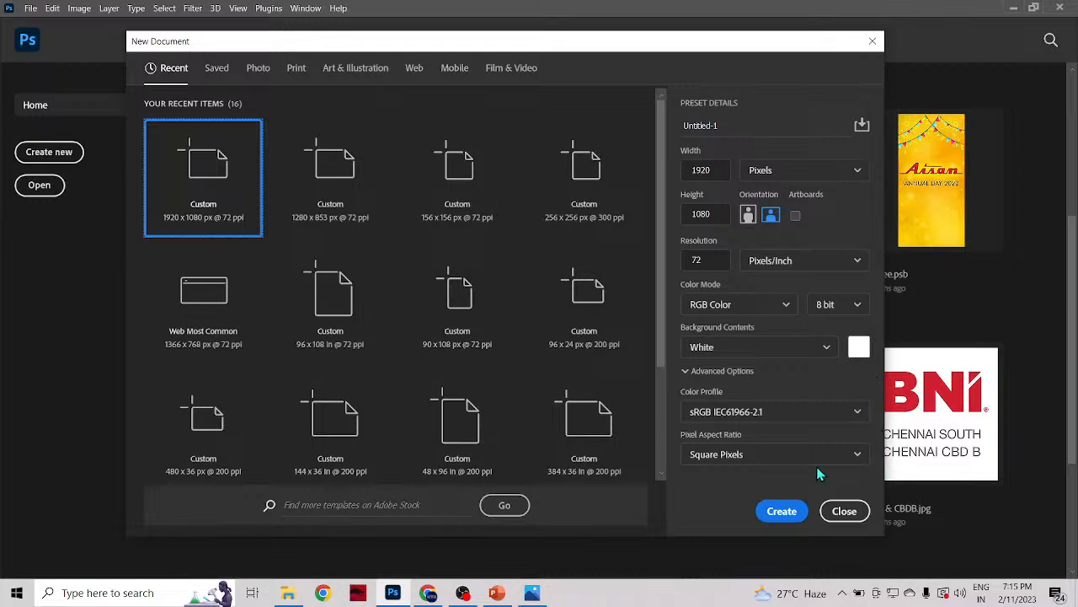
Step: Look through the available width units for the new document, from pixels and inches to points and picas, keeping Pixels
click(831, 171)
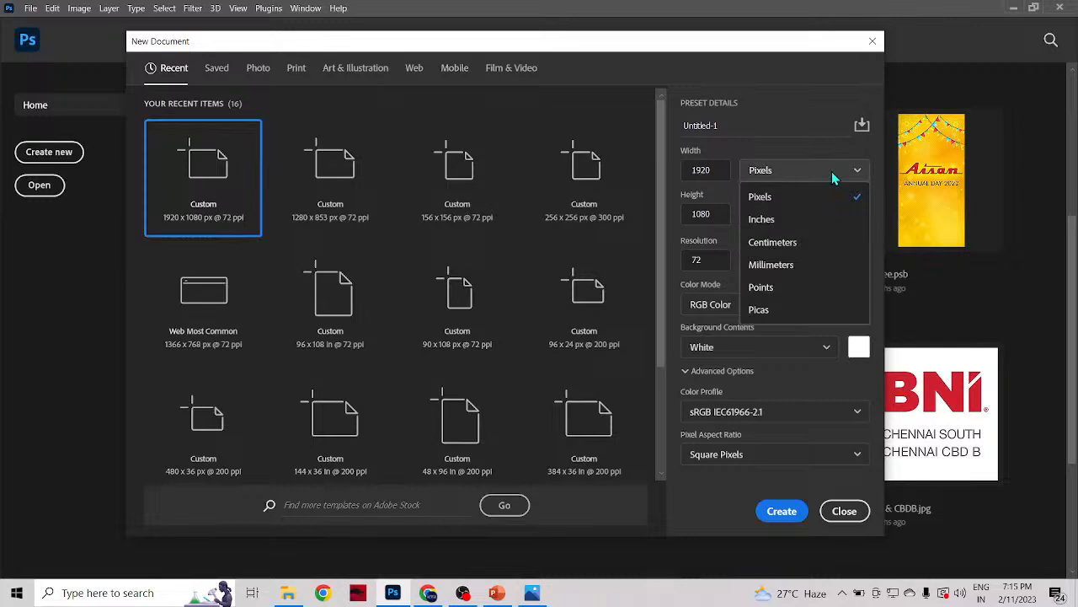
click(785, 168)
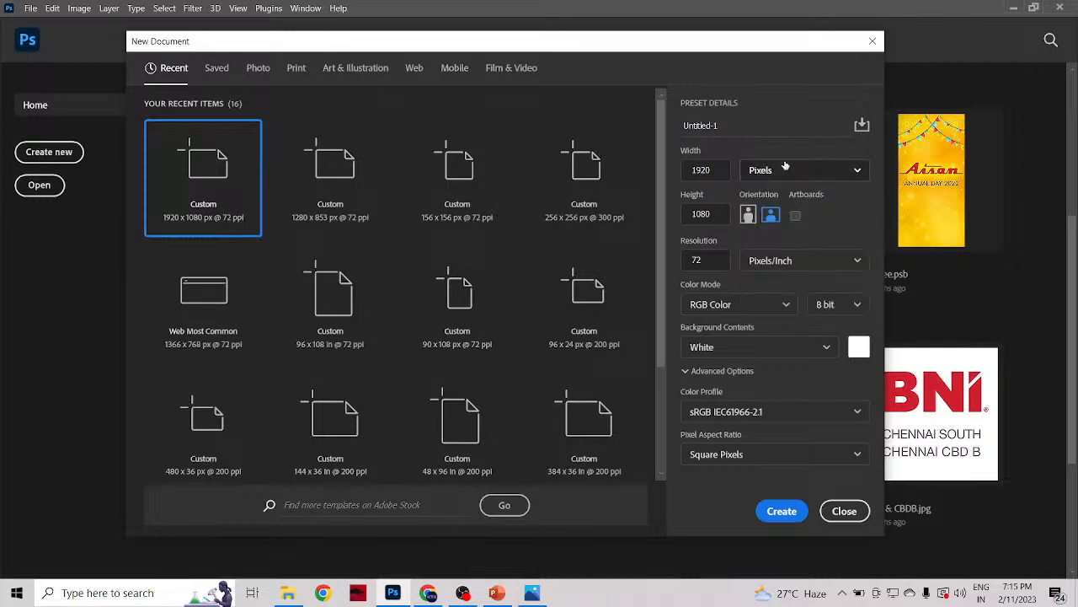
click(785, 167)
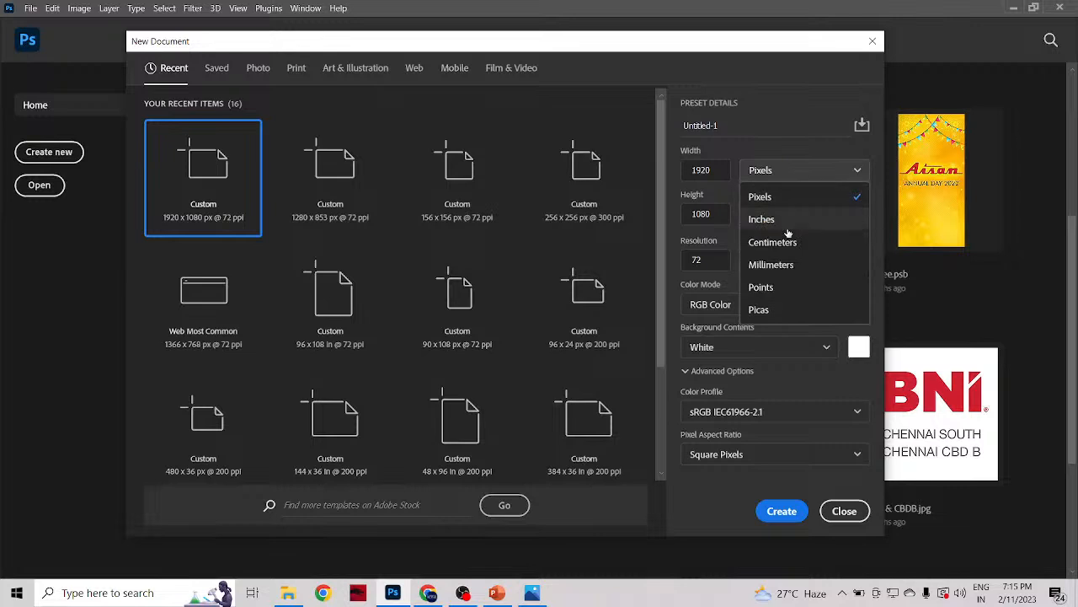
click(801, 173)
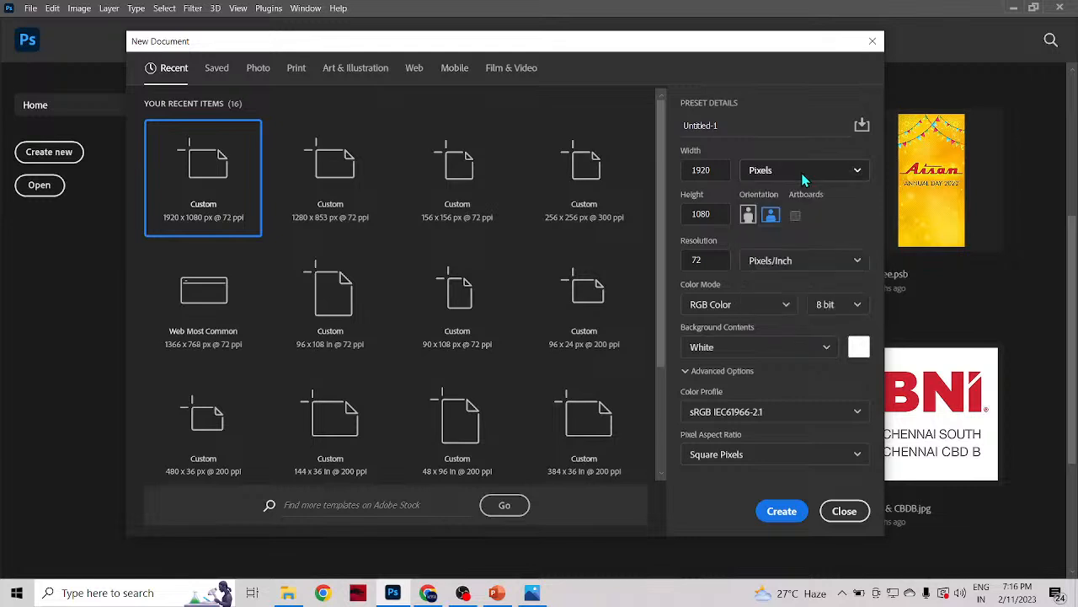
click(801, 173)
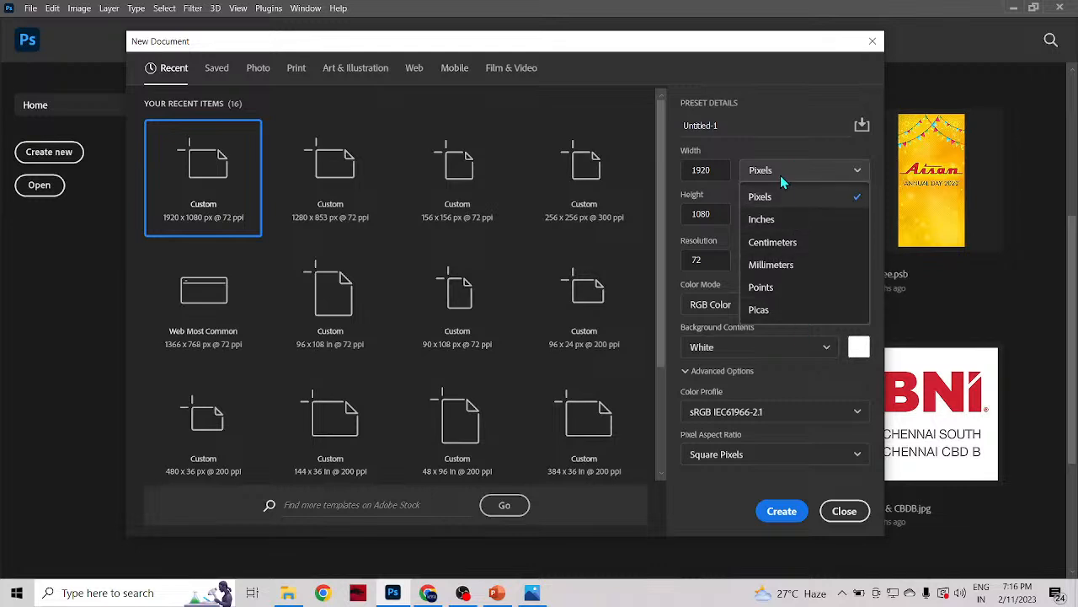
click(781, 176)
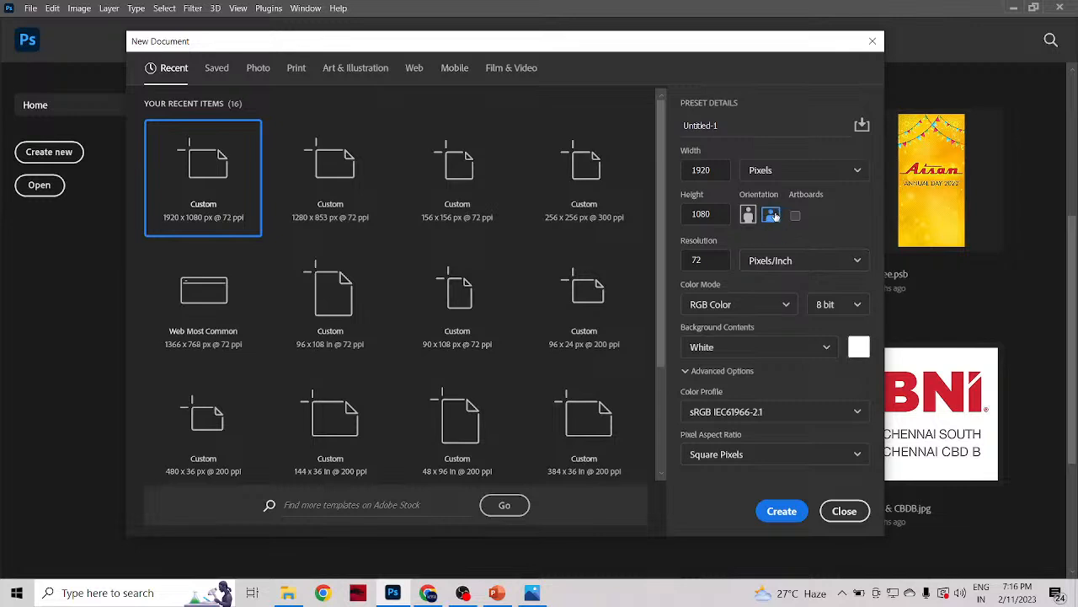
Step: Set the new document to portrait orientation, and turn the Artboards option on and back off
click(749, 216)
click(795, 218)
click(795, 218)
Step: Review the background content options, set a custom blue background colour of 448fff, and create the document
click(821, 353)
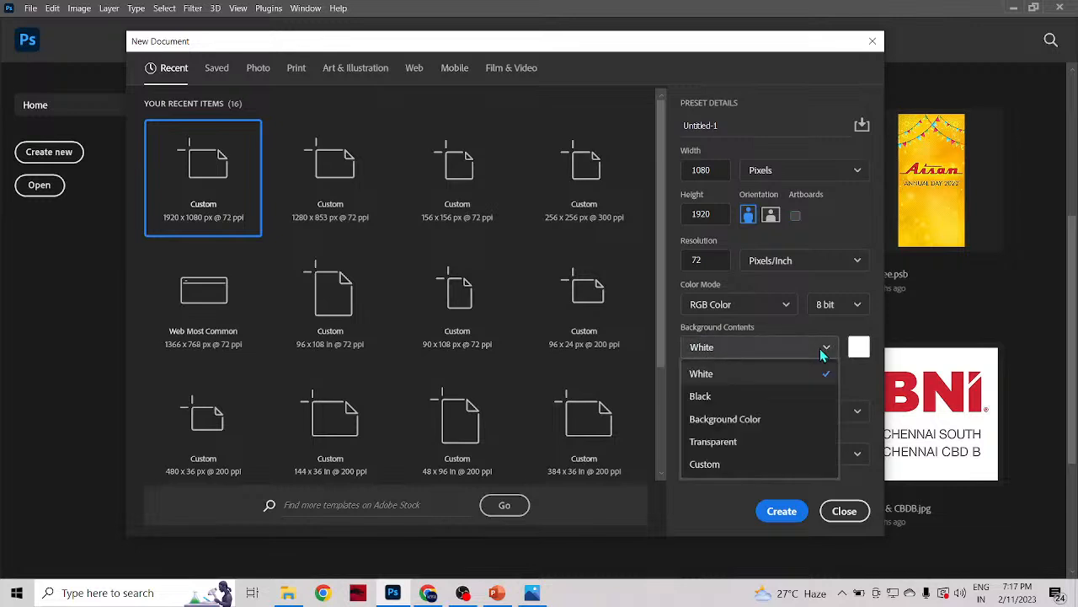
click(821, 352)
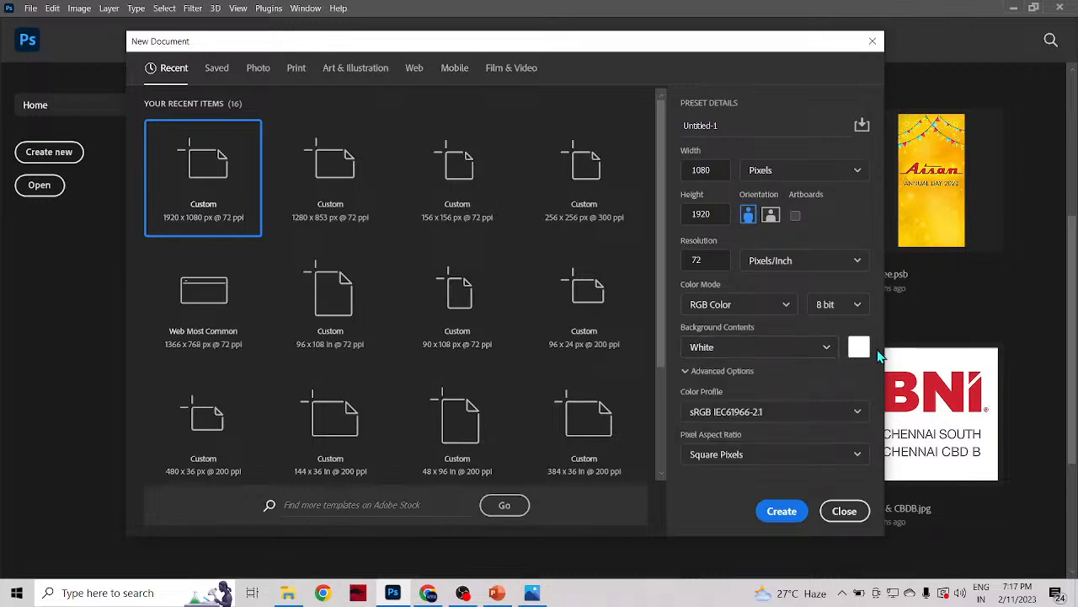
click(856, 352)
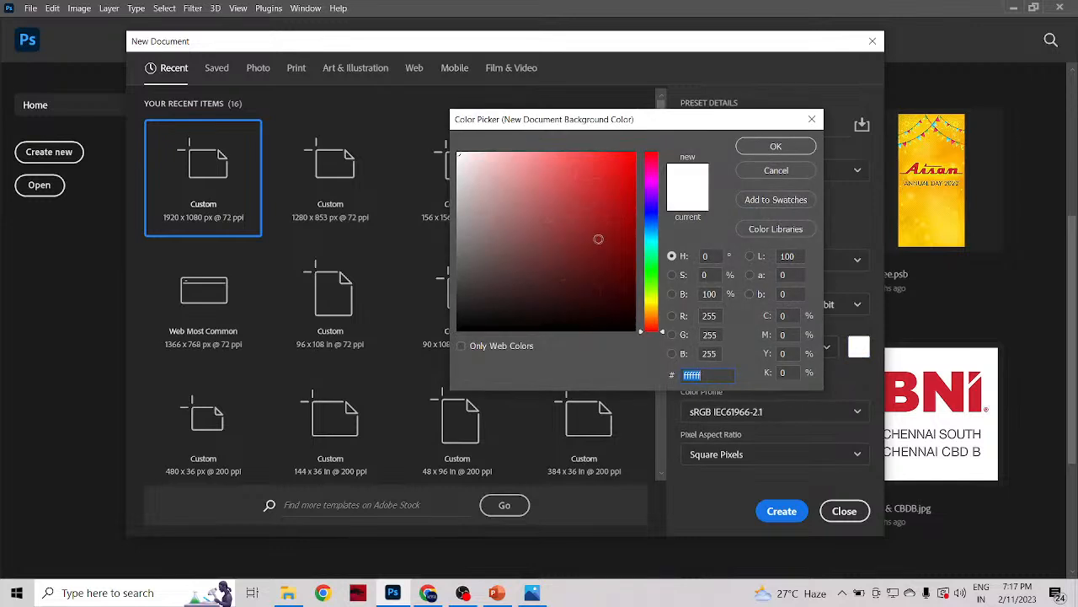
drag(597, 239, 587, 175)
click(655, 222)
drag(654, 223, 654, 215)
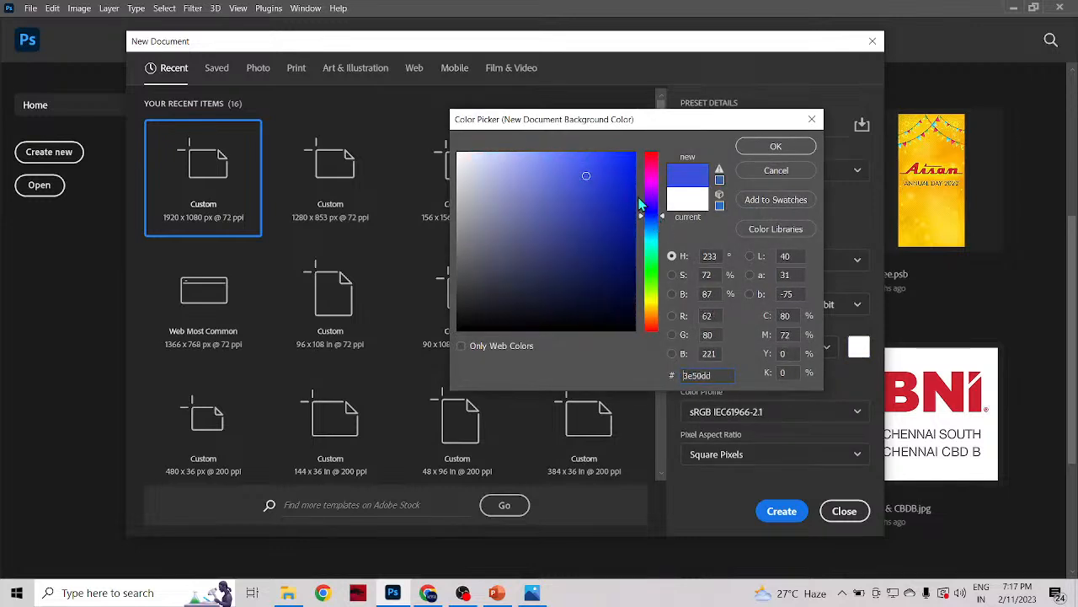
drag(616, 185, 588, 152)
mouse_move(654, 214)
mouse_down()
mouse_move(654, 205)
mouse_move(656, 224)
mouse_up()
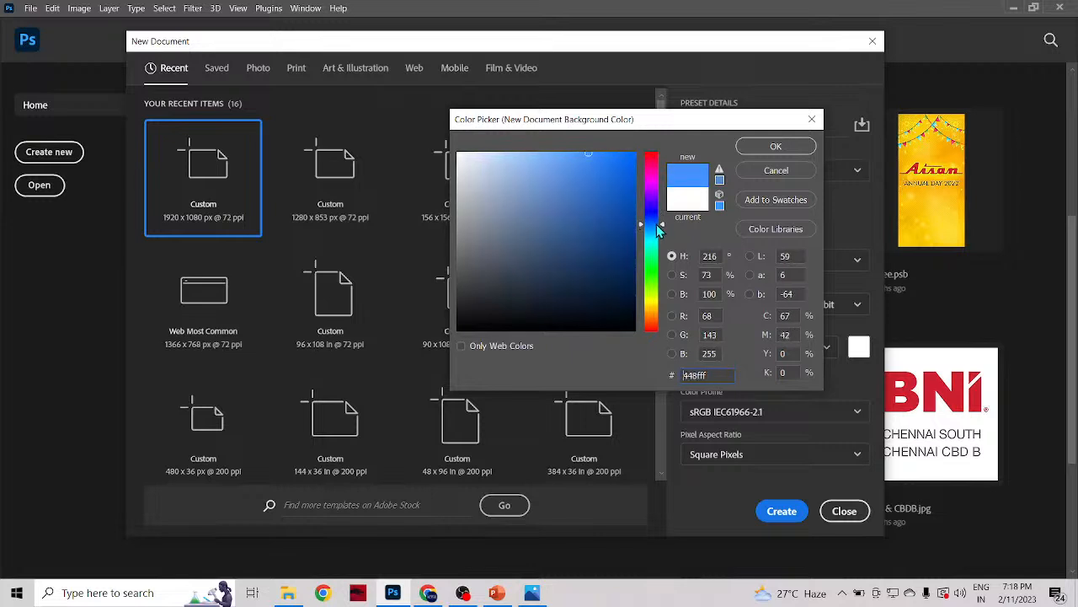
click(794, 146)
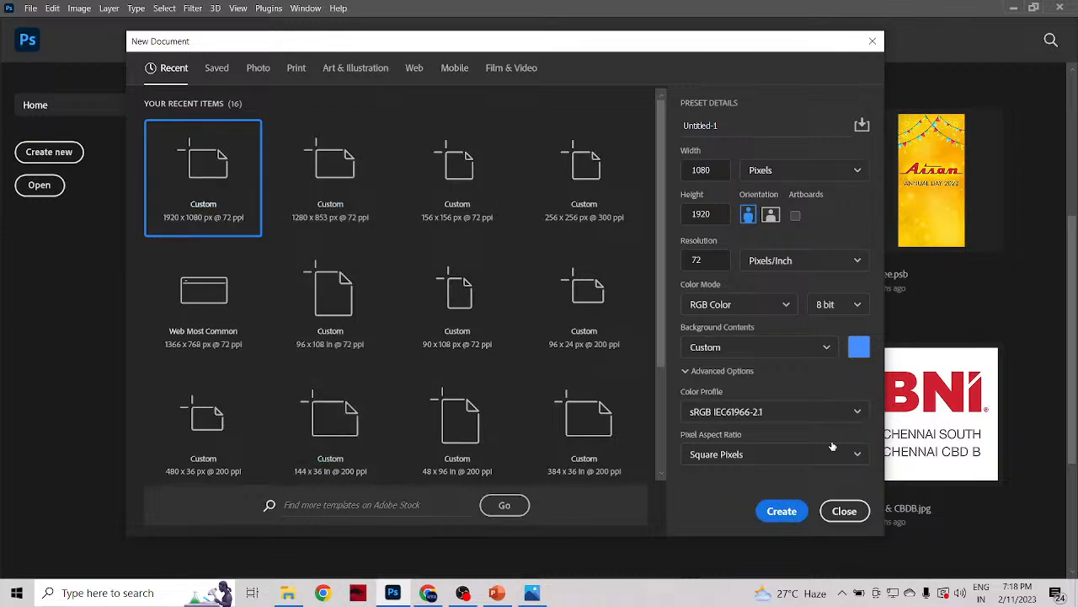
click(795, 511)
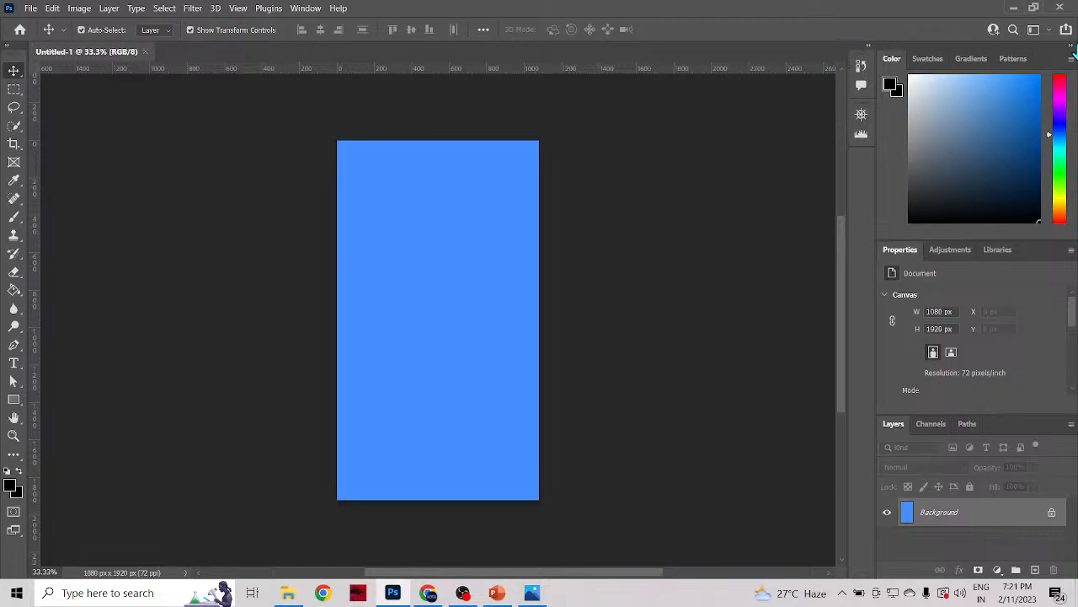
Step: Look over the Swatches, Gradients and Patterns collections, then return to the Color picker
click(947, 61)
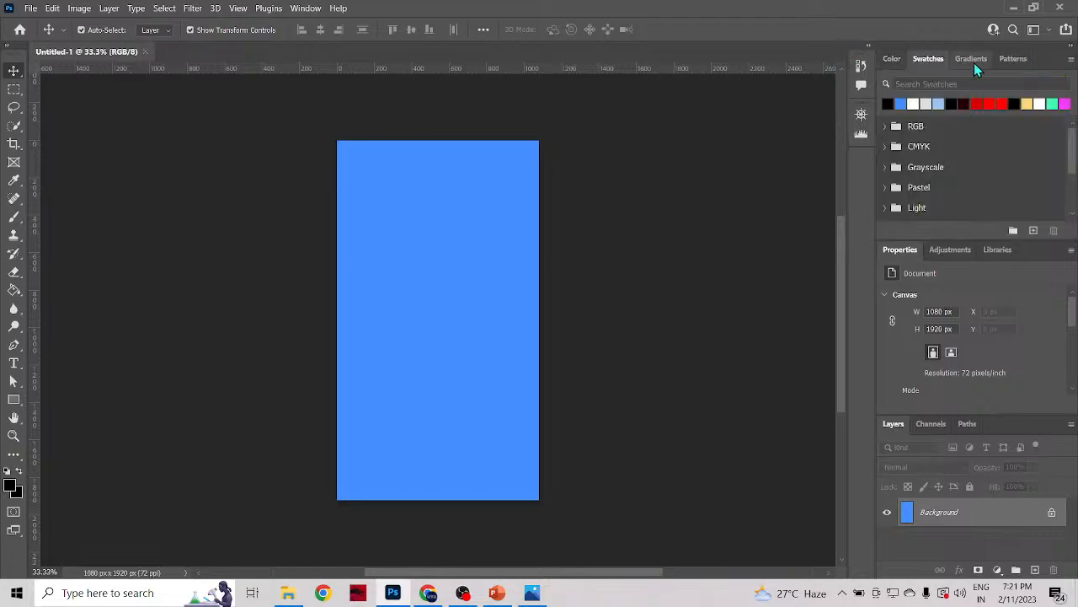
click(974, 61)
click(1010, 60)
click(892, 60)
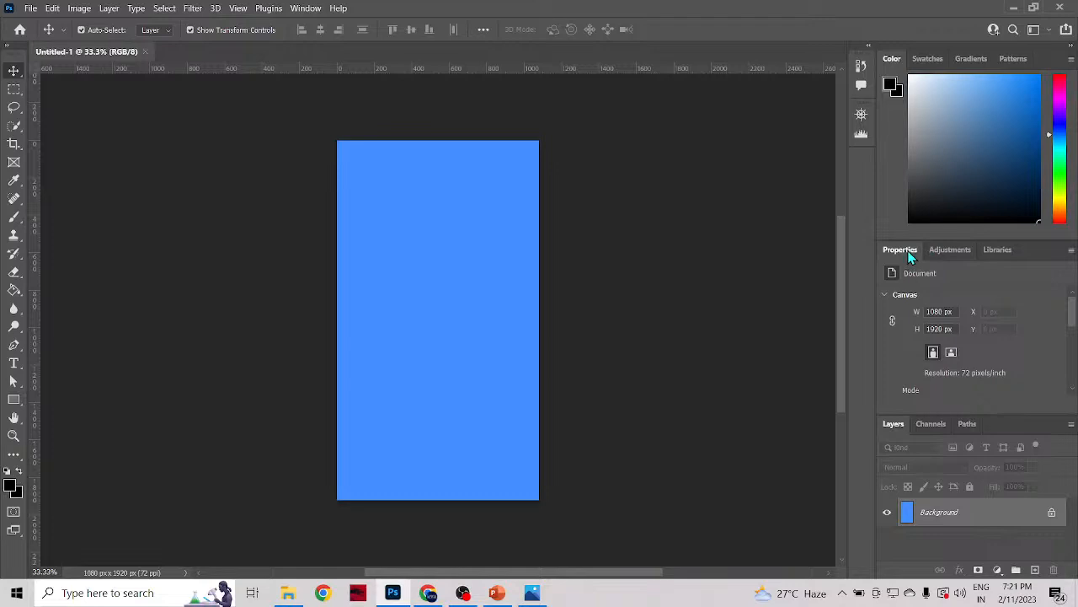
Step: Compare the available adjustments with the document properties, ending on the adjustments
click(950, 251)
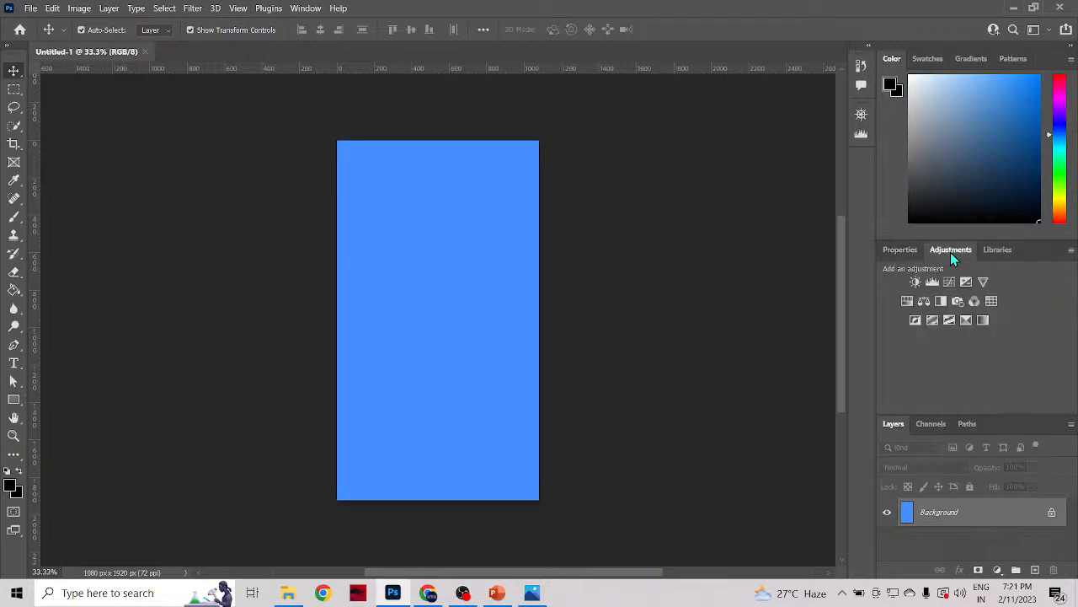
click(907, 253)
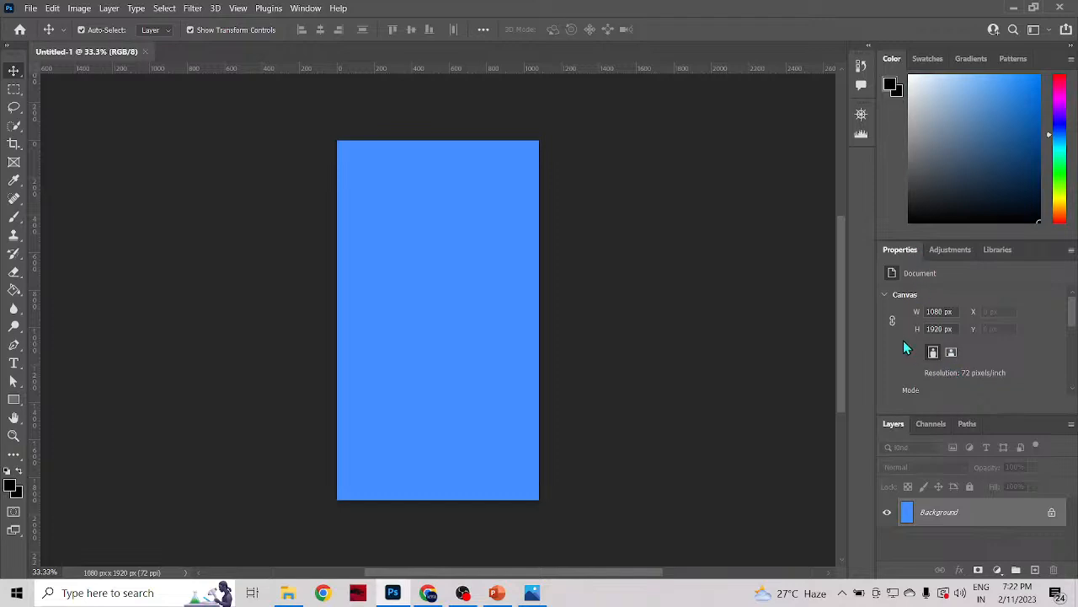
click(939, 253)
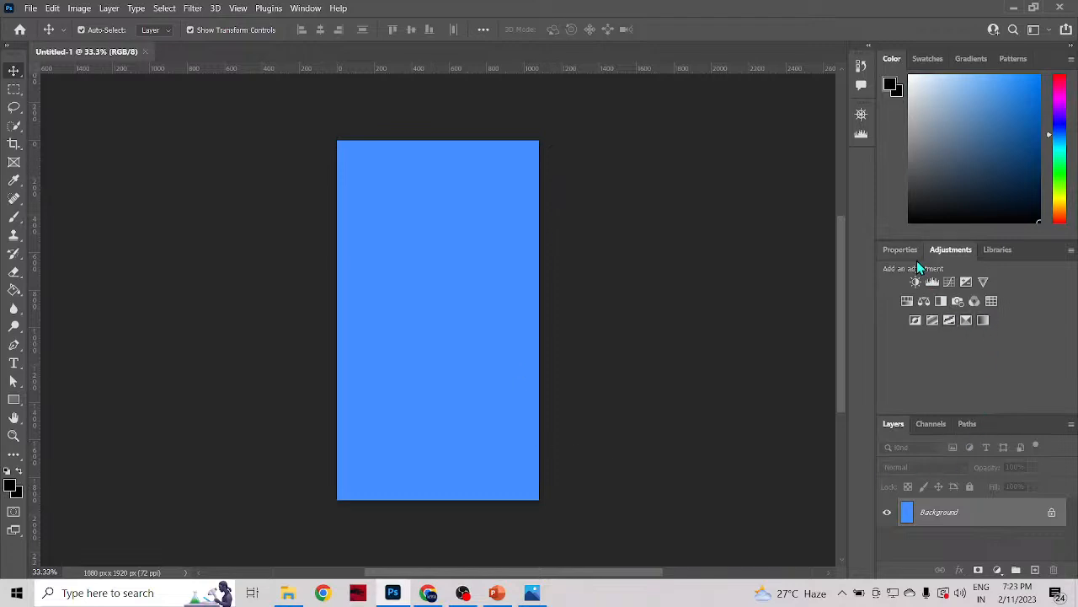
Step: Look over the document's channels and paths, return to the layers and give the layer list more height
click(920, 425)
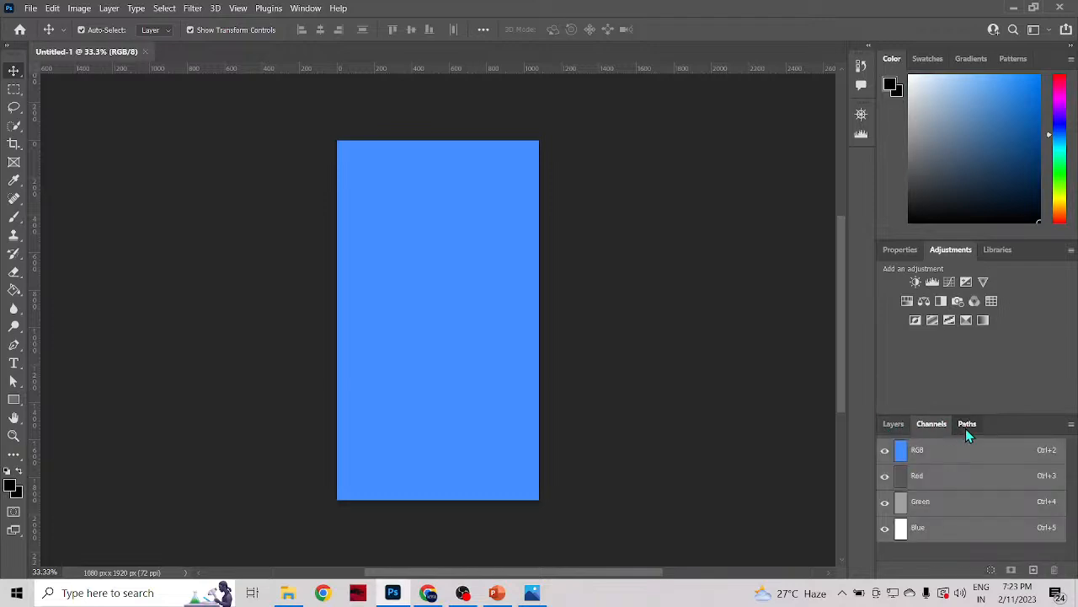
click(965, 425)
click(933, 426)
click(891, 426)
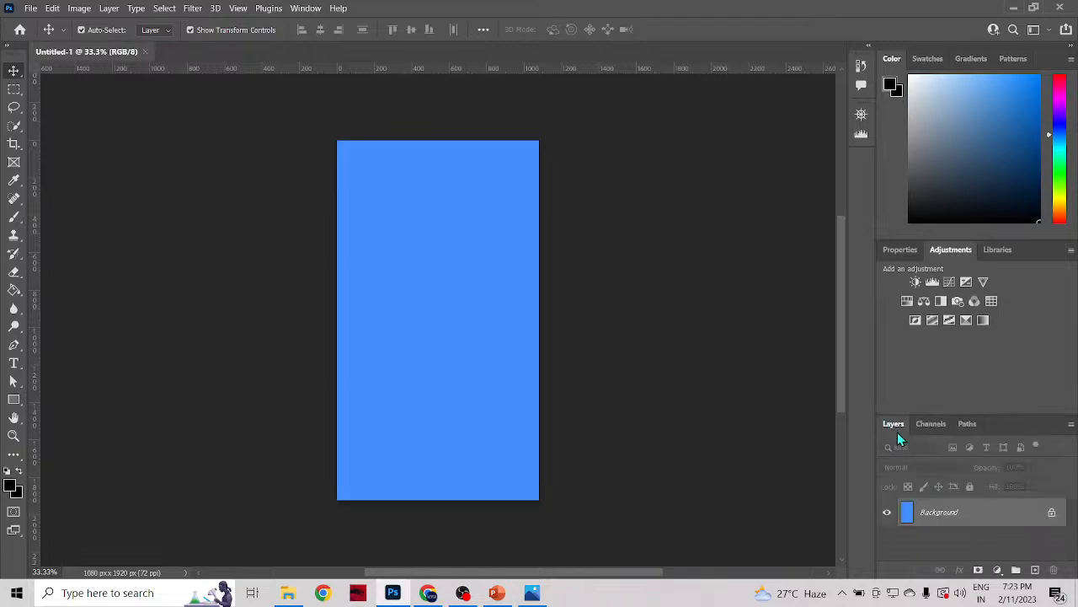
drag(919, 412, 926, 356)
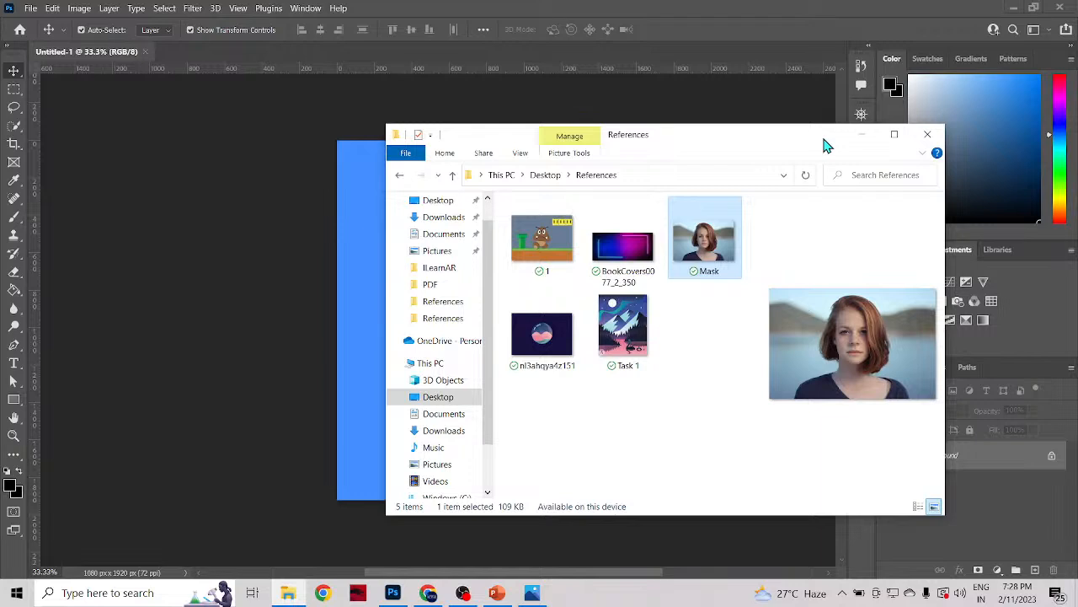
Step: Switch to OBS, lower the Mic/Aux volume fully, then unmute it, restore its level and put the OBS window away
click(463, 592)
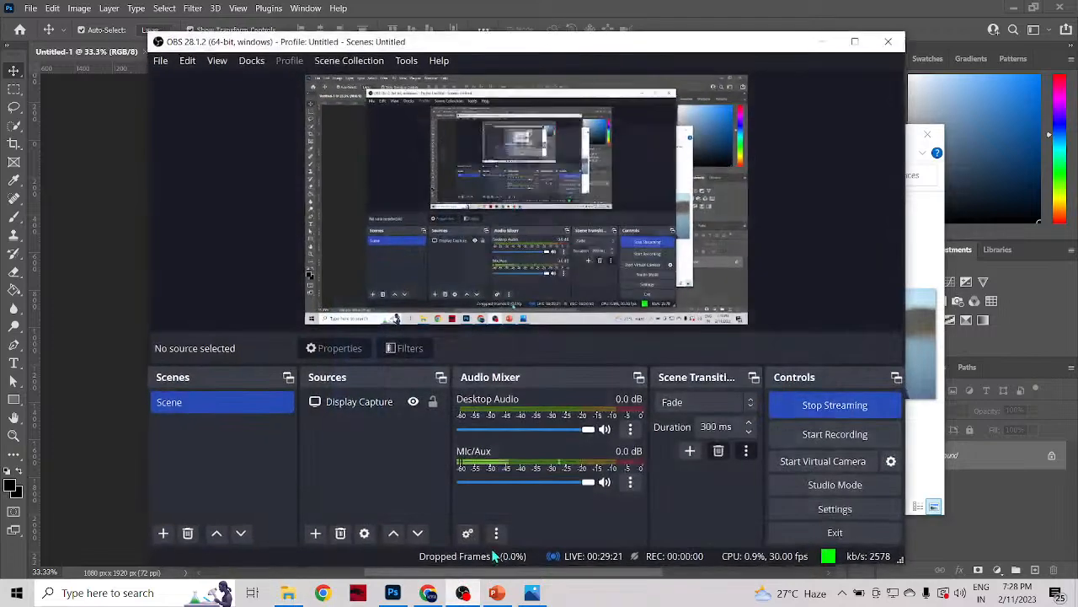
drag(590, 482, 462, 482)
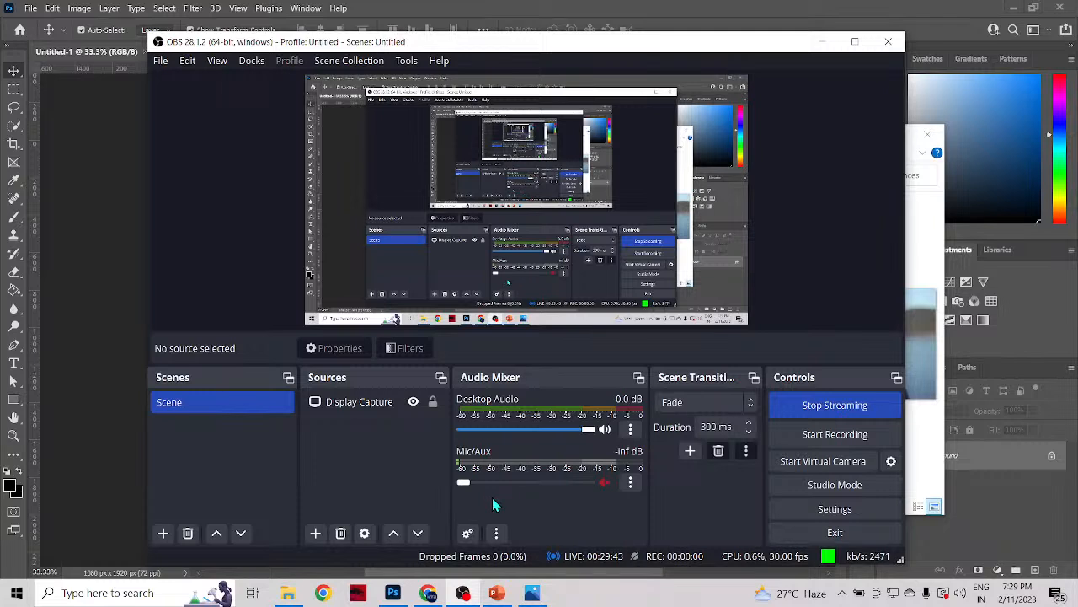
click(604, 483)
click(588, 482)
click(824, 42)
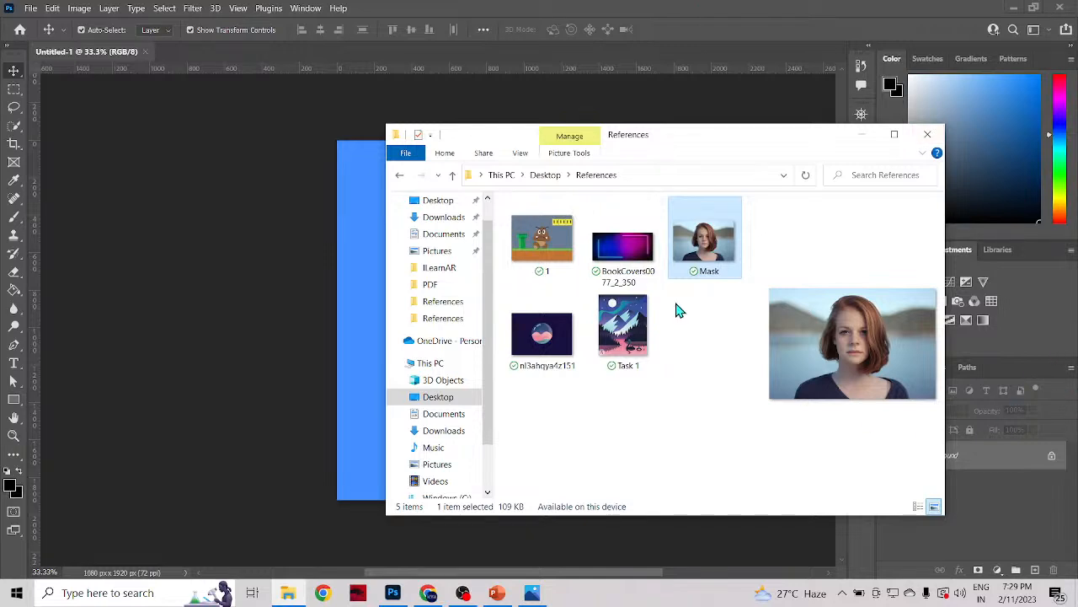
Step: Shift the References folder window slightly, then put it away to uncover the blue canvas
mouse_move(685, 144)
mouse_down()
mouse_move(639, 163)
mouse_move(674, 141)
mouse_up()
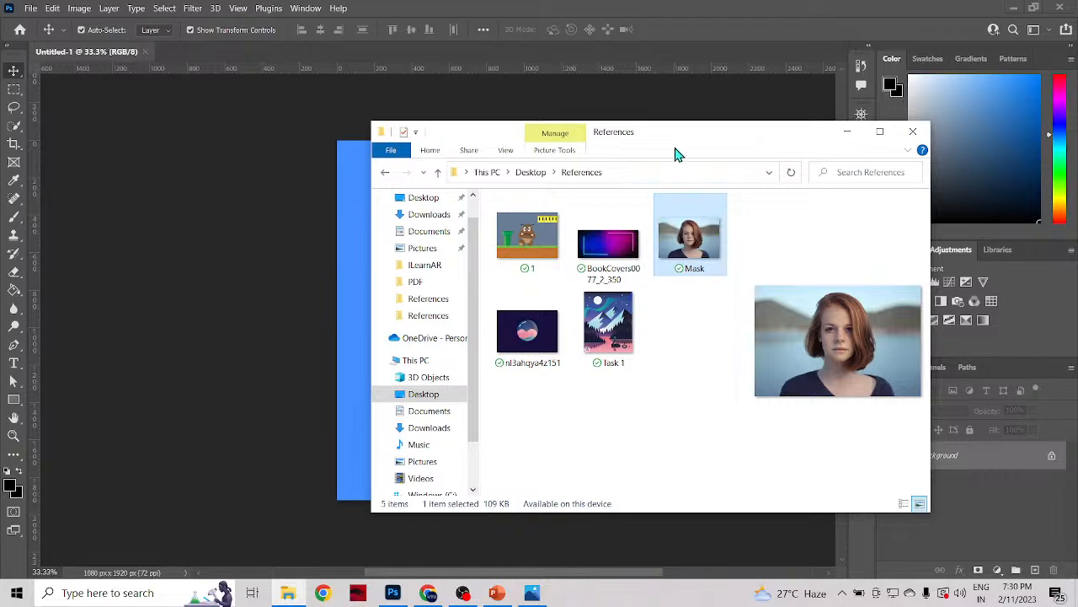
drag(676, 149, 706, 134)
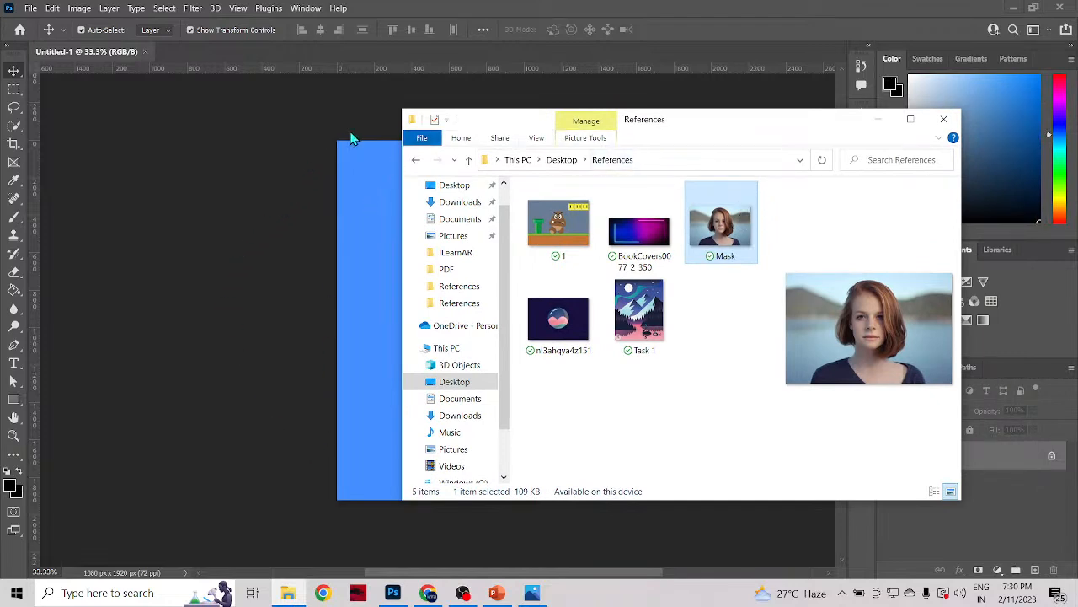
click(876, 122)
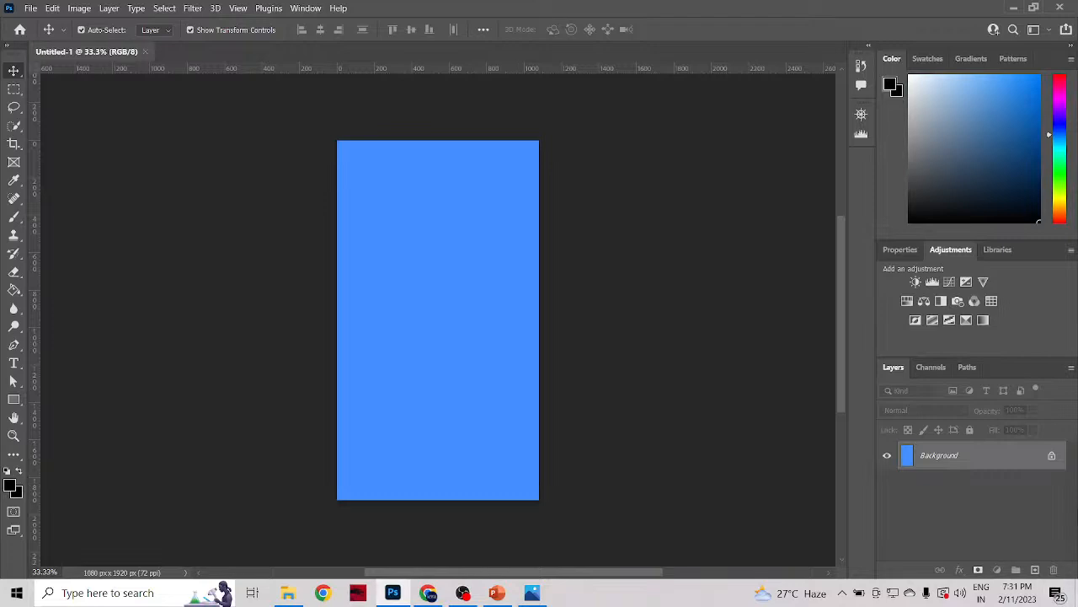
Step: Unlock the Background layer and try to stretch it wider, then undo both the stretch and the unlocking
click(1052, 456)
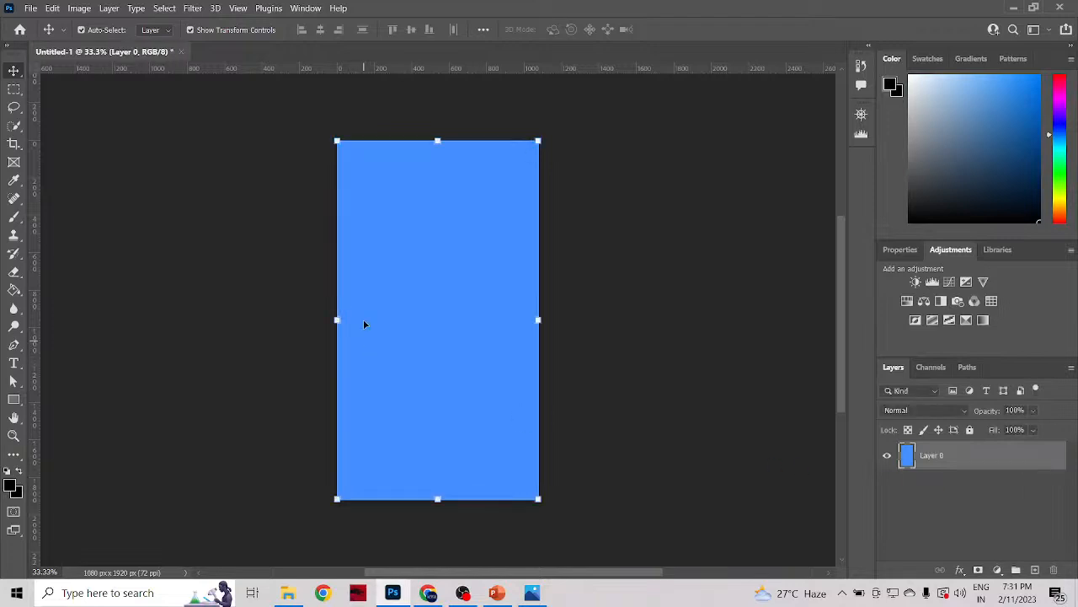
drag(538, 321, 630, 334)
key(ctrl+z)
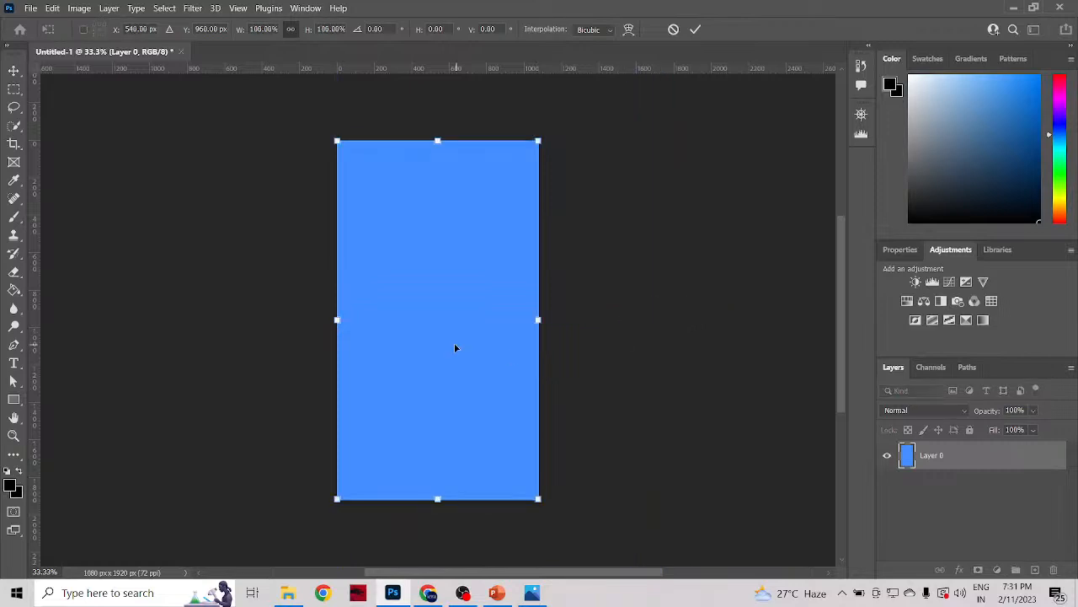
key(Escape)
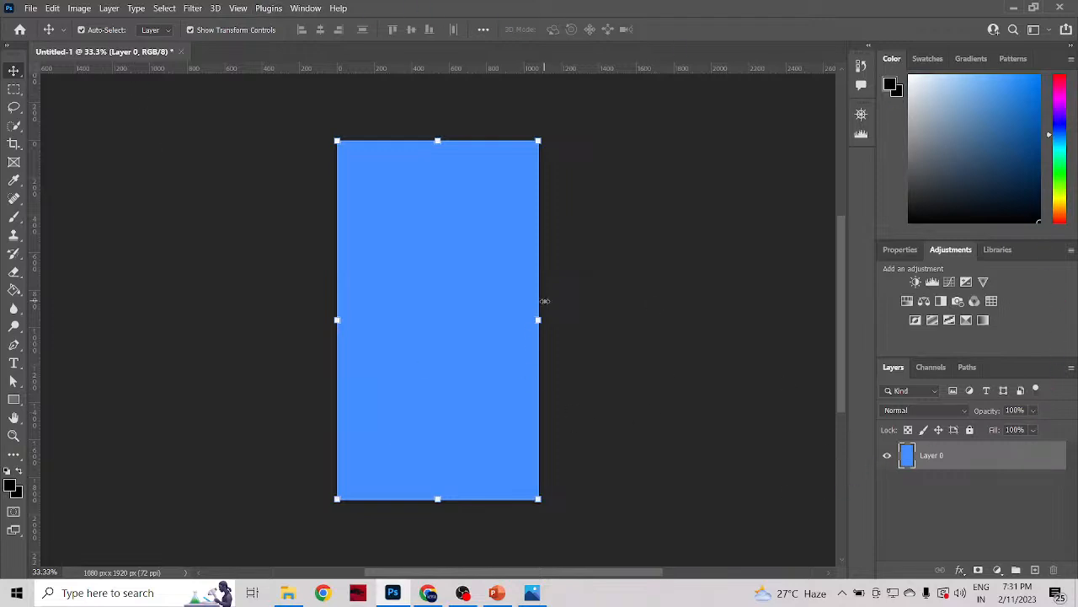
key(ctrl+z)
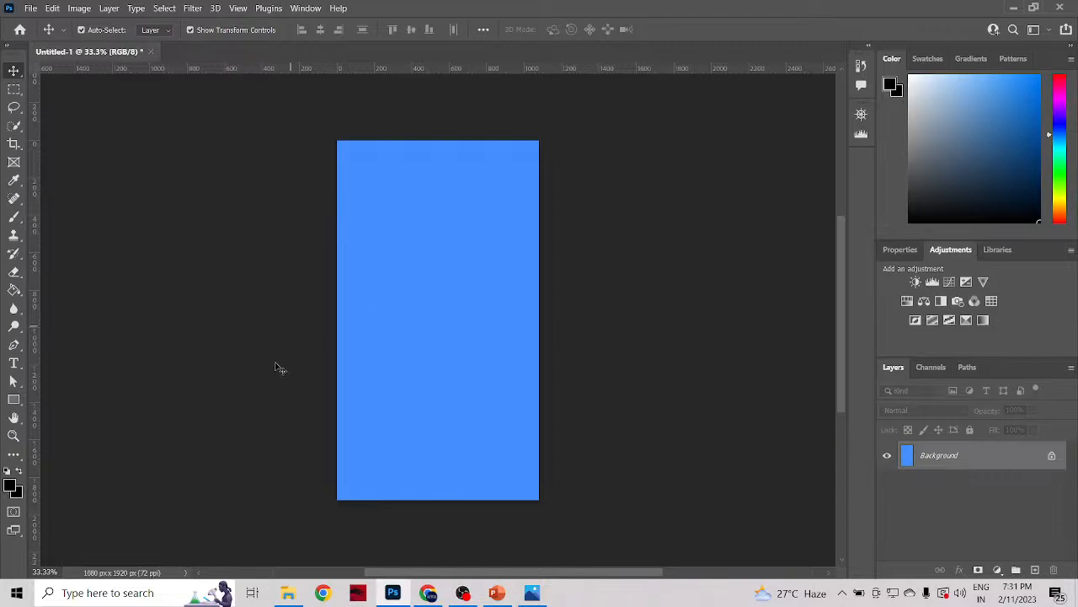
Step: Place the Mask image from the References folder onto the blue canvas
click(288, 592)
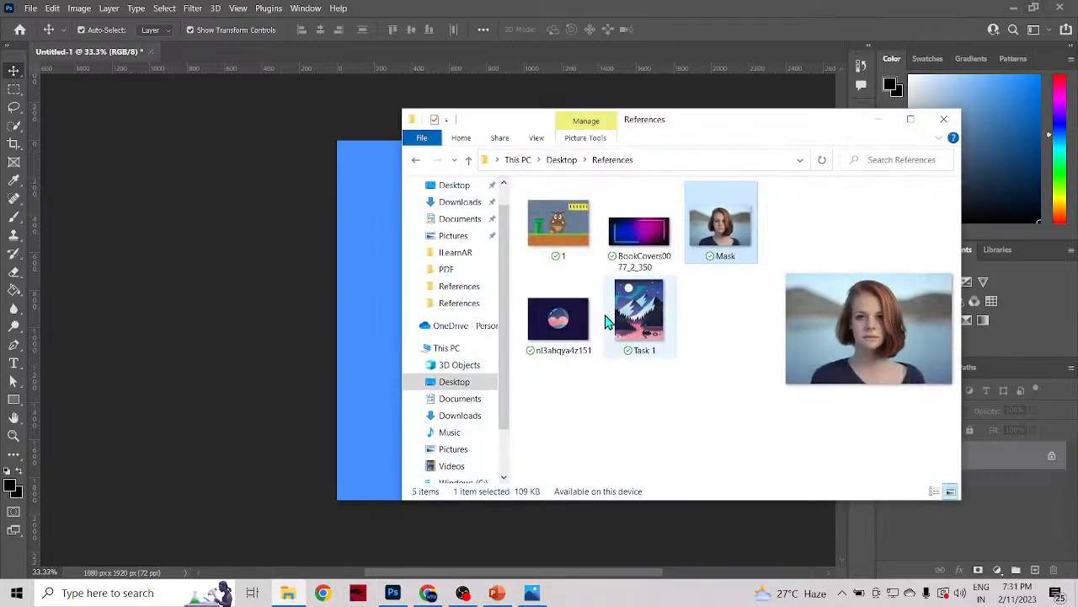
drag(767, 130, 939, 127)
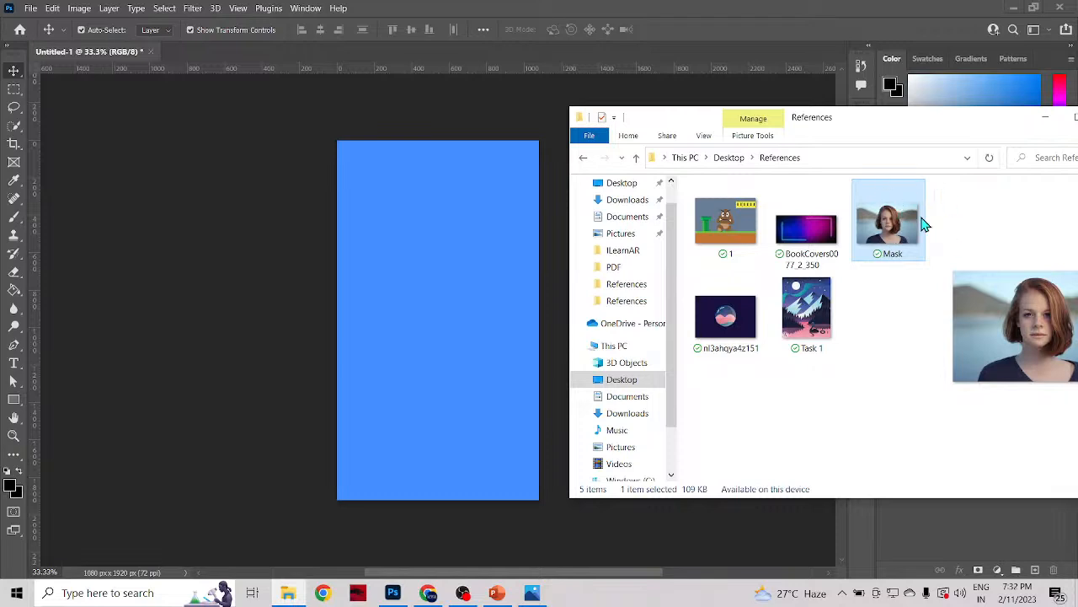
drag(911, 221, 425, 337)
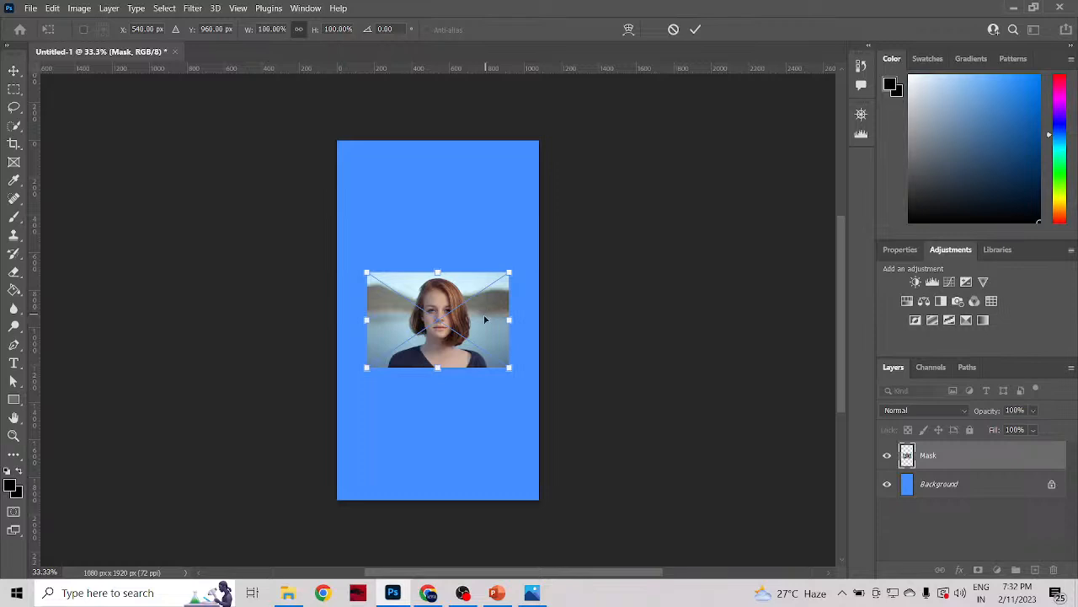
Step: Enlarge the placed Mask image to about 149%, then undo both the scaling and the placement
mouse_move(437, 367)
mouse_down()
mouse_move(438, 425)
mouse_move(435, 327)
mouse_move(438, 348)
mouse_up()
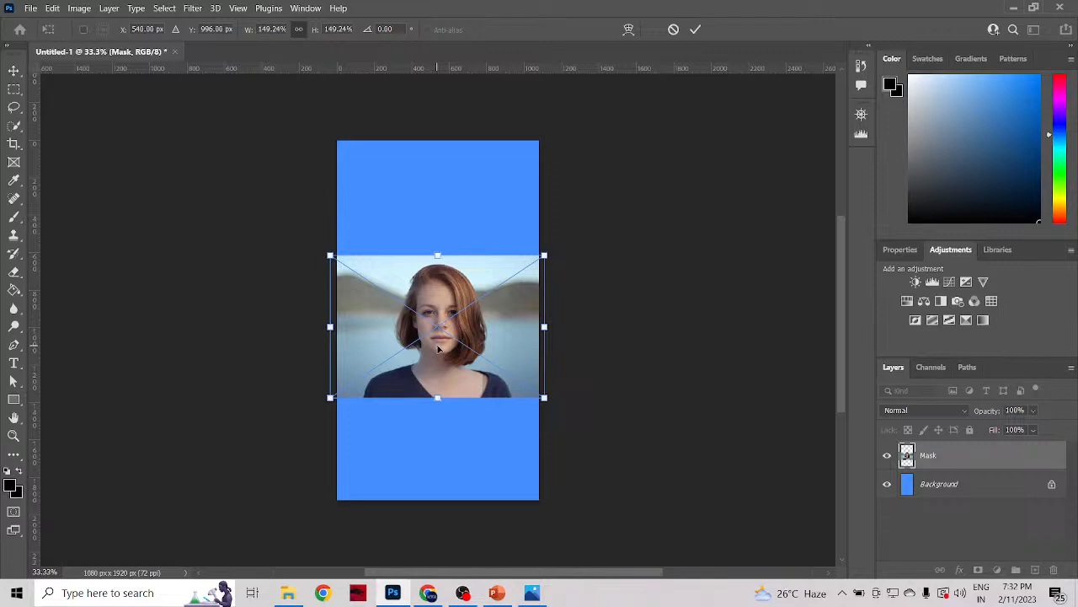
key(ctrl+z)
key(ctrl+z)
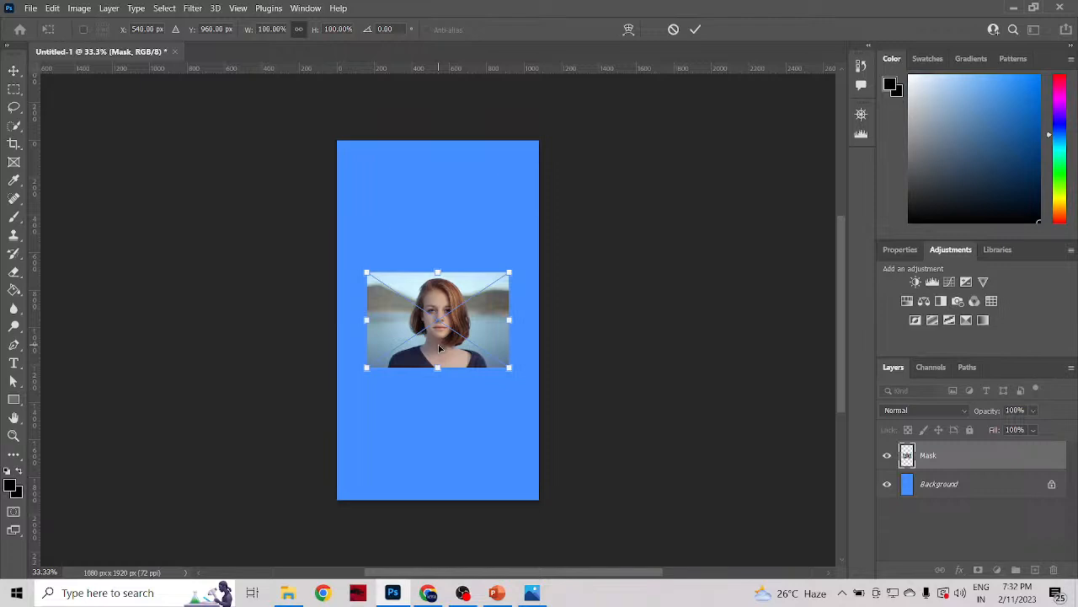
key(ctrl+z)
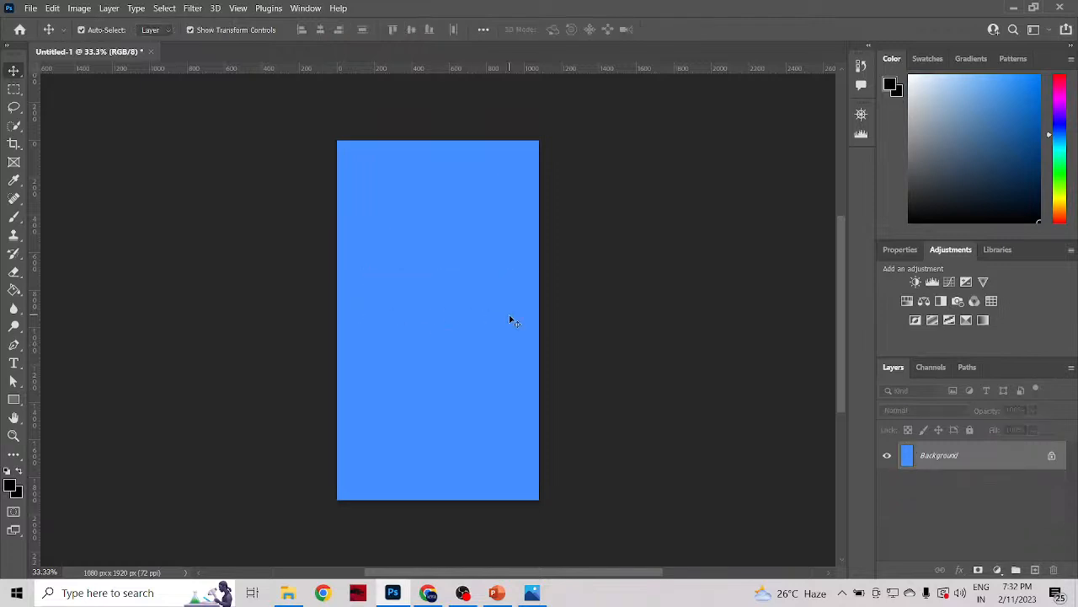
Step: Open the Mask image from the References folder as a separate document
click(31, 9)
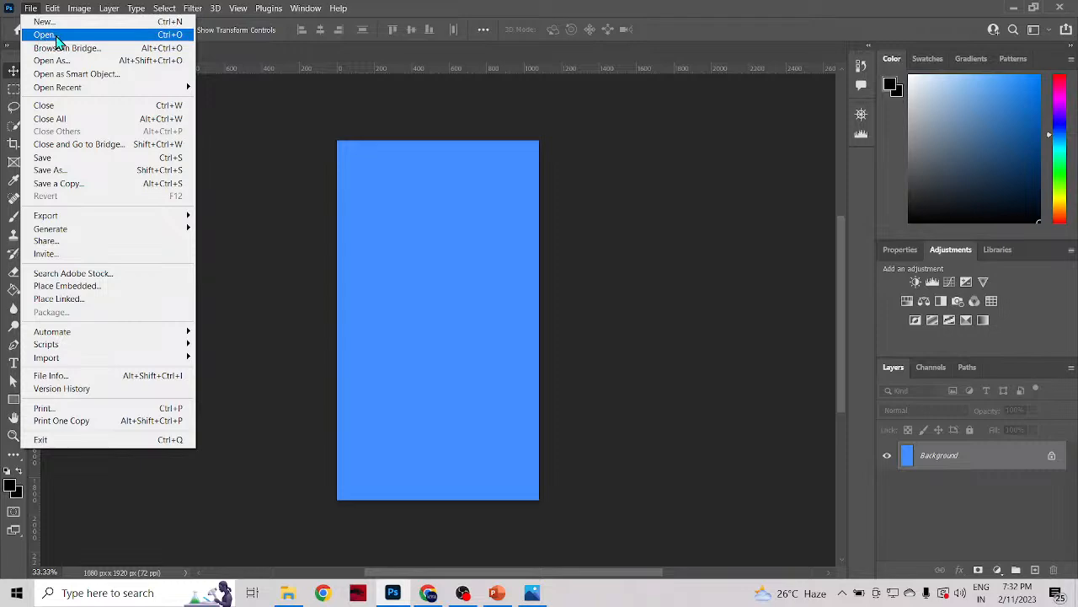
click(58, 39)
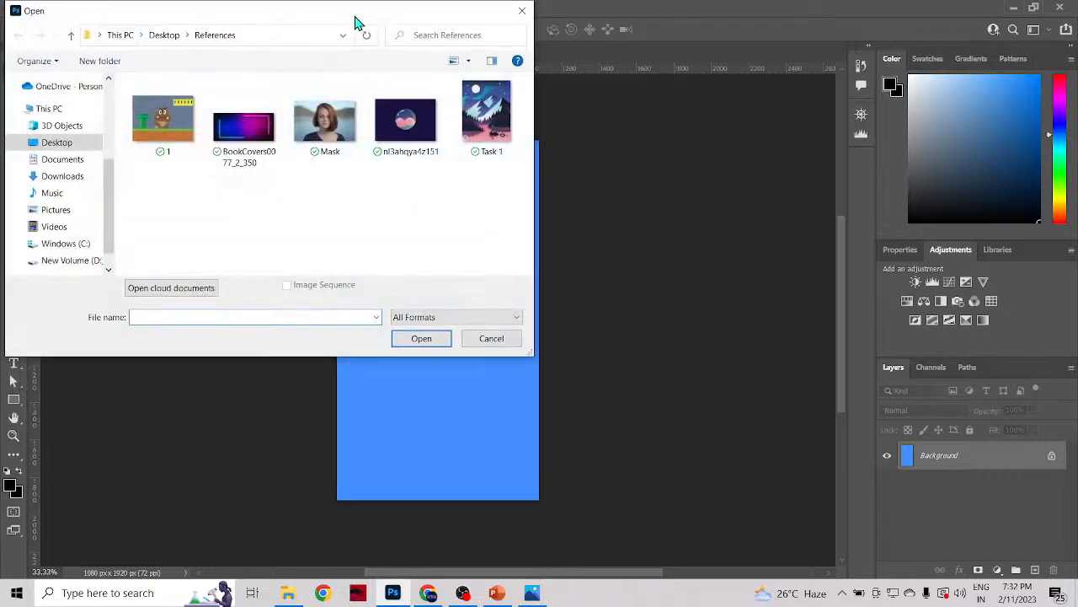
drag(355, 23, 546, 91)
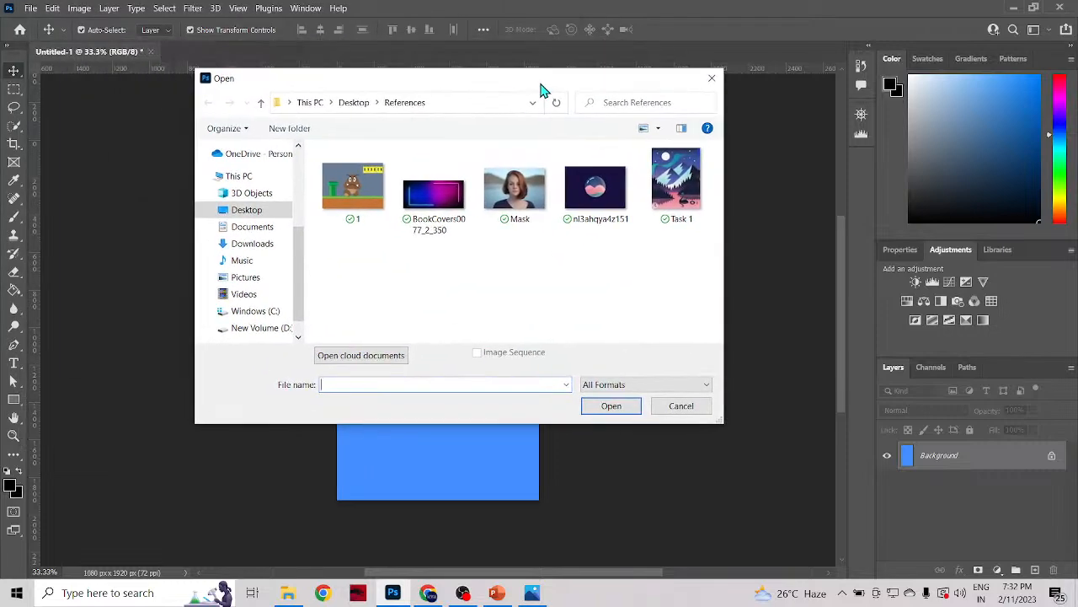
click(539, 211)
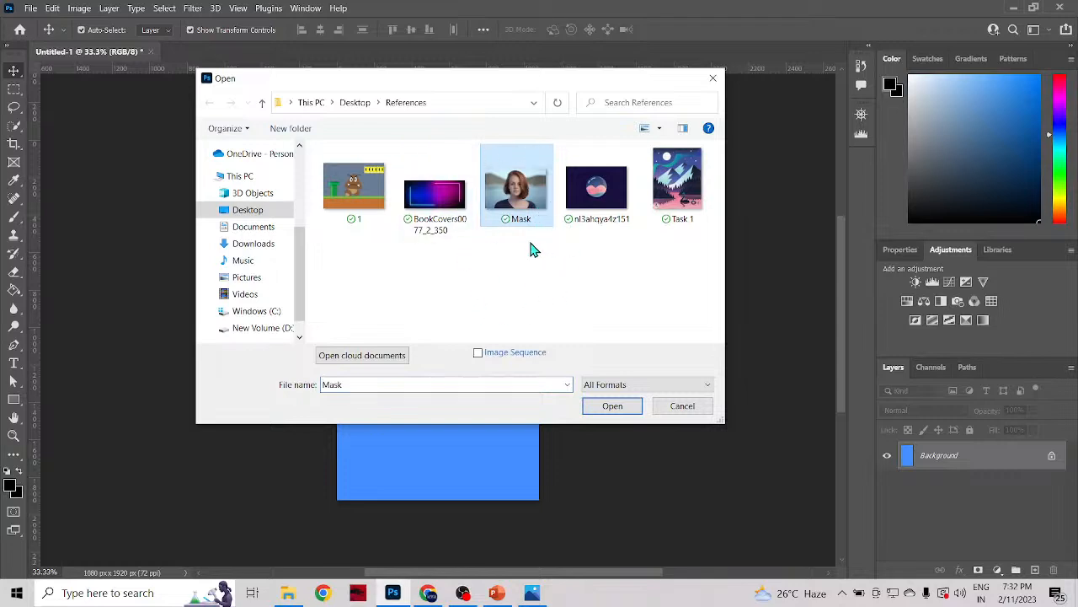
click(612, 406)
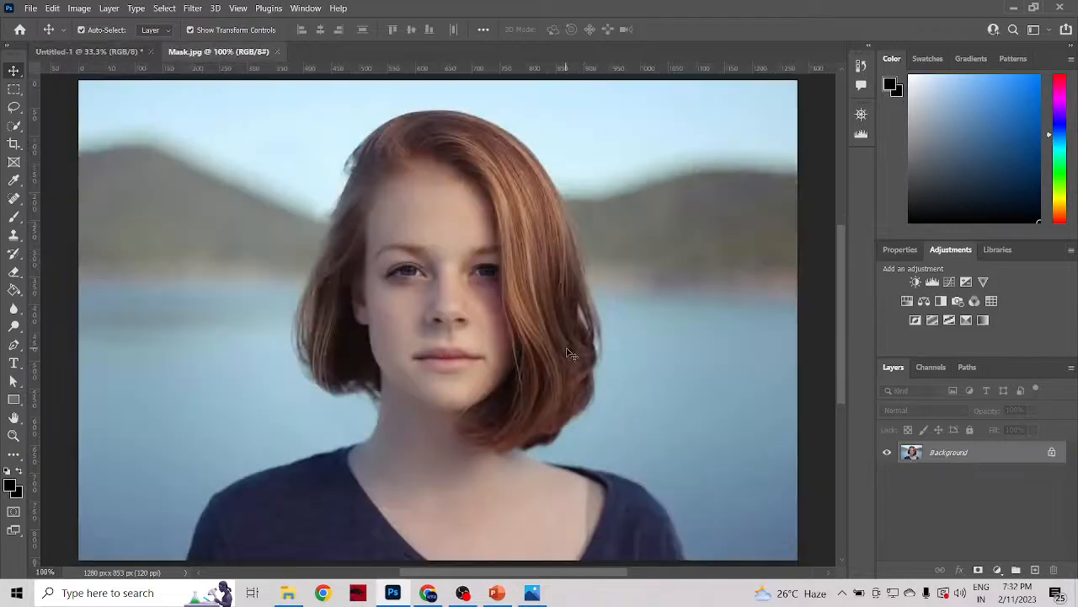
Step: Examine the opened Mask.jpg photo and compare it with the blue Untitled-1 document, alternating between the two and finishing on Mask.jpg
scroll(569, 350, down, 3)
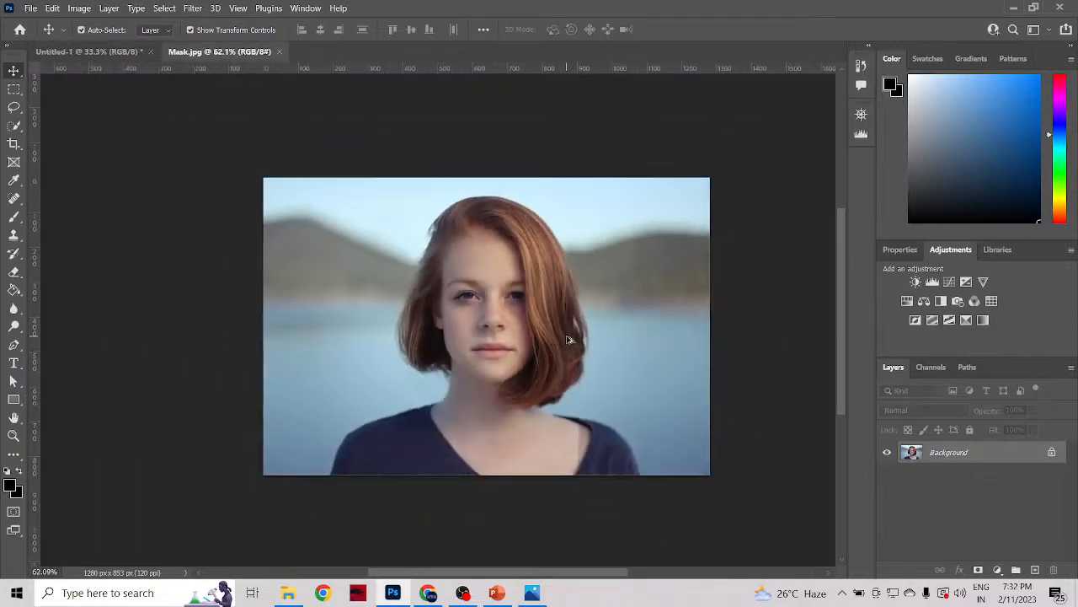
scroll(569, 341, up, 1)
scroll(568, 342, down, 1)
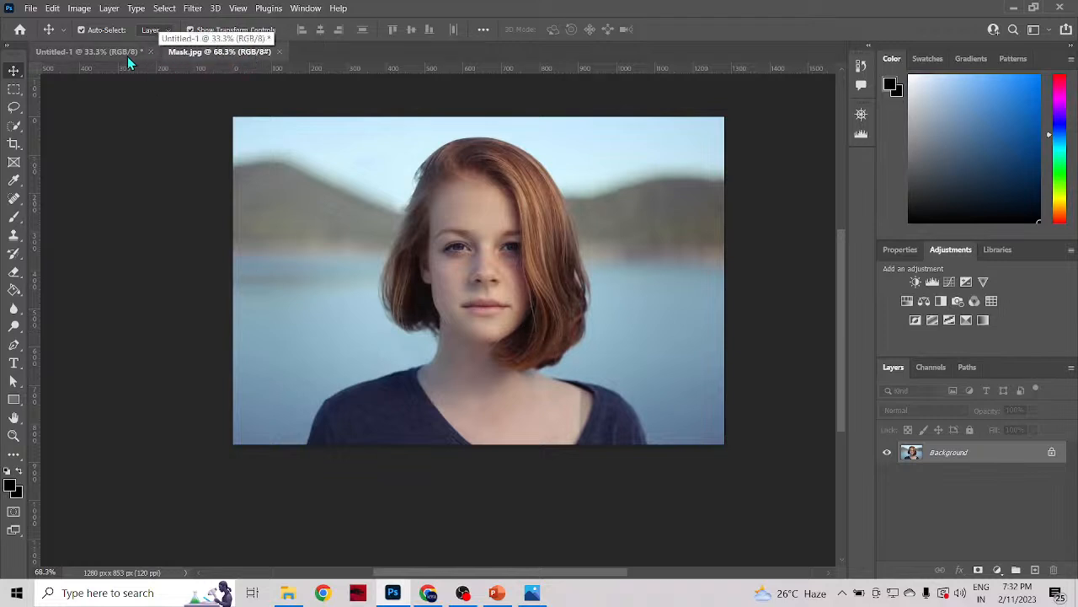
click(104, 52)
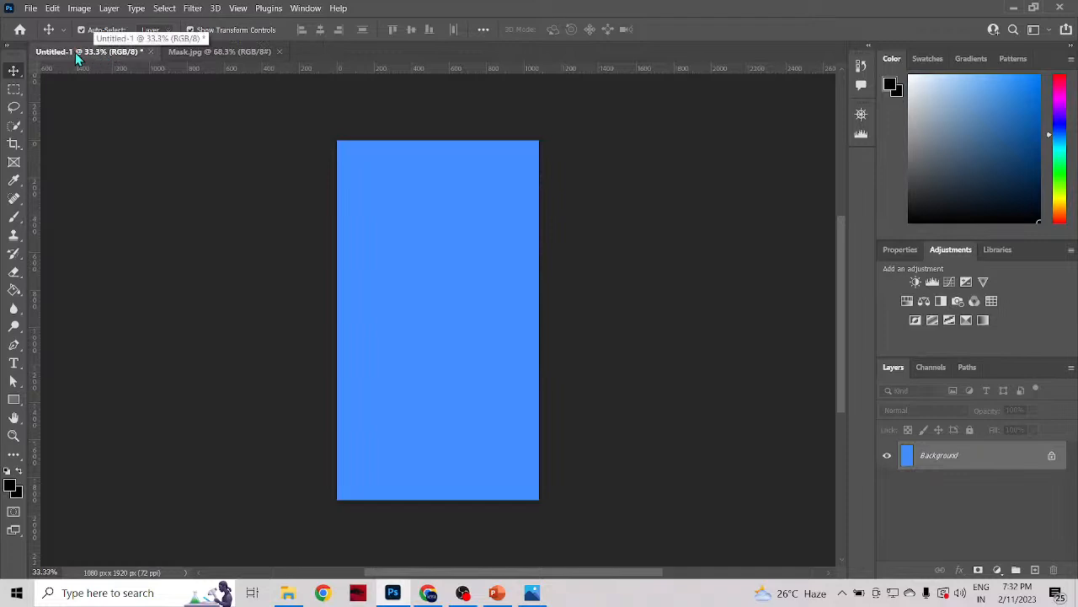
click(202, 53)
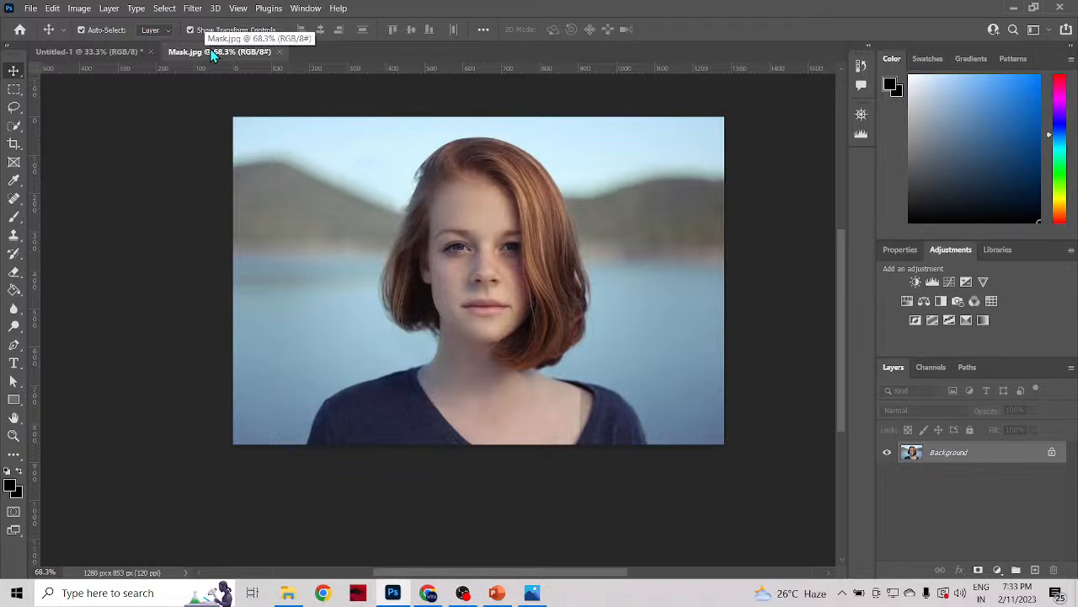
click(75, 52)
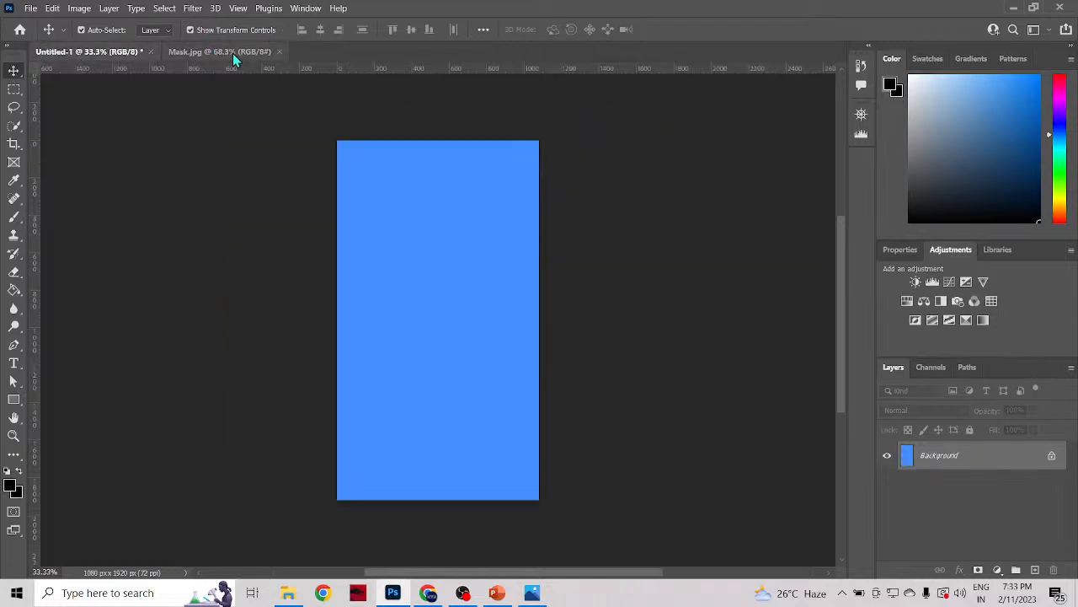
click(234, 56)
click(81, 56)
click(195, 52)
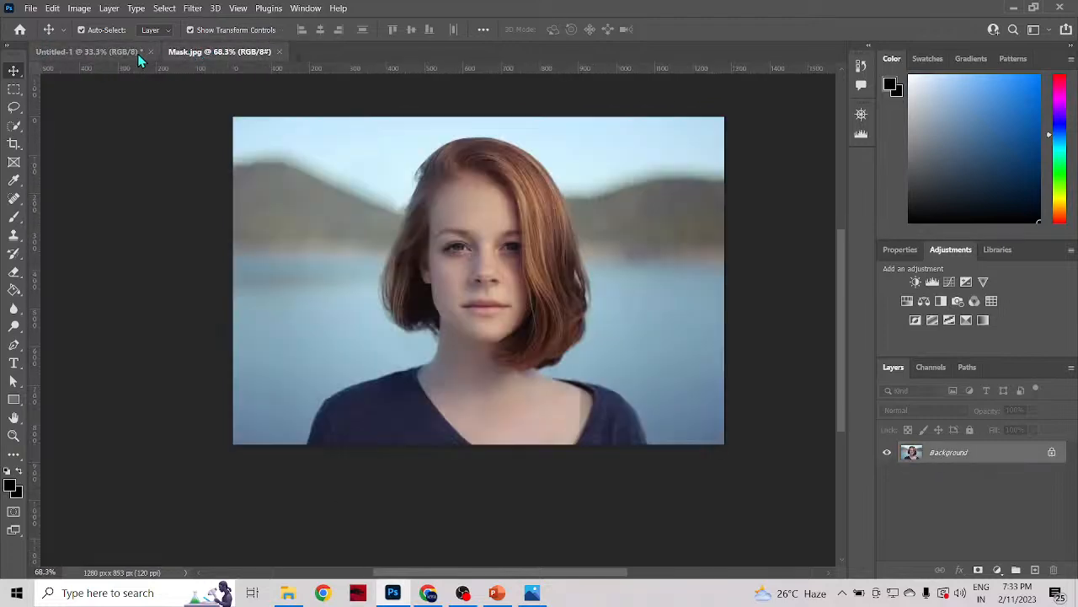
click(135, 54)
click(229, 53)
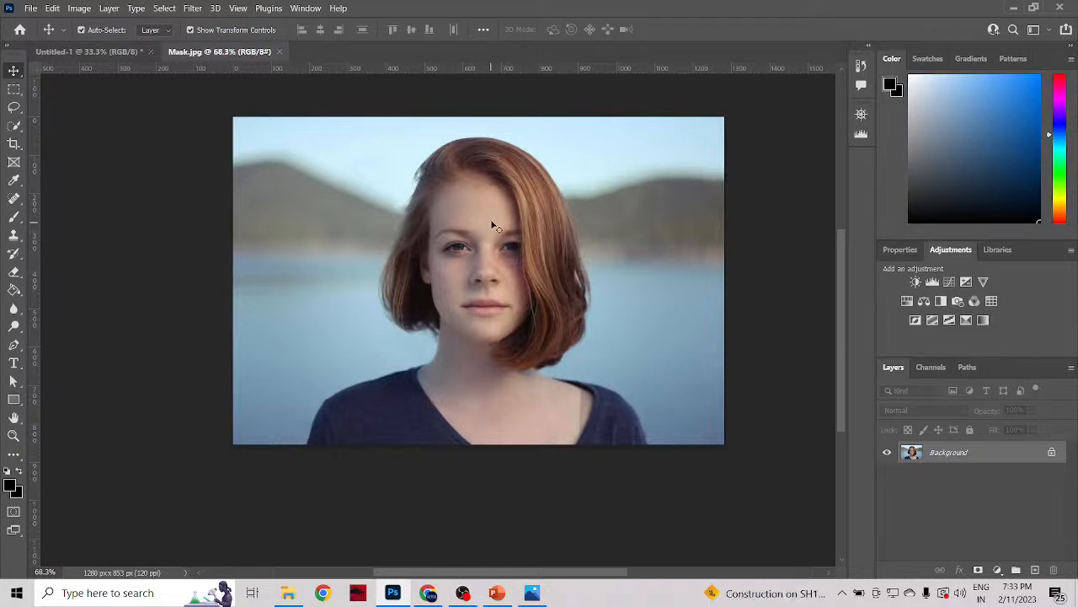
click(99, 51)
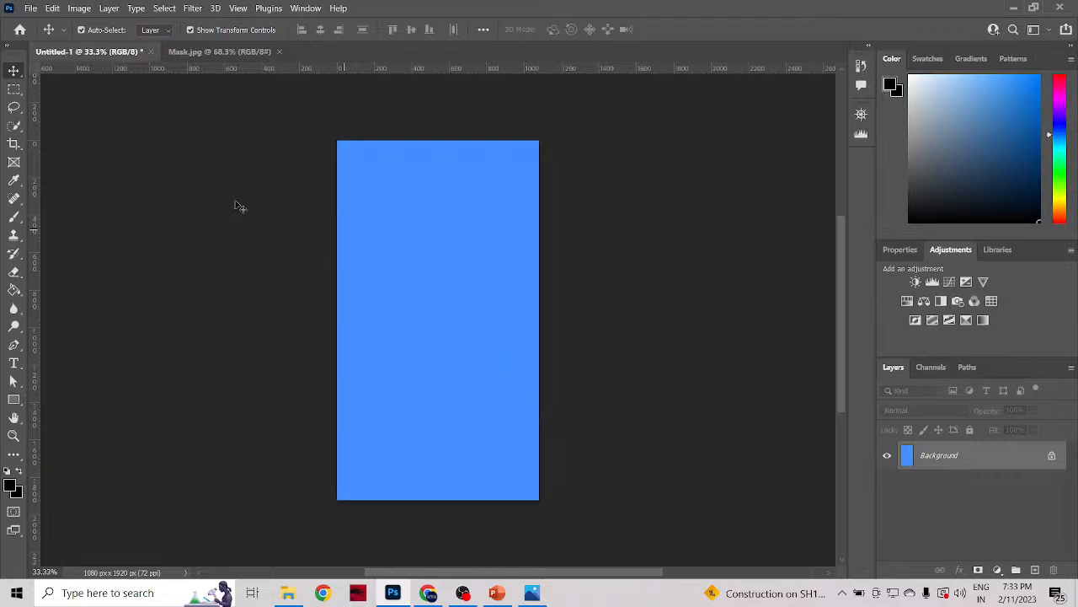
click(221, 53)
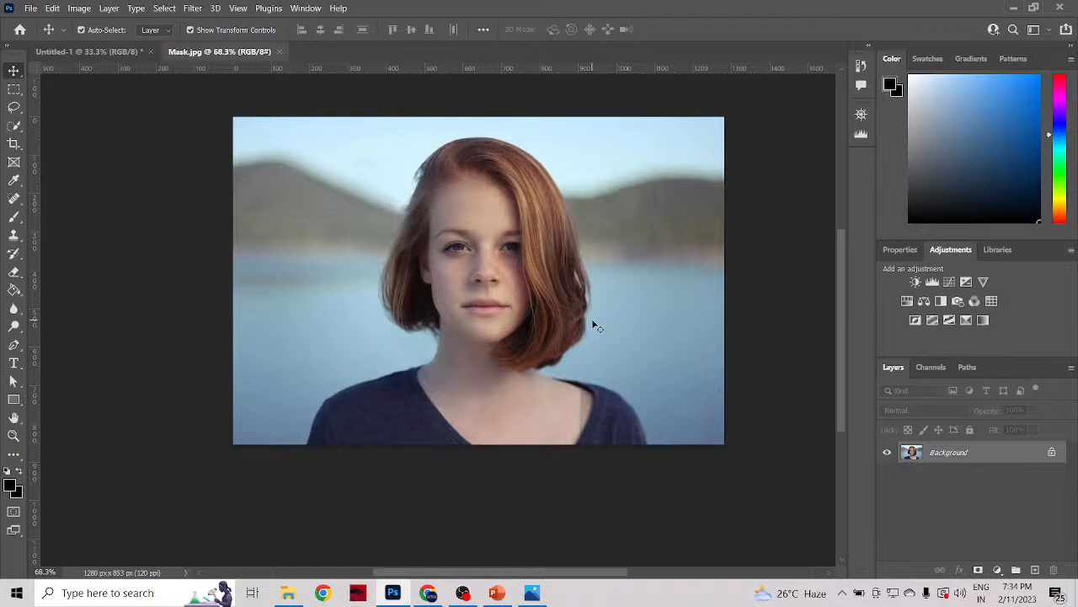
scroll(588, 261, down, 1)
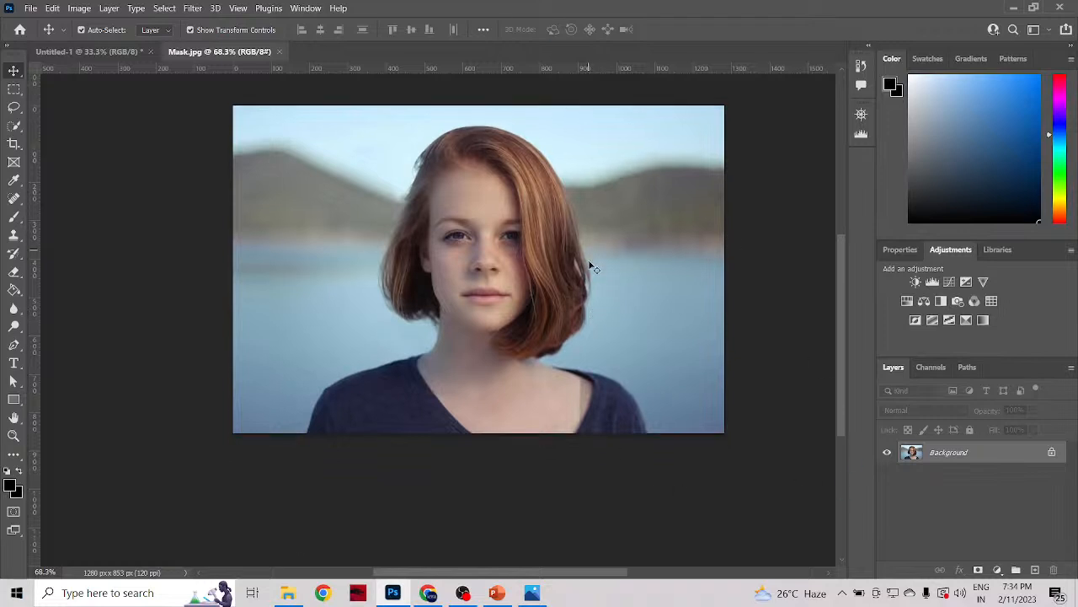
scroll(590, 265, up, 3)
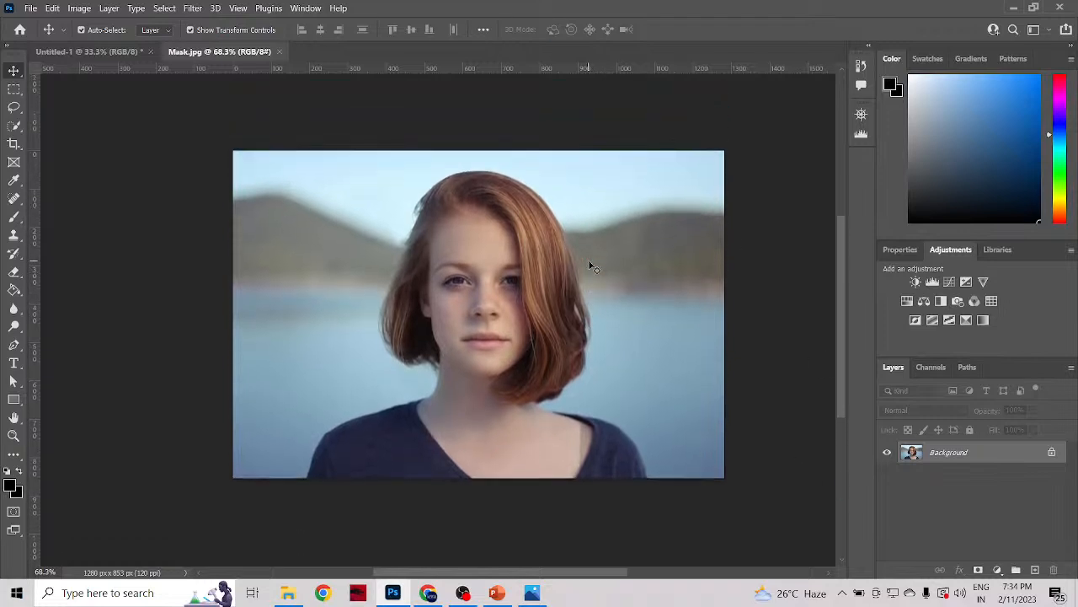
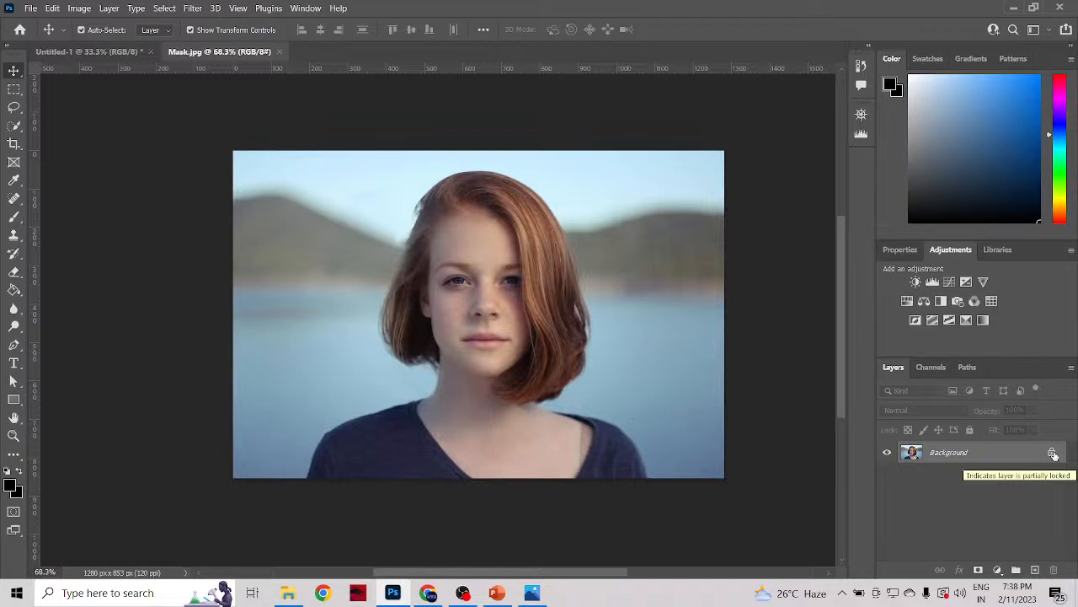
Step: Unlock the Mask.jpg background layer and copy the portrait photo into the Untitled-1 document as a new layer
click(1052, 454)
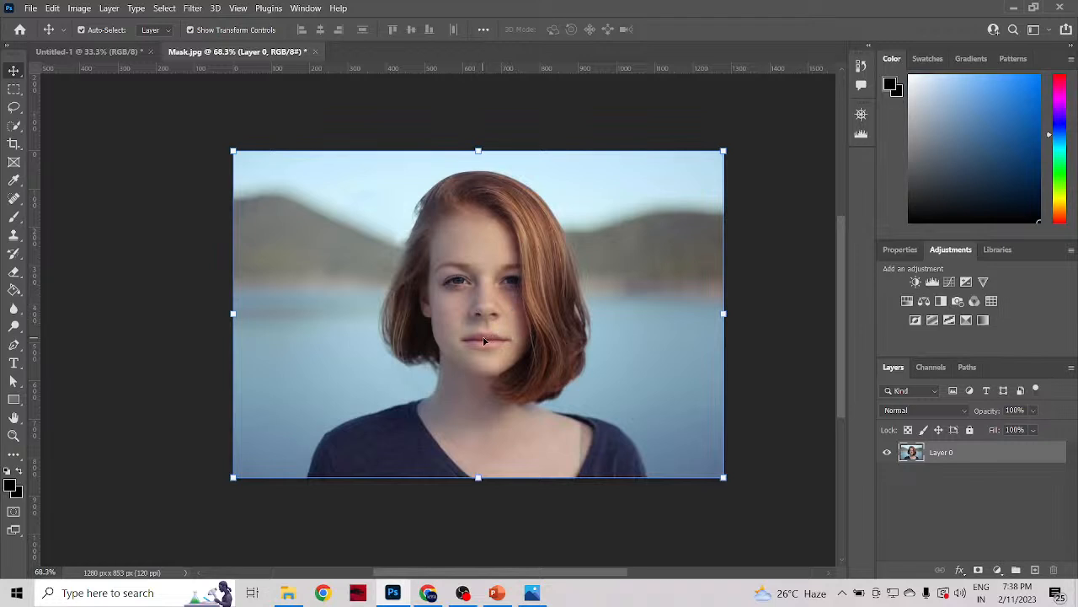
drag(484, 337, 446, 337)
click(248, 51)
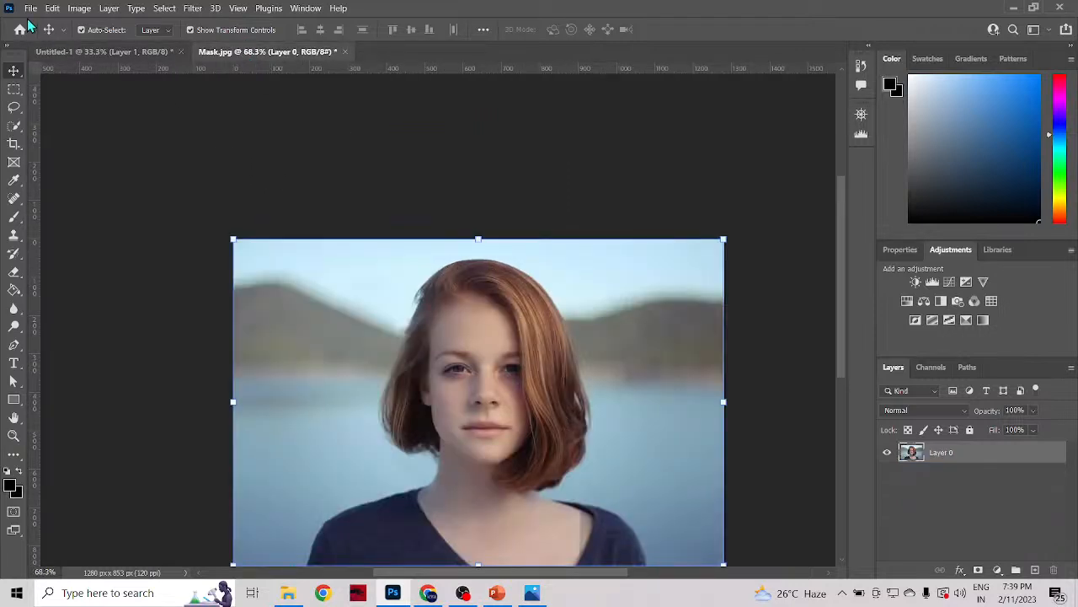
click(100, 52)
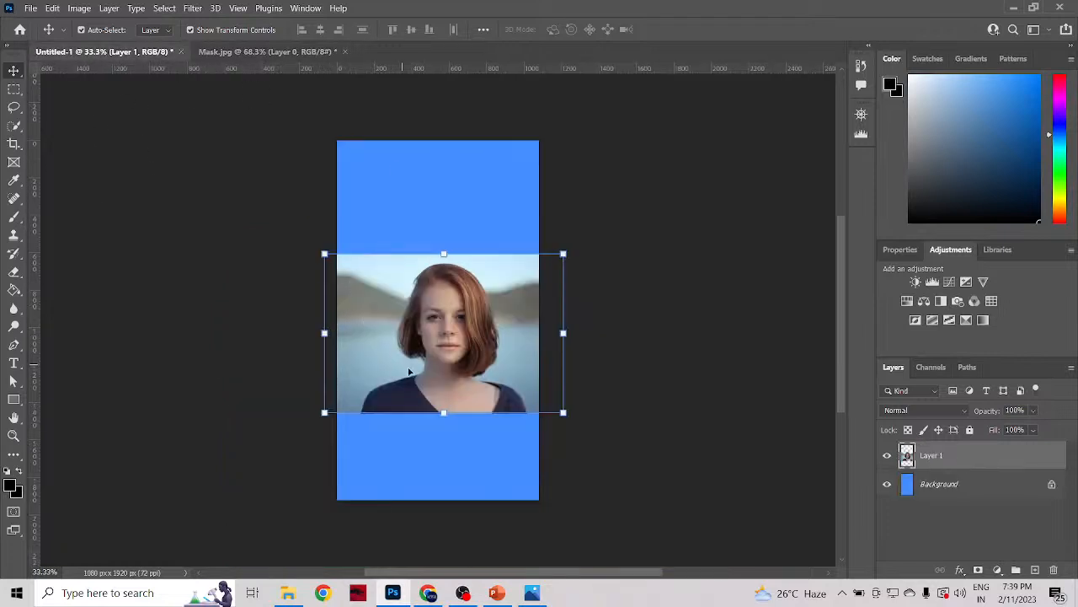
Step: Scale the copied photo to 84.38% to match the canvas width and move it to X 540, Y 870 px, then undo these changes
drag(325, 334, 337, 333)
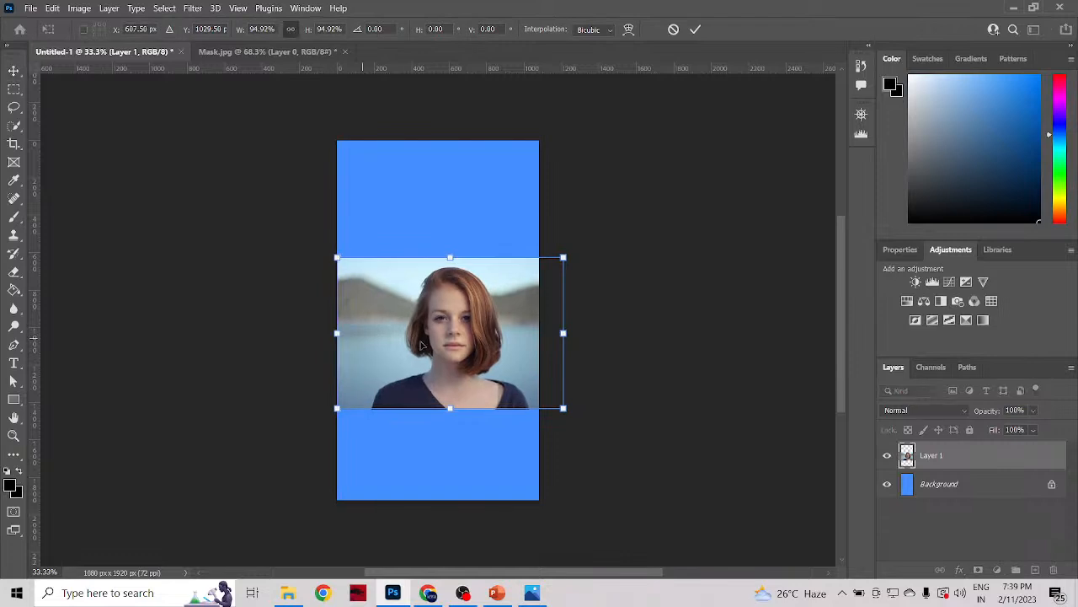
drag(563, 333, 541, 332)
mouse_move(439, 349)
mouse_down()
mouse_move(440, 320)
mouse_move(440, 341)
mouse_up()
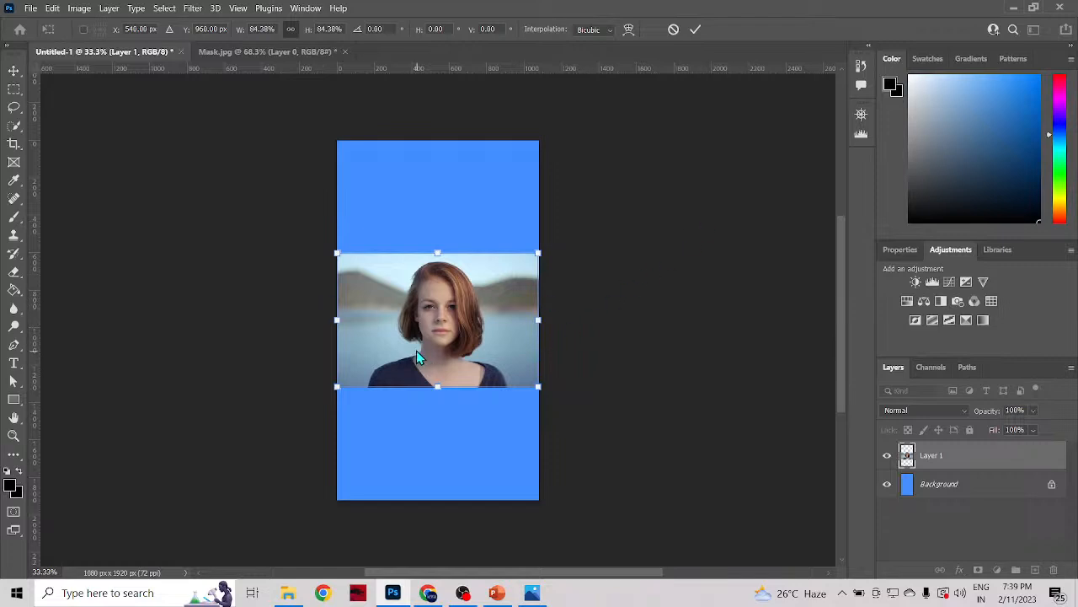
drag(415, 348, 414, 310)
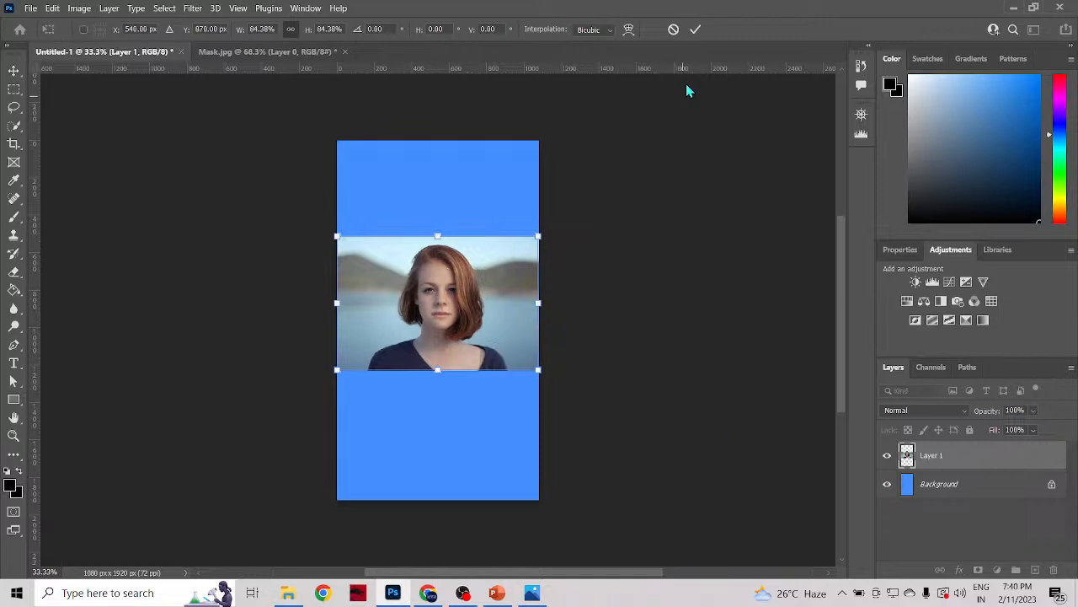
click(696, 31)
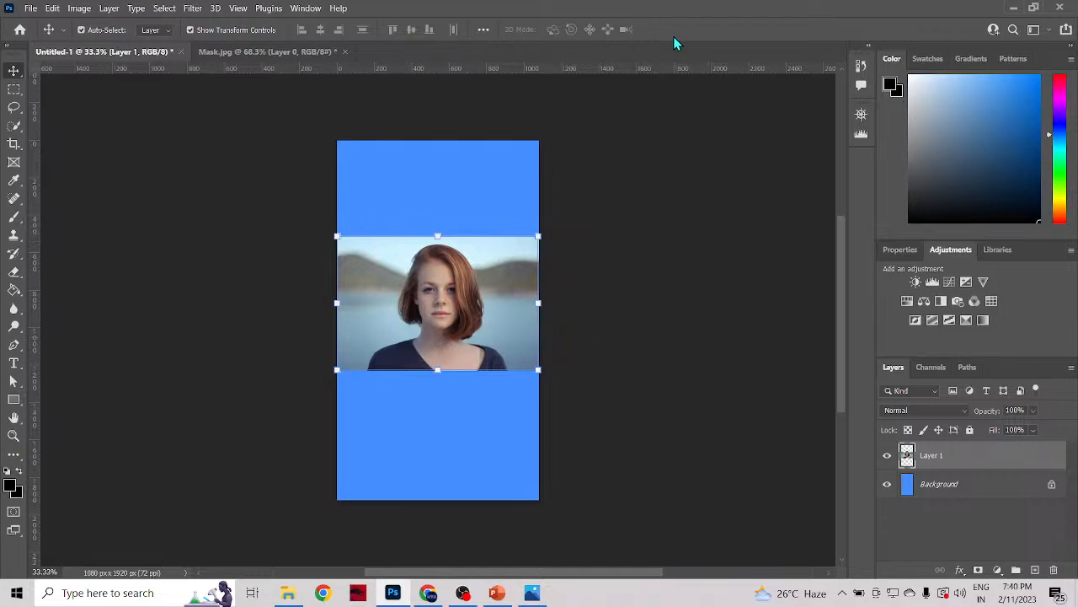
key(ctrl+z)
key(ctrl+z)
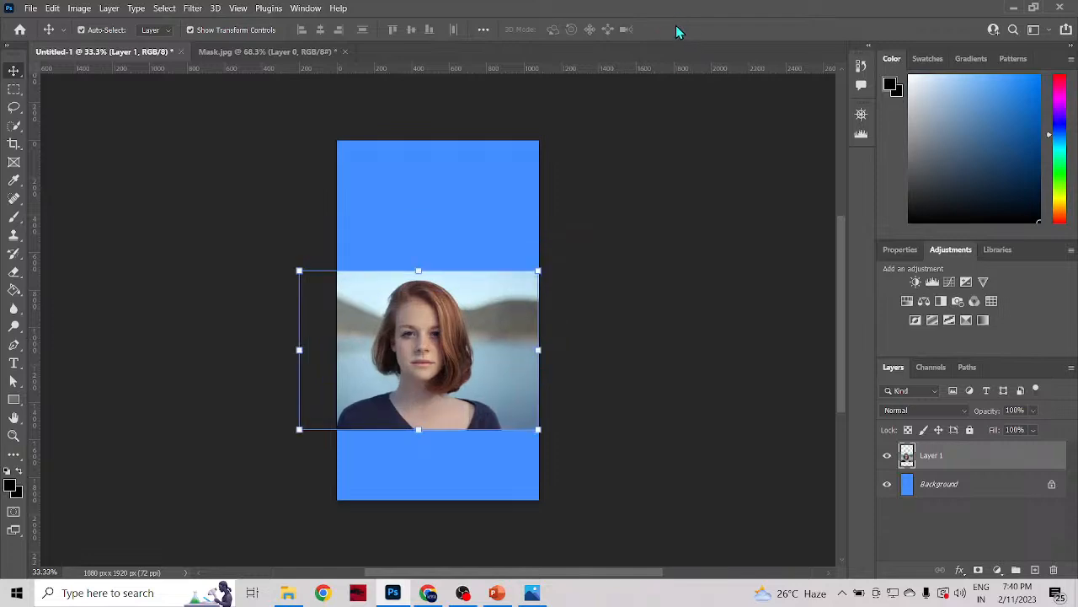
Step: Move the photo to about X -100 px, Y 467 px, centred horizontally on the blue canvas, and check its transform properties
drag(437, 328, 455, 283)
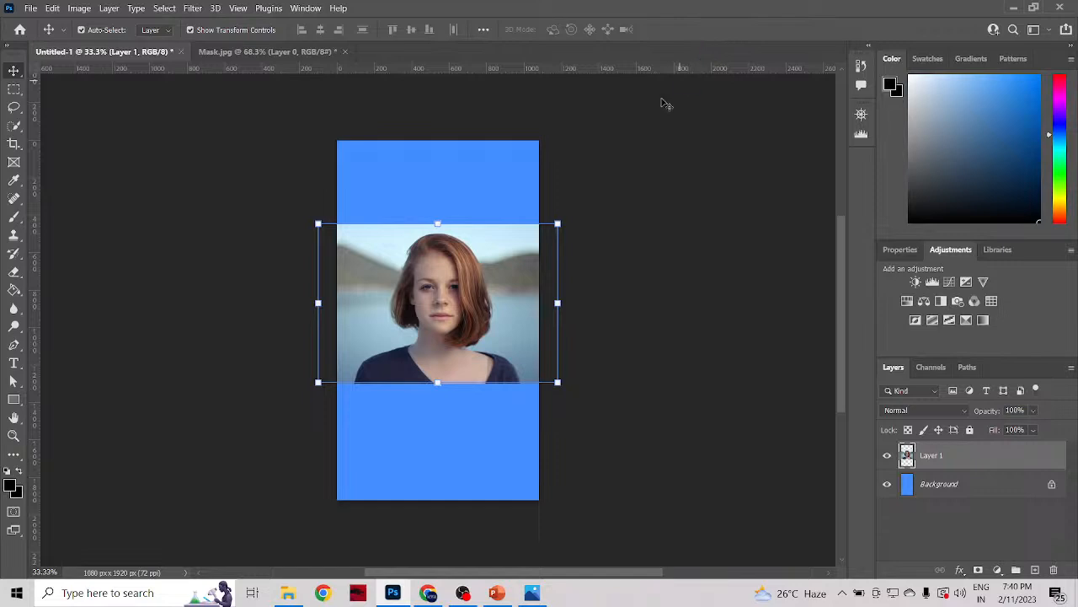
mouse_move(444, 336)
mouse_down()
mouse_move(444, 317)
mouse_move(448, 358)
mouse_move(447, 344)
mouse_up()
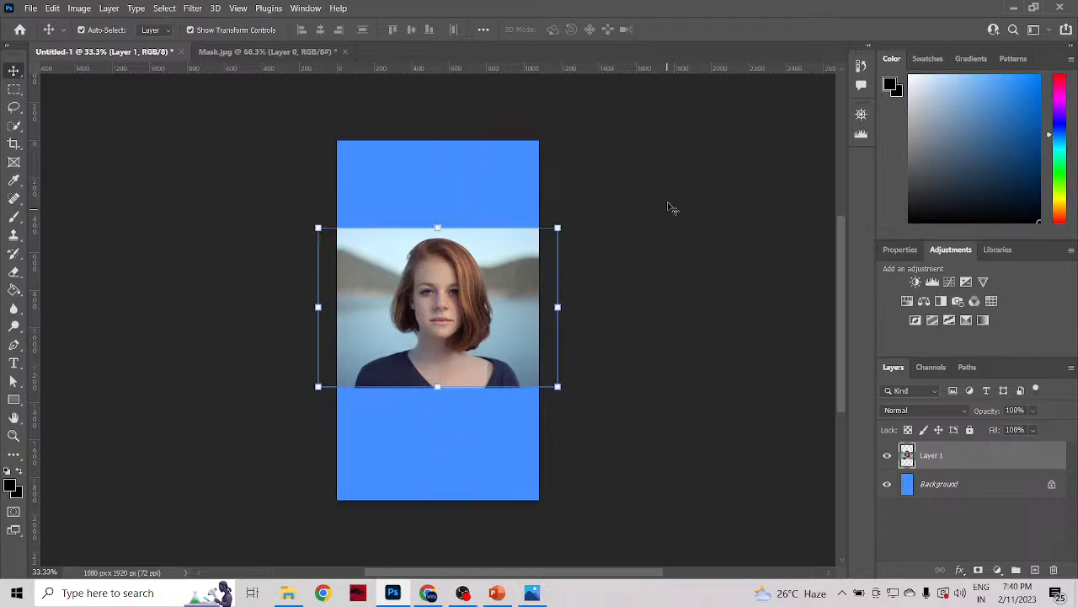
click(551, 436)
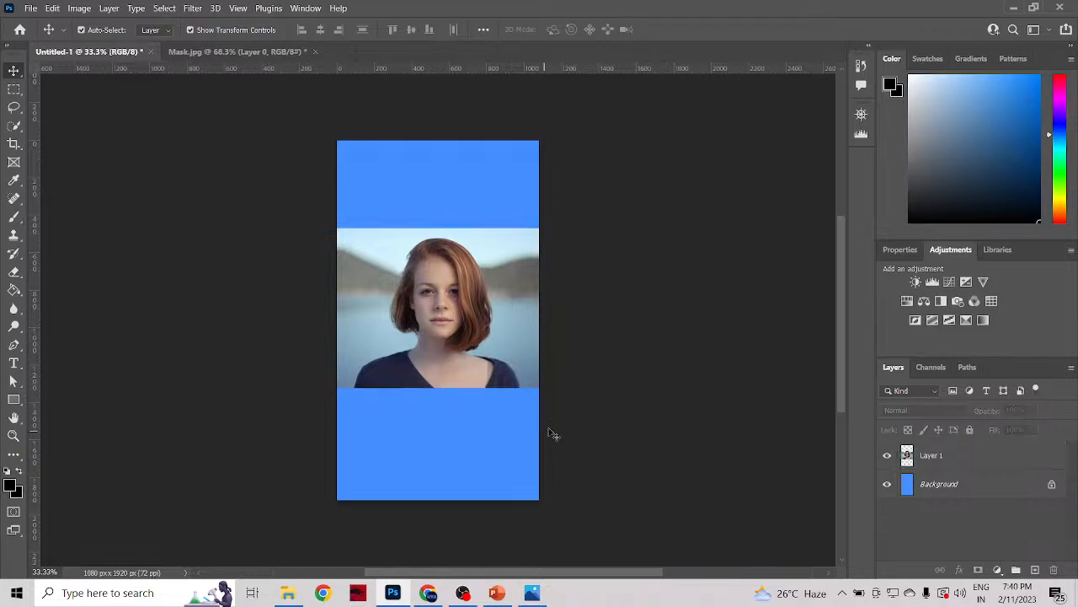
click(468, 334)
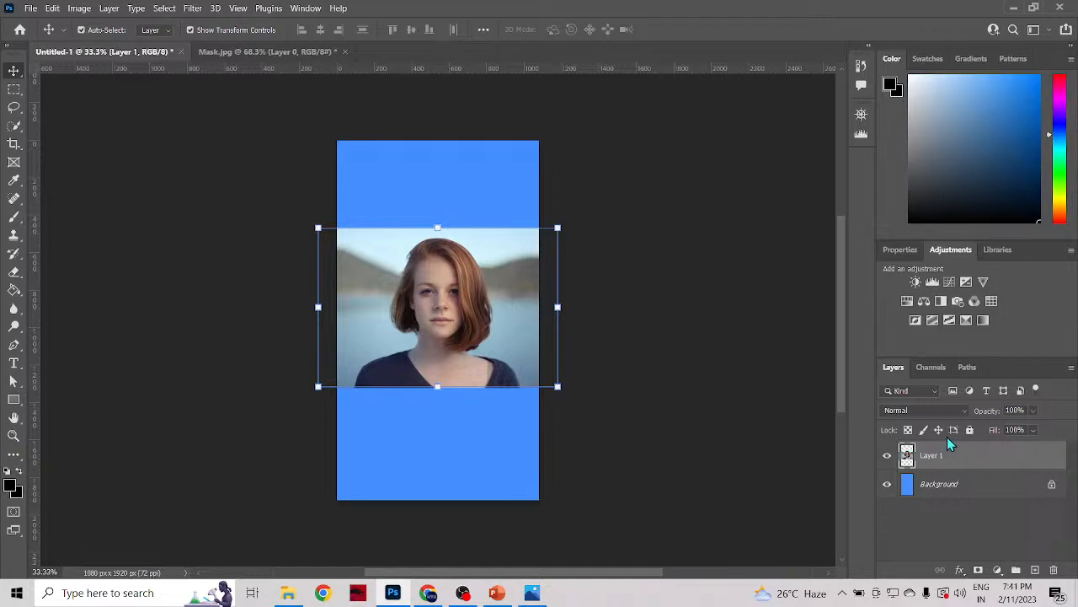
click(901, 251)
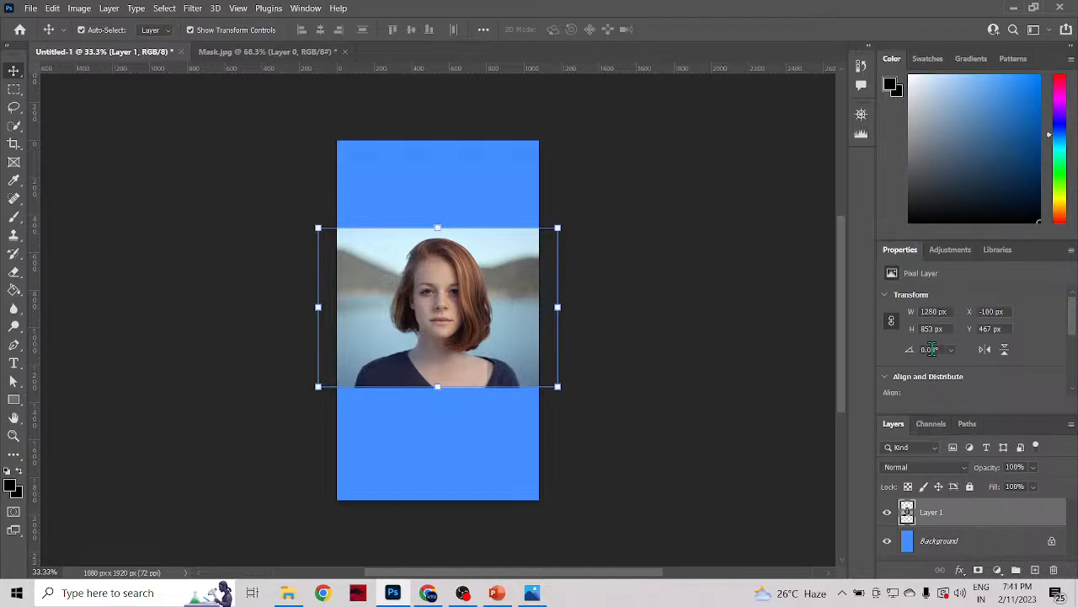
click(951, 252)
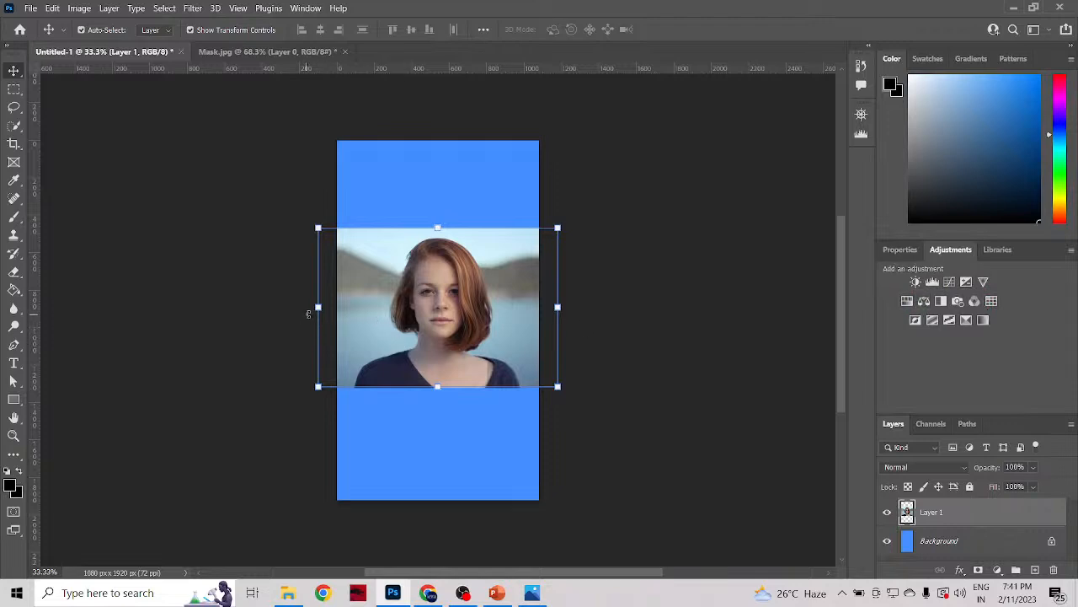
Step: Scale the photo layer to 84.38% so that both sides meet the canvas edges, and apply the transformation
drag(318, 307, 337, 307)
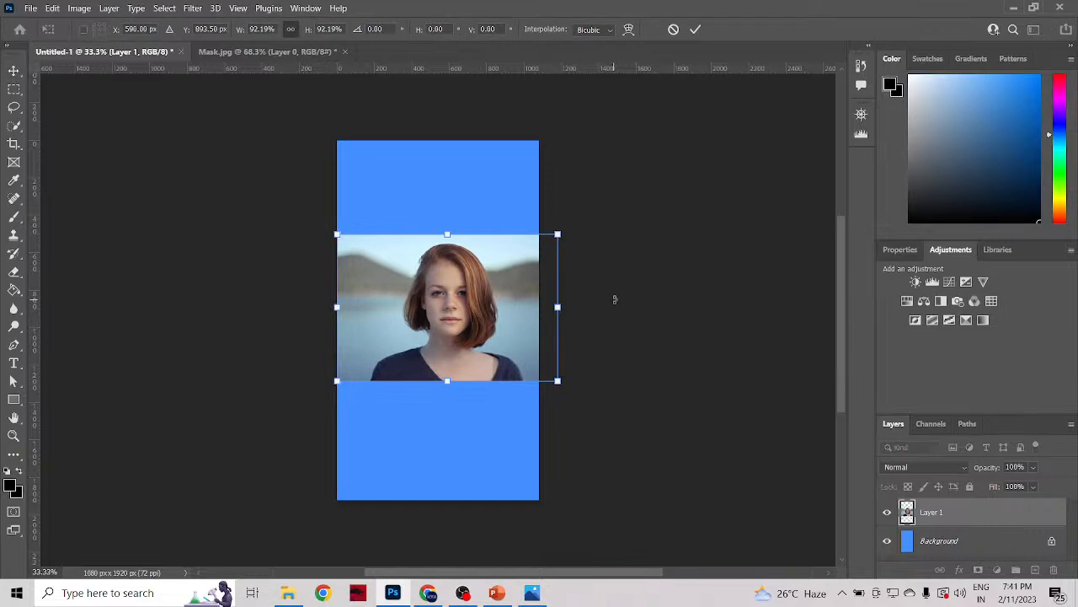
drag(557, 306, 538, 308)
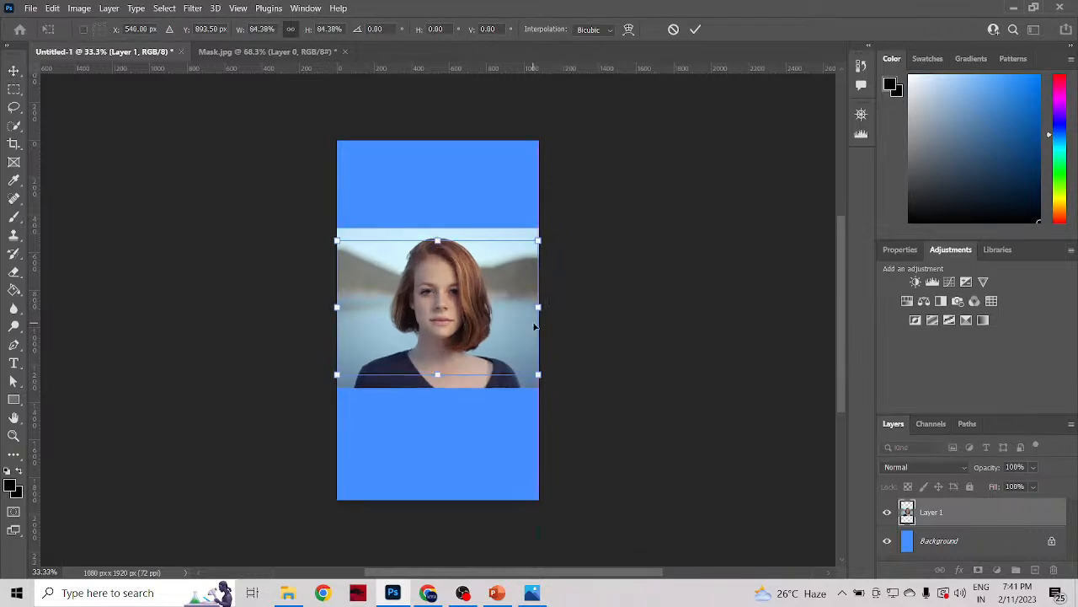
scroll(428, 319, up, 2)
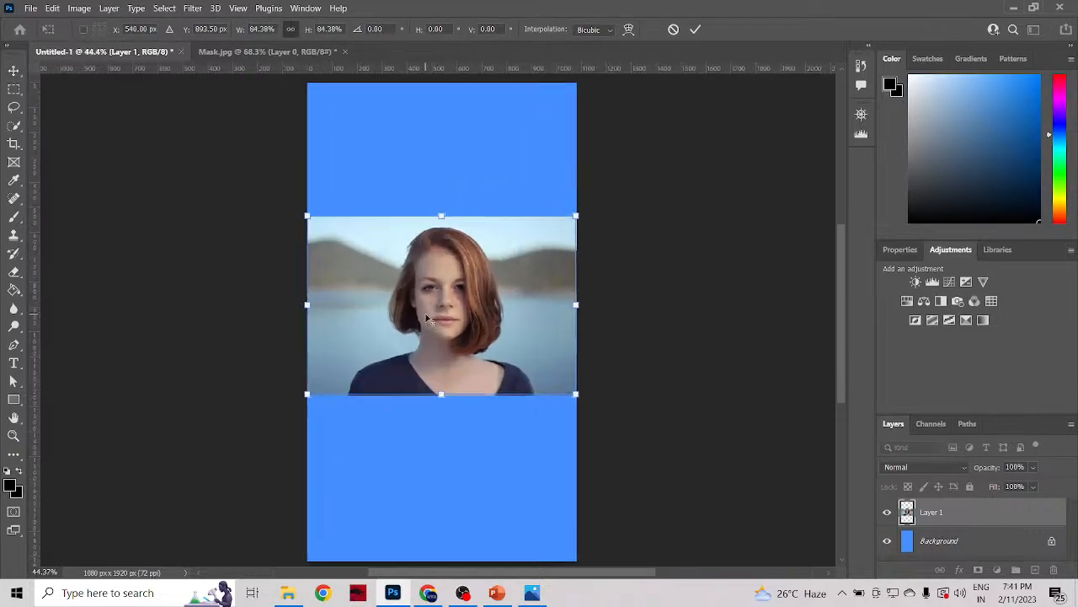
scroll(428, 318, up, 2)
scroll(430, 318, down, 2)
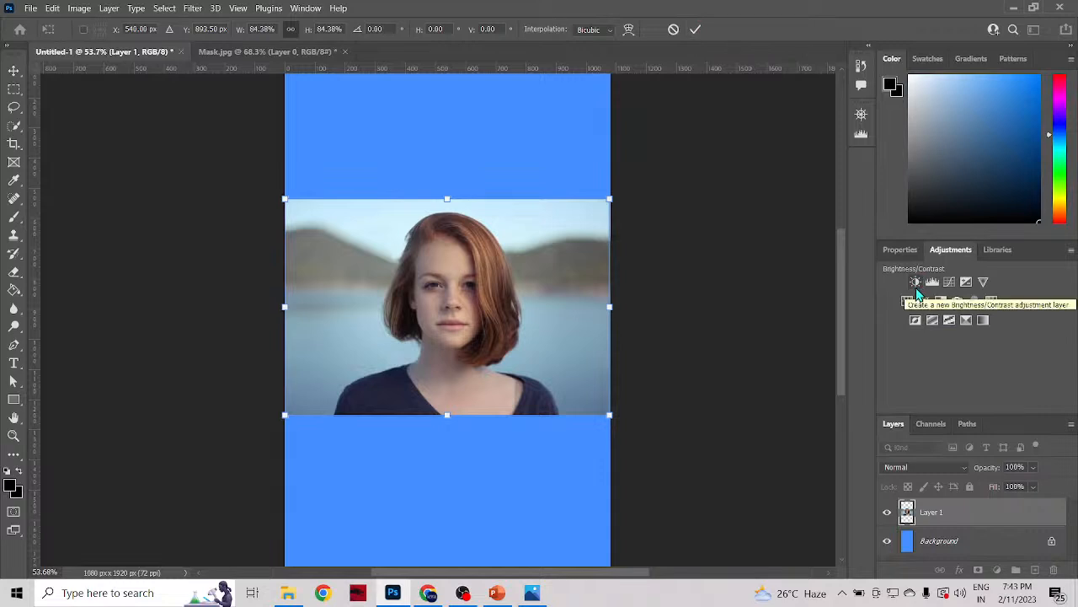
click(697, 30)
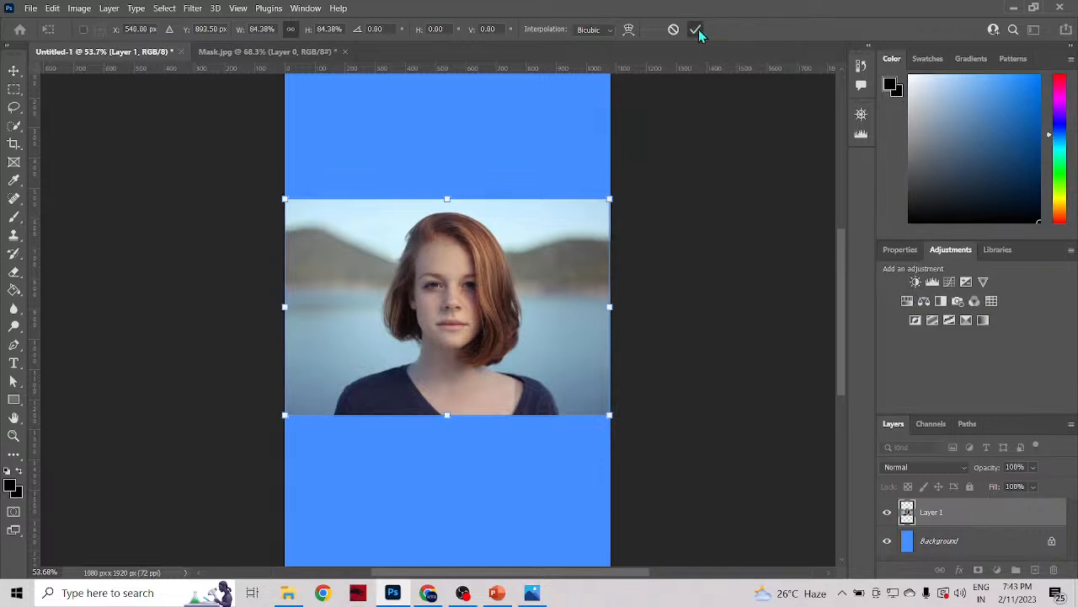
Step: Add two Brightness/Contrast adjustment layers above the photo layer and select the upper one
click(916, 283)
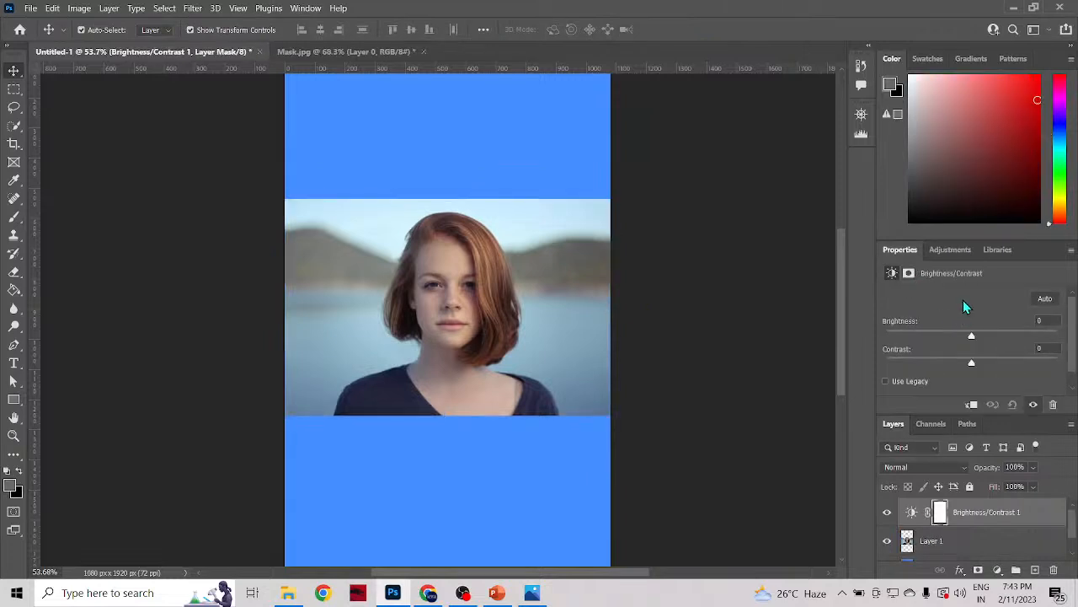
click(946, 250)
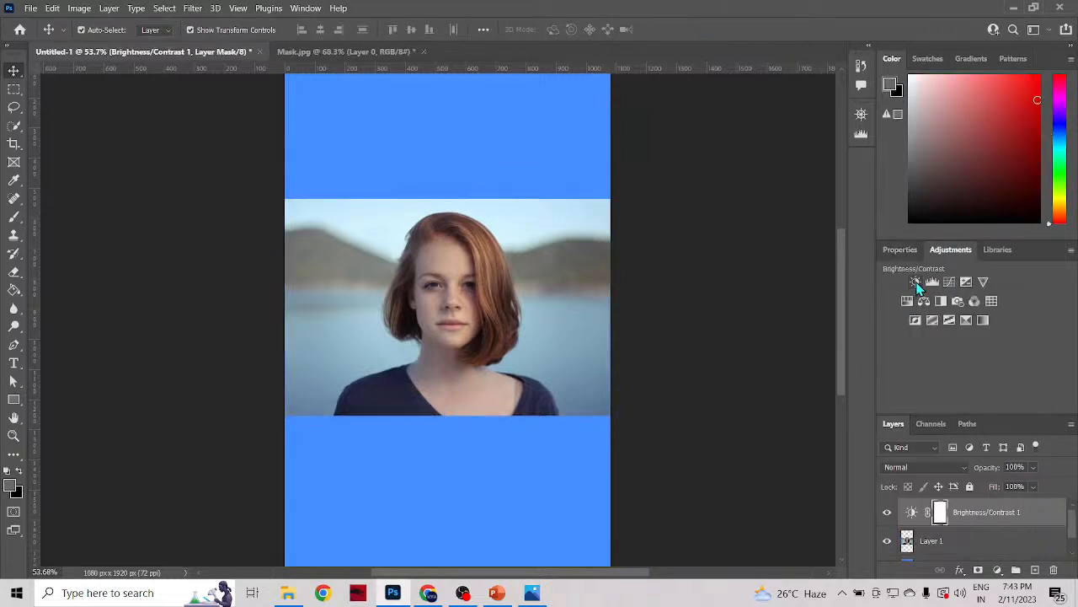
click(916, 283)
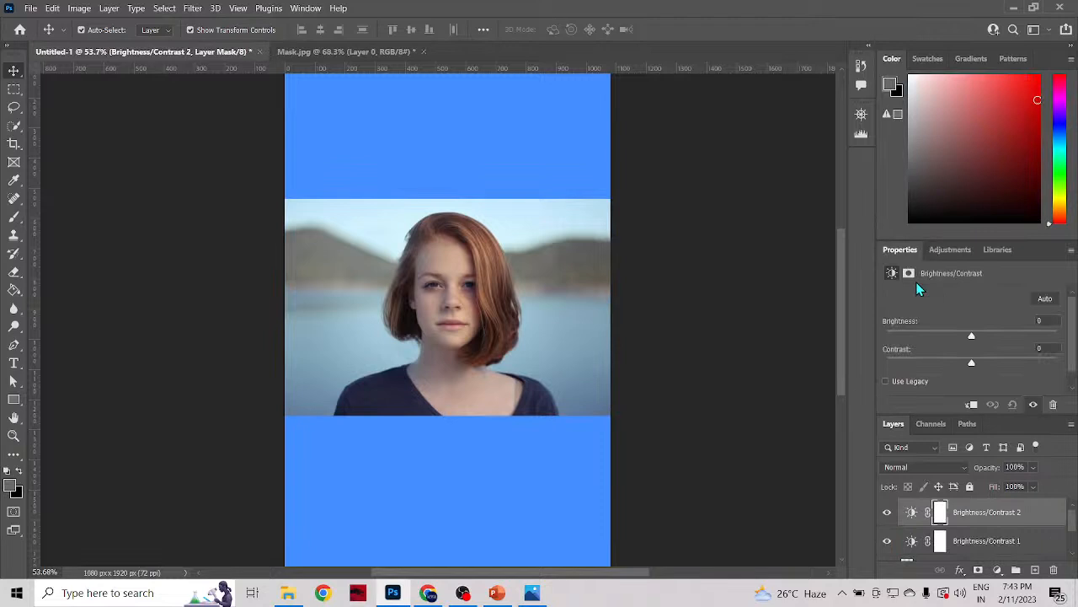
click(1004, 548)
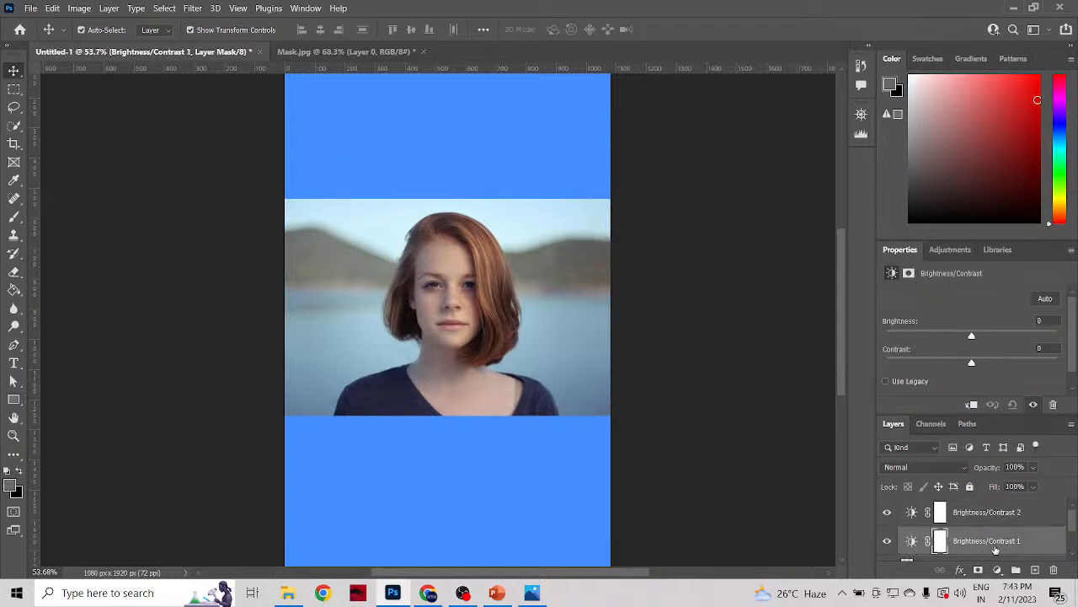
click(965, 517)
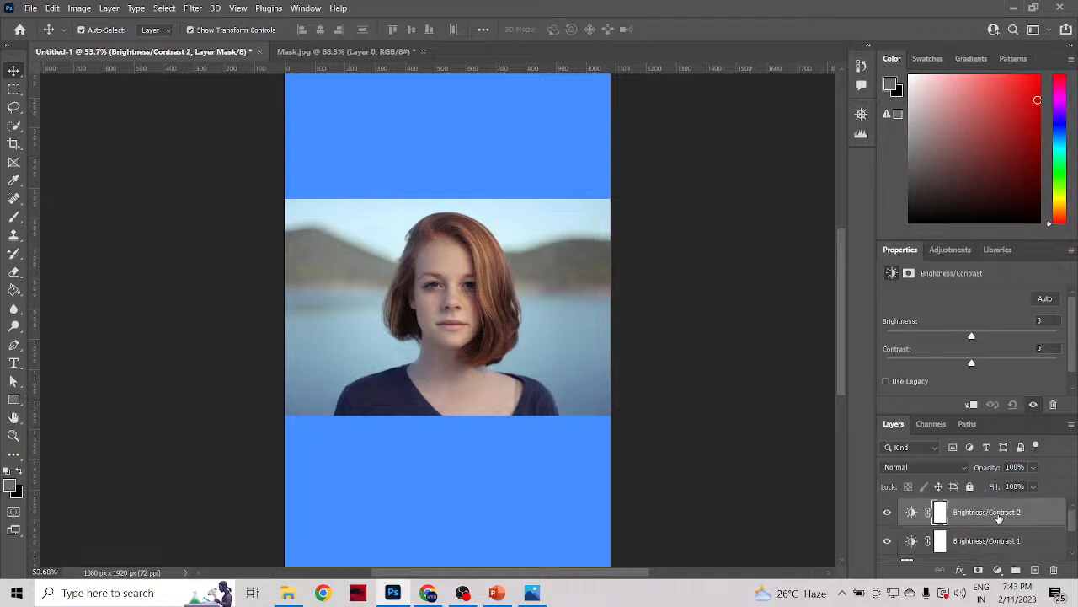
Step: Delete the upper Brightness/Contrast adjustment layer along with its layer mask
scroll(999, 518, down, 1)
scroll(999, 518, up, 1)
click(1053, 570)
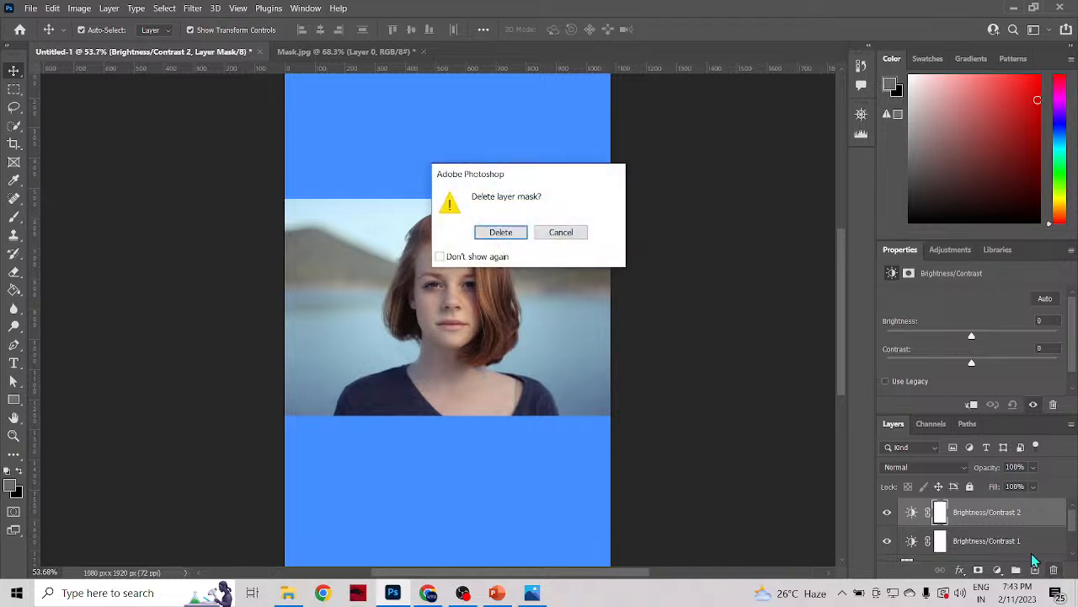
click(500, 233)
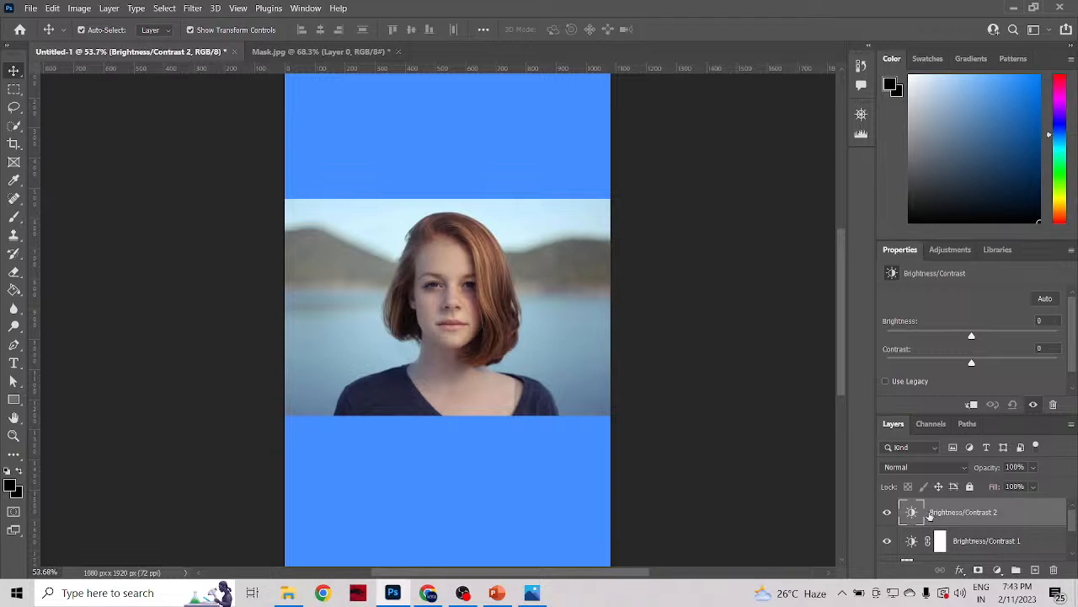
scroll(986, 514, down, 1)
scroll(986, 514, up, 1)
click(1053, 569)
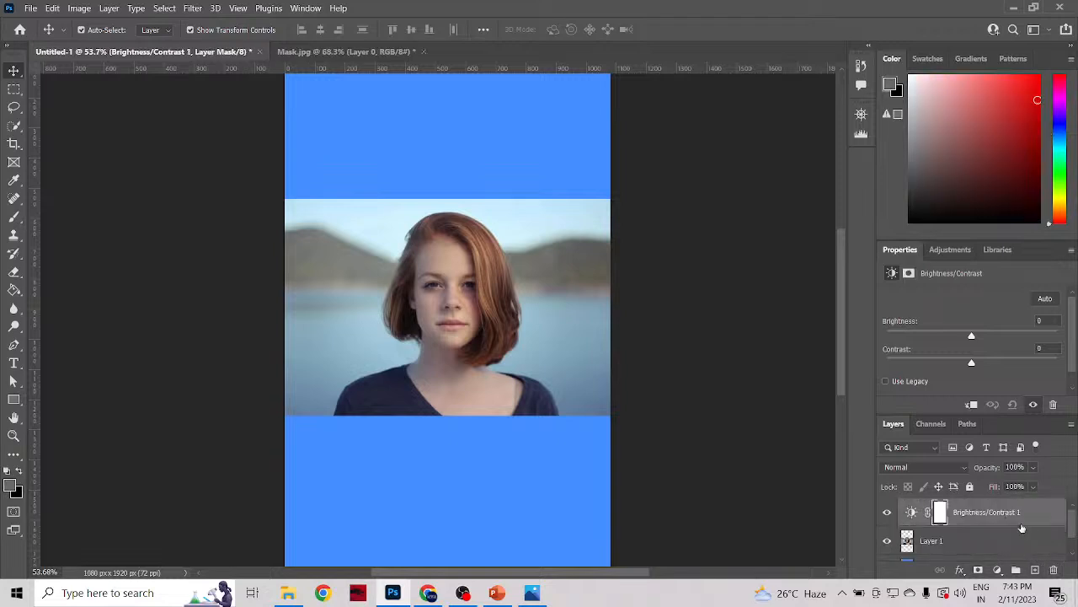
Step: Set the remaining Brightness/Contrast adjustment layer to brightness 56 and contrast -50
click(968, 520)
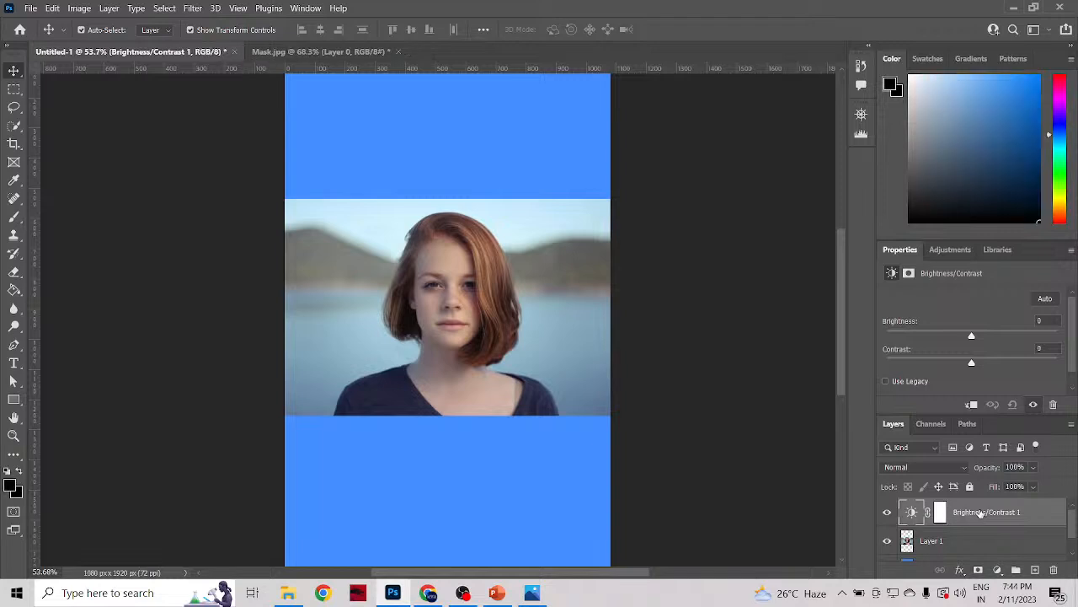
drag(975, 338, 914, 364)
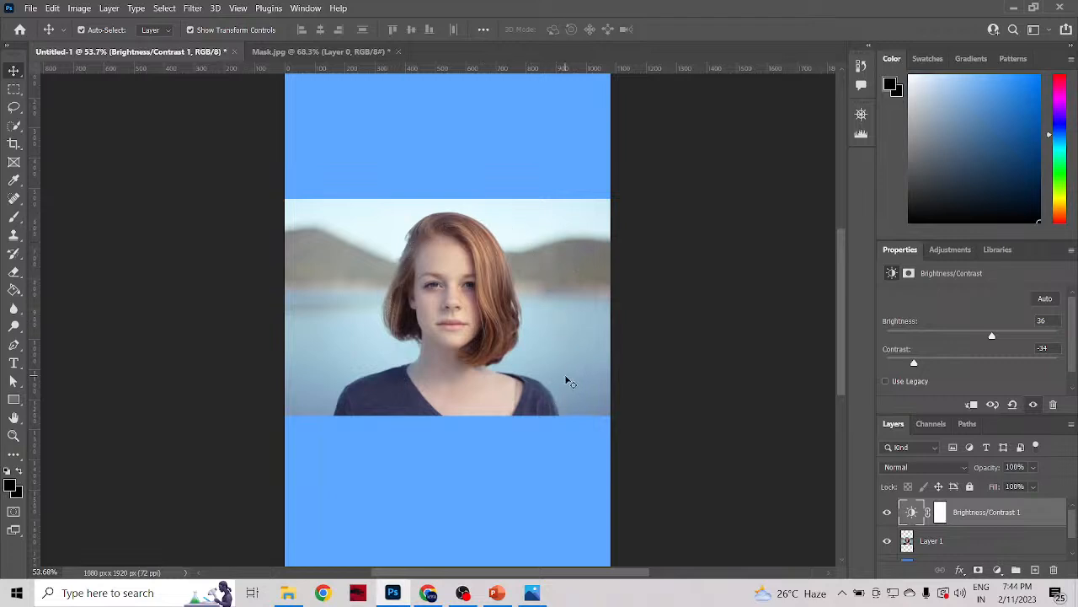
drag(916, 369, 889, 379)
mouse_move(994, 335)
mouse_down()
mouse_move(945, 342)
mouse_move(1040, 337)
mouse_move(1002, 335)
mouse_up()
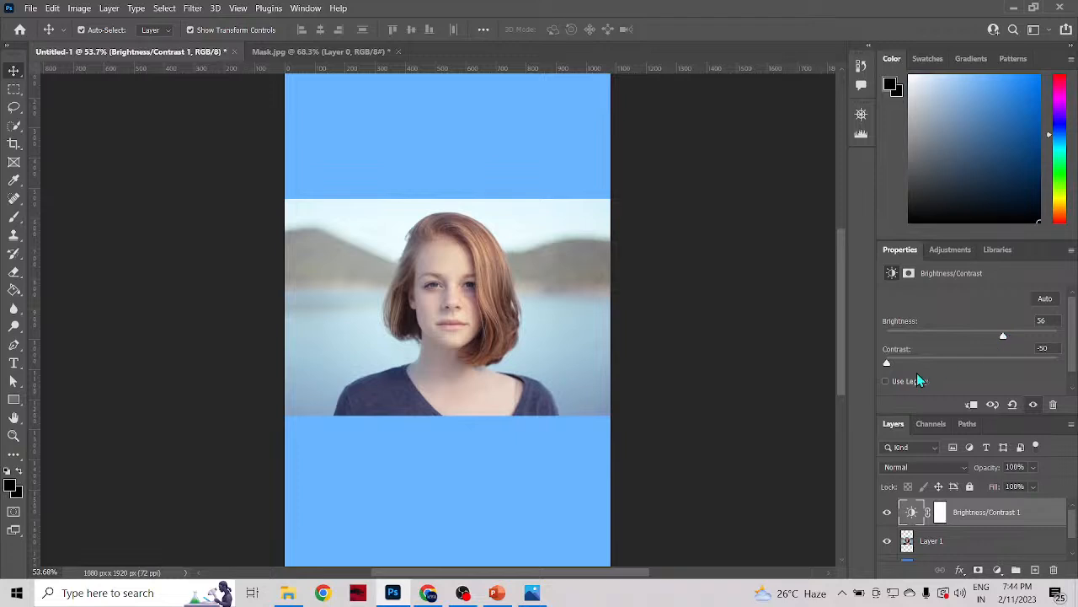
Step: Add a Levels adjustment layer with white as foreground colour, and sample its black point beside the jaw, then on the blue area below the photo
click(945, 250)
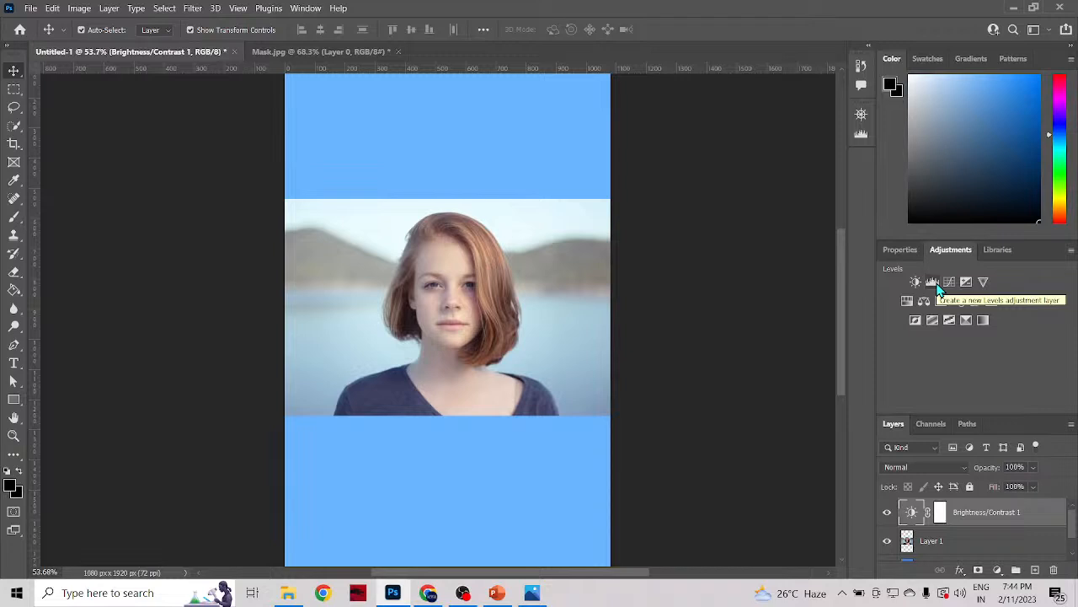
click(932, 282)
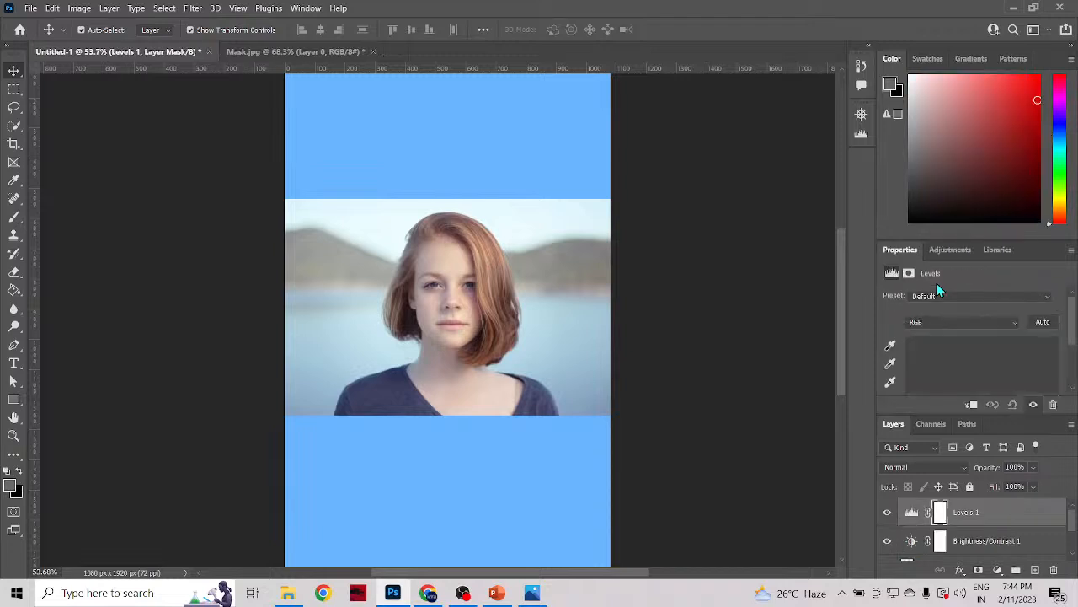
click(890, 346)
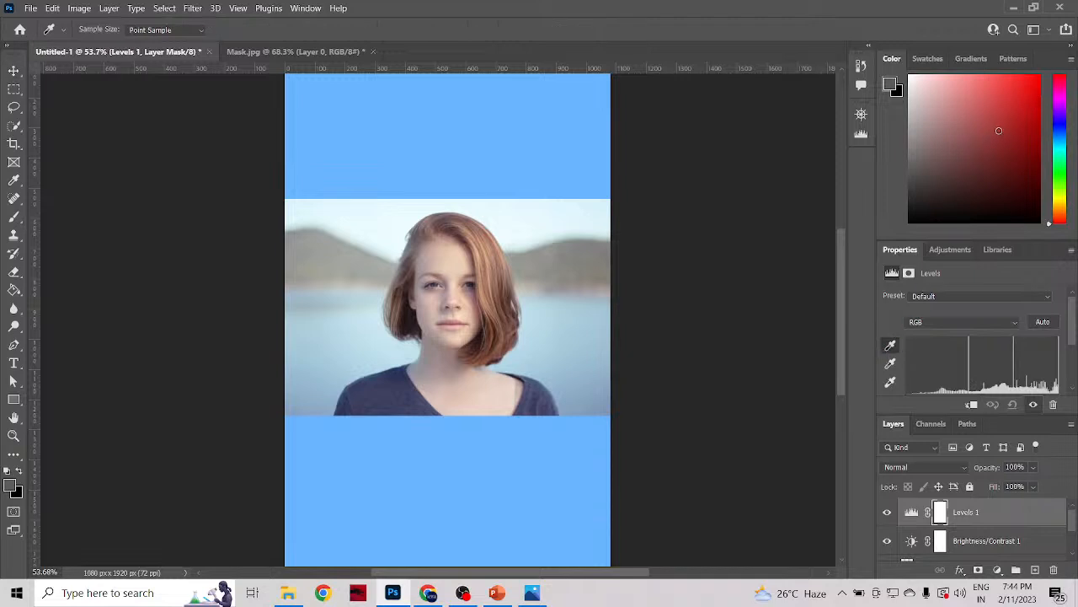
mouse_move(1021, 118)
mouse_down()
mouse_move(1021, 106)
mouse_move(945, 124)
mouse_move(974, 195)
mouse_move(935, 102)
mouse_move(910, 80)
mouse_up()
scroll(966, 529, down, 1)
scroll(967, 529, up, 1)
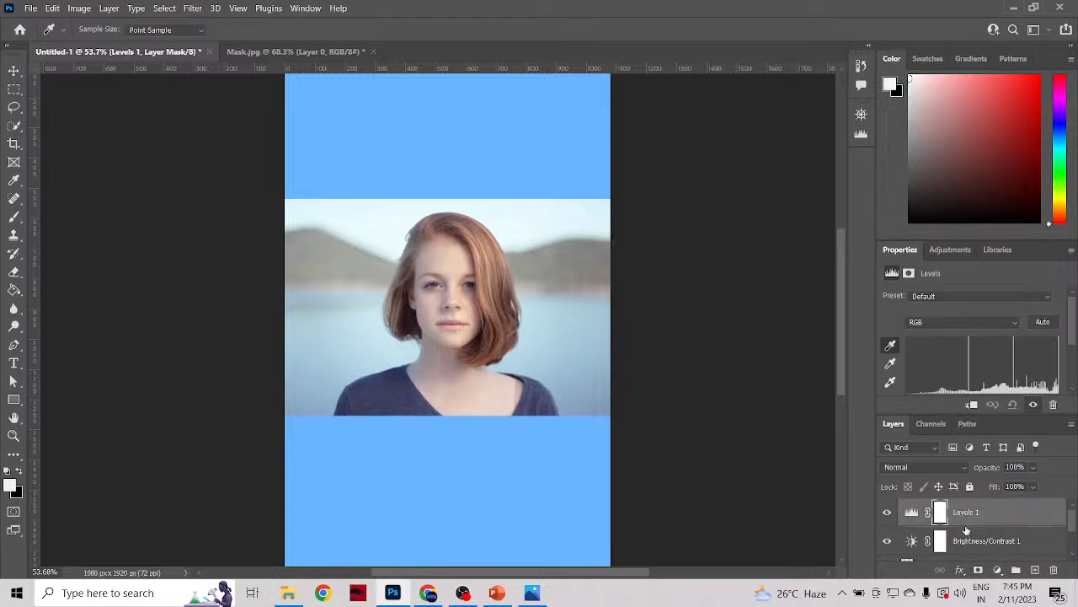
click(430, 341)
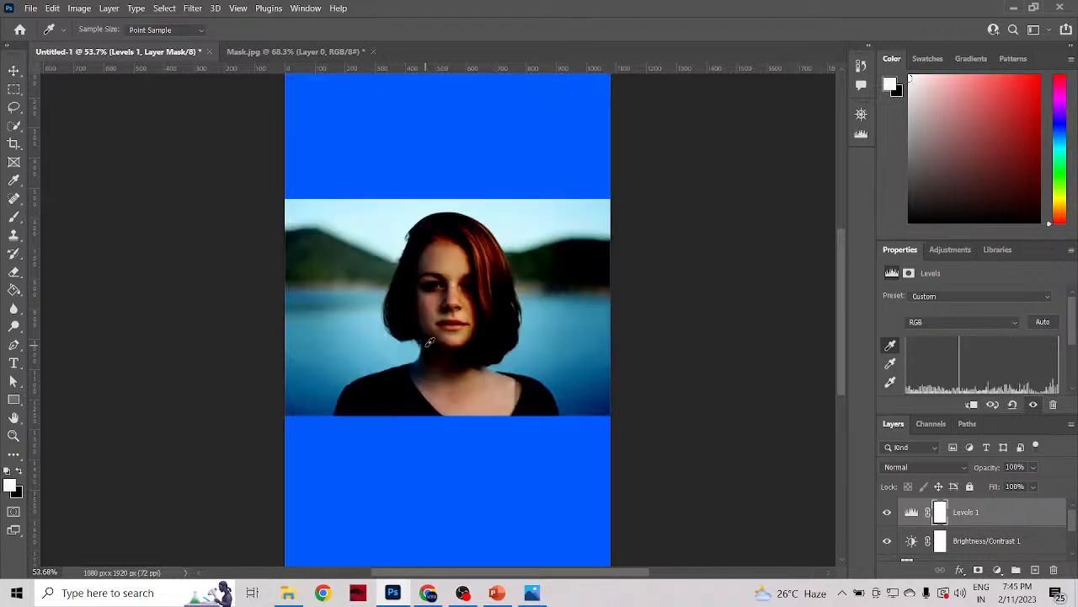
click(464, 425)
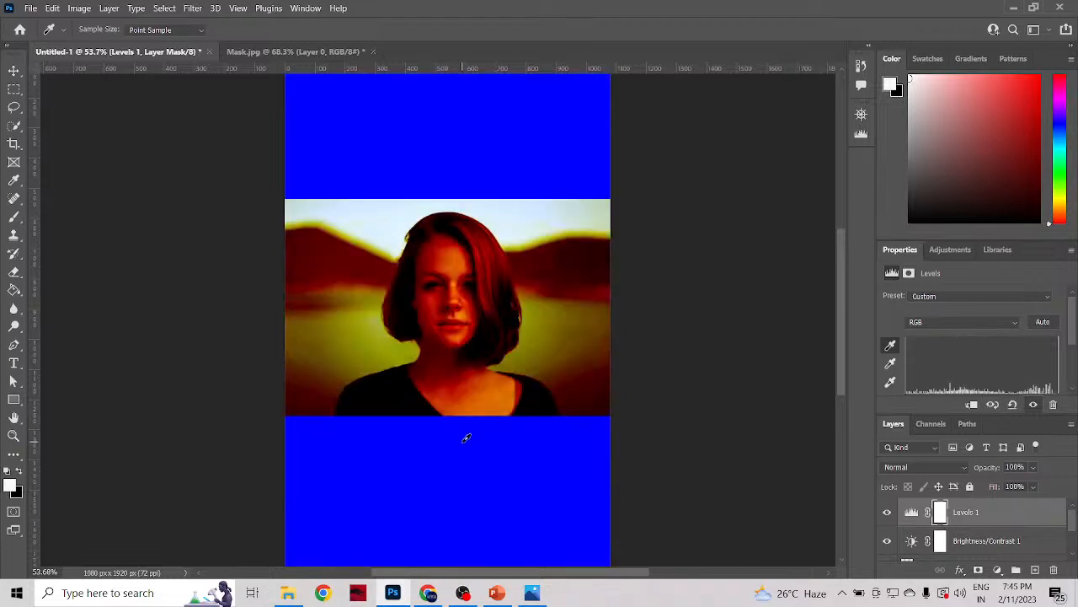
Step: Sample the Levels black point on the hillside and blue area, then the grey point on the lake, hair and blue areas
click(547, 245)
click(556, 166)
click(890, 363)
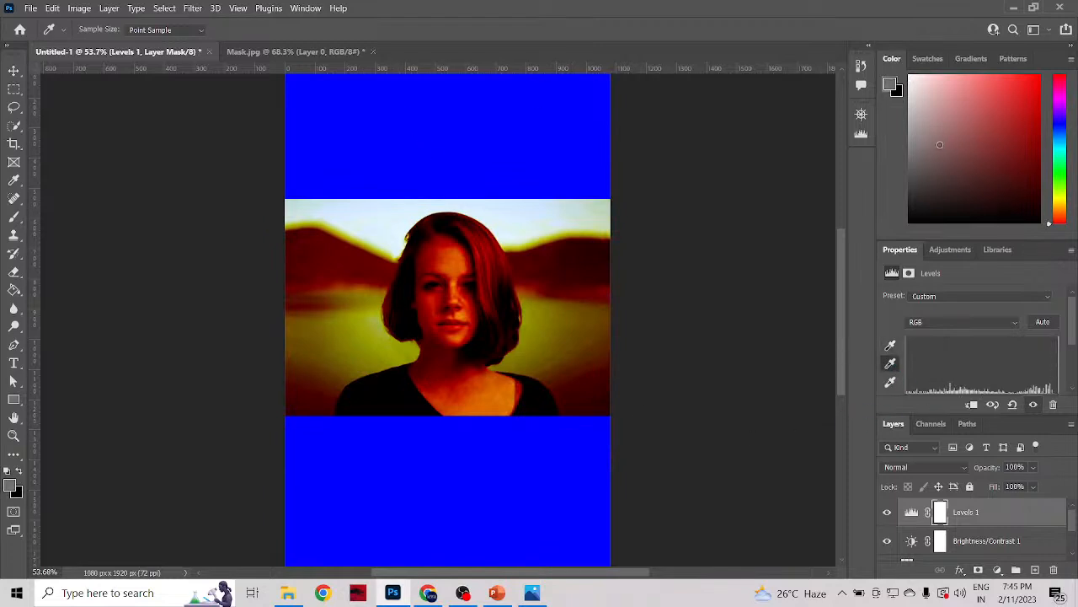
click(572, 311)
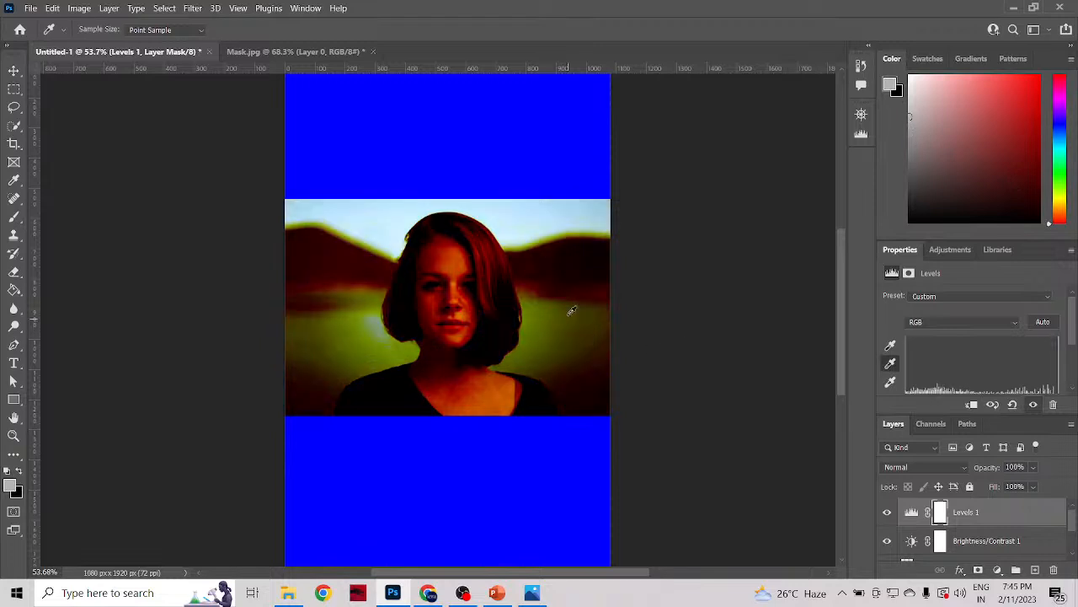
click(549, 154)
click(521, 346)
click(531, 493)
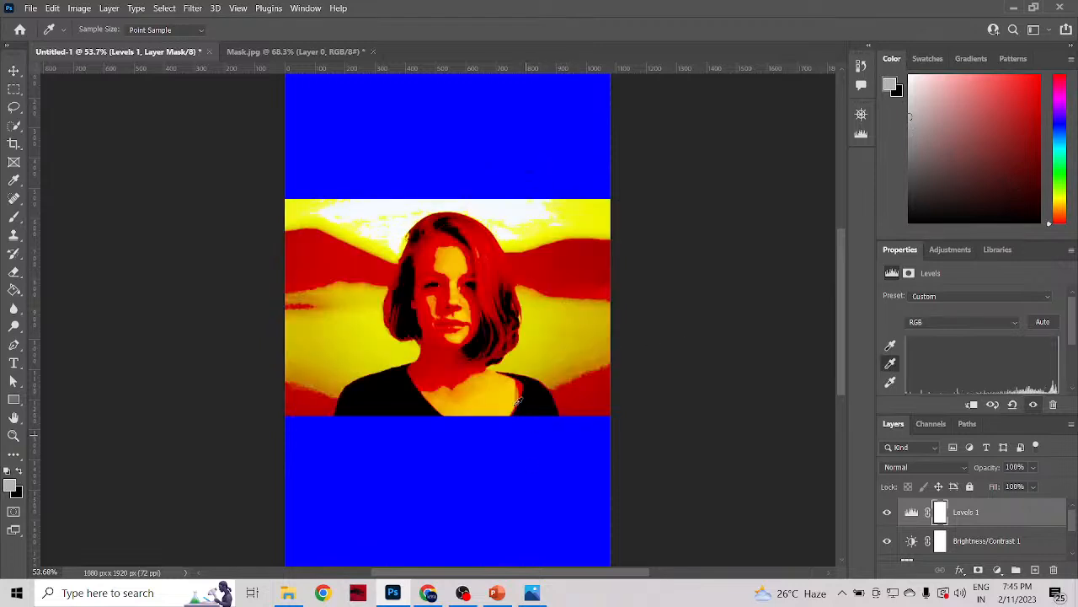
click(497, 358)
click(393, 128)
Step: Delete the Levels adjustment layer along with its layer mask
click(1055, 570)
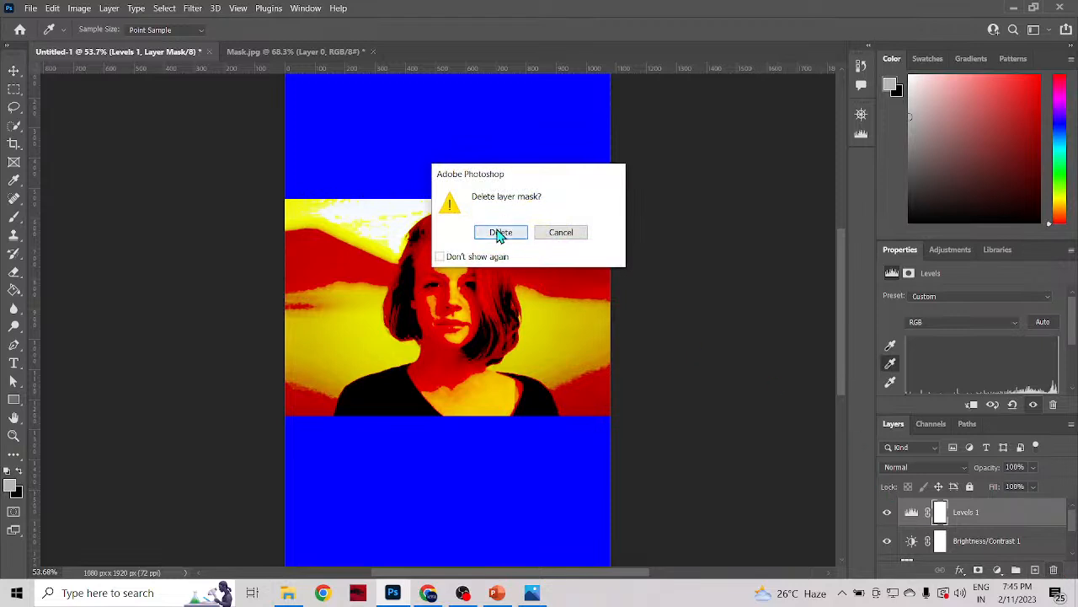
click(502, 230)
key(v)
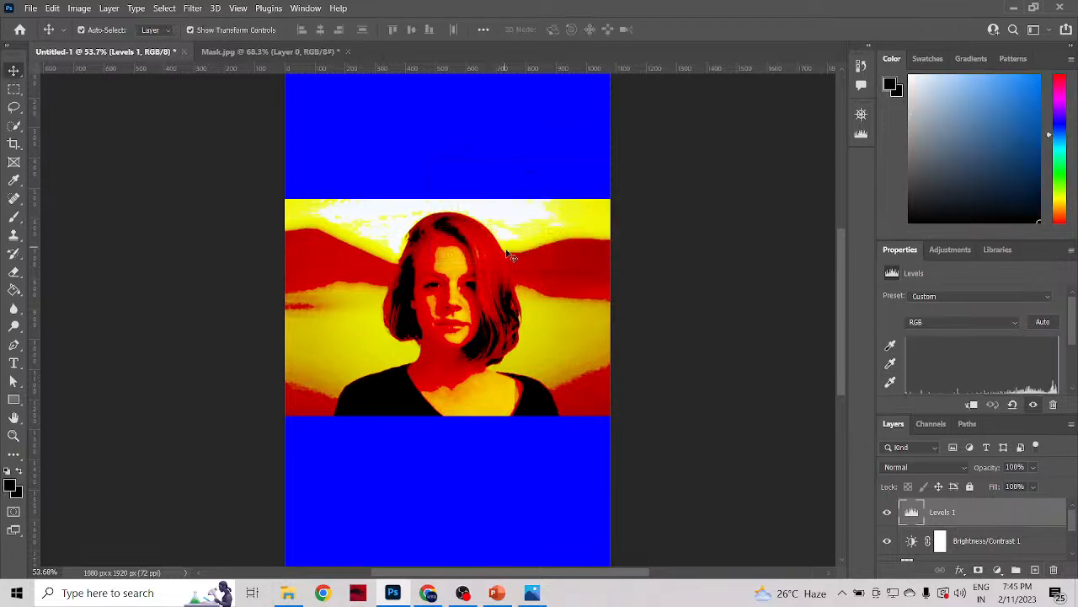
click(1054, 570)
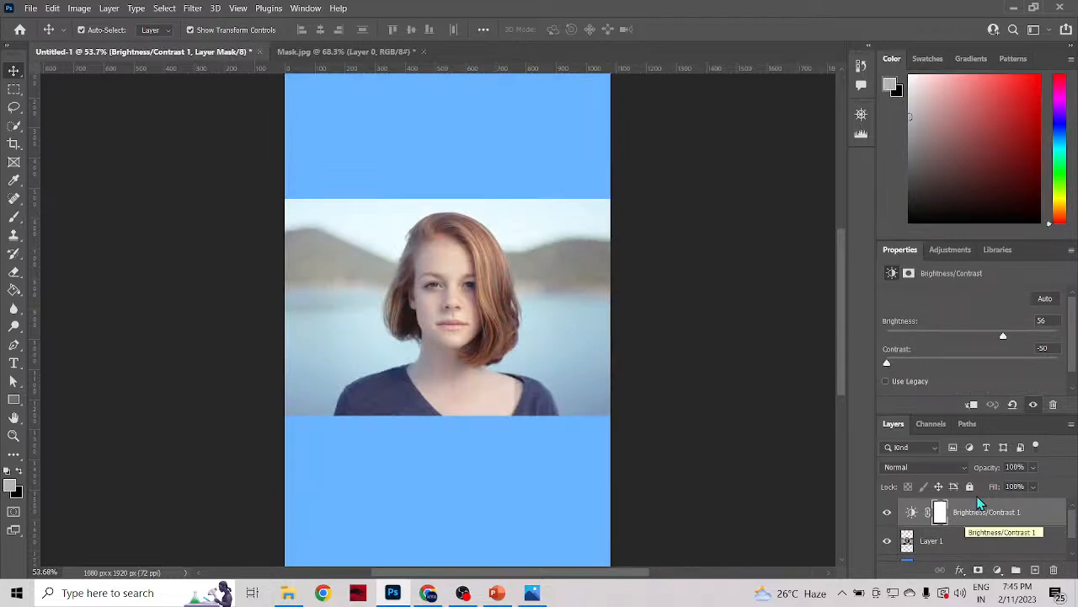
Step: Add a Hue/Saturation adjustment layer, set its hue to -180, and try saturation -69 before setting it to -4
click(939, 253)
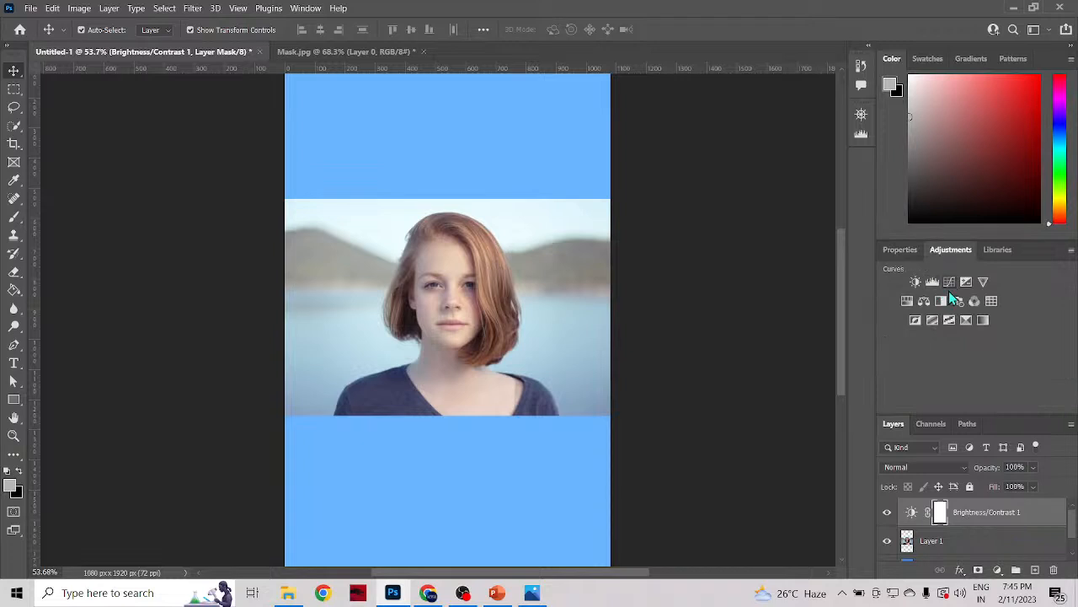
click(906, 306)
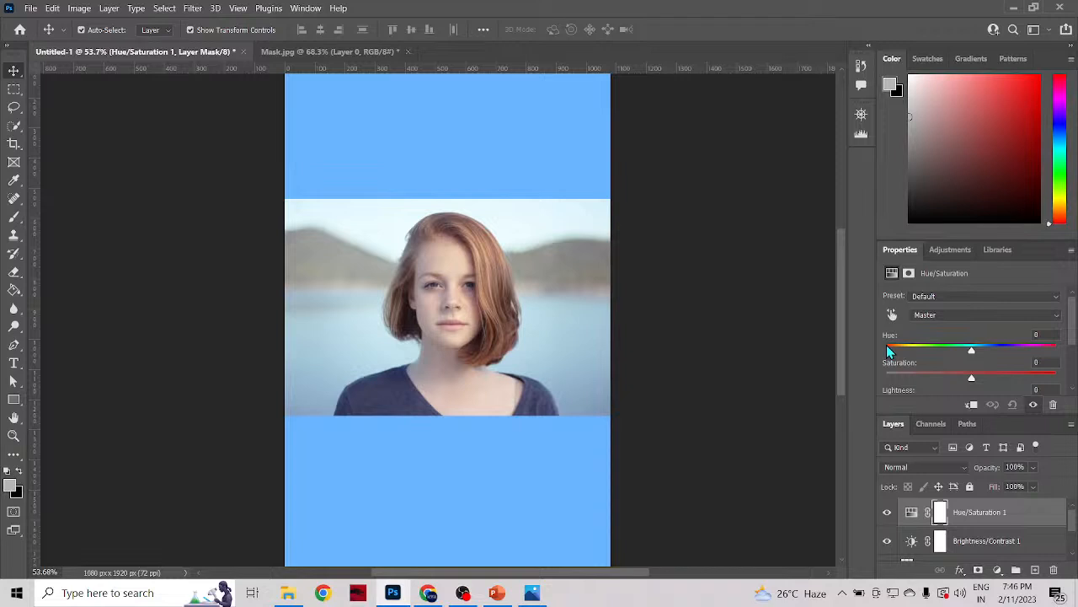
drag(889, 350, 878, 382)
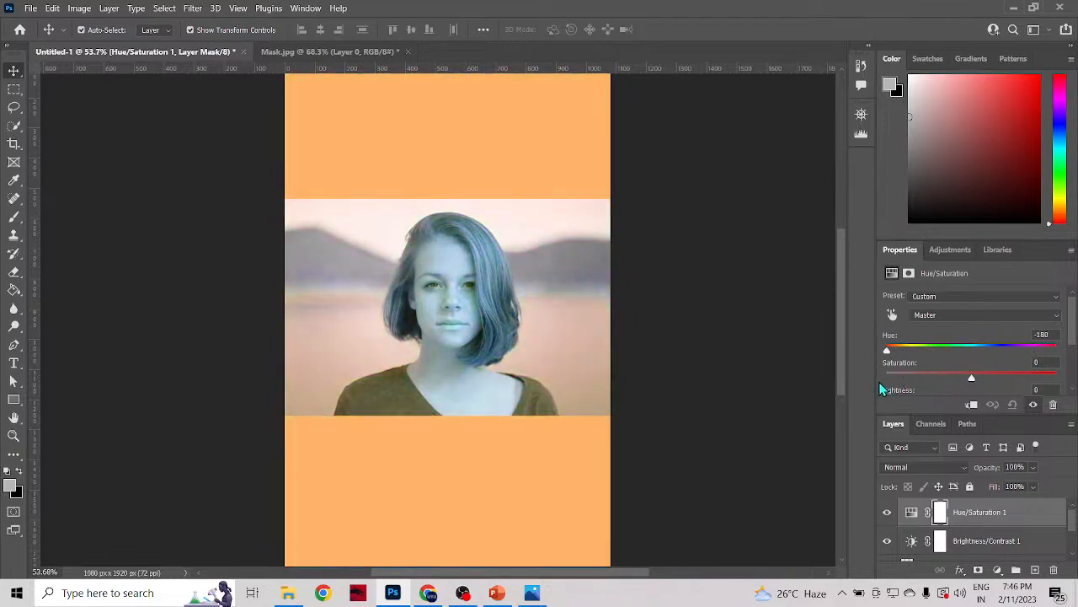
drag(972, 378, 920, 378)
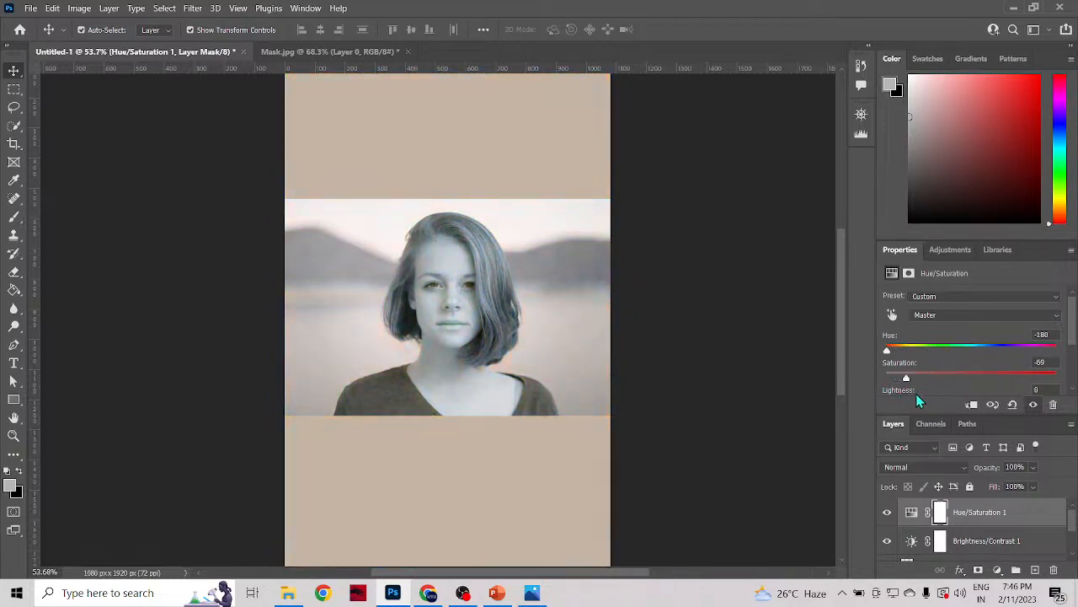
drag(985, 384, 969, 389)
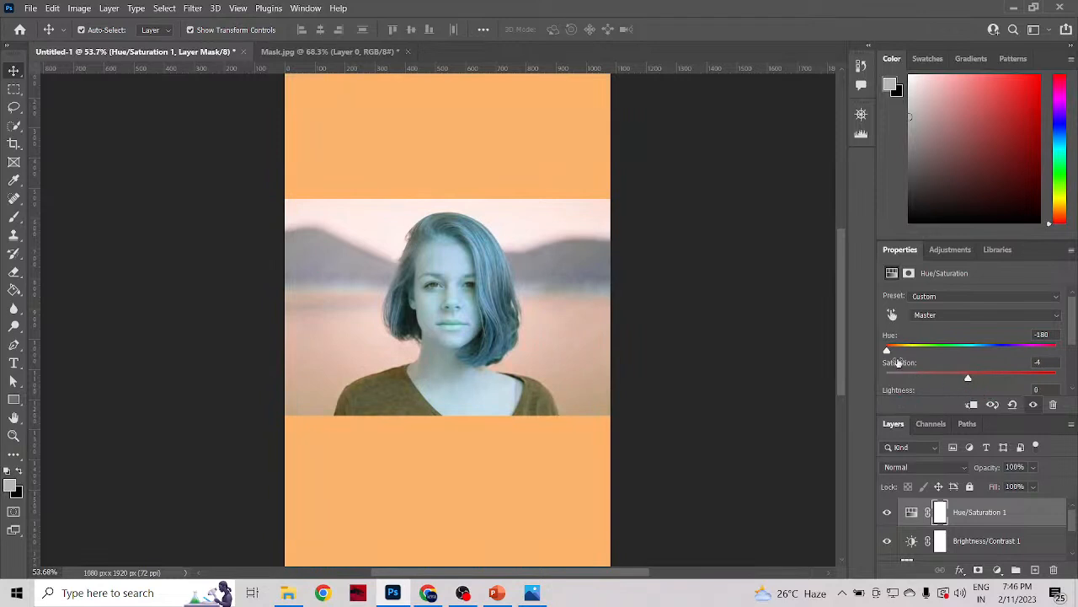
Step: Try hue shifts of +5, -4 and -17 on the Hue/Saturation layer, then set the hue to -6
drag(888, 351, 979, 380)
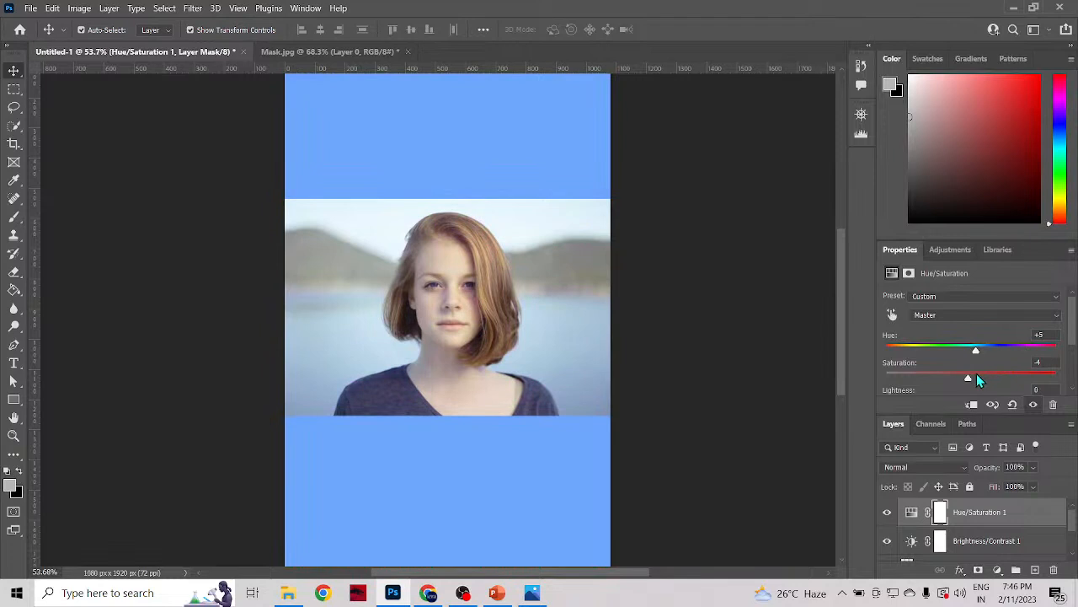
mouse_move(977, 380)
mouse_down()
mouse_move(884, 386)
mouse_move(970, 387)
mouse_up()
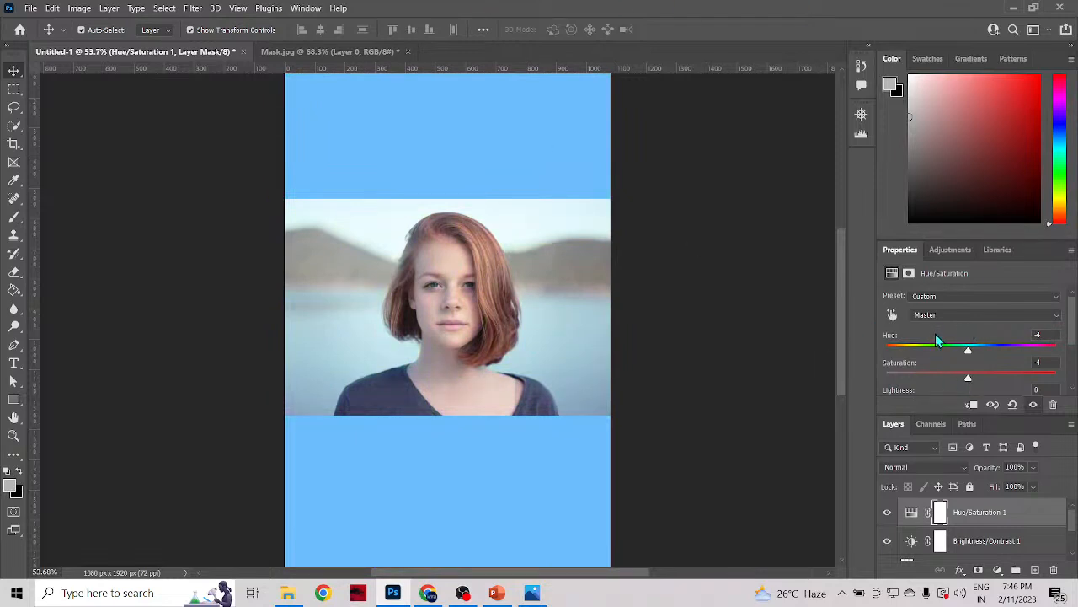
mouse_move(969, 354)
mouse_down()
mouse_move(1059, 354)
mouse_move(888, 365)
mouse_move(1059, 349)
mouse_move(931, 358)
mouse_move(893, 377)
mouse_move(1057, 349)
mouse_move(882, 375)
mouse_move(888, 349)
mouse_move(956, 341)
mouse_move(1058, 355)
mouse_move(968, 365)
mouse_up()
mouse_move(969, 352)
mouse_down()
mouse_move(887, 362)
mouse_move(957, 368)
mouse_up()
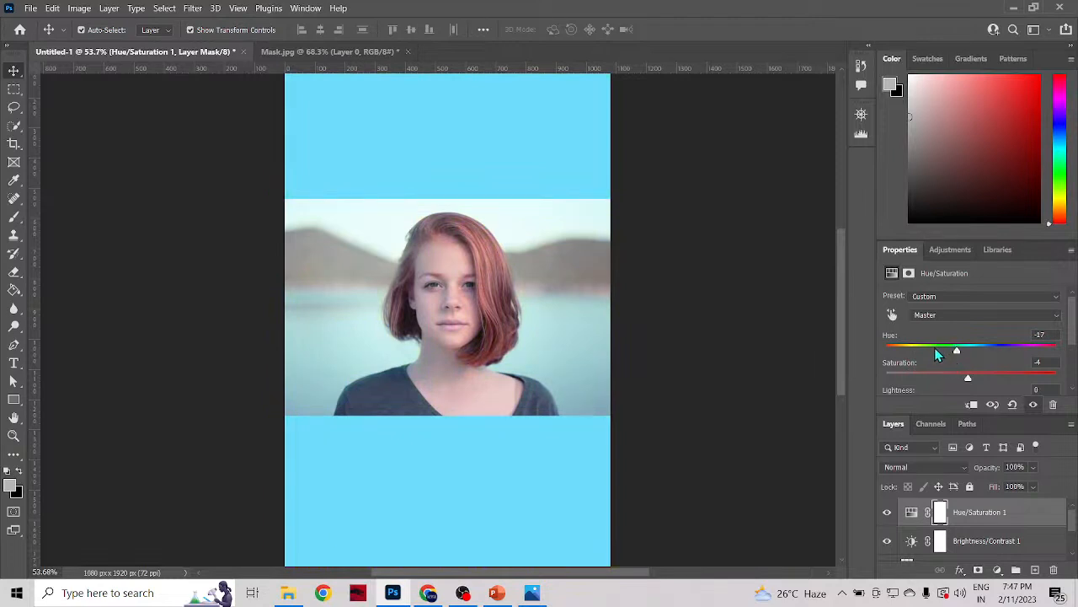
drag(958, 349, 968, 375)
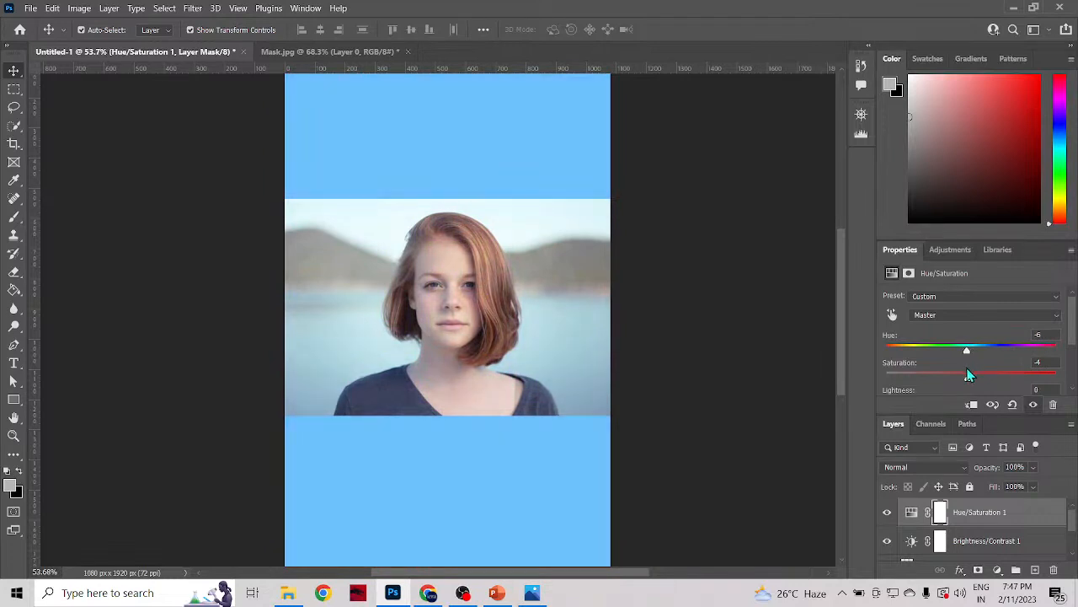
mouse_move(963, 382)
mouse_down()
mouse_move(875, 384)
mouse_move(1076, 380)
mouse_move(969, 411)
mouse_up()
Step: Pick a vivid violet-blue colour, set the Hue/Saturation layer's hue to +39, and try saturation at -100 and +100
click(996, 120)
click(1043, 75)
drag(968, 347, 1005, 347)
mouse_move(1064, 124)
mouse_down()
mouse_move(1063, 141)
mouse_move(1064, 118)
mouse_up()
drag(968, 379, 840, 414)
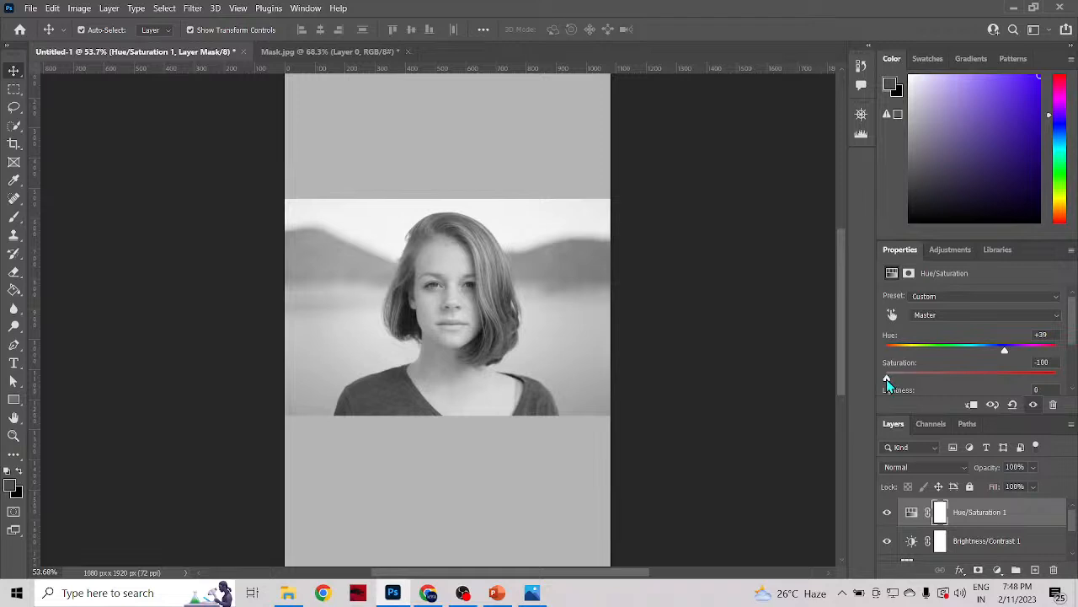
drag(887, 379, 1067, 379)
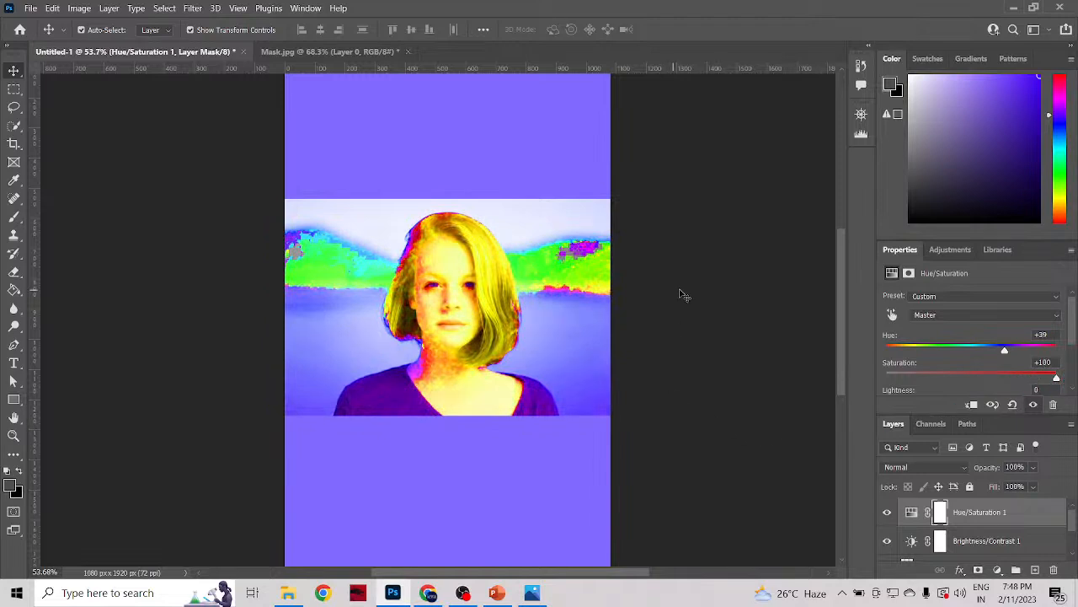
Step: Set the Hue/Saturation layer's hue to +4 and its saturation to +7
drag(1004, 351, 977, 360)
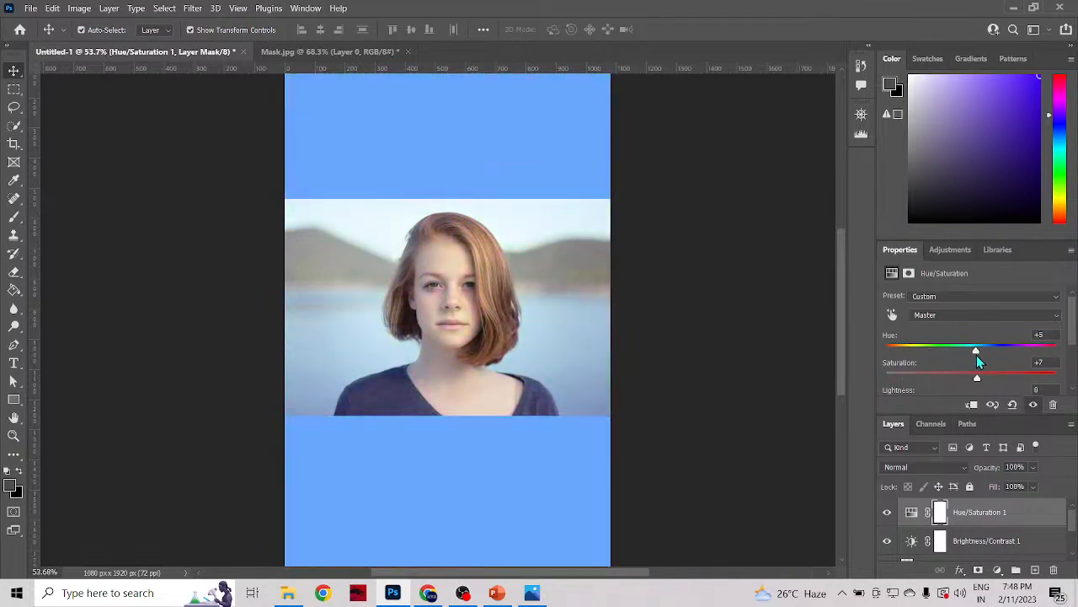
mouse_move(979, 361)
mouse_down()
mouse_move(913, 349)
mouse_move(874, 377)
mouse_move(977, 351)
mouse_up()
mouse_move(975, 351)
mouse_down()
mouse_move(892, 352)
mouse_move(976, 357)
mouse_up()
drag(977, 357, 977, 357)
drag(975, 350, 975, 355)
scroll(918, 370, down, 1)
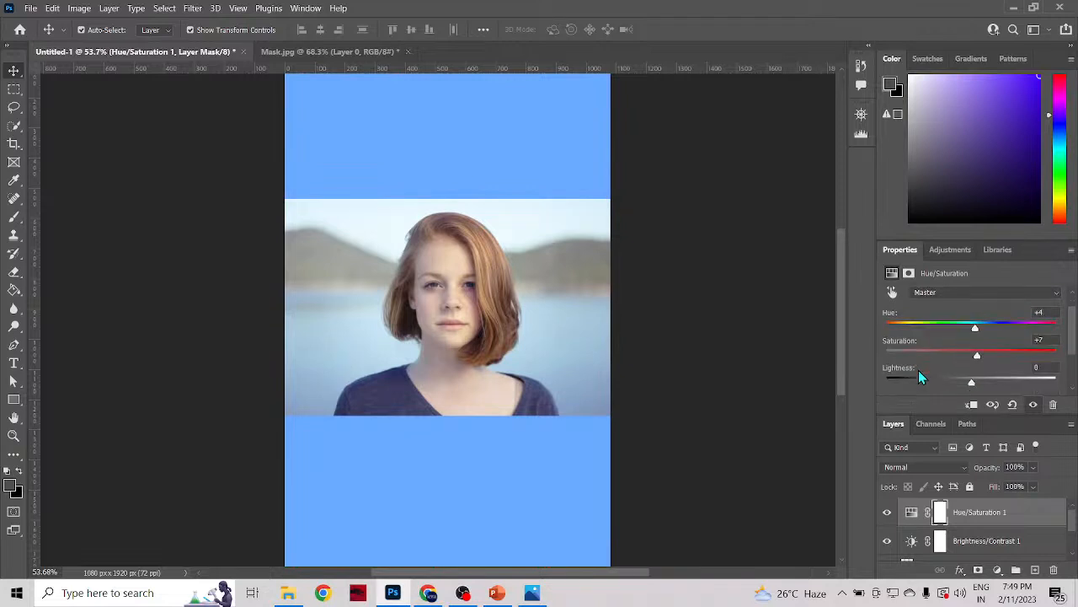
Step: Set the Hue/Saturation layer's hue to +43 and pick a vivid magenta-purple in the colour picker
drag(979, 327, 1012, 335)
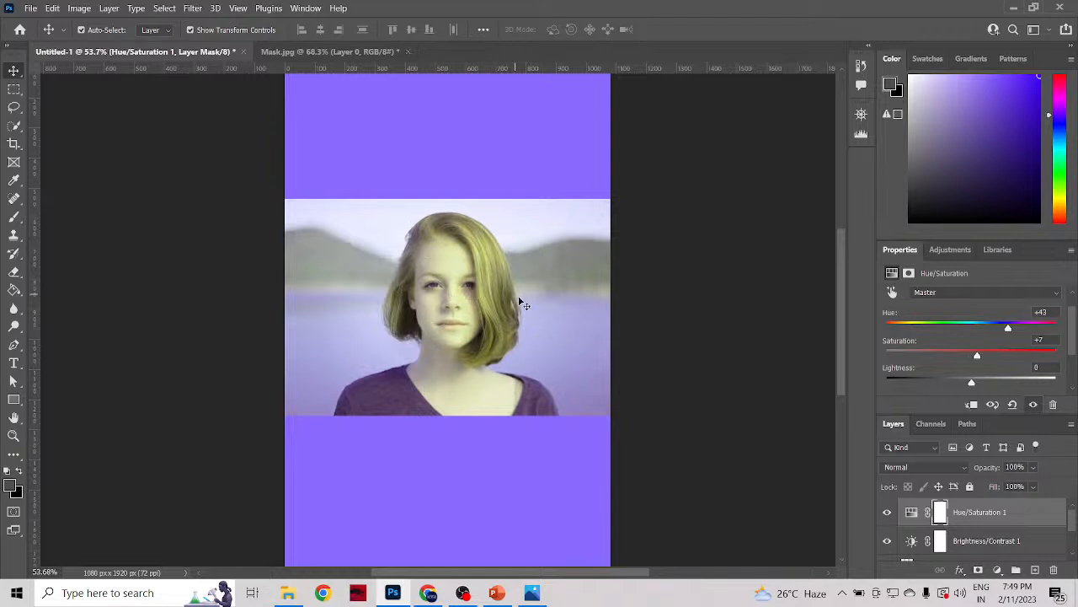
click(1011, 135)
mouse_move(1066, 133)
mouse_down()
mouse_move(1064, 103)
mouse_move(1008, 101)
mouse_move(1039, 85)
mouse_up()
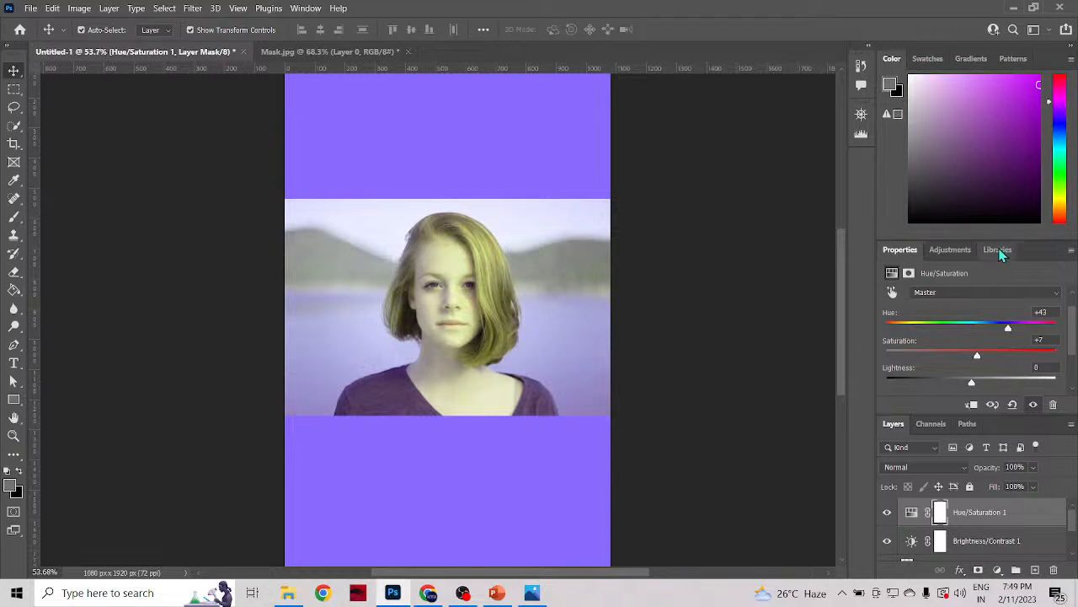
Step: Set the Hue/Saturation layer's saturation to -60 and lightness to -4, trying darker and brighter purples in the colour picker
drag(983, 358, 920, 358)
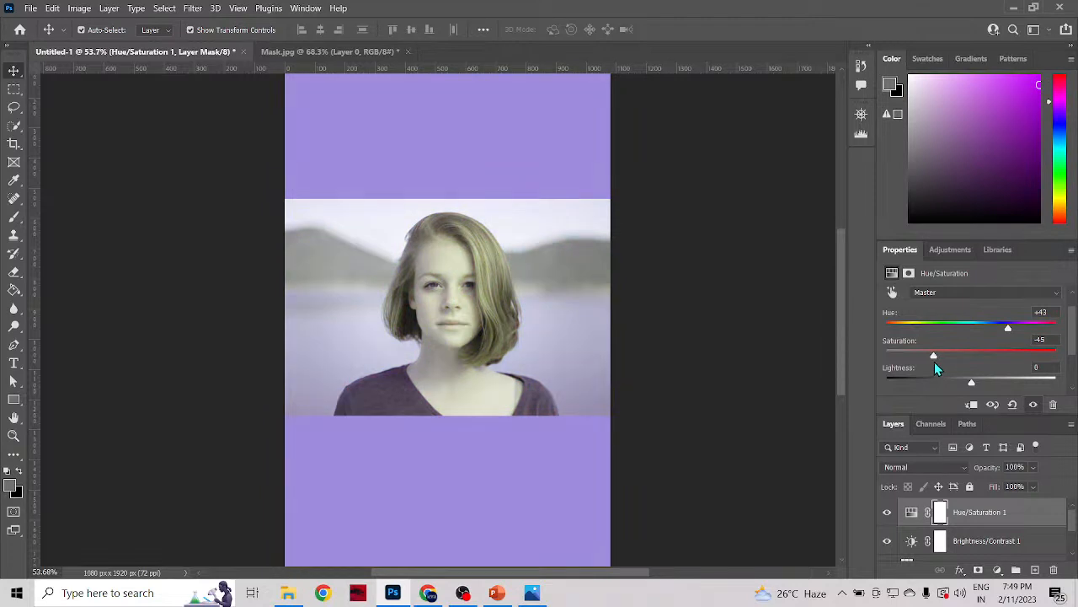
drag(1010, 109, 1040, 181)
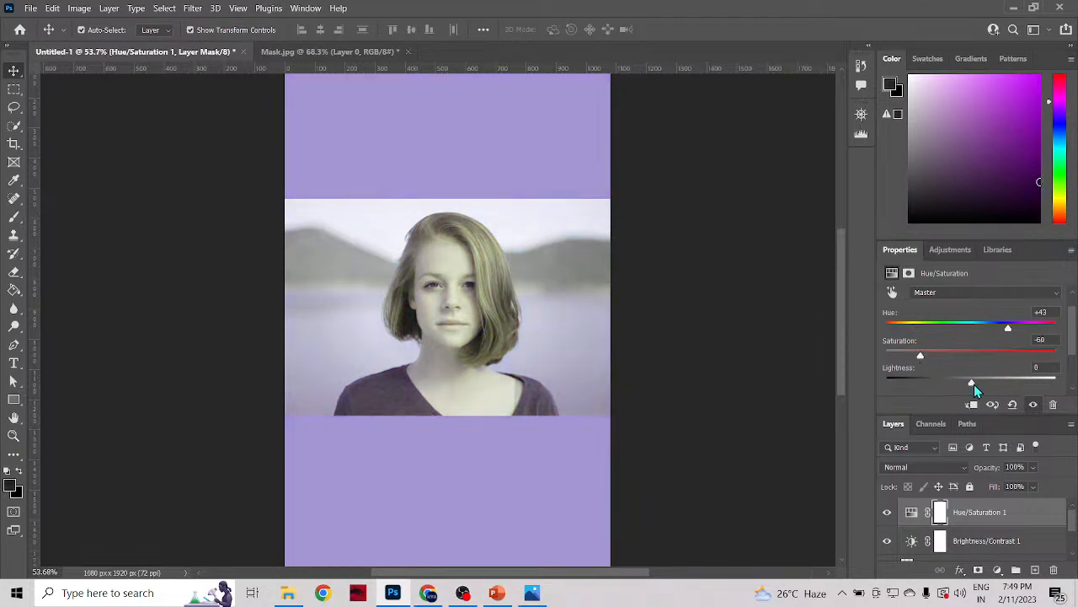
mouse_move(971, 382)
mouse_down()
mouse_move(922, 392)
mouse_move(998, 394)
mouse_move(976, 396)
mouse_up()
drag(1016, 113, 1042, 94)
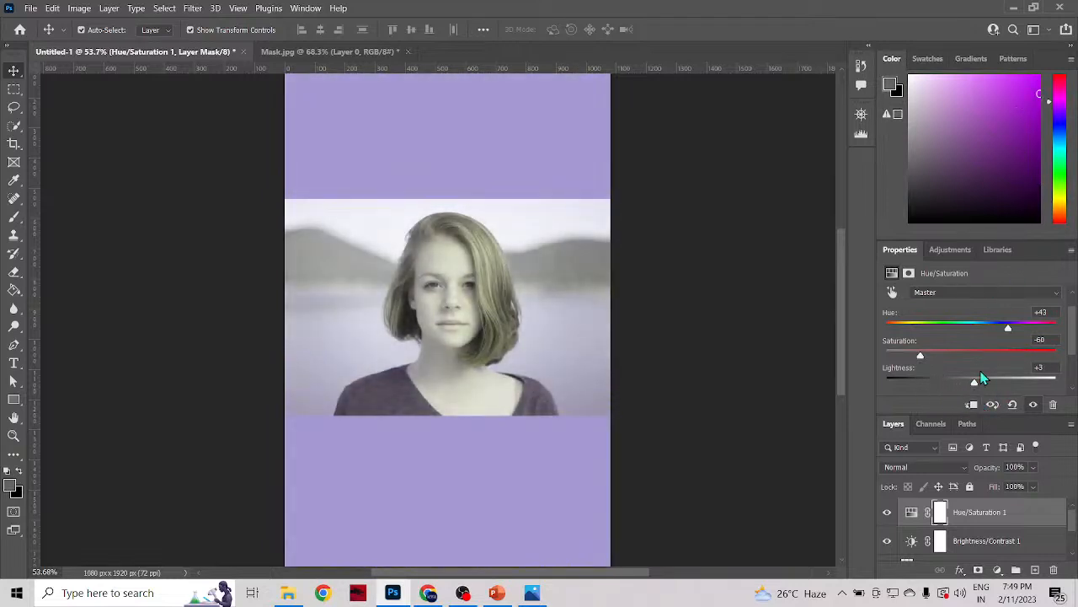
mouse_move(973, 383)
mouse_down()
mouse_move(1023, 384)
mouse_move(945, 392)
mouse_move(1064, 398)
mouse_move(875, 381)
mouse_move(978, 388)
mouse_move(968, 389)
mouse_up()
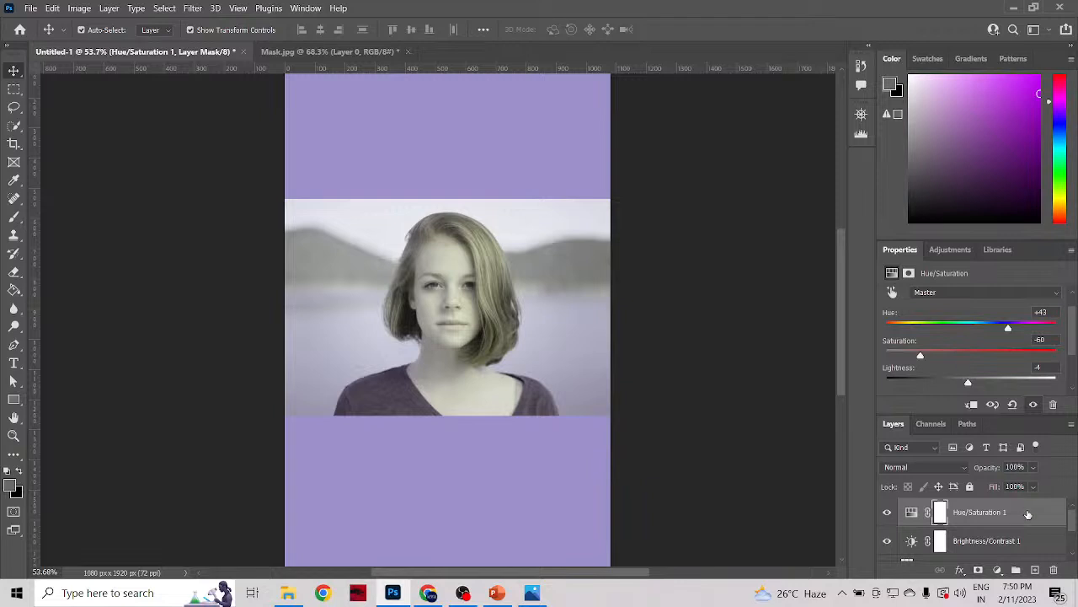
Step: Add a Color Balance adjustment layer with midtones at Cyan-Red +1, Magenta-Green -1 and Yellow-Blue -63
click(948, 250)
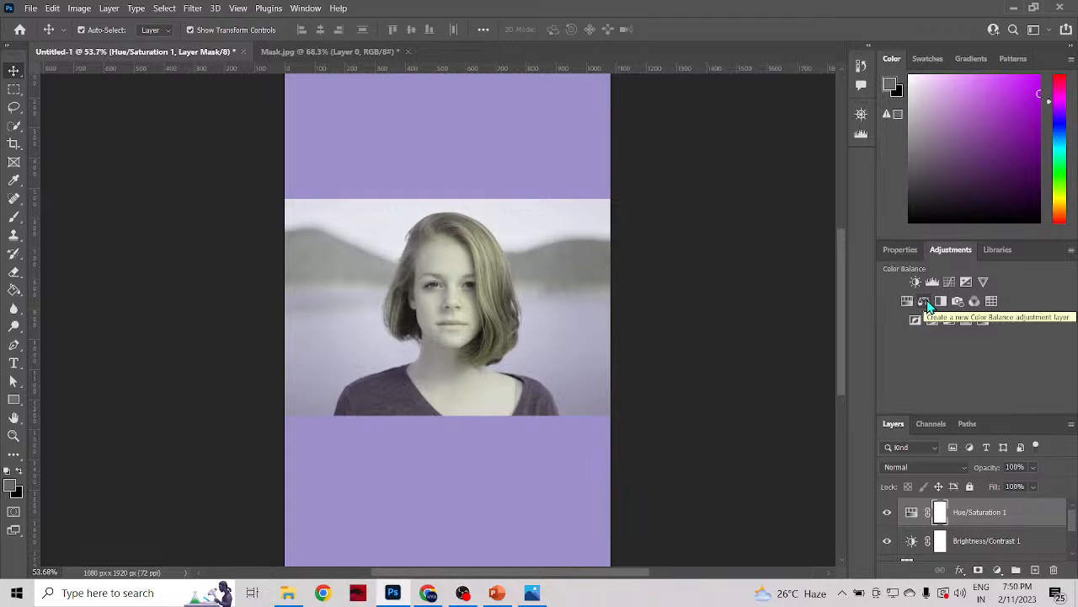
click(925, 301)
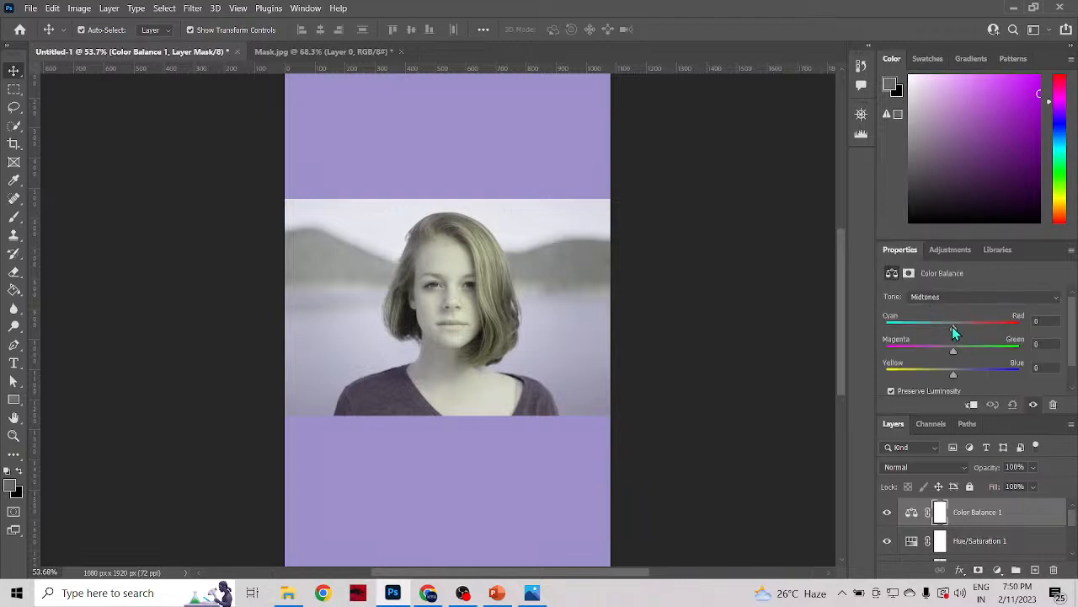
mouse_move(952, 326)
mouse_down()
mouse_move(1017, 321)
mouse_move(892, 330)
mouse_move(950, 327)
mouse_up()
mouse_move(951, 322)
mouse_down()
mouse_move(994, 328)
mouse_move(932, 327)
mouse_up()
drag(964, 323, 924, 351)
drag(952, 342, 912, 374)
scroll(913, 512, down, 2)
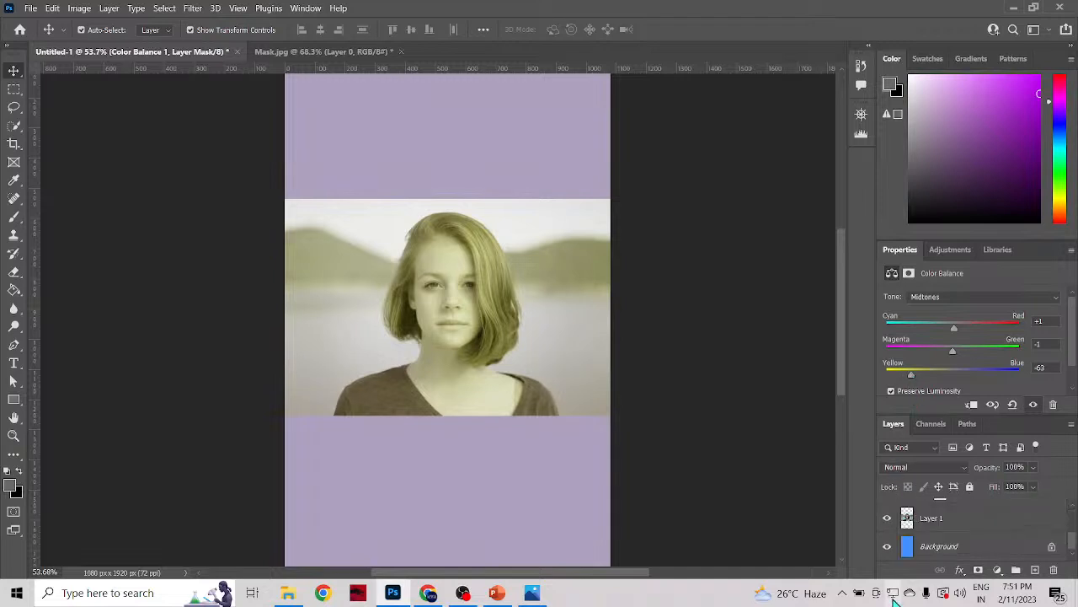
scroll(898, 531, up, 3)
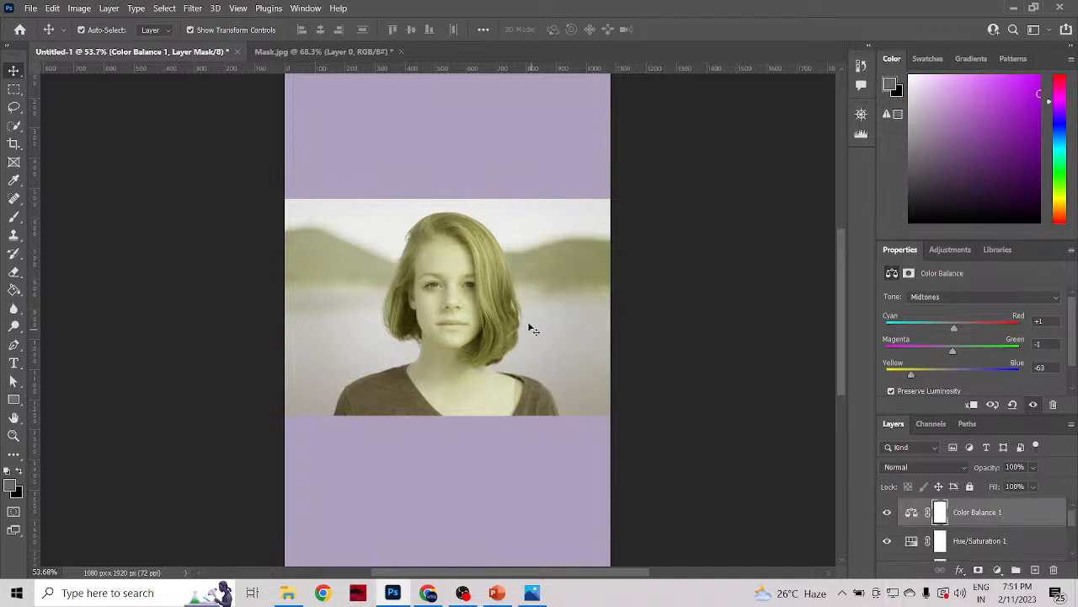
Step: Set the Color Balance midtones to Yellow-Blue +100, Cyan-Red +4 and Magenta-Green +3
drag(967, 371, 1027, 379)
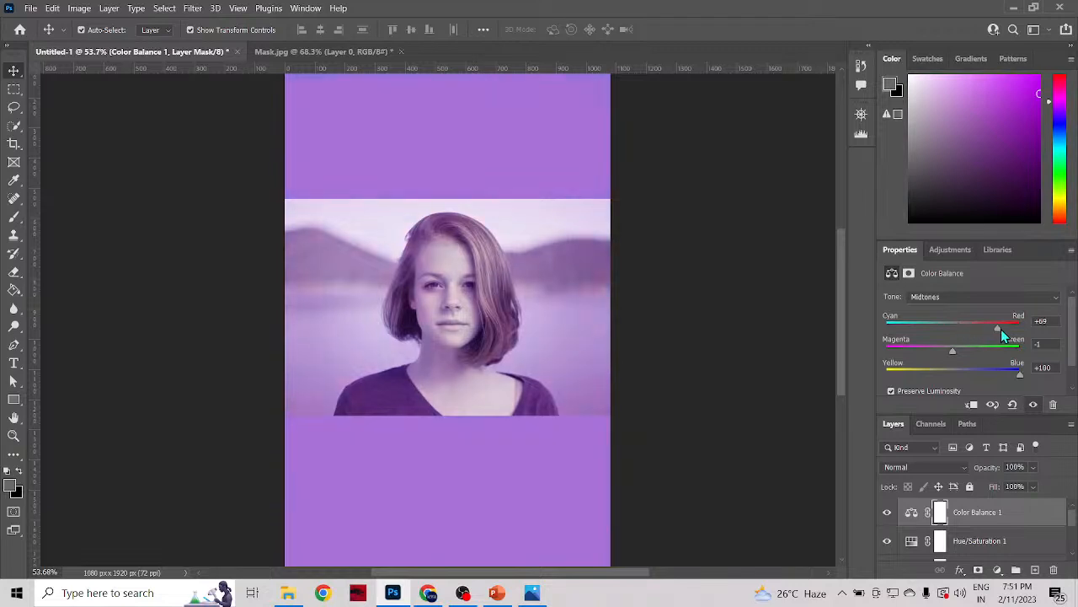
drag(1000, 331, 1050, 335)
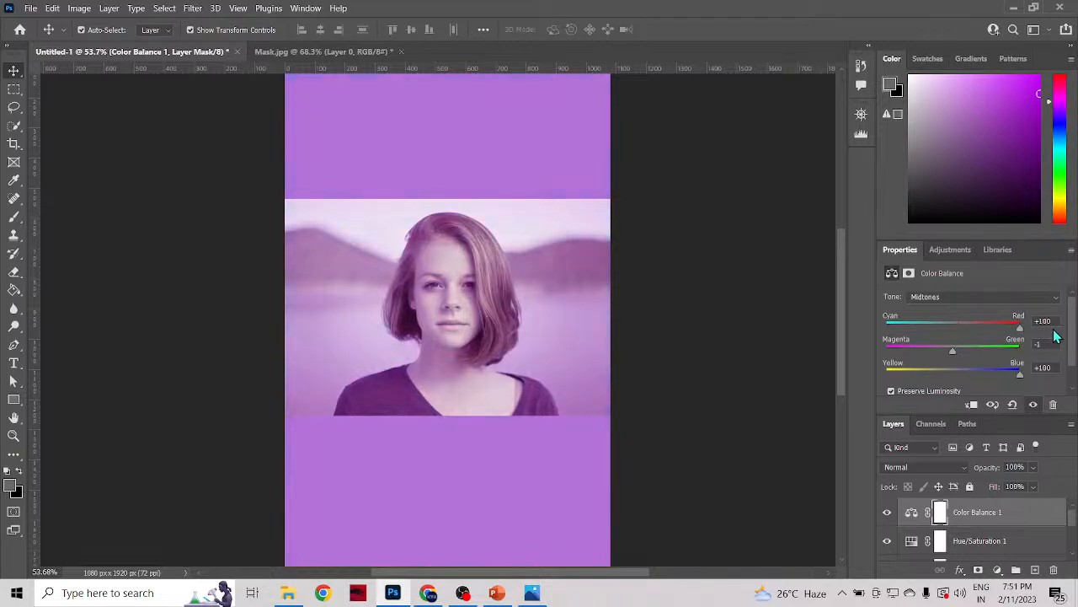
drag(966, 330, 954, 353)
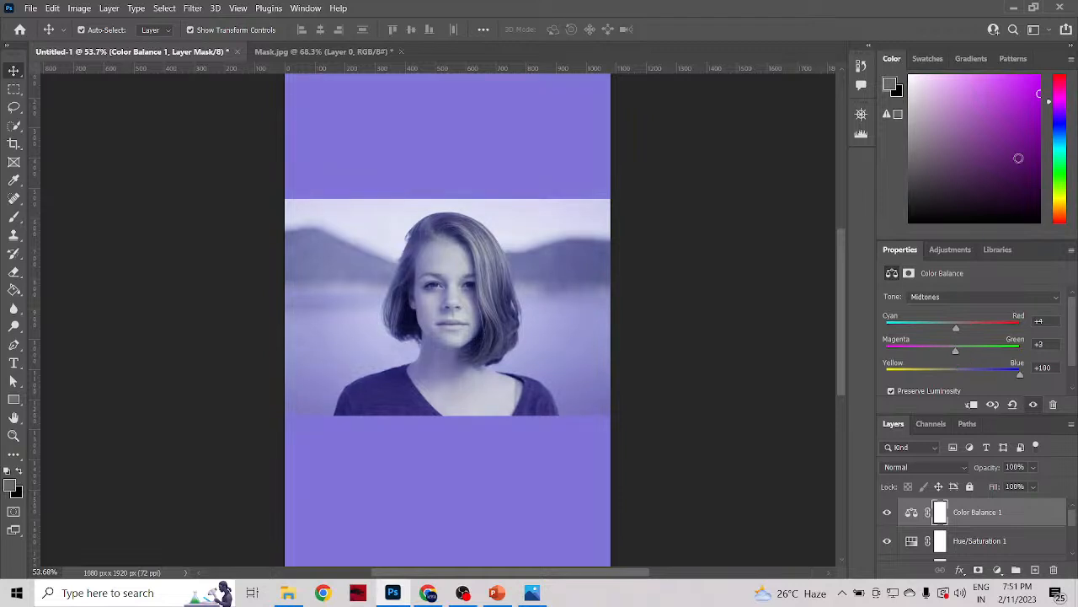
Step: Pick a medium blue in the colour picker and set the Color Balance midtones to Cyan-Red +3 and Magenta-Green +92
drag(1060, 111, 1061, 133)
mouse_move(1032, 98)
mouse_down()
mouse_move(992, 82)
mouse_move(997, 135)
mouse_up()
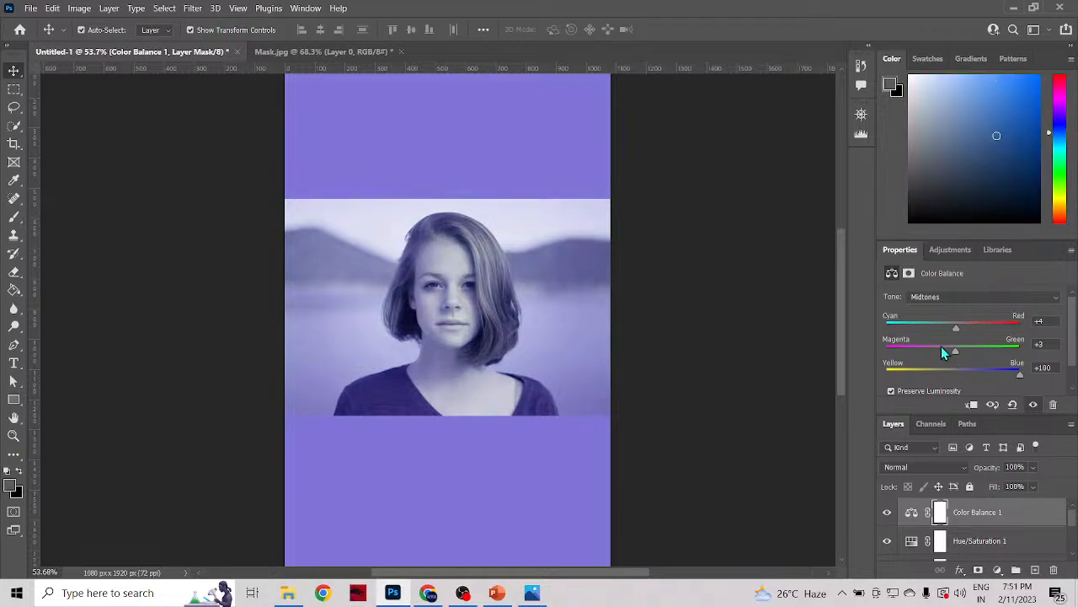
drag(956, 331, 1015, 370)
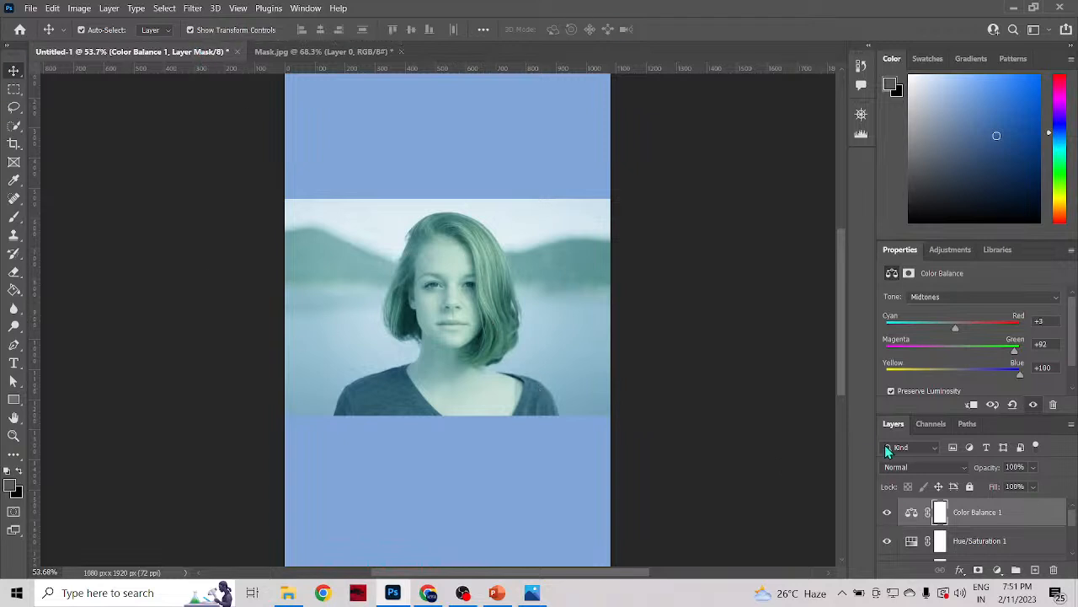
Step: Set the existing Brightness/Contrast adjustment layer to Brightness 16 and Contrast 23
click(950, 250)
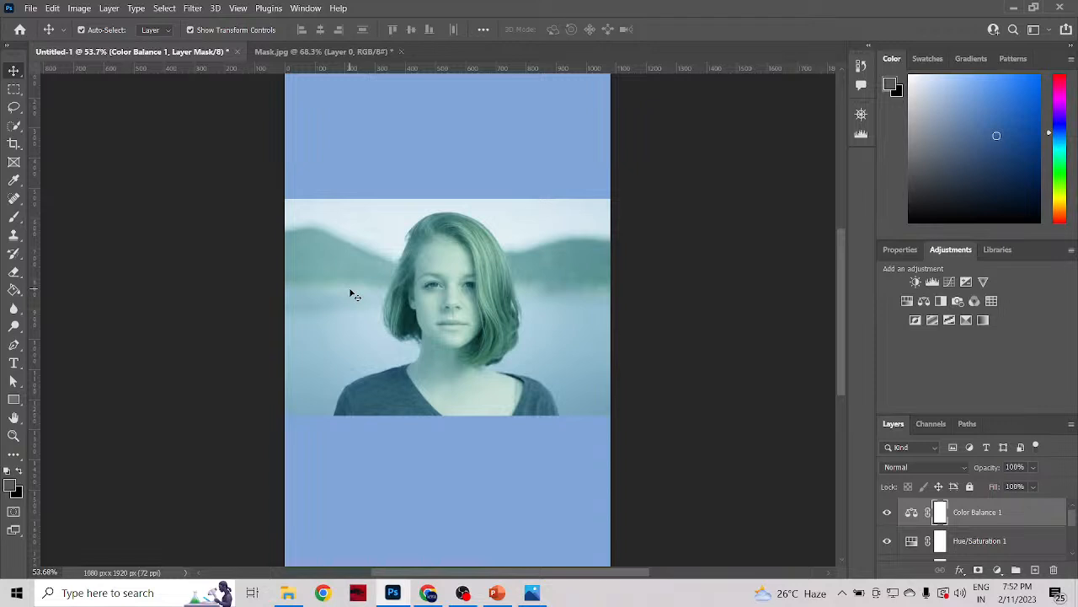
scroll(1016, 514, down, 3)
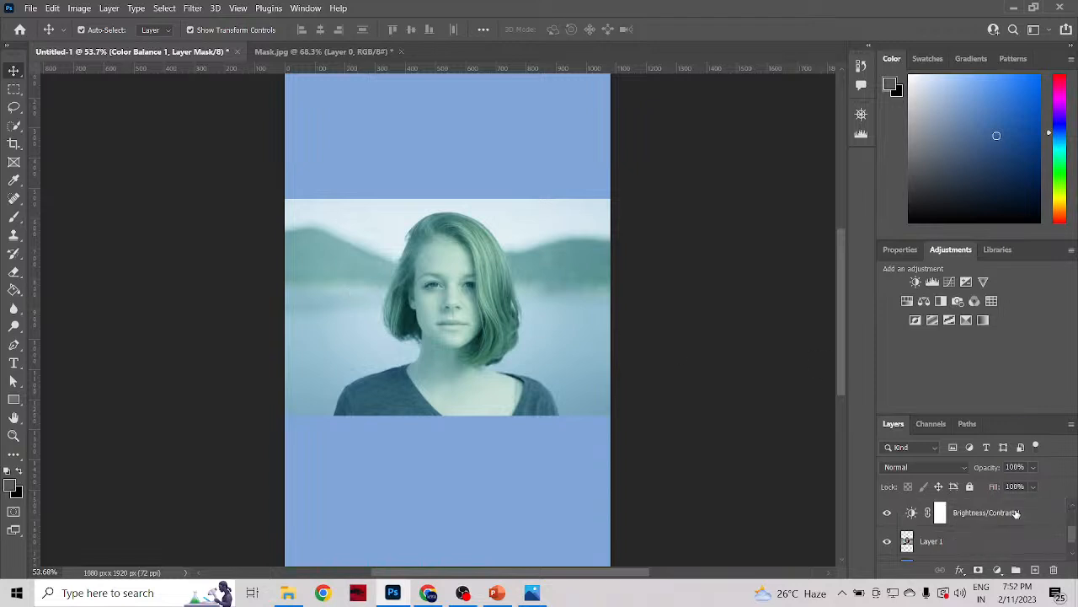
scroll(1016, 514, up, 3)
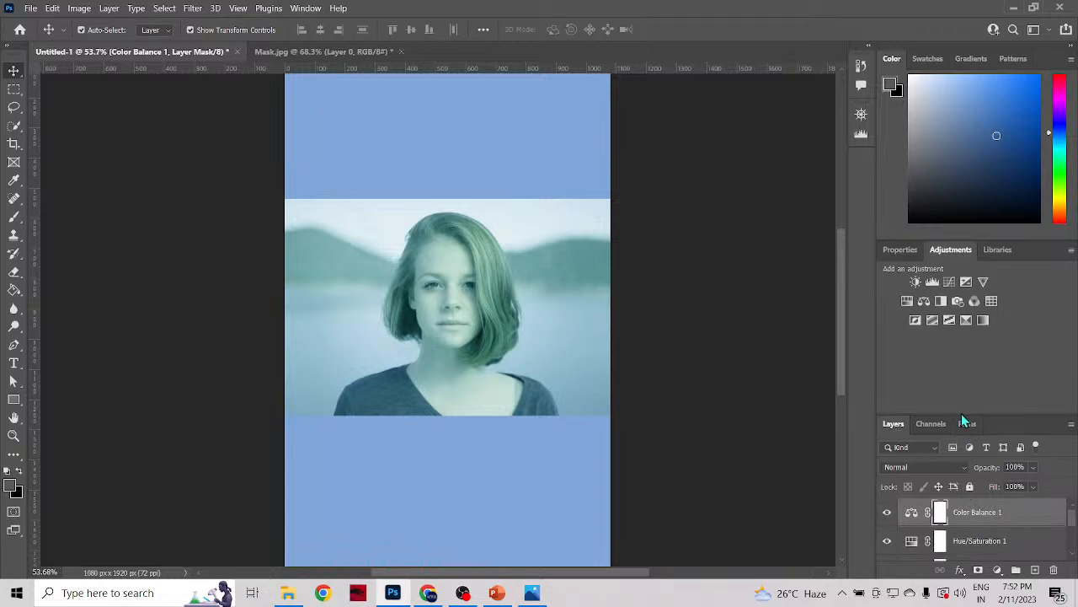
drag(961, 413, 961, 332)
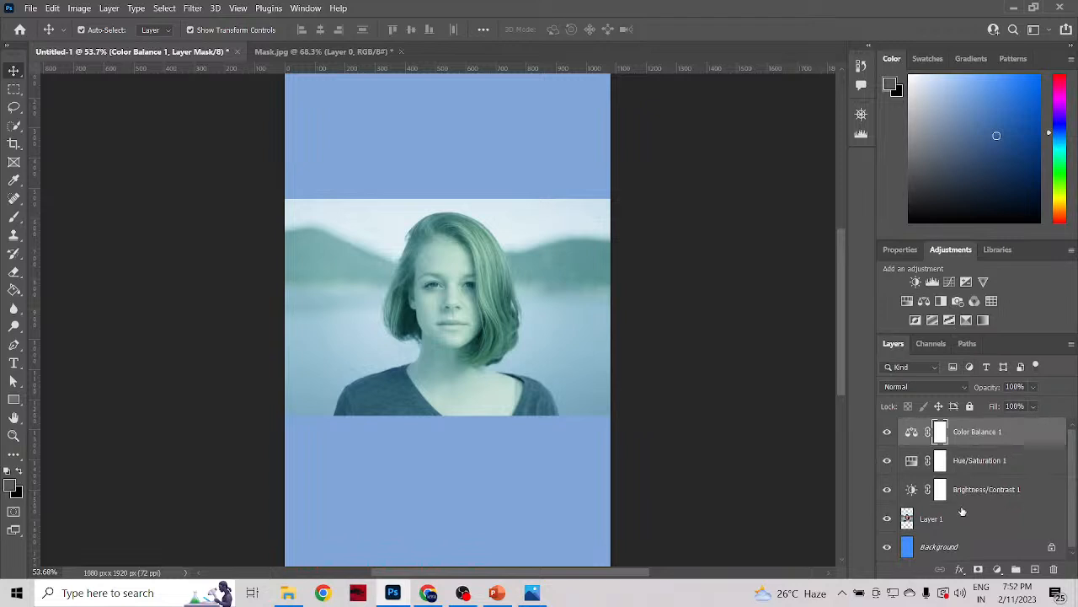
double_click(912, 491)
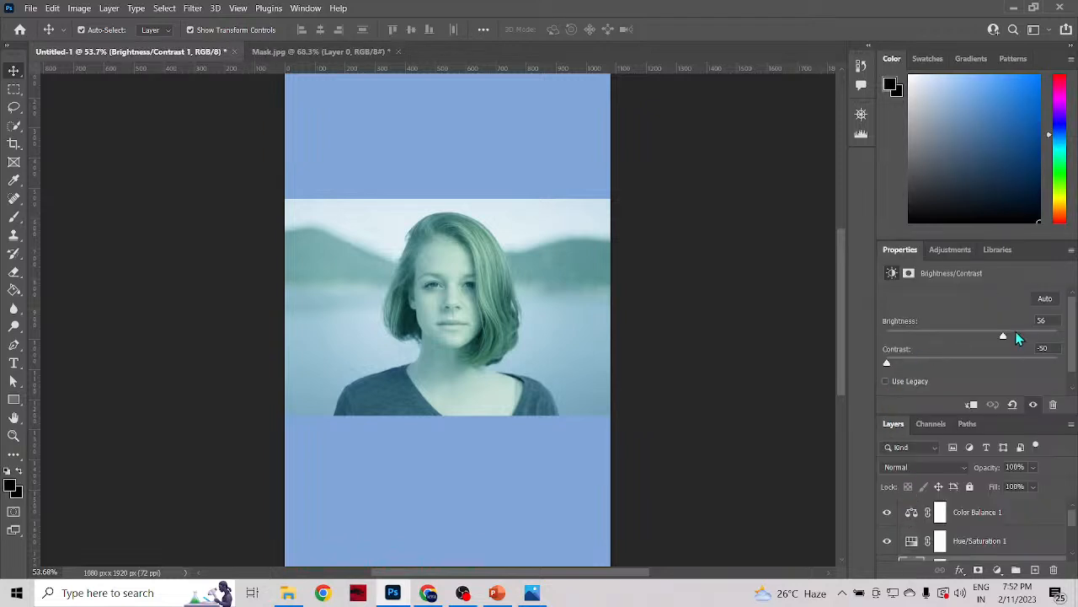
drag(1010, 337, 991, 361)
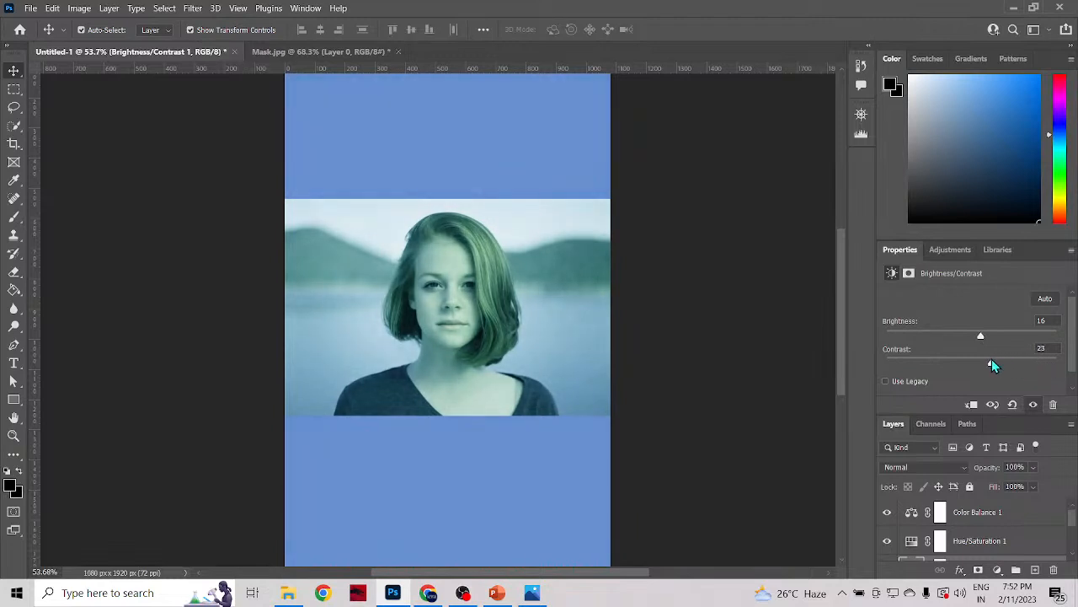
scroll(935, 453, down, 3)
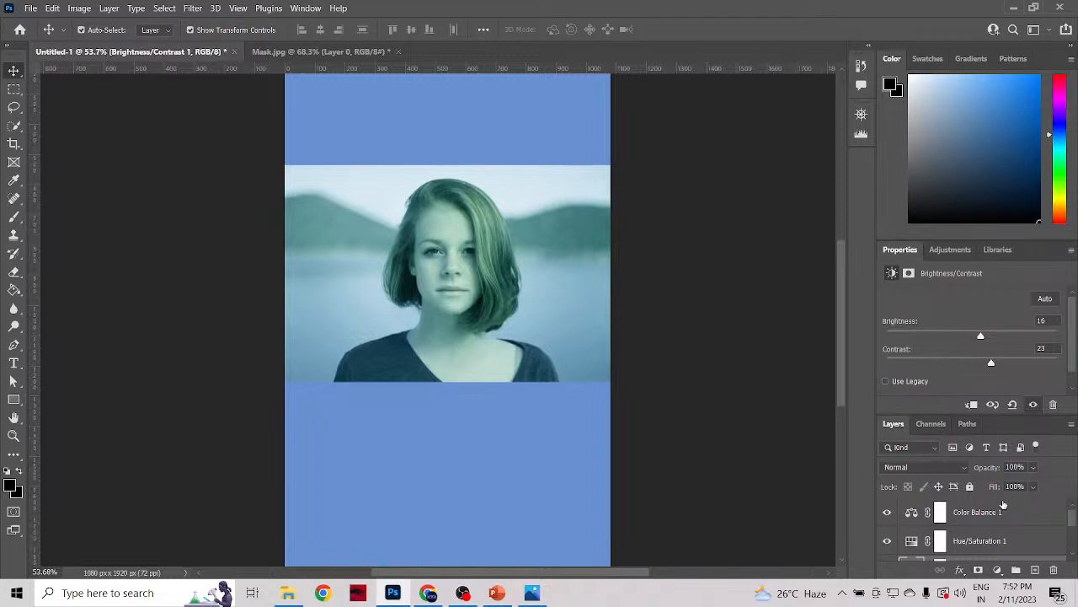
scroll(990, 524, down, 2)
scroll(991, 524, up, 2)
mouse_move(942, 414)
mouse_down()
mouse_move(939, 345)
mouse_move(943, 421)
mouse_up()
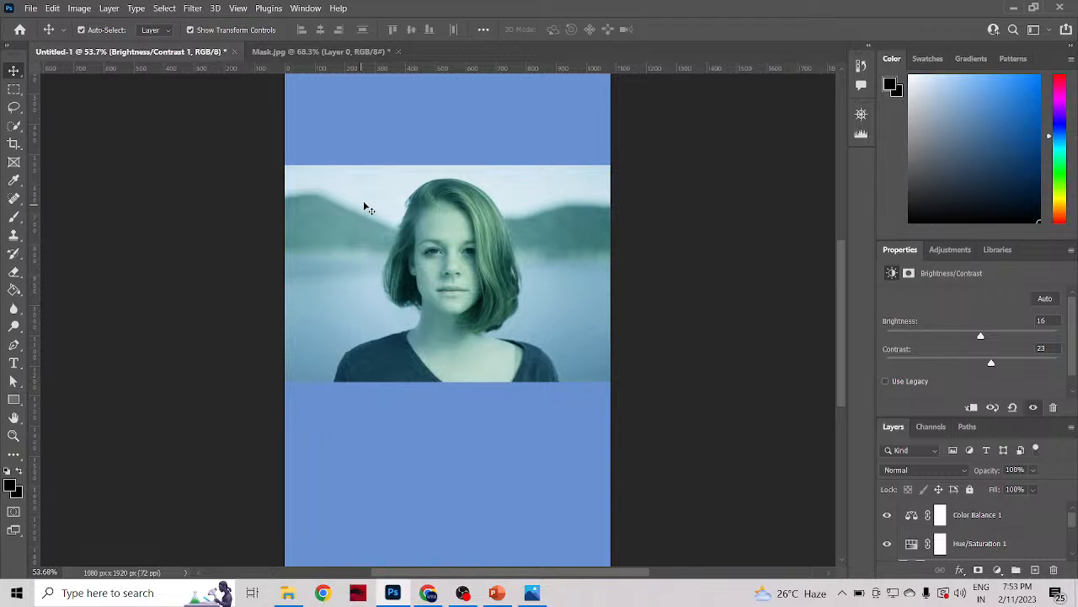
Step: Make a wide rectangular marquee selection, about 650 px wide, in the blue area above the photo
click(11, 90)
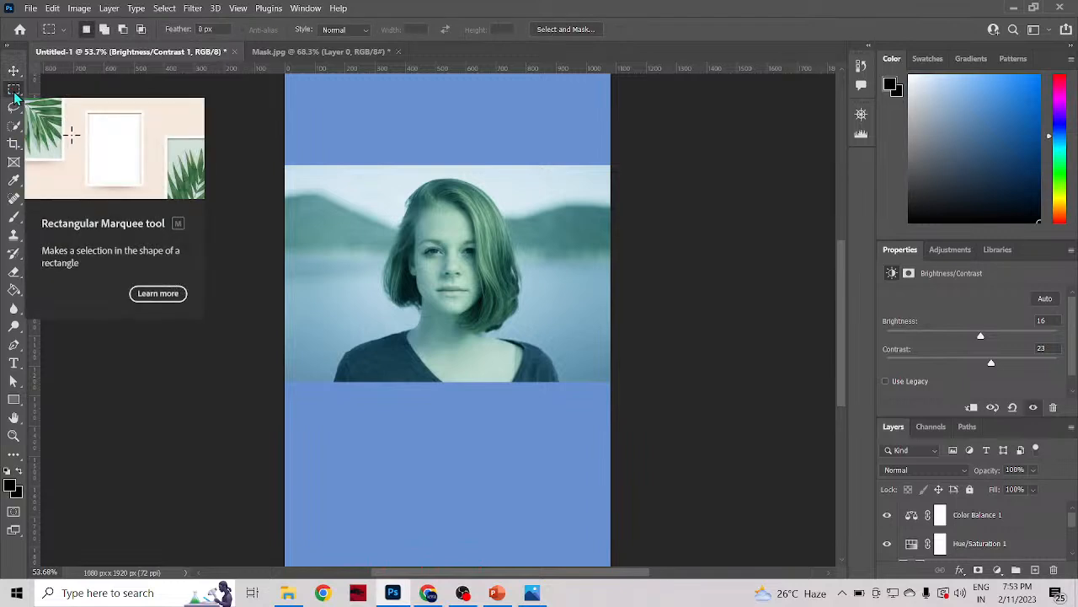
click(14, 95)
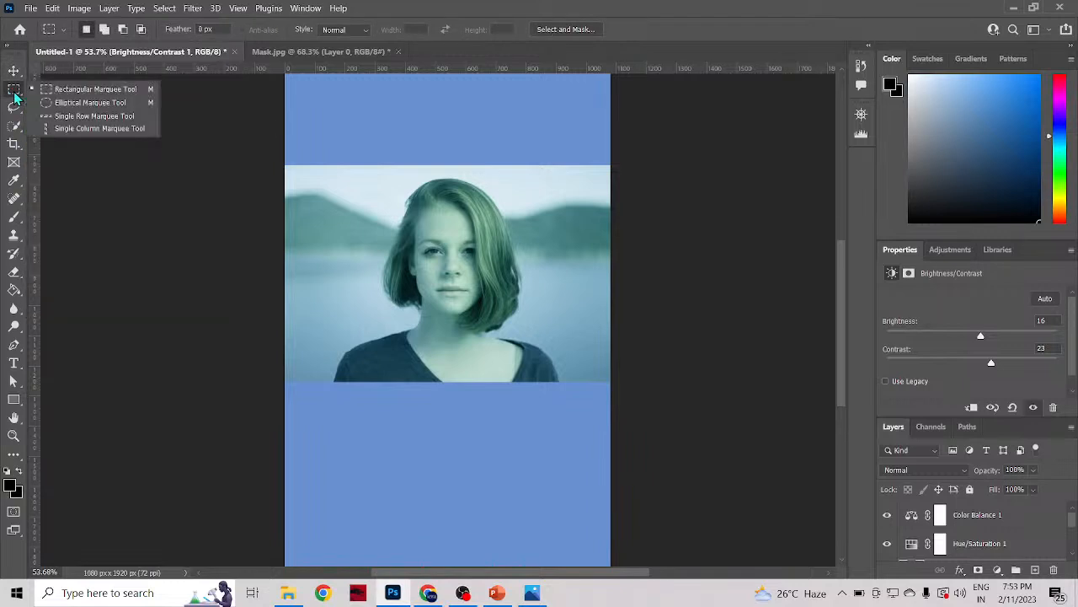
click(14, 98)
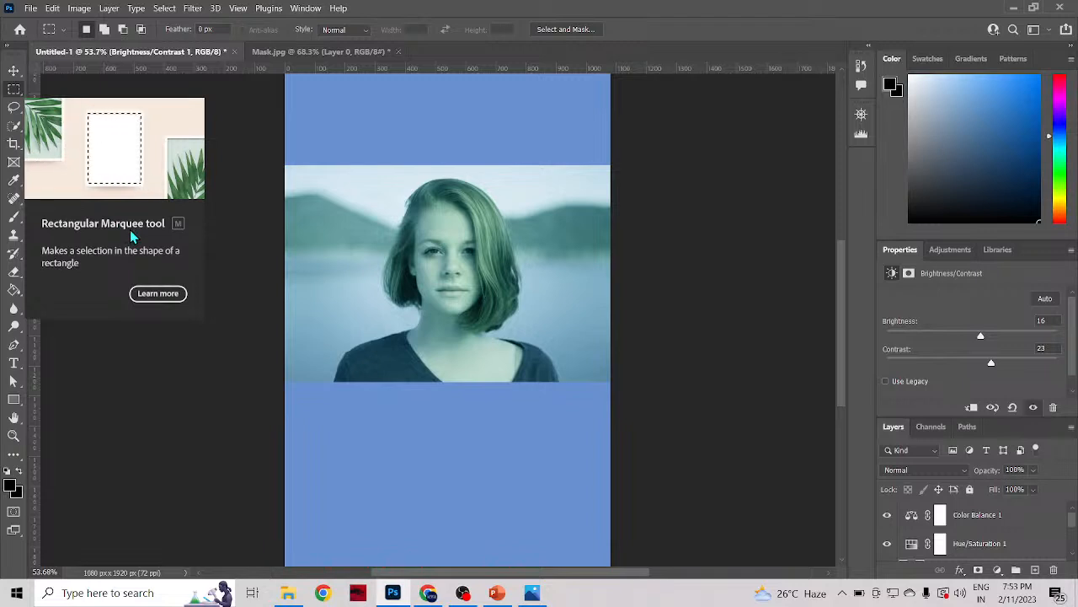
right_click(14, 91)
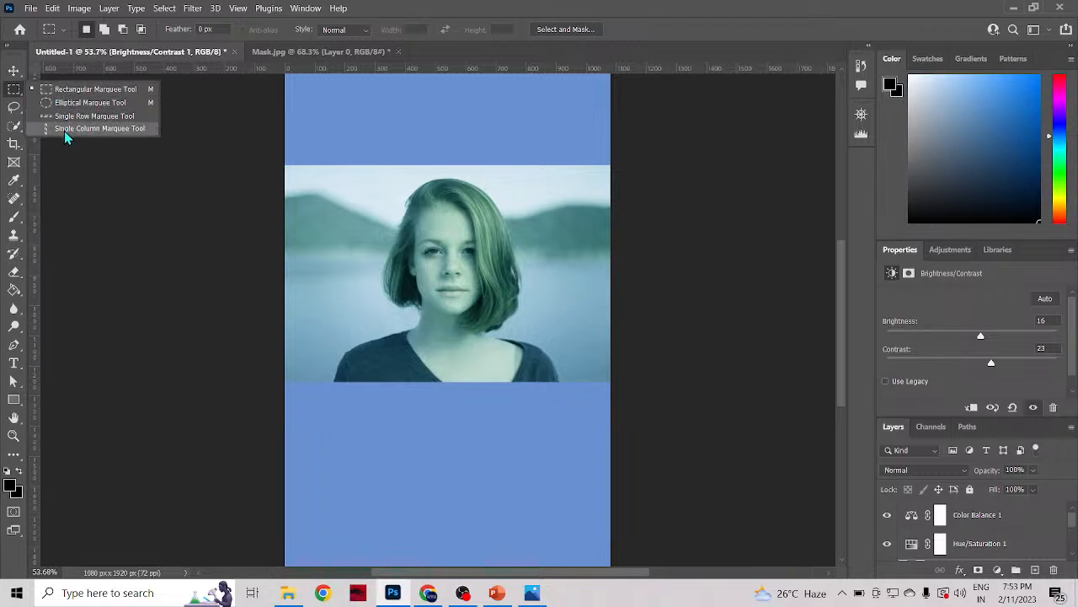
click(77, 89)
drag(338, 99, 534, 132)
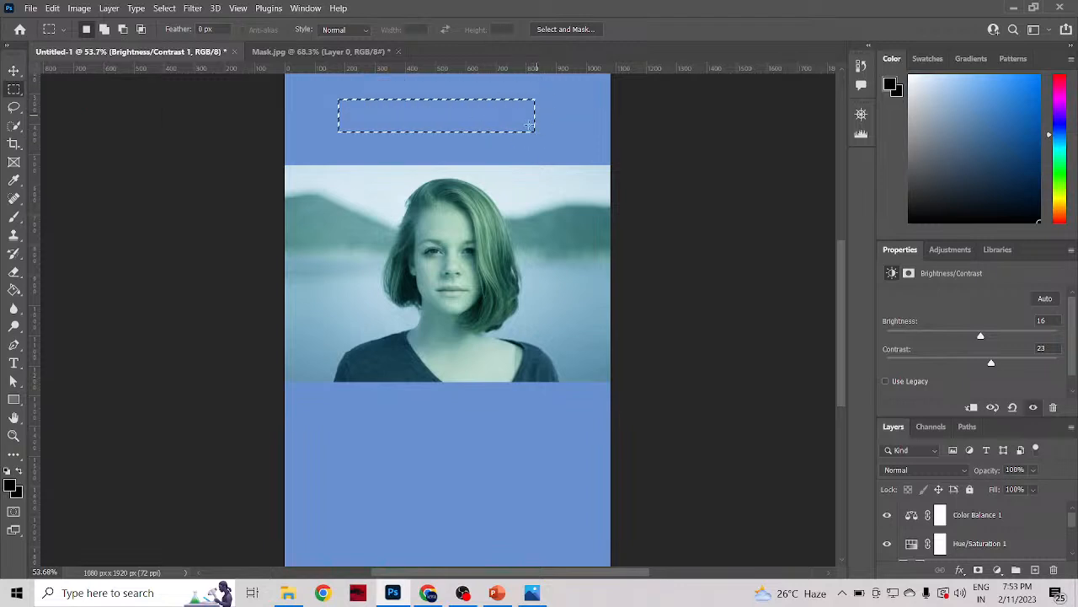
scroll(497, 125, up, 4)
scroll(494, 153, up, 1)
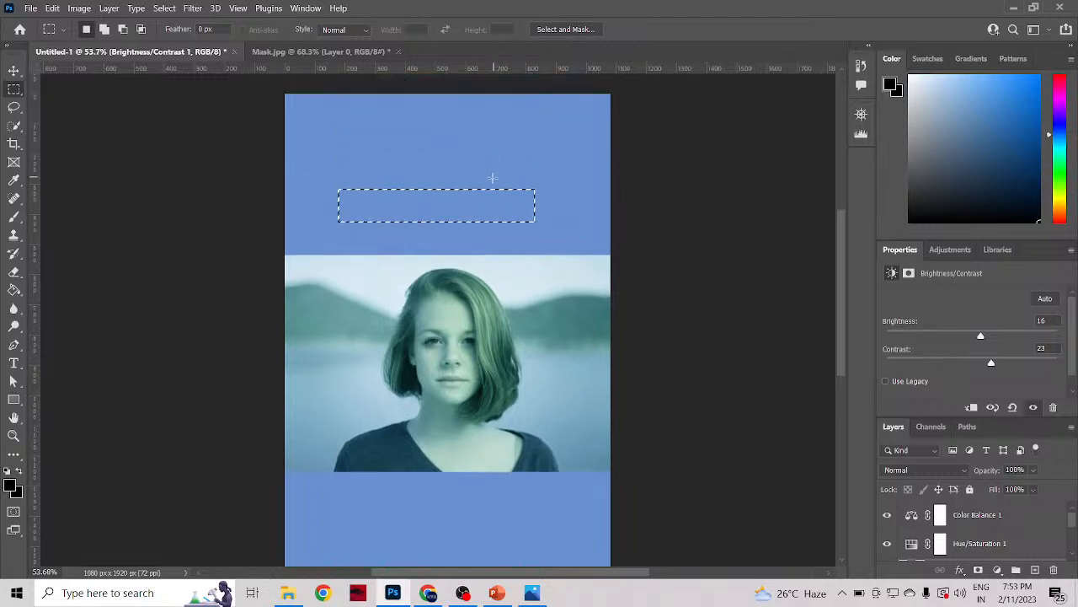
Step: Replace the selection with a circular Elliptical Marquee selection about 400 px across in the blue area above the photo
right_click(14, 91)
click(47, 103)
drag(368, 110, 486, 233)
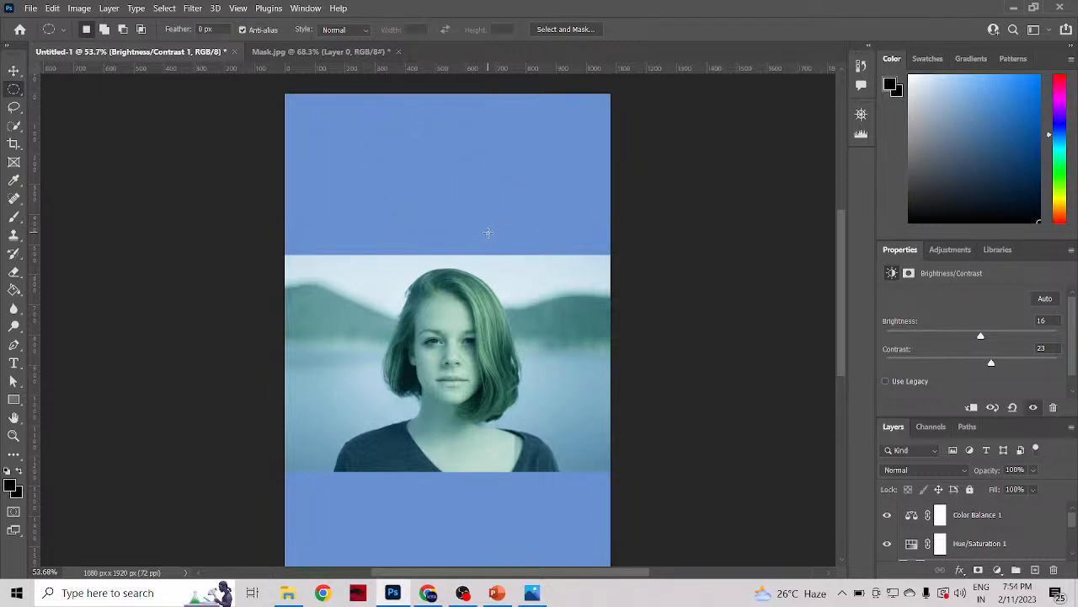
Step: Select a single pixel row across the blue area above the photo with the Single Row Marquee tool
right_click(14, 88)
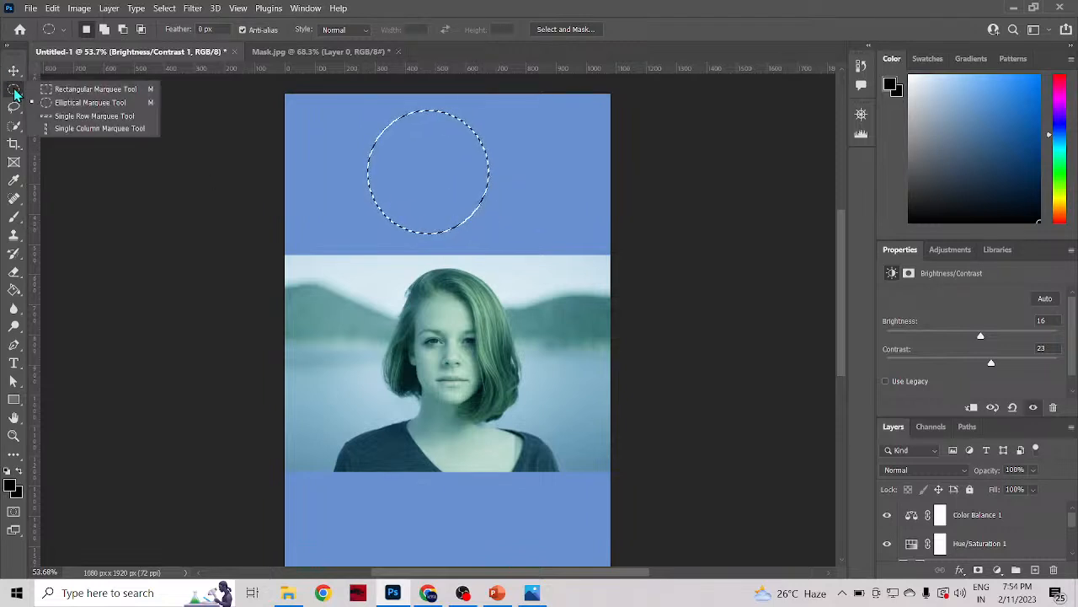
click(81, 121)
drag(312, 150, 515, 176)
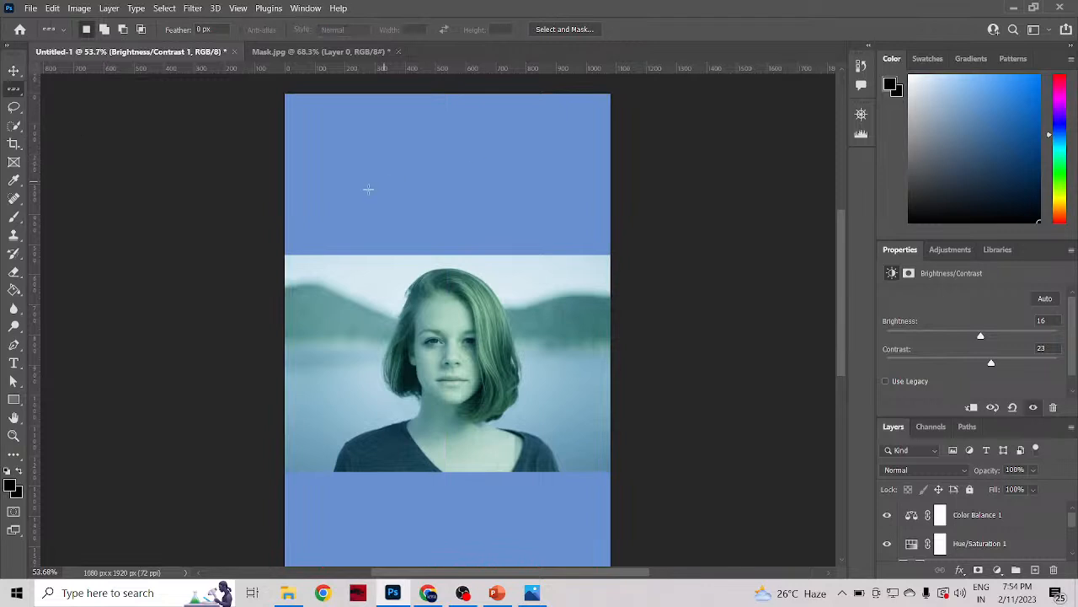
drag(350, 198, 356, 166)
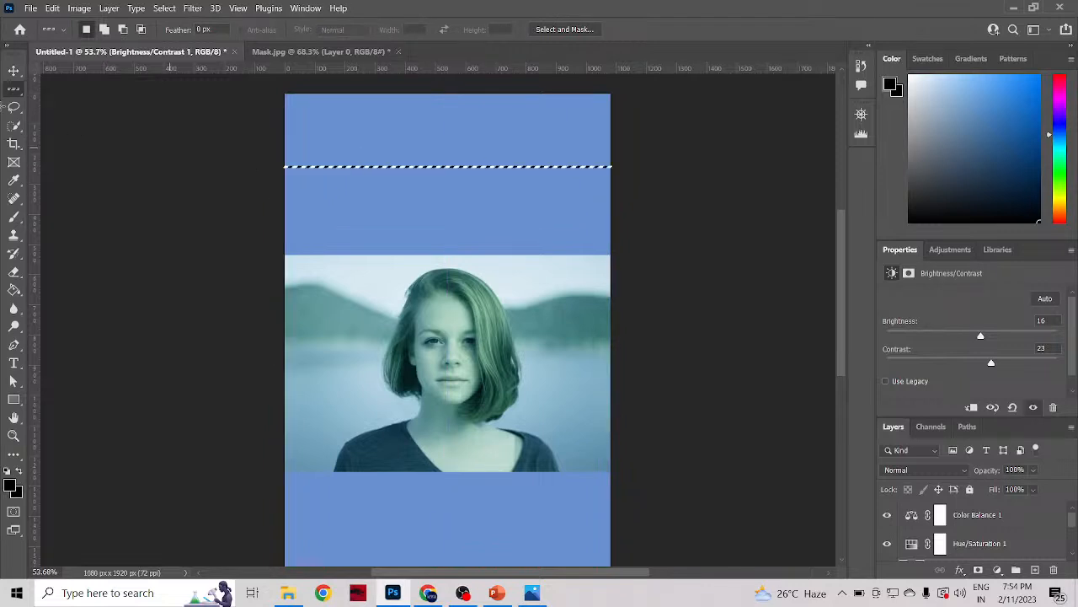
Step: Select a single pixel column near the canvas's left edge, then clear it with the Rectangular Marquee tool
right_click(13, 91)
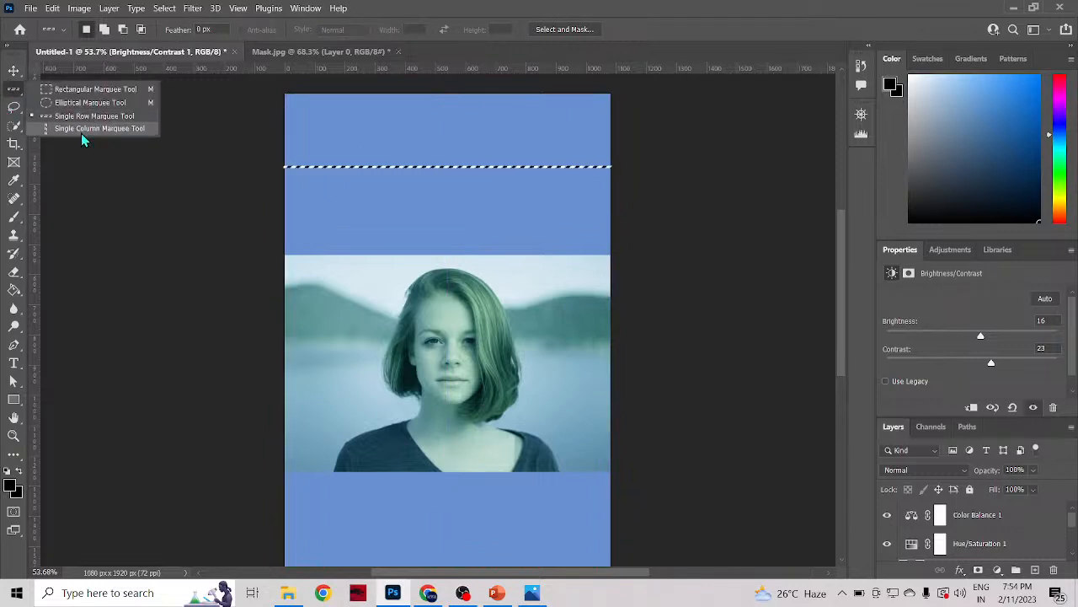
click(81, 133)
drag(427, 116, 327, 118)
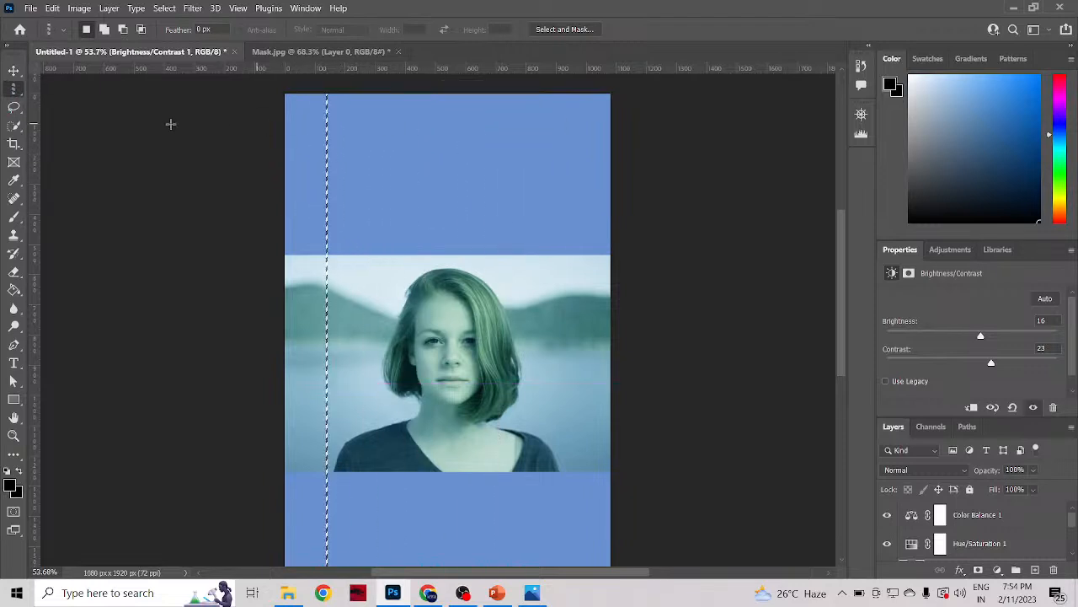
right_click(10, 95)
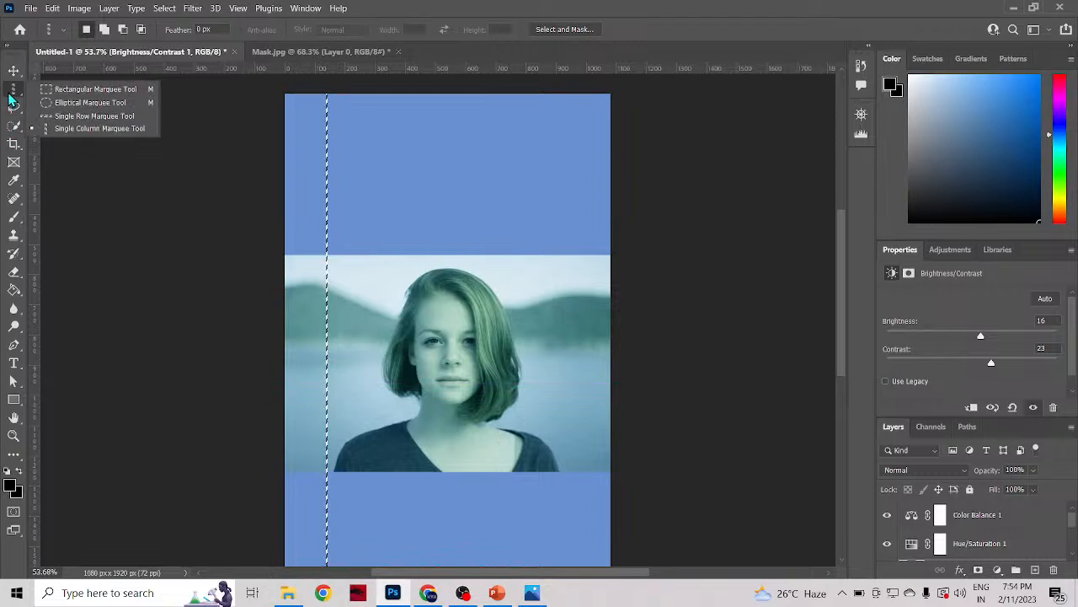
click(63, 85)
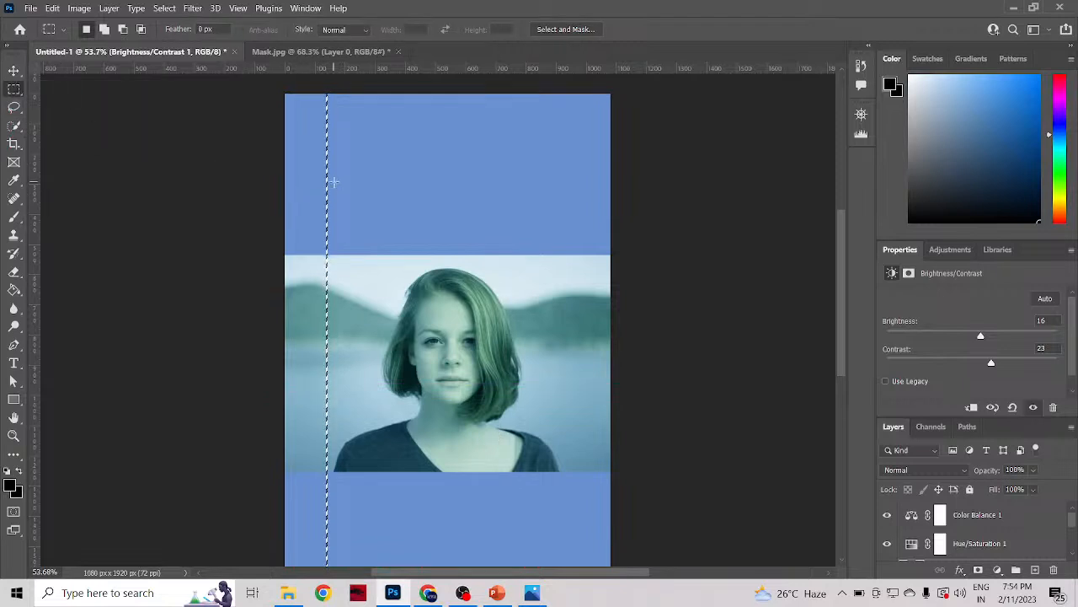
click(696, 238)
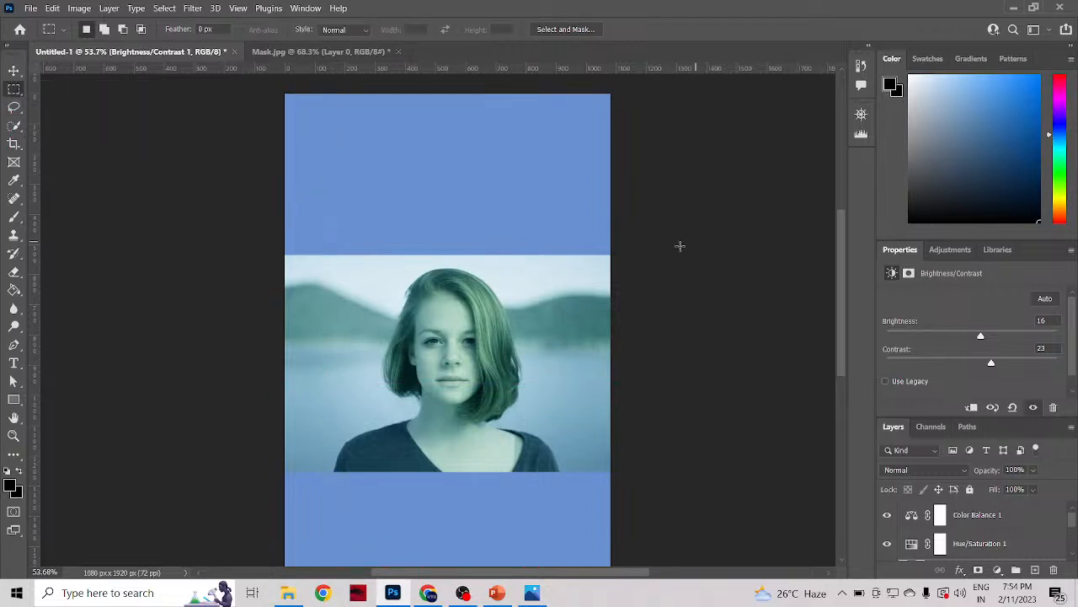
right_click(14, 91)
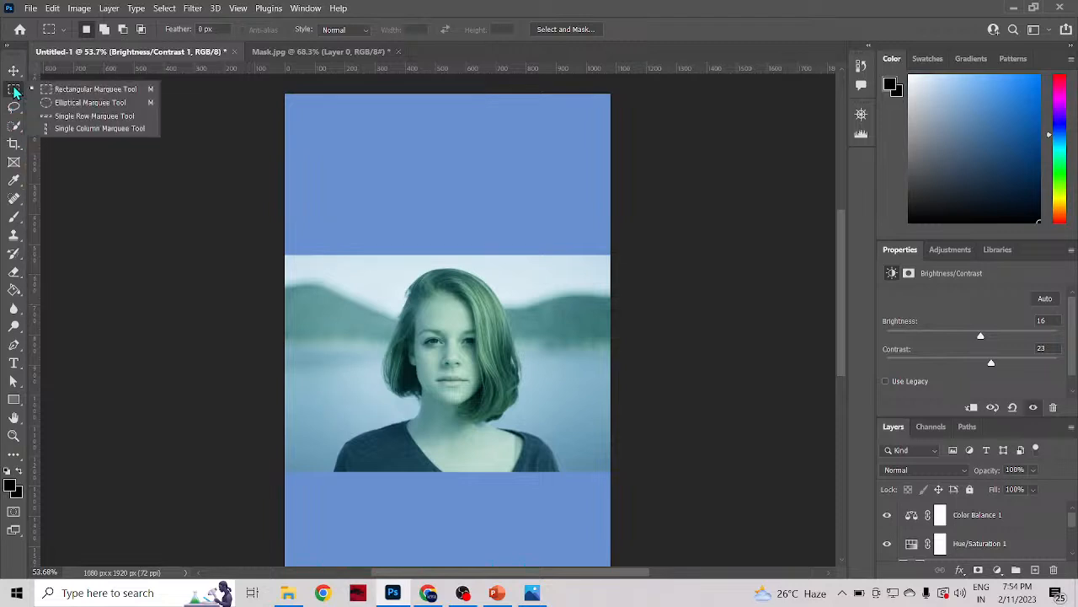
click(16, 91)
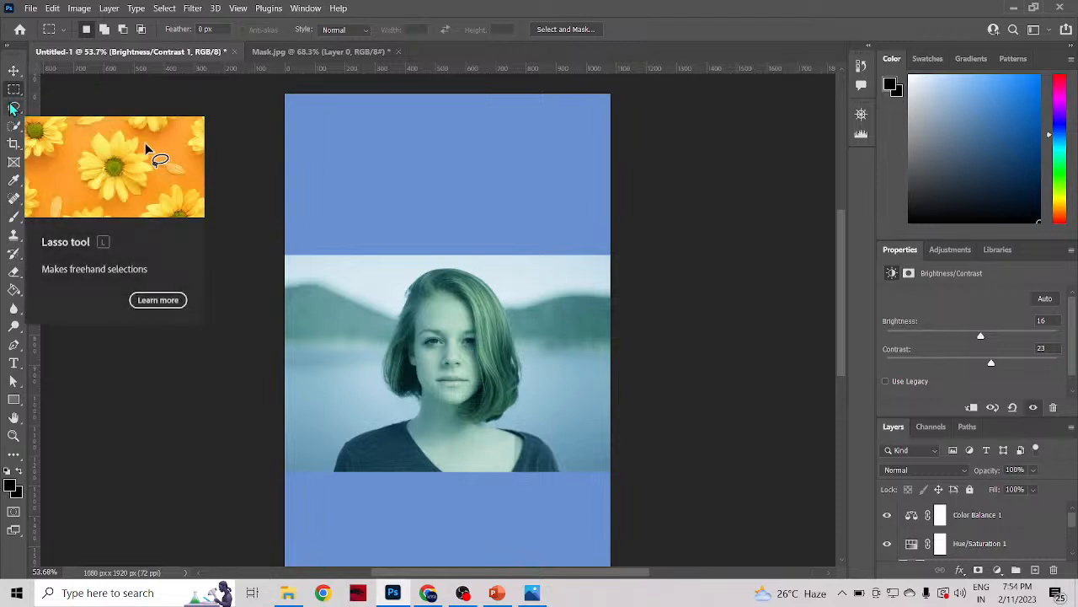
Step: Draw a freehand Lasso selection around the hill beside the woman's head and deselect it
click(13, 107)
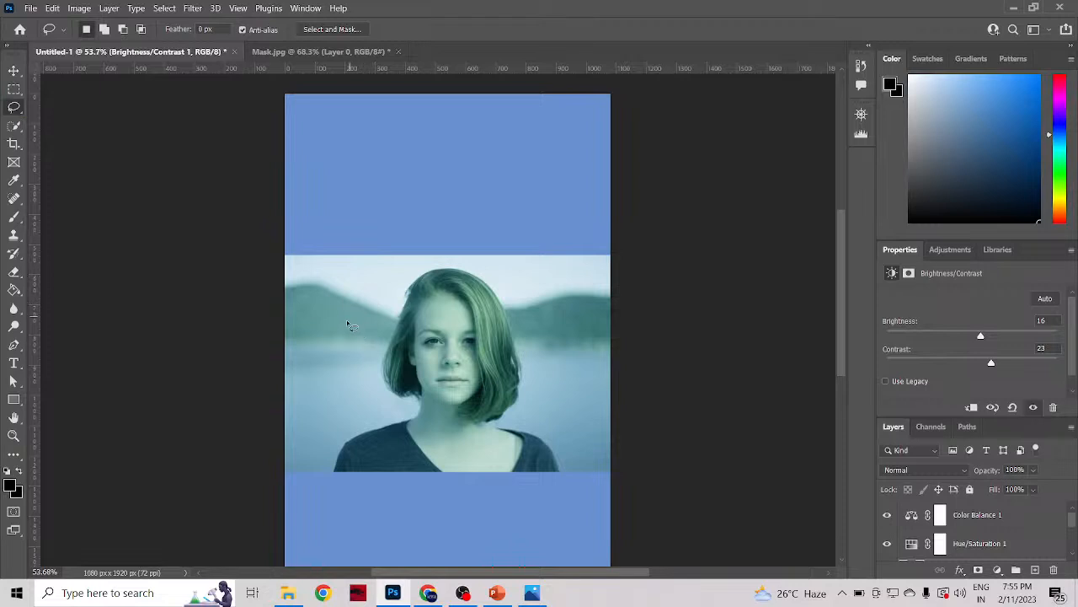
mouse_move(347, 324)
mouse_down()
mouse_move(322, 322)
mouse_move(307, 290)
mouse_move(320, 271)
mouse_move(360, 276)
mouse_move(378, 304)
mouse_move(353, 328)
mouse_up()
click(12, 128)
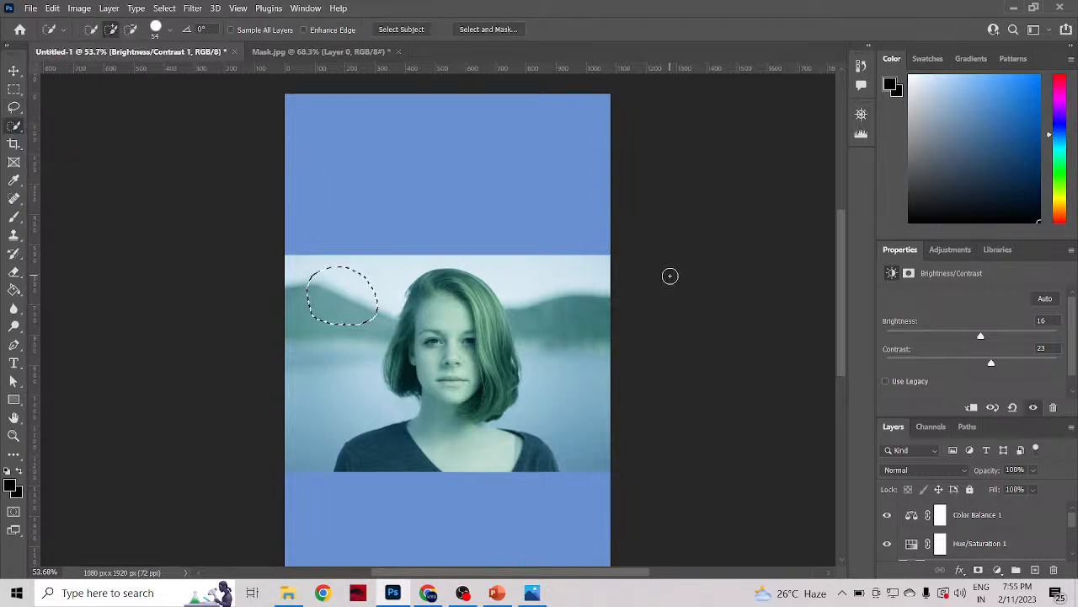
key(m)
key(ctrl+d)
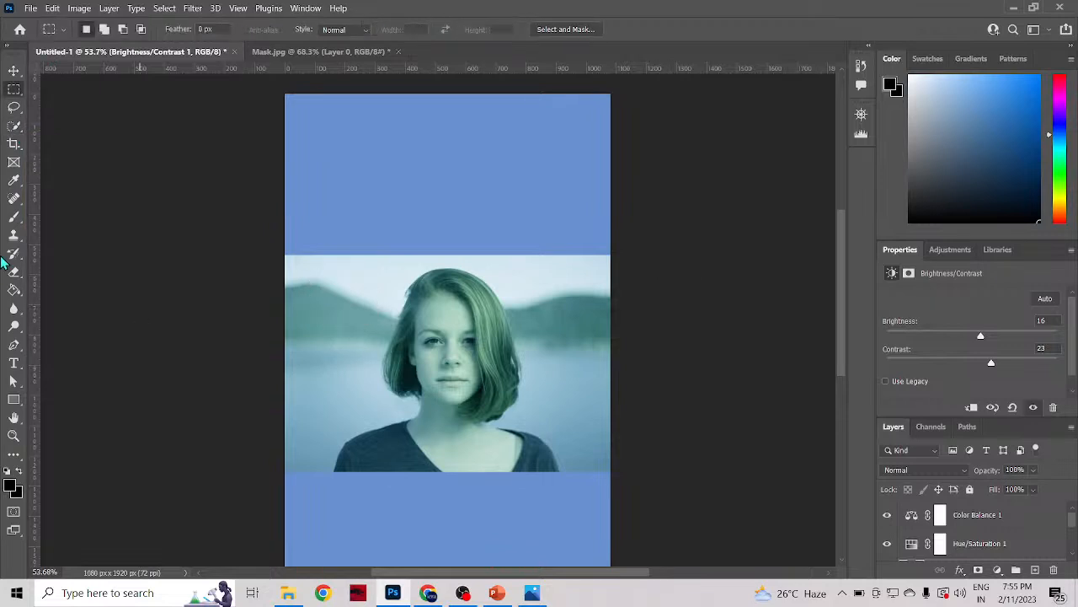
Step: Try selecting the woman with the Object Selection tool, then undo back to the freehand selection around the hill
click(11, 108)
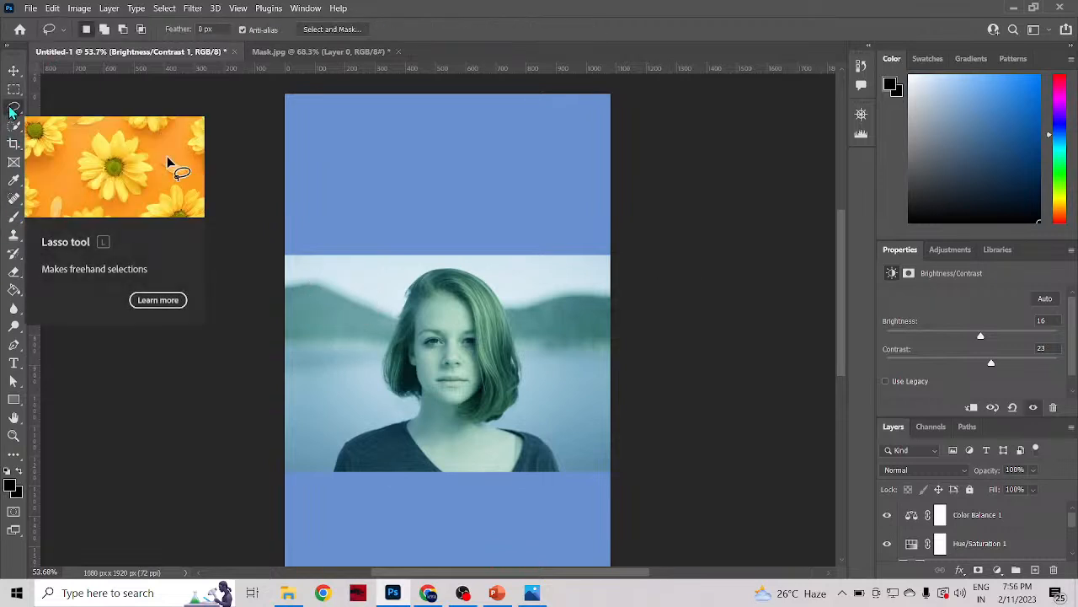
click(11, 128)
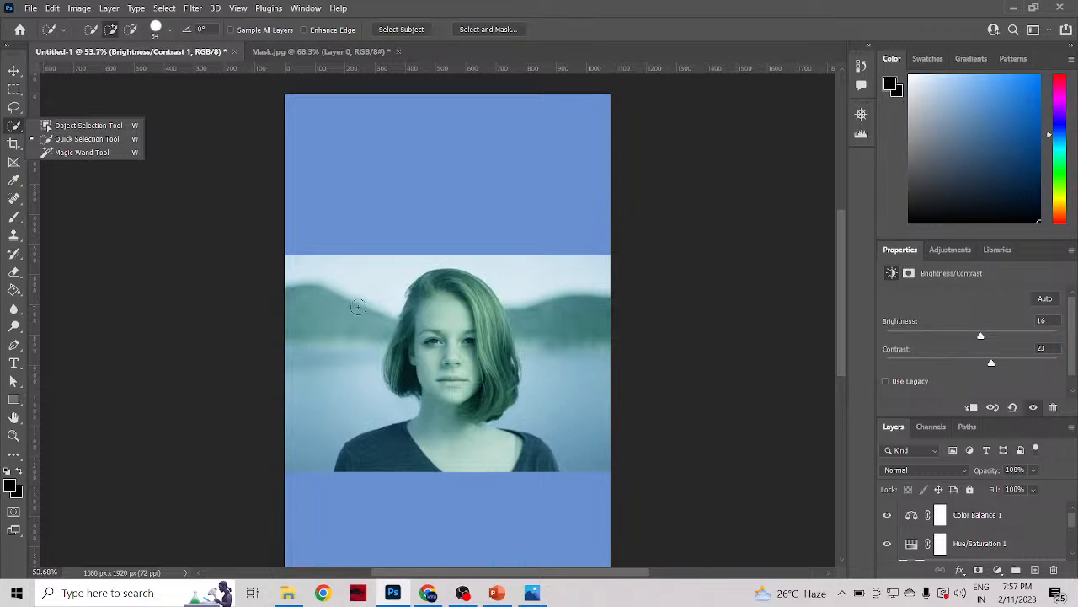
click(67, 124)
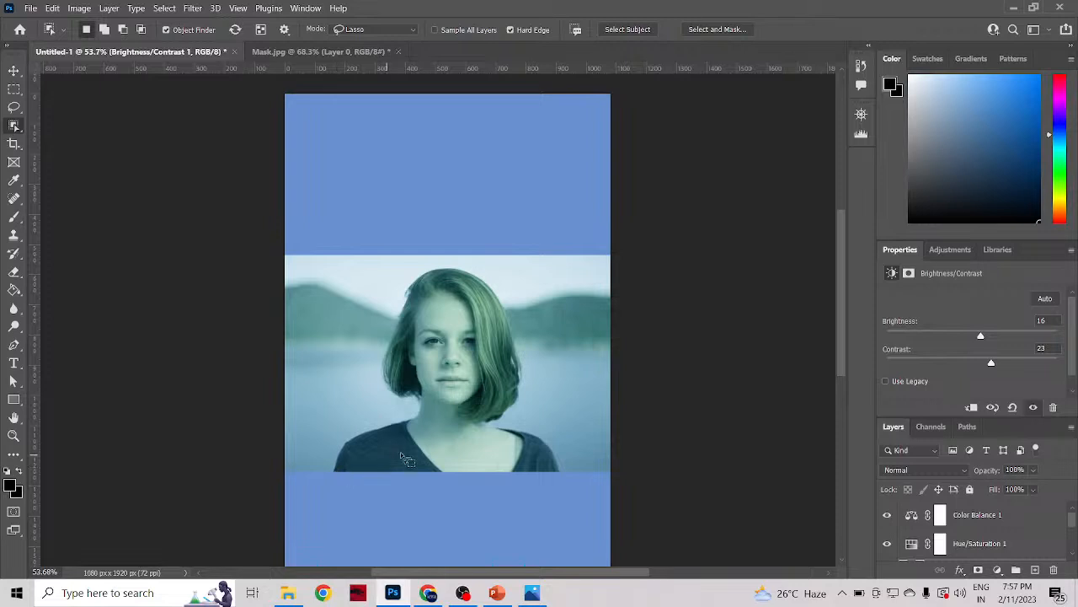
click(463, 412)
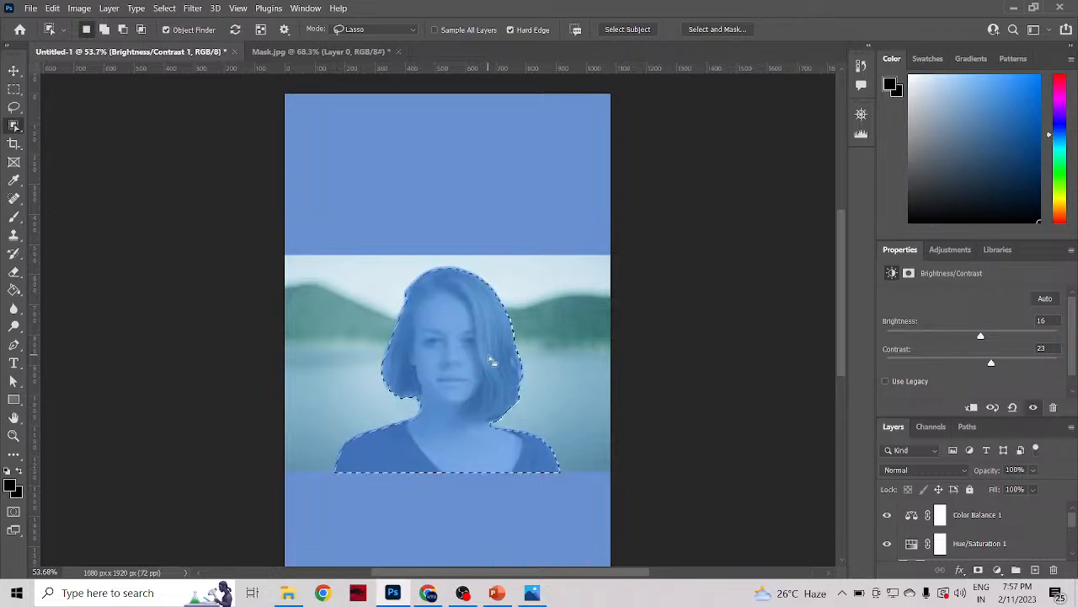
key(ctrl+d)
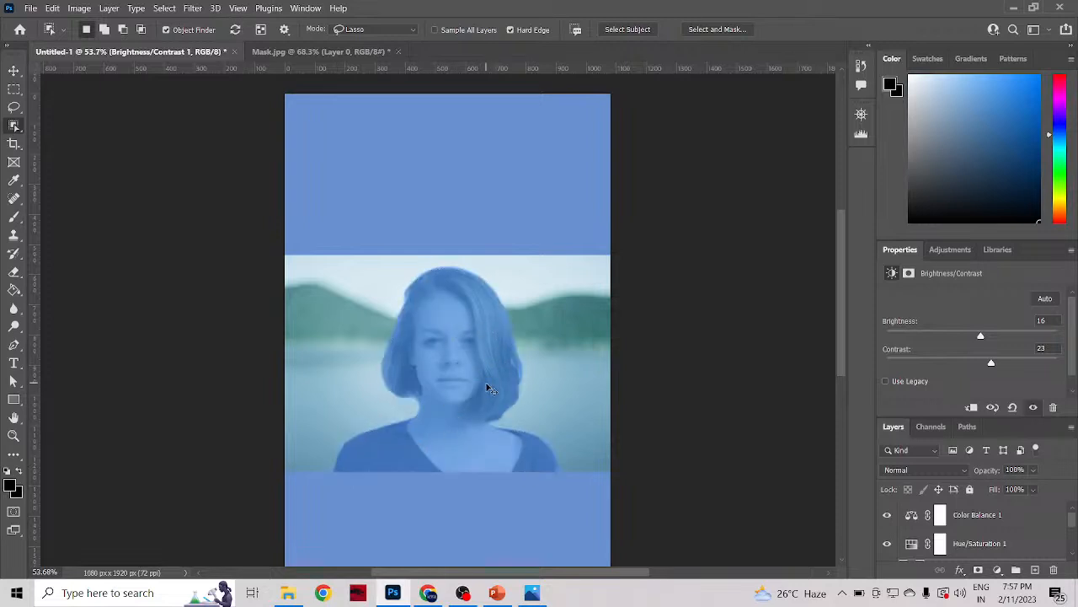
key(ctrl+z)
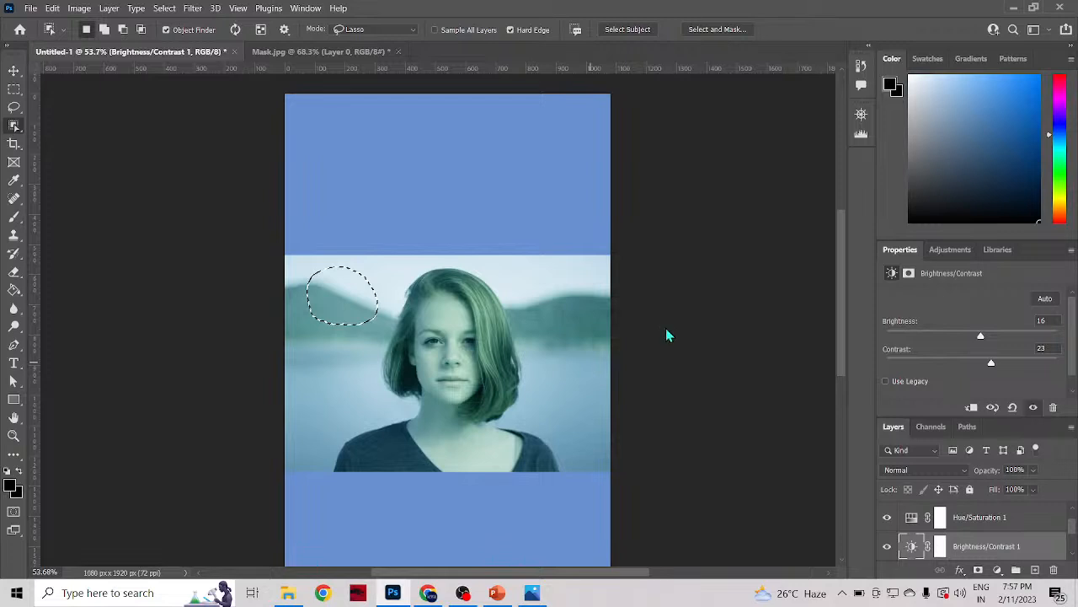
Step: Clear the freehand selection around the hill and select the woman with the Object Selection tool
key(ctrl+d)
key(m)
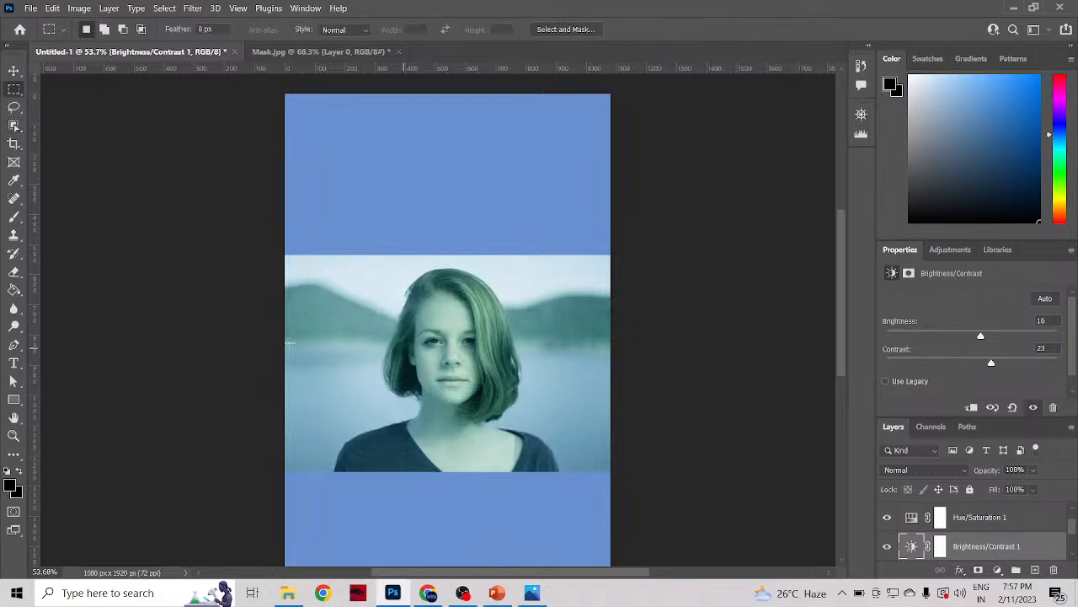
click(13, 125)
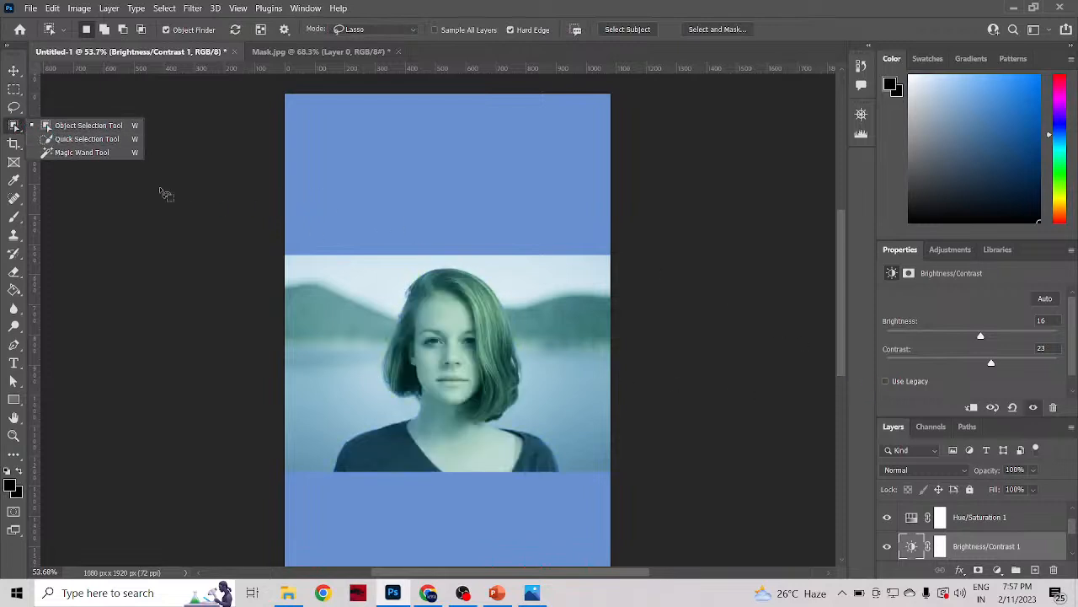
click(107, 126)
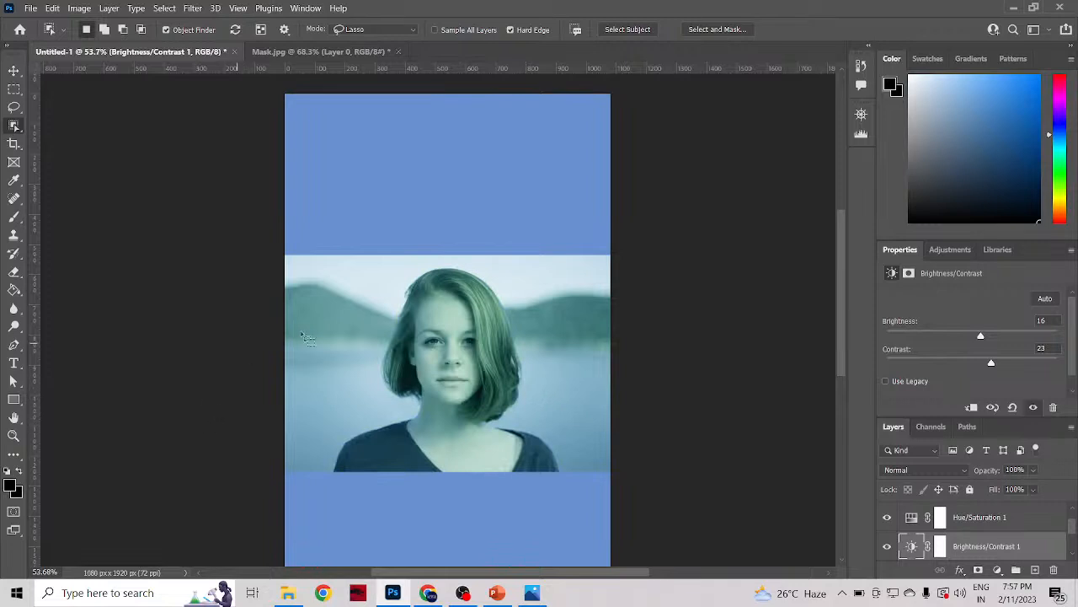
click(448, 339)
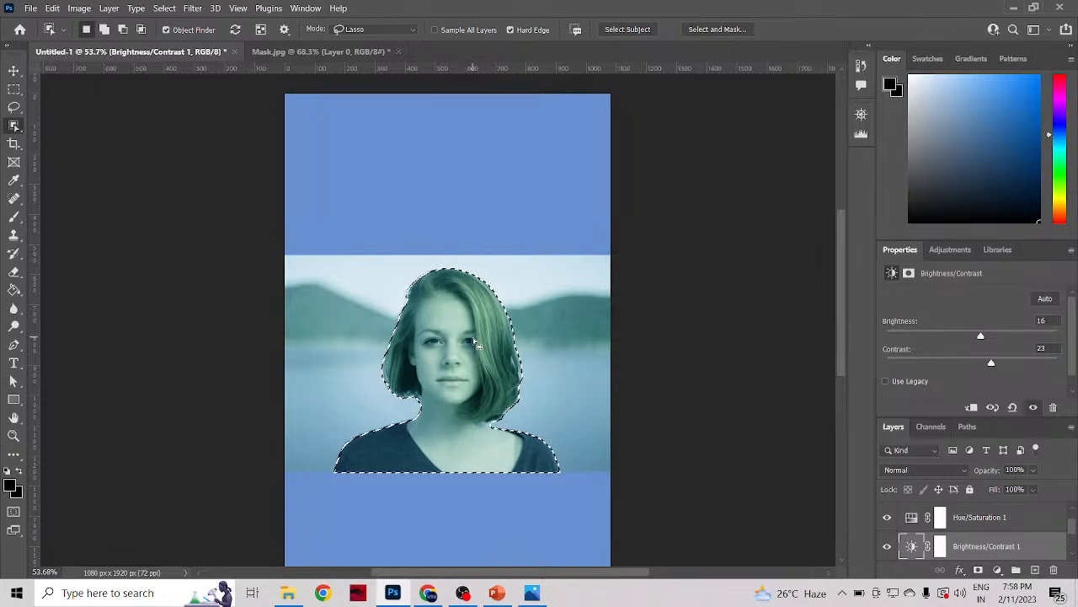
scroll(480, 371, down, 1)
scroll(480, 371, up, 2)
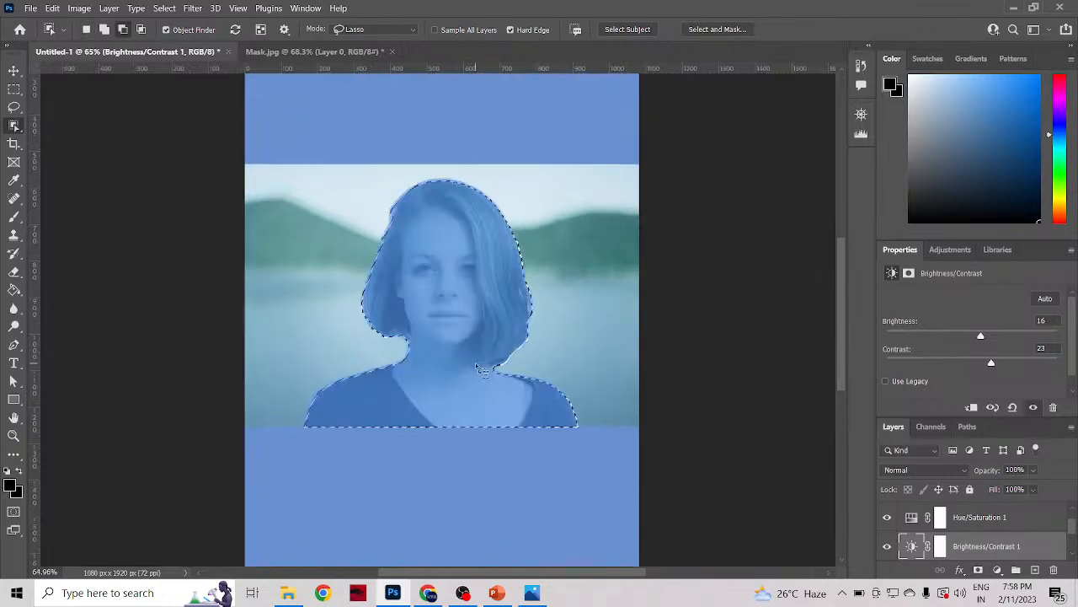
scroll(478, 369, up, 3)
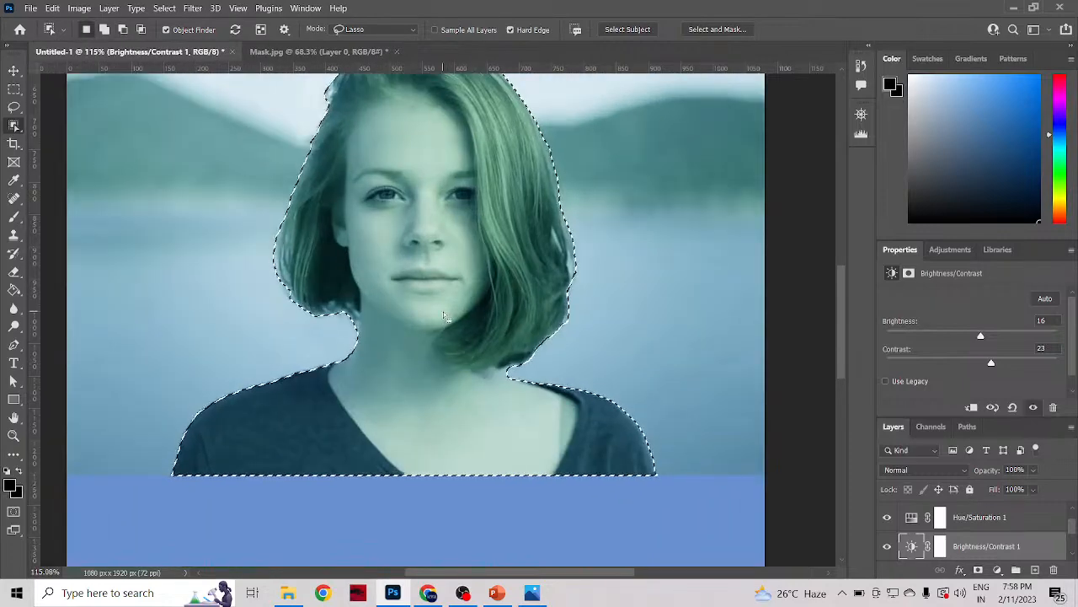
scroll(449, 317, up, 2)
scroll(446, 317, up, 1)
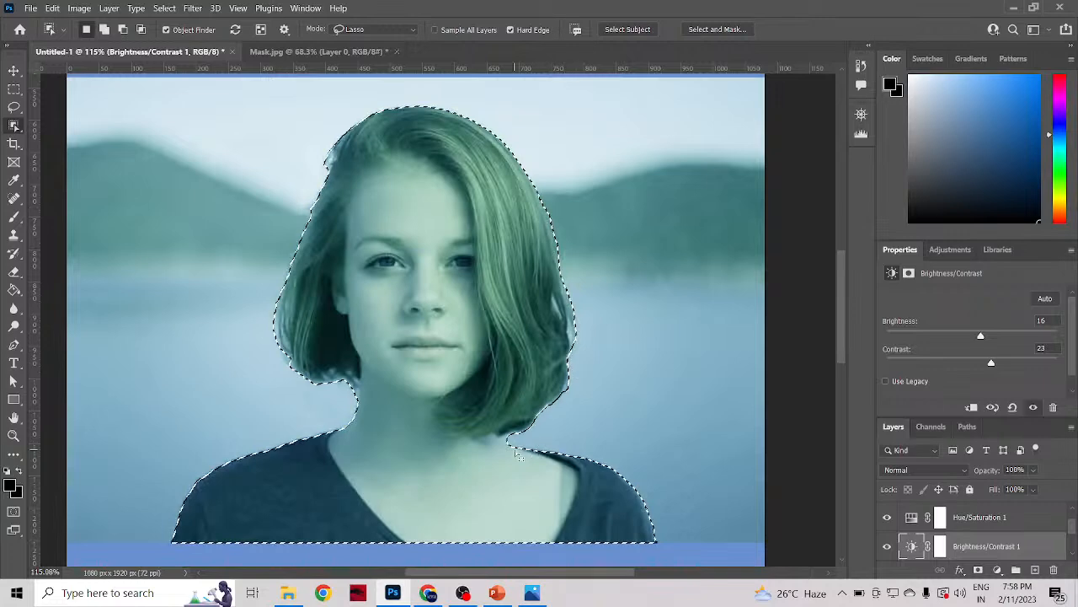
scroll(518, 455, down, 1)
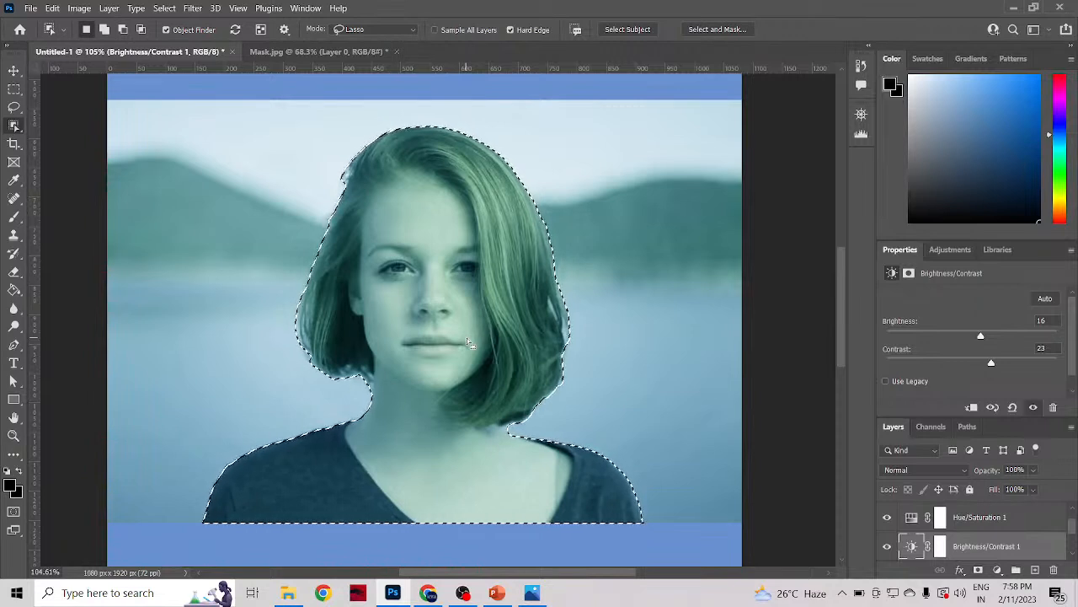
Step: Switch to the Quick Selection tool, then clear the selection around the woman with the Rectangular Marquee tool
right_click(13, 125)
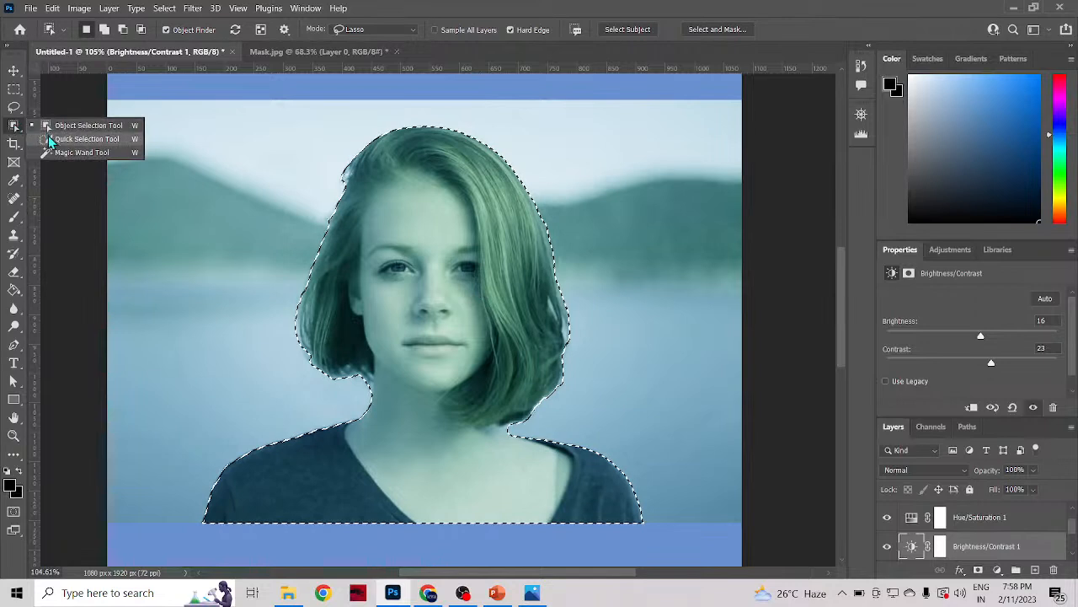
click(49, 140)
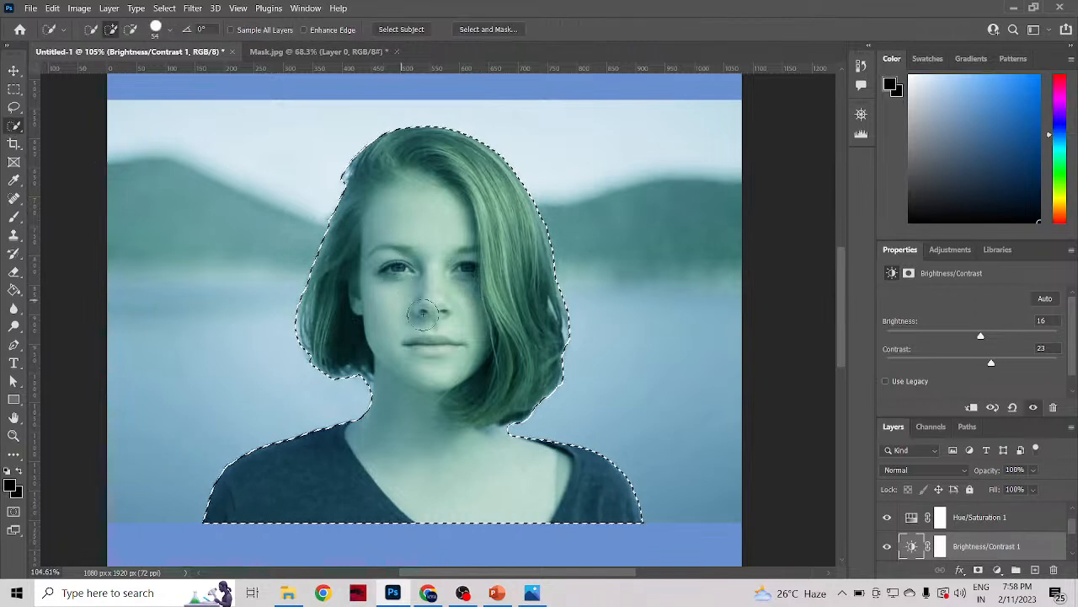
key(m)
click(797, 325)
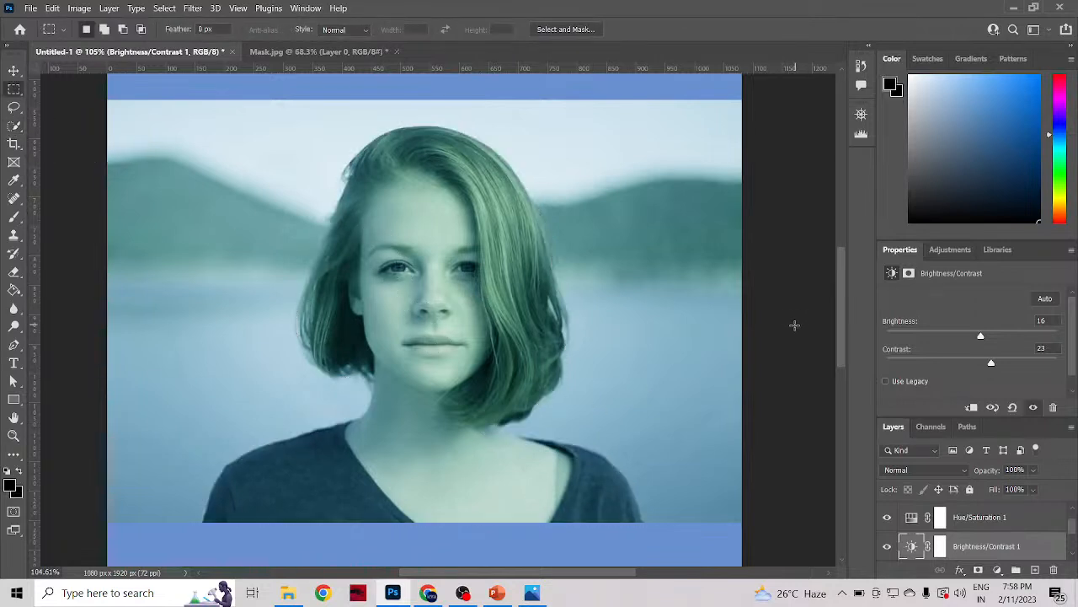
Step: Try selecting the woman with a Quick Selection stroke across the photo from her sleeve's lower corner, then clear the selection
click(13, 131)
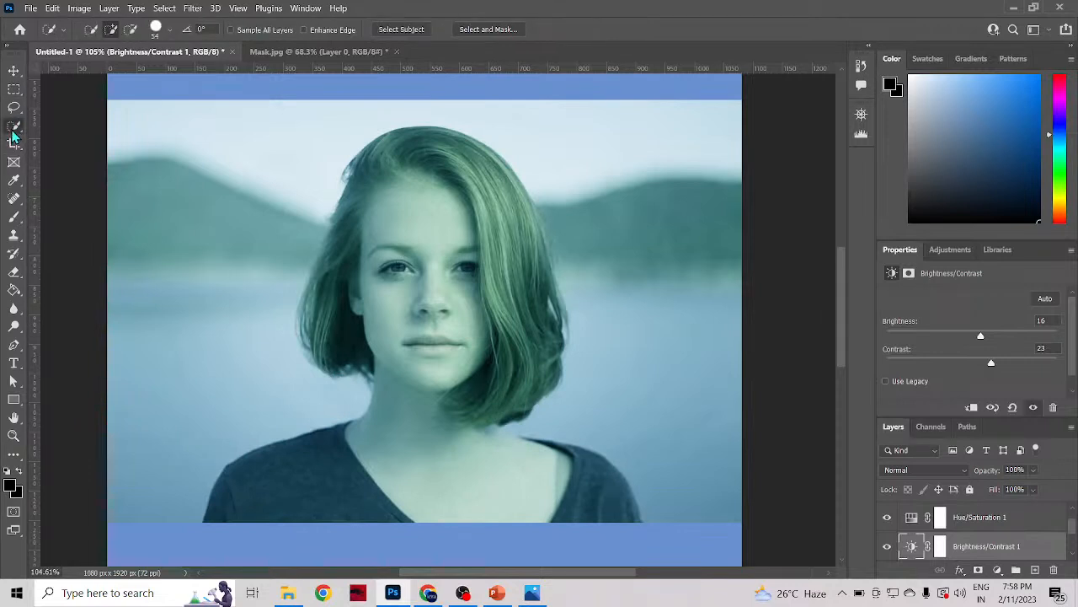
right_click(12, 130)
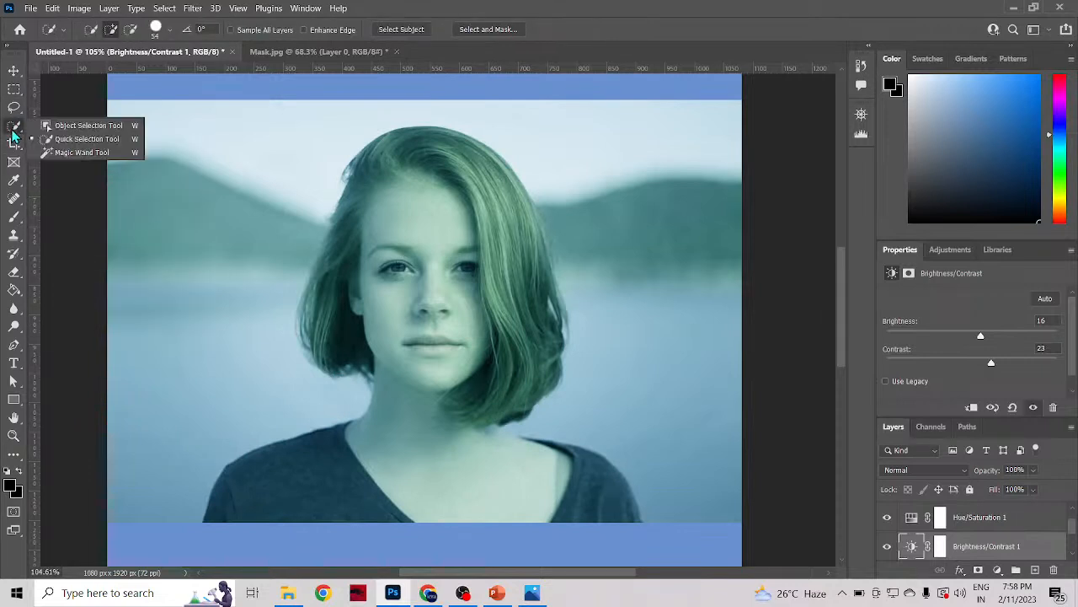
click(92, 139)
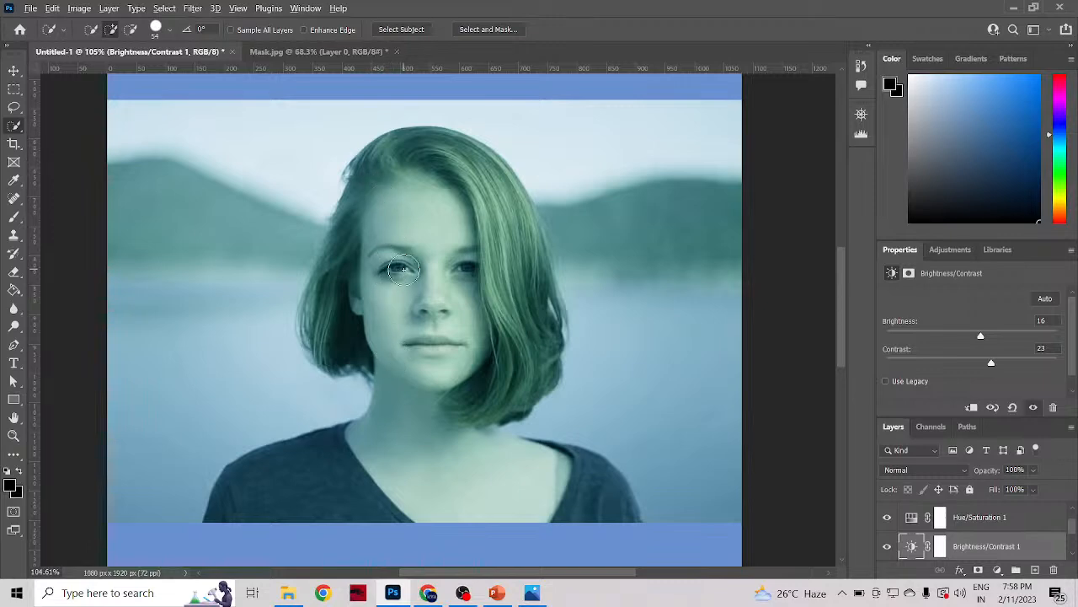
scroll(397, 268, up, 6)
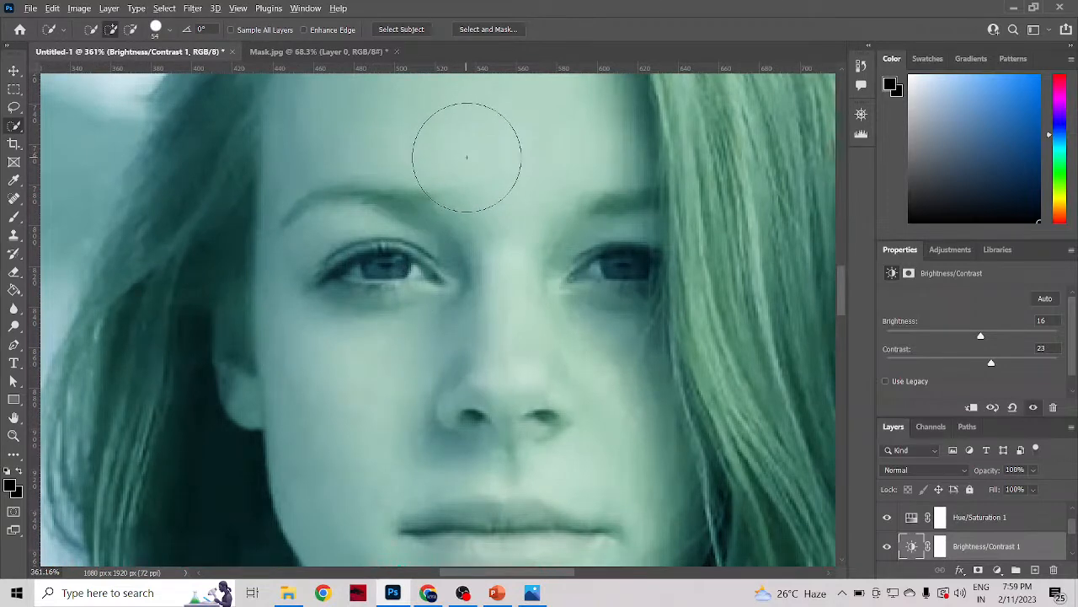
scroll(467, 156, down, 8)
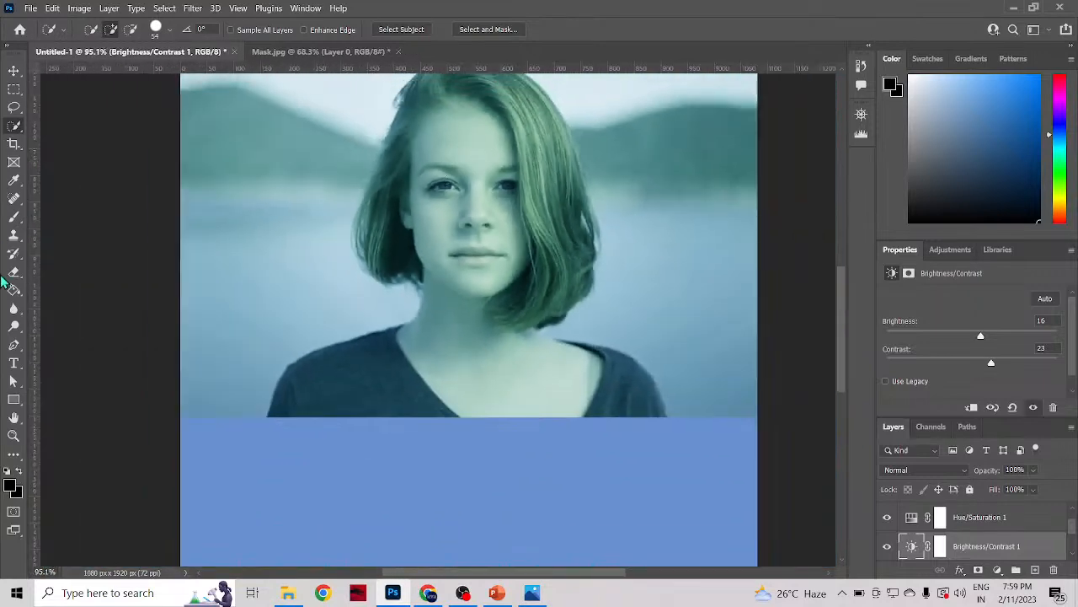
scroll(631, 301, up, 1)
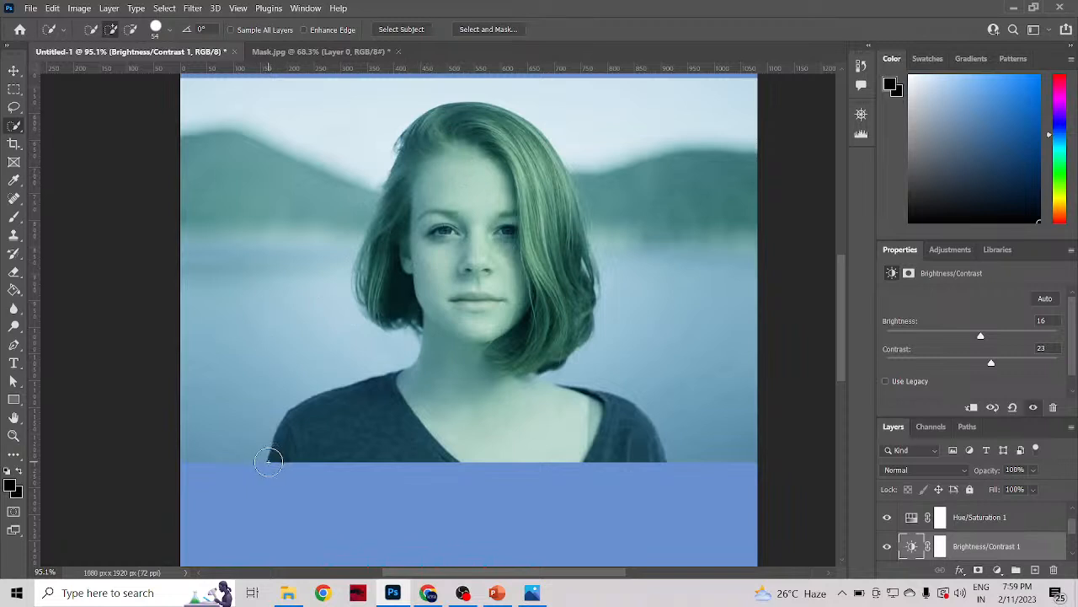
mouse_move(268, 461)
mouse_down()
mouse_move(292, 413)
mouse_move(395, 380)
mouse_move(450, 348)
mouse_move(451, 270)
mouse_move(487, 198)
mouse_move(528, 200)
mouse_move(548, 247)
mouse_move(550, 337)
mouse_move(623, 424)
mouse_up()
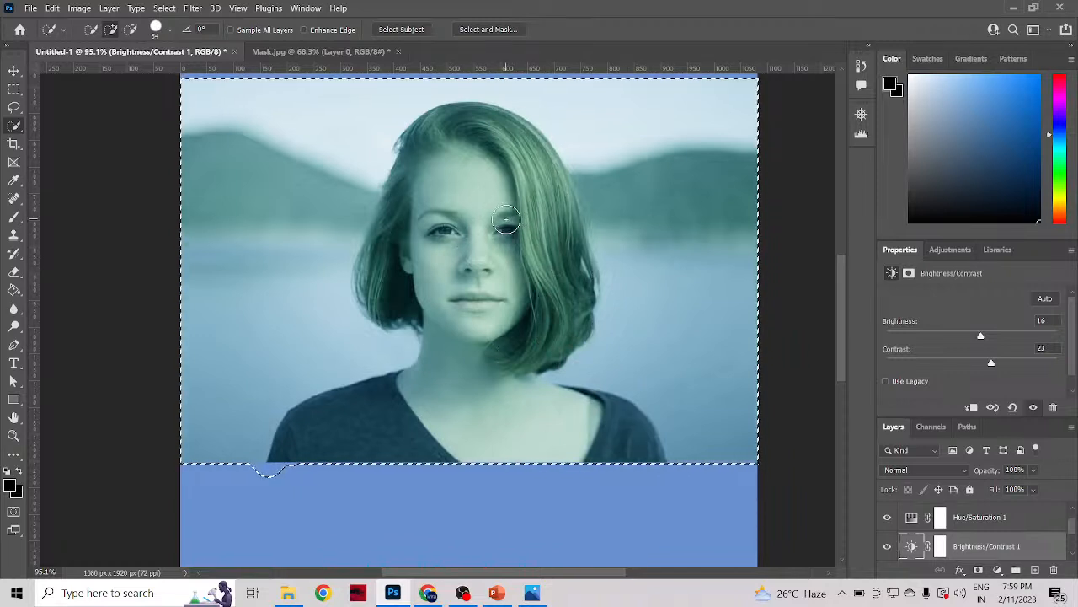
key(m)
click(767, 278)
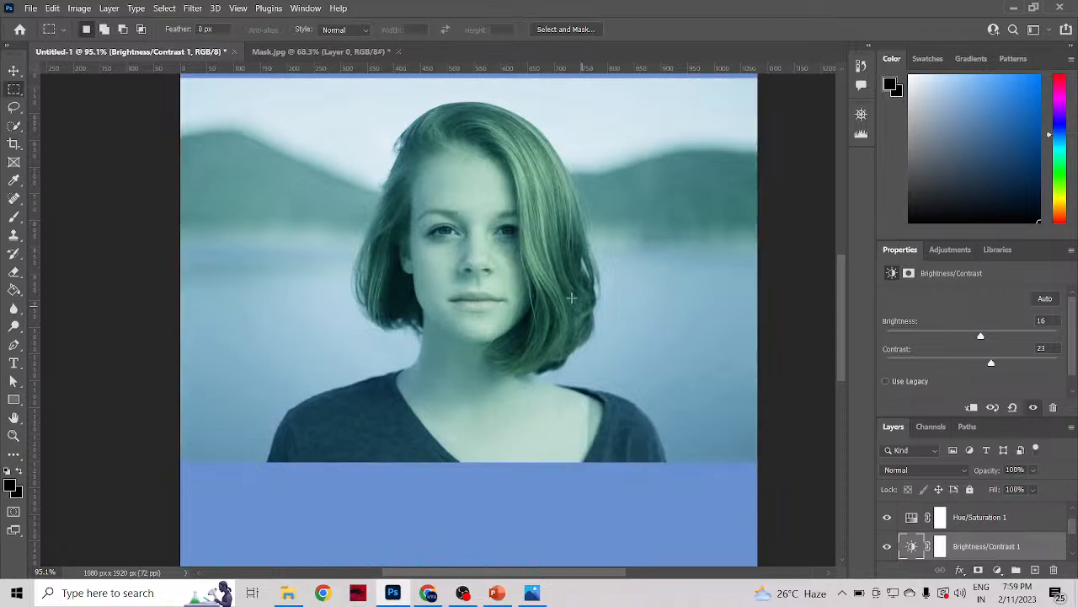
Step: Try building up a Quick Selection of the woman from her shoulder through her hair to the other shoulder, then deselect
click(13, 126)
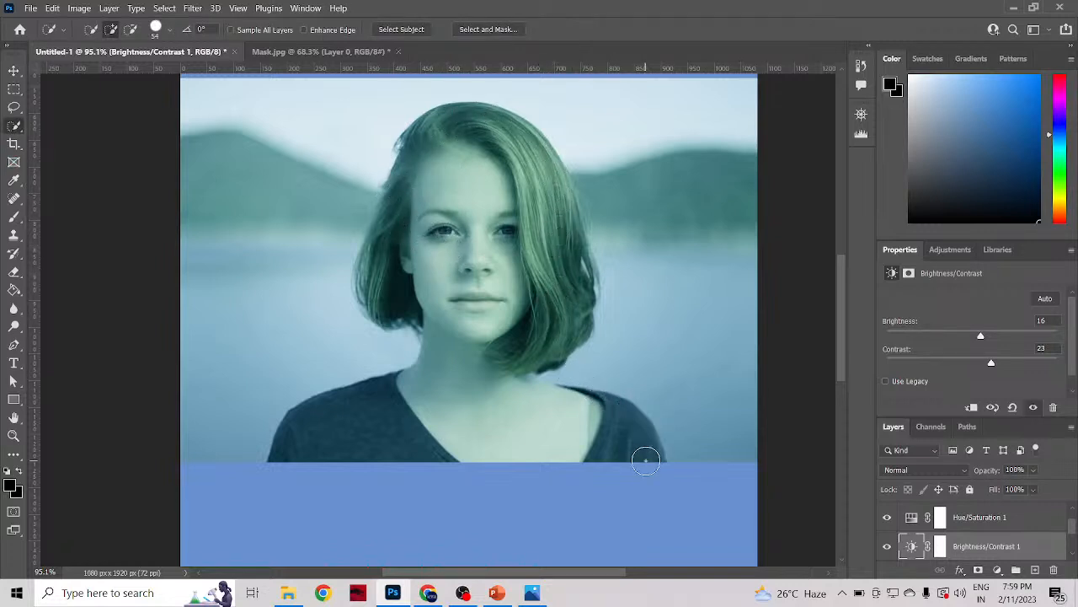
click(272, 437)
mouse_move(499, 367)
mouse_down()
mouse_move(459, 251)
mouse_move(385, 241)
mouse_move(406, 191)
mouse_up()
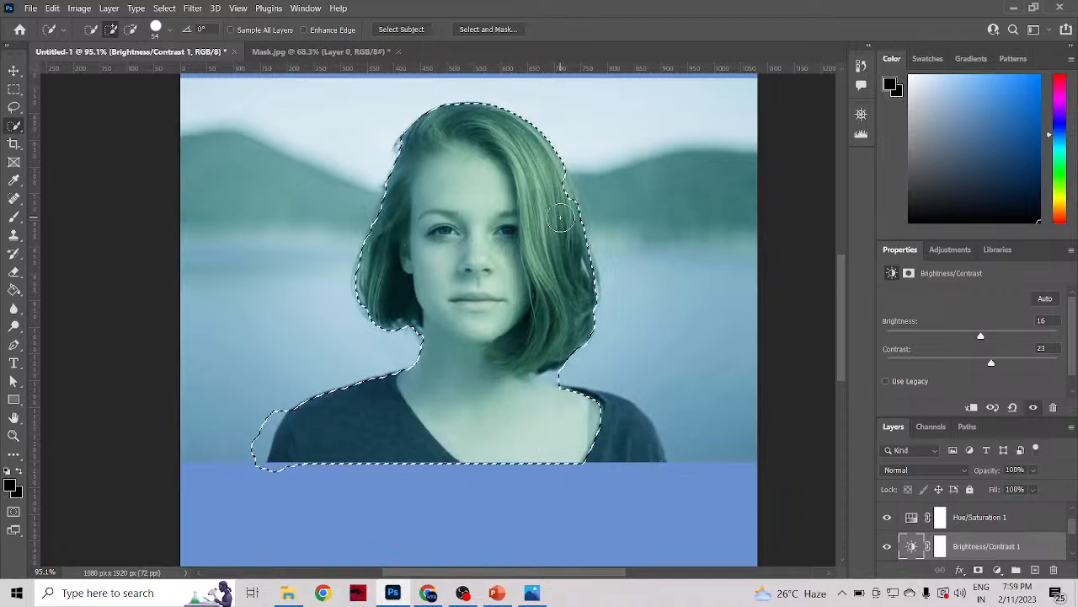
mouse_move(619, 403)
mouse_down()
mouse_move(657, 409)
mouse_move(662, 394)
mouse_up()
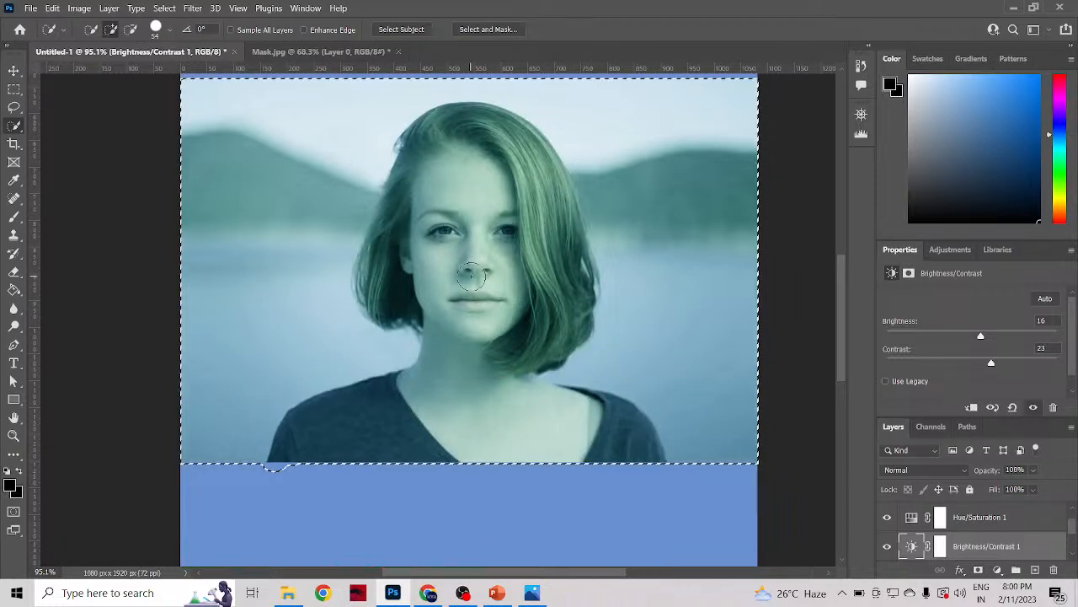
key(m)
key(ctrl+d)
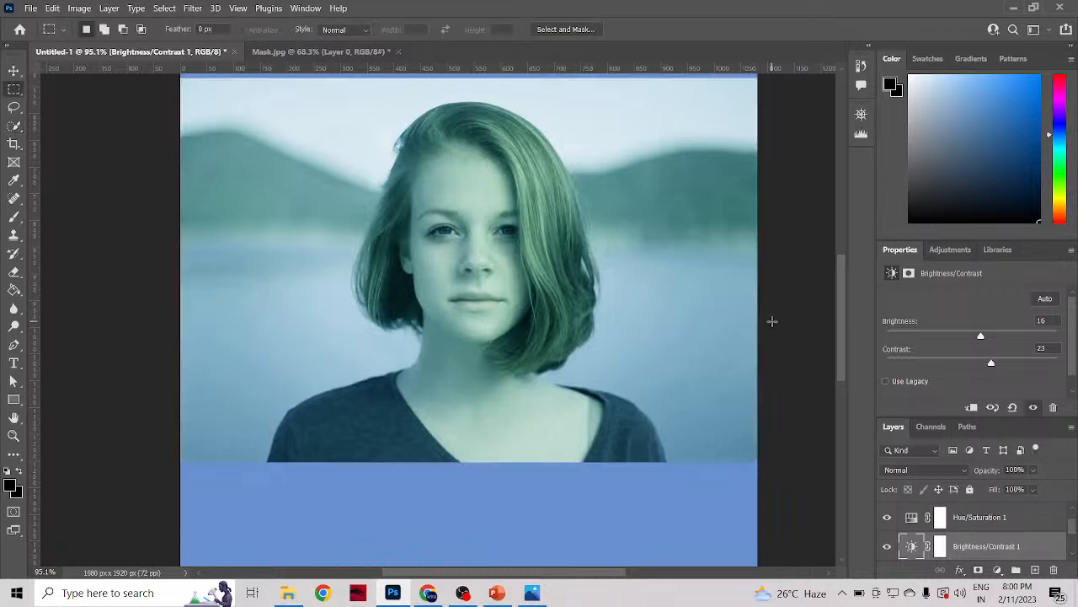
Step: Select parts of the woman's hair and extend the selection over the top of her head and upper face with the Quick Selection tool
click(14, 125)
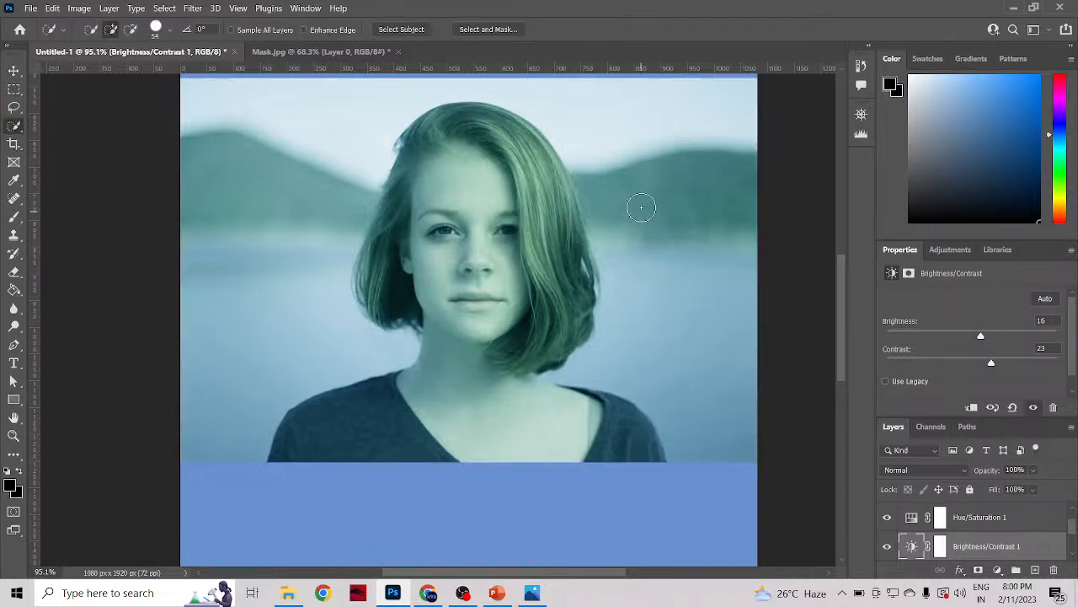
scroll(641, 221, up, 10)
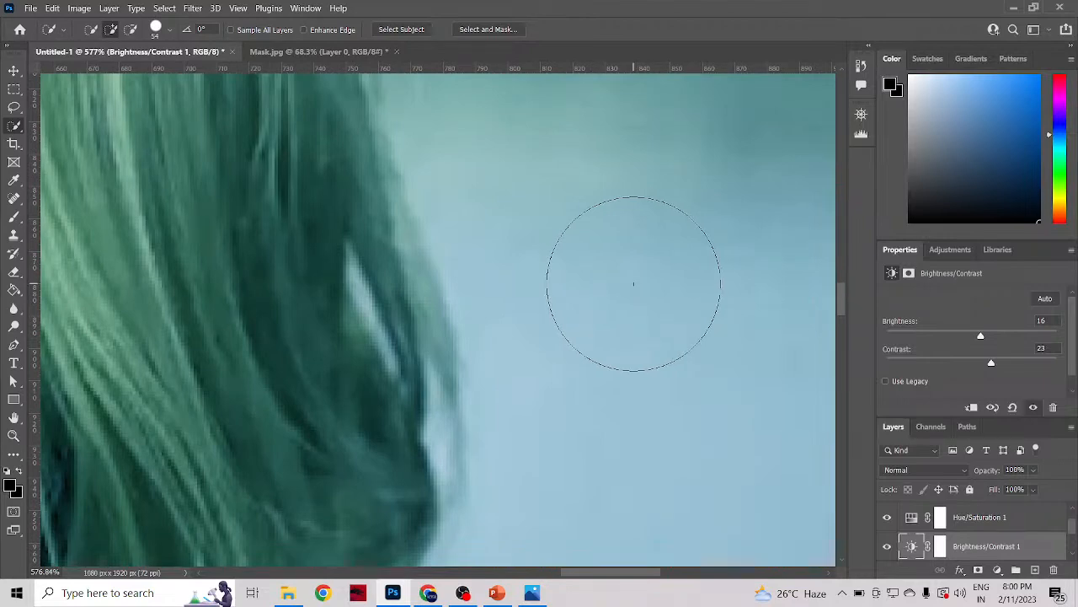
scroll(634, 283, down, 1)
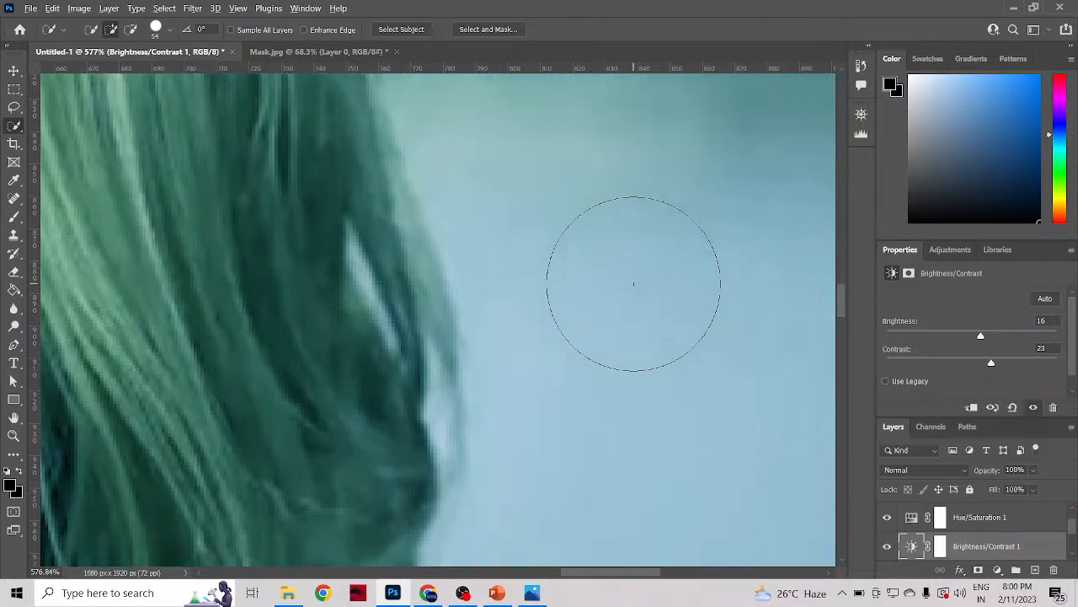
scroll(633, 284, down, 7)
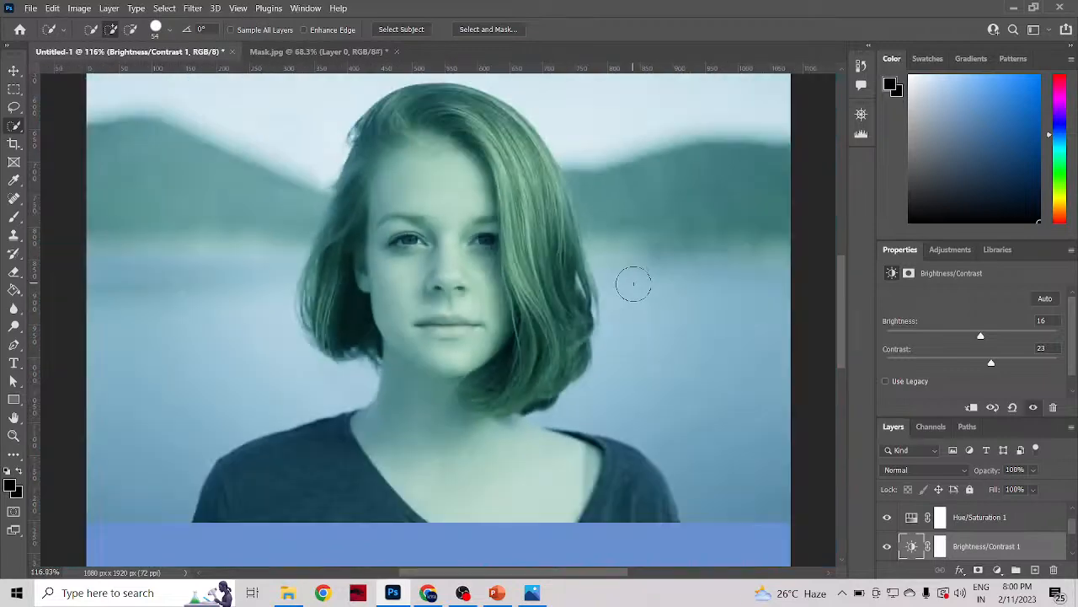
click(520, 267)
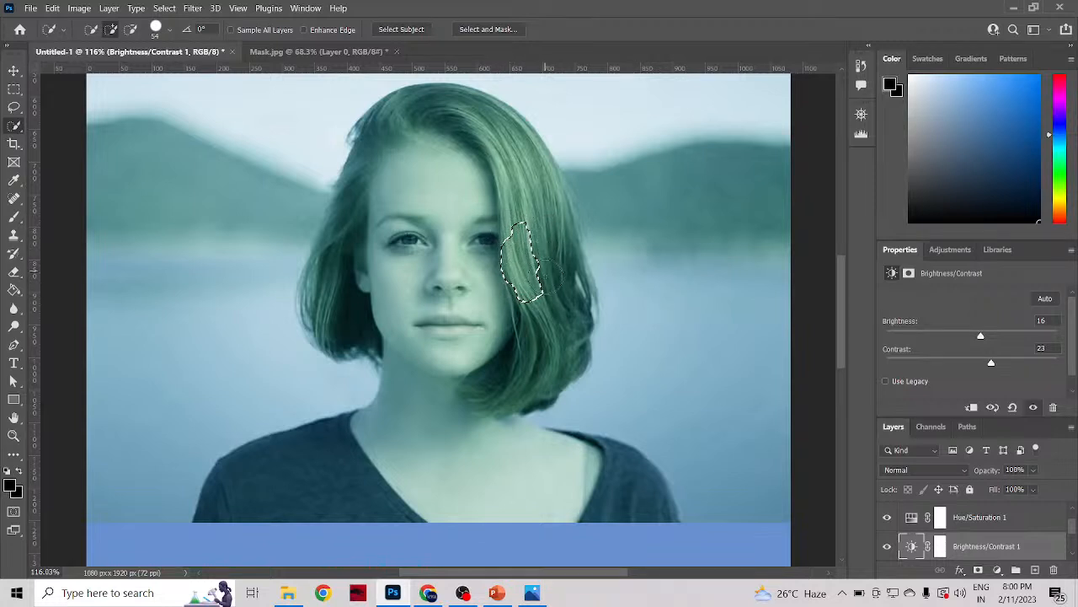
click(500, 121)
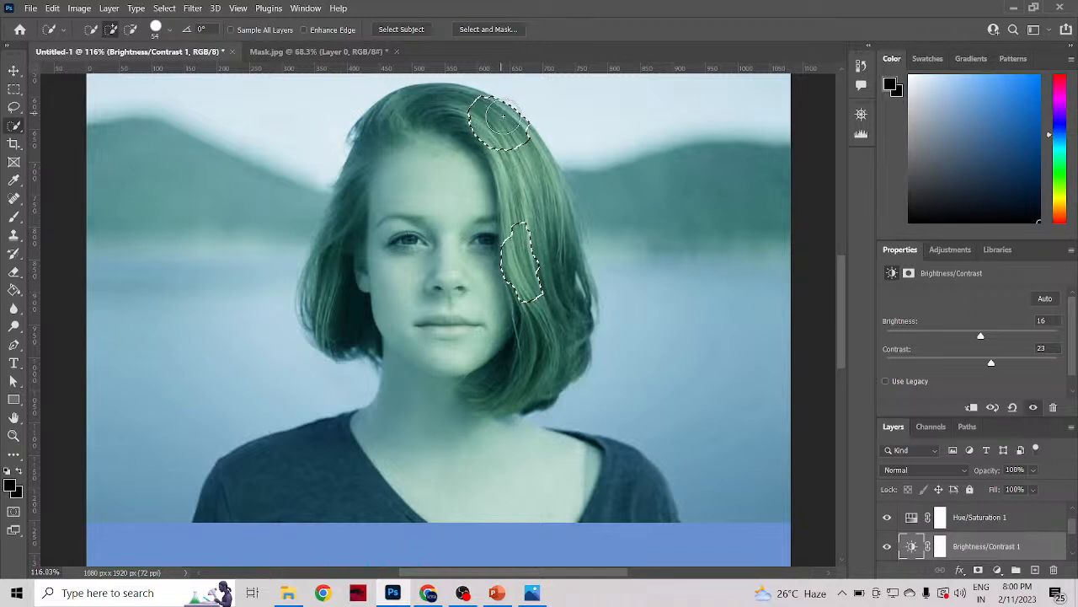
scroll(452, 122, up, 1)
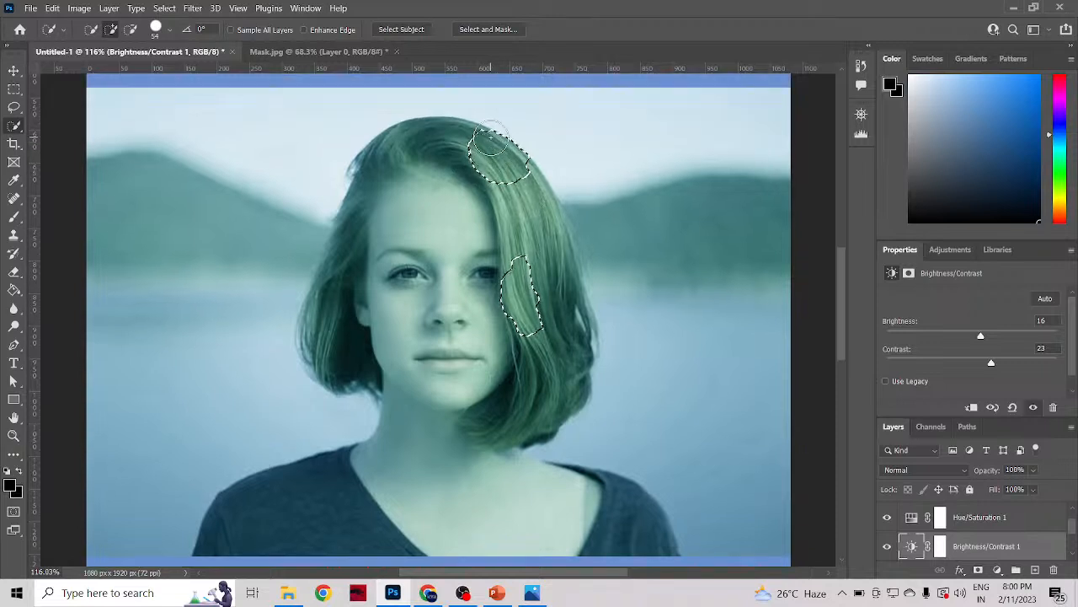
mouse_move(428, 144)
mouse_down()
mouse_move(368, 189)
mouse_move(343, 299)
mouse_up()
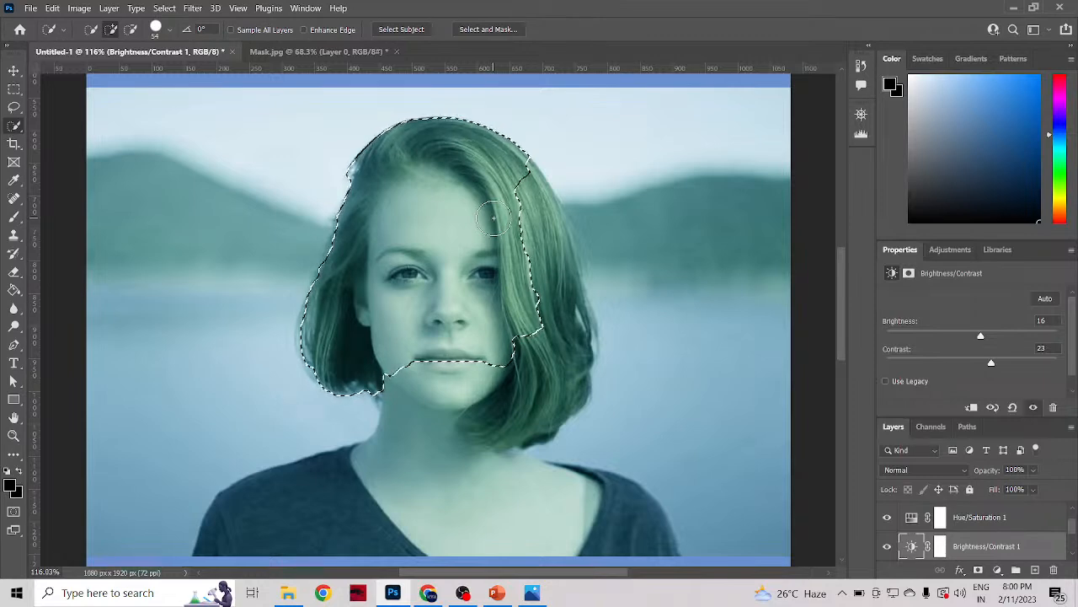
key(alt)
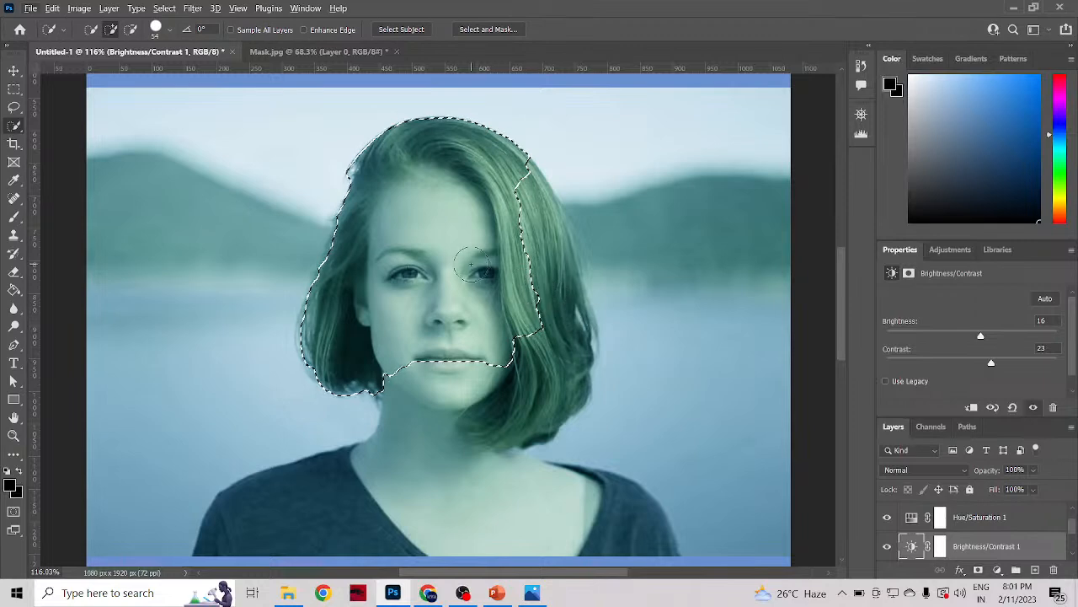
key(alt)
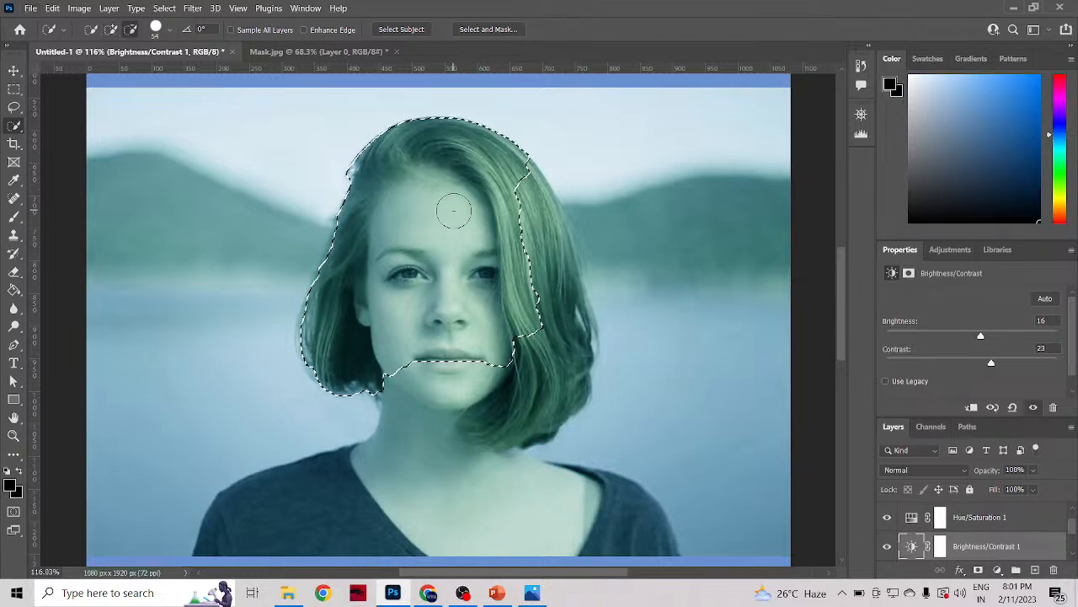
key(alt)
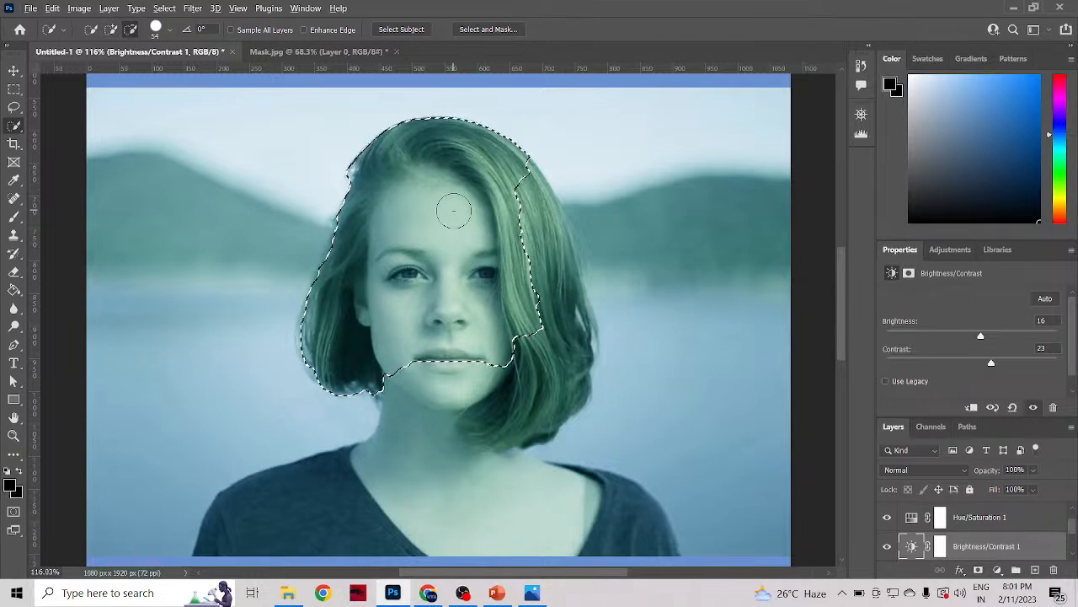
scroll(453, 211, up, 8)
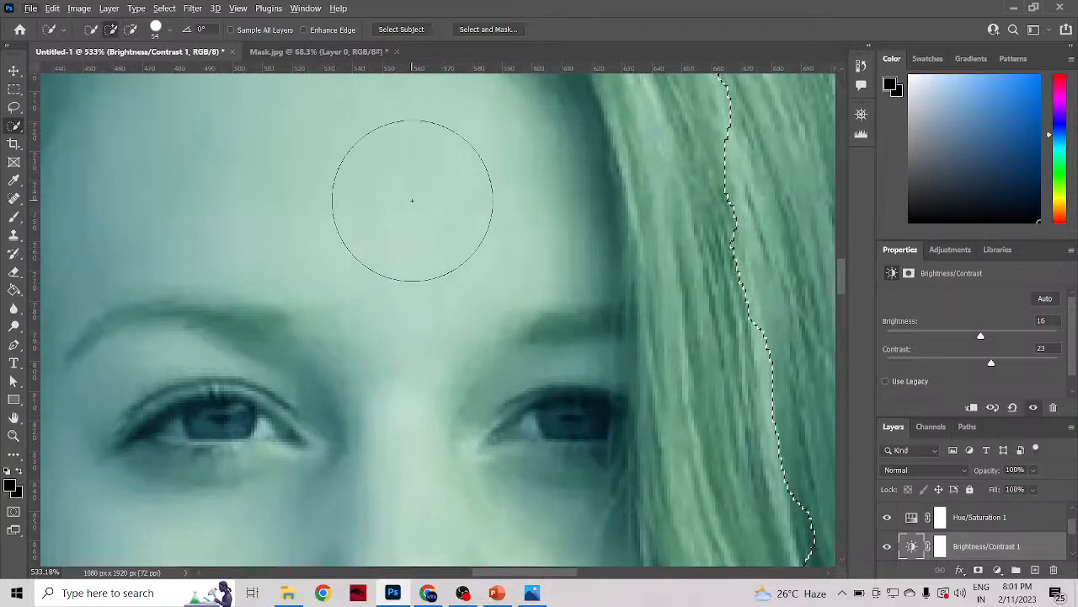
scroll(412, 201, down, 1)
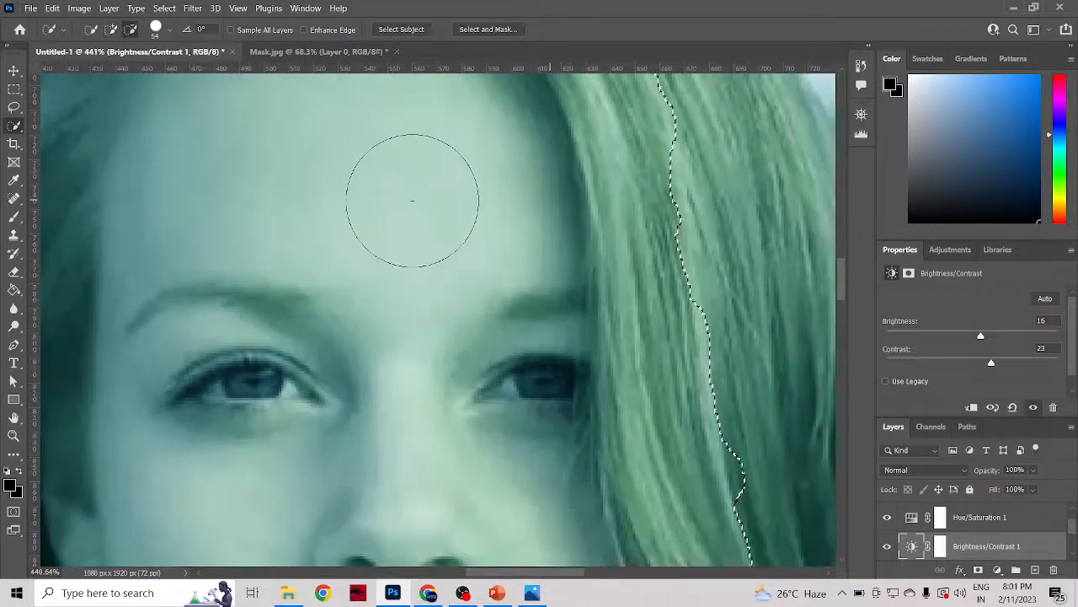
scroll(412, 200, down, 6)
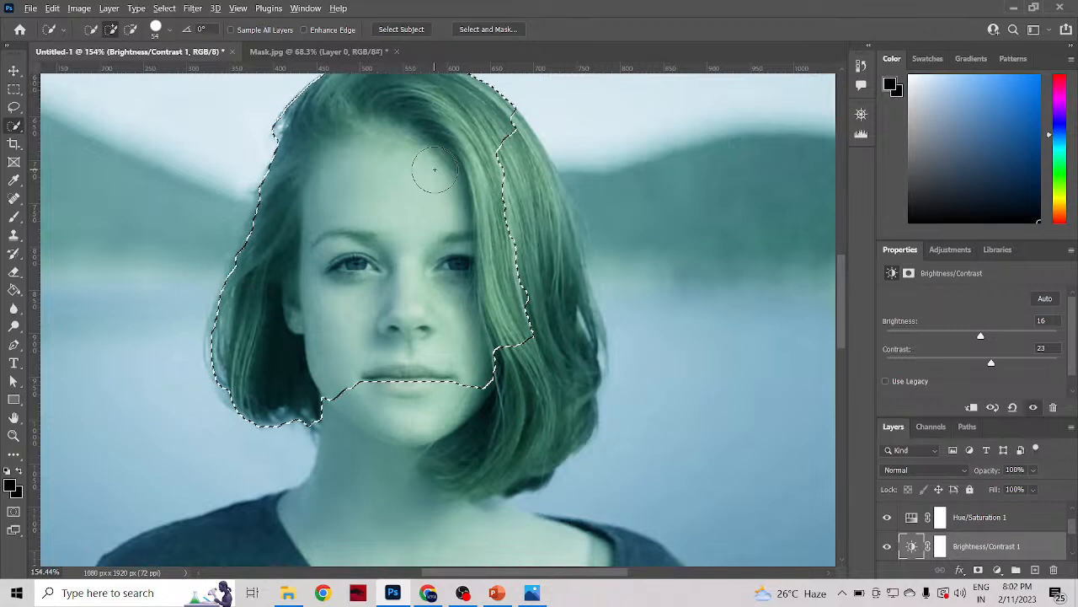
Step: Resize the Quick Selection brush on the canvas to 153 px
alt+right_click(435, 170)
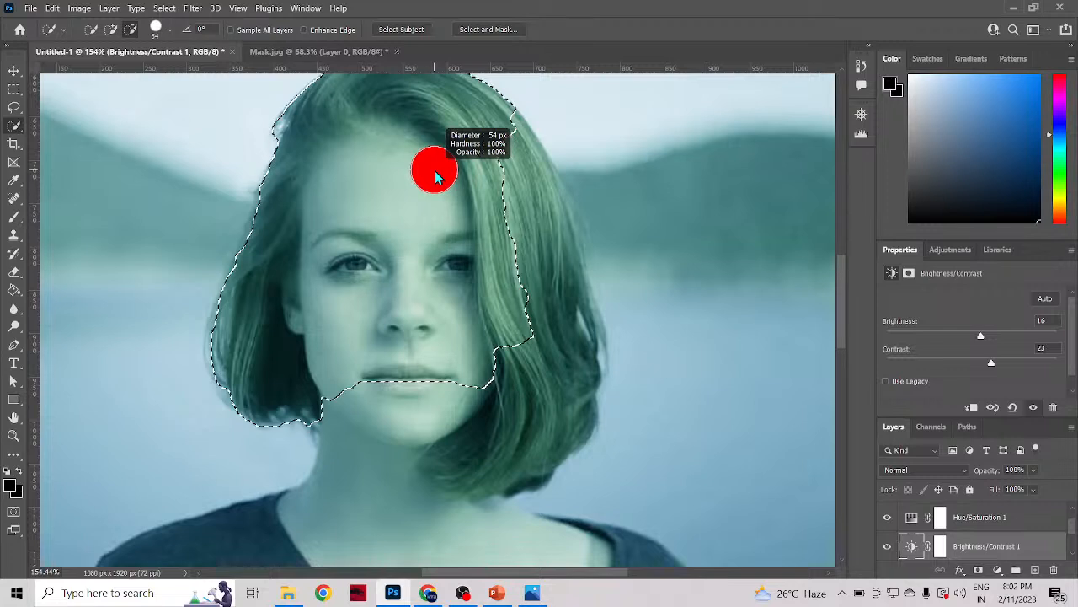
drag(435, 170, 412, 309)
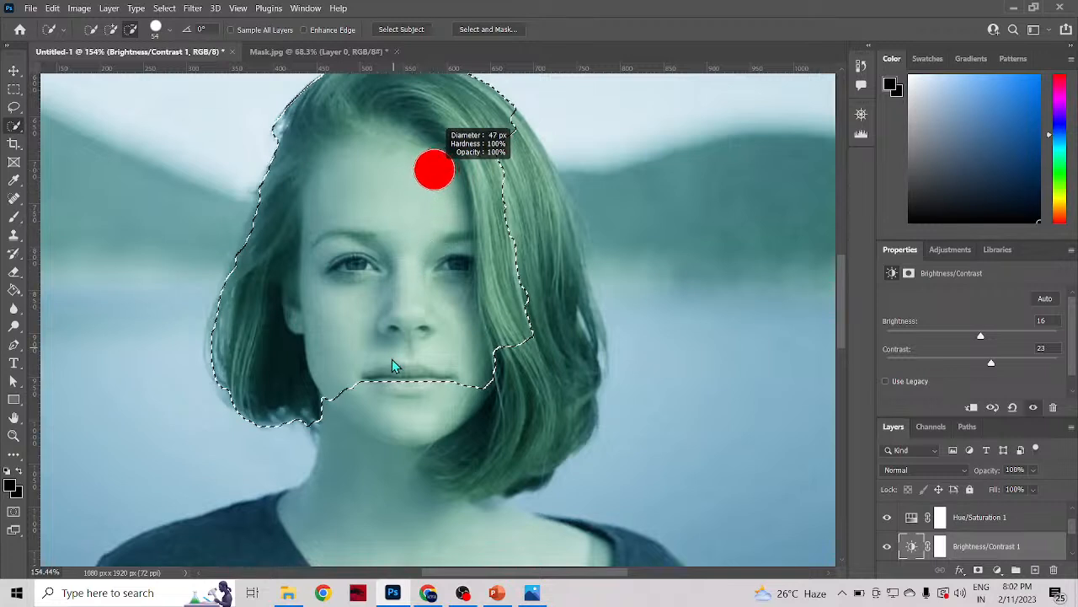
mouse_move(364, 443)
mouse_down()
mouse_move(312, 521)
mouse_move(239, 511)
mouse_move(264, 499)
mouse_move(251, 502)
mouse_move(269, 510)
mouse_move(257, 506)
mouse_move(268, 510)
mouse_move(297, 456)
mouse_move(343, 420)
mouse_move(585, 279)
mouse_move(547, 337)
mouse_move(510, 358)
mouse_up()
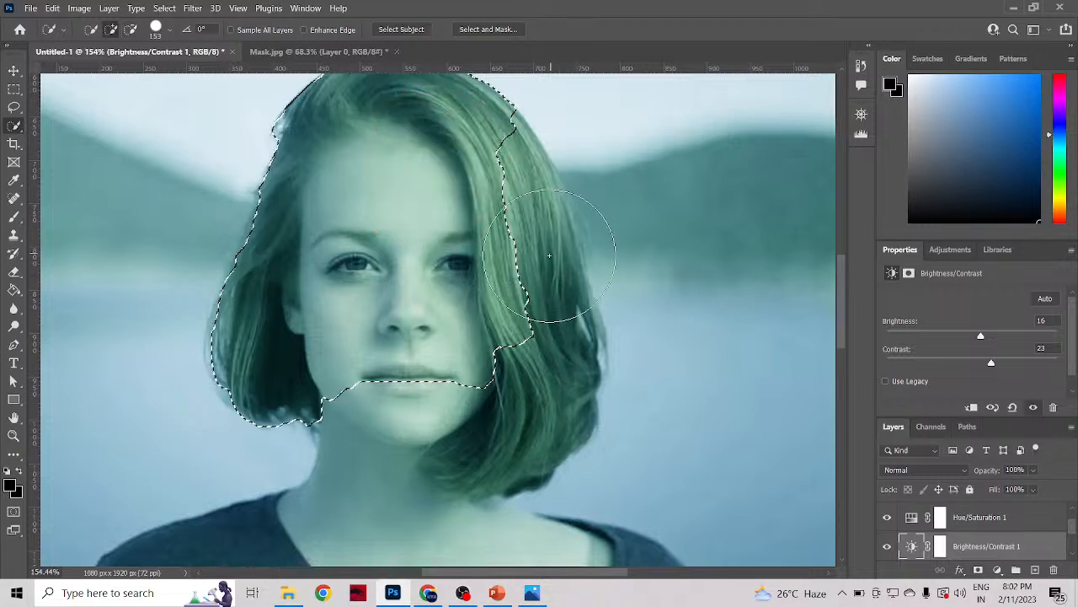
Step: Extend the selection over the woman's remaining hair, lower face, neck and upper chest with the Quick Selection tool
scroll(518, 273, down, 3)
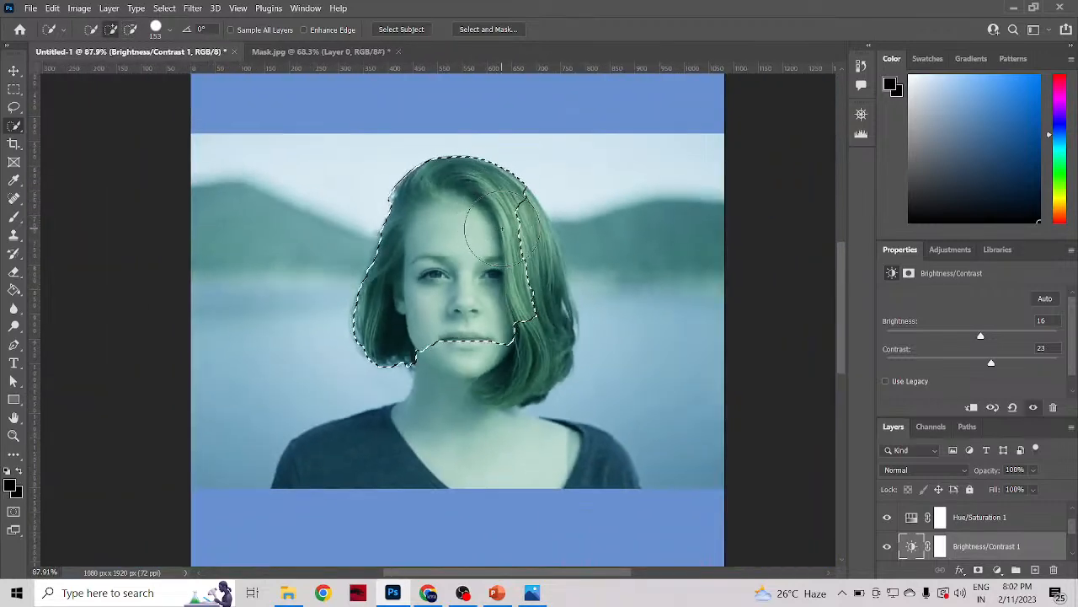
click(503, 233)
click(531, 327)
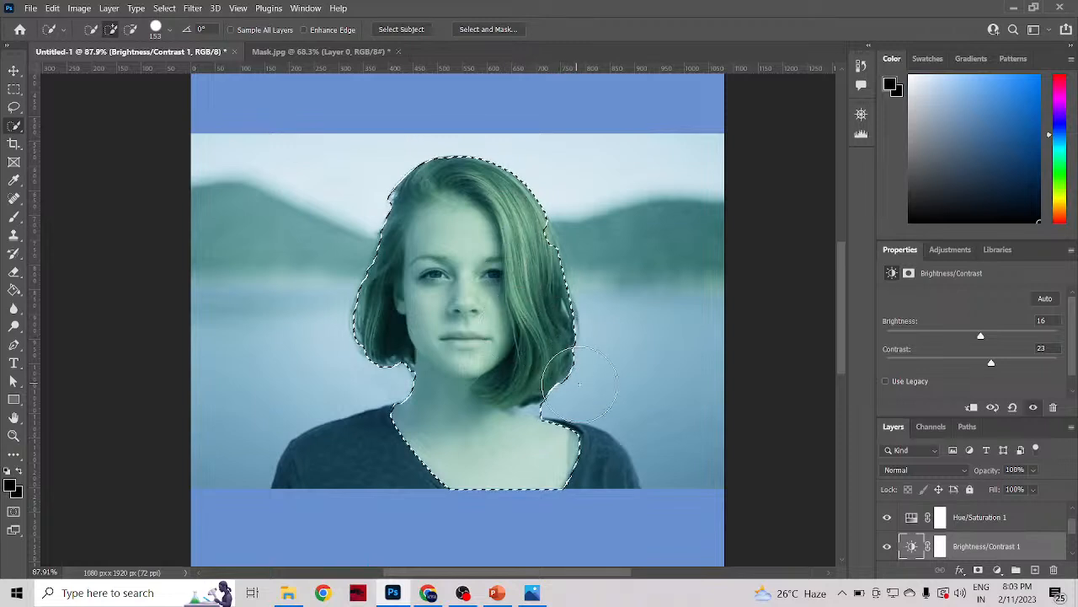
Step: Try to add the shirt on both of the woman's shoulders to the selection with the large Quick Selection brush
scroll(563, 366, down, 1)
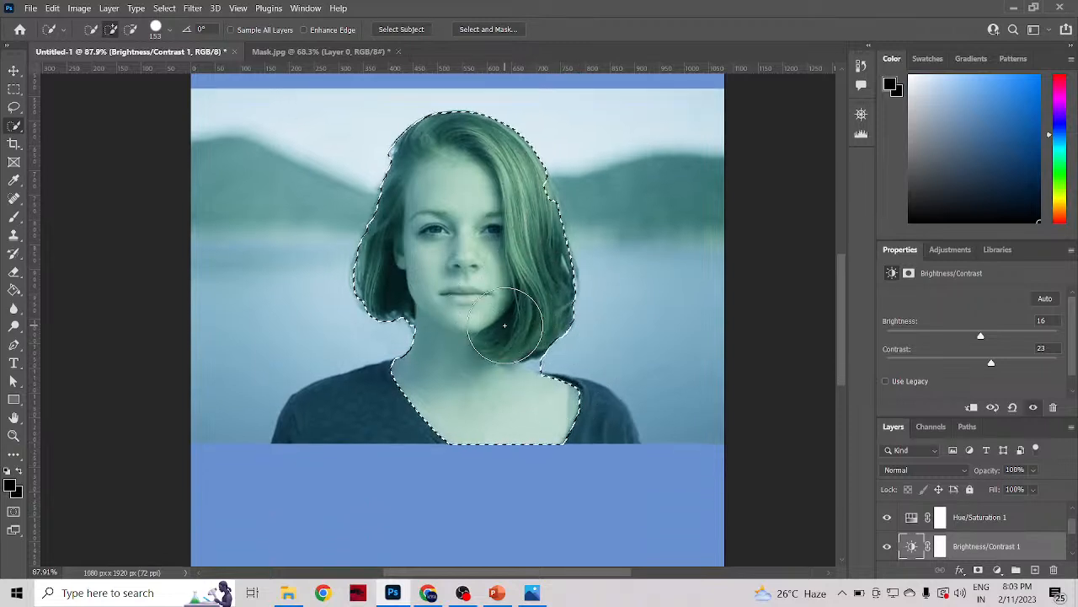
click(588, 412)
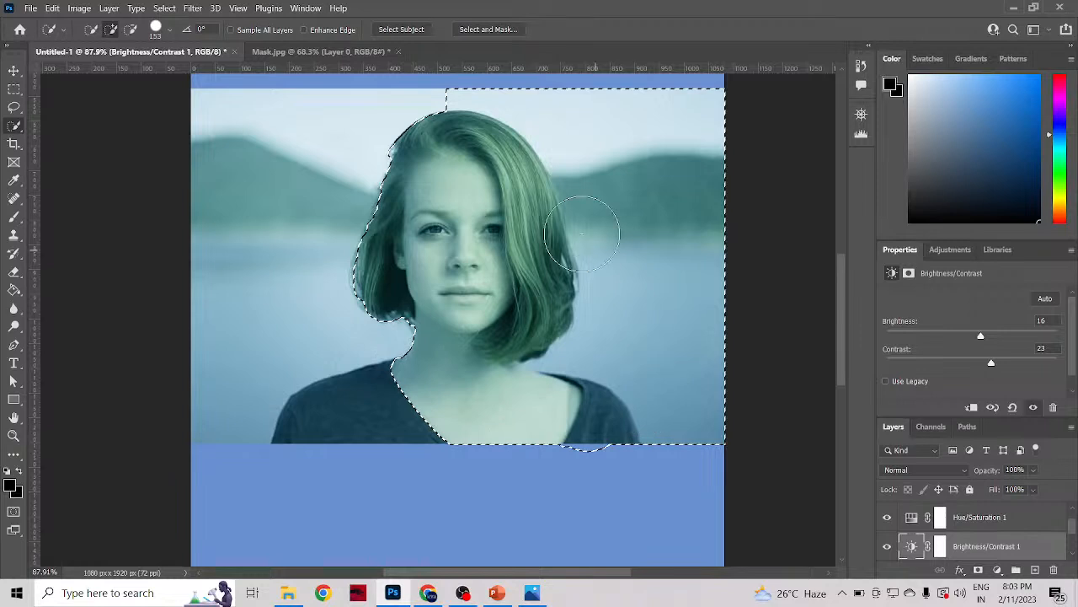
mouse_move(383, 387)
mouse_down()
mouse_move(400, 421)
mouse_move(359, 395)
mouse_move(361, 364)
mouse_up()
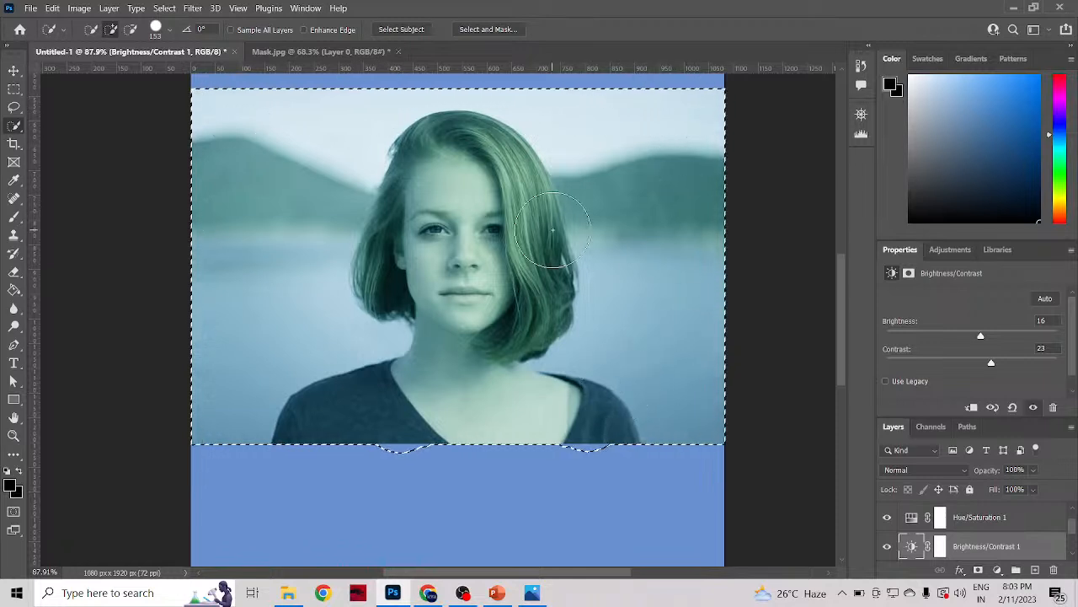
scroll(568, 246, up, 1)
scroll(567, 244, up, 2)
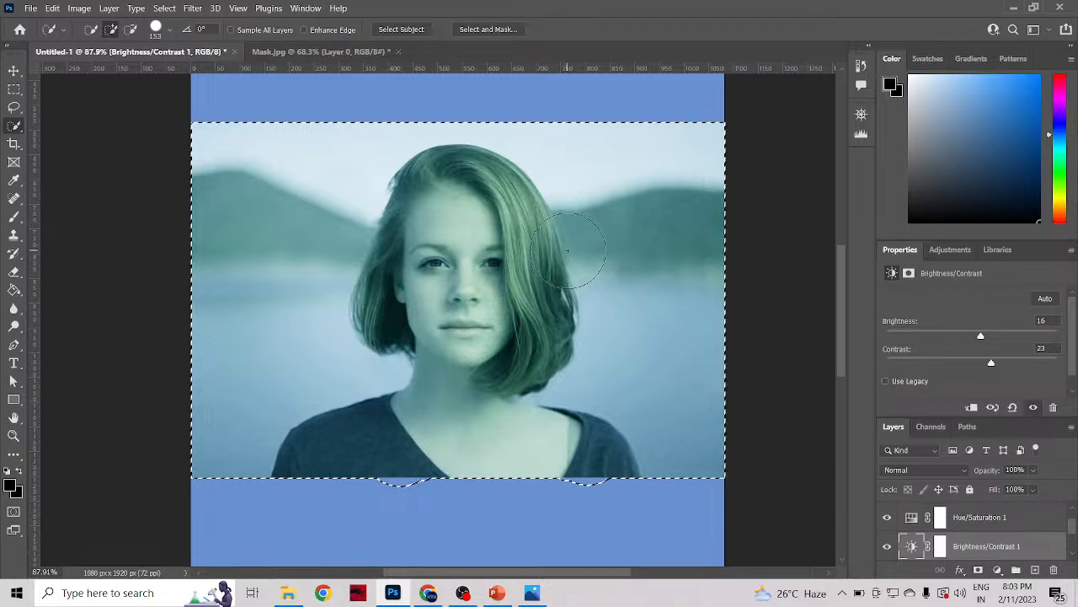
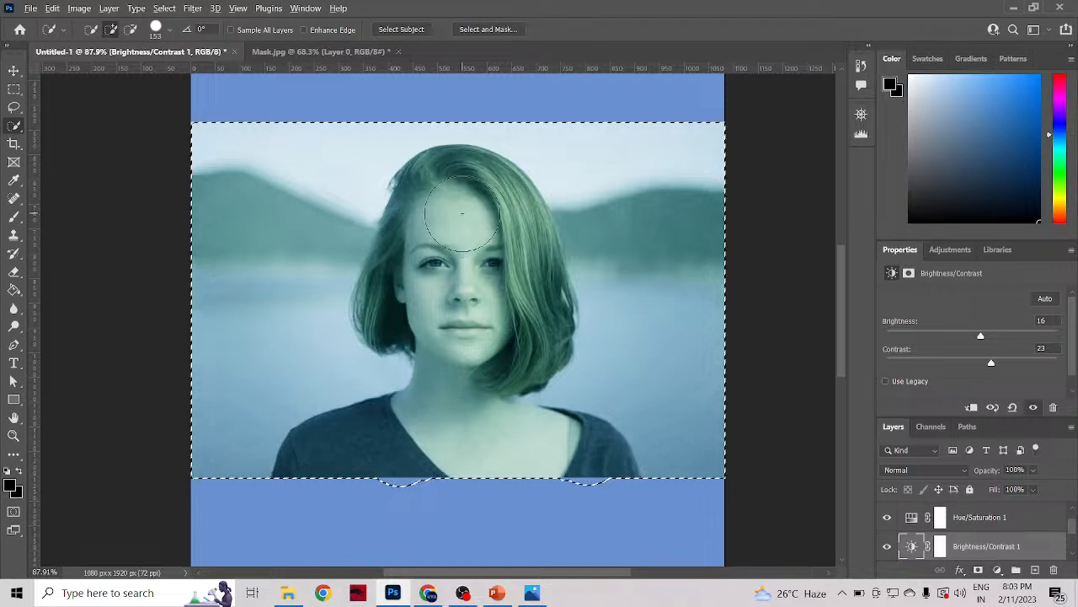
Step: Shrink the Quick Selection brush to 51 px and subtract the background around the woman from the selection
key(alt)
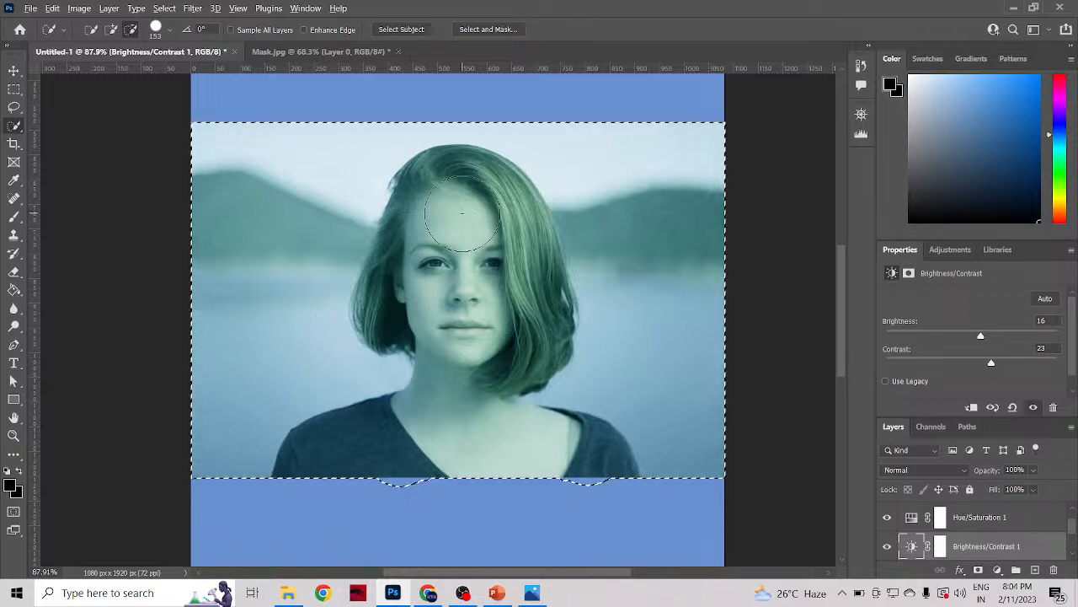
alt+right_click(461, 213)
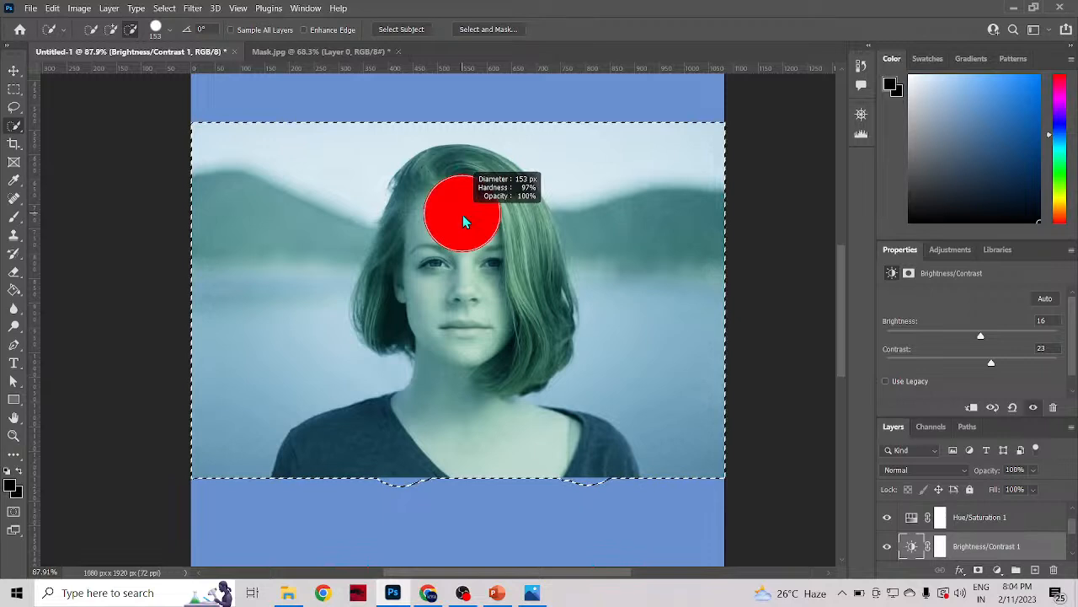
mouse_move(458, 226)
mouse_down()
mouse_move(460, 248)
mouse_move(408, 333)
mouse_move(354, 383)
mouse_move(334, 390)
mouse_move(337, 376)
mouse_move(333, 392)
mouse_up()
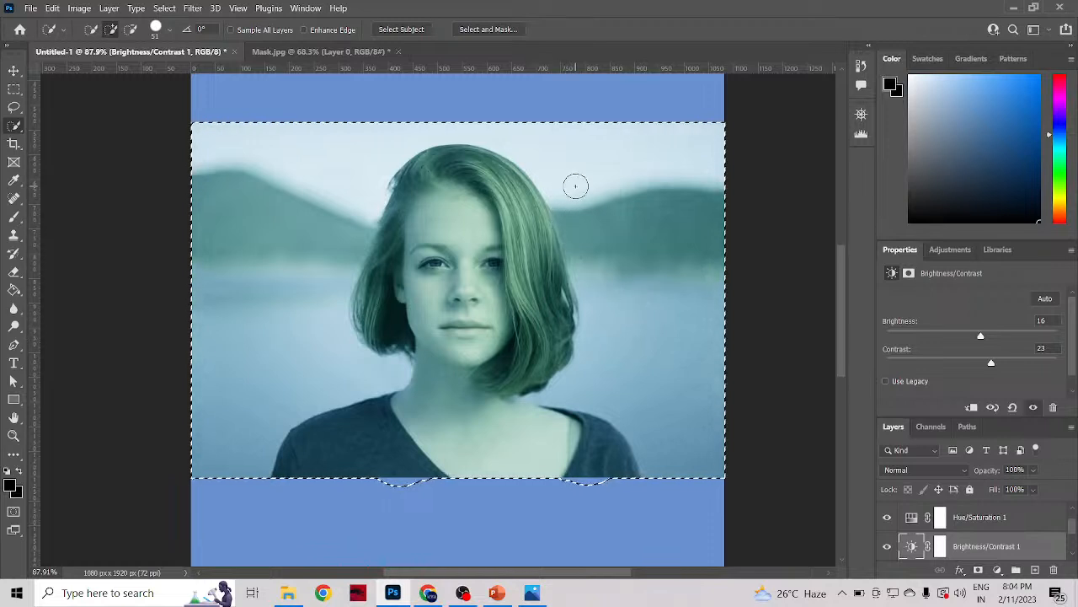
key(alt)
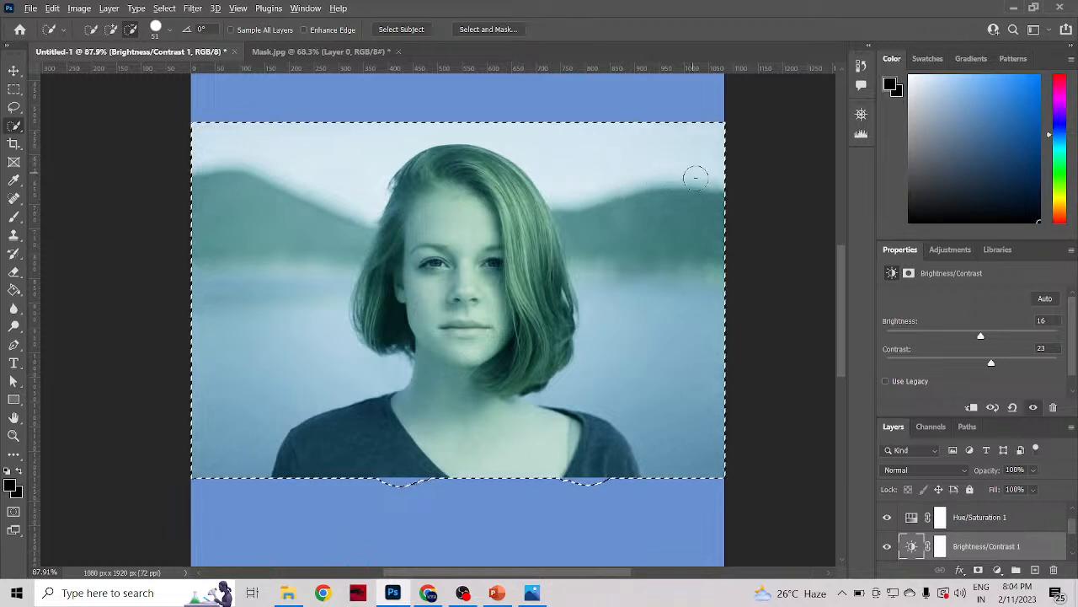
drag(710, 281, 677, 308)
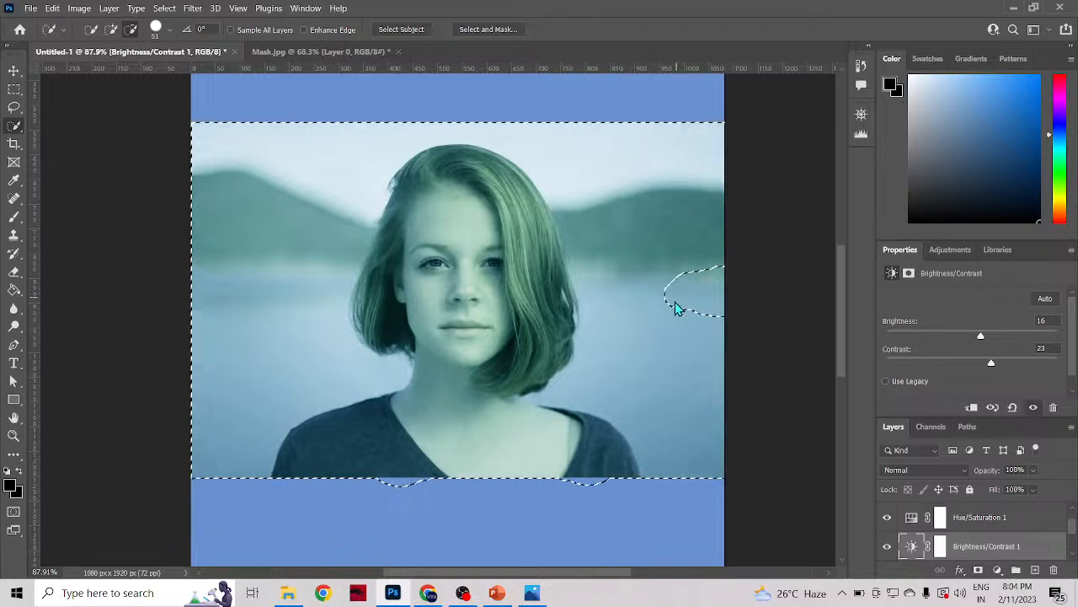
mouse_move(638, 267)
mouse_down()
mouse_move(615, 179)
mouse_move(586, 157)
mouse_move(503, 124)
mouse_move(499, 135)
mouse_move(417, 136)
mouse_move(349, 174)
mouse_move(285, 267)
mouse_move(276, 245)
mouse_move(277, 335)
mouse_move(296, 380)
mouse_move(375, 381)
mouse_up()
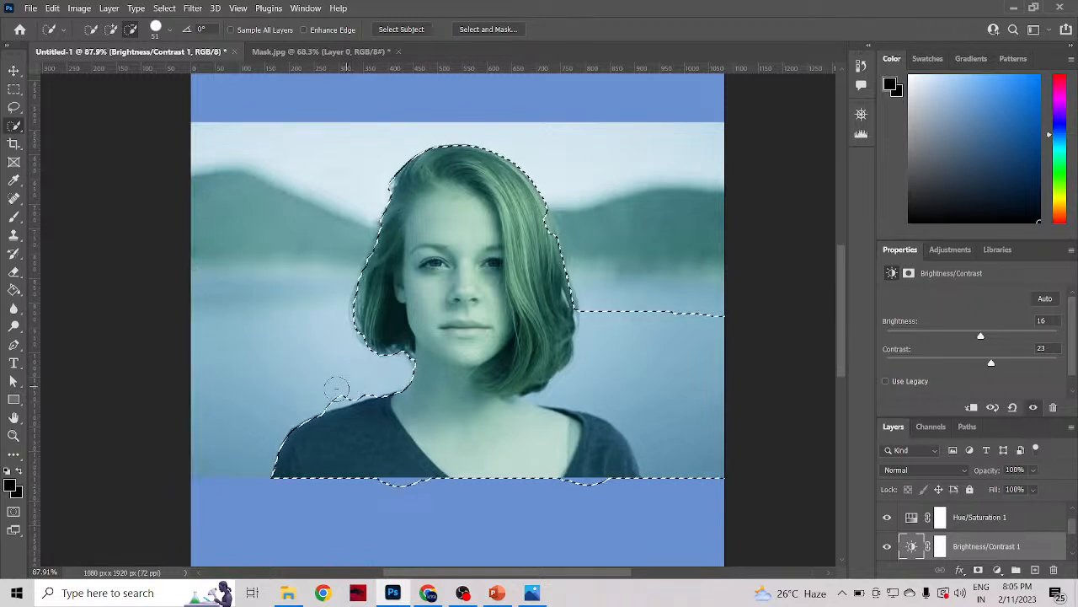
drag(328, 404, 432, 384)
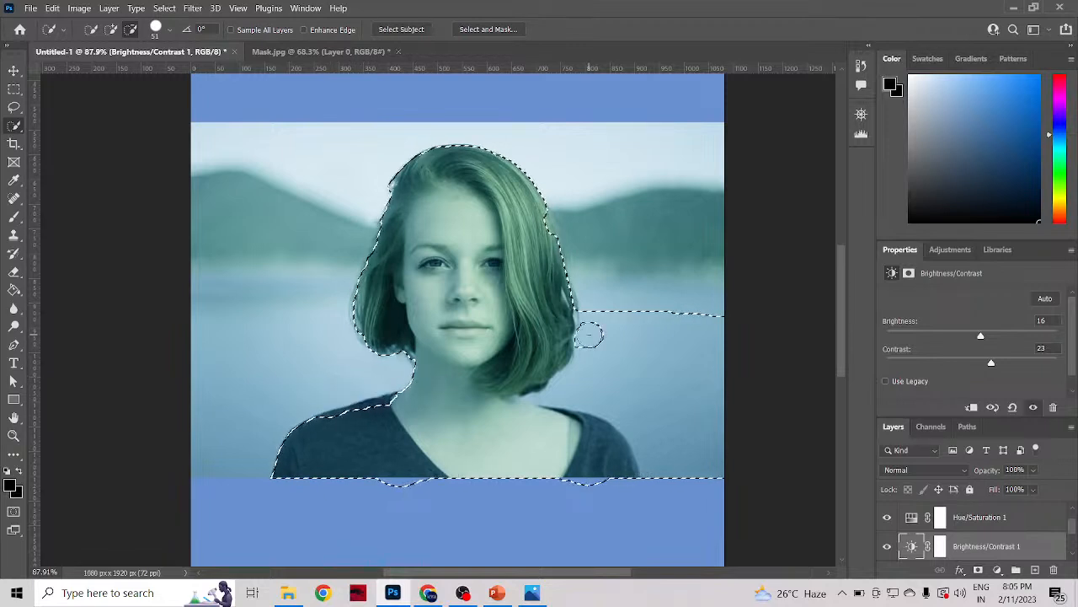
mouse_move(590, 337)
mouse_down()
mouse_move(593, 365)
mouse_move(617, 348)
mouse_move(640, 399)
mouse_up()
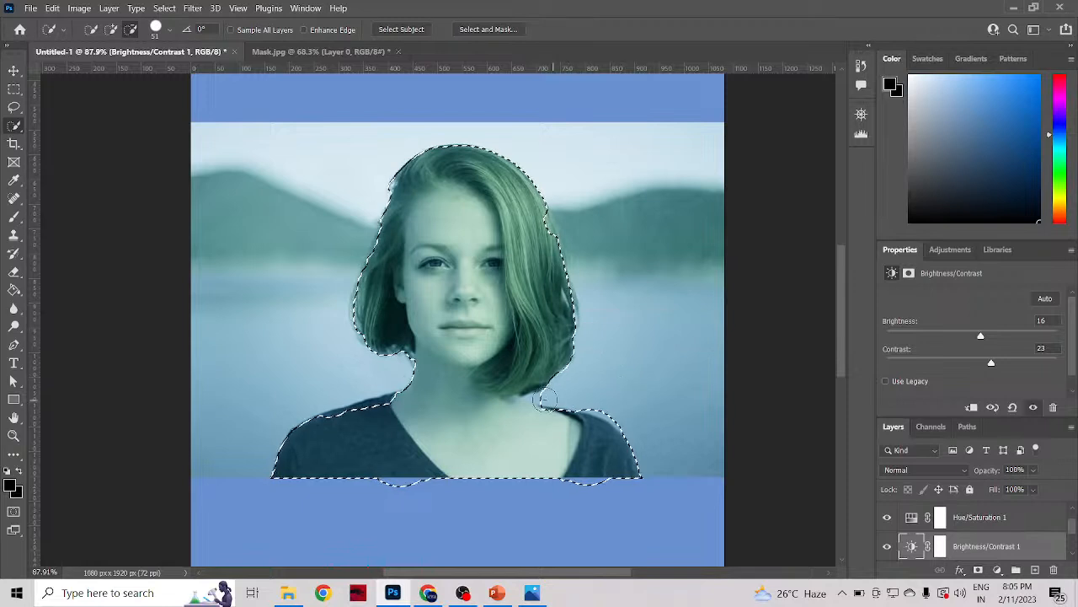
mouse_move(545, 401)
mouse_down()
mouse_move(623, 411)
mouse_move(599, 409)
mouse_move(632, 446)
mouse_up()
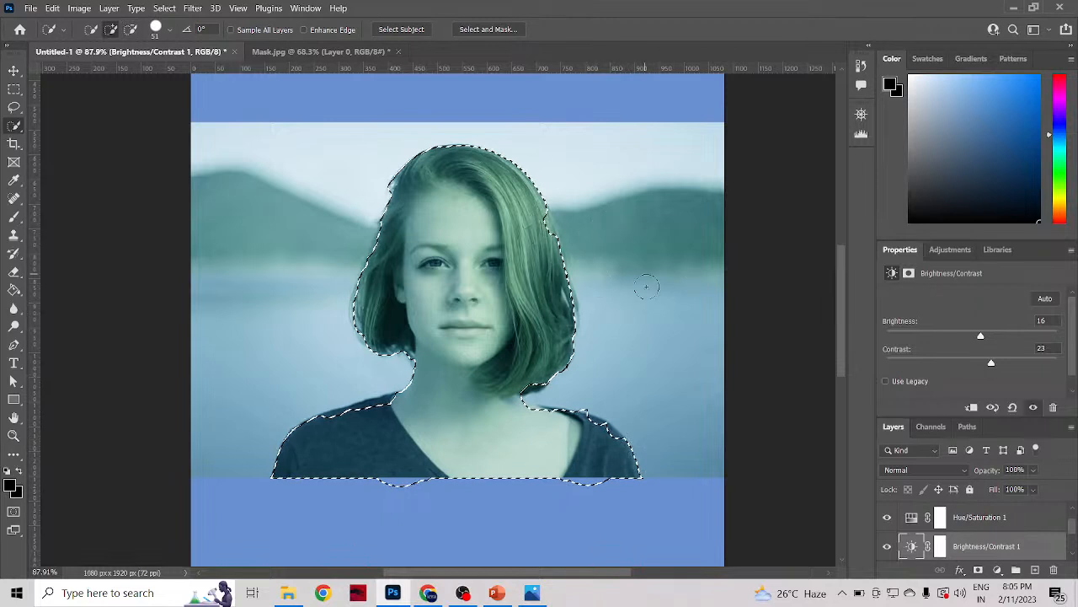
Step: Examine the selection outline up close along the woman's shoulders, neck and hair for inaccurate edges
scroll(628, 304, down, 2)
scroll(628, 304, up, 1)
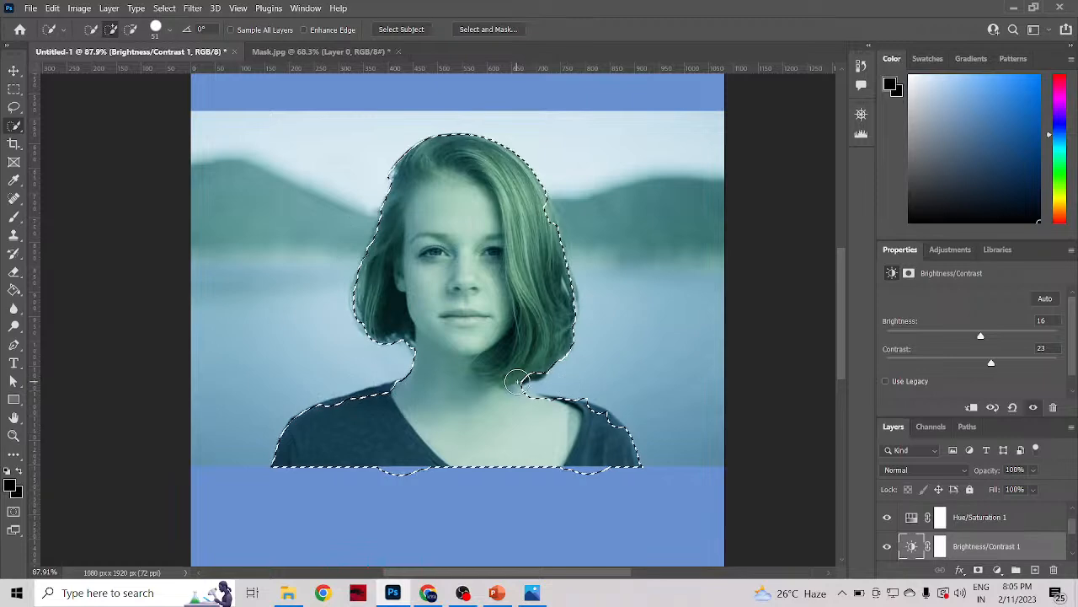
scroll(522, 388, up, 5)
scroll(354, 487, down, 2)
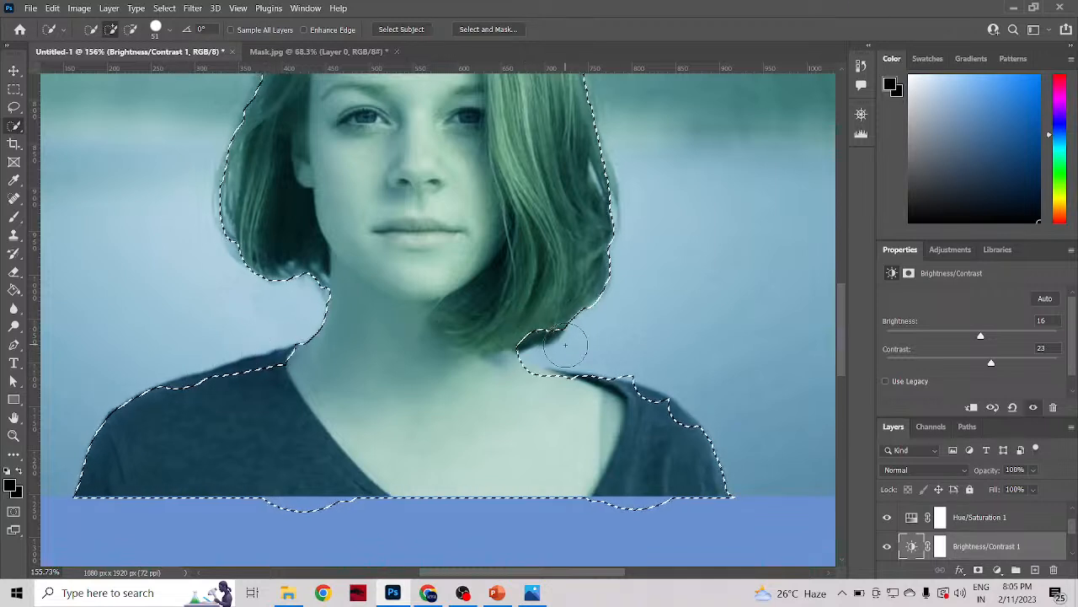
scroll(349, 282, up, 5)
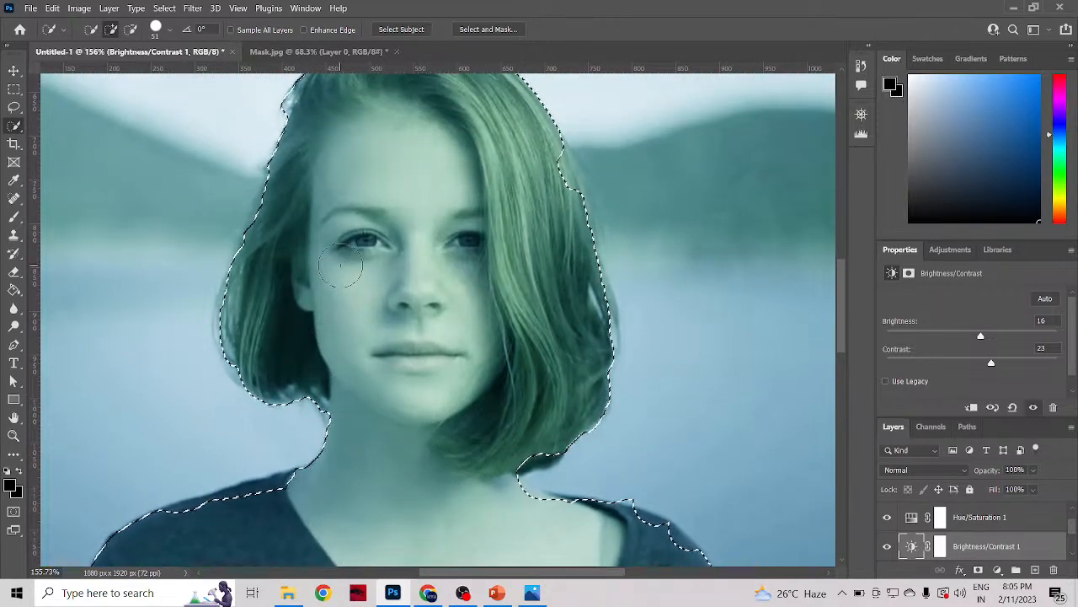
scroll(575, 202, up, 2)
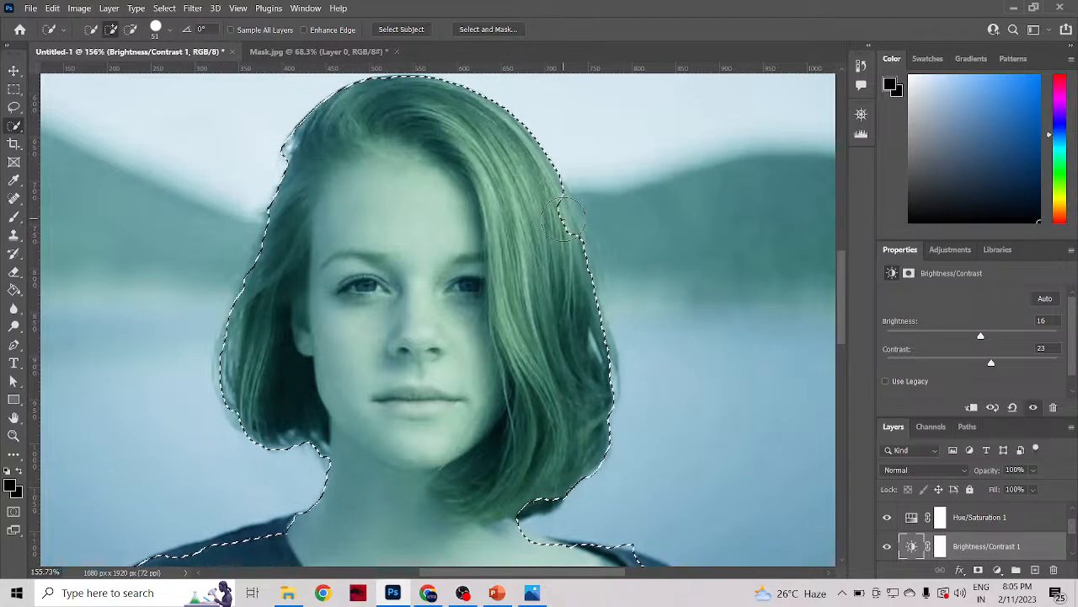
scroll(571, 206, up, 5)
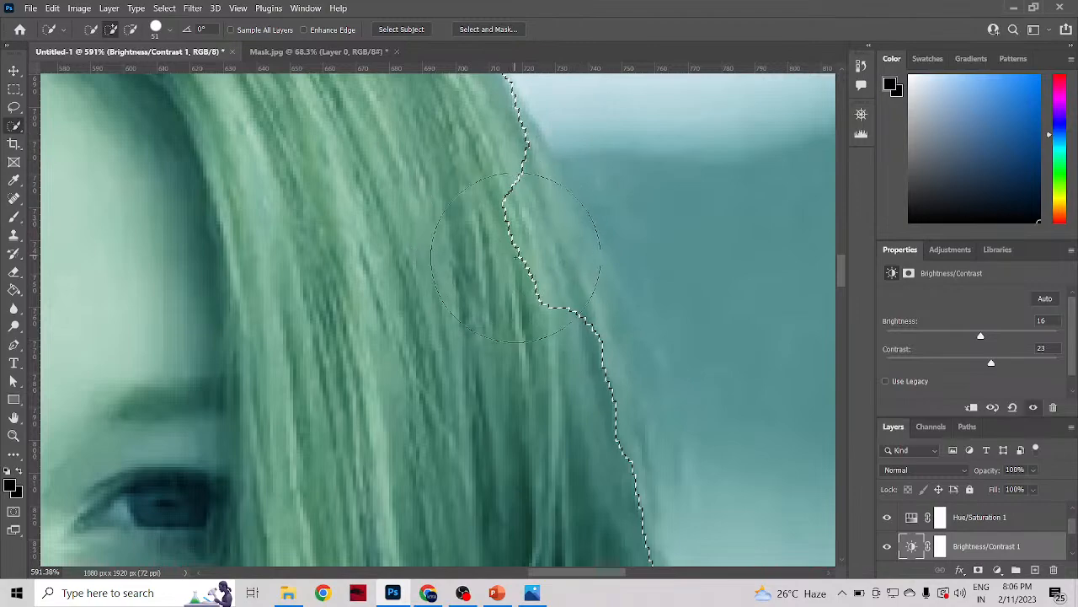
scroll(516, 257, down, 5)
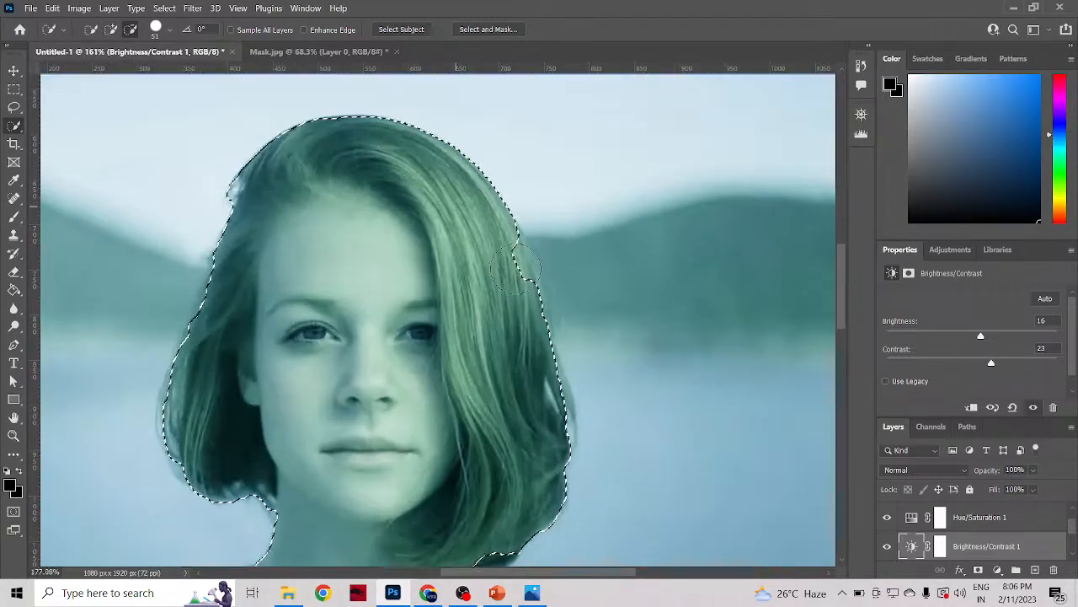
scroll(516, 268, up, 3)
scroll(515, 268, down, 2)
scroll(515, 270, up, 1)
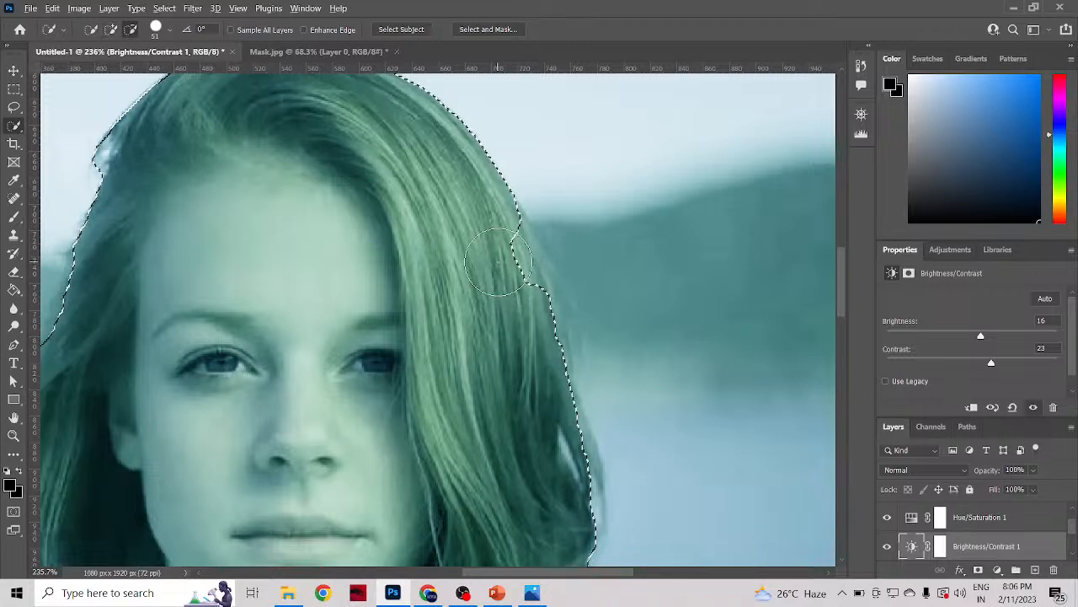
Step: Shrink the Quick Selection brush to 12 px and refine the selection edge of the hair in front of the right-hand hill
alt+right_click(499, 264)
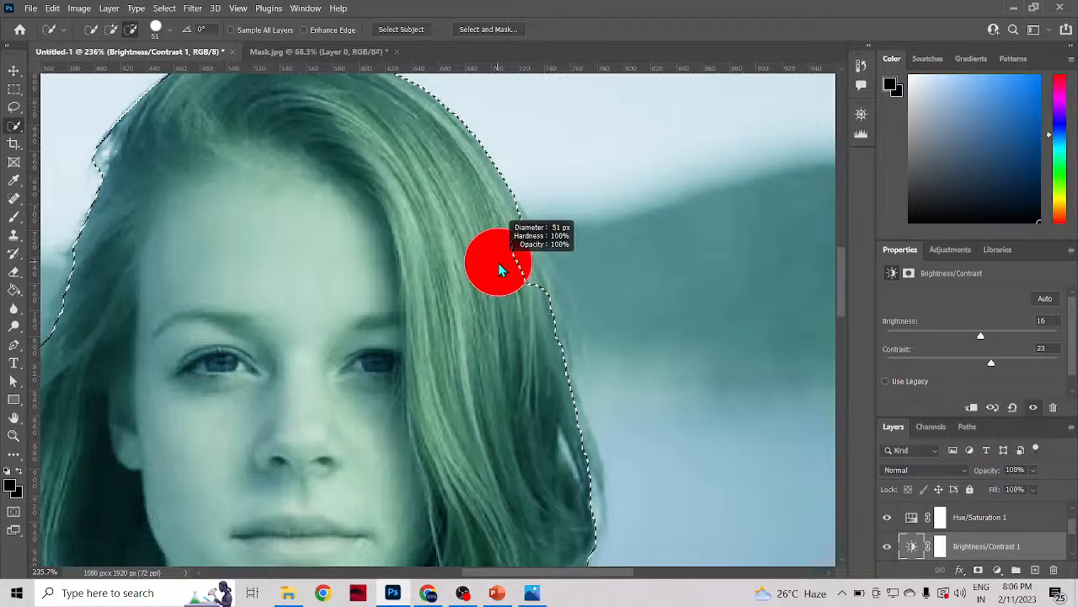
drag(498, 267, 460, 279)
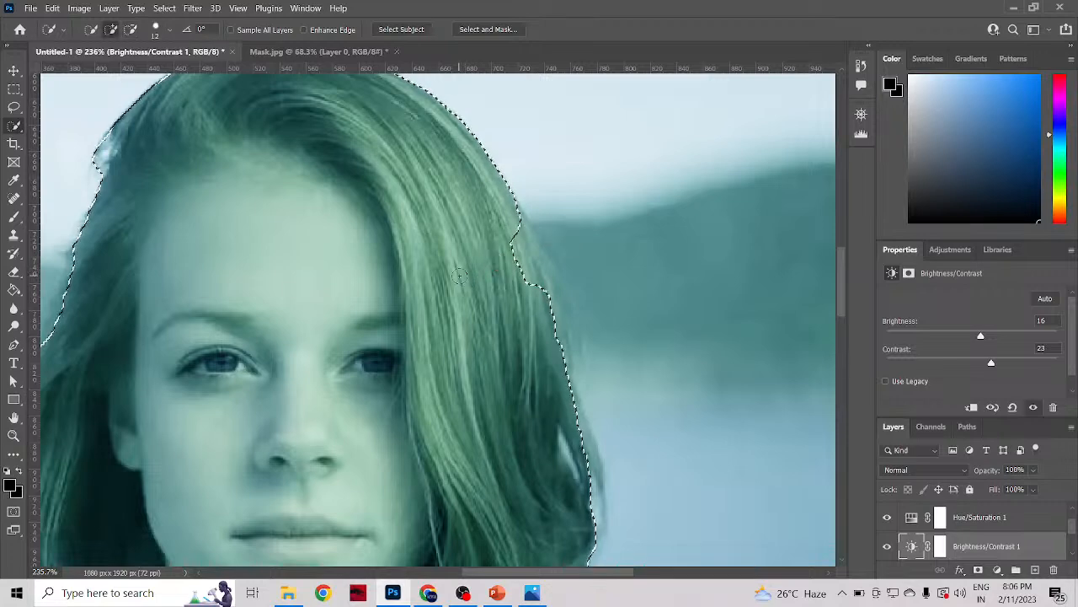
right_click(532, 279)
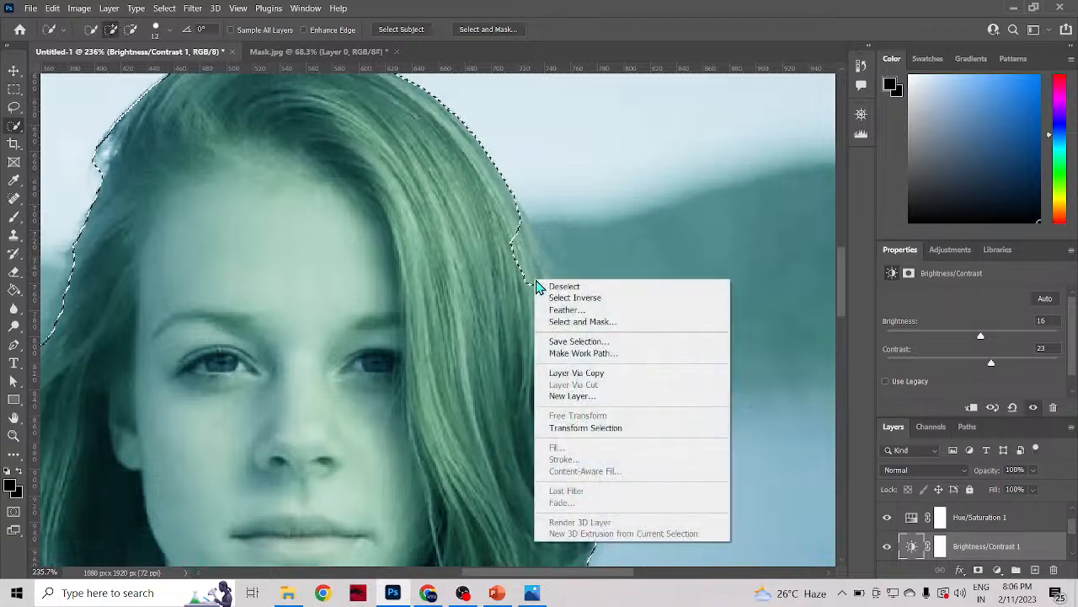
click(524, 244)
drag(509, 226, 519, 257)
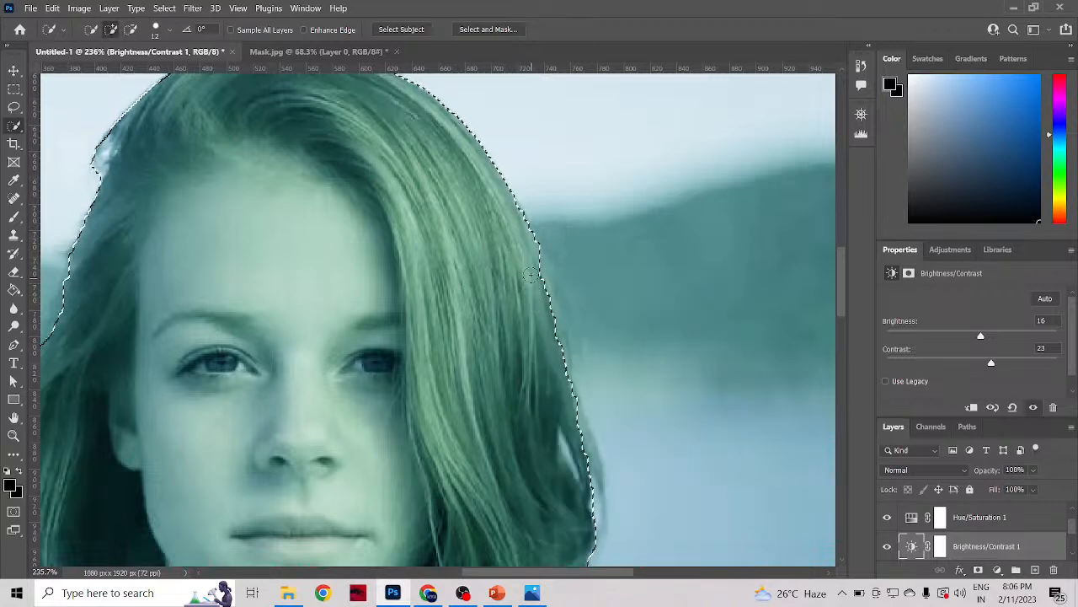
drag(531, 246, 536, 270)
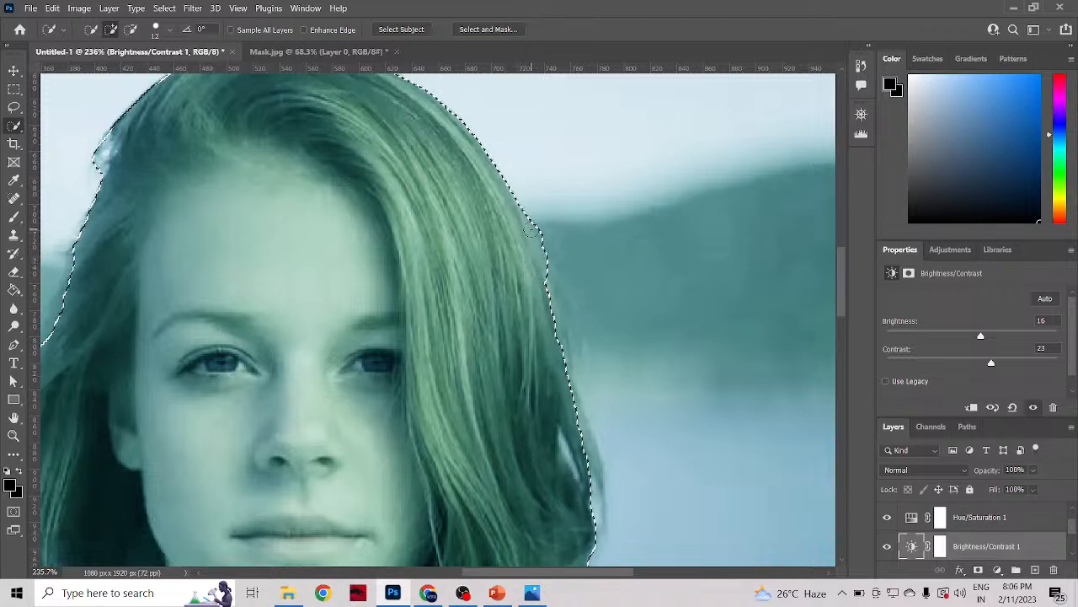
drag(534, 222, 543, 276)
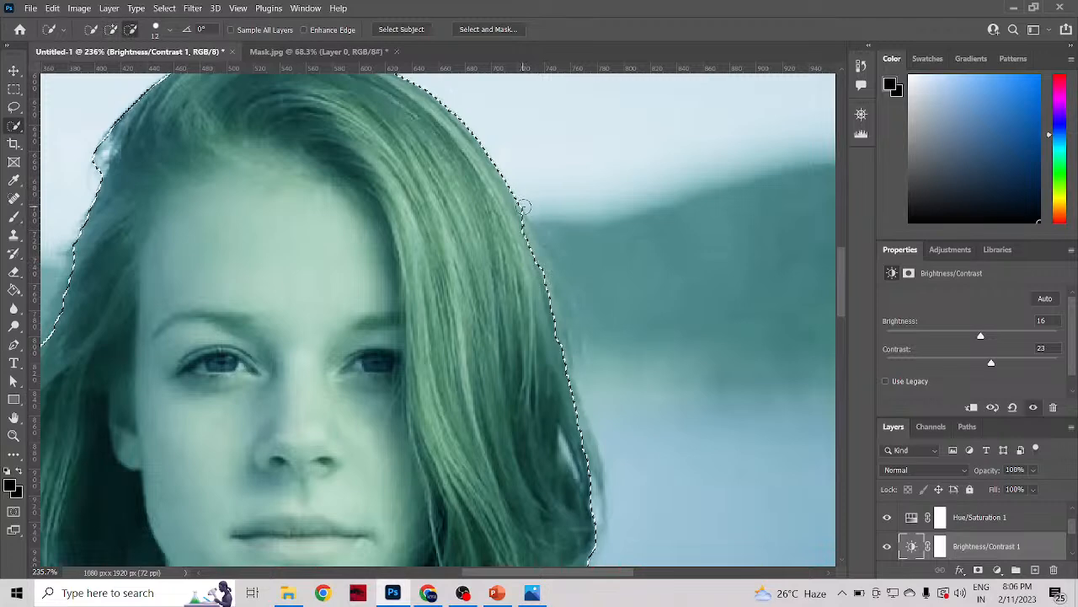
drag(548, 256, 545, 278)
Step: Correct the selection edge along the shirt's shoulder beneath the longer side of the hair with the 12 px brush
scroll(506, 422, down, 8)
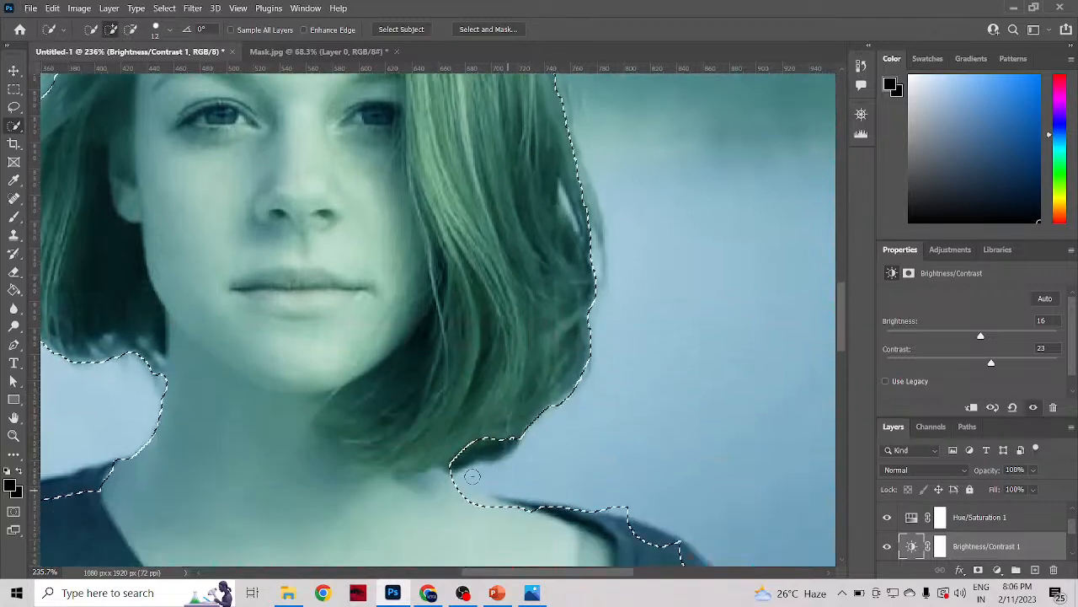
mouse_move(472, 476)
mouse_down()
mouse_move(443, 464)
mouse_move(483, 498)
mouse_move(630, 524)
mouse_up()
scroll(631, 518, down, 3)
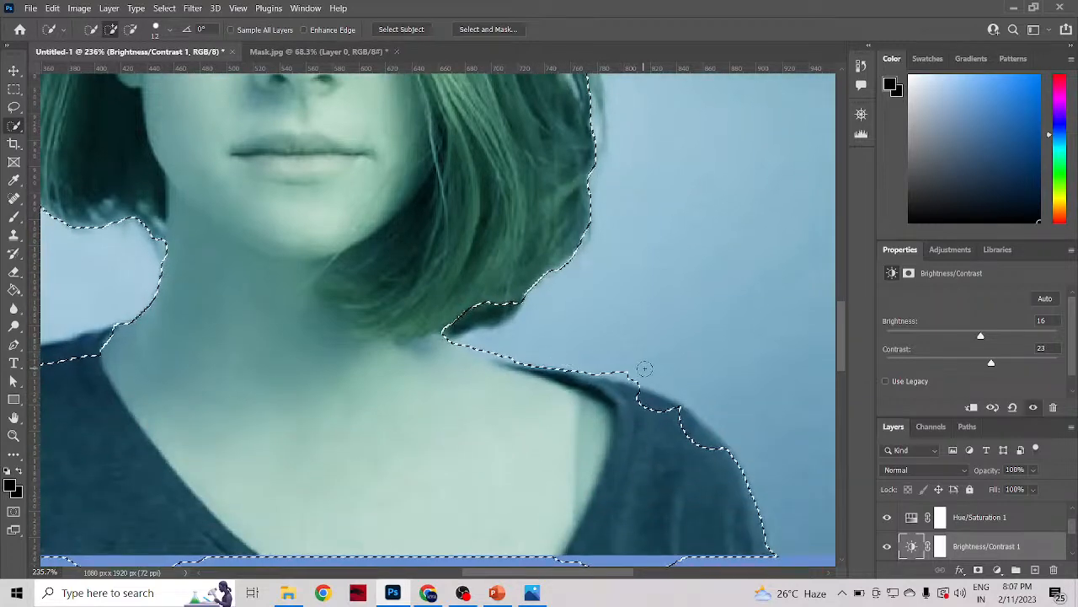
alt+click(618, 373)
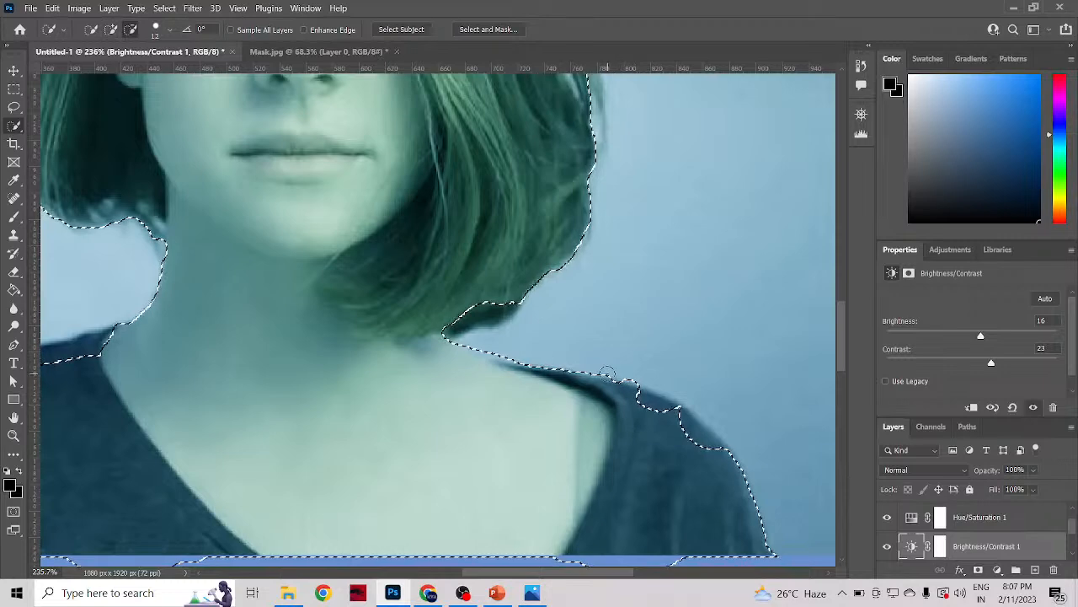
click(632, 379)
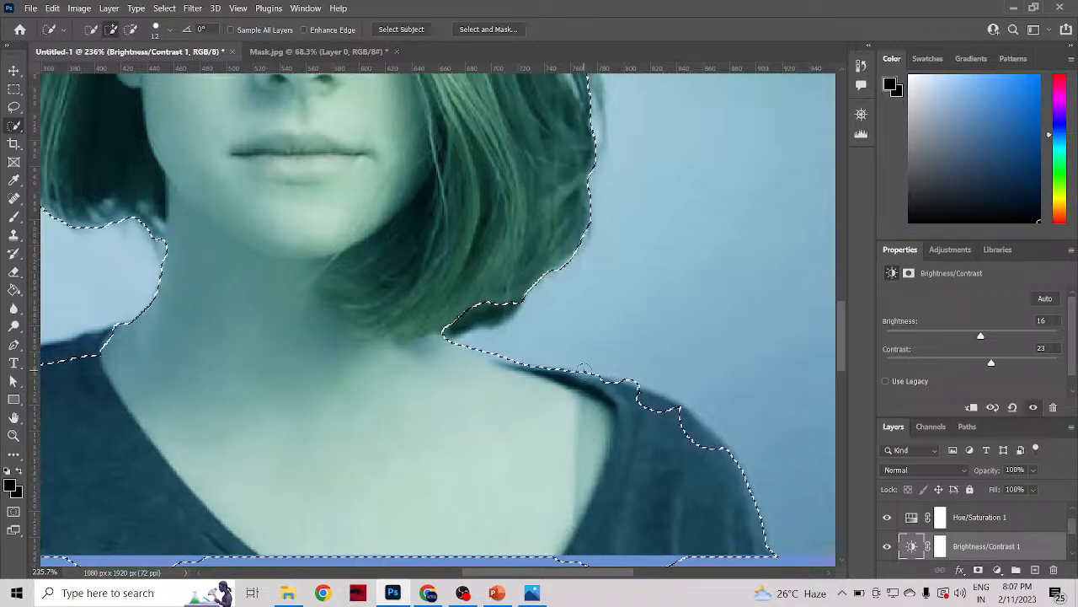
click(665, 394)
scroll(601, 384, up, 8)
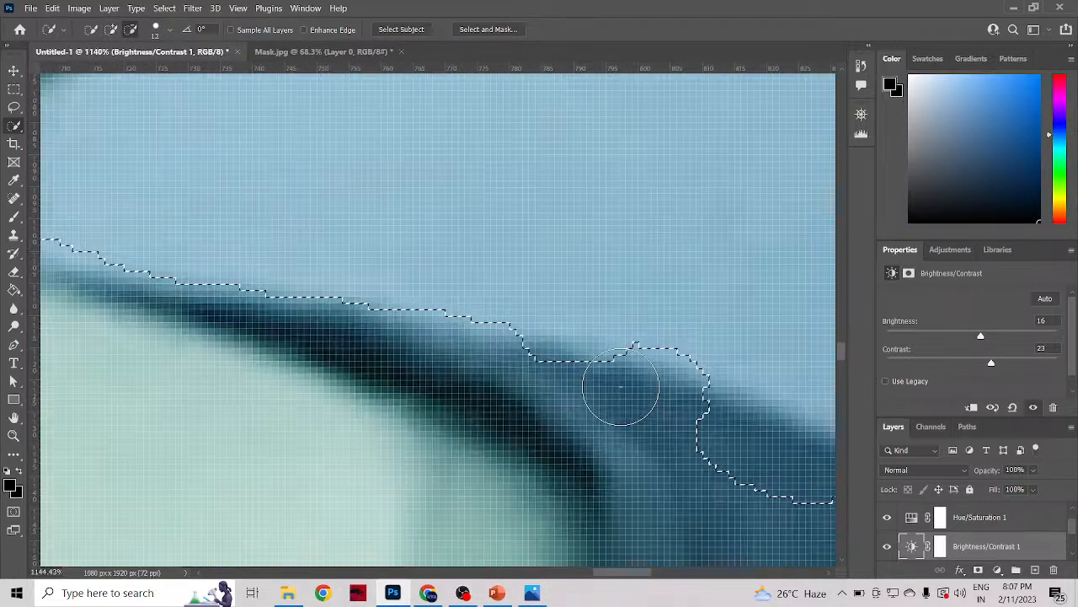
mouse_move(467, 369)
mouse_down()
mouse_move(554, 395)
mouse_move(492, 369)
mouse_move(605, 391)
mouse_move(483, 358)
mouse_up()
scroll(614, 393, down, 4)
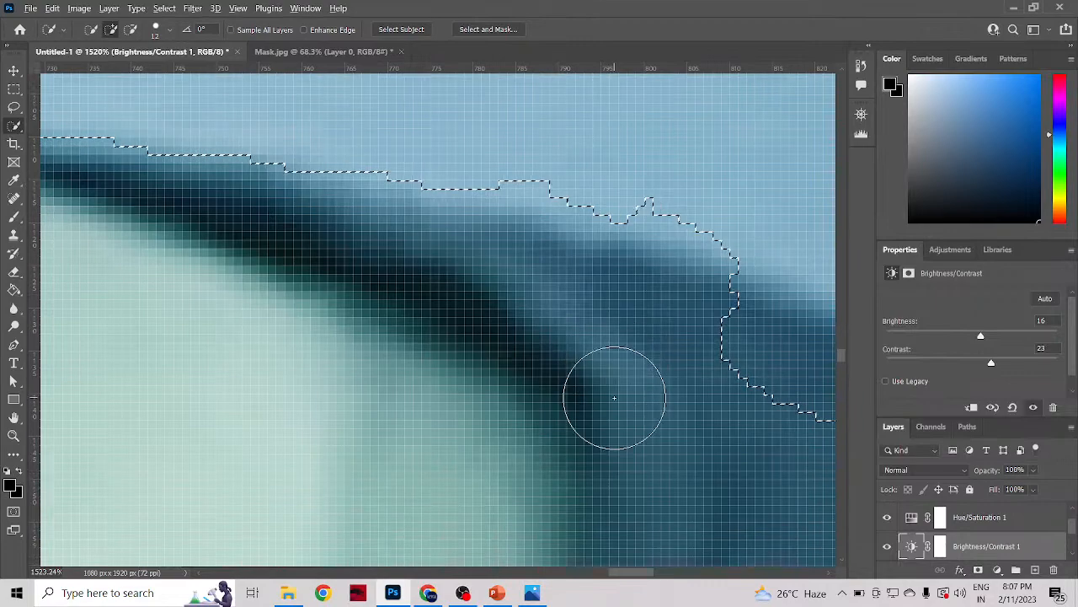
scroll(614, 402, down, 2)
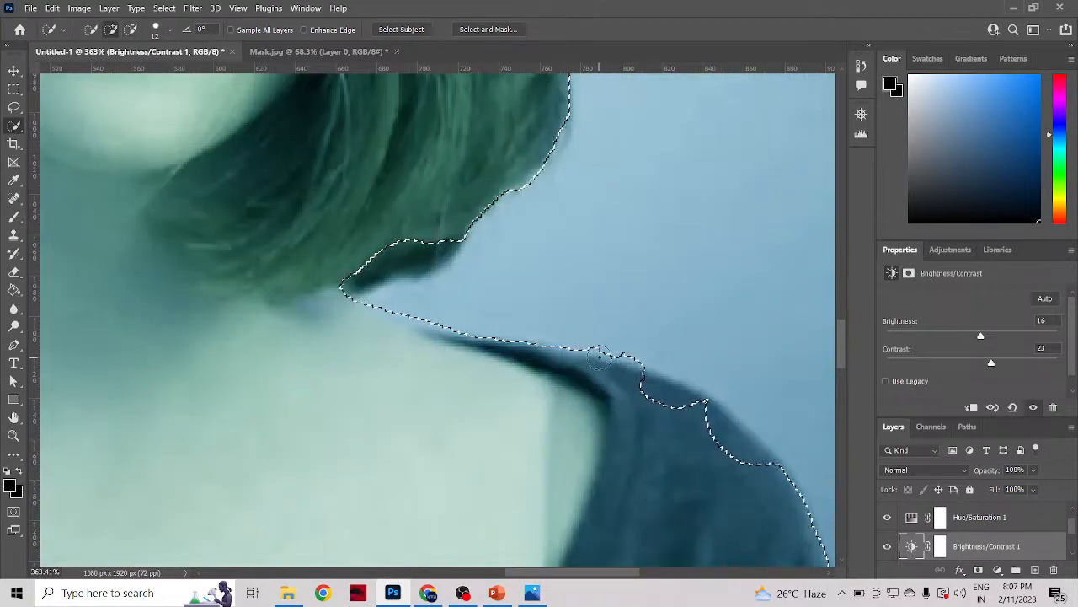
Step: Shrink the Quick Selection brush to 9 px and smooth the selection edge along the upper shirt strap near the neck
scroll(599, 355, up, 1)
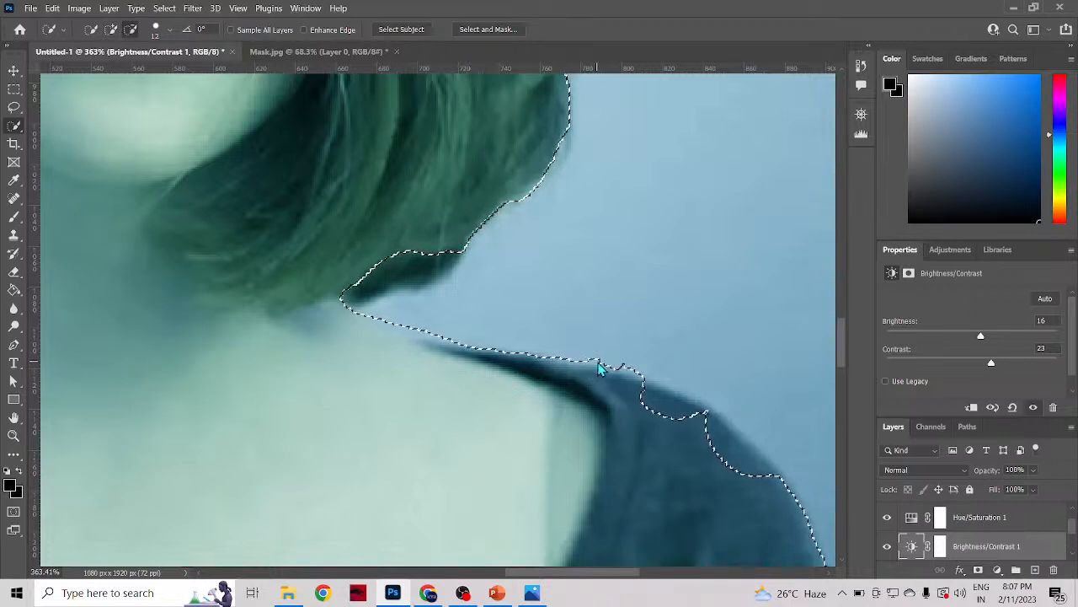
alt+right_click(598, 368)
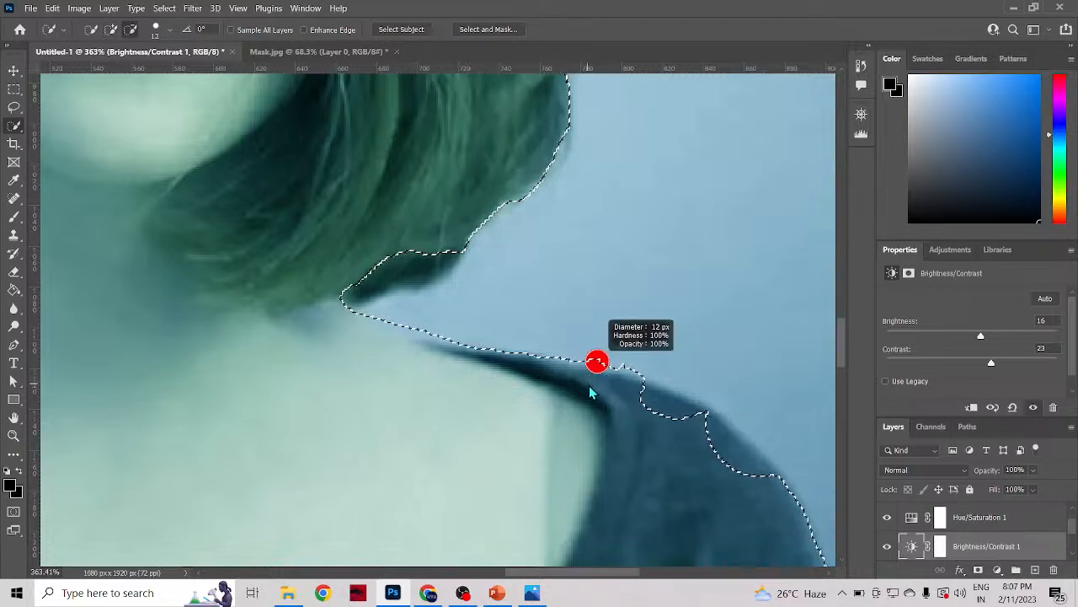
drag(589, 385, 571, 430)
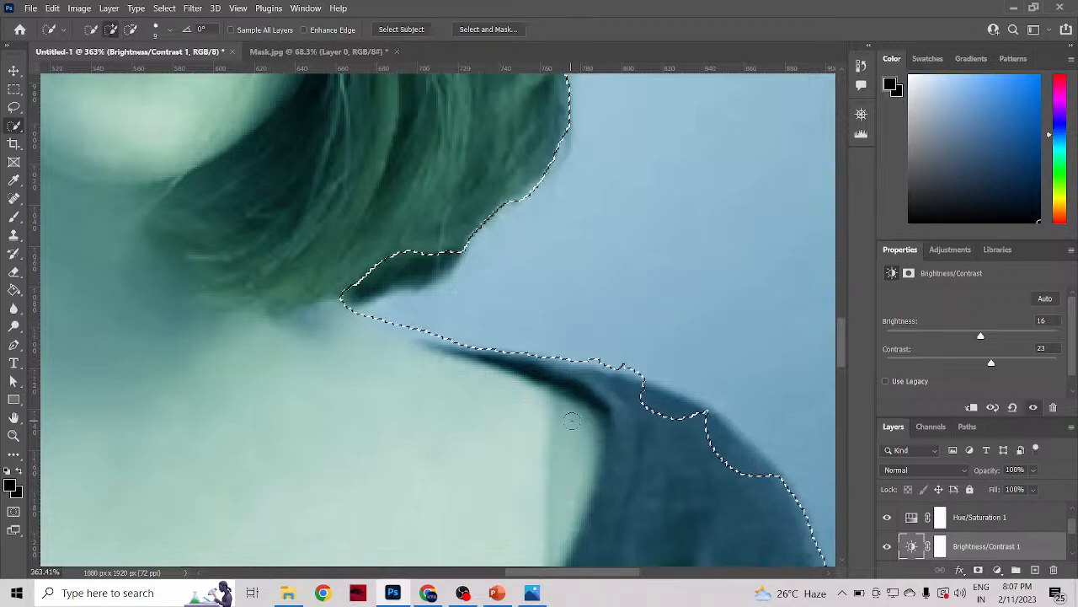
scroll(593, 376, up, 4)
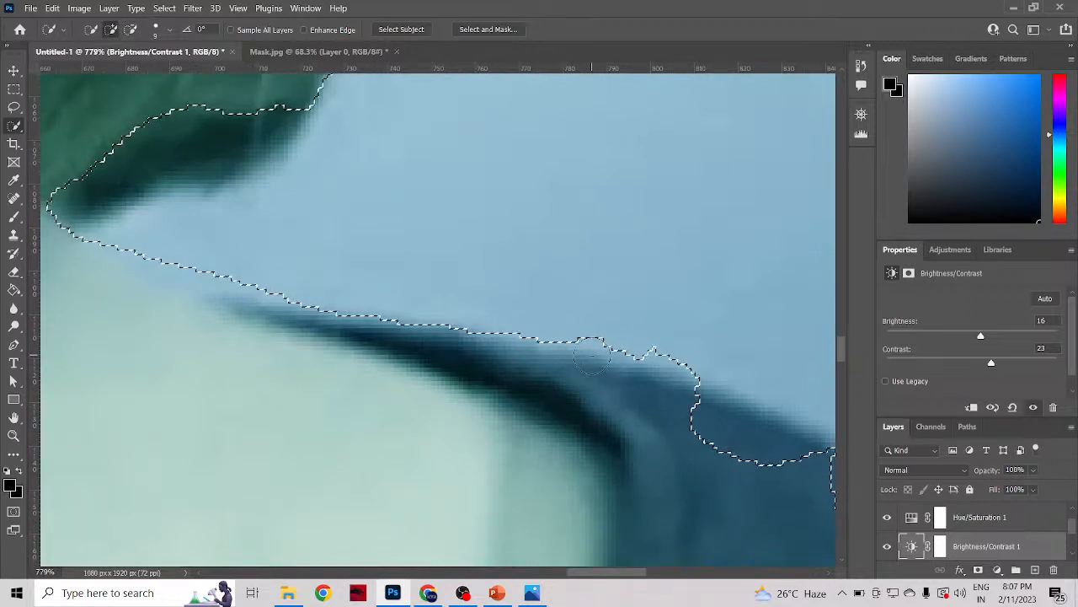
drag(595, 365, 578, 350)
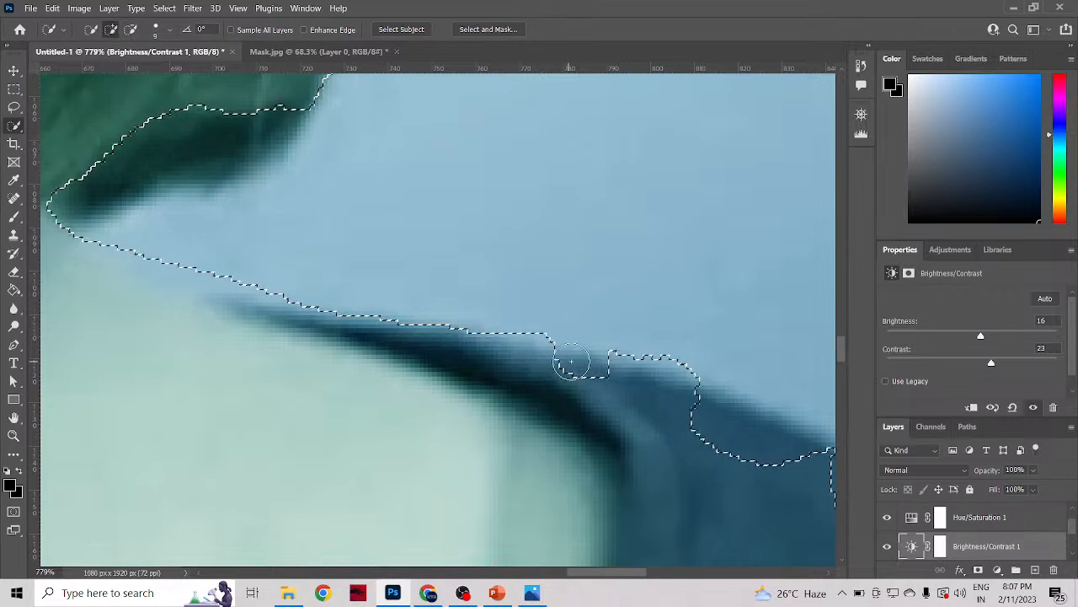
mouse_move(572, 361)
mouse_down()
mouse_move(639, 363)
mouse_move(686, 384)
mouse_move(626, 373)
mouse_move(651, 368)
mouse_move(643, 348)
mouse_move(592, 357)
mouse_move(587, 342)
mouse_move(602, 344)
mouse_move(536, 346)
mouse_move(566, 343)
mouse_move(514, 332)
mouse_move(556, 339)
mouse_up()
key(alt)
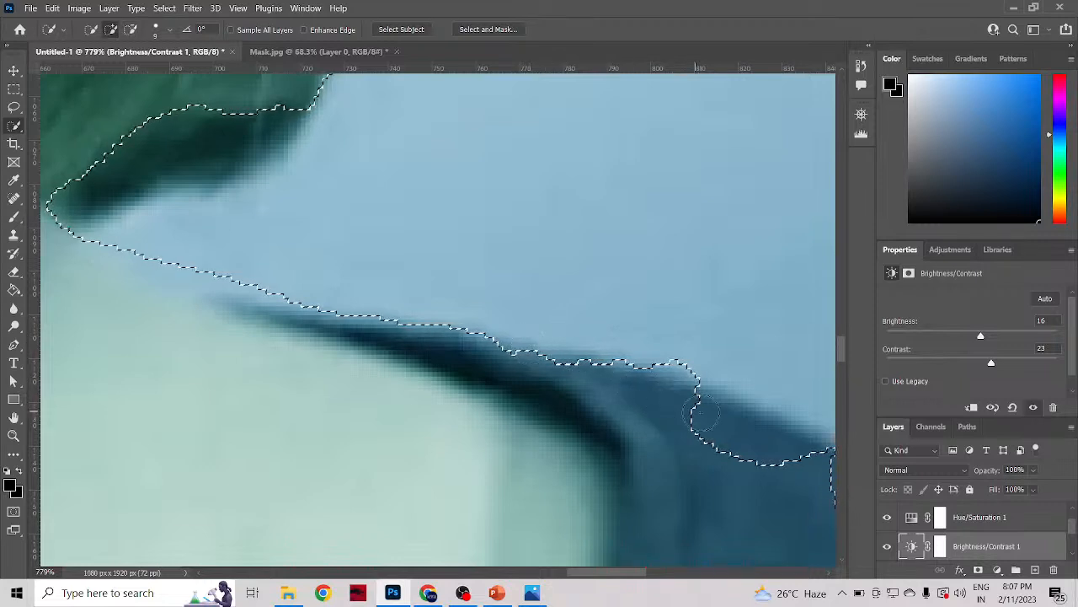
Step: Shrink the Quick Selection brush to 5 px and smooth the selection edge along the thin upper part of the shirt strap
drag(674, 373, 685, 385)
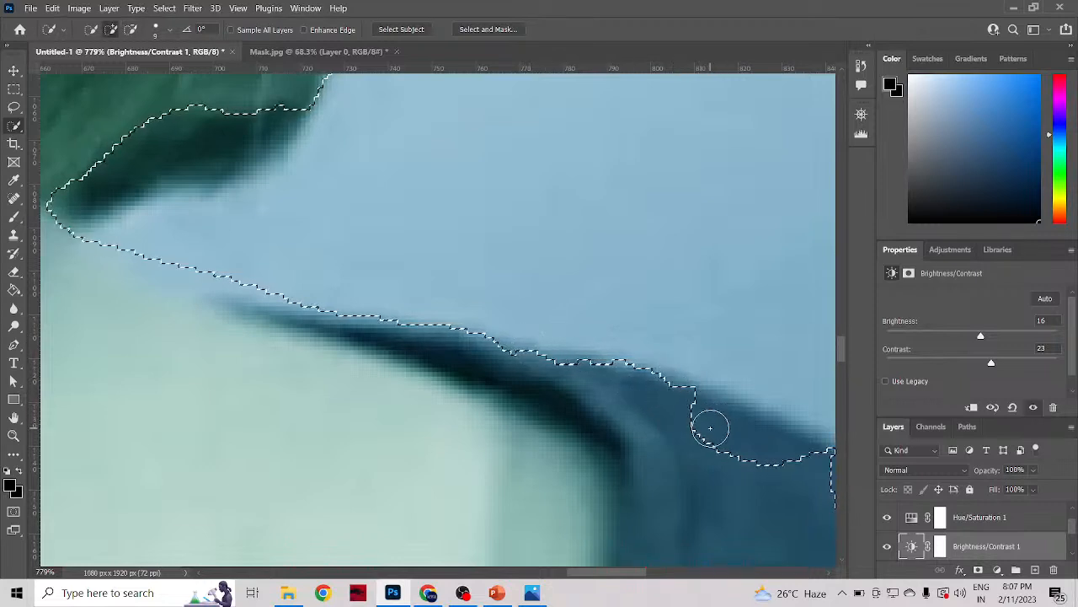
scroll(646, 395, down, 5)
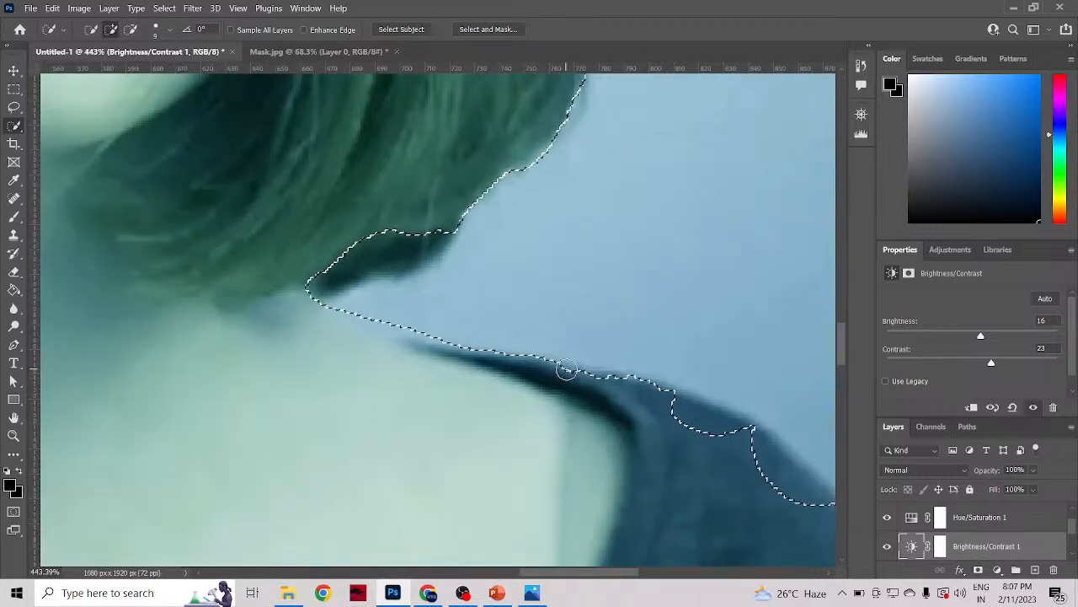
alt+right_click(574, 375)
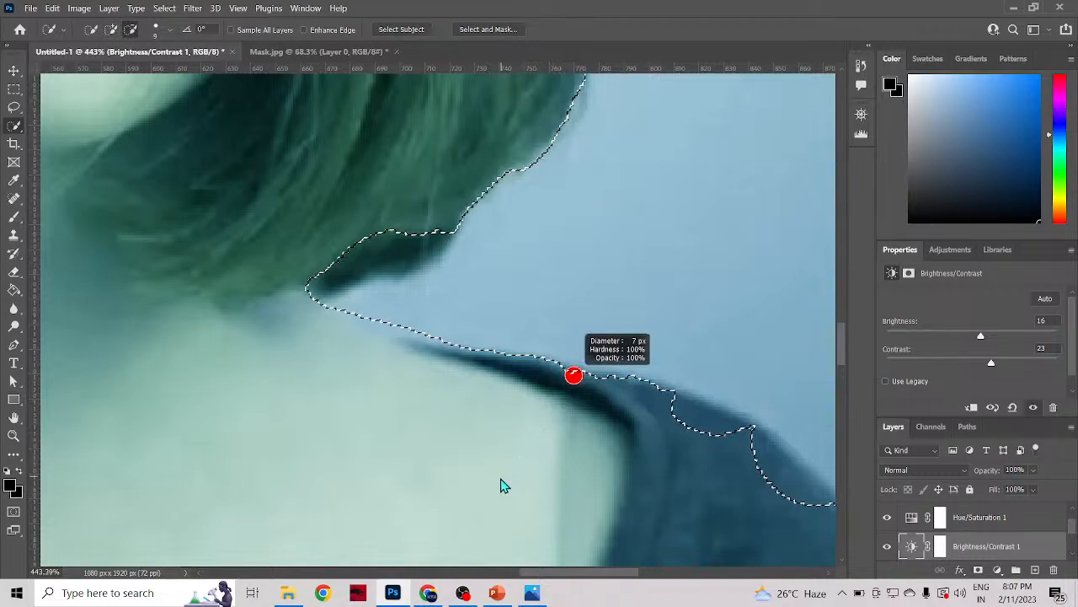
drag(502, 478, 472, 506)
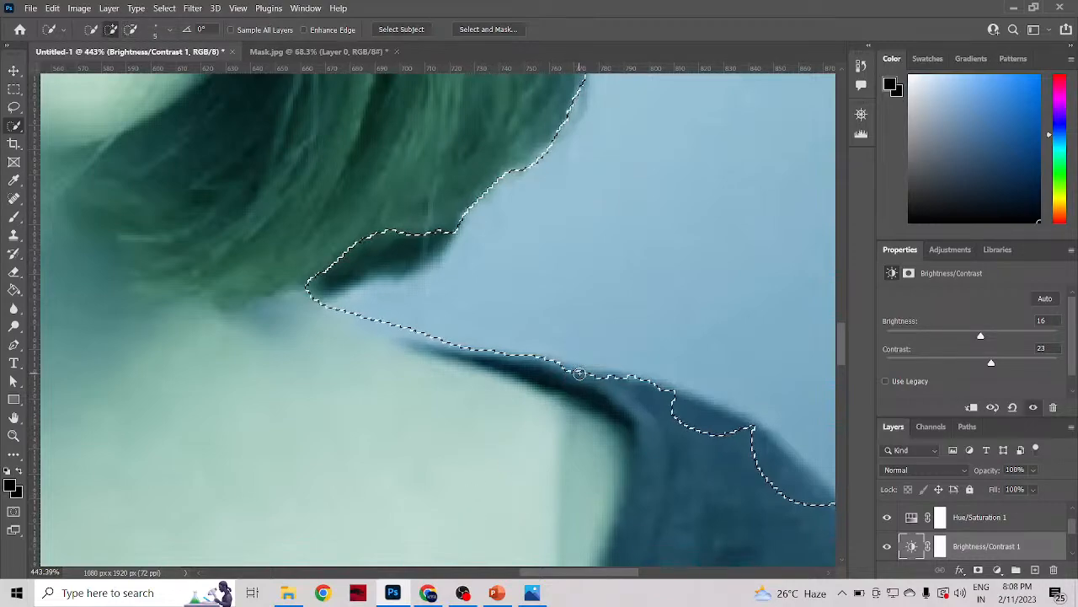
scroll(579, 373, up, 5)
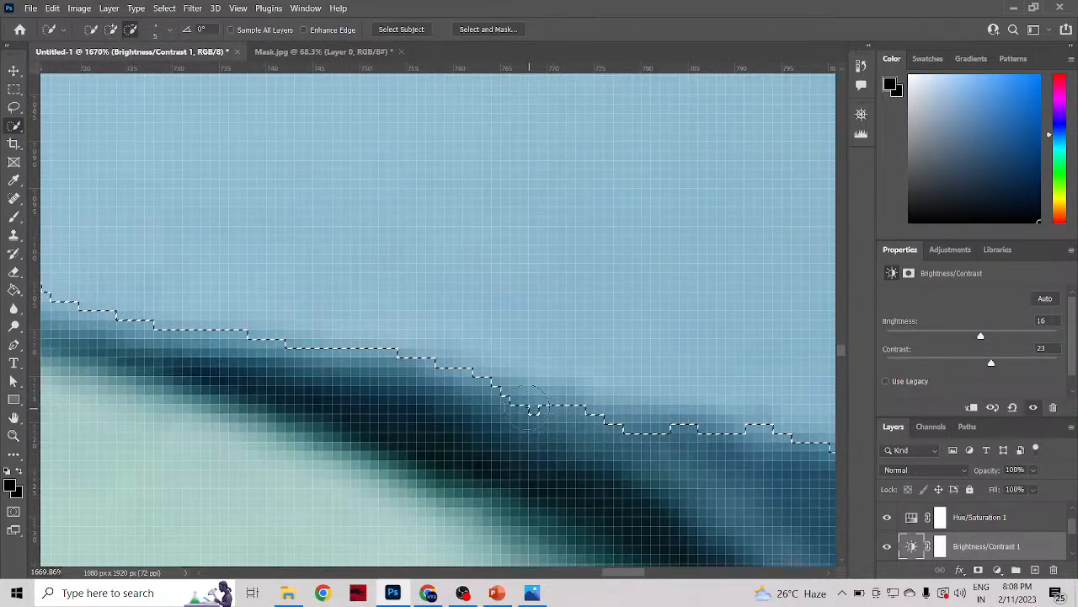
mouse_move(529, 407)
mouse_down()
mouse_move(498, 407)
mouse_move(548, 402)
mouse_up()
scroll(663, 444, down, 4)
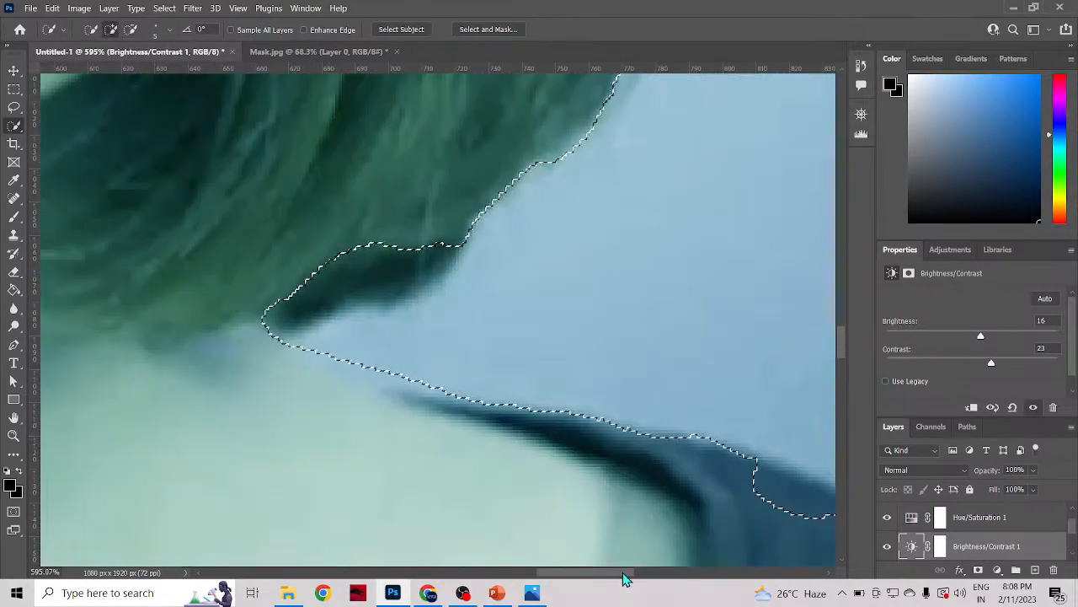
Step: Even out the bumps in the selection edge where the shirt strap widens into the shoulder, using the 5 px brush
click(648, 574)
drag(681, 577, 588, 570)
scroll(462, 427, down, 1)
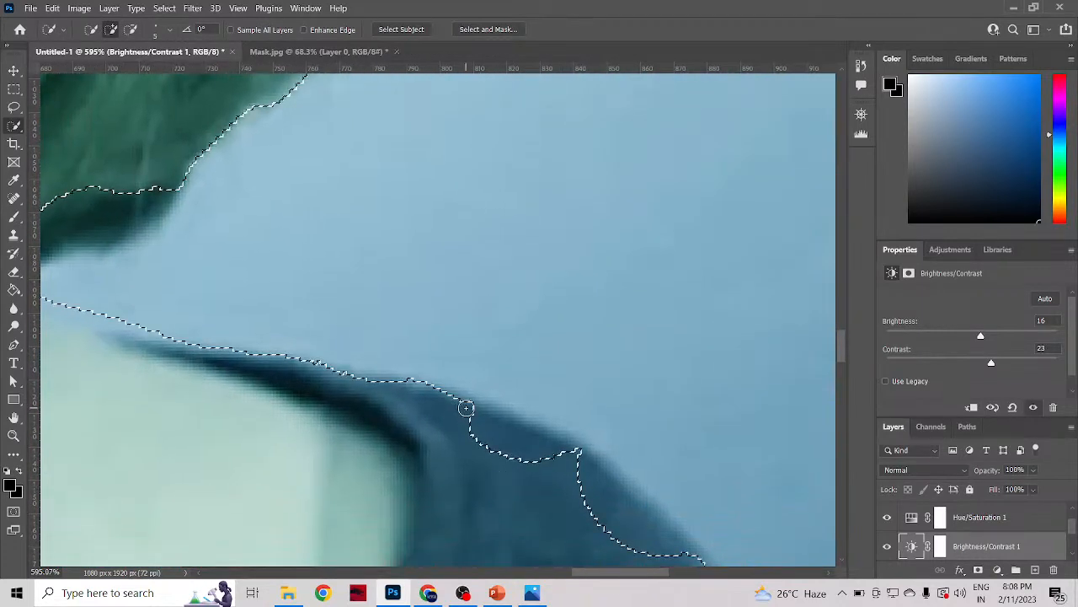
click(467, 406)
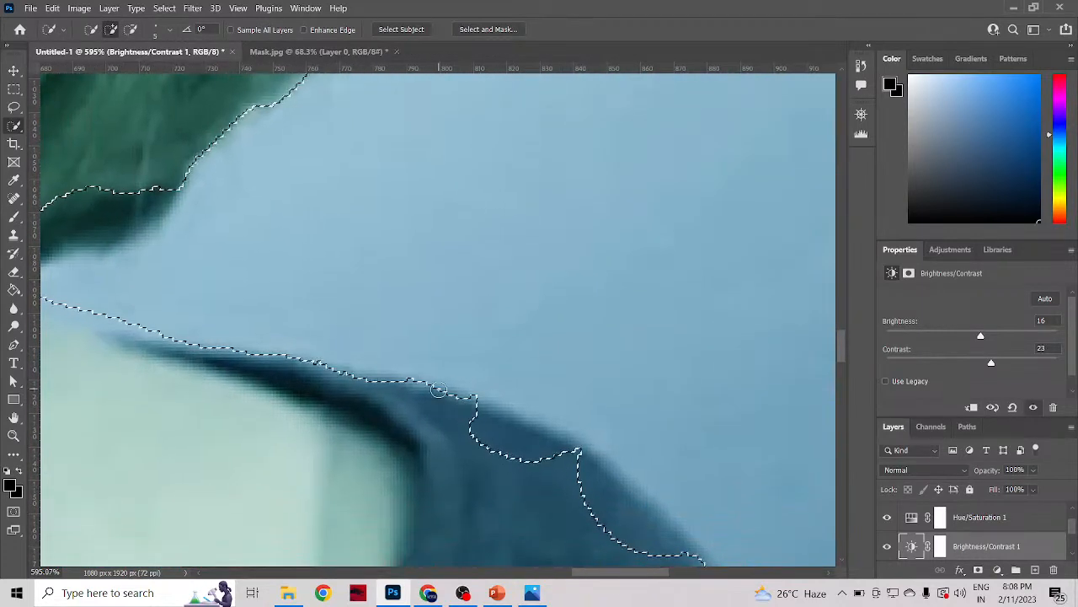
click(399, 377)
click(368, 379)
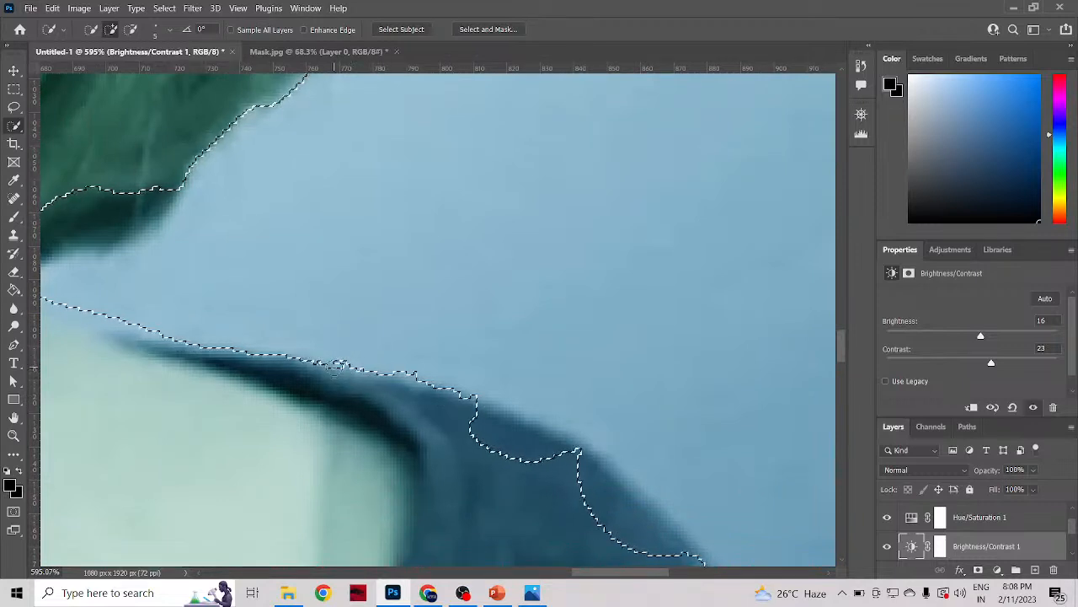
alt+click(340, 368)
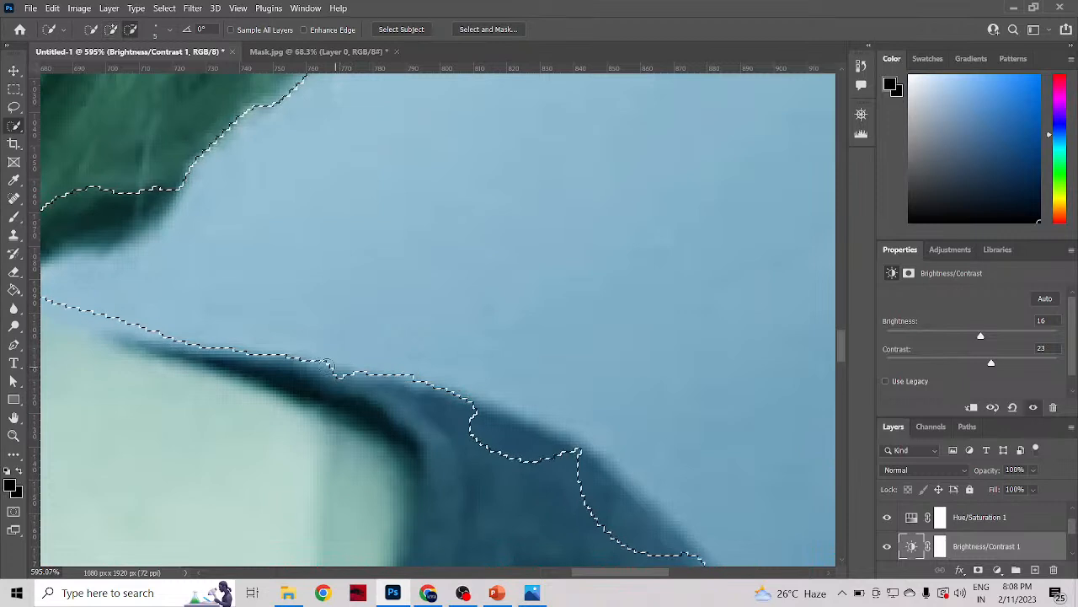
click(324, 363)
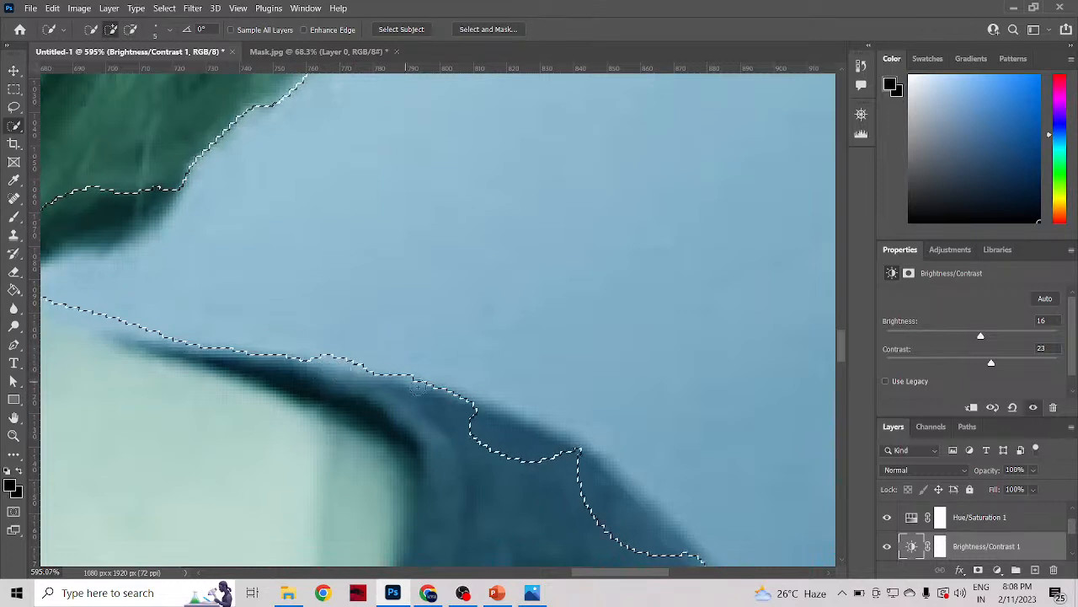
key(alt)
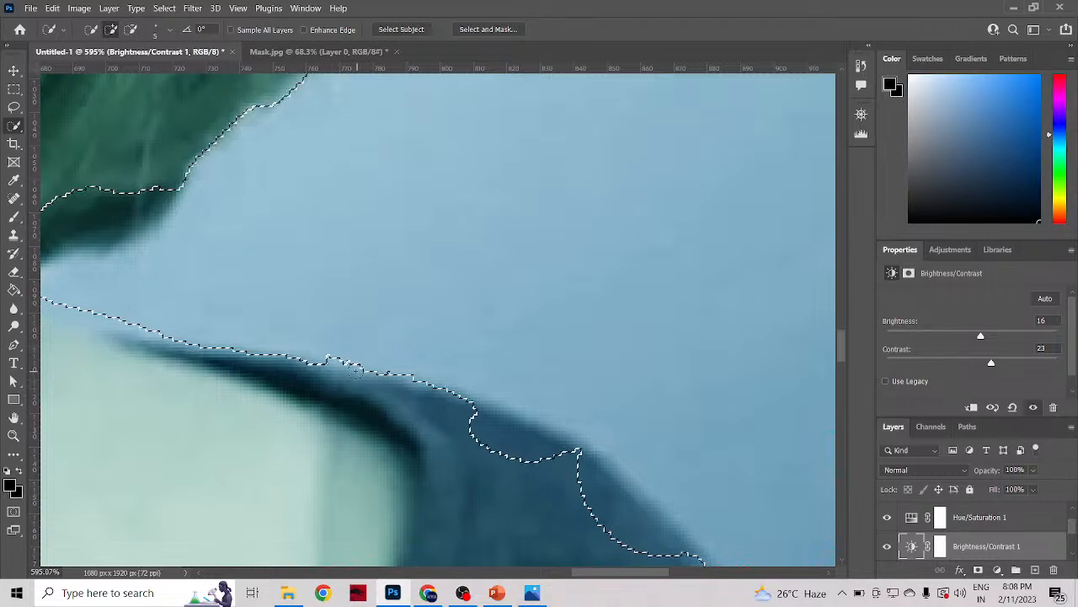
Step: Add the missed outer part of the shirt's shoulder to the selection
mouse_move(505, 418)
mouse_down()
mouse_move(454, 427)
mouse_move(486, 427)
mouse_move(486, 418)
mouse_move(527, 436)
mouse_move(480, 406)
mouse_move(559, 446)
mouse_move(579, 472)
mouse_move(504, 446)
mouse_move(544, 481)
mouse_up()
scroll(548, 482, down, 5)
scroll(548, 481, down, 5)
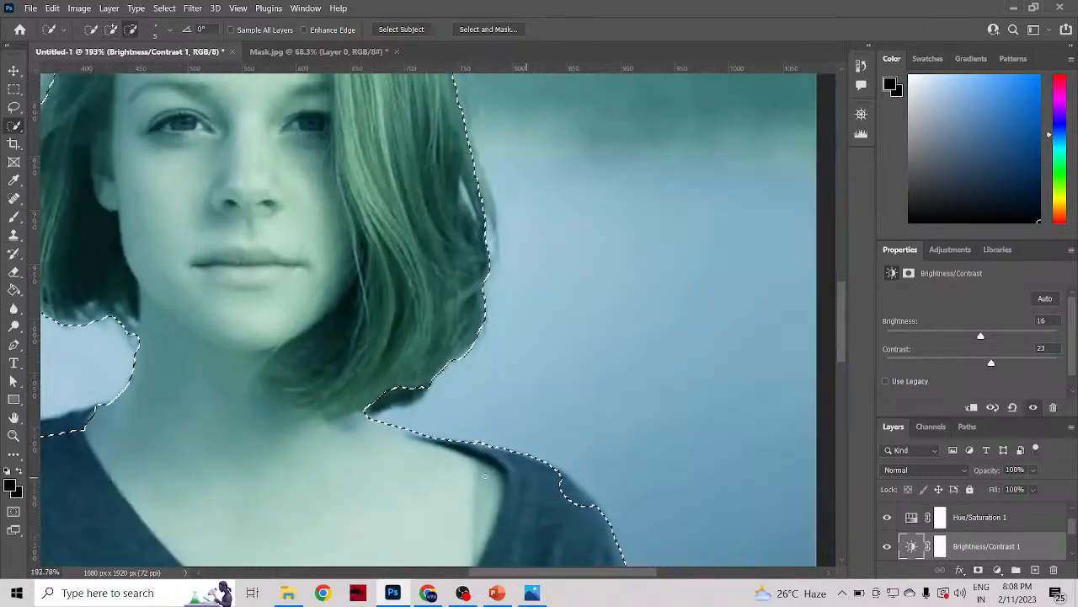
scroll(514, 487, down, 2)
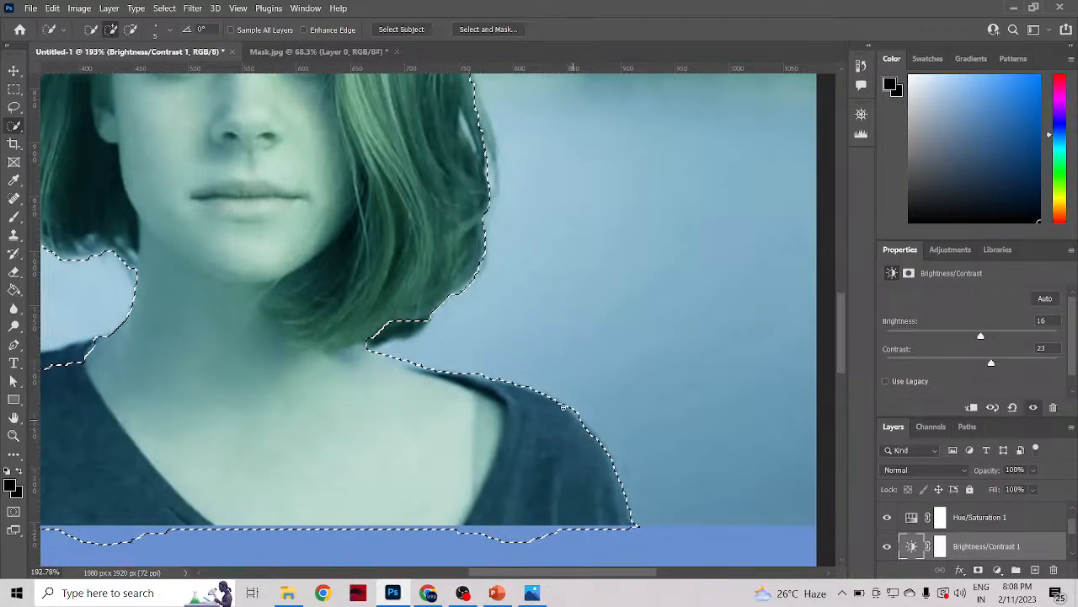
Step: Refine the selection edge along the outer curve of the shirt's shoulder with the 5 px brush
scroll(574, 421, up, 6)
scroll(574, 422, up, 2)
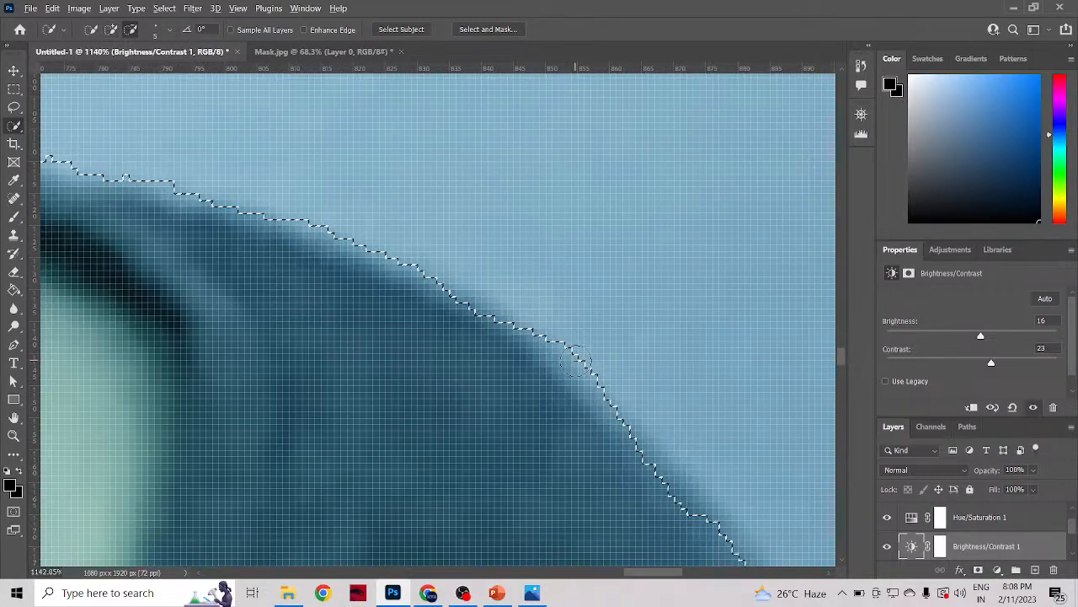
alt+click(576, 365)
scroll(600, 390, down, 7)
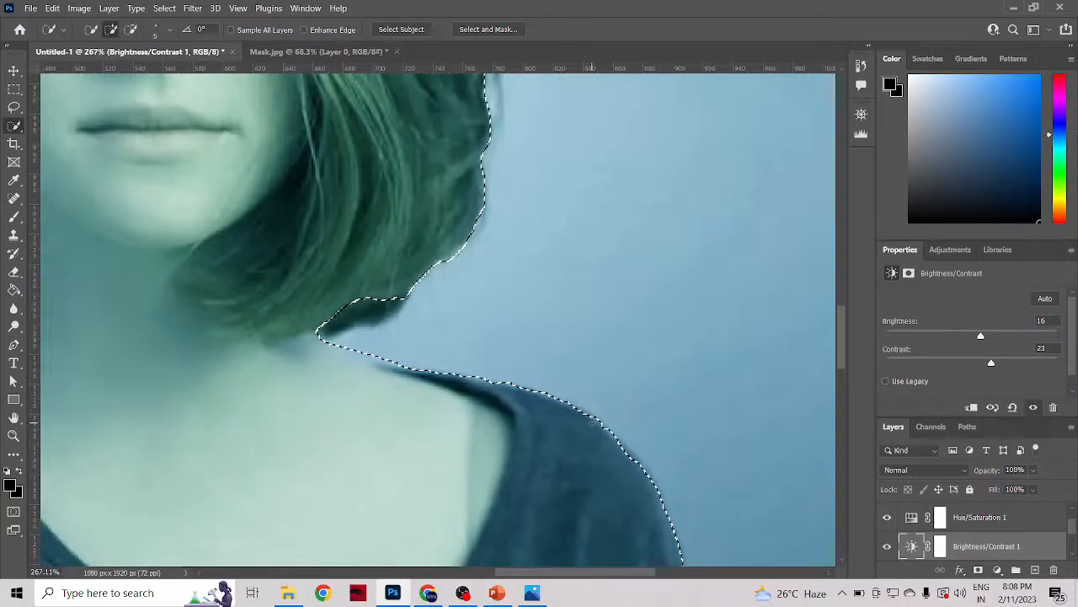
drag(592, 424, 600, 430)
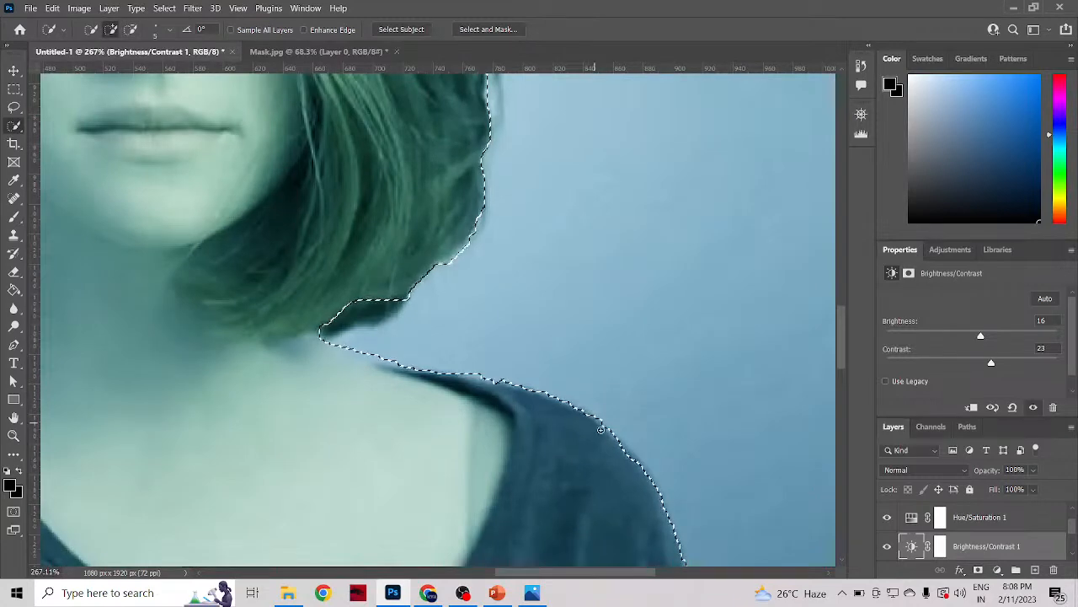
scroll(643, 492, down, 3)
scroll(644, 487, down, 2)
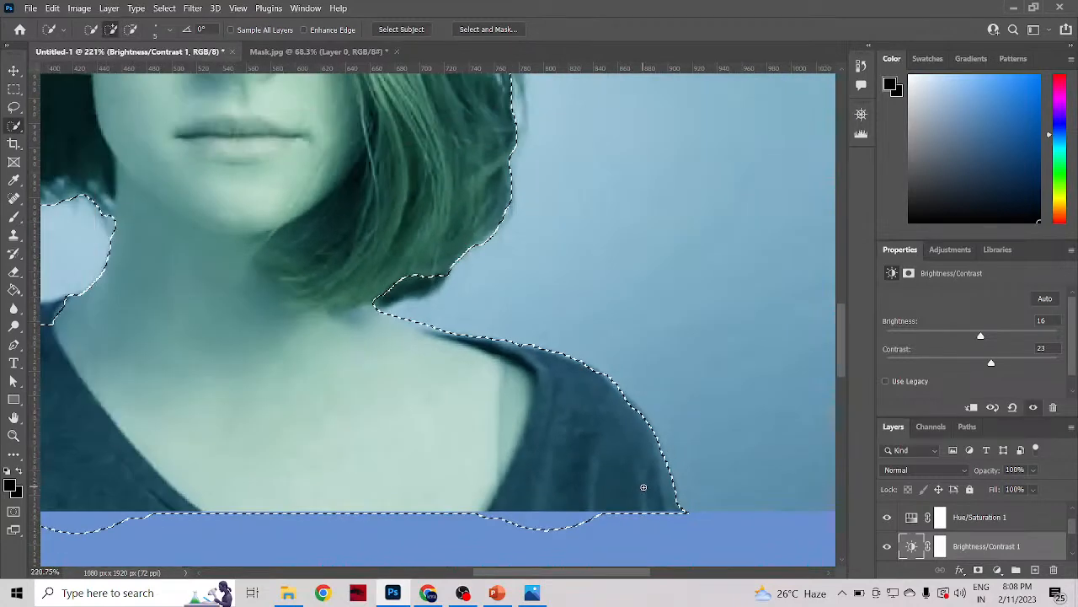
Step: Subtract the selection bulge that spills onto the blue area below the shirt, following the photo's lower edge
scroll(600, 512, up, 7)
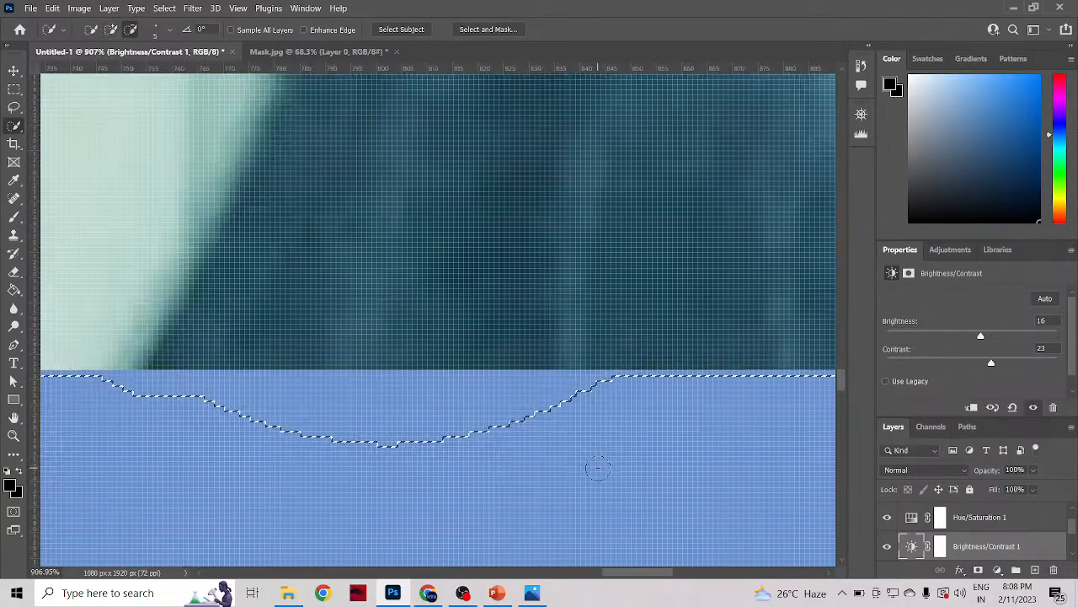
scroll(689, 385, down, 4)
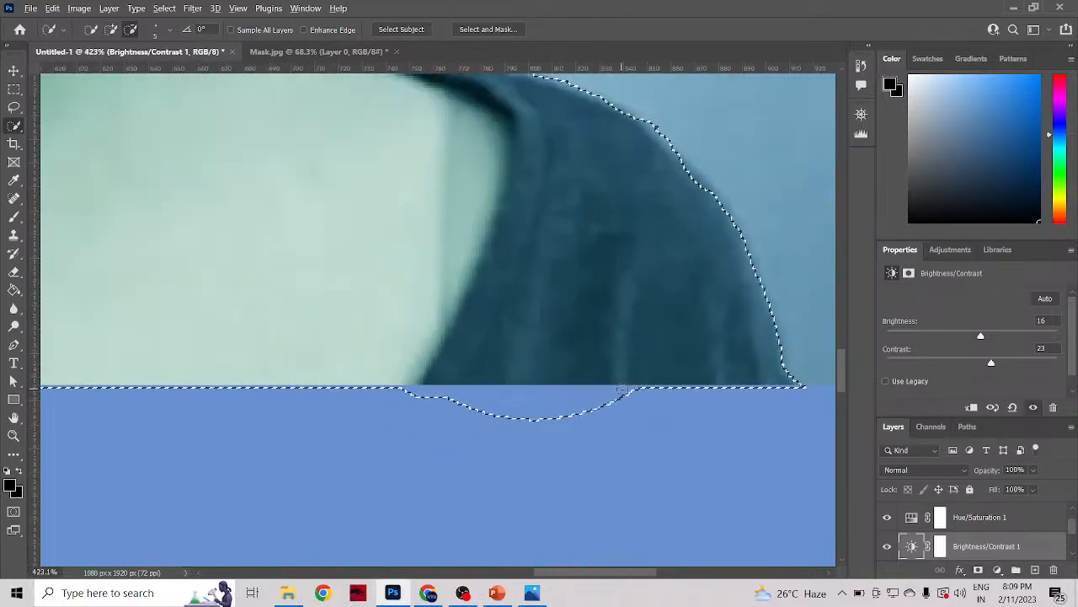
drag(623, 388, 618, 390)
mouse_move(526, 393)
mouse_down()
mouse_move(375, 393)
mouse_move(562, 400)
mouse_up()
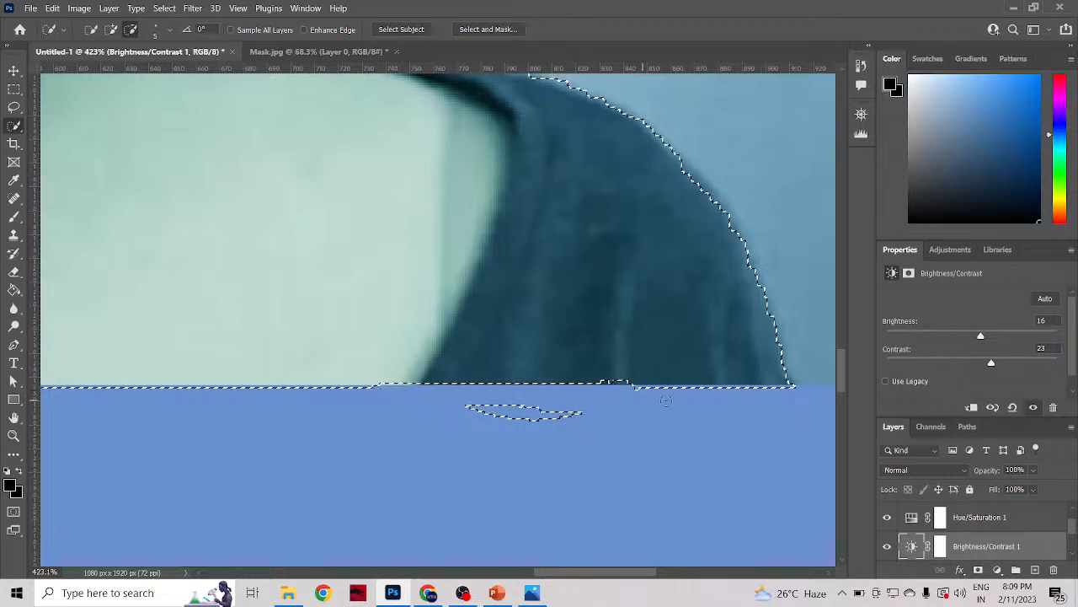
drag(785, 390, 651, 389)
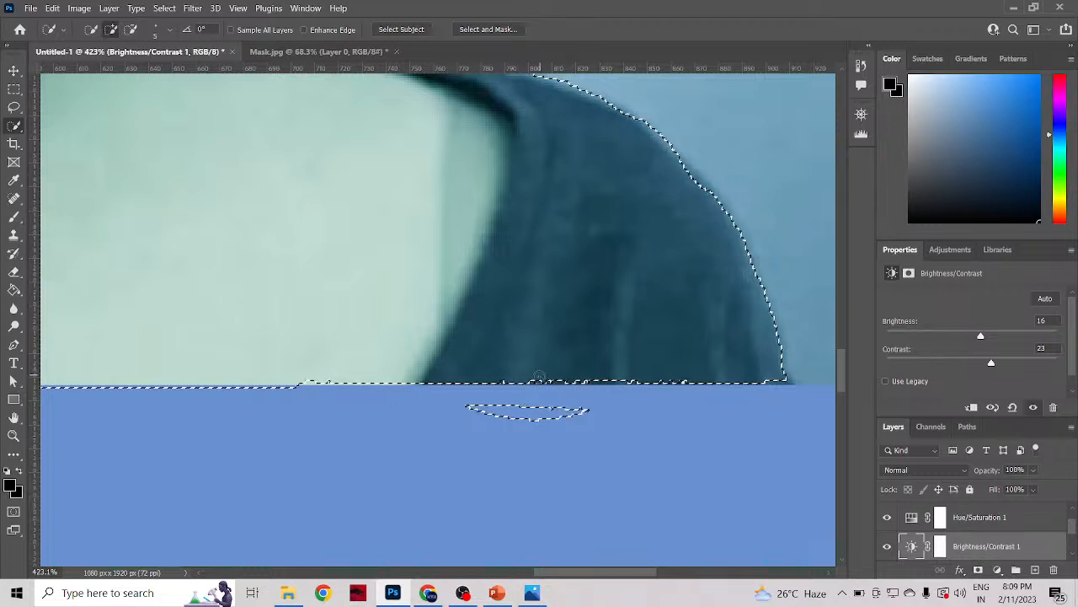
drag(536, 385, 594, 388)
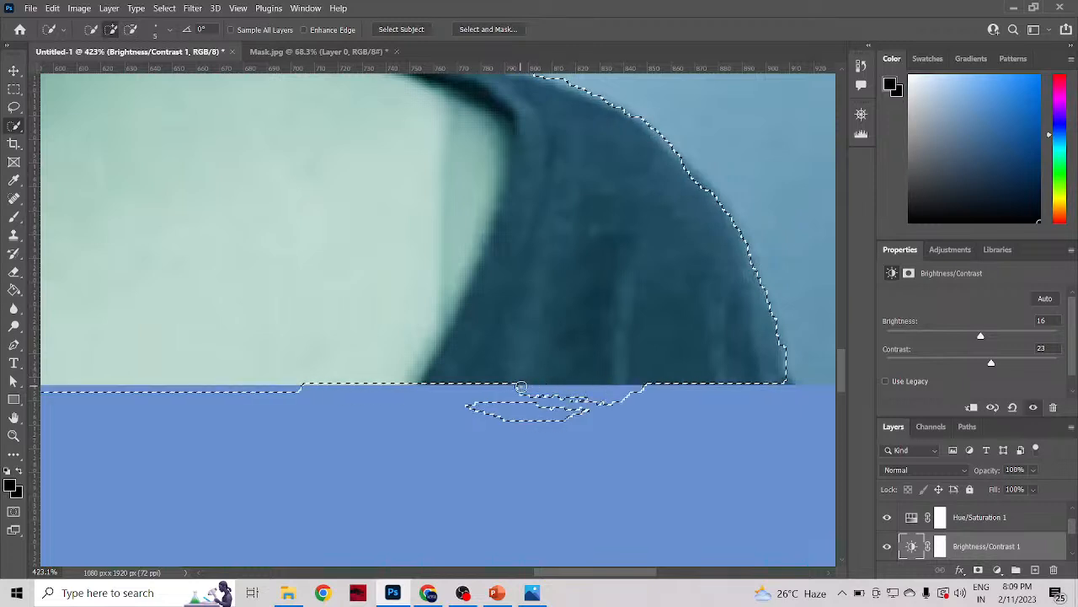
drag(521, 388, 688, 395)
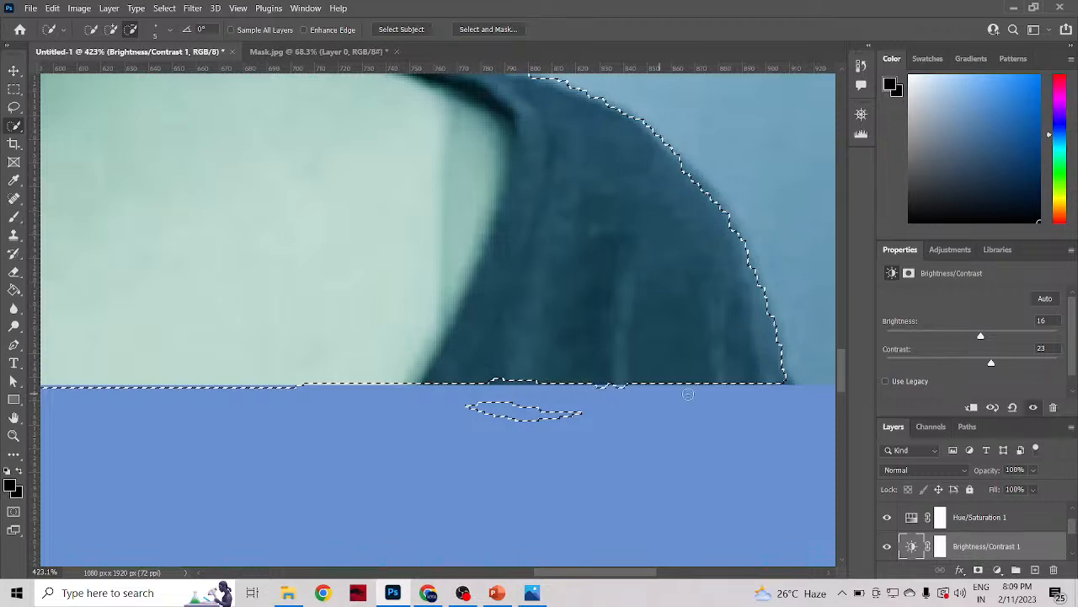
Step: Rework the uneven selection edge along the shirt's bottom, adding and subtracting with the 5 px brush
scroll(627, 396, up, 4)
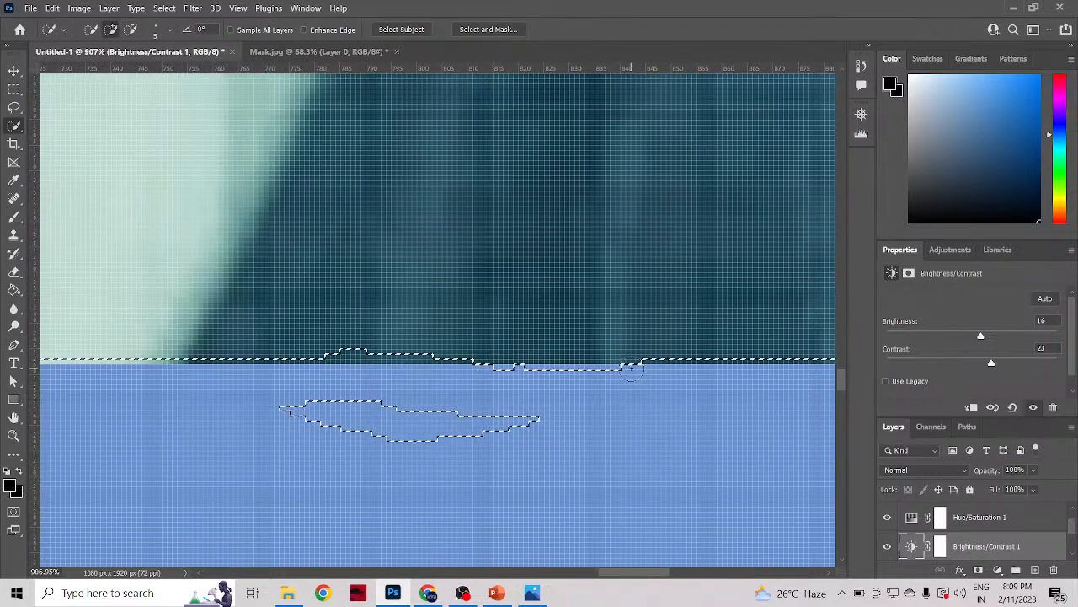
mouse_move(615, 349)
mouse_down()
mouse_move(594, 352)
mouse_move(584, 373)
mouse_move(638, 370)
mouse_move(599, 379)
mouse_move(615, 378)
mouse_up()
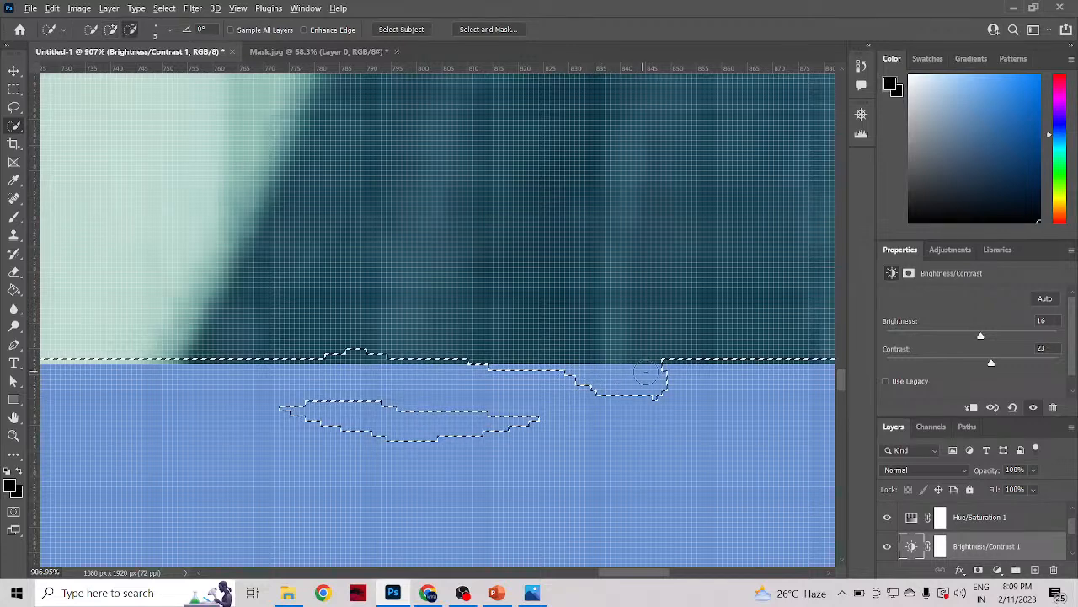
mouse_move(681, 379)
mouse_down()
mouse_move(299, 374)
mouse_move(317, 376)
mouse_move(272, 346)
mouse_move(253, 351)
mouse_move(387, 366)
mouse_move(272, 356)
mouse_move(284, 351)
mouse_up()
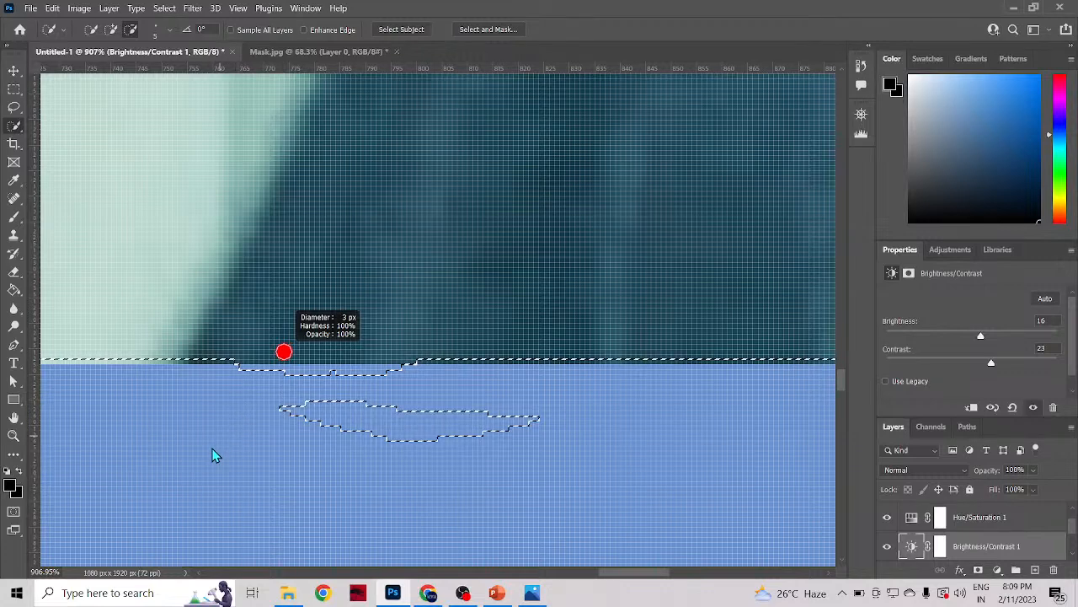
Step: Shrink the Quick Selection brush to 3 px and trim the remaining overhang along the shirt's bottom edge
drag(212, 448, 196, 466)
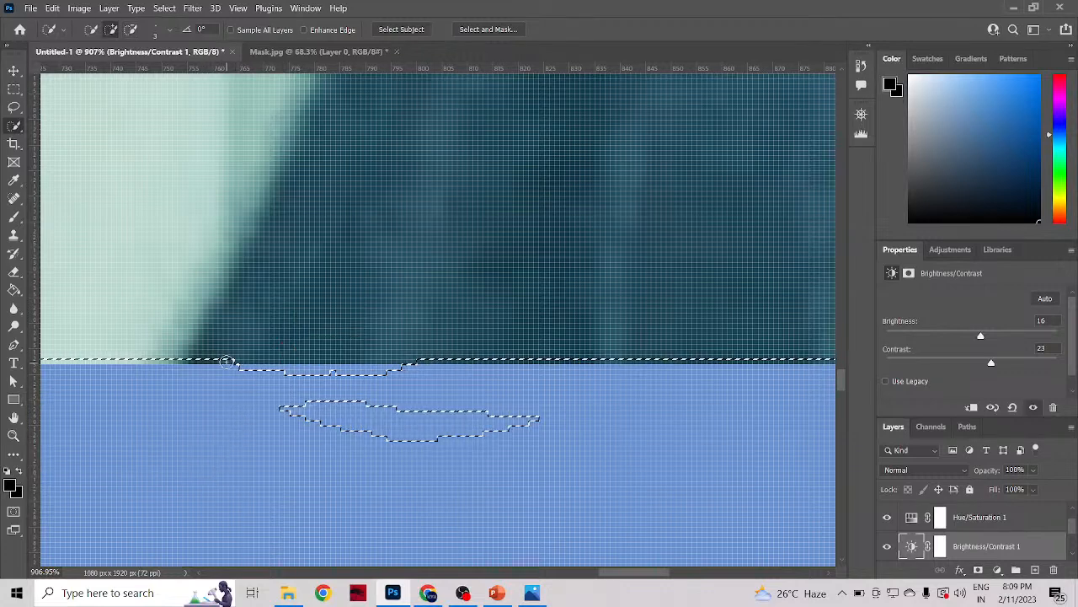
mouse_move(240, 367)
mouse_down()
mouse_move(279, 372)
mouse_move(217, 380)
mouse_move(250, 365)
mouse_move(229, 350)
mouse_move(213, 355)
mouse_move(214, 372)
mouse_move(343, 382)
mouse_up()
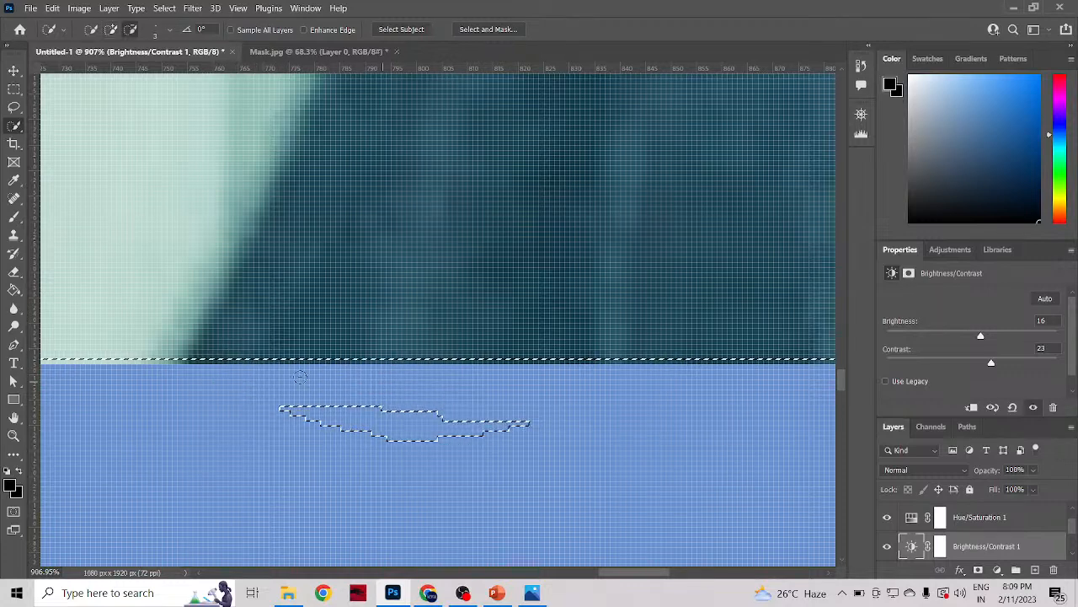
scroll(595, 391, down, 2)
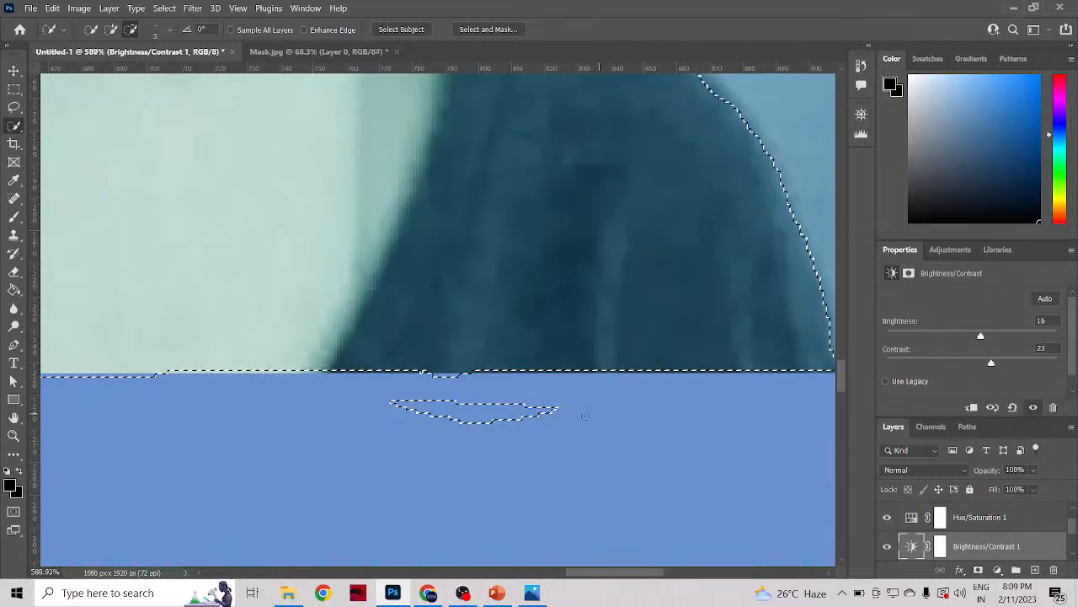
drag(445, 372, 456, 376)
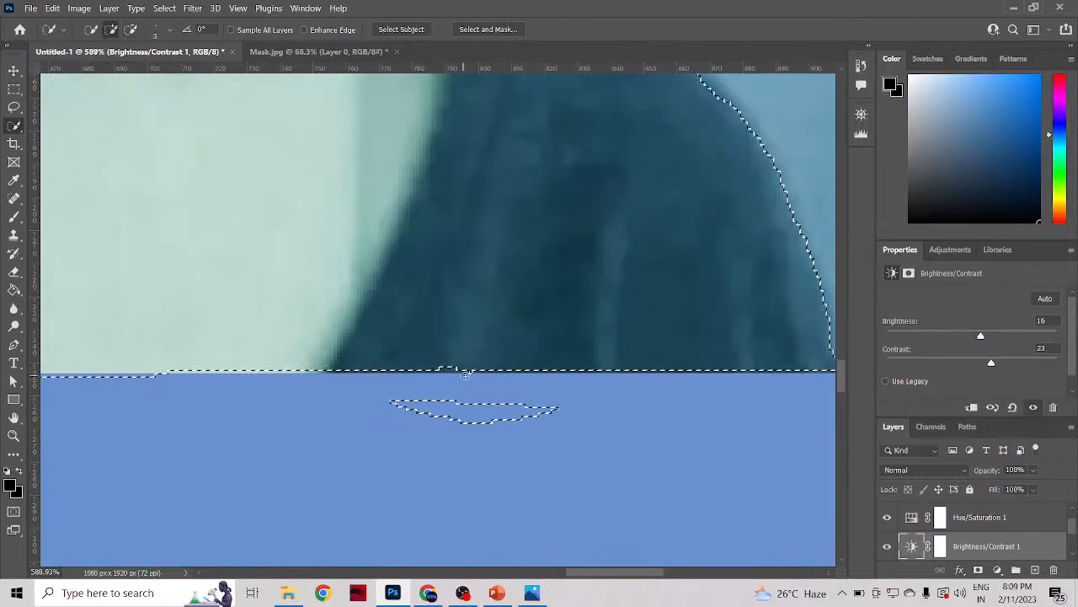
Step: Straighten the last small notches in the selection along the shirt's bottom edge at pixel level with the 3 px brush
scroll(453, 374, up, 4)
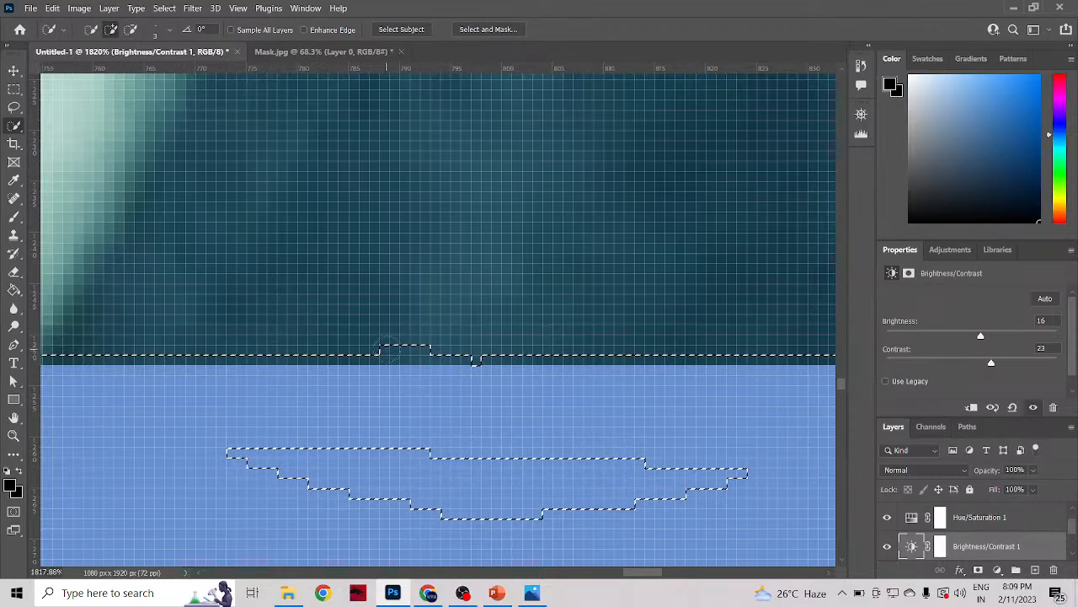
mouse_move(384, 350)
mouse_down()
mouse_move(422, 349)
mouse_move(357, 370)
mouse_move(349, 357)
mouse_up()
click(346, 352)
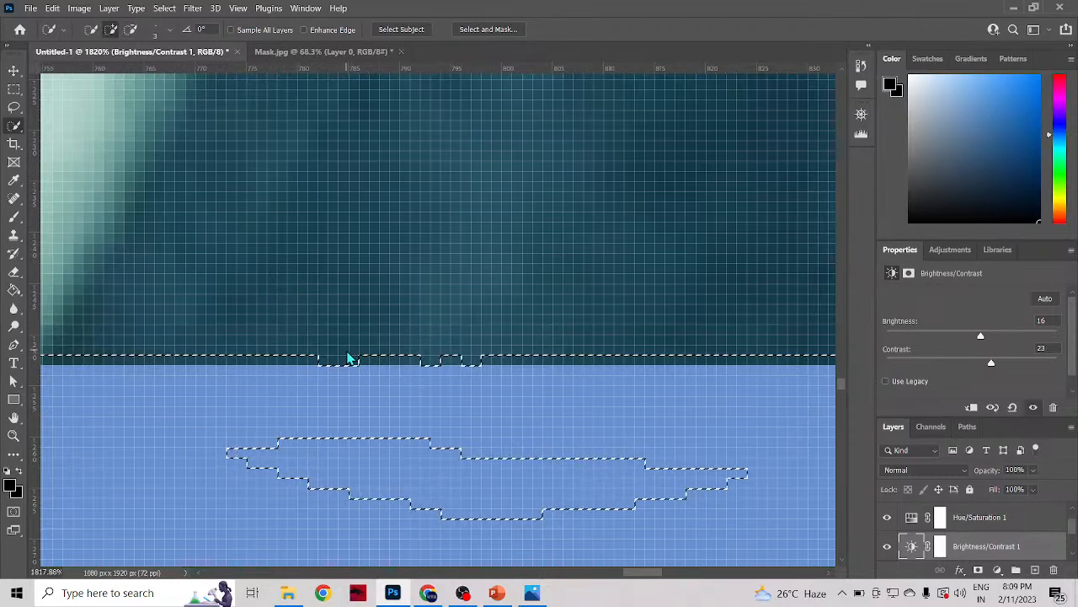
alt+click(309, 385)
click(432, 378)
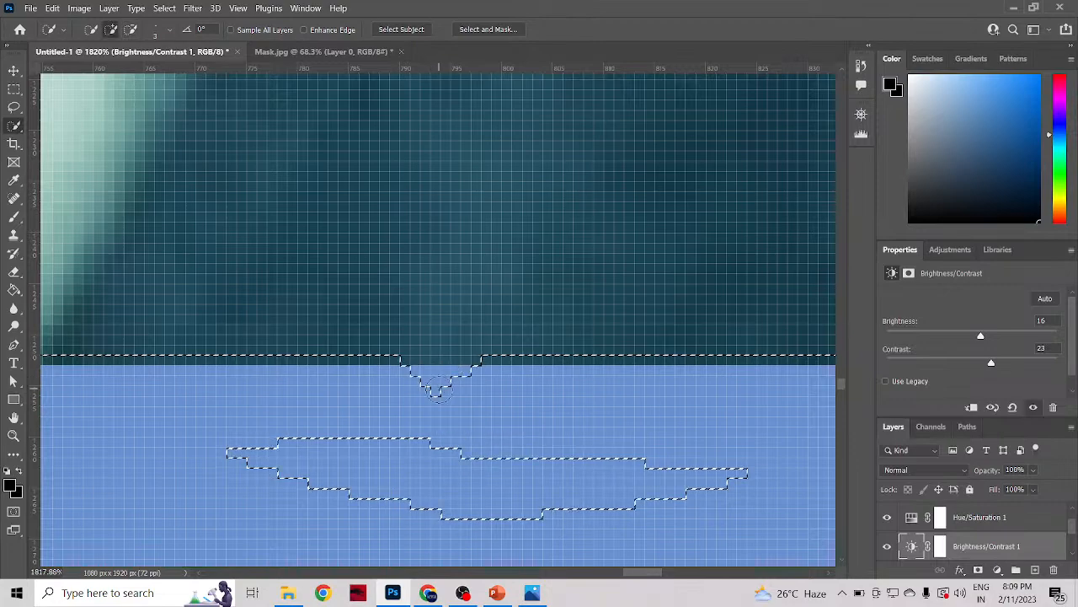
alt+click(431, 376)
drag(431, 376, 480, 381)
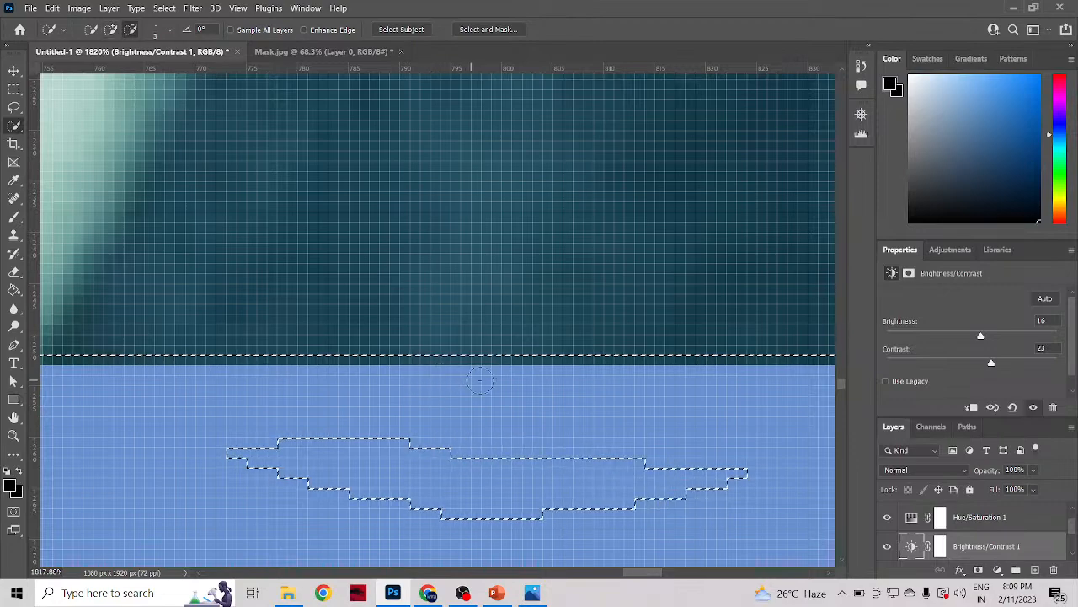
Step: Subtract the stray selection island in the blue area below the shirt
scroll(455, 455, down, 5)
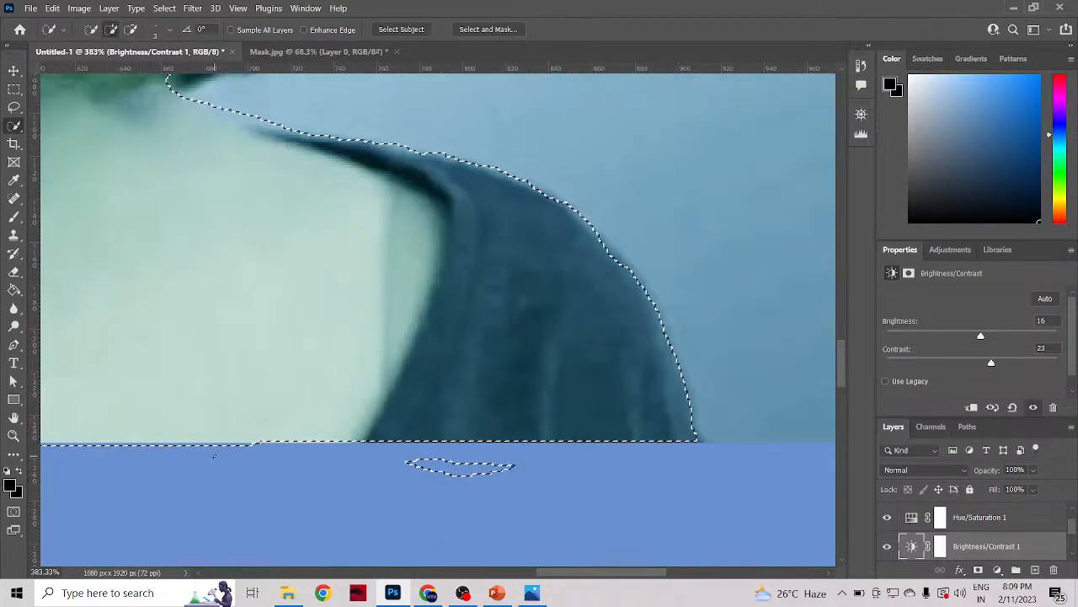
scroll(381, 486, down, 1)
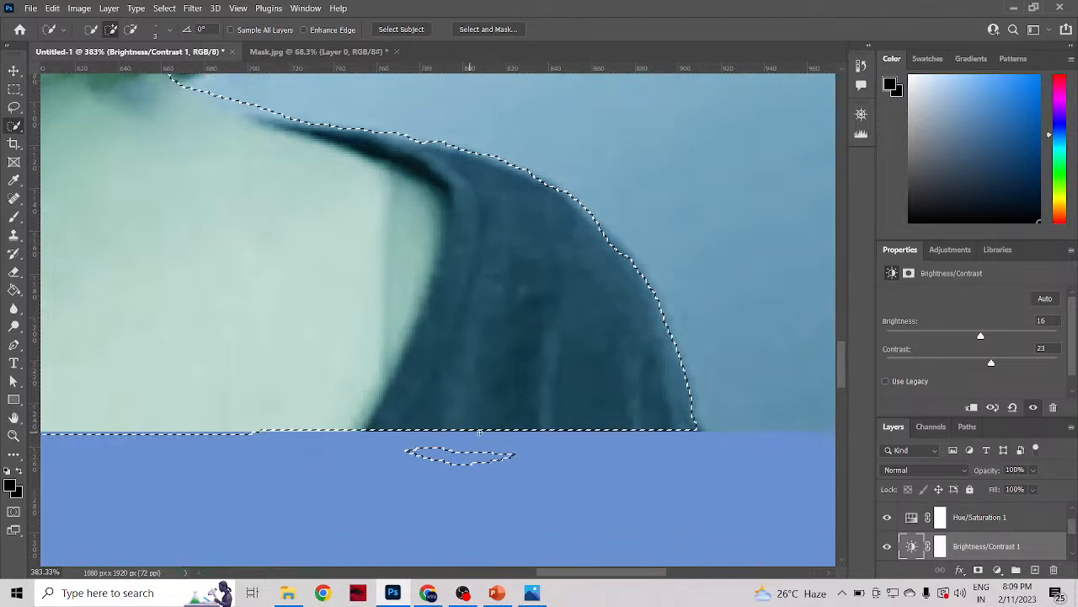
alt+click(406, 453)
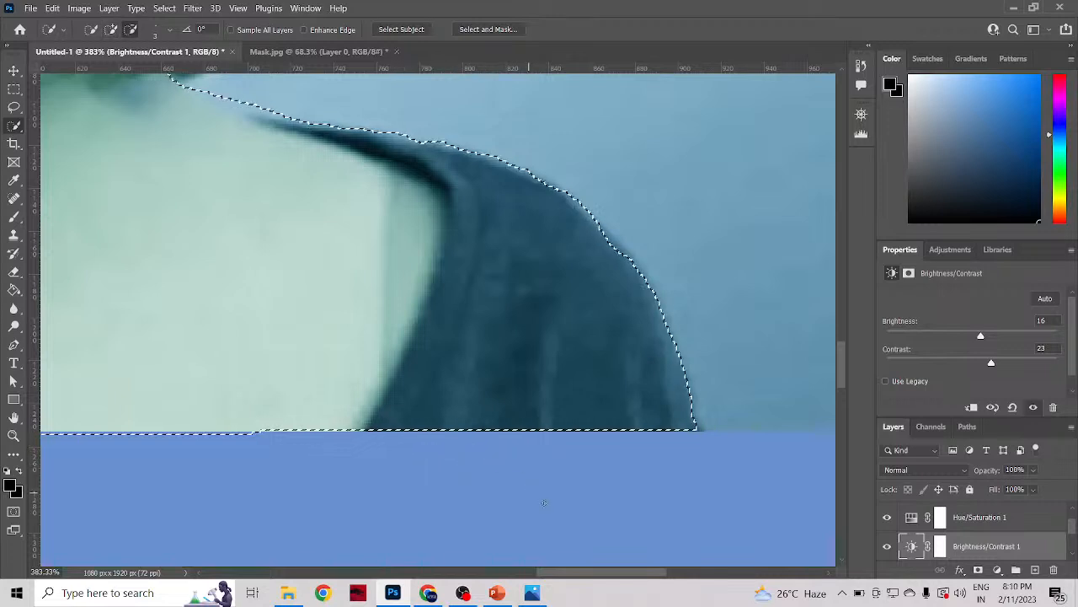
Step: Trim the selection overhang below the bare skin near the shirt's inner edge, adding and subtracting with the 3 px brush
drag(598, 574, 517, 581)
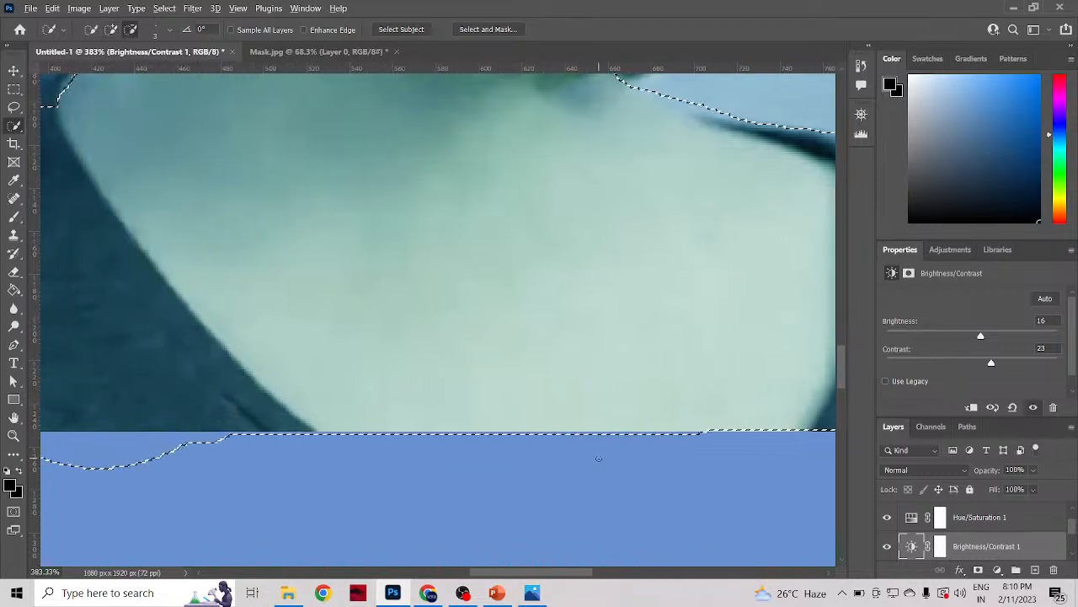
scroll(782, 449, up, 5)
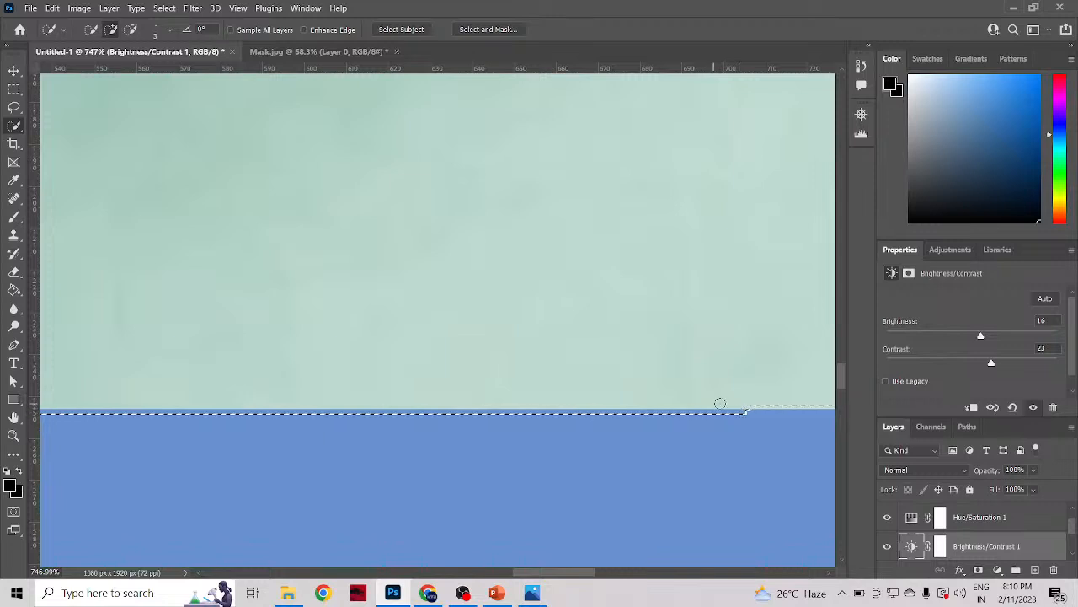
key(alt)
drag(745, 412, 727, 411)
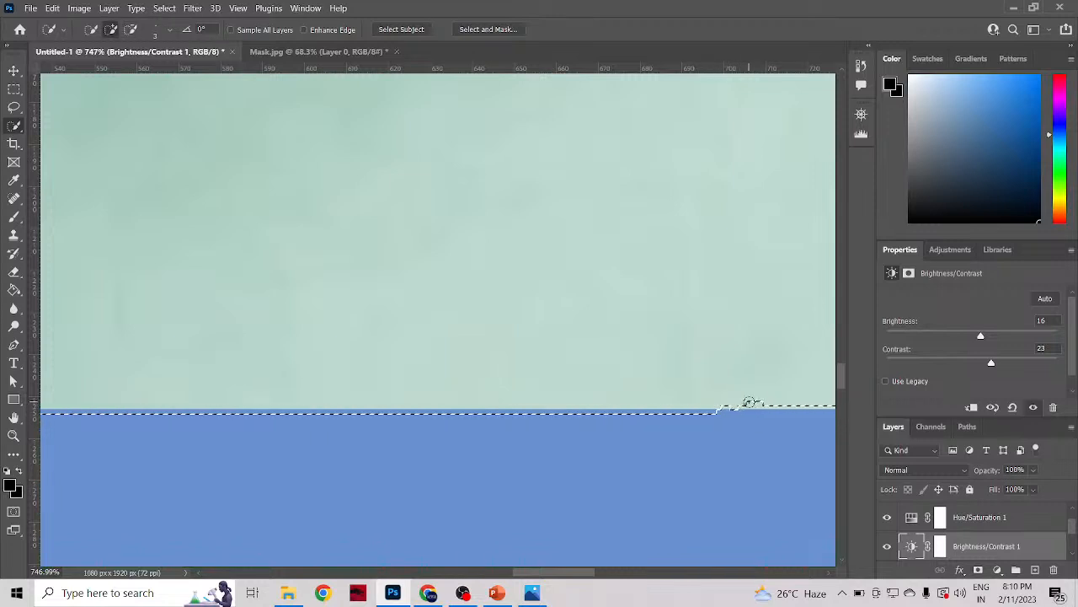
key(alt)
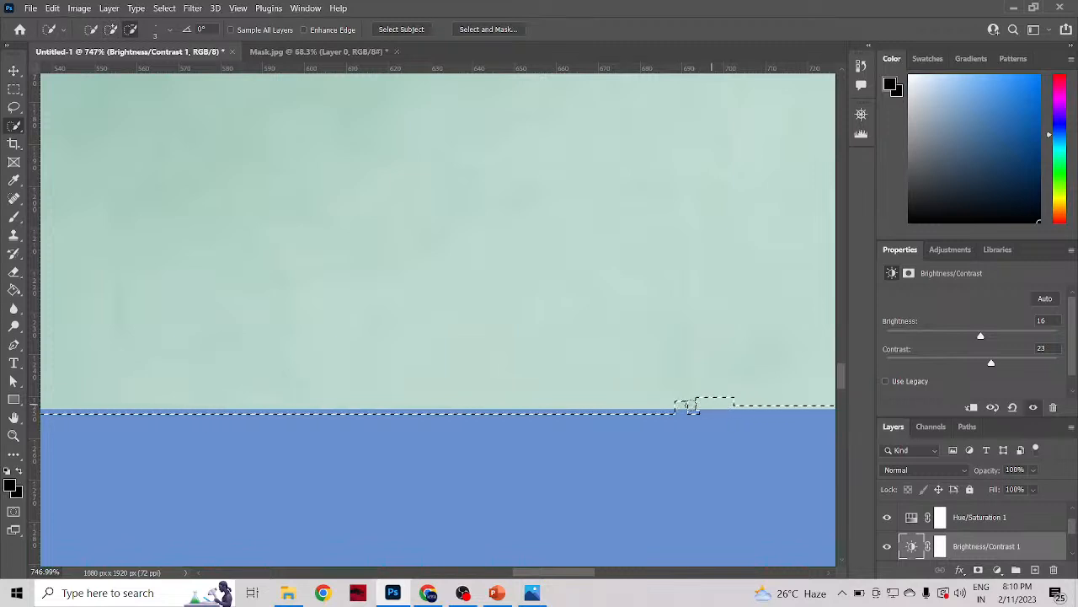
drag(611, 405, 613, 405)
scroll(732, 414, down, 2)
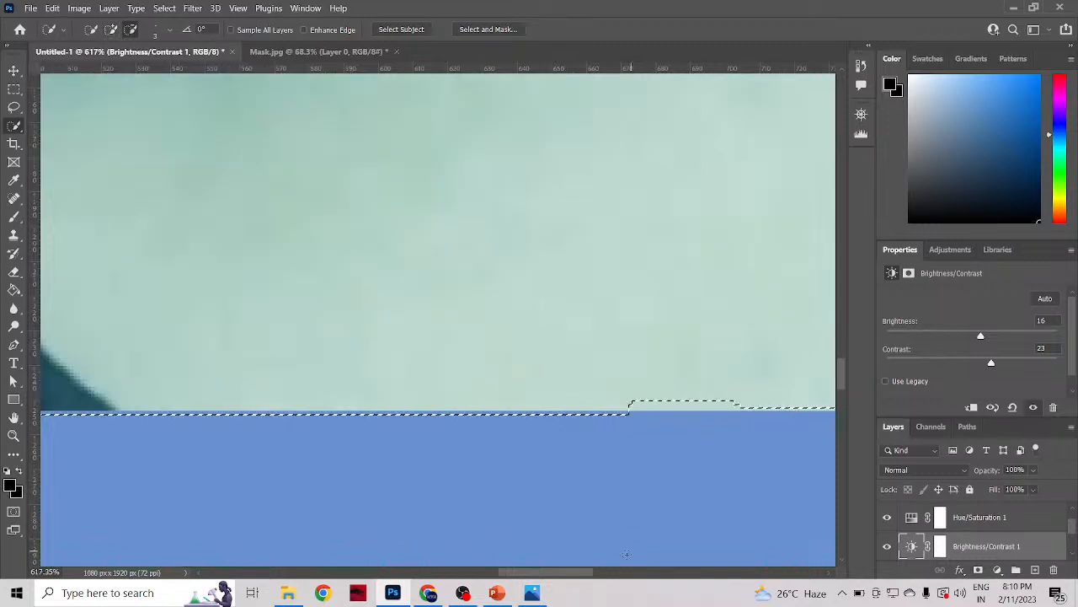
Step: Add the shallow notch in the skin's lower edge back into the selection, undoing the last unwanted brush change
drag(579, 572, 588, 567)
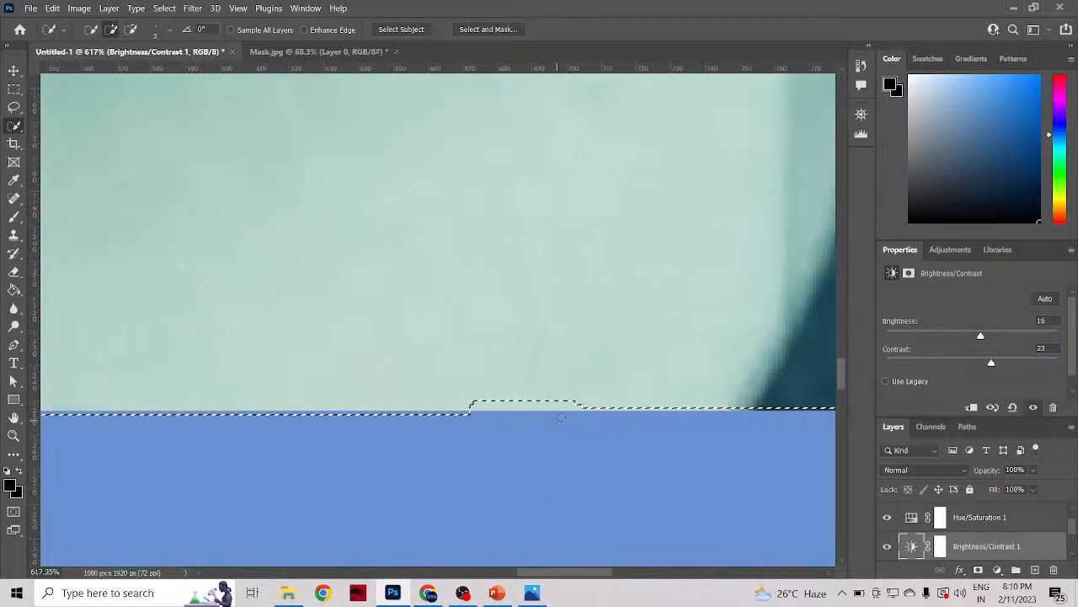
key(alt)
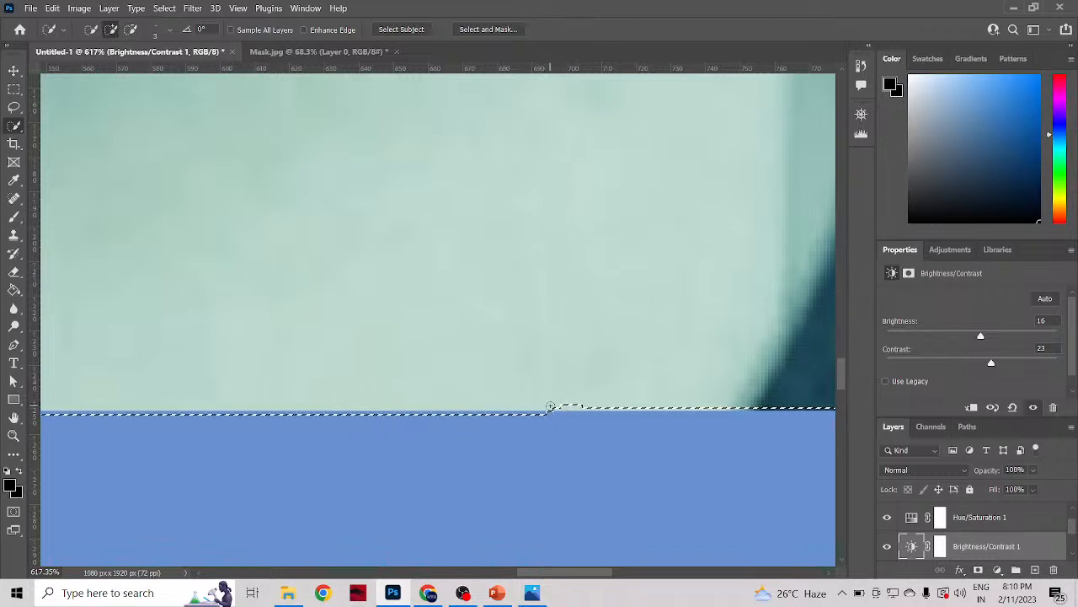
key(alt)
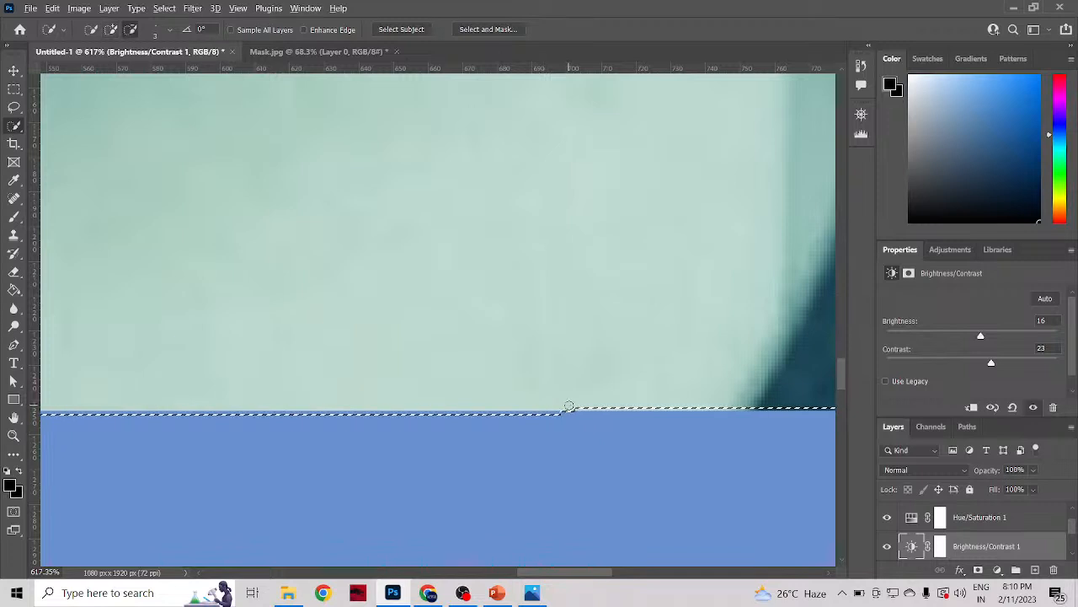
key(ctrl+z)
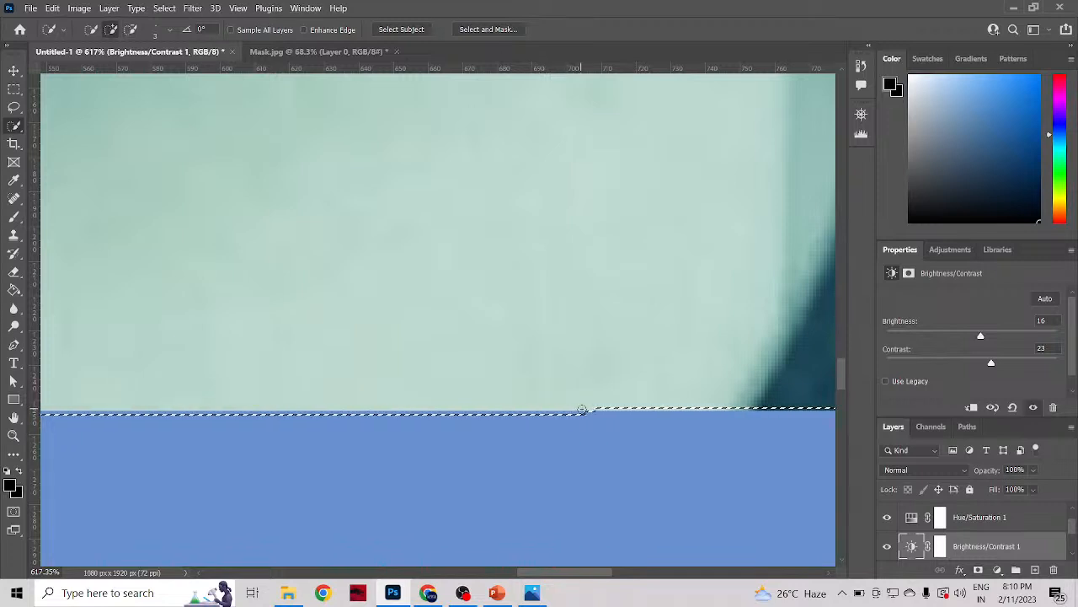
Step: Subtract the thin selection strip over the blue area below the skin and brush the lost lower skin edge back in
alt+drag(608, 411, 547, 417)
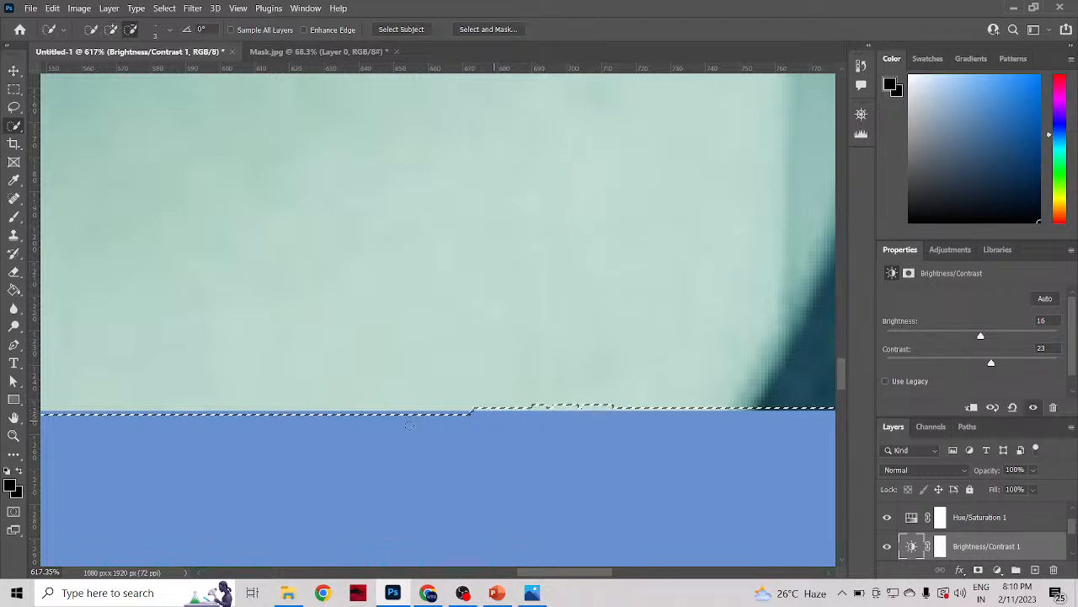
alt+drag(479, 417, 424, 421)
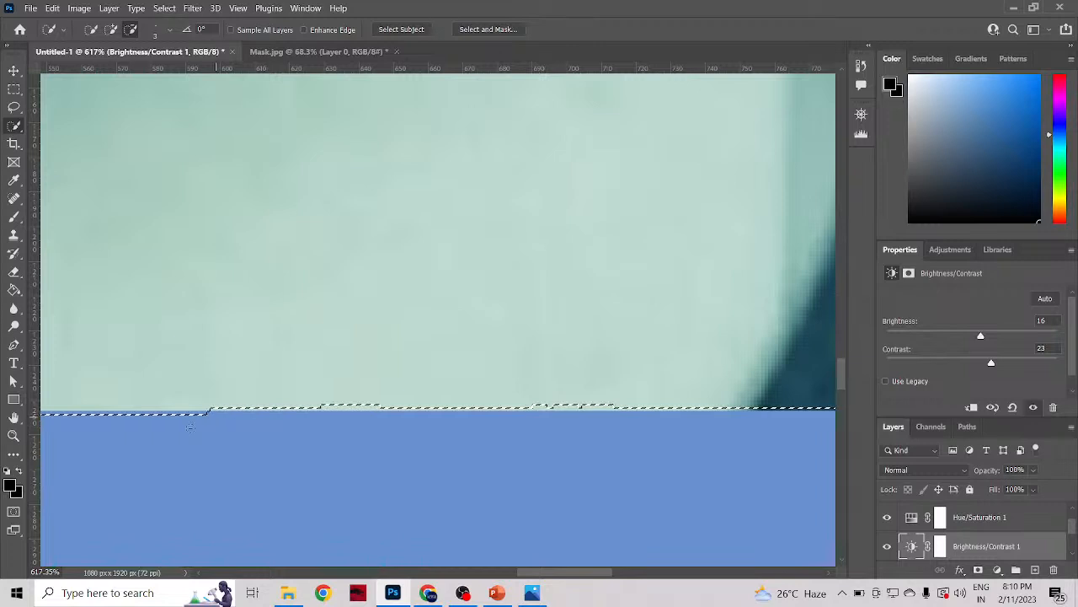
alt+drag(156, 443, 147, 446)
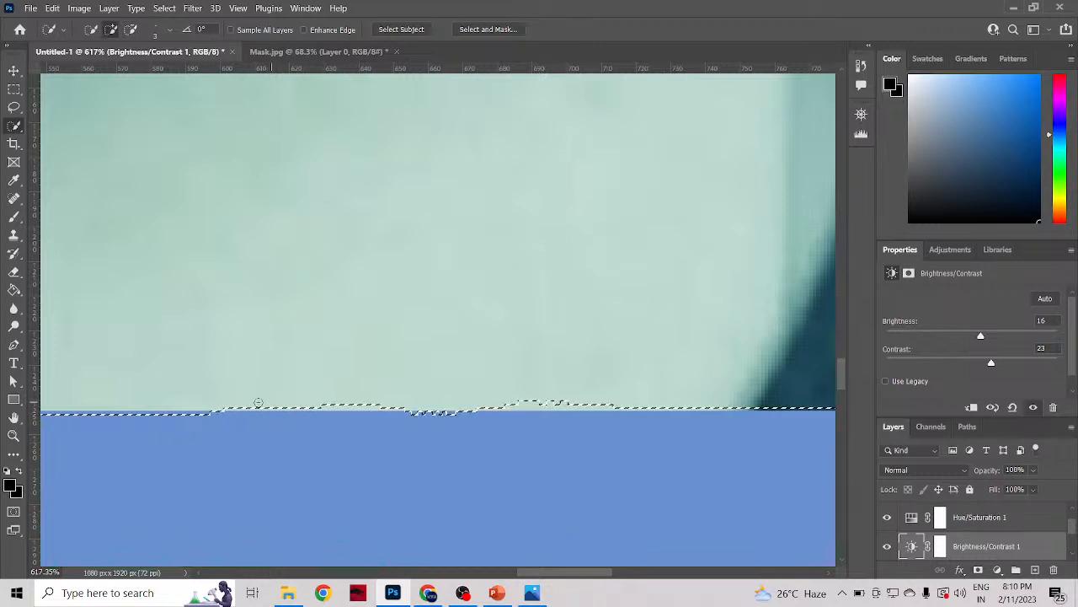
alt+drag(217, 410, 644, 410)
alt+scroll(333, 450, down, 3)
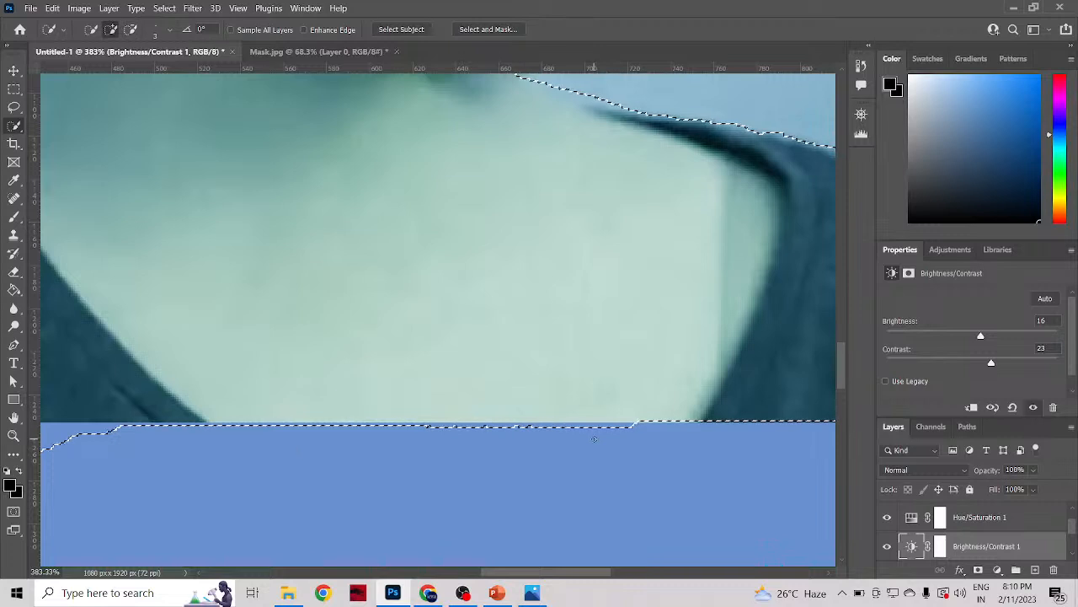
Step: Enlarge the Quick Selection brush to 8 px and subtract the selection overhang along the skin's lower edge
alt+right_click(594, 438)
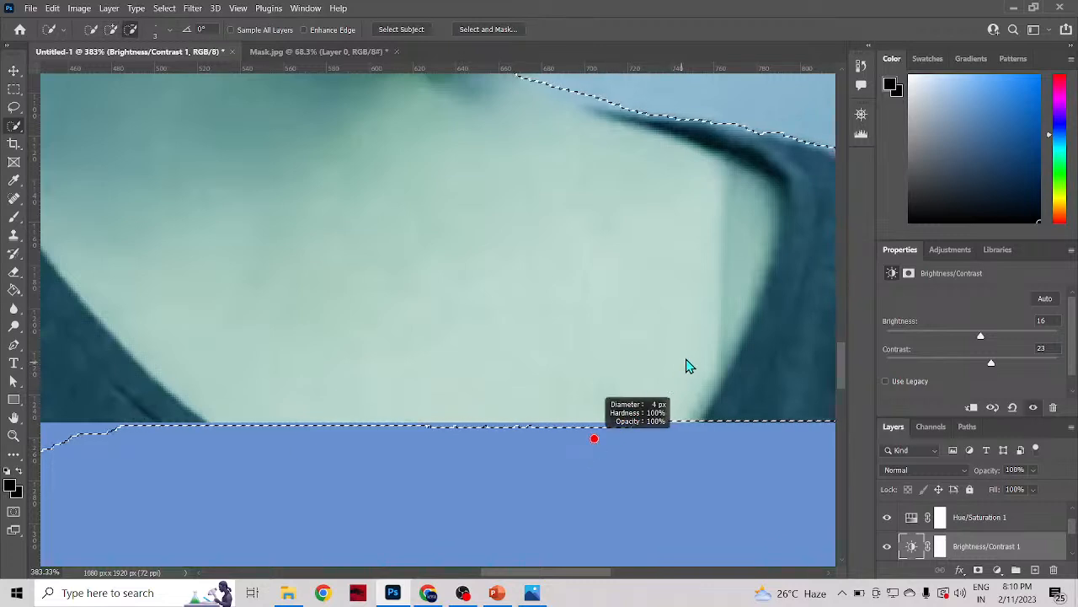
drag(701, 347, 722, 331)
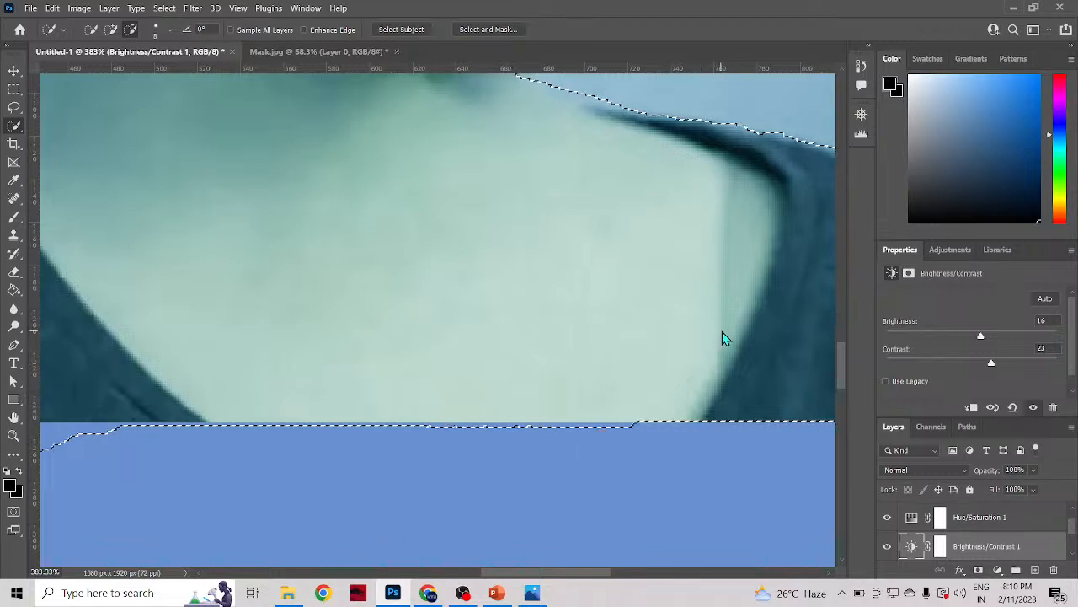
scroll(626, 442, up, 3)
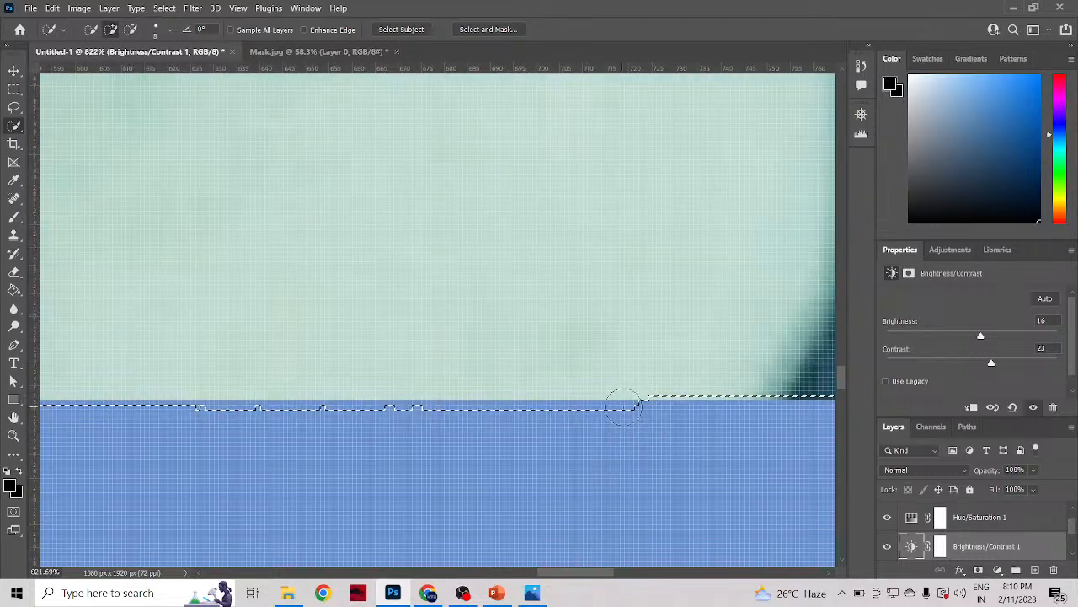
alt+click(624, 406)
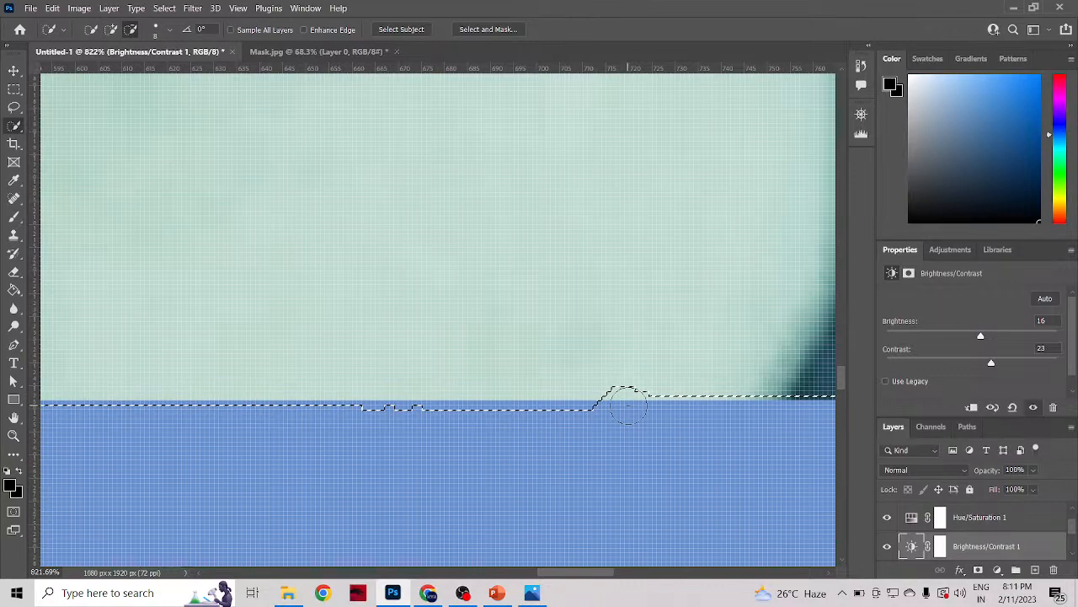
mouse_move(629, 406)
mouse_down()
mouse_move(279, 405)
mouse_move(464, 392)
mouse_up()
scroll(429, 404, down, 8)
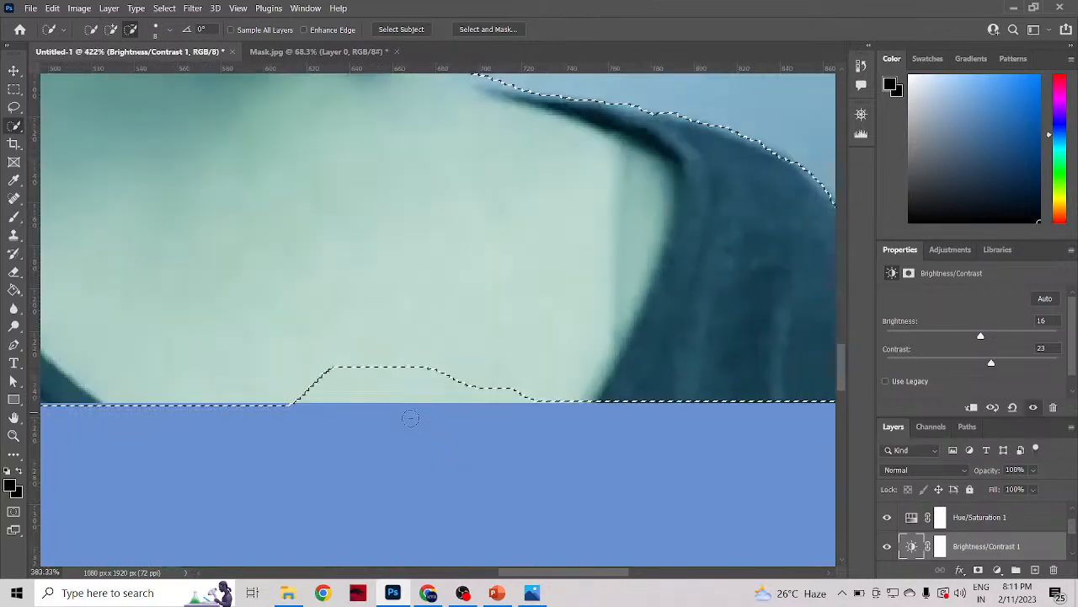
scroll(411, 418, down, 2)
Step: Add the large gouge in the lower part of the skin back into the selection with the 8 px brush
scroll(324, 396, up, 4)
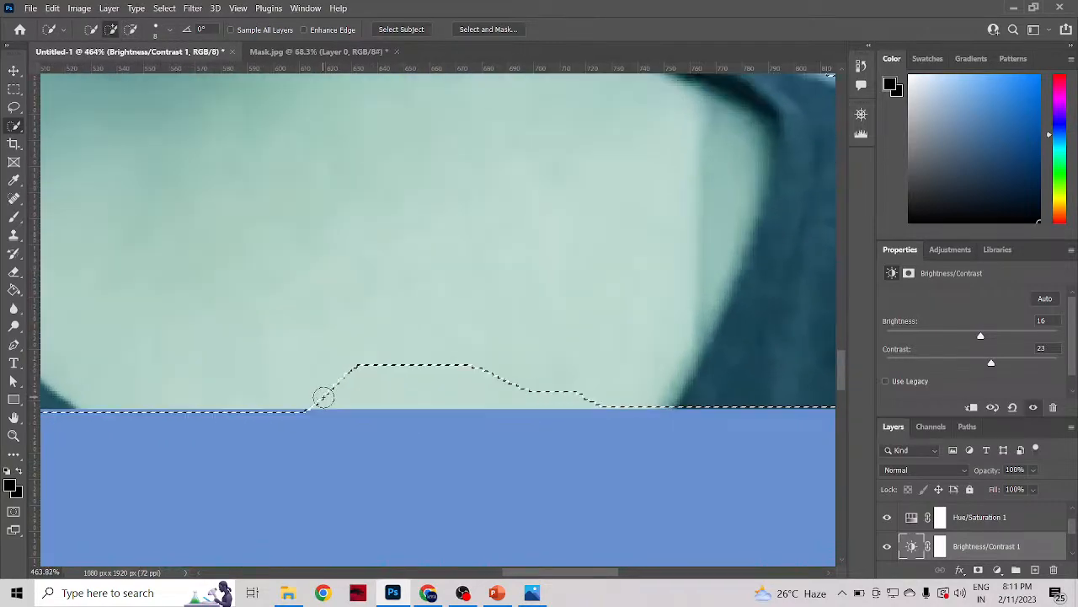
scroll(322, 397, up, 1)
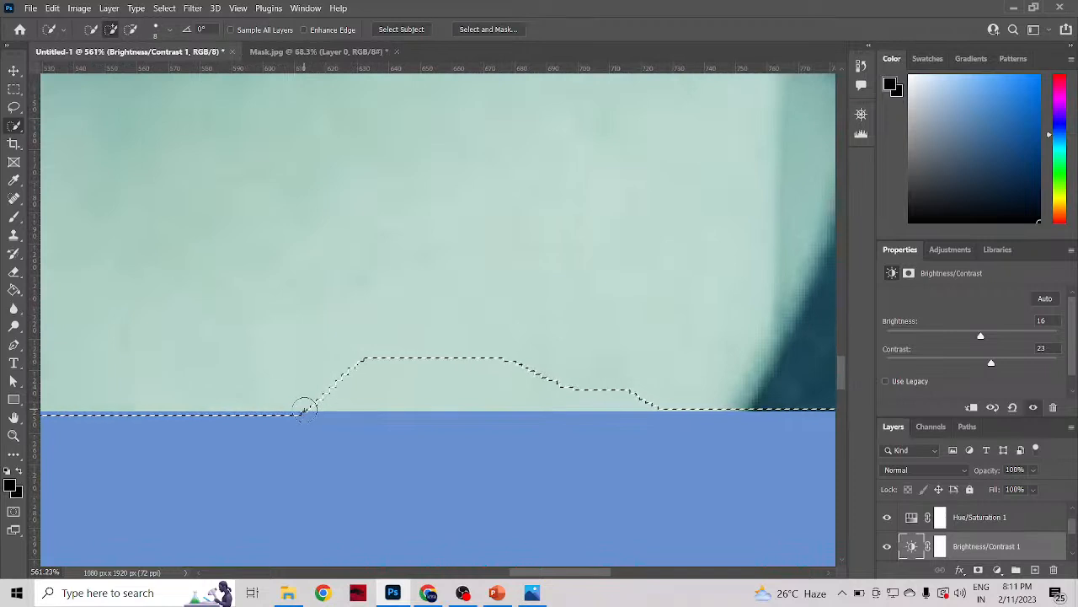
mouse_move(306, 404)
mouse_down()
mouse_move(630, 411)
mouse_move(617, 413)
mouse_up()
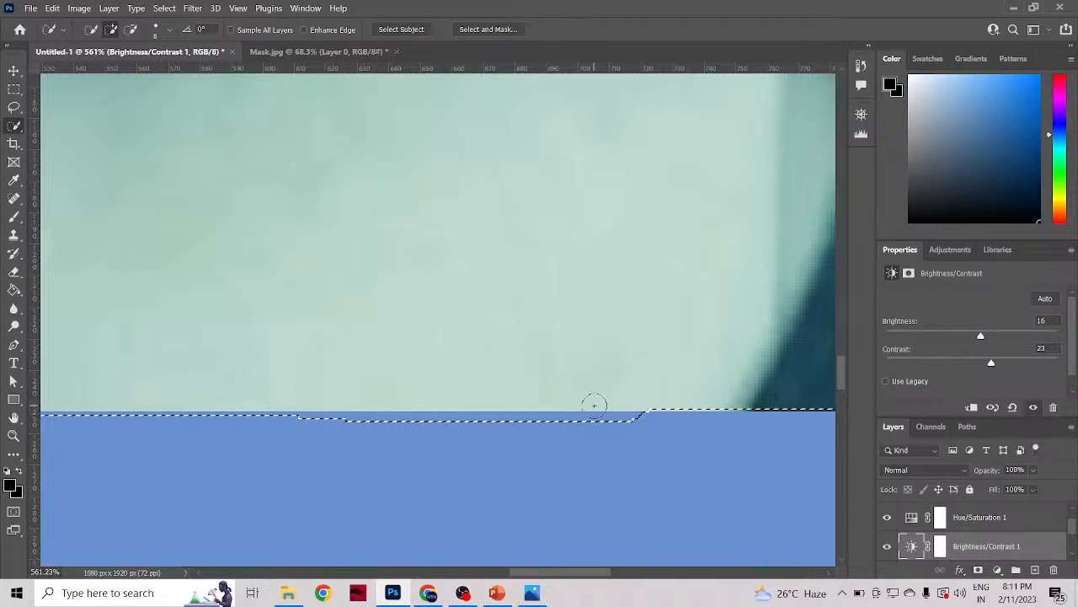
Step: Reduce the Quick Selection brush to 4 px, subtract the bulge below the skin and fill the small dent near the shirt
key(alt)
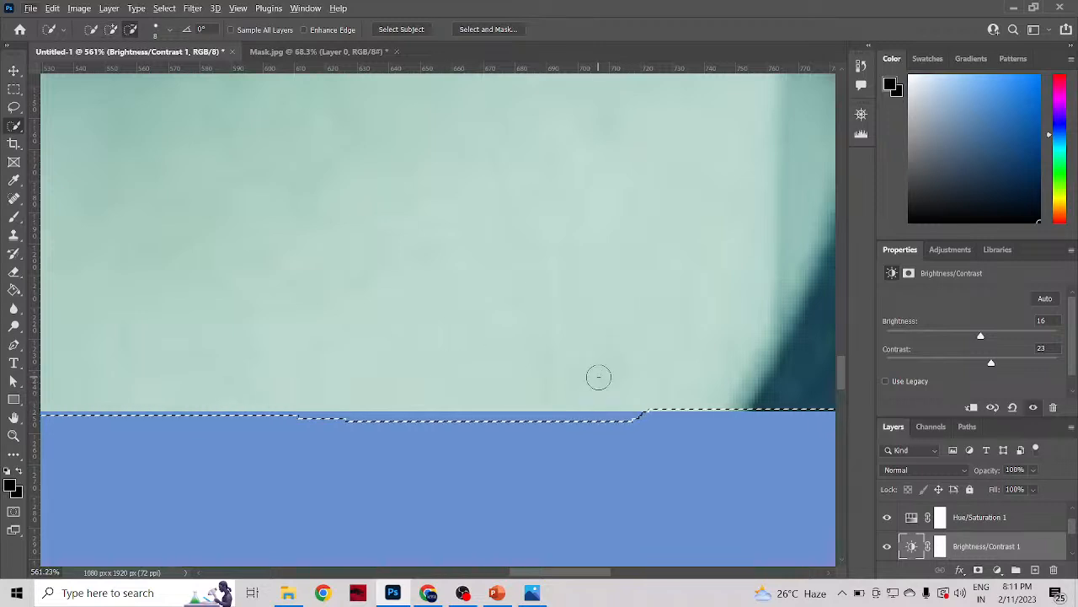
alt+right_click(600, 370)
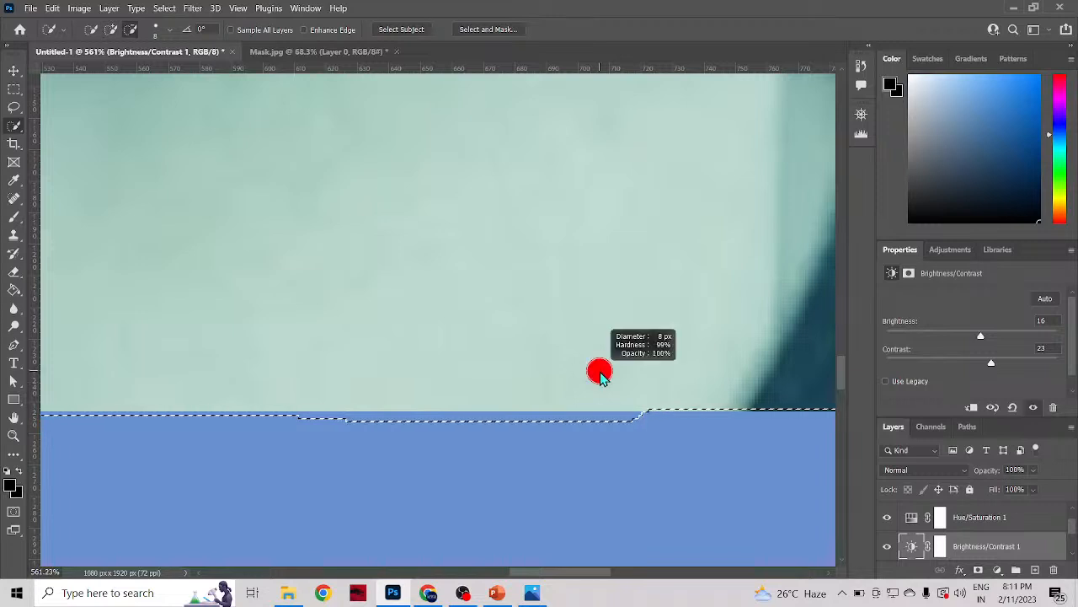
mouse_move(600, 377)
mouse_down()
mouse_move(570, 414)
mouse_move(577, 404)
mouse_up()
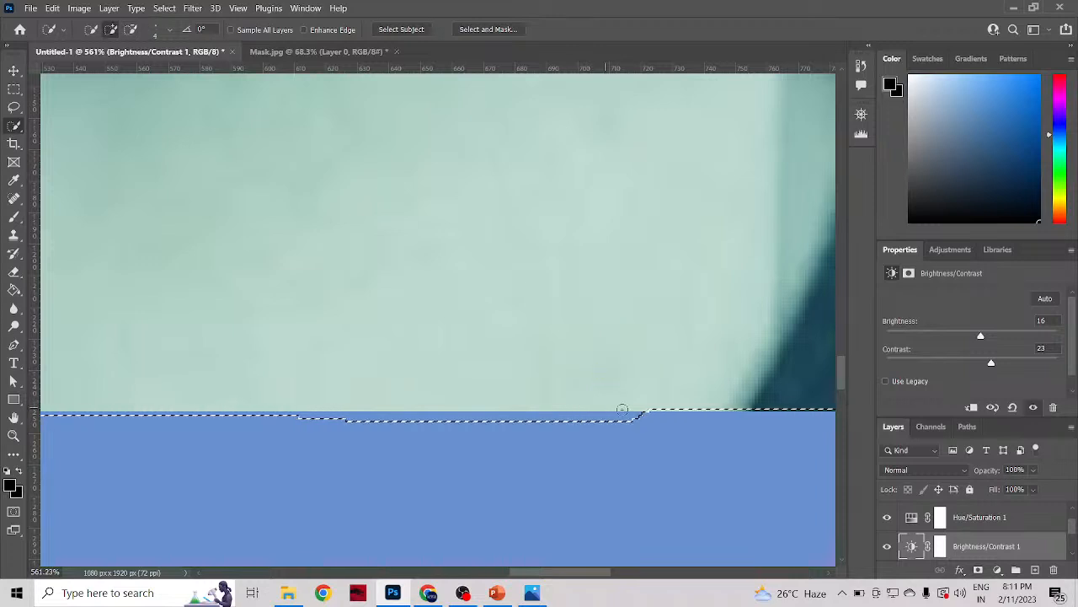
drag(652, 415, 459, 420)
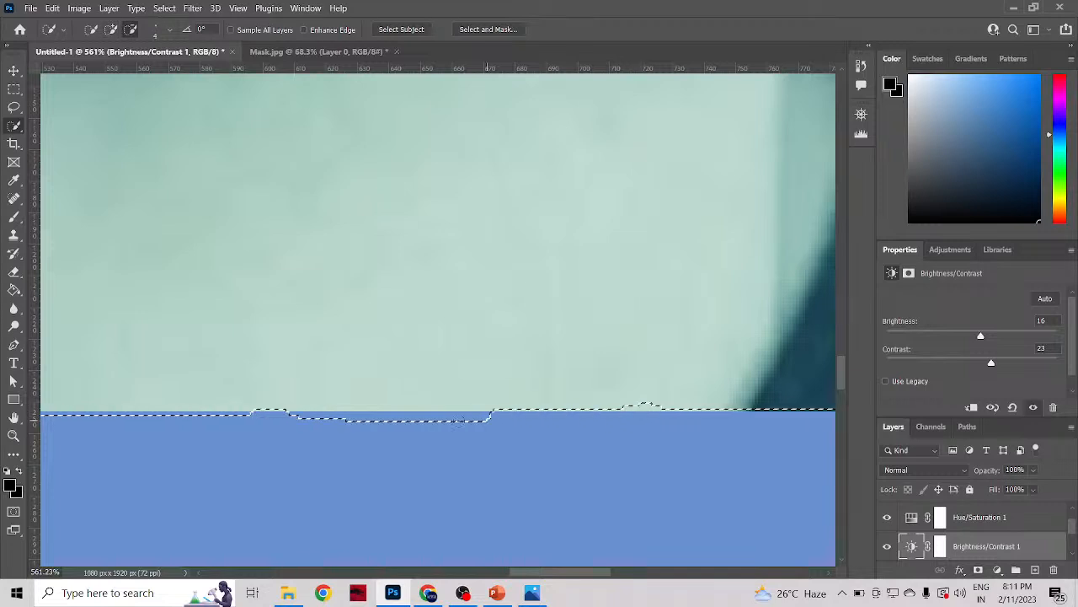
drag(212, 423, 207, 423)
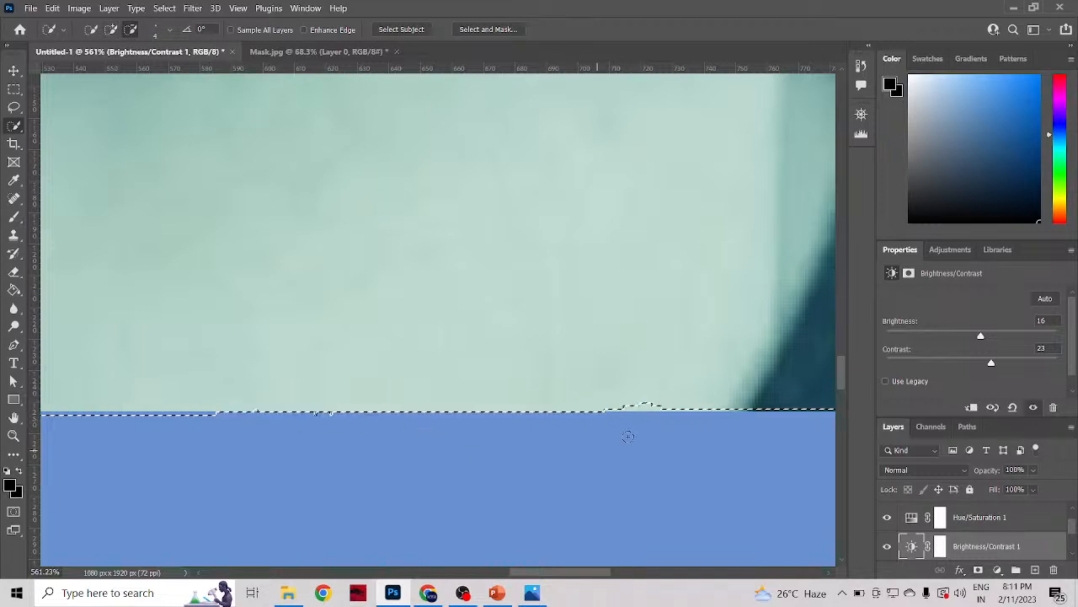
alt+click(642, 408)
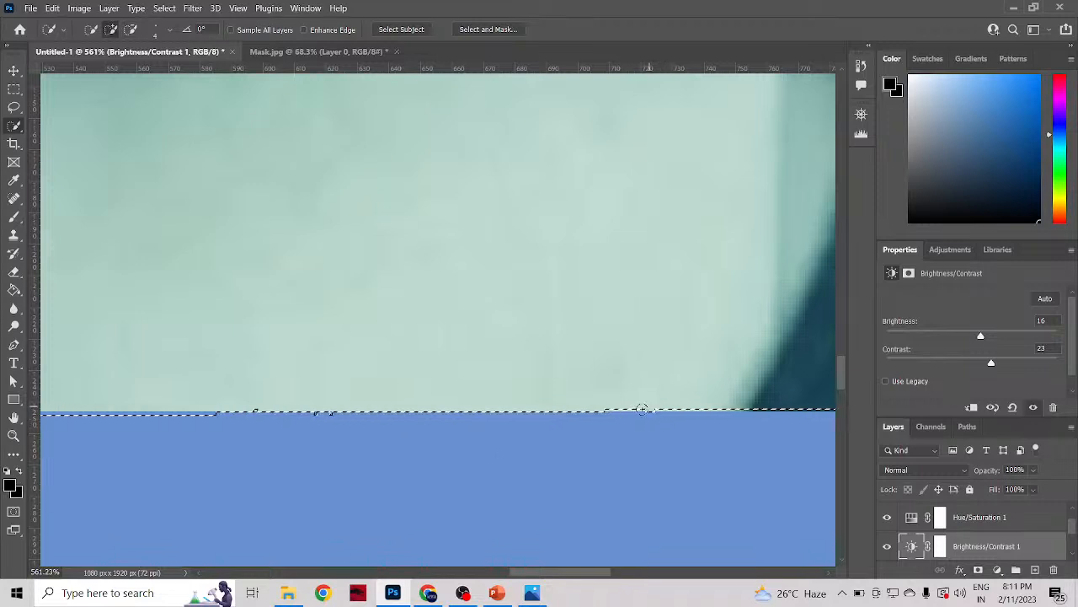
Step: Rework the uneven selection edge below the skin near the shirt, adding and subtracting with the 4 px brush
drag(636, 409, 505, 416)
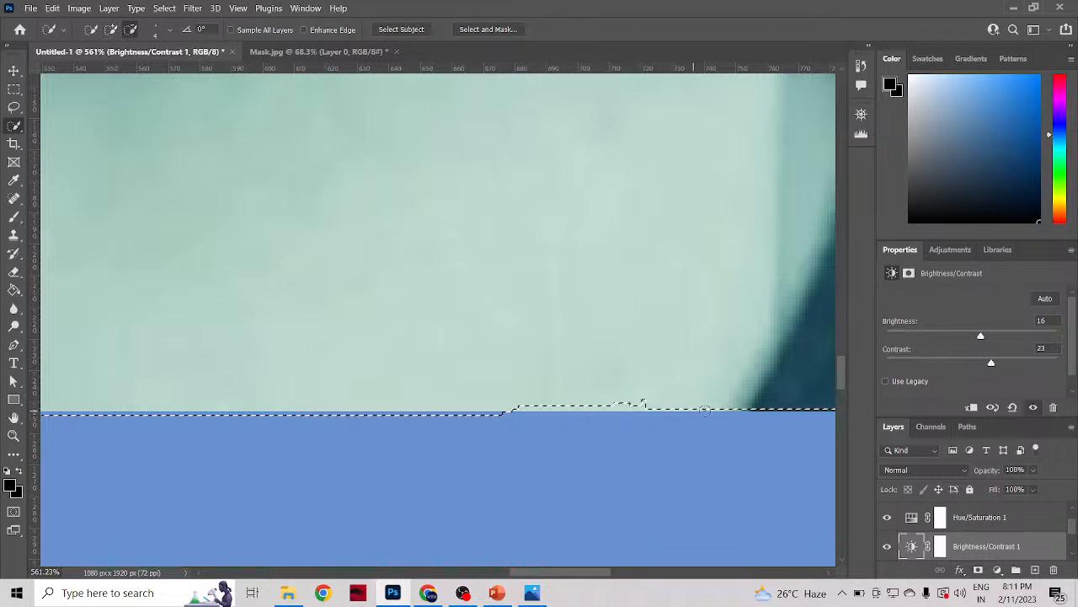
drag(672, 412, 516, 417)
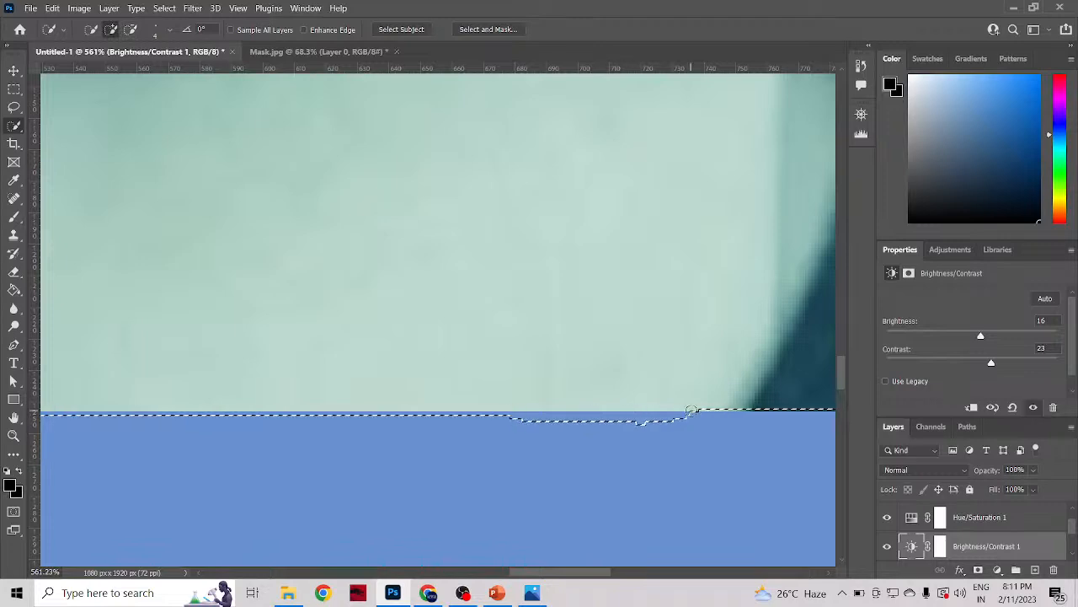
drag(691, 410, 472, 416)
Step: Subtract the selection overhang along the skin's lower edge with the 4 px brush and add a spot back near the shirt
scroll(531, 472, down, 2)
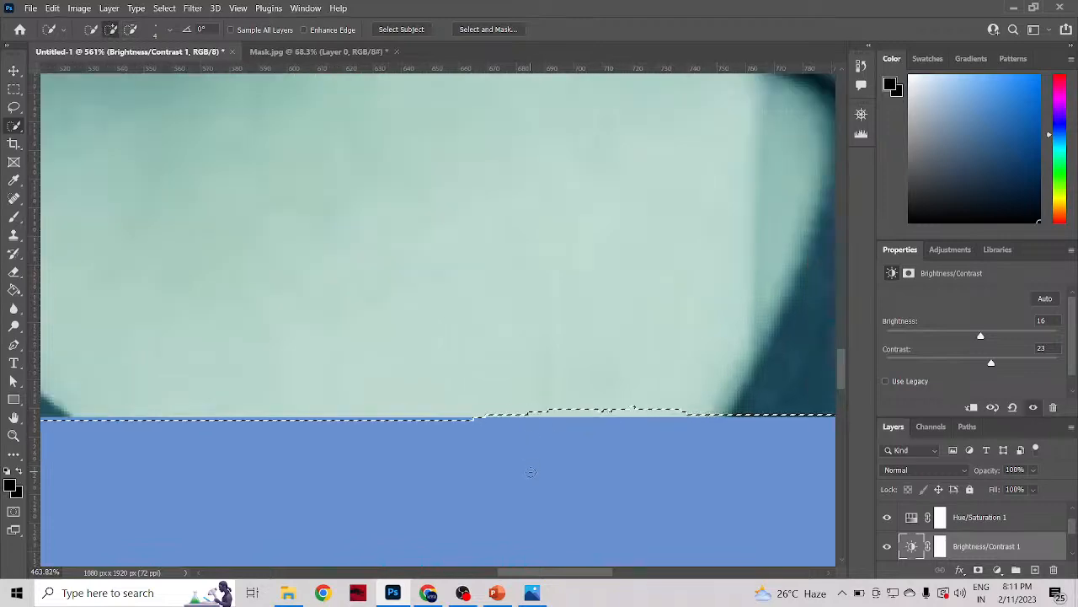
scroll(531, 472, down, 4)
scroll(523, 455, up, 4)
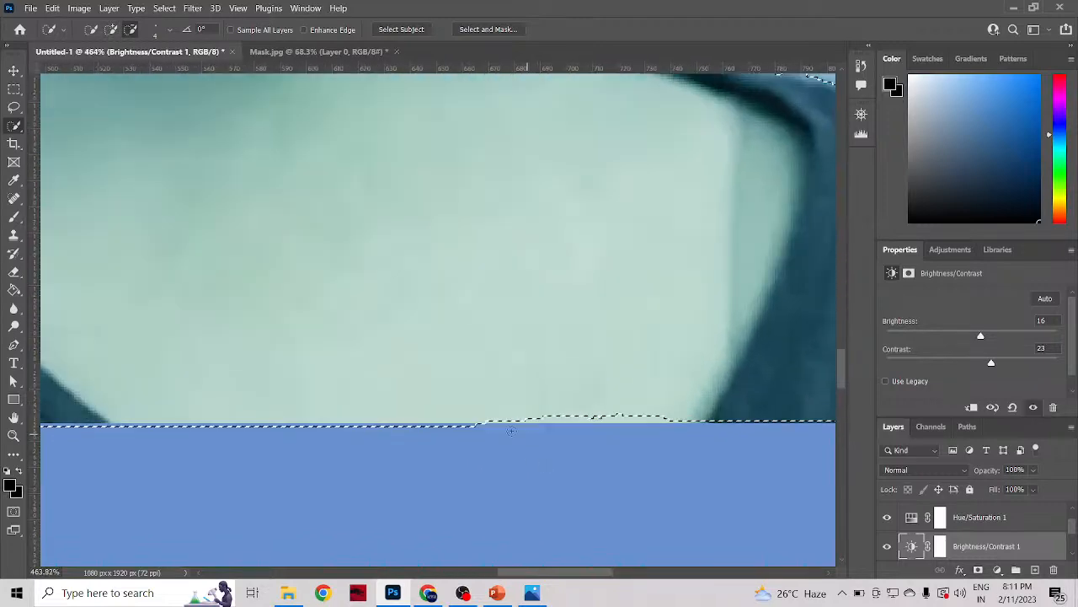
drag(104, 424, 678, 423)
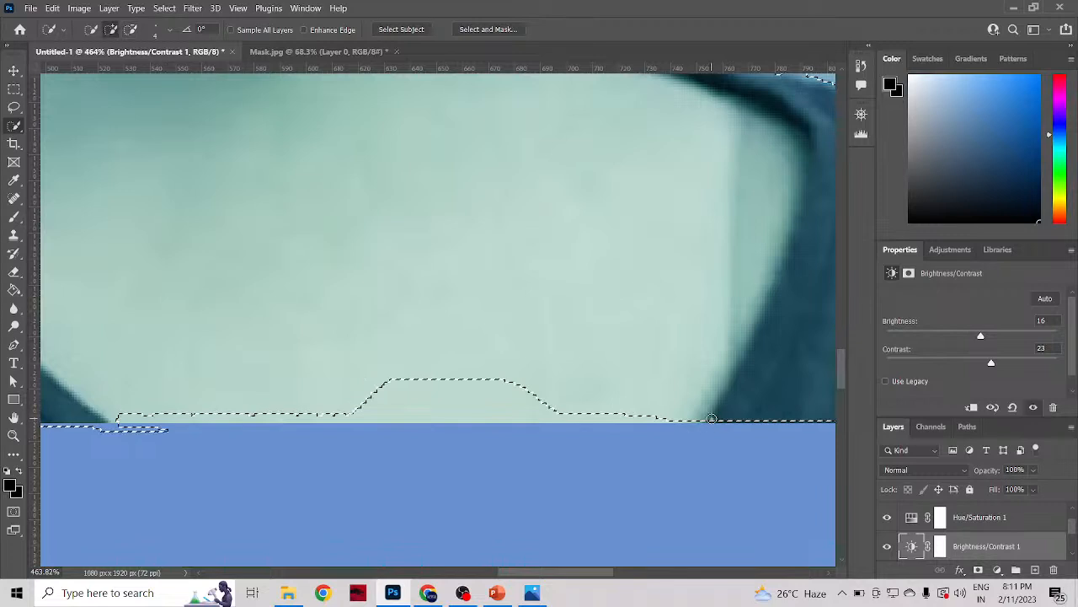
click(650, 425)
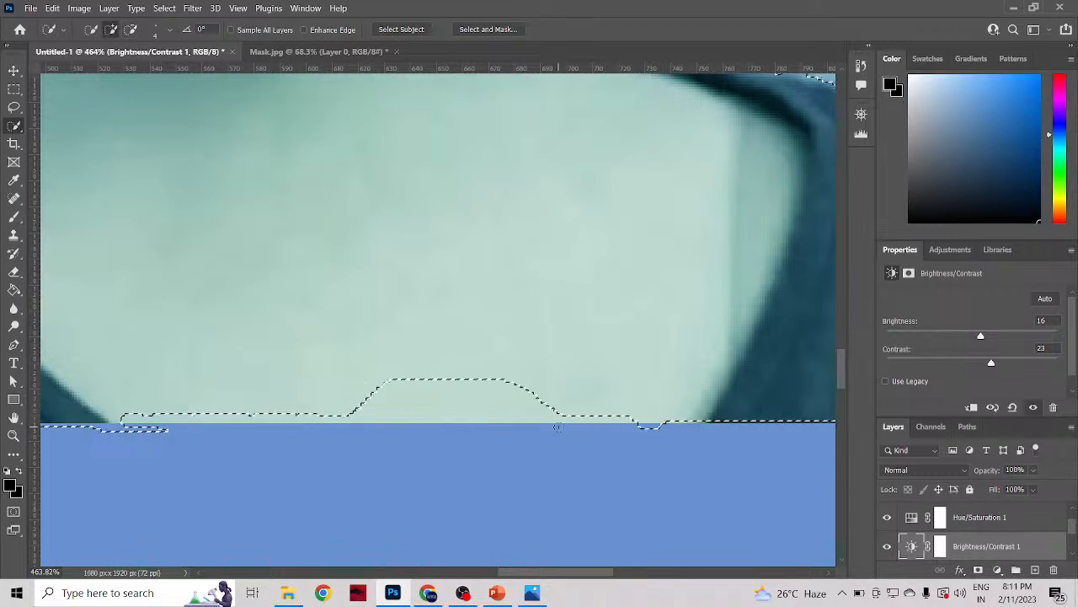
Step: Subtract the small selection bulge hanging below the skin near the shirt with the 4 px brush
scroll(605, 437, down, 2)
drag(562, 574, 540, 577)
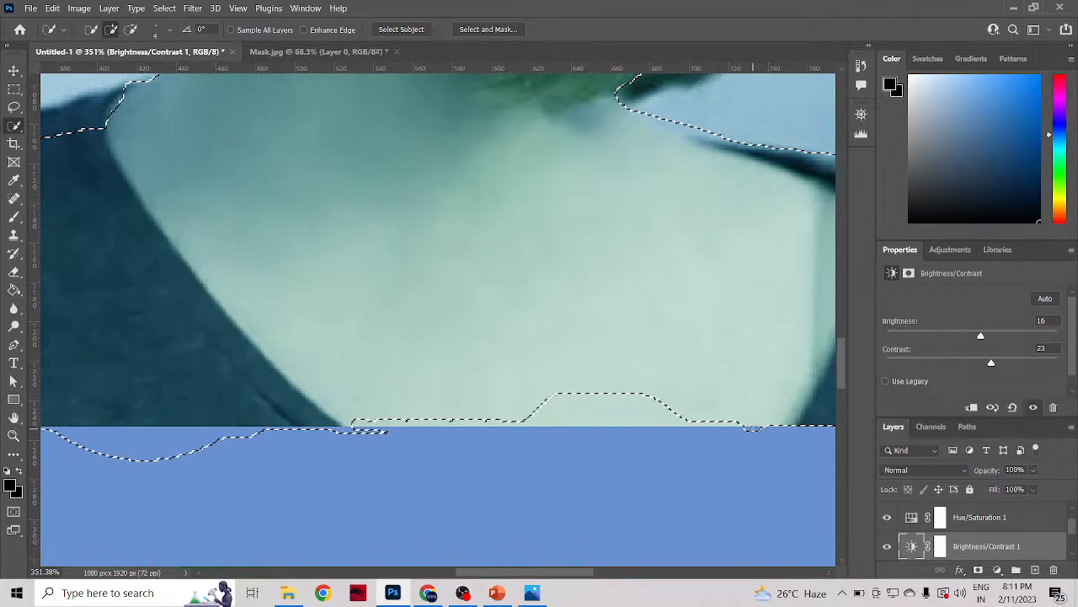
scroll(741, 428, up, 2)
scroll(754, 430, up, 3)
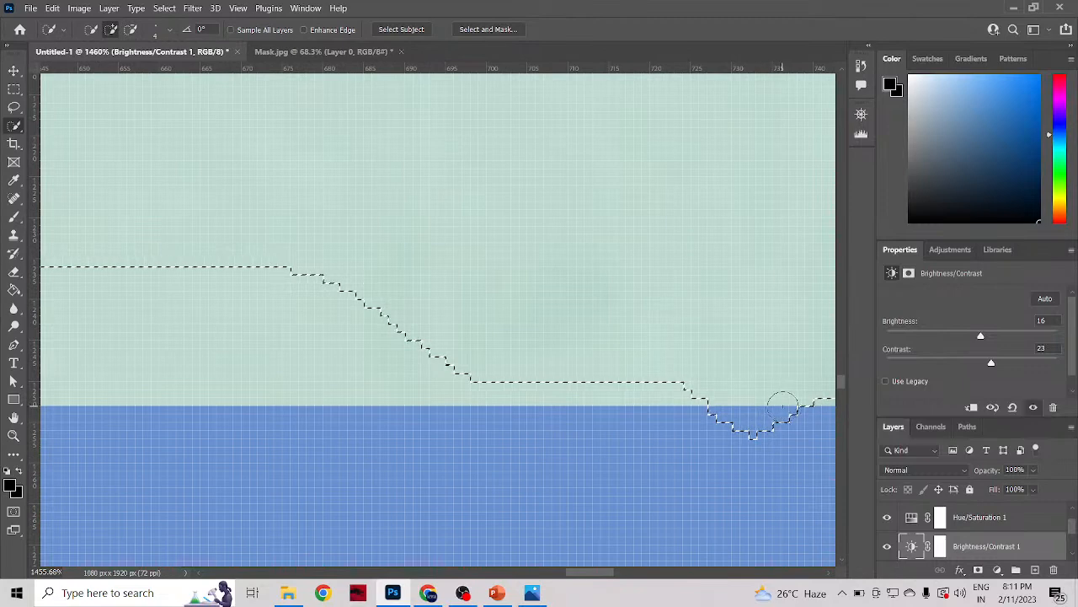
mouse_move(783, 408)
mouse_down()
mouse_move(701, 398)
mouse_move(807, 406)
mouse_up()
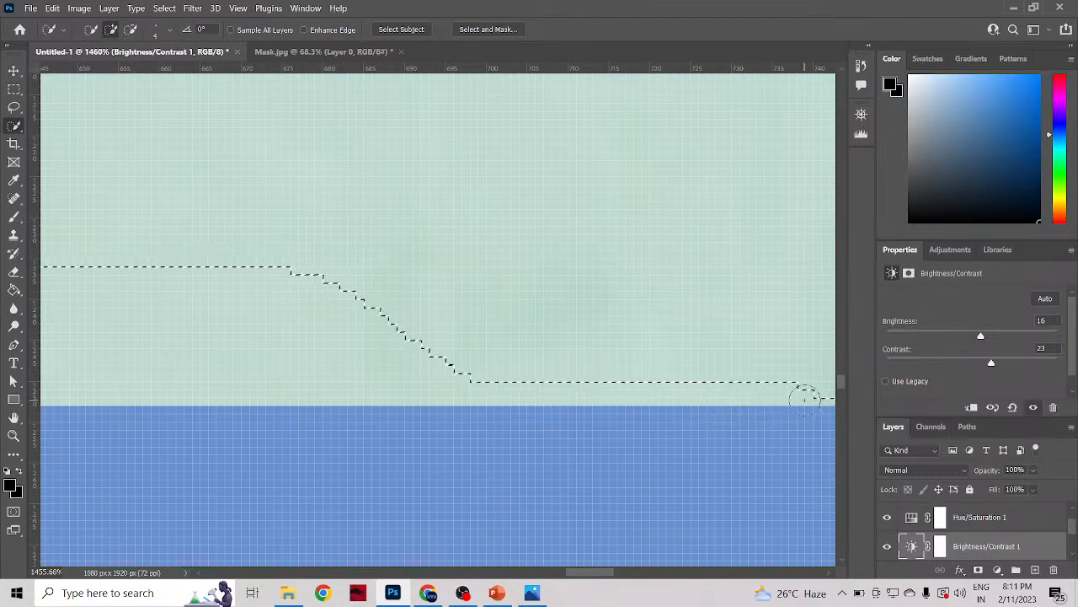
alt+click(804, 396)
Step: Reduce the Quick Selection brush to 2 px and trim the selection overhang where the skin meets the shirt
scroll(796, 417, down, 4)
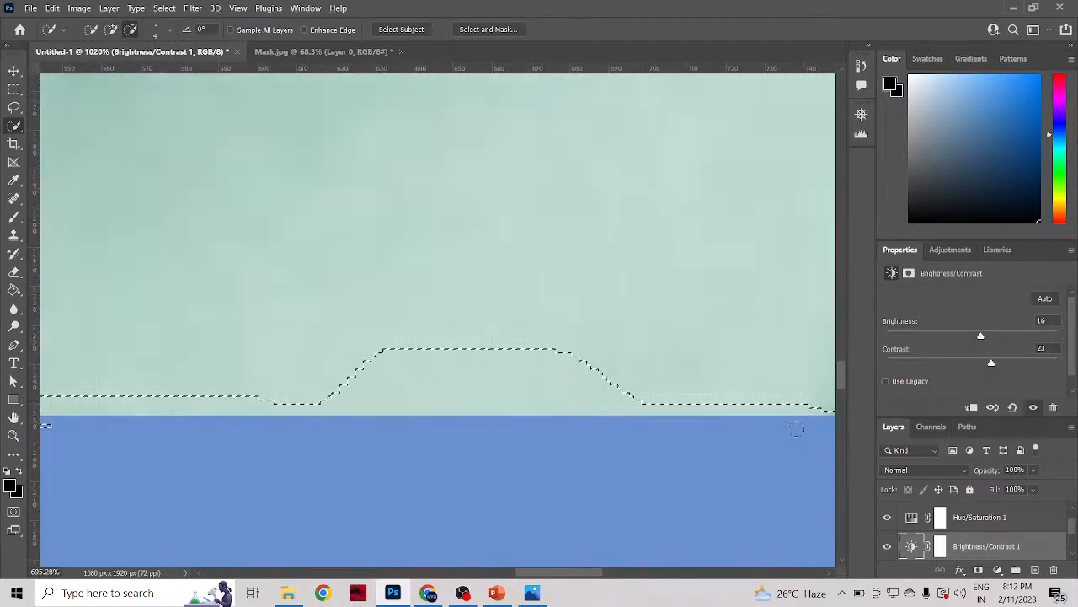
drag(590, 578, 640, 580)
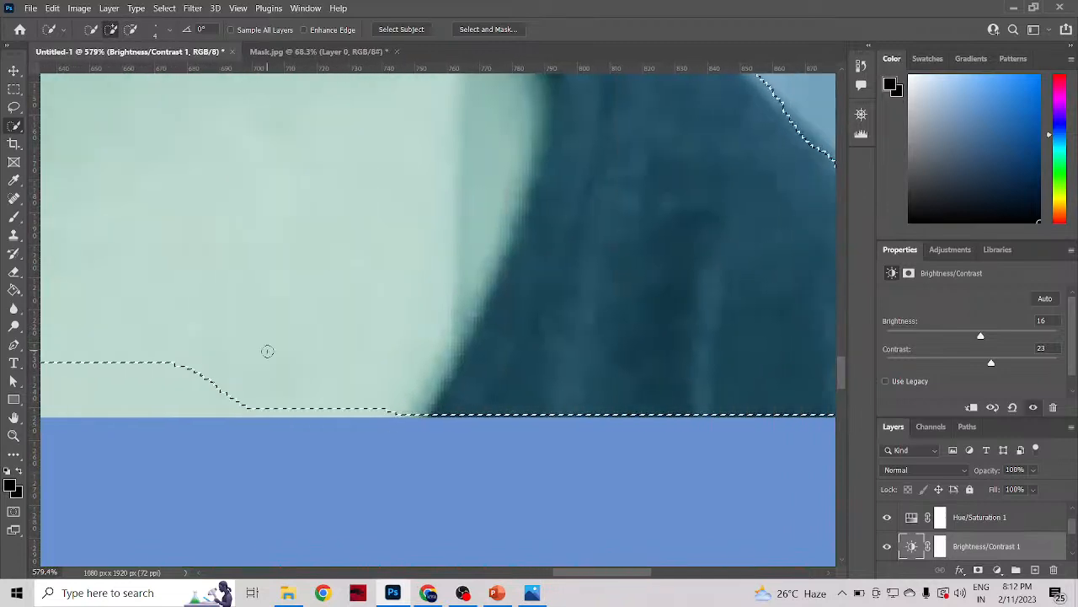
scroll(264, 351, up, 4)
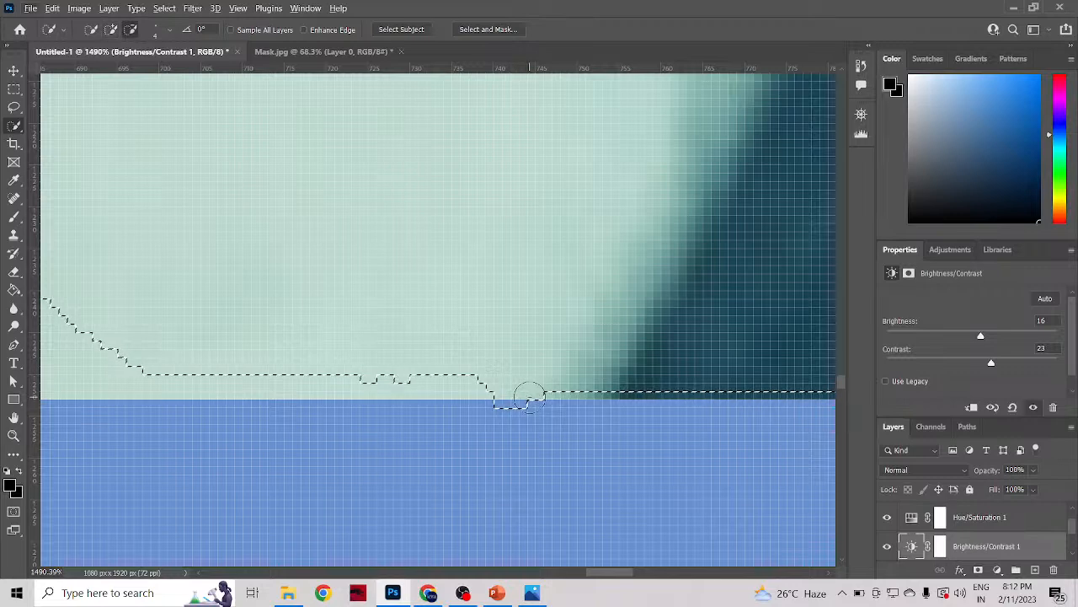
alt+right_click(529, 396)
alt+right_click(537, 376)
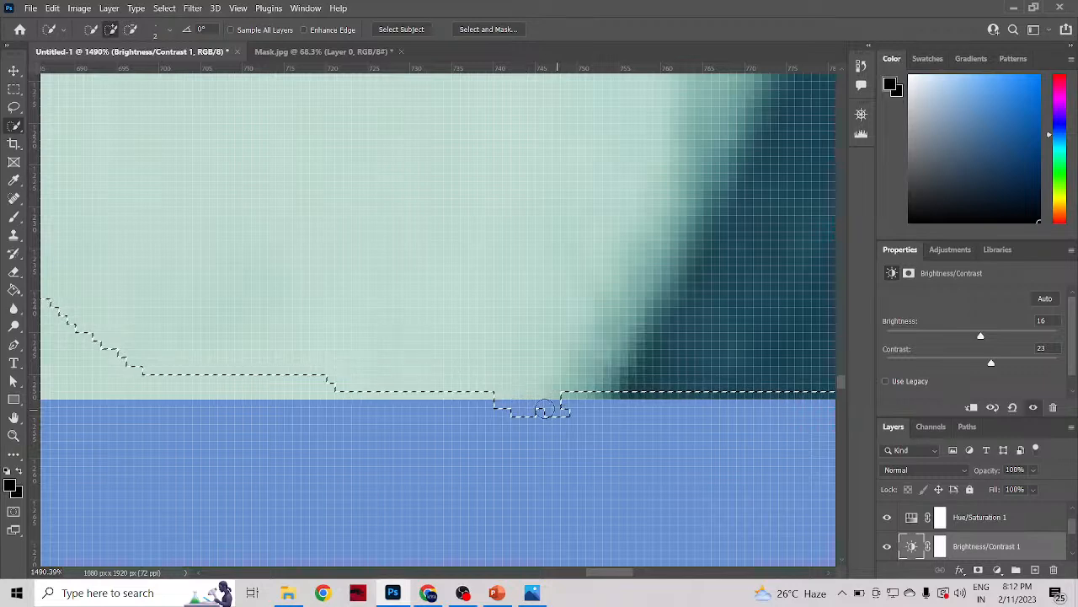
key(alt)
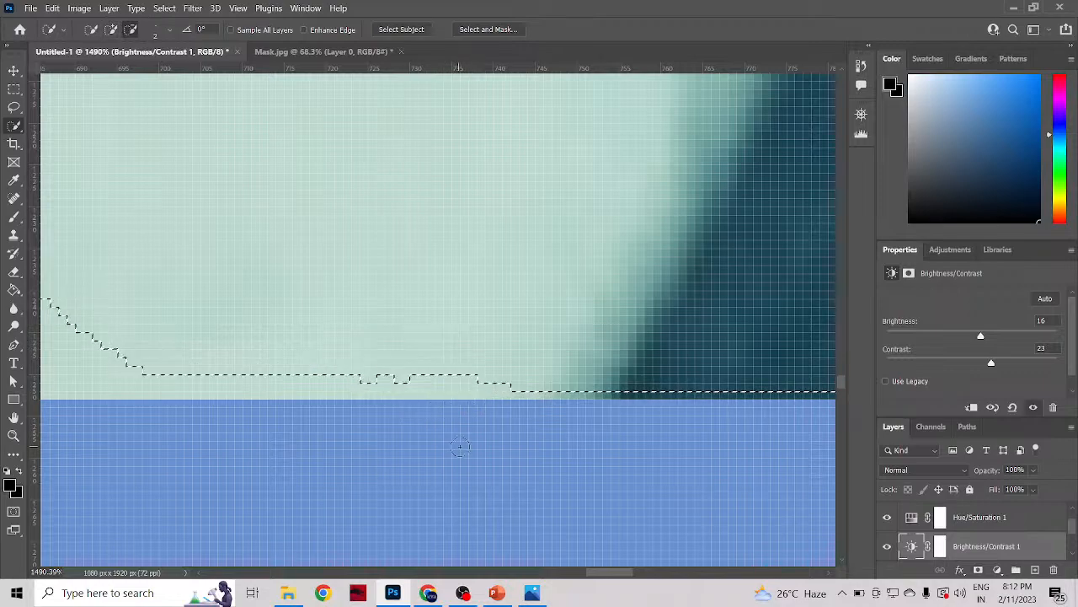
Step: Retouch the stepped selection edge near the shirt with the 2 px brush and undo the last two strokes
scroll(531, 478, down, 1)
mouse_move(621, 580)
mouse_down()
mouse_move(605, 577)
mouse_move(630, 576)
mouse_up()
scroll(562, 422, up, 3)
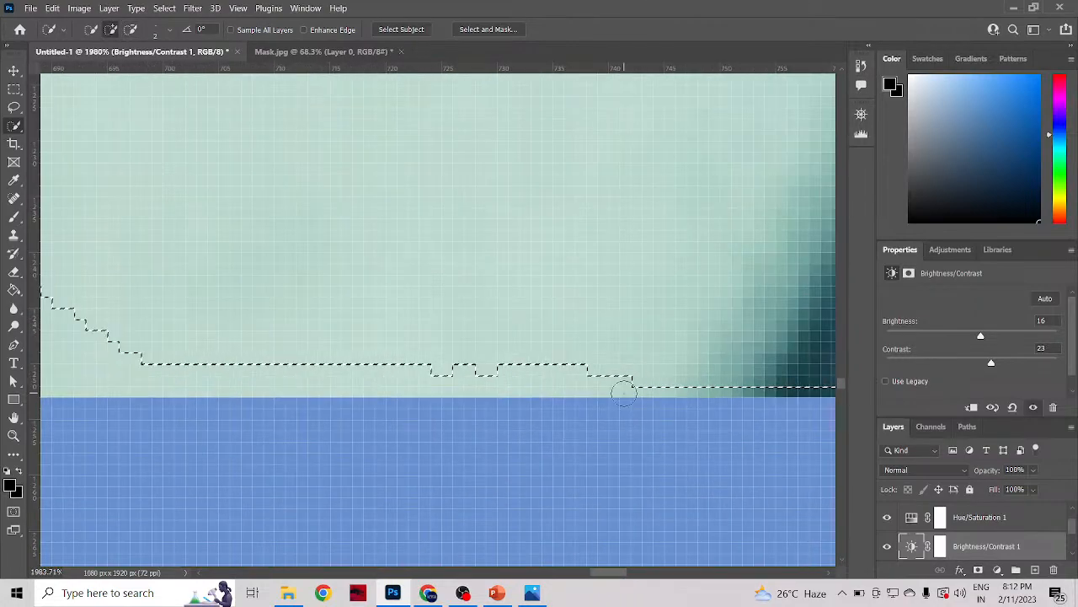
mouse_move(620, 394)
mouse_down()
mouse_move(650, 392)
mouse_move(650, 376)
mouse_move(615, 375)
mouse_up()
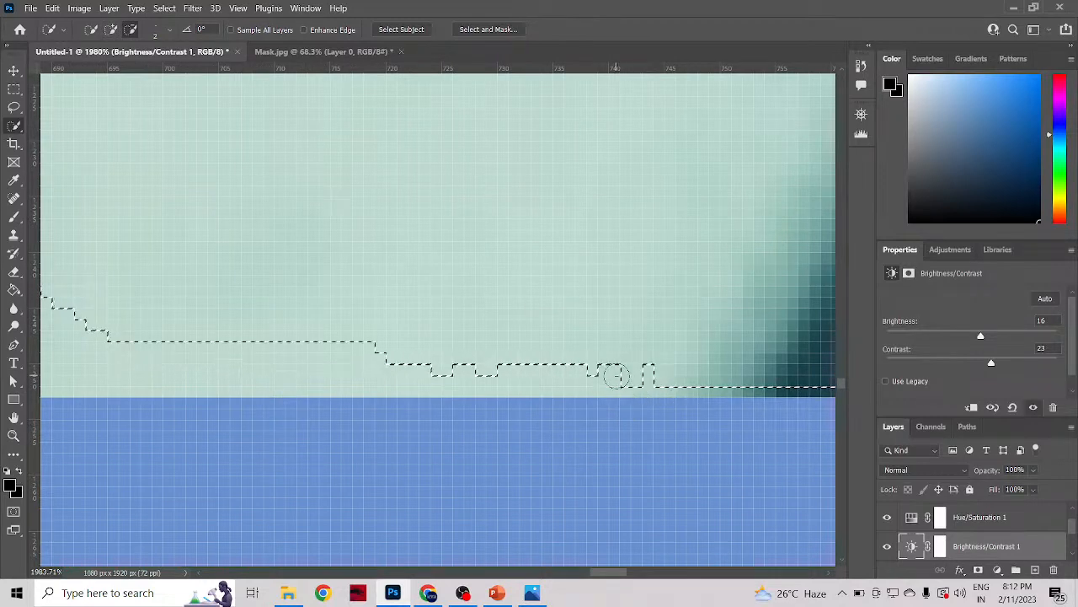
key(ctrl+z)
key(ctrl+z)
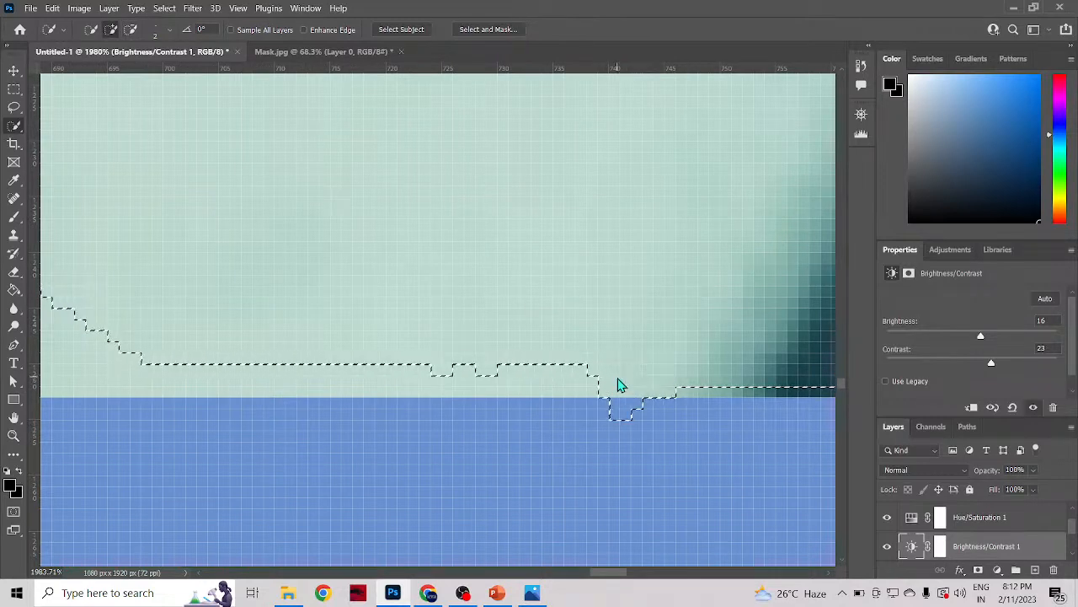
Step: Rework the selection edge at the corner of skin and shirt, adding the missing strip and subtracting the overhang with the 2 px brush
drag(631, 378, 617, 382)
key(alt)
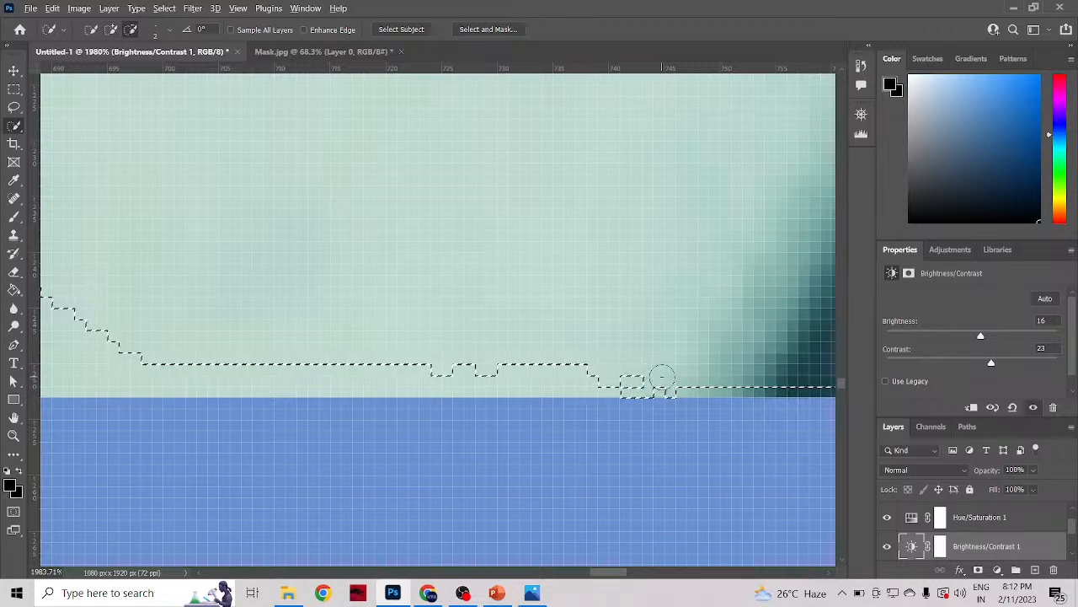
click(654, 379)
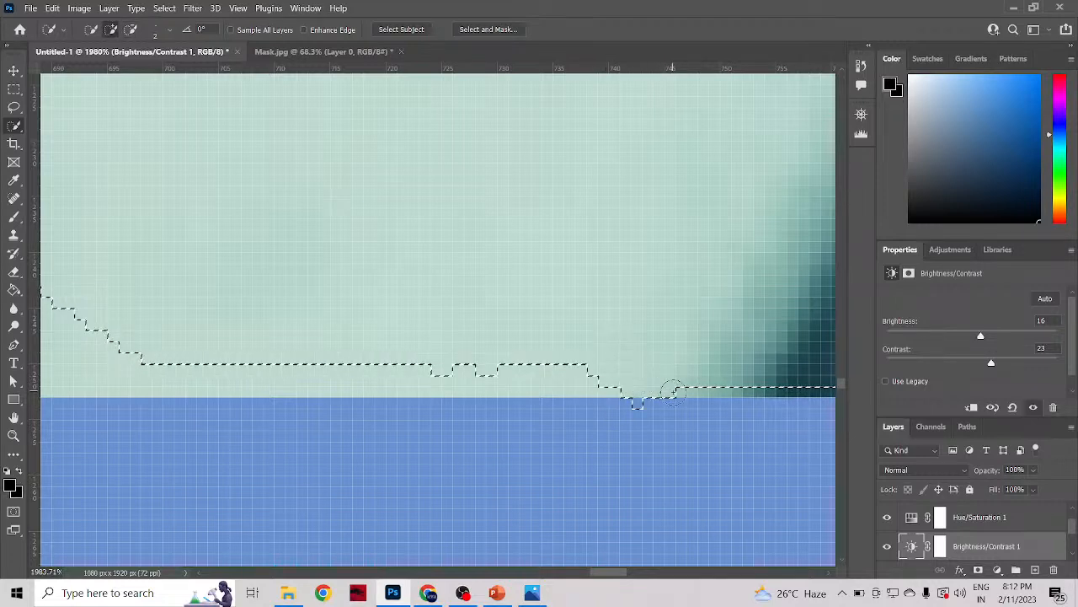
mouse_move(673, 390)
mouse_down()
mouse_move(642, 403)
mouse_move(706, 395)
mouse_move(733, 407)
mouse_move(675, 403)
mouse_up()
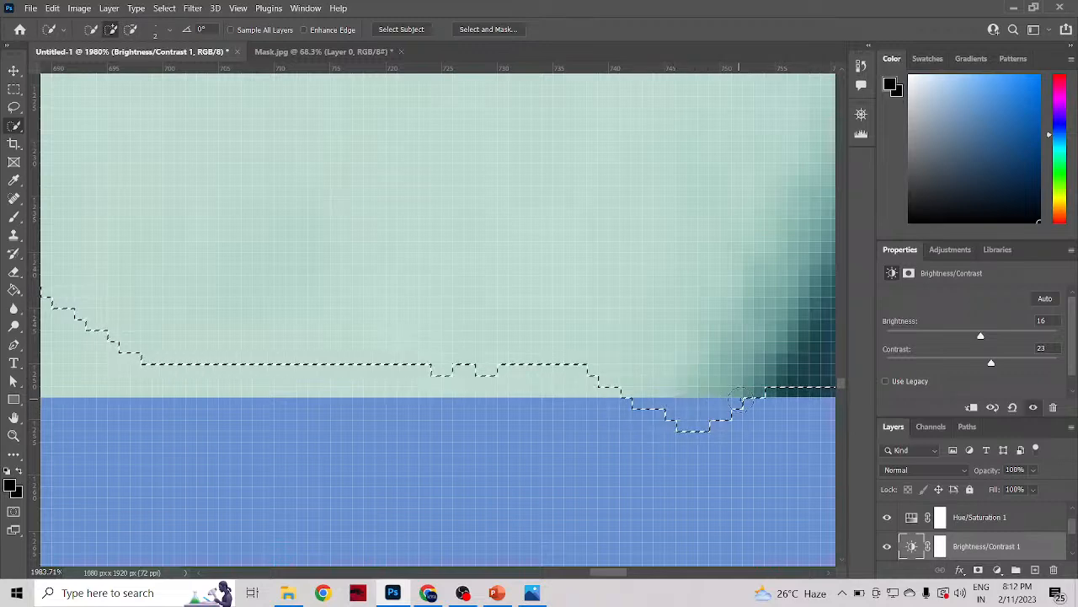
drag(754, 400, 530, 404)
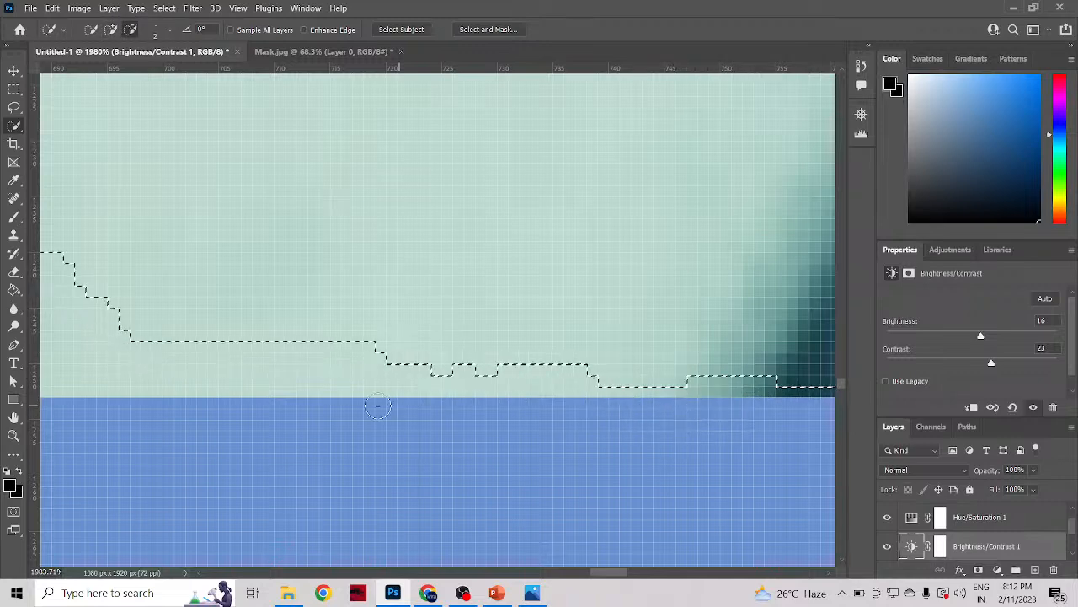
drag(650, 380, 525, 390)
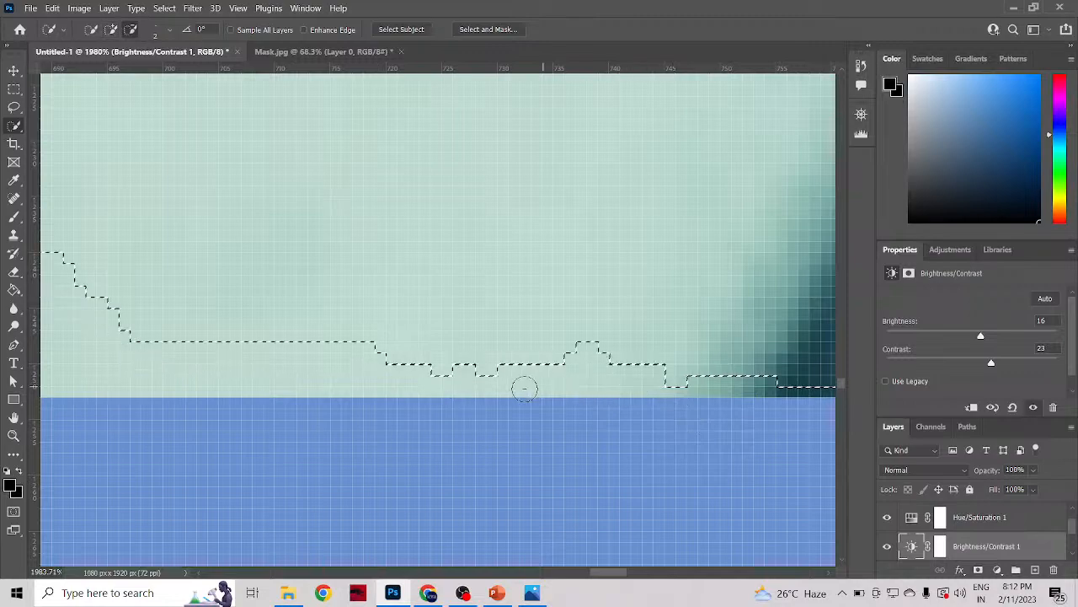
Step: Examine the selection outline along the lower edge and around the woman's whole figure
scroll(522, 390, down, 6)
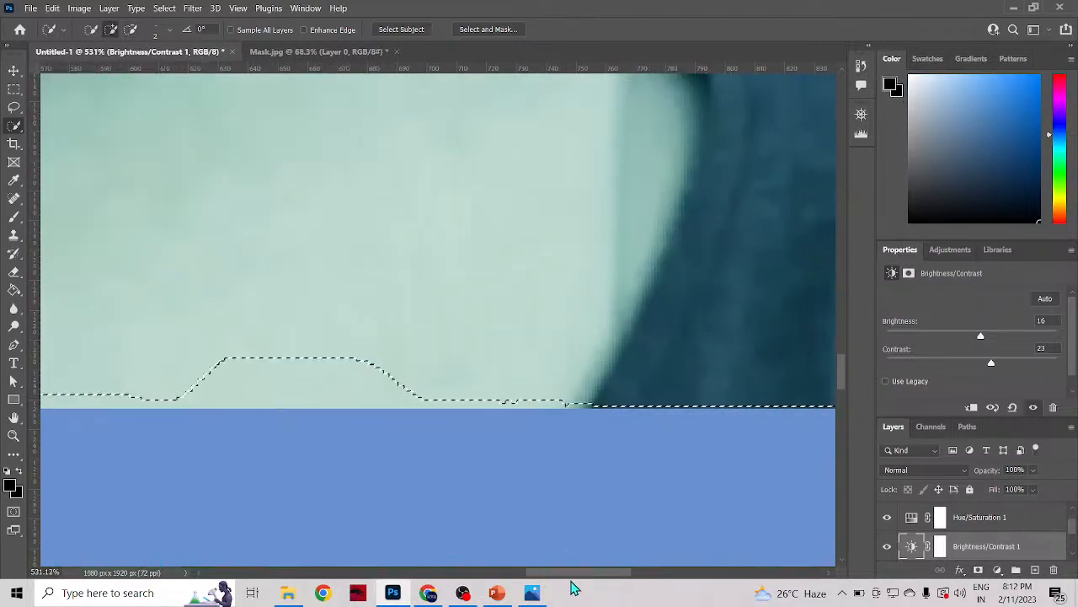
drag(571, 581, 499, 577)
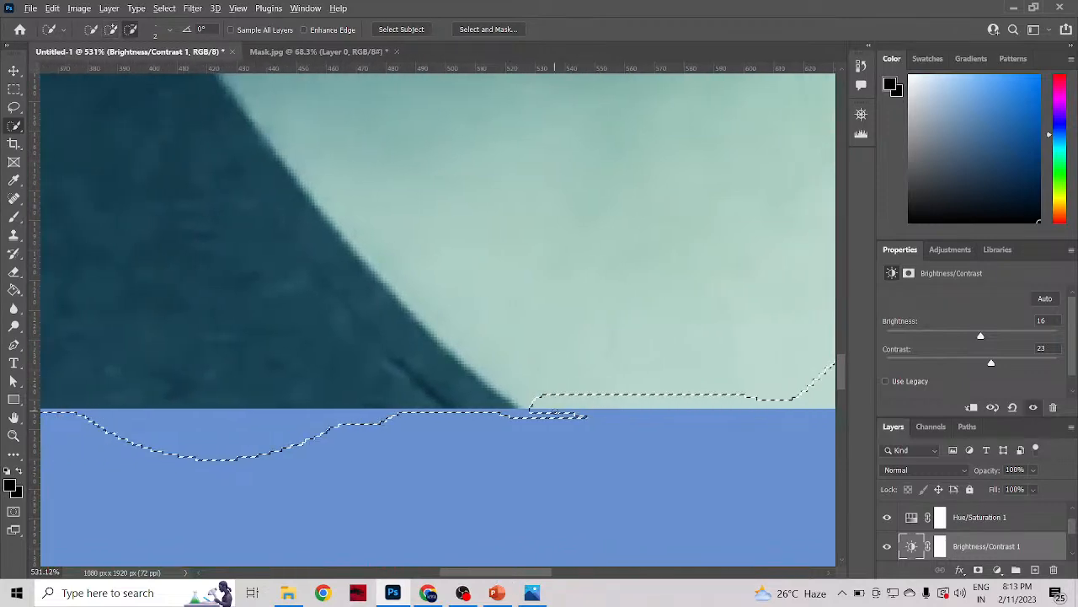
scroll(543, 411, down, 3)
scroll(716, 275, down, 2)
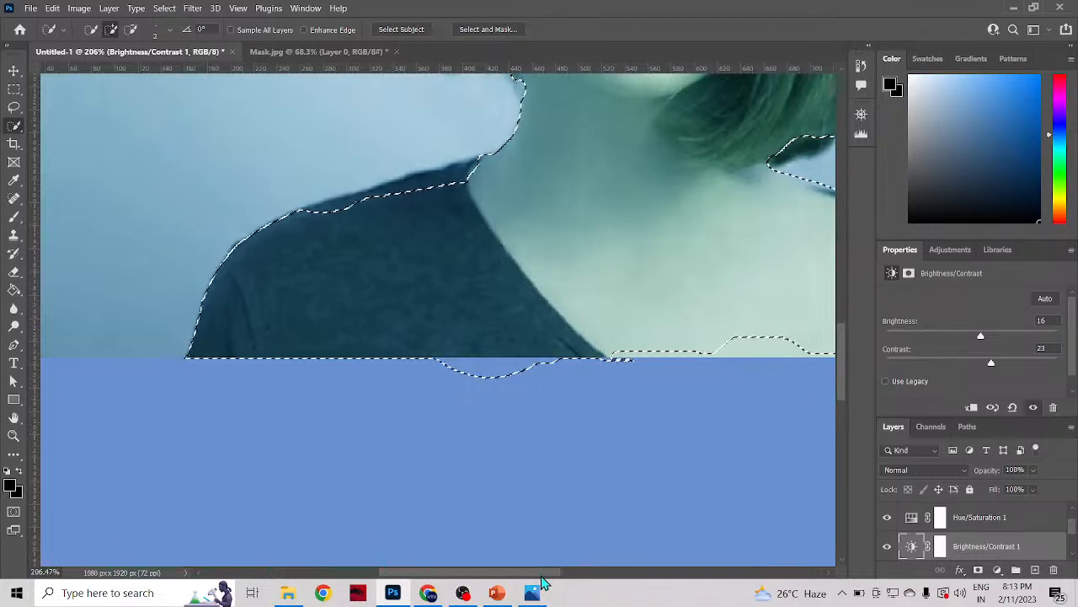
drag(545, 574, 526, 573)
scroll(547, 307, down, 8)
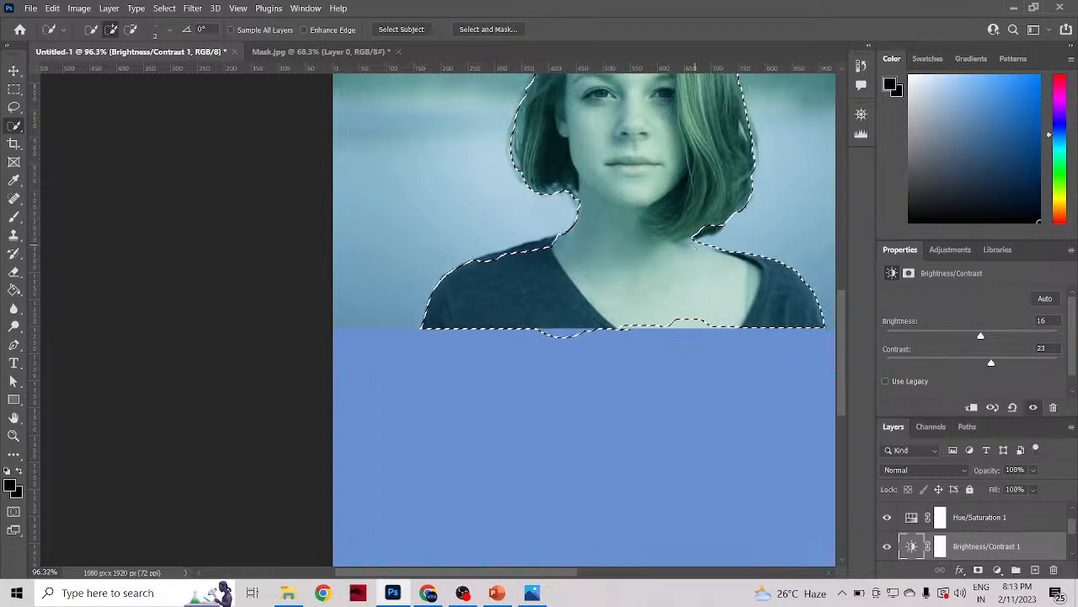
scroll(695, 244, up, 5)
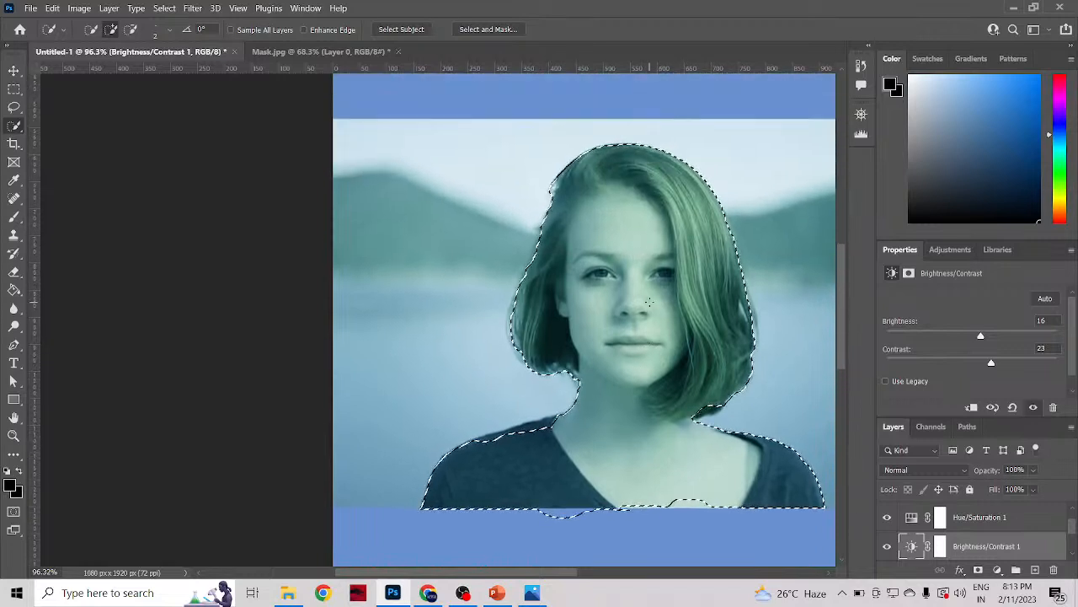
scroll(649, 301, up, 1)
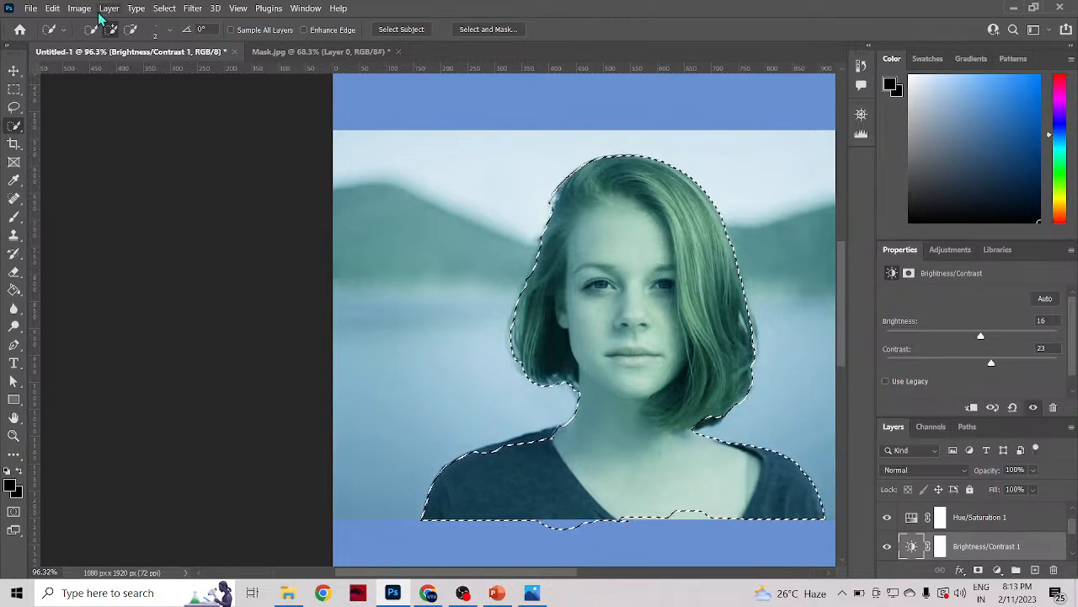
click(164, 10)
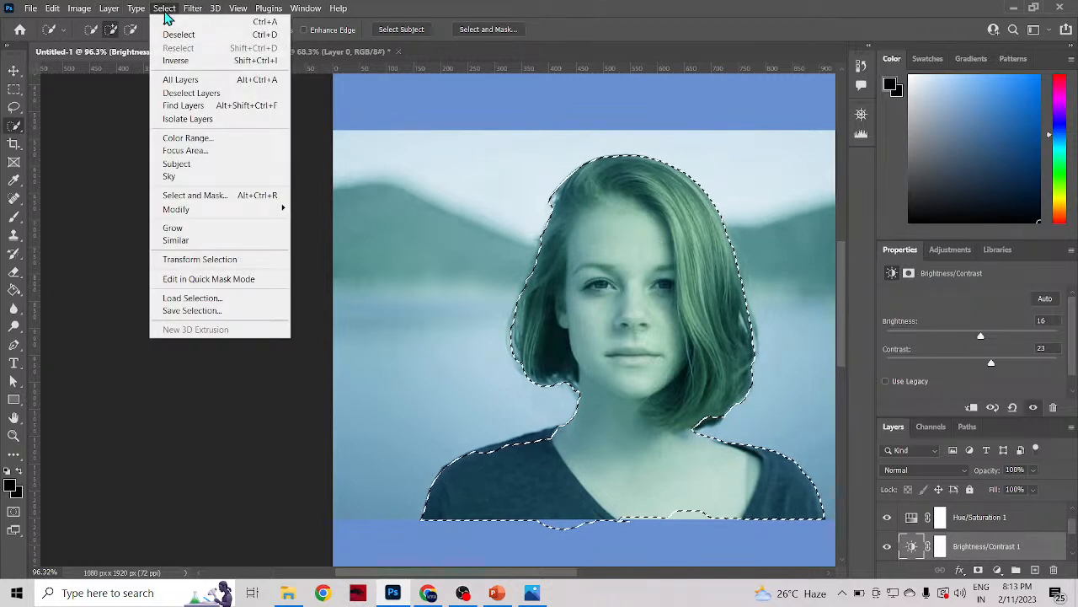
click(164, 10)
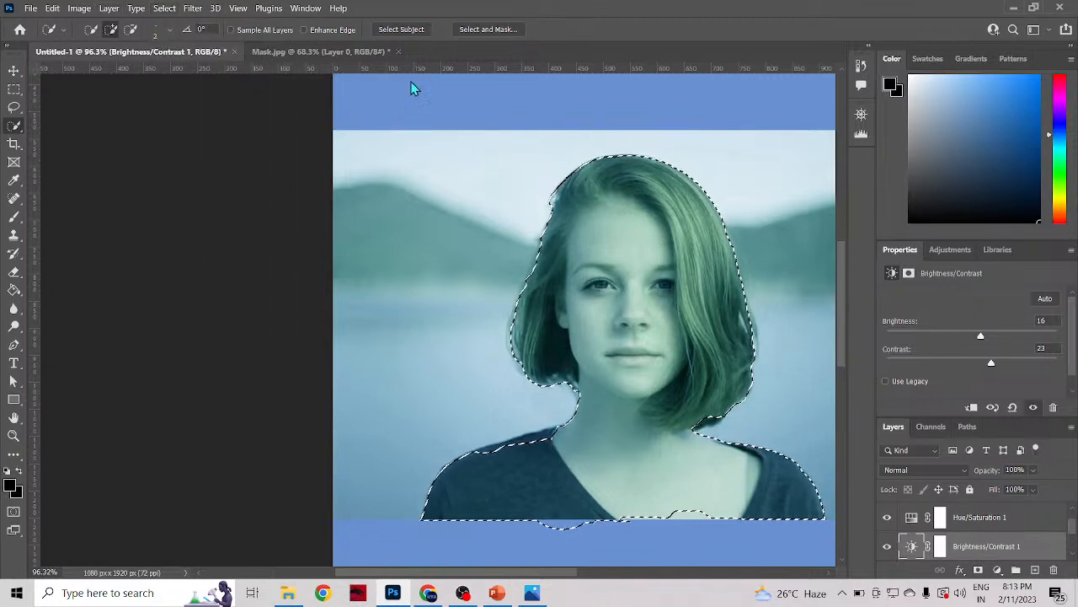
scroll(600, 335, up, 3)
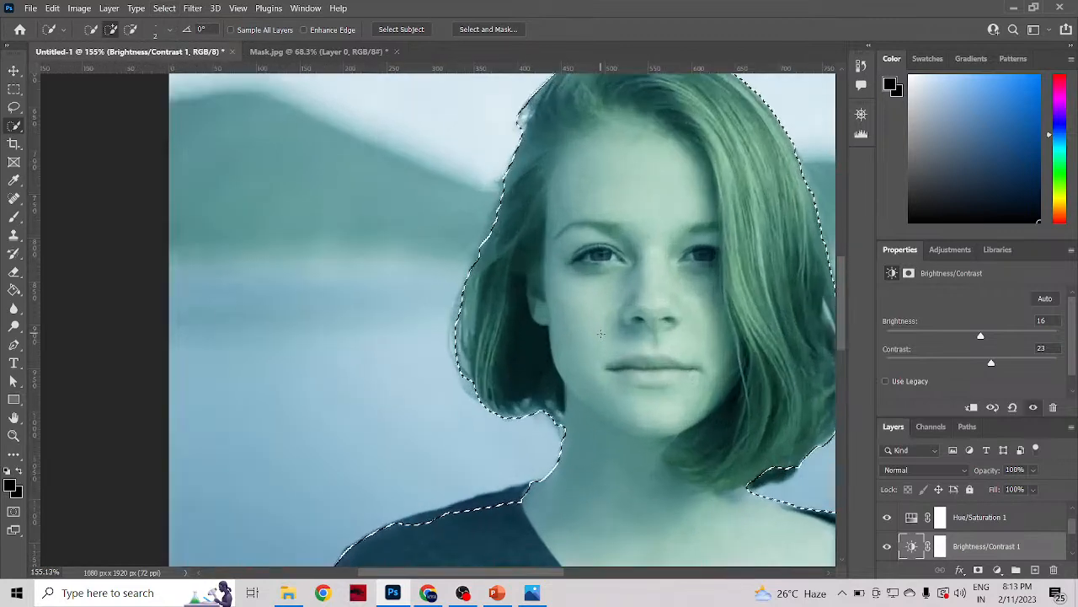
scroll(600, 335, down, 2)
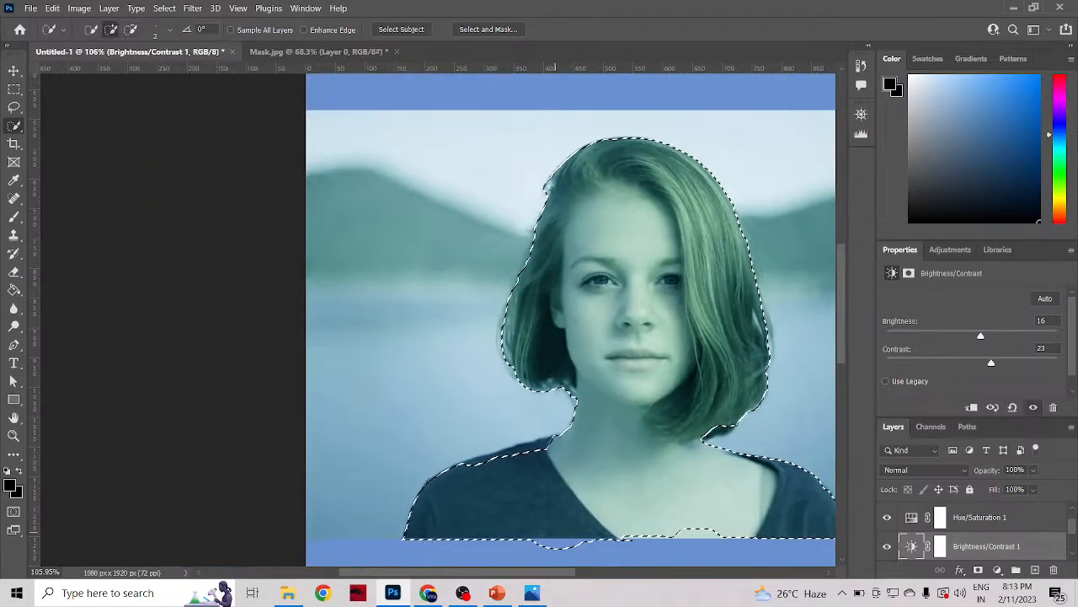
drag(559, 583, 584, 581)
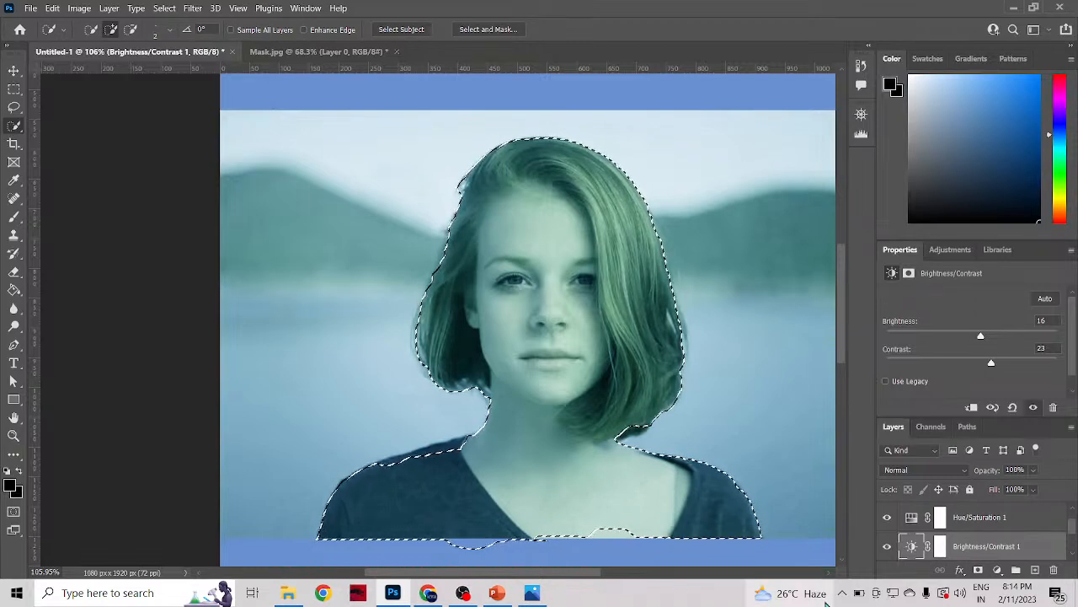
mouse_move(826, 603)
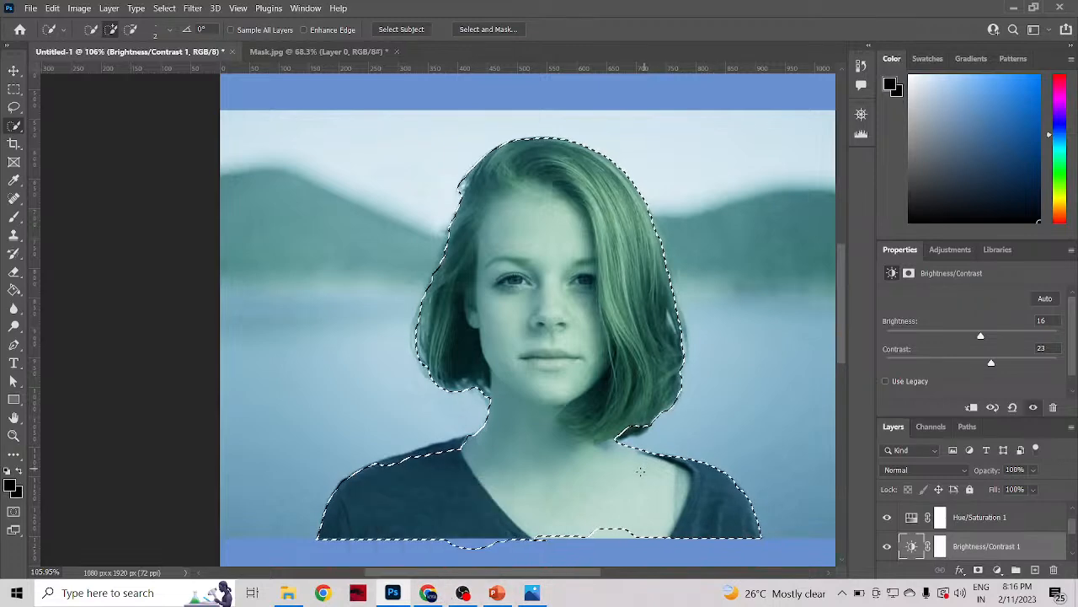
Step: Switch to Chrome and search Google for "paper folding and cutting"
click(429, 593)
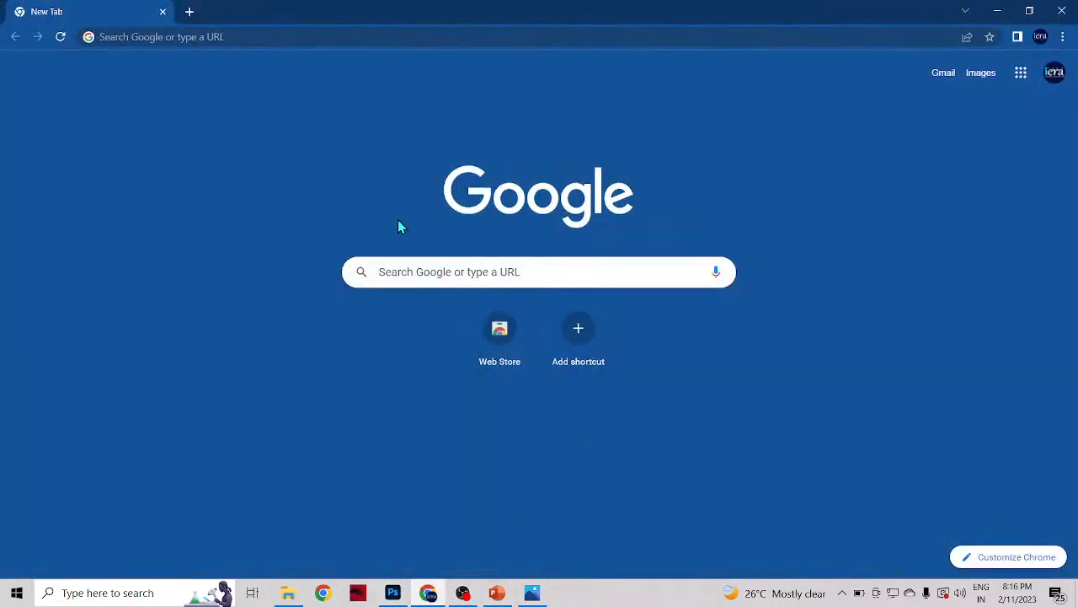
click(404, 264)
click(337, 226)
click(405, 265)
text(paper)
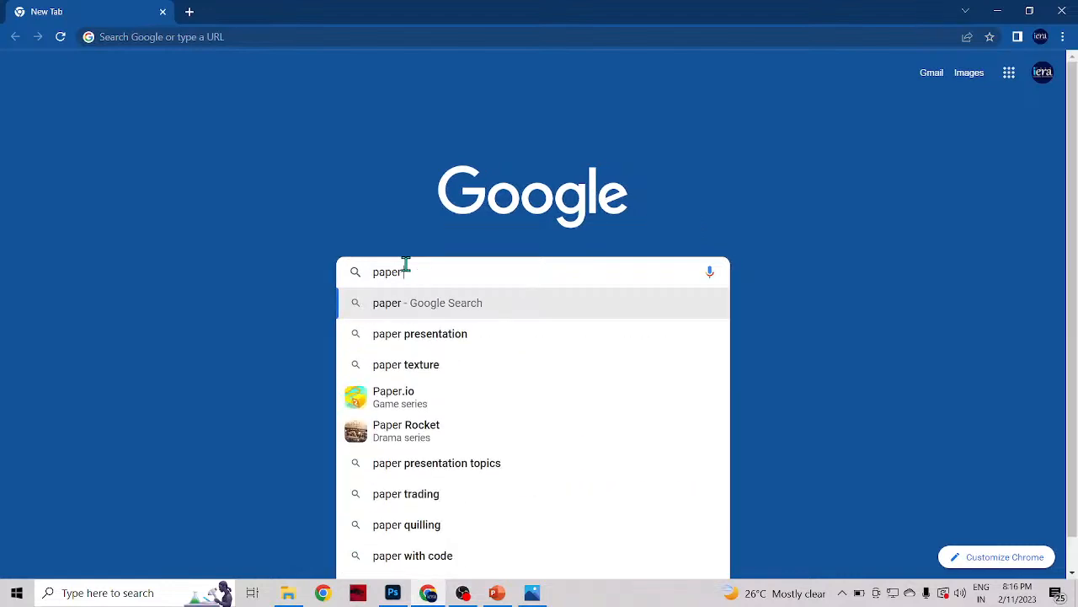
text( foldin)
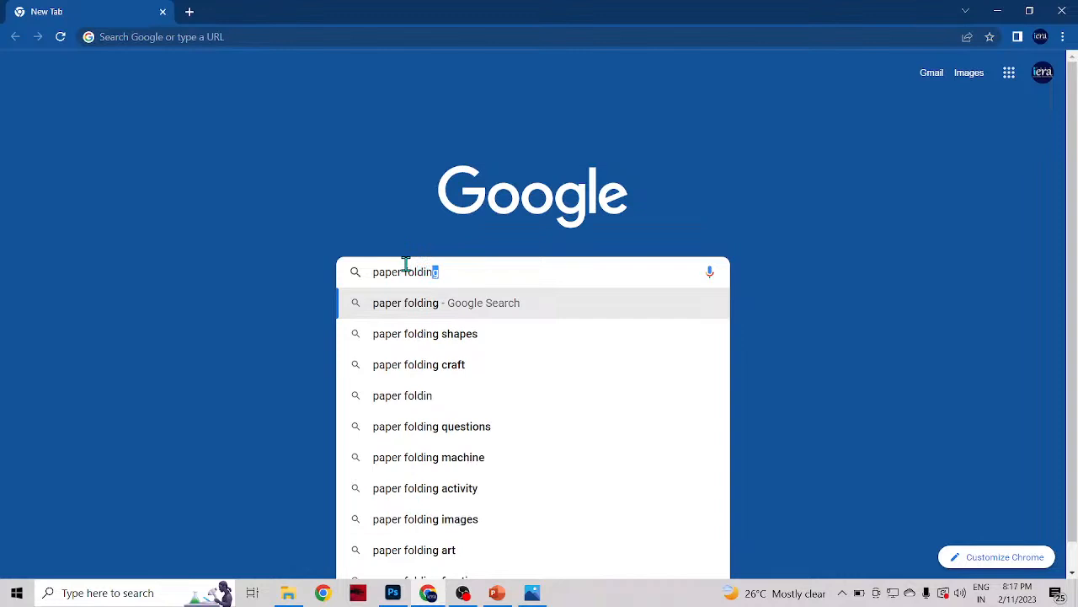
text(g )
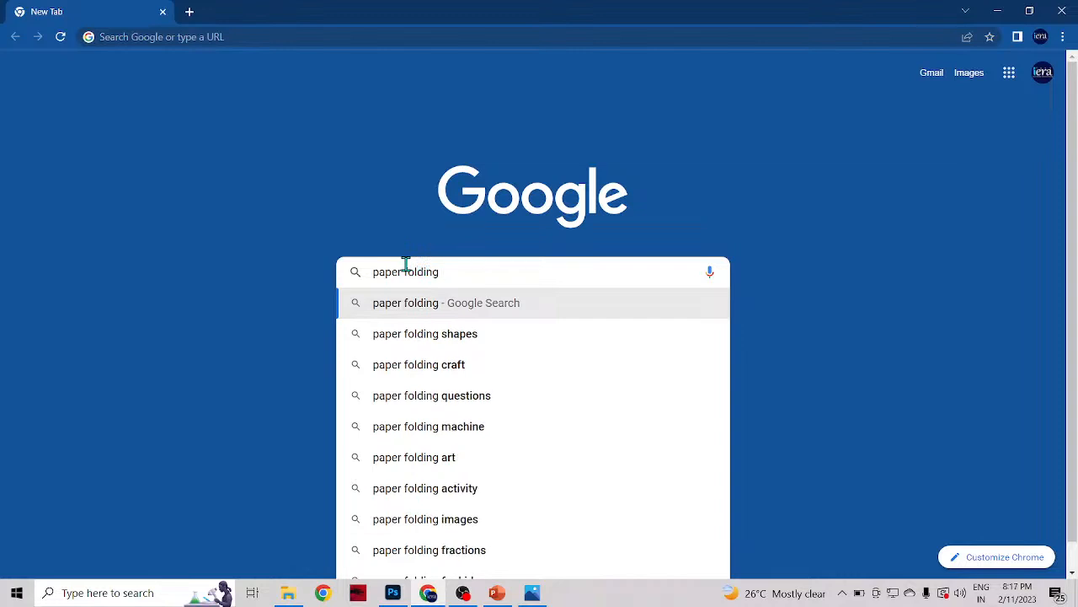
text(and)
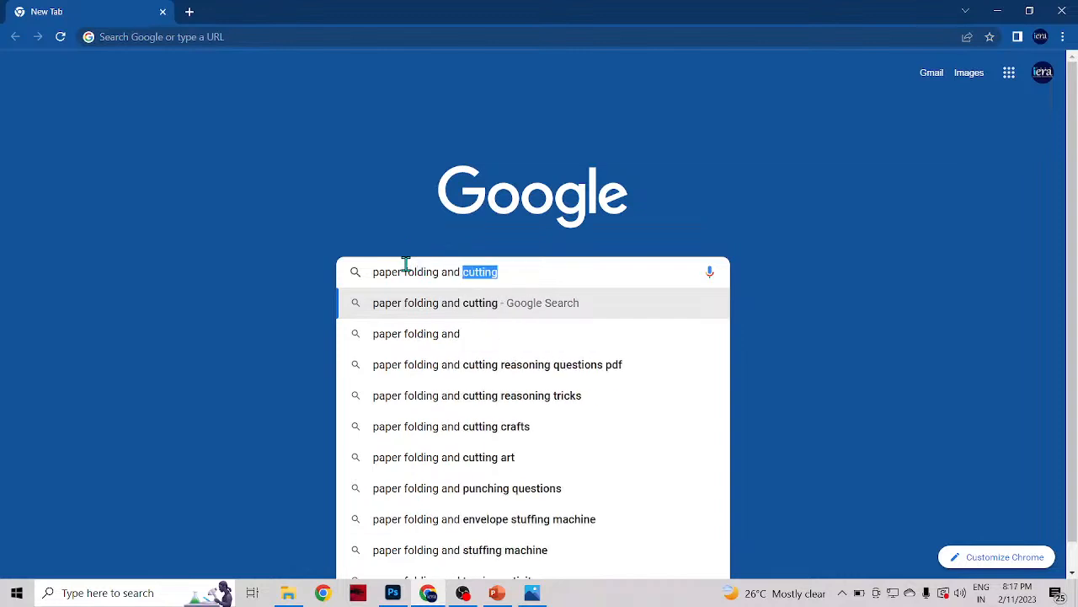
key(Return)
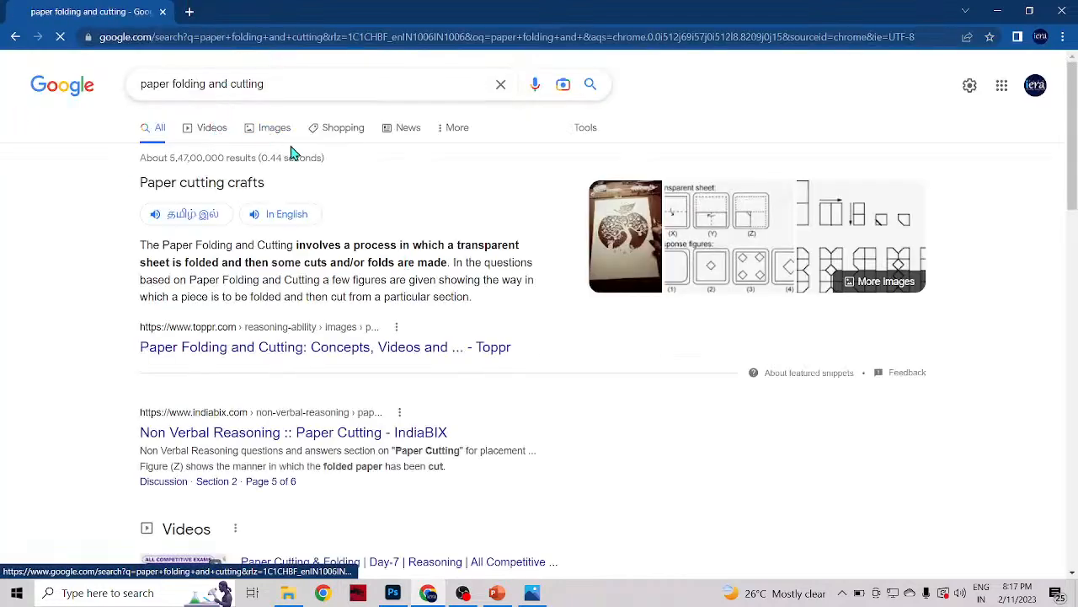
Step: Show the image results for paper folding and cutting and browse them for a suitable example picture
click(261, 132)
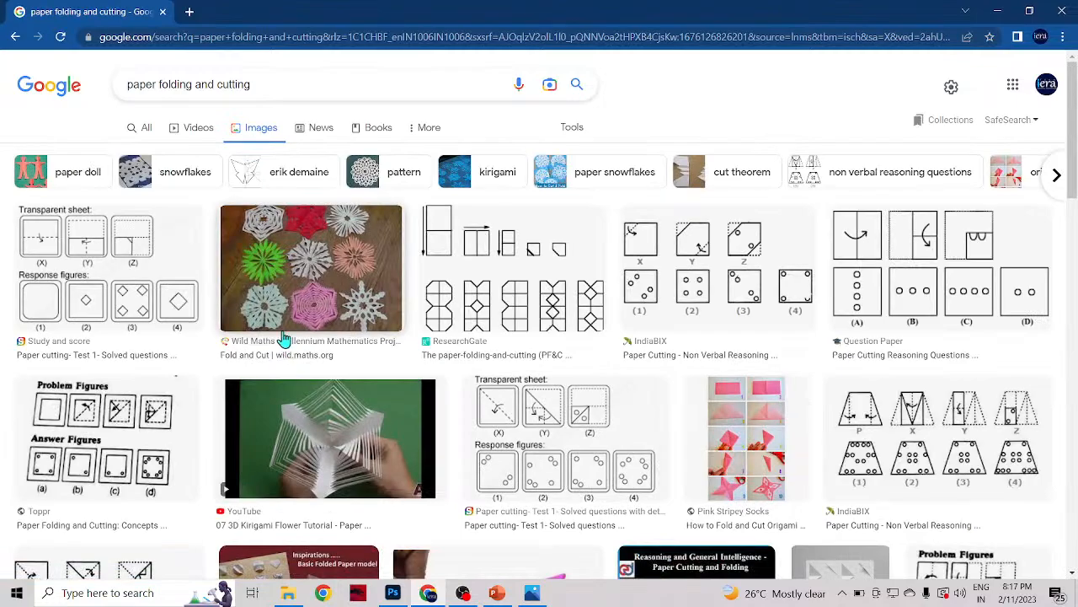
scroll(455, 421, down, 3)
scroll(439, 429, down, 3)
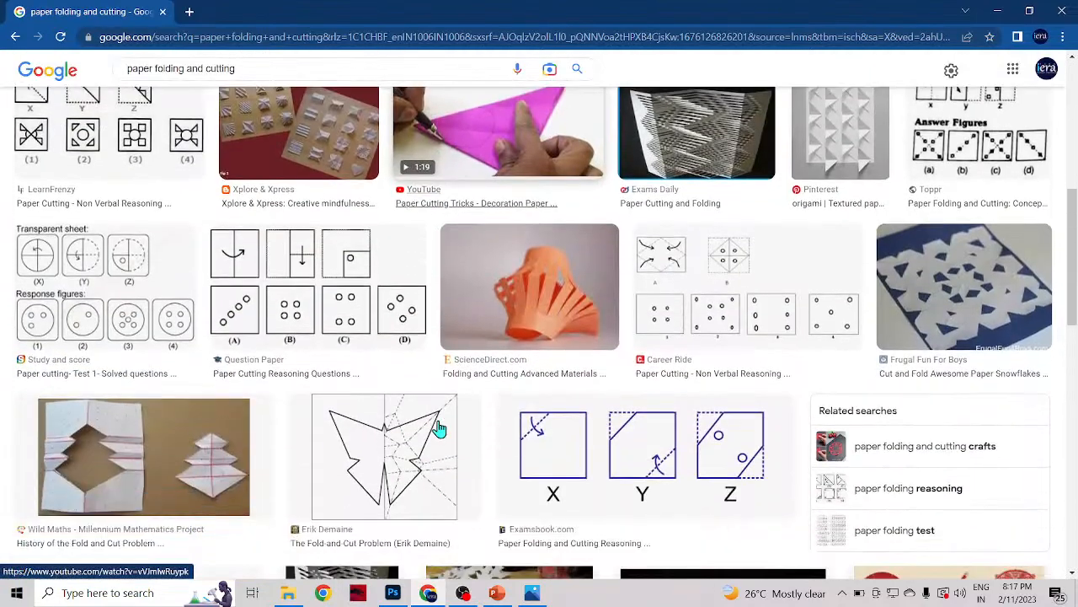
scroll(435, 343, down, 3)
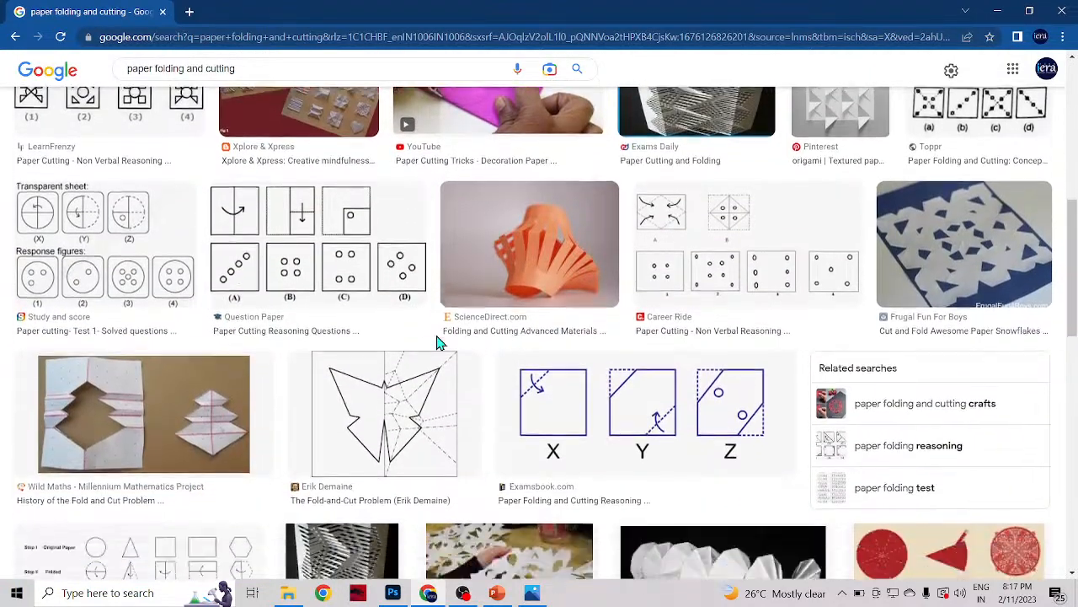
scroll(437, 352, down, 5)
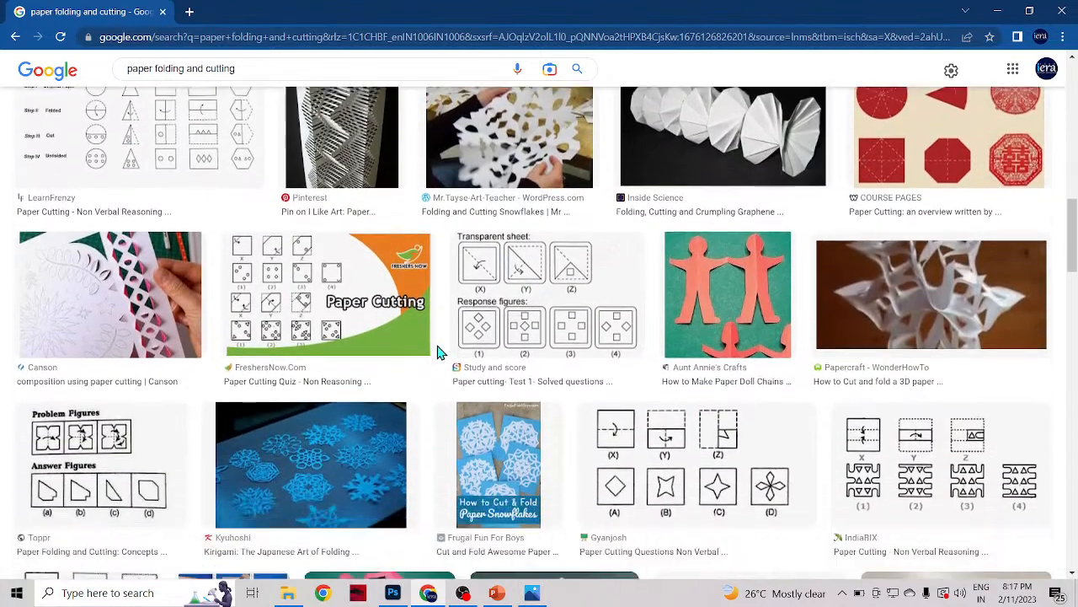
scroll(437, 352, down, 5)
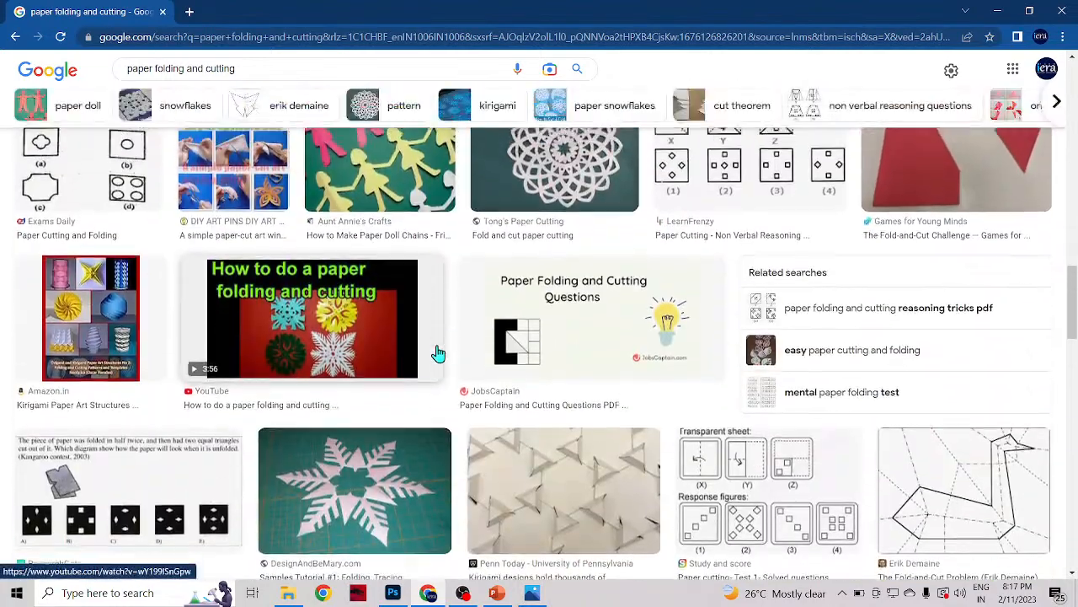
scroll(437, 352, down, 5)
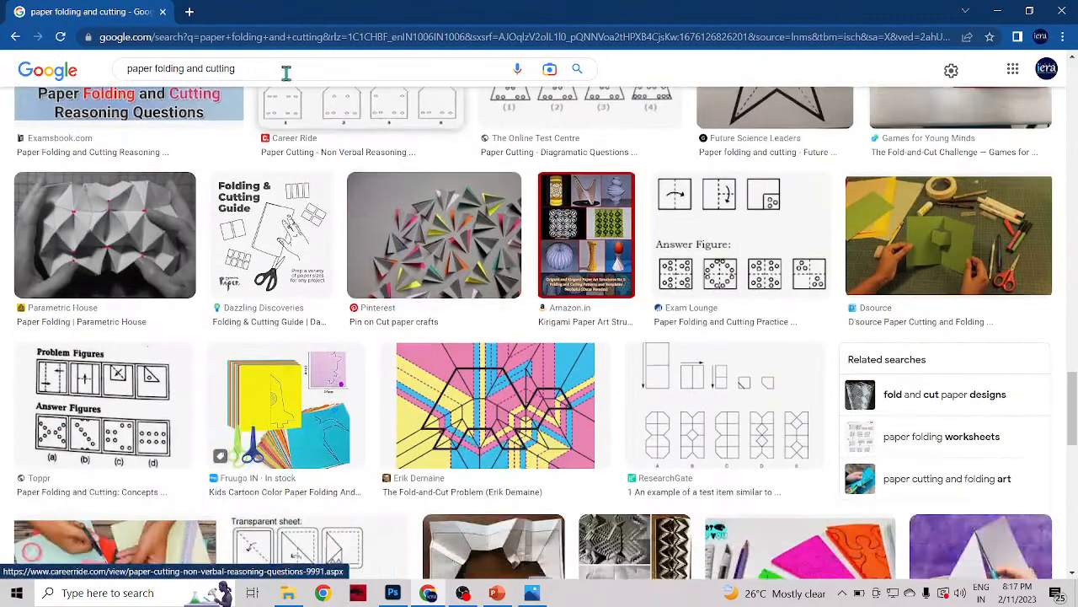
Step: Replace "cutting" with "tearing" in the image search query and run the search again
click(227, 71)
drag(227, 71, 204, 71)
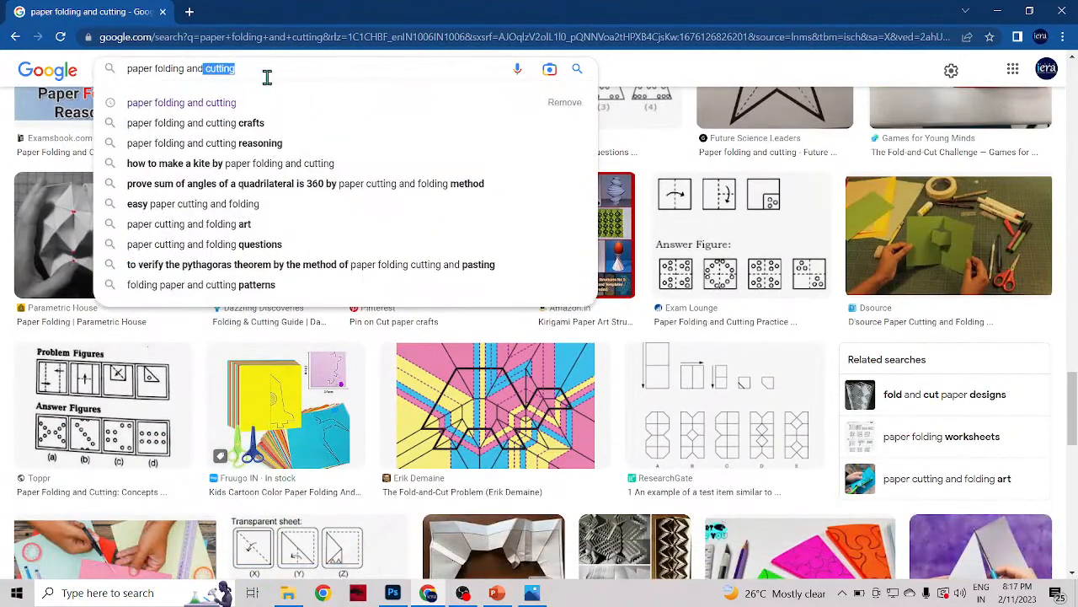
text(tearing)
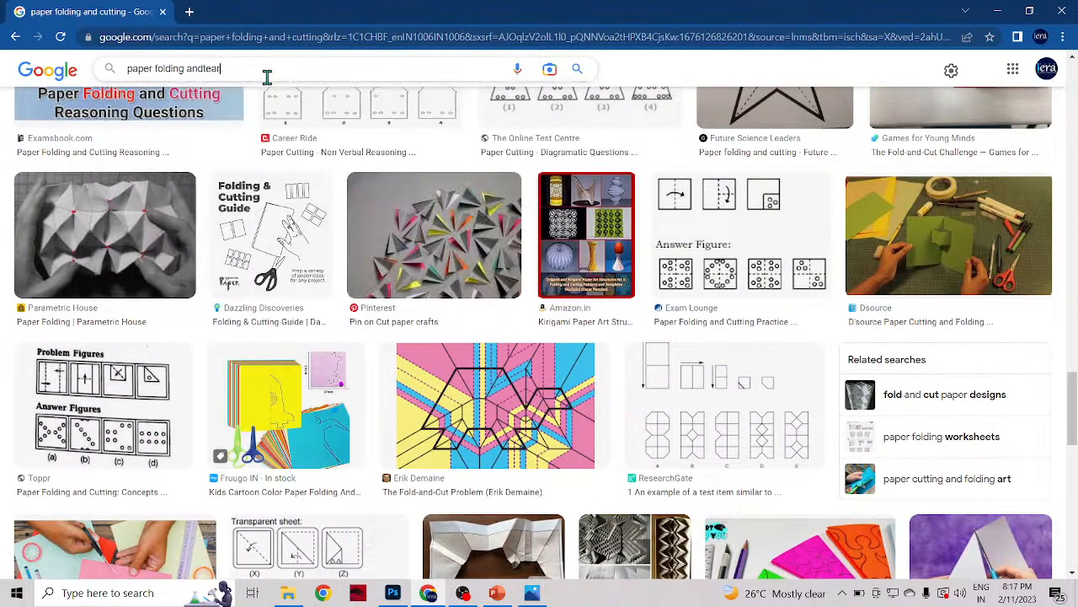
key(Left)
key(Left)
key(Left)
key(Left)
key(Left)
key(Left)
key(Left)
key(Return)
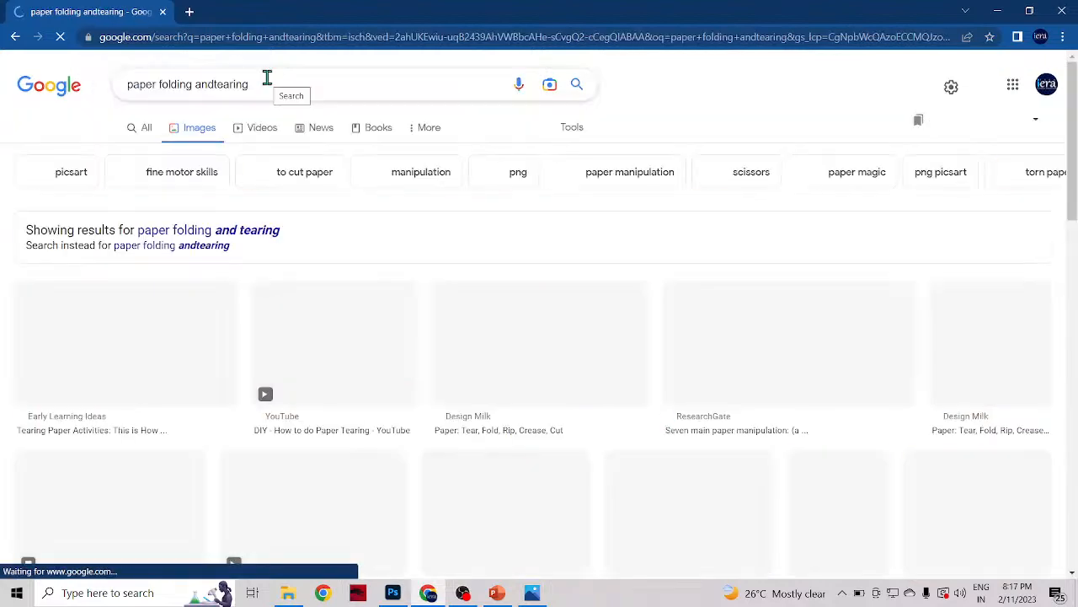
Step: Open the wikiHow image of hands separating pink paper in a new tab, followed by its source article
scroll(513, 447, down, 5)
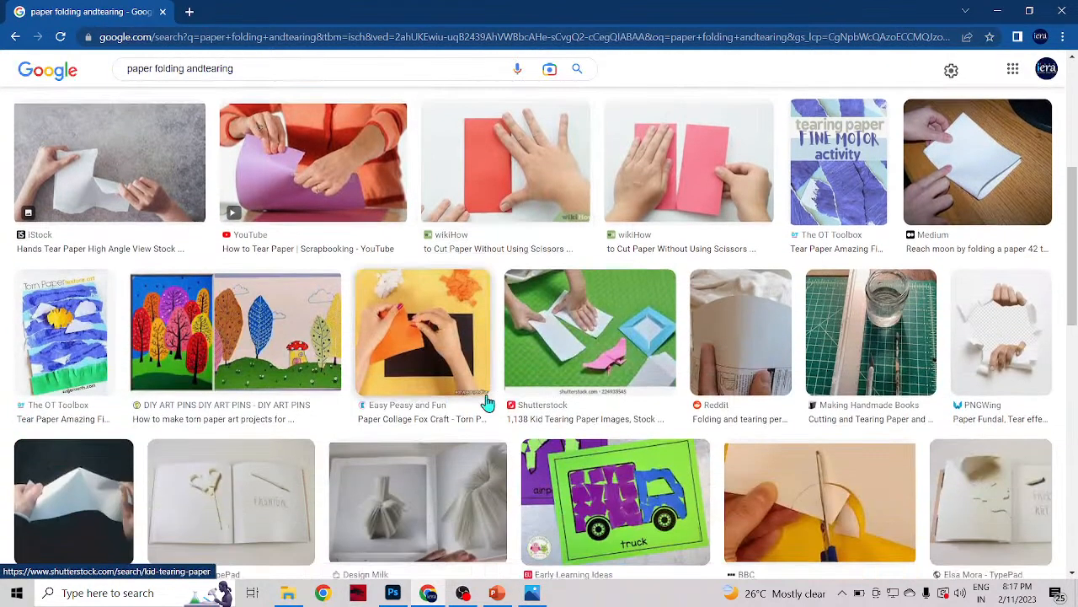
right_click(679, 160)
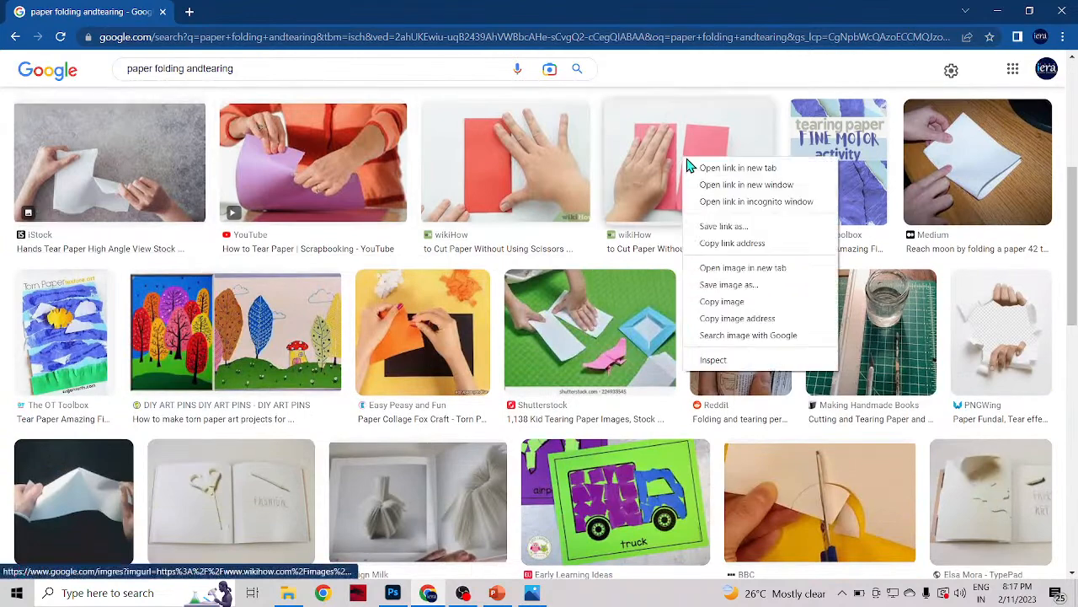
click(697, 166)
click(290, 13)
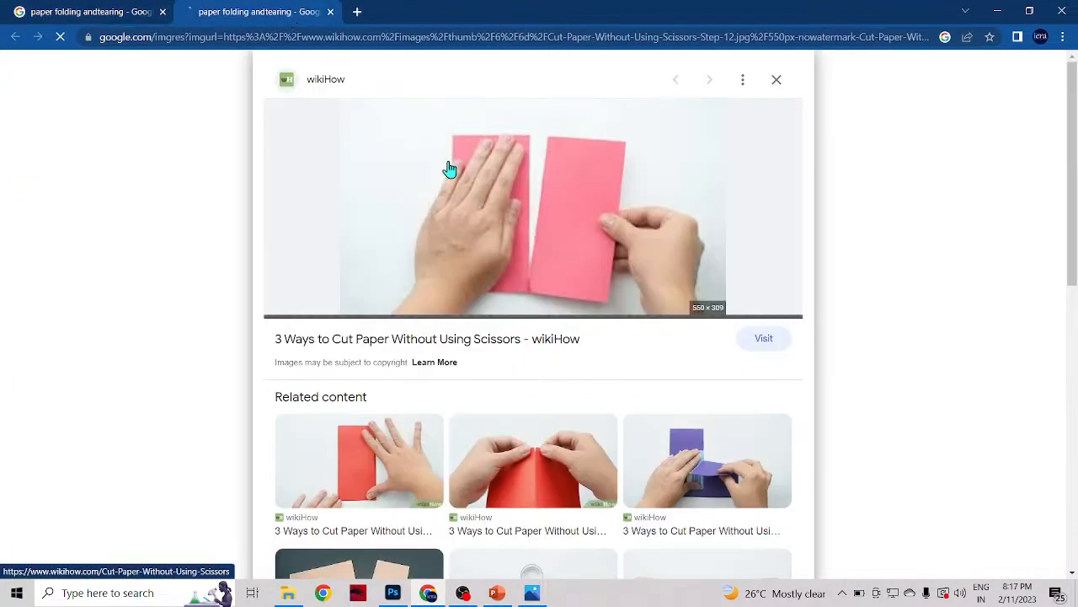
right_click(549, 199)
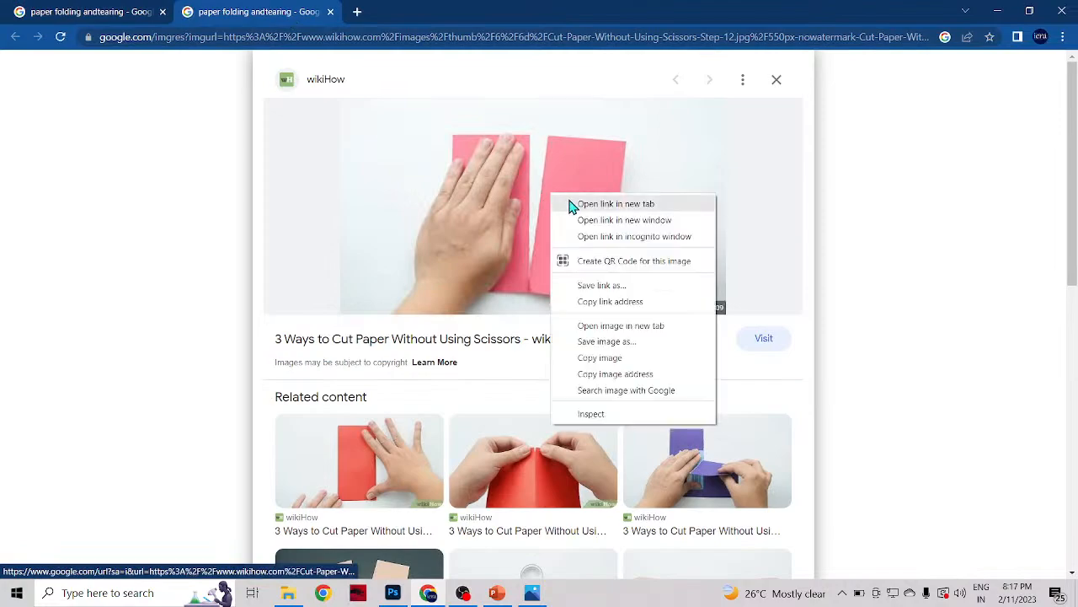
click(569, 205)
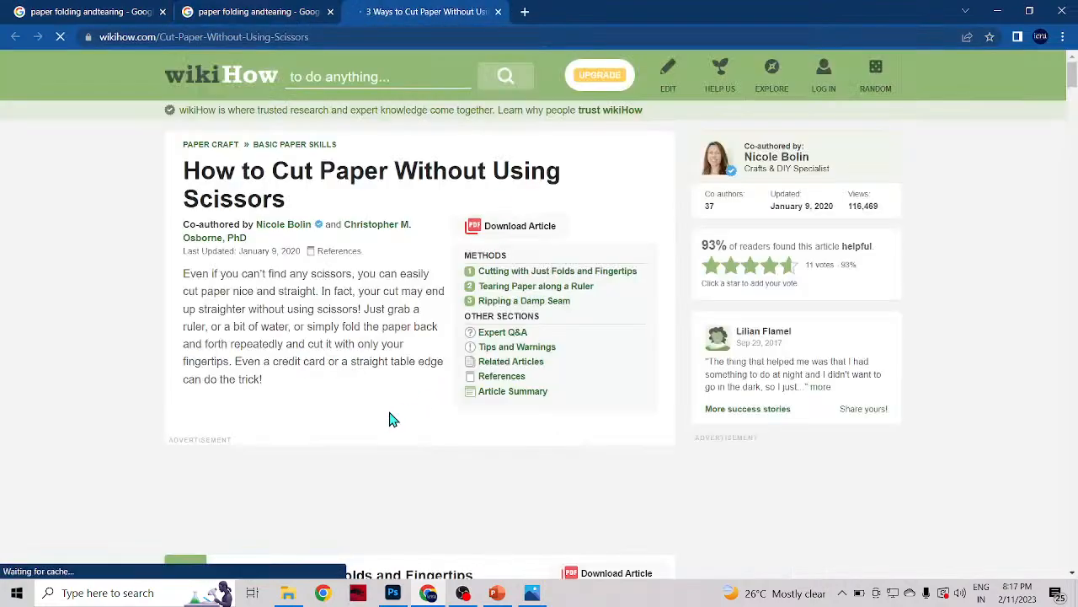
Step: Look through the article's pictures of red paper being torn along a fold, in steps 3 and 4
scroll(390, 416, down, 5)
scroll(389, 342, down, 10)
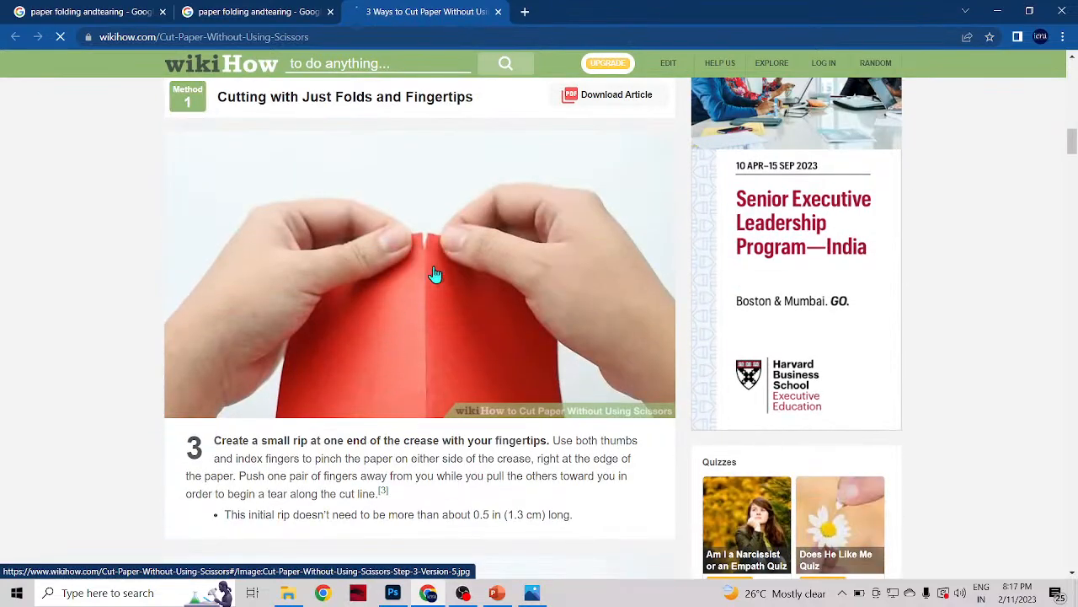
scroll(429, 260, down, 1)
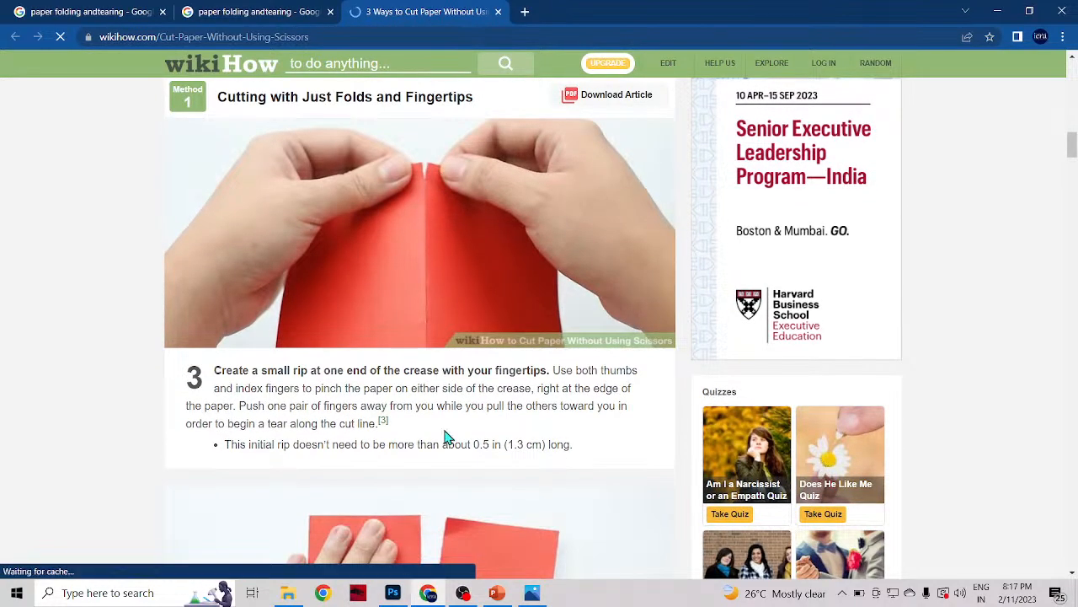
scroll(445, 438, down, 5)
scroll(413, 354, up, 1)
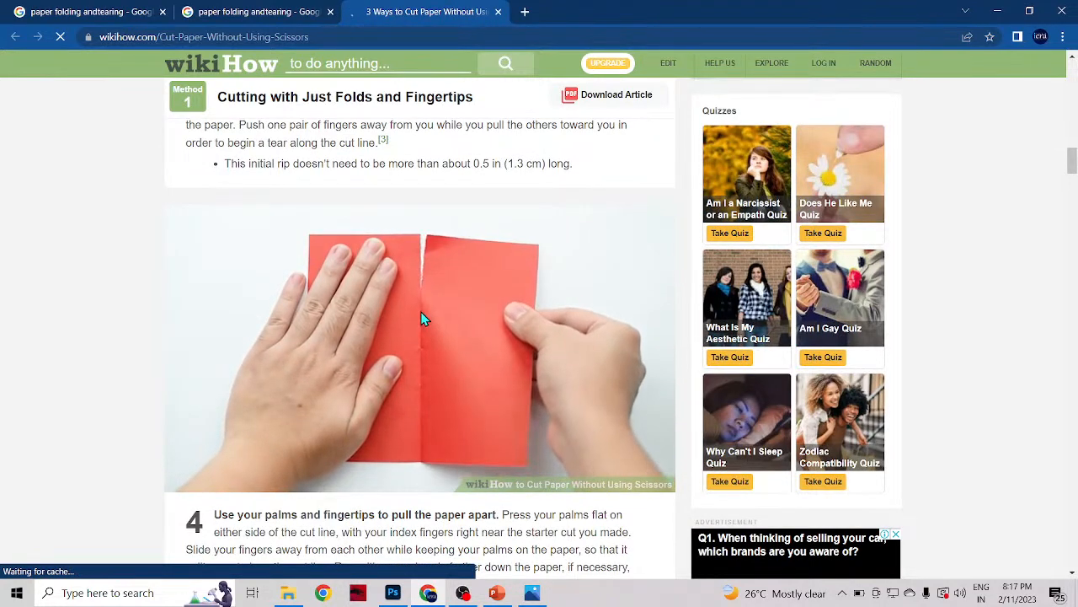
scroll(424, 257, up, 1)
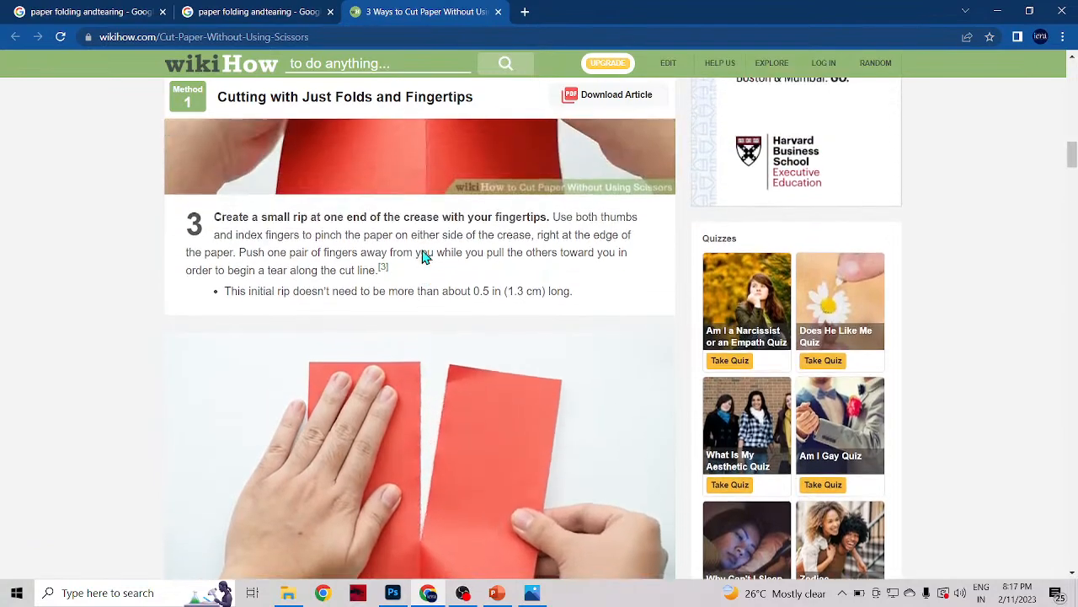
scroll(424, 257, down, 1)
Step: Enlarge the page to 250% to examine the torn edges of the red paper halves, and reduce the zoom again
ctrl+scroll(423, 344, up, 4)
ctrl+scroll(424, 345, up, 2)
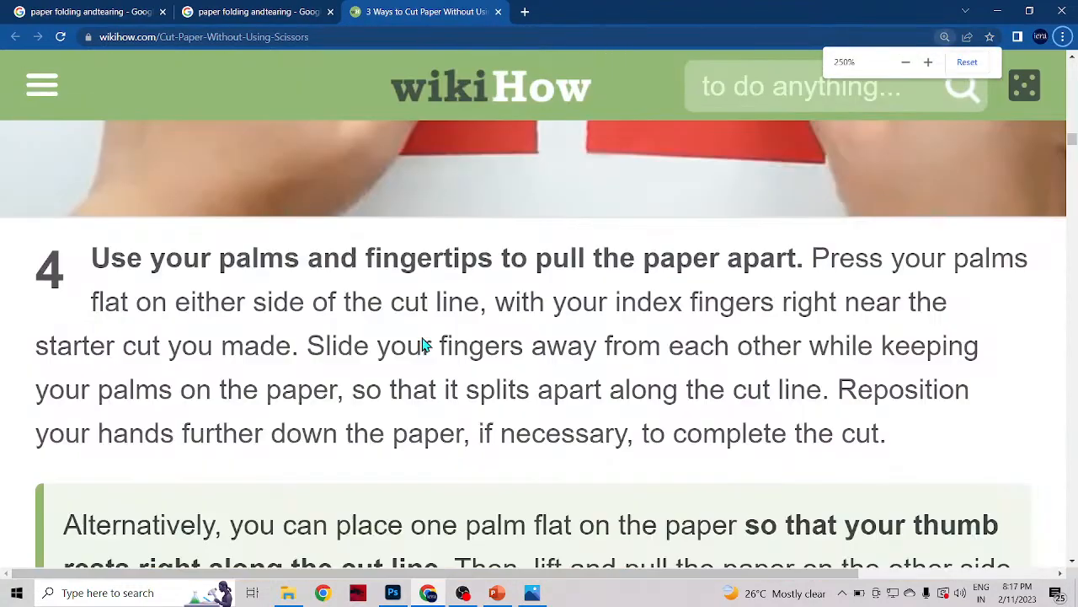
scroll(481, 371, down, 5)
scroll(481, 390, down, 2)
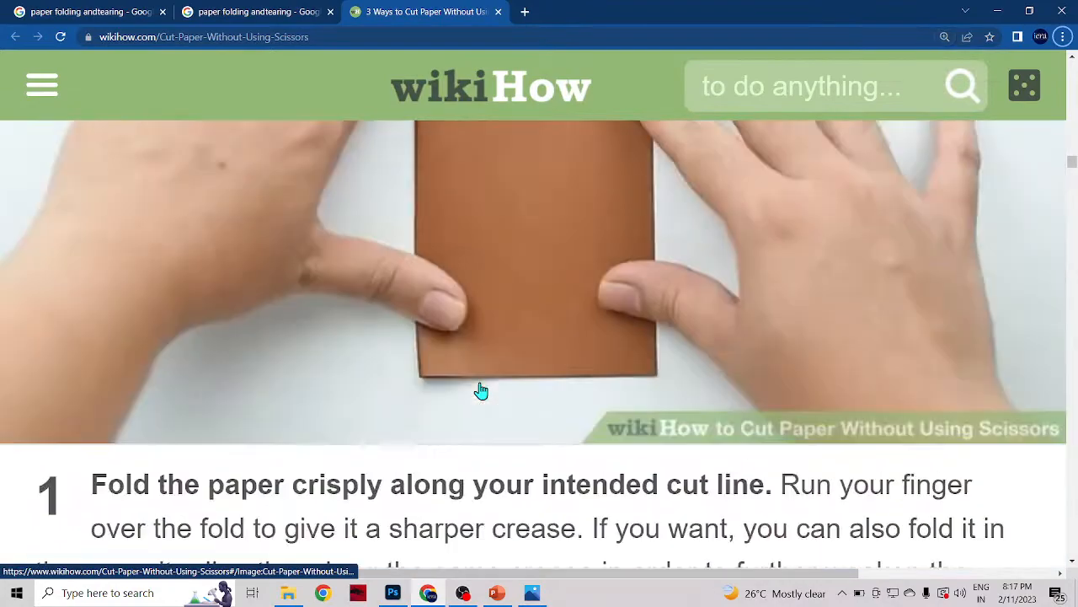
scroll(479, 390, up, 6)
scroll(482, 383, up, 3)
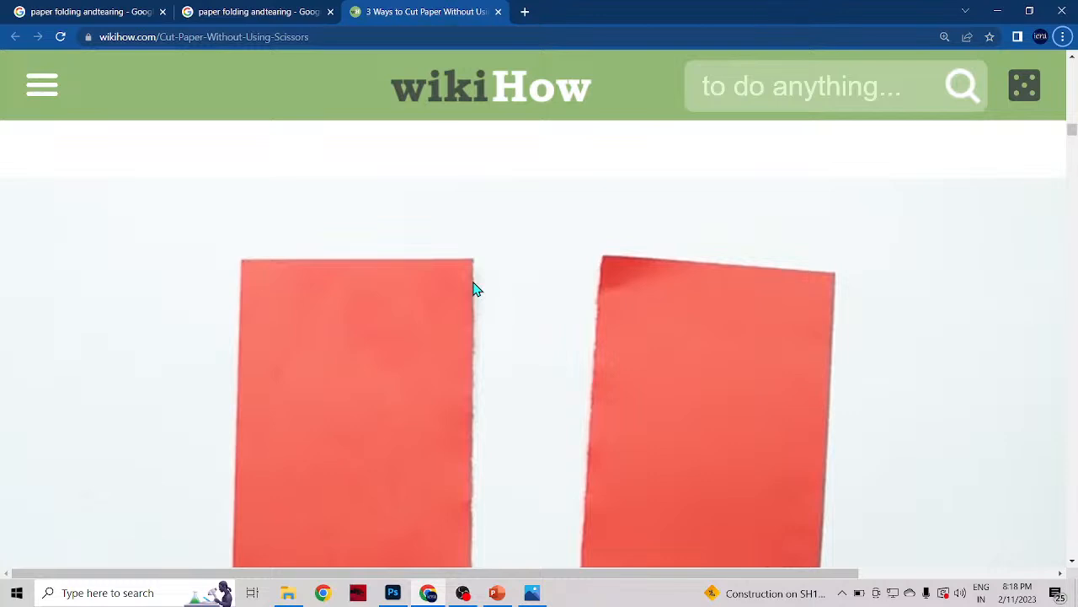
key(ctrl+minus)
key(ctrl+minus)
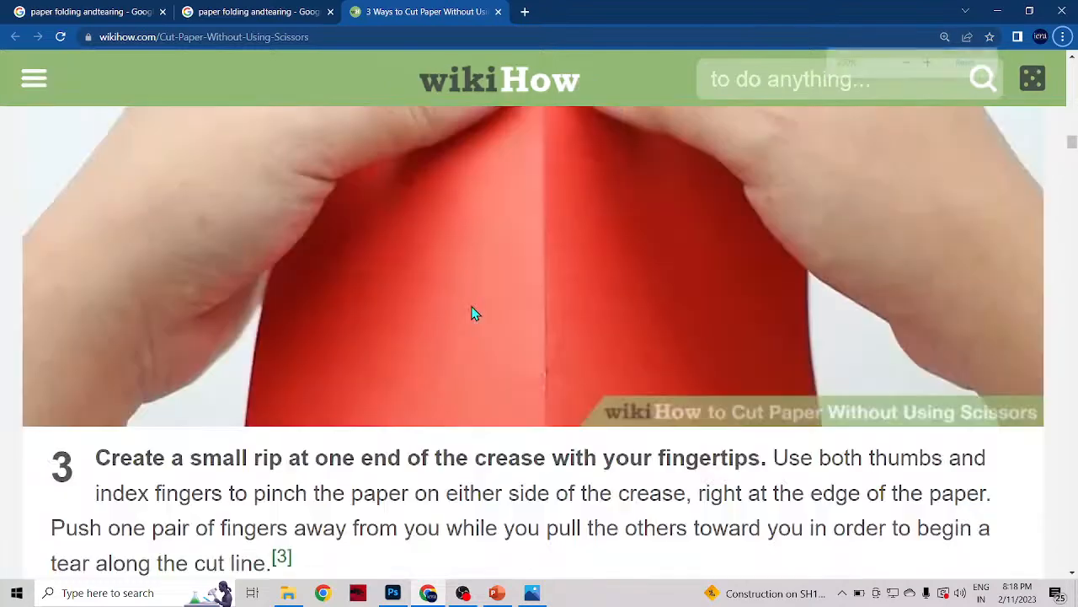
key(ctrl+minus)
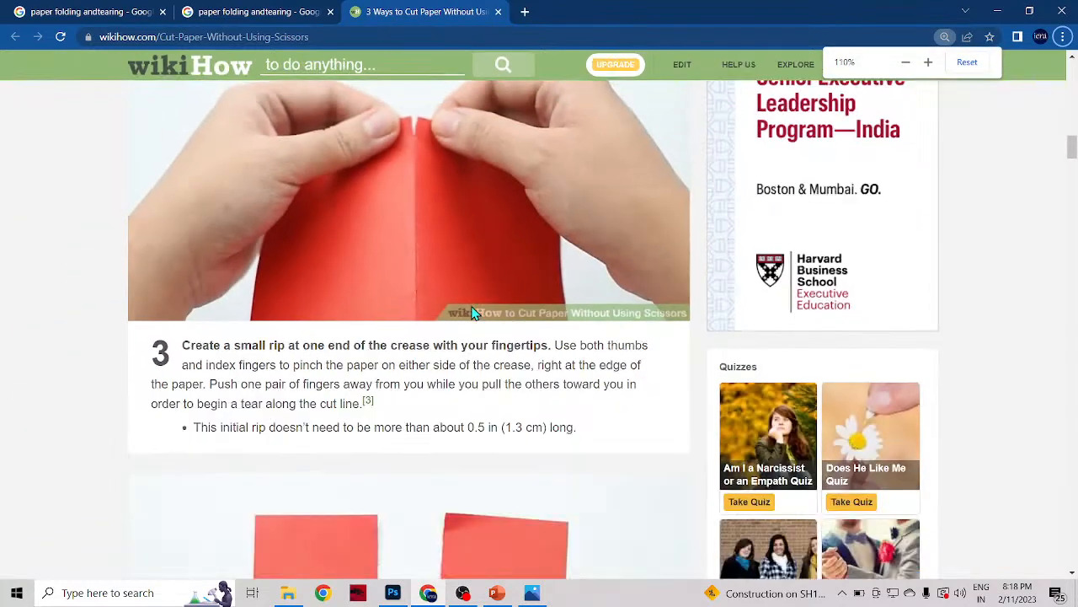
Step: Switch to Photoshop and look through the commands for modifying the active selection around the woman
click(394, 595)
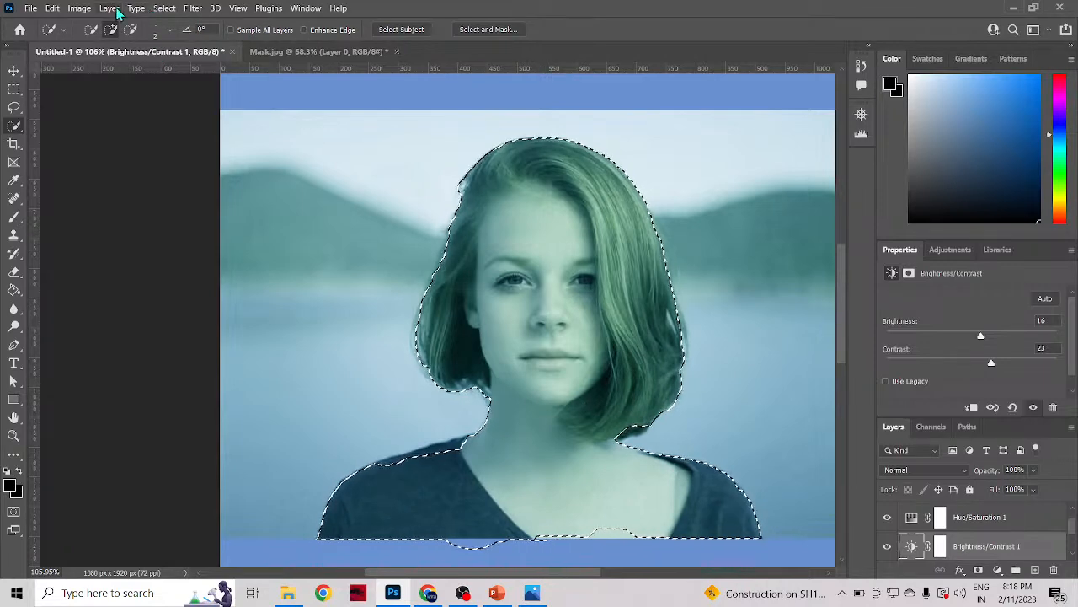
click(164, 9)
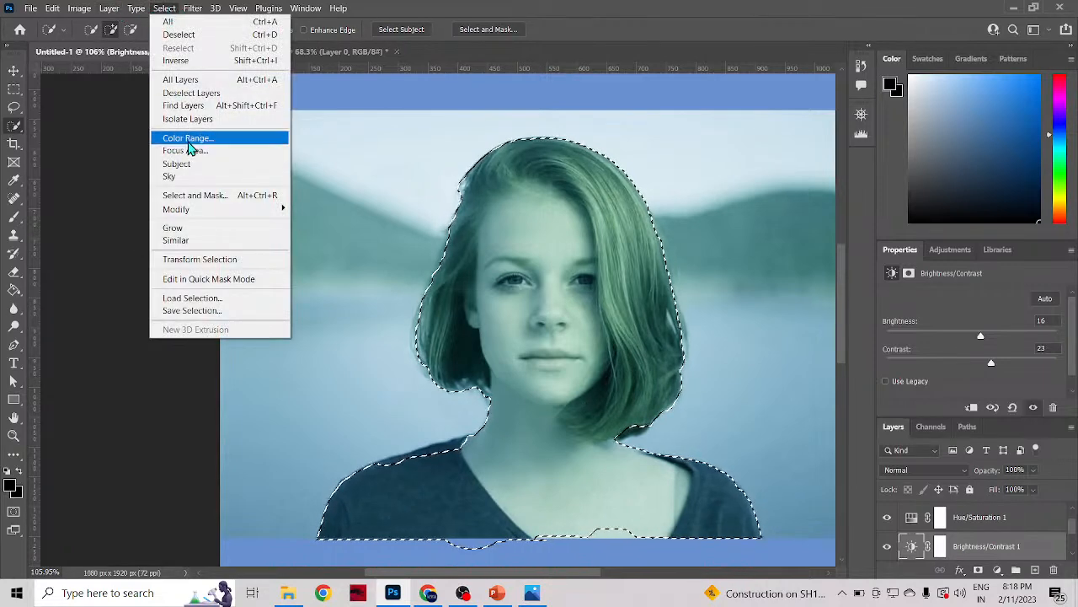
mouse_move(190, 218)
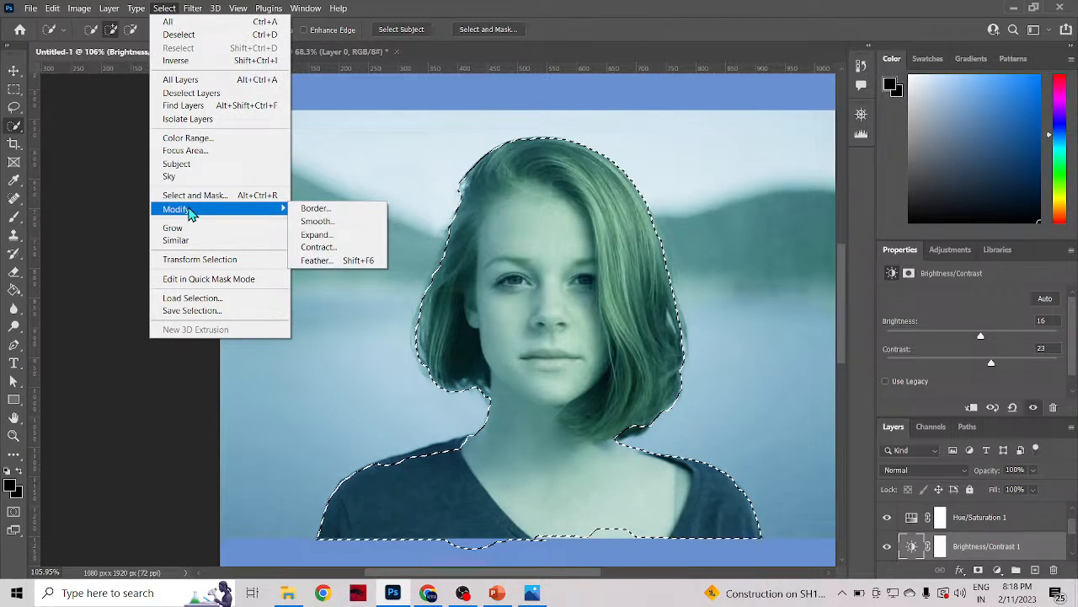
click(160, 9)
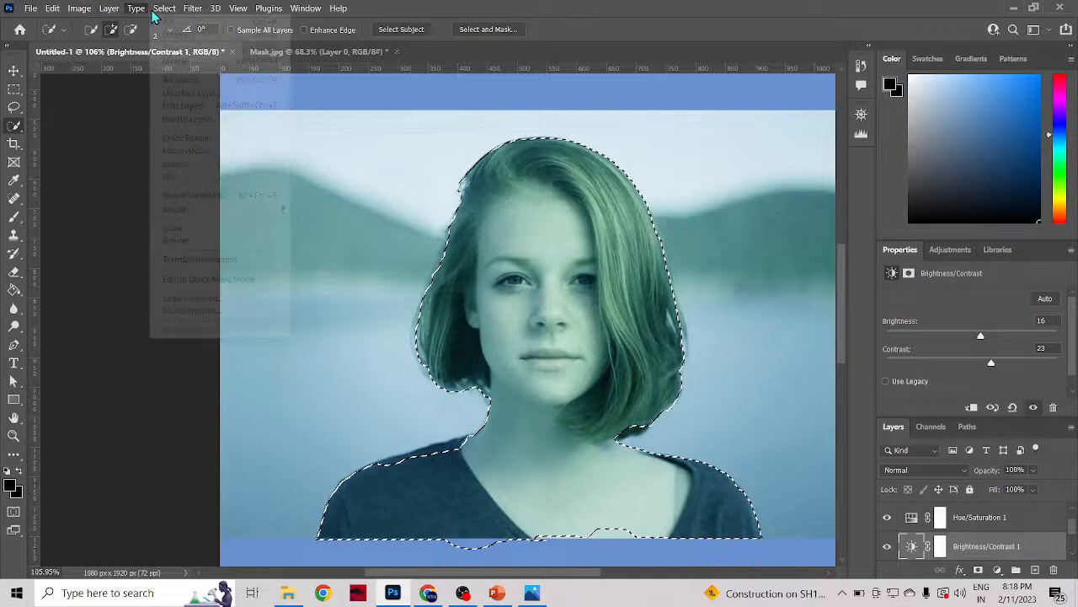
click(161, 9)
click(163, 10)
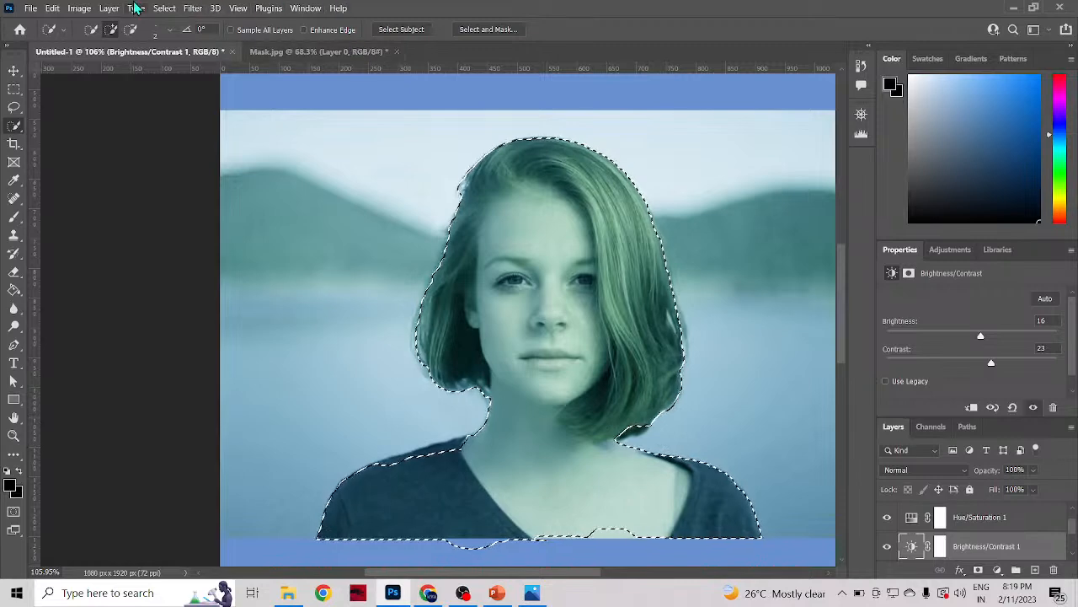
Step: Feather the selection around the woman with a radius of 7 pixels
click(160, 8)
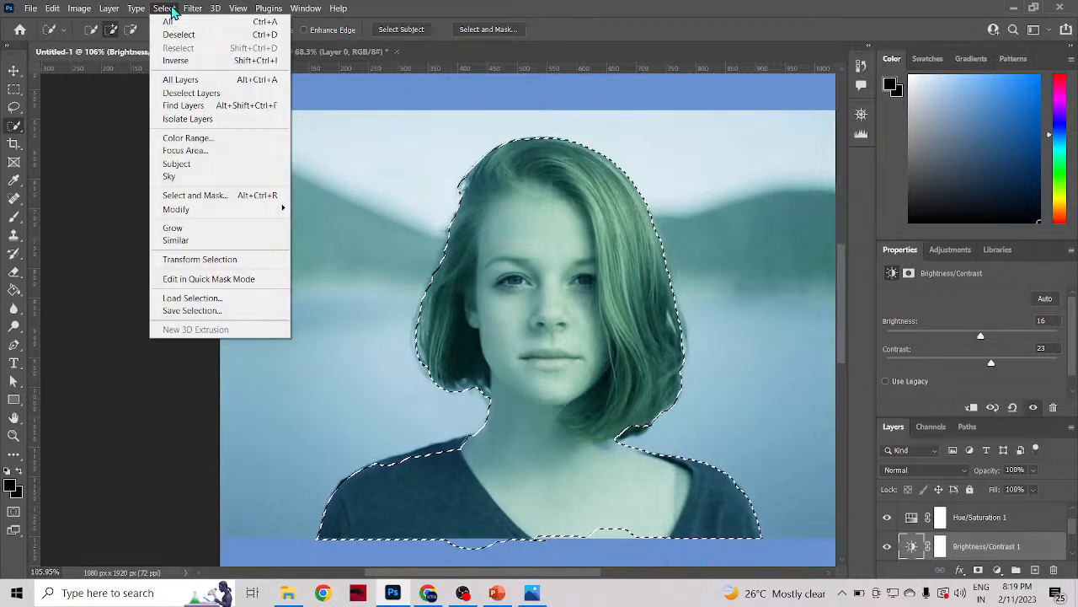
mouse_move(182, 213)
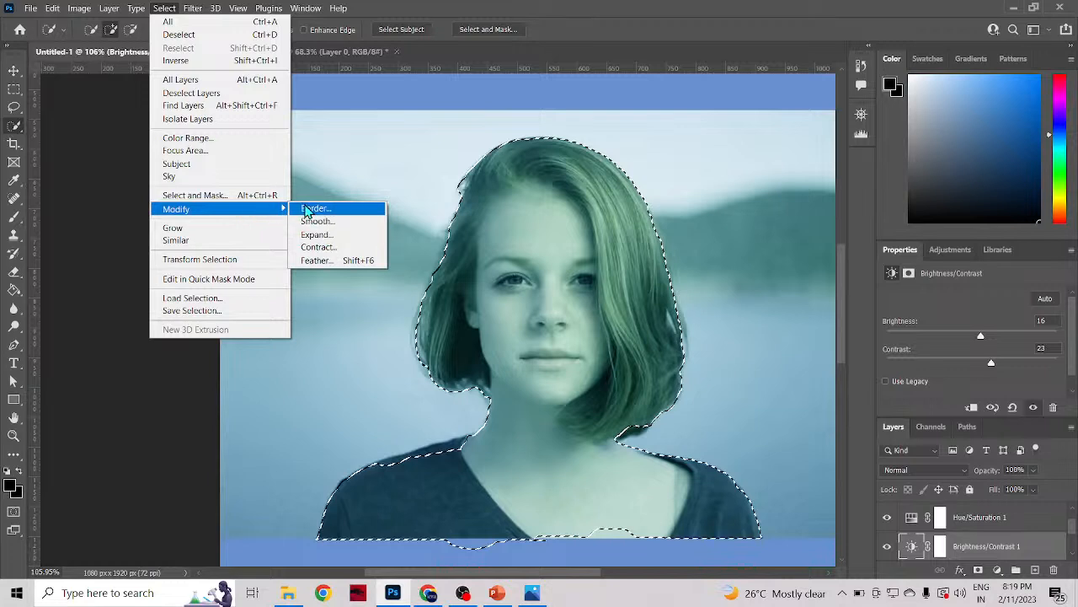
click(316, 266)
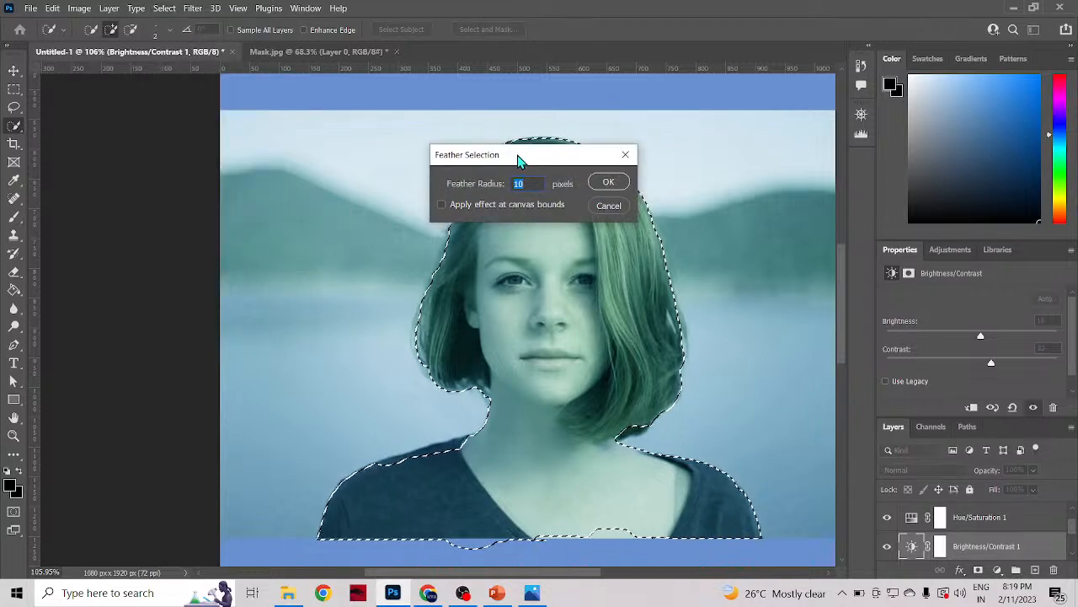
drag(519, 156, 732, 171)
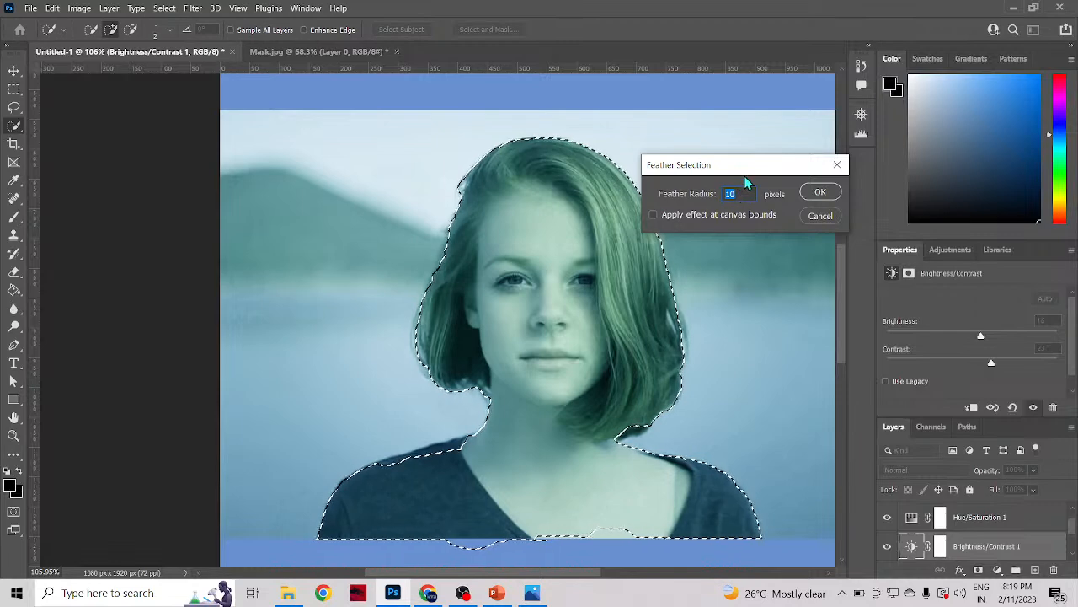
drag(744, 172, 784, 168)
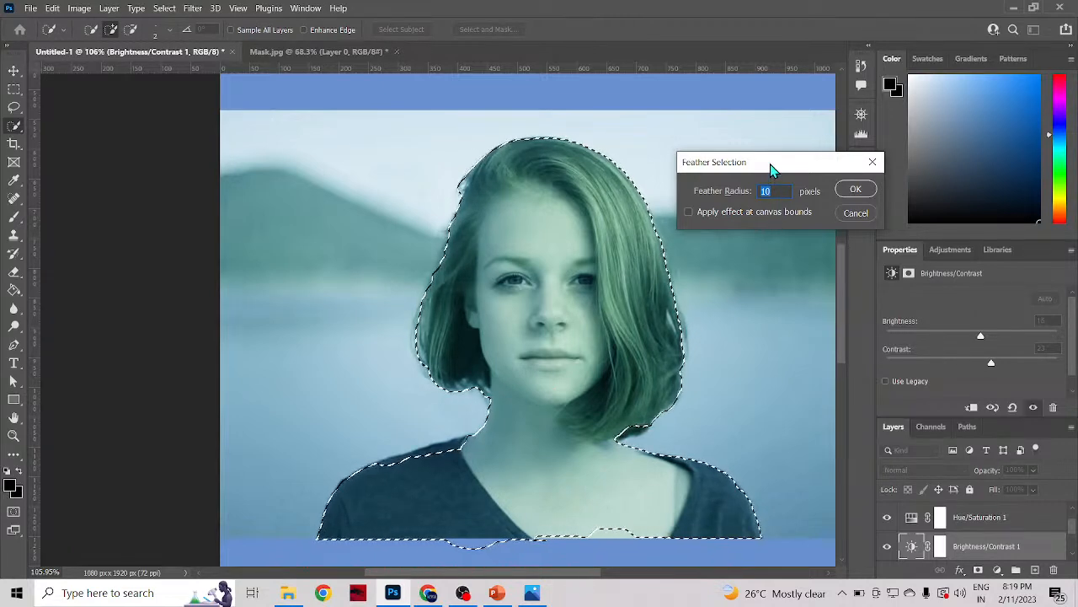
drag(771, 169, 804, 169)
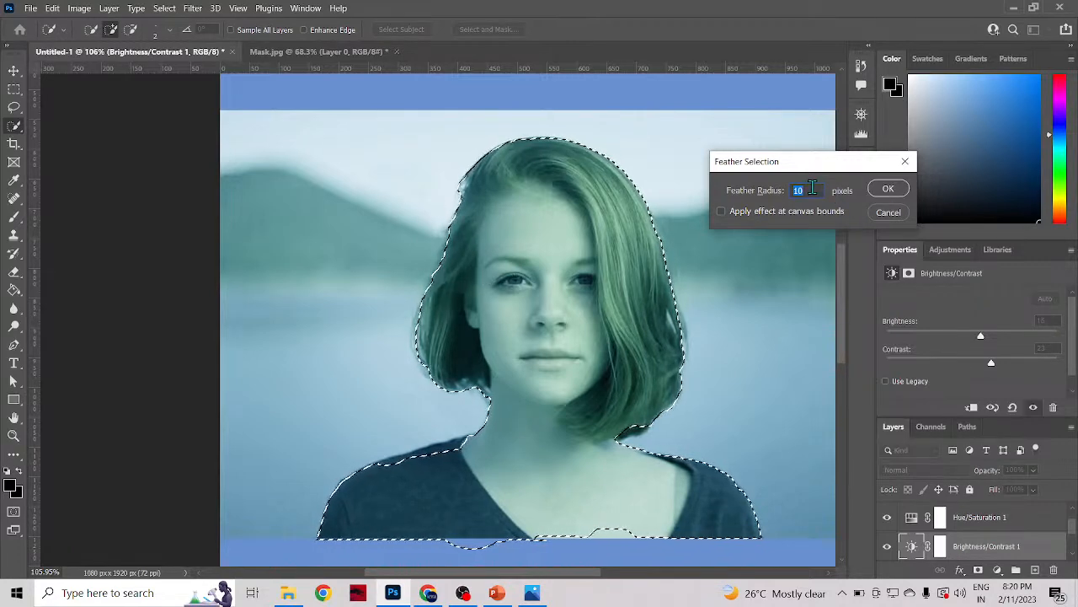
text(7)
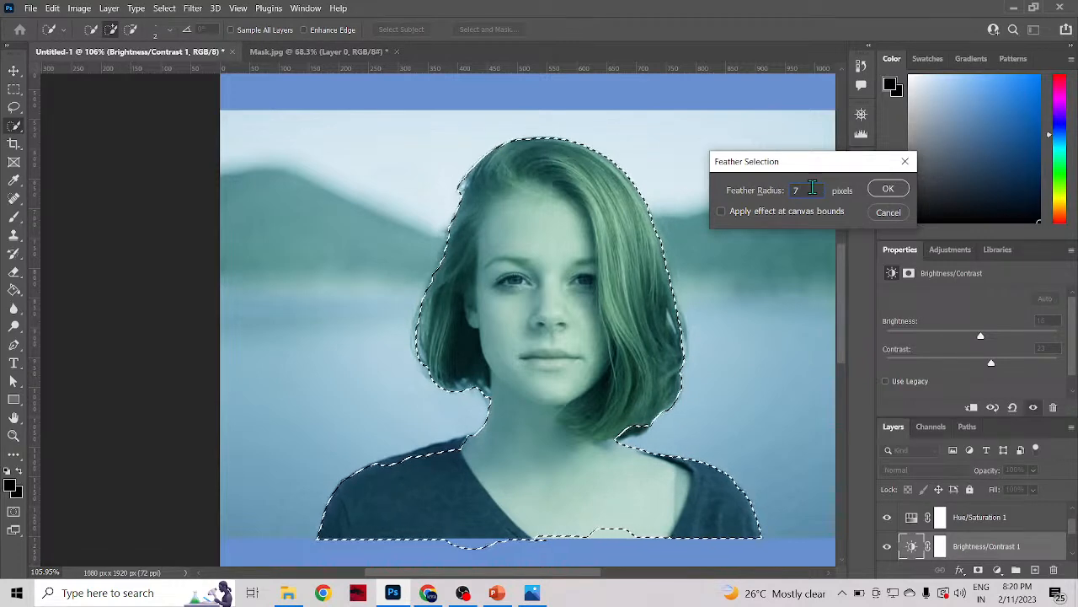
click(902, 188)
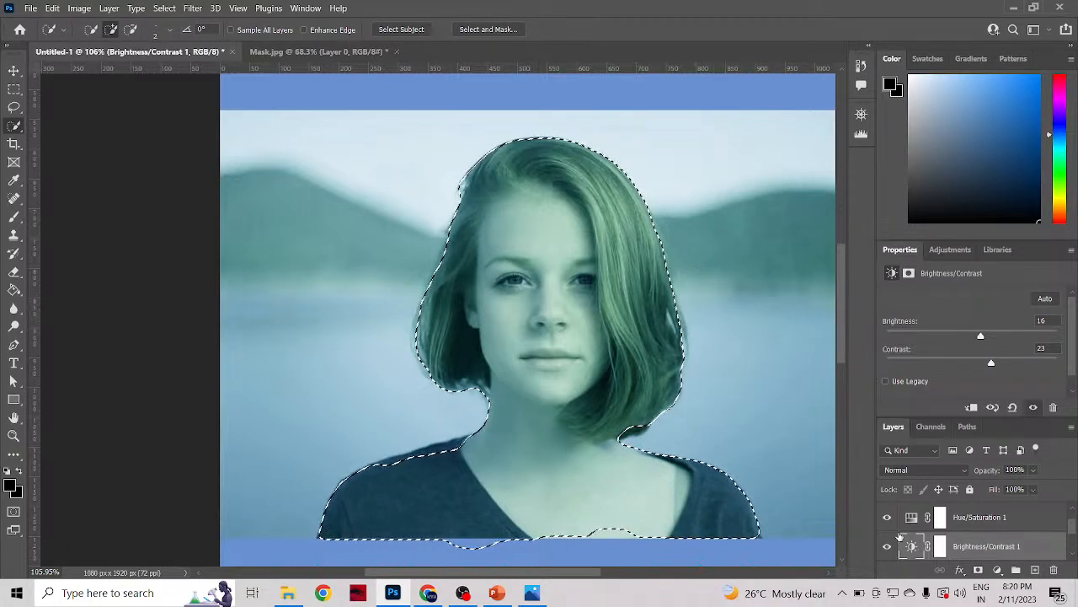
Step: Copy the feathered selection from the Brightness/Contrast 1 layer to a new layer and inspect its place in the layer stack
scroll(900, 536, up, 2)
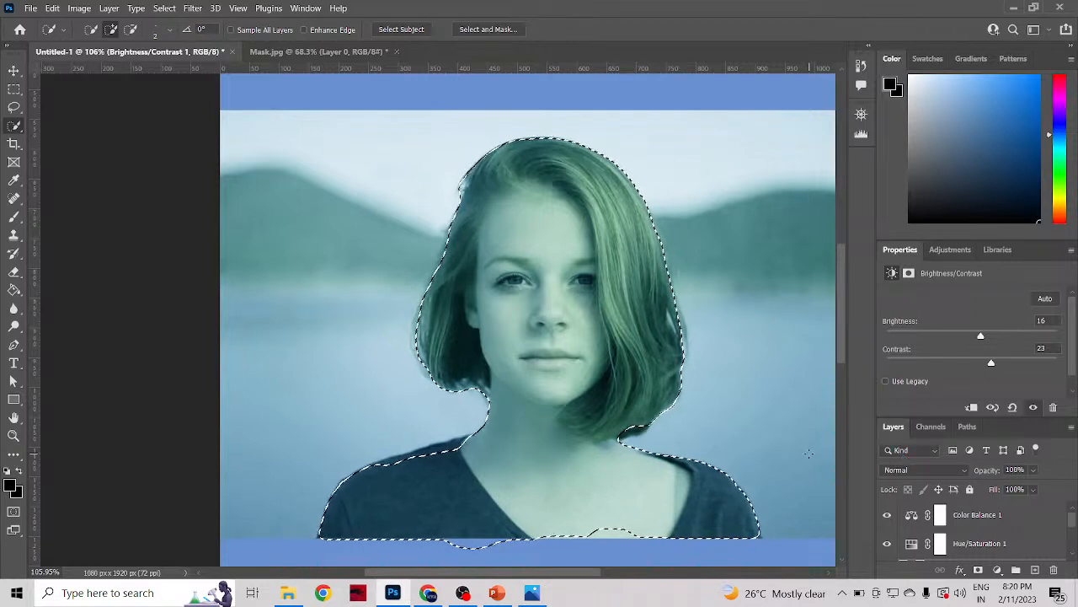
key(ctrl+j)
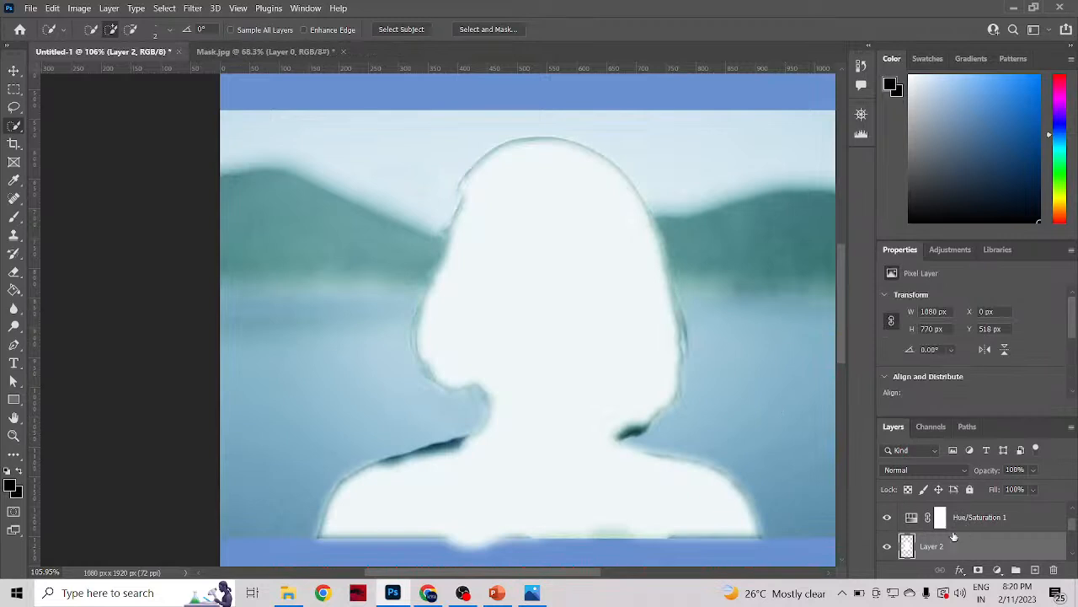
scroll(554, 333, down, 2)
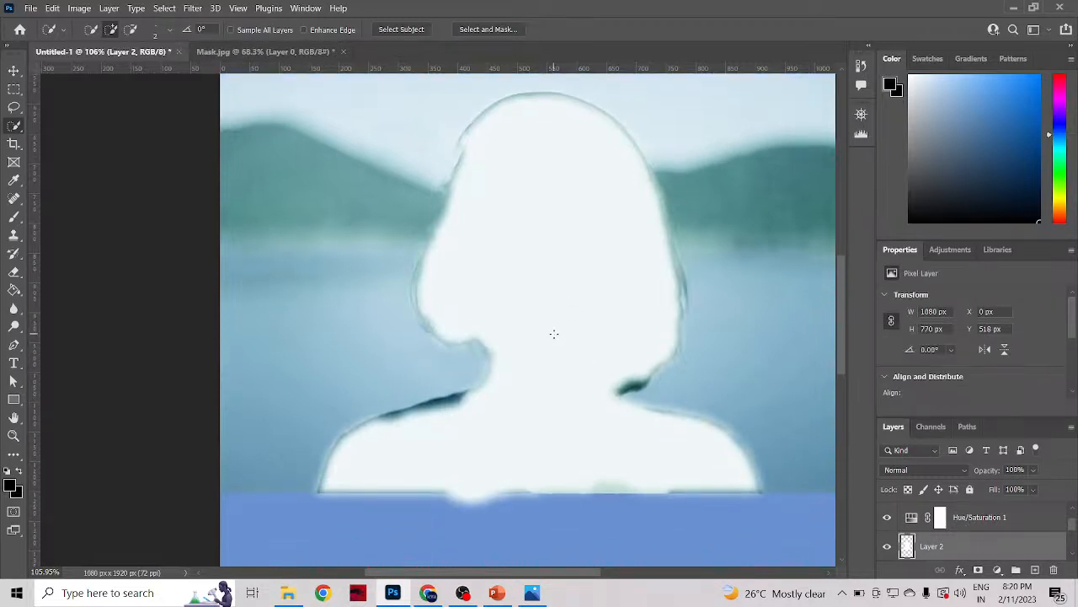
scroll(553, 334, down, 1)
scroll(553, 334, up, 2)
scroll(920, 527, up, 1)
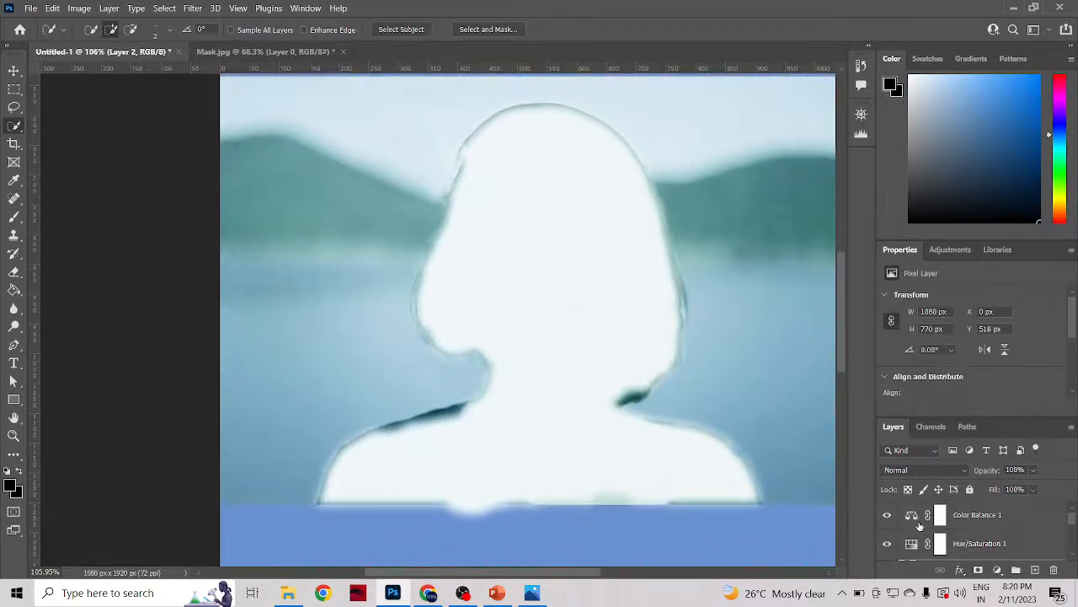
scroll(919, 527, down, 4)
scroll(919, 525, up, 2)
scroll(919, 525, down, 2)
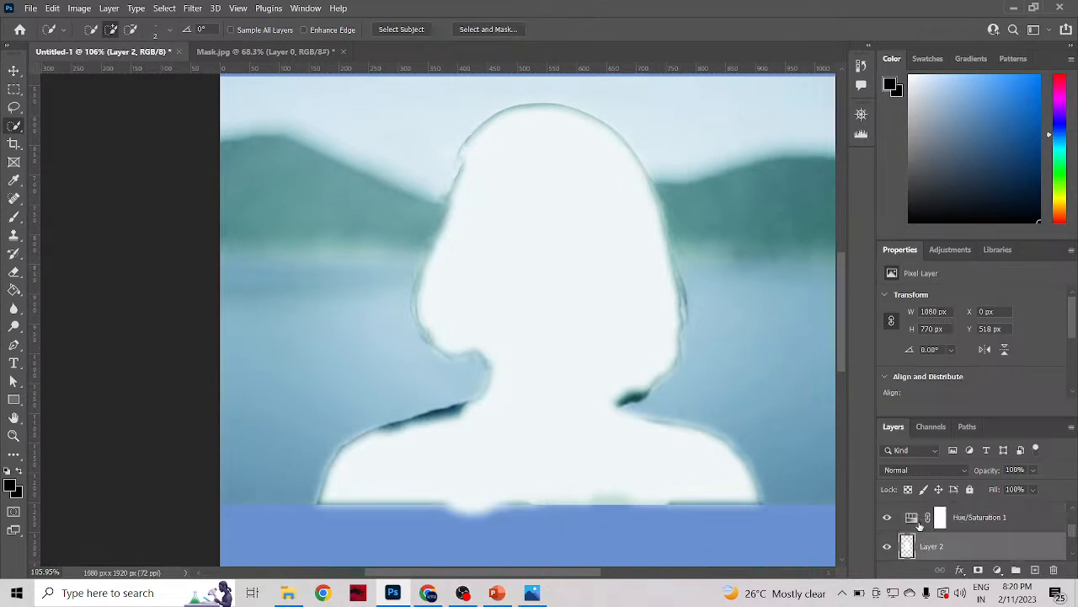
scroll(907, 533, up, 2)
Step: Toggle Layer 2's visibility repeatedly to compare the feathered silhouette with the photo, leaving it shown
click(887, 548)
click(887, 547)
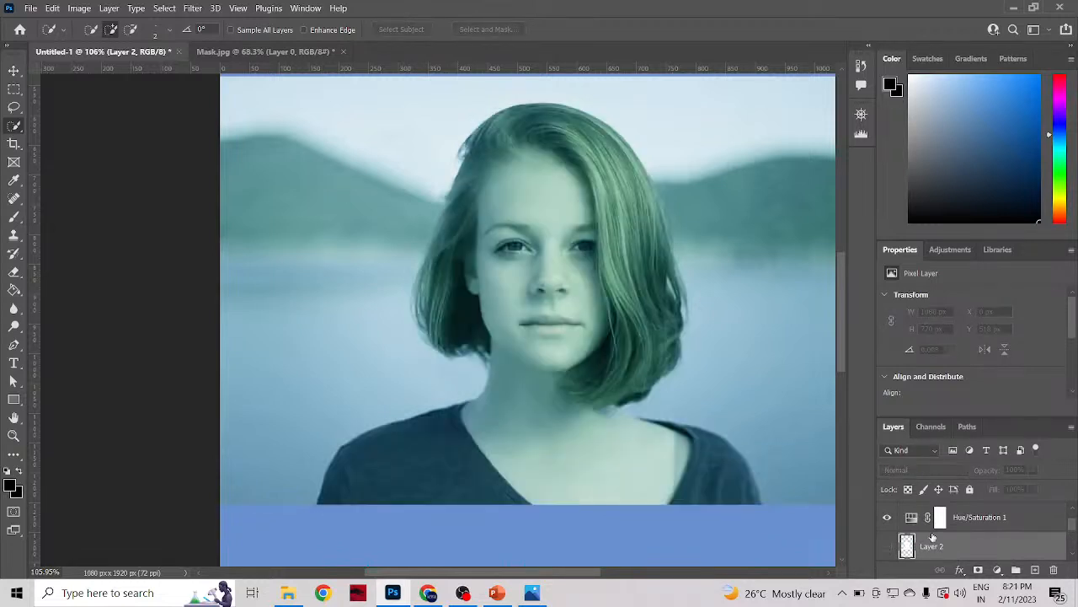
click(887, 548)
click(887, 547)
click(887, 548)
click(887, 547)
click(887, 546)
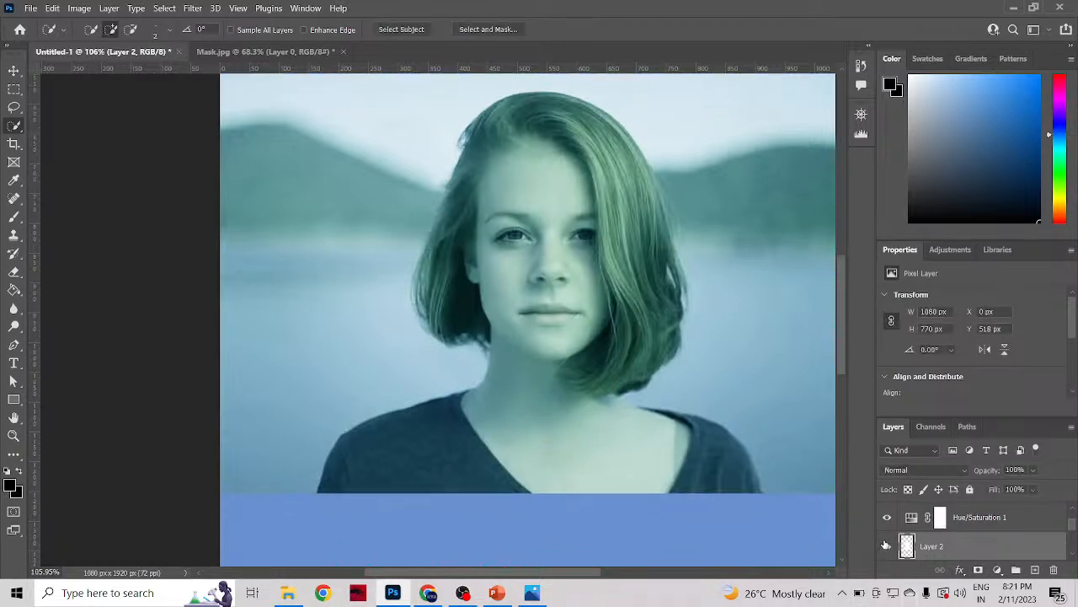
Step: Hide Layer 1 and toggle Layer 2 to examine the silhouette's soft edge against the blue background
scroll(952, 552, down, 1)
scroll(952, 552, down, 2)
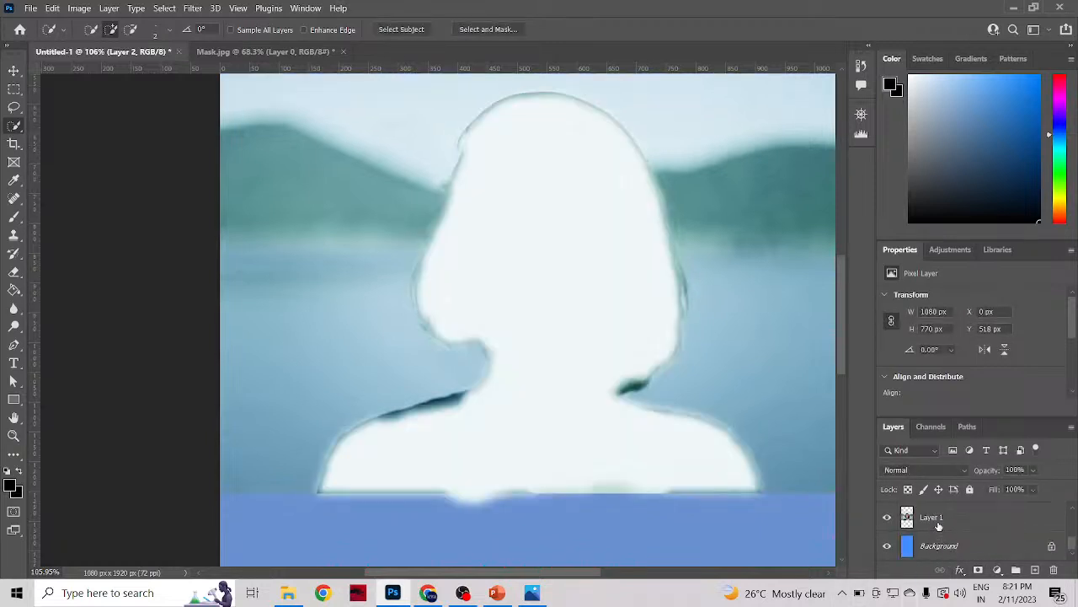
click(886, 521)
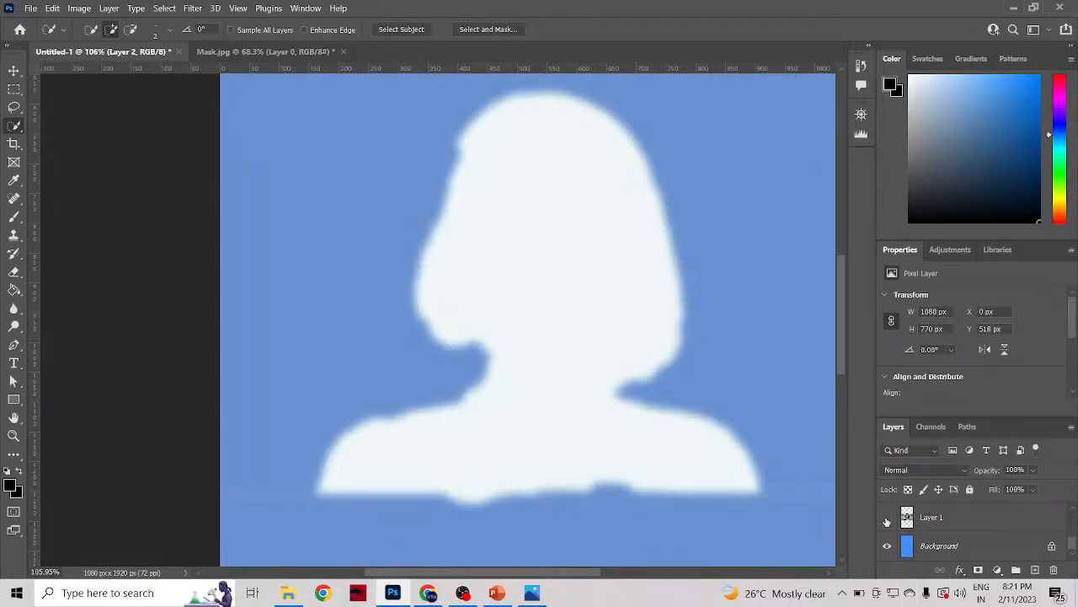
scroll(902, 520, up, 1)
scroll(889, 522, up, 2)
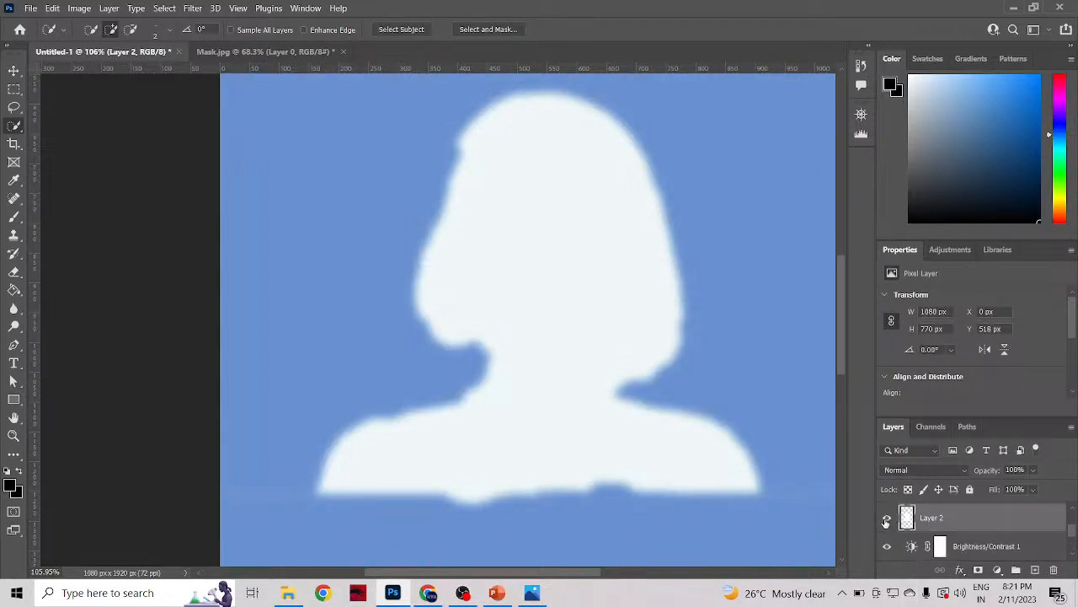
click(889, 548)
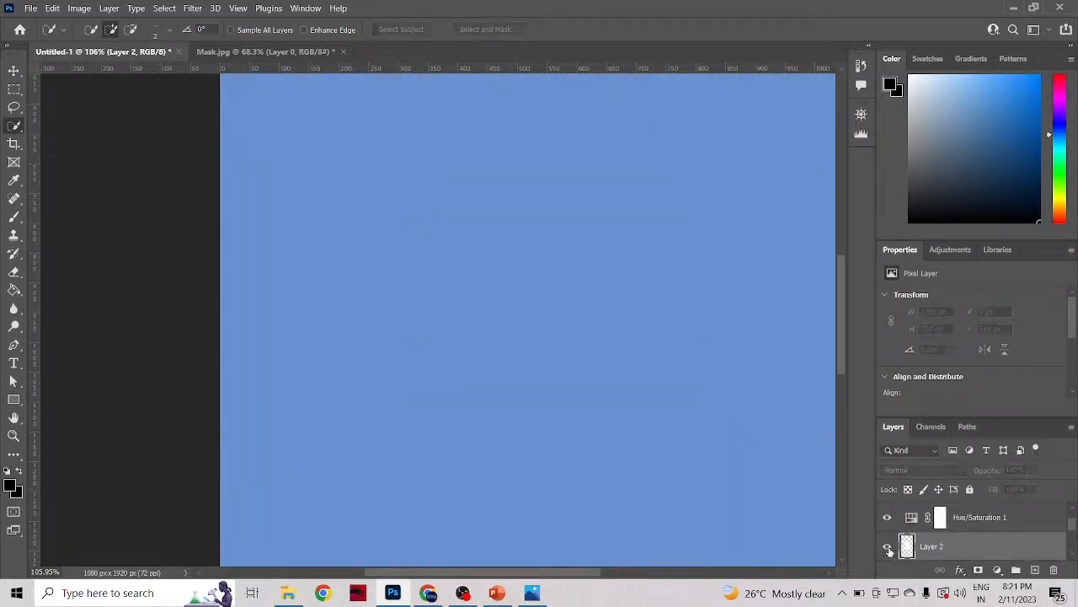
click(888, 548)
click(888, 548)
click(887, 548)
click(888, 548)
click(887, 548)
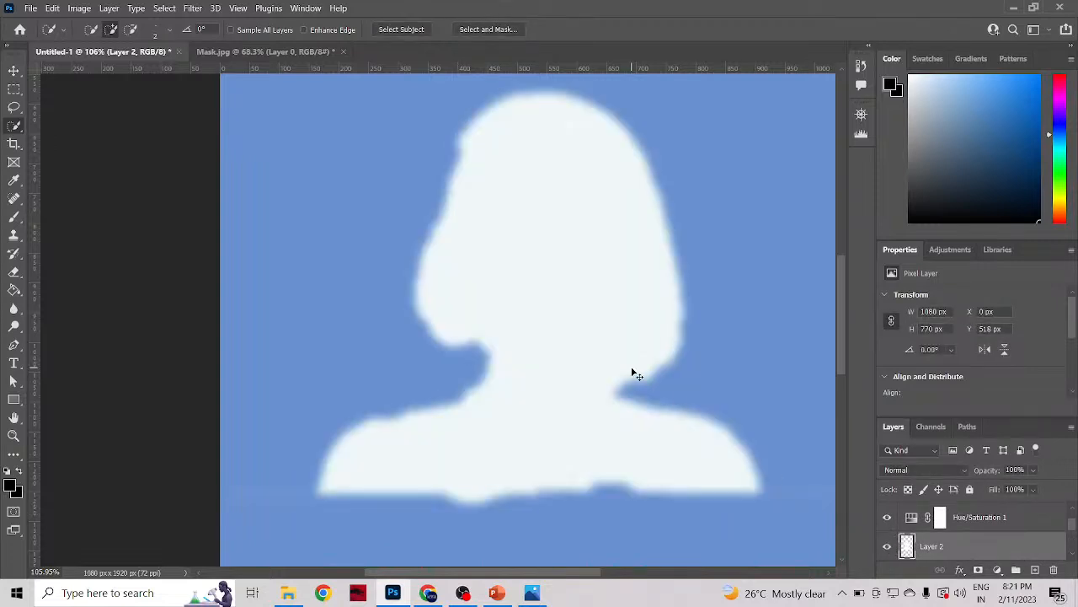
Step: Show the photo on Layer 1 again and hide Layer 2 after toggling it for comparison
key(ctrl+comma)
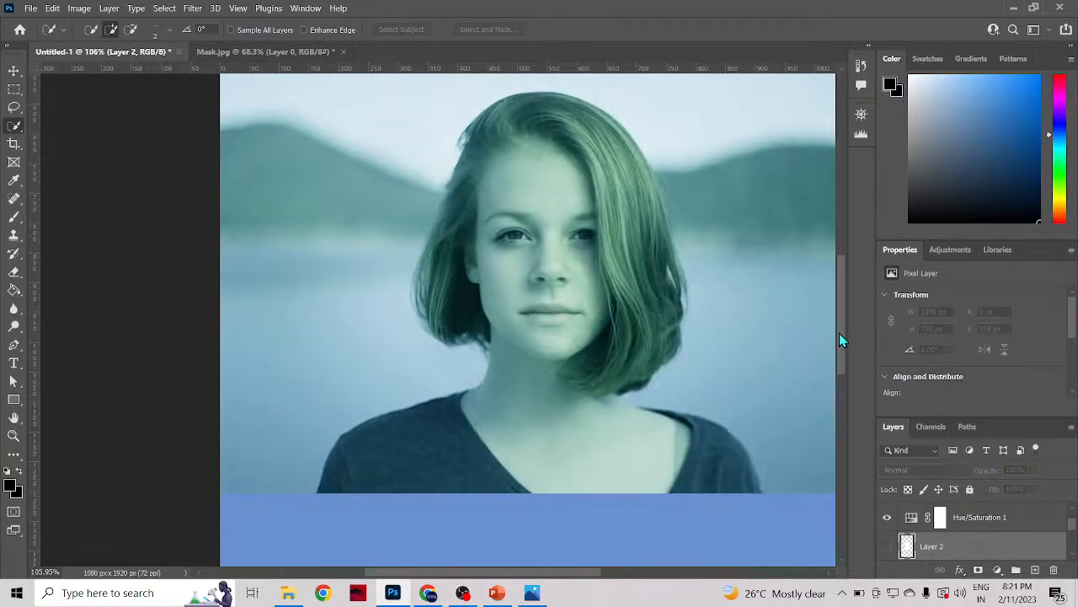
click(889, 550)
click(889, 550)
click(889, 555)
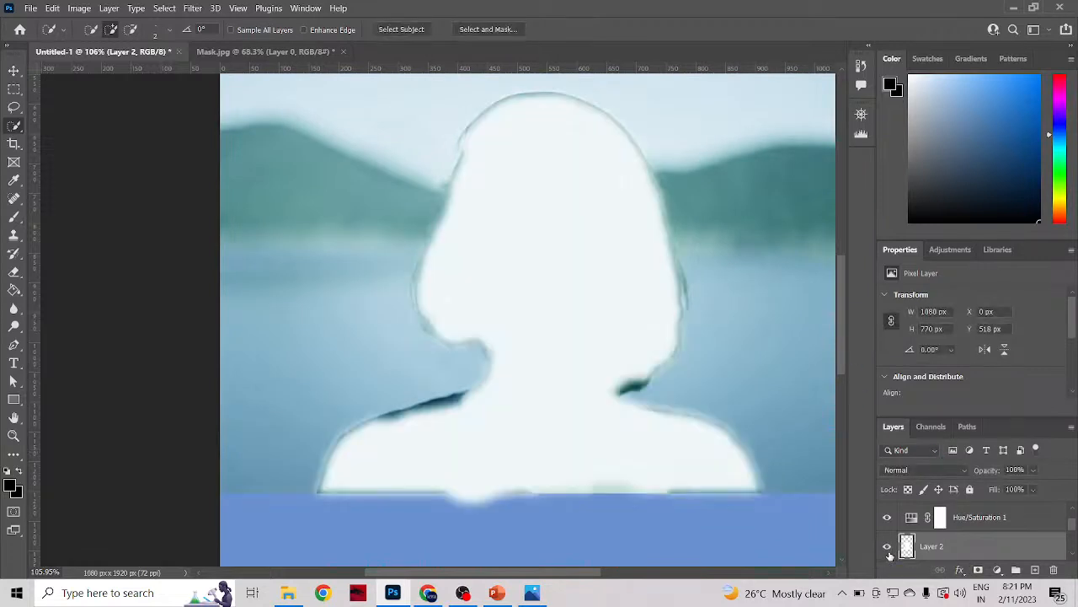
click(890, 554)
click(889, 555)
click(889, 554)
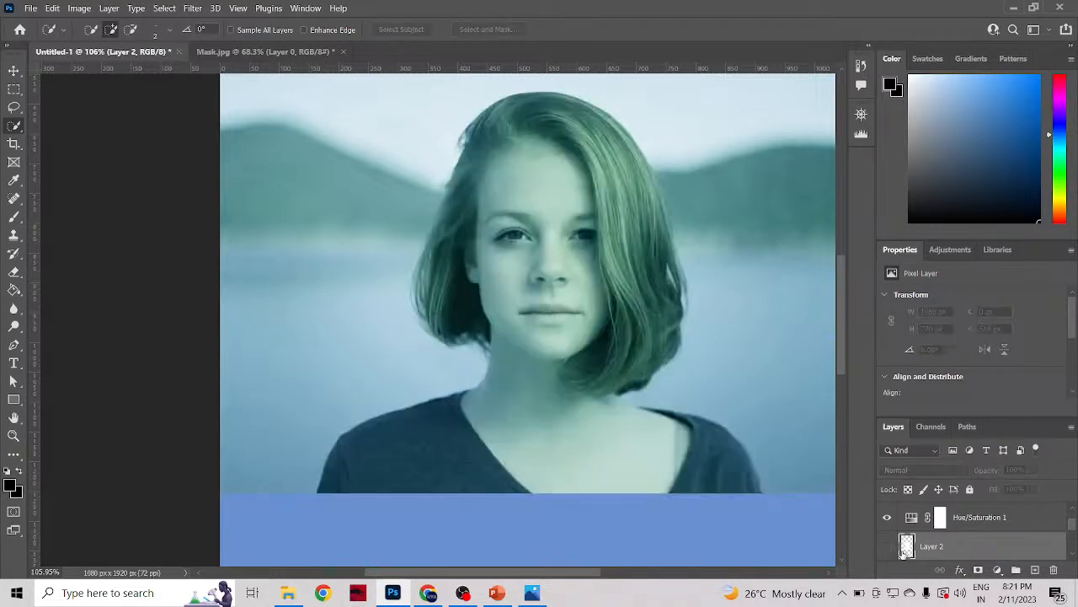
Step: Select the woman's hair, face, neck and shoulders with the Quick Selection tool, without feathering
scroll(953, 539, down, 2)
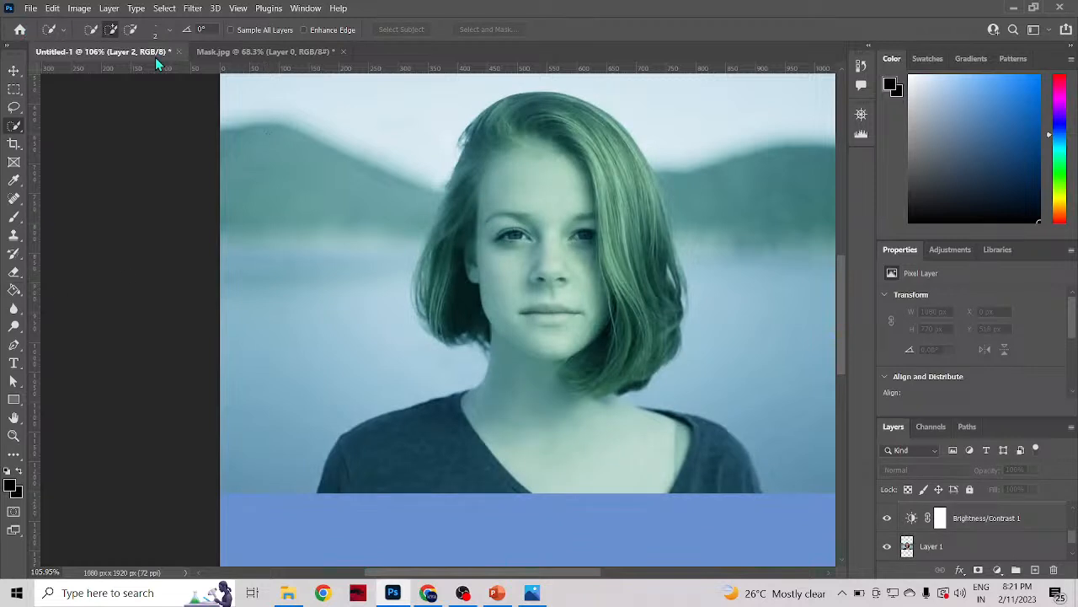
mouse_move(499, 120)
mouse_down()
mouse_move(545, 102)
mouse_move(493, 103)
mouse_move(437, 171)
mouse_move(435, 299)
mouse_move(499, 284)
mouse_up()
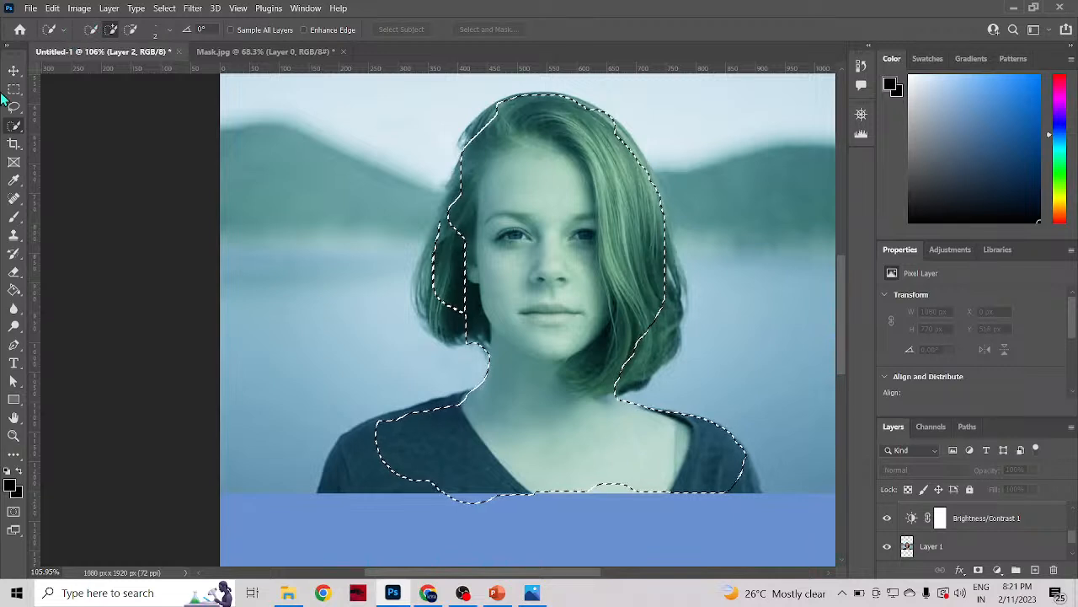
right_click(13, 127)
click(51, 138)
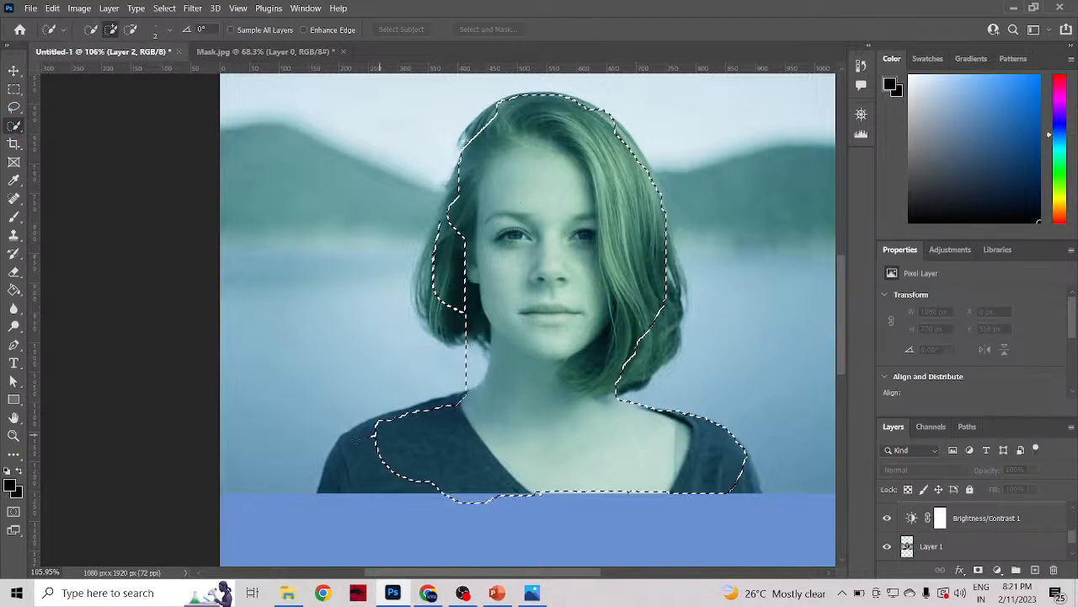
mouse_move(371, 433)
mouse_down()
mouse_move(339, 460)
mouse_move(333, 481)
mouse_up()
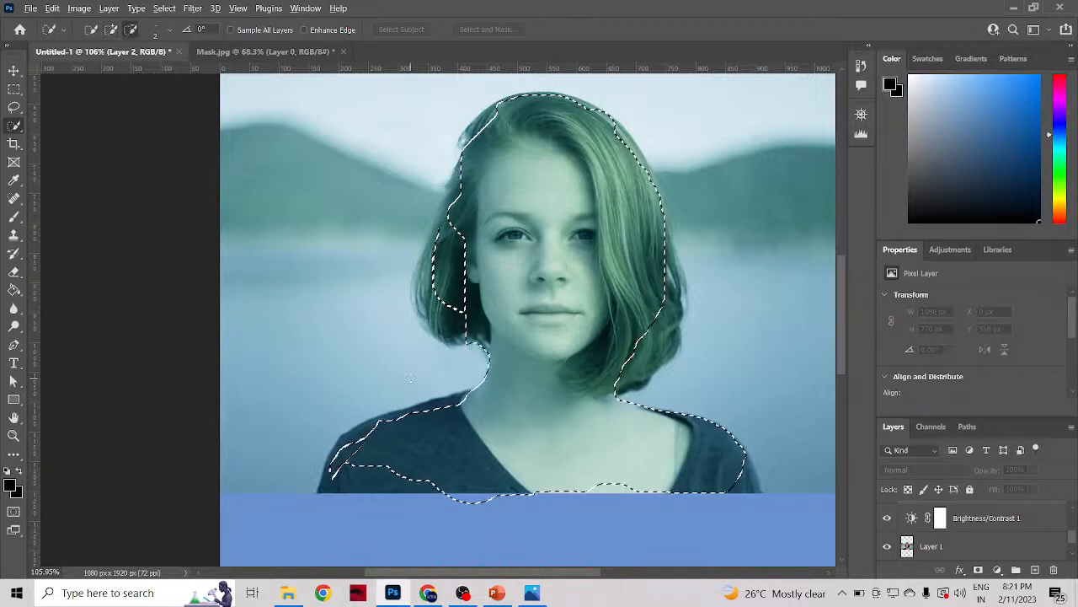
mouse_move(412, 378)
alt+mouse_down()
mouse_move(350, 445)
mouse_move(396, 375)
mouse_move(435, 361)
mouse_move(404, 415)
mouse_move(419, 412)
mouse_move(545, 317)
mouse_move(587, 307)
alt+mouse_up()
mouse_move(414, 425)
mouse_down()
mouse_move(358, 447)
mouse_move(327, 474)
mouse_move(363, 484)
mouse_move(480, 471)
mouse_up()
mouse_move(614, 463)
mouse_down()
mouse_move(737, 467)
mouse_move(665, 429)
mouse_move(644, 389)
mouse_move(669, 291)
mouse_move(665, 223)
mouse_move(610, 122)
mouse_move(514, 109)
mouse_move(462, 177)
mouse_move(425, 333)
mouse_move(423, 268)
mouse_move(438, 337)
mouse_move(486, 352)
mouse_up()
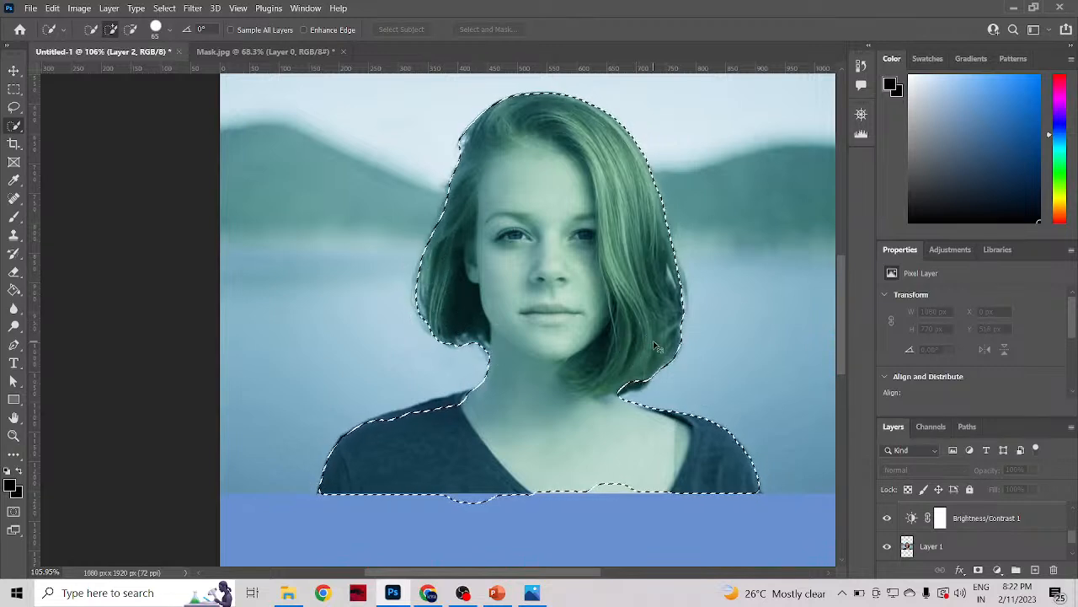
Step: Copy the unfeathered selection to a new layer and toggle Layer 2's visibility to compare the edges, leaving Layer 2 hidden
key(ctrl+j)
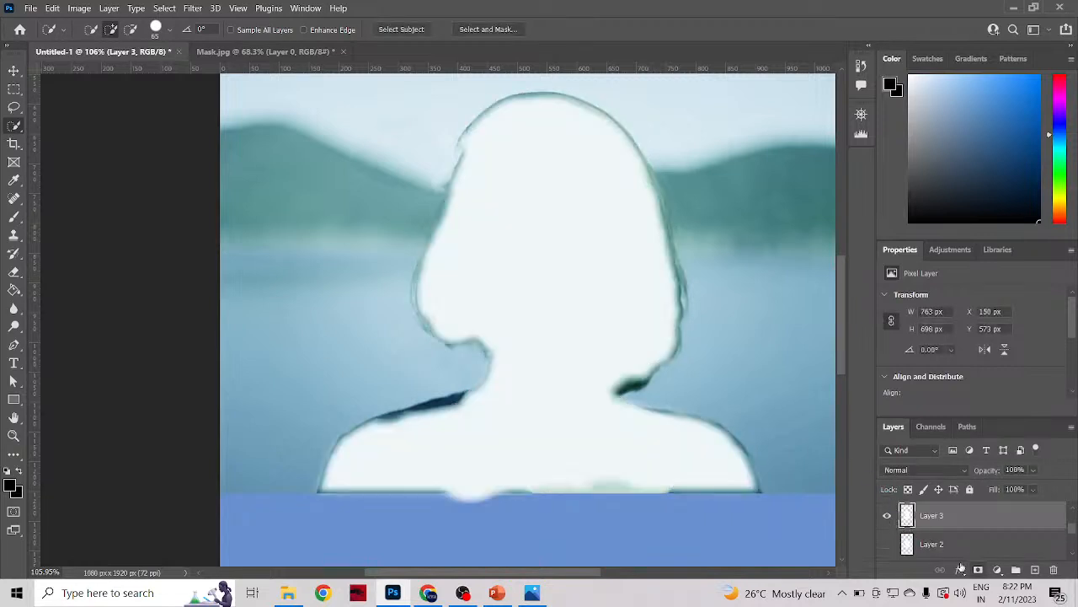
click(886, 544)
click(887, 544)
scroll(632, 320, down, 2)
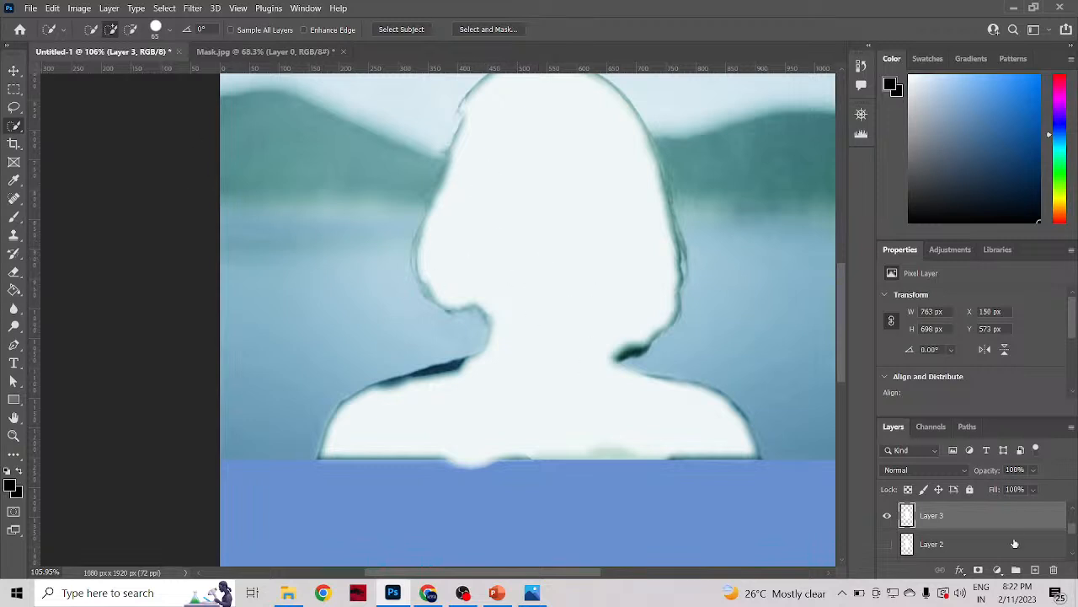
Step: Set the brightness of the Brightness/Contrast 1 adjustment layer above the photo to -24
scroll(971, 532, down, 3)
scroll(971, 532, up, 2)
scroll(970, 530, down, 2)
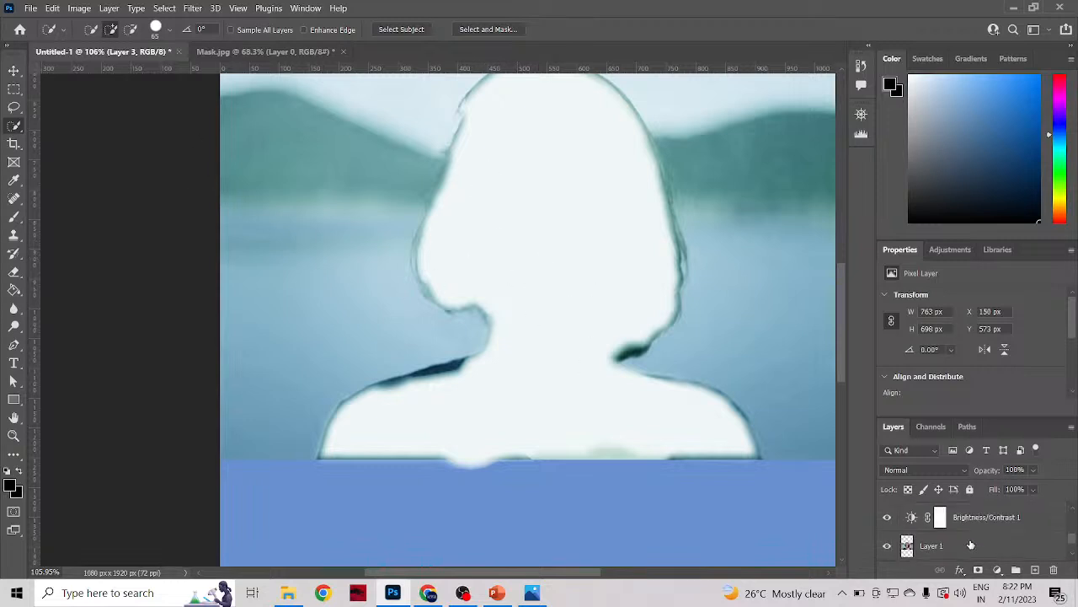
click(958, 517)
drag(978, 332, 957, 347)
scroll(993, 528, down, 2)
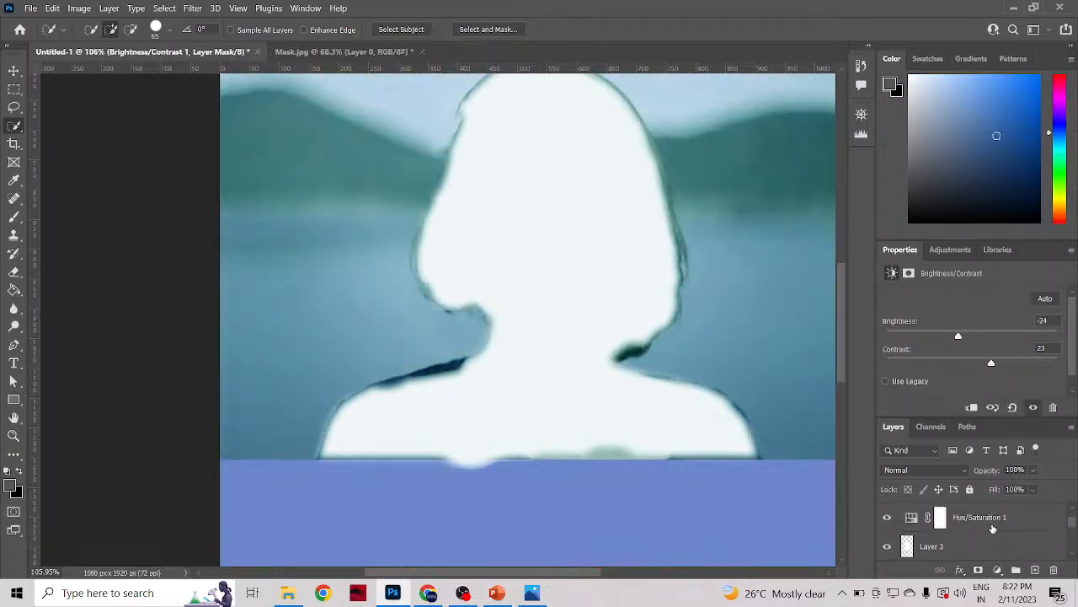
Step: Delete the Color Balance 1 adjustment layer with its mask, and the Hue/Saturation 1 adjustment layer
scroll(992, 529, up, 1)
click(988, 520)
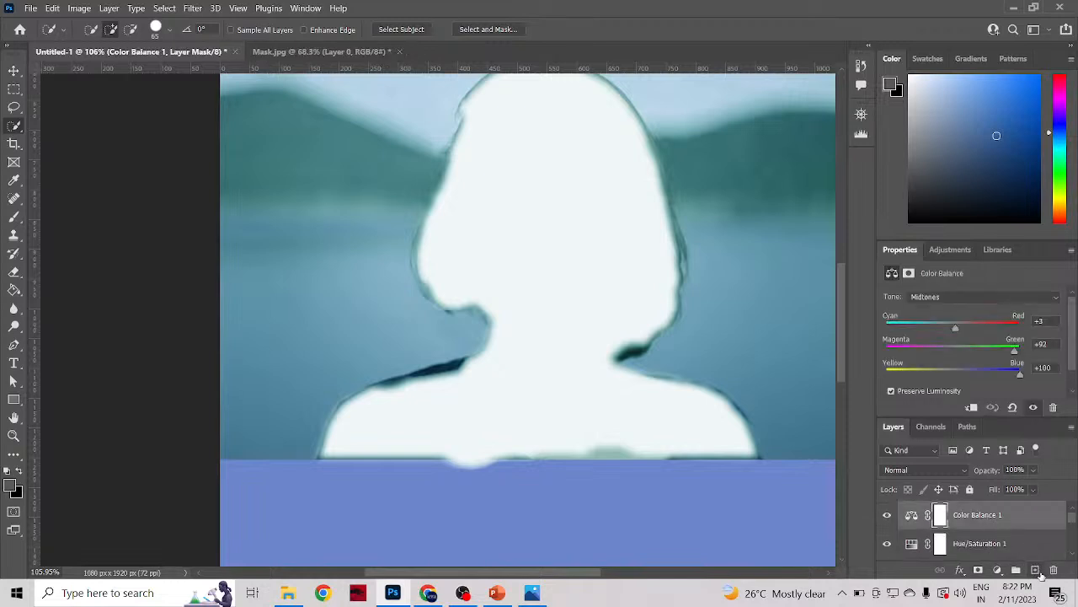
click(1053, 570)
click(516, 239)
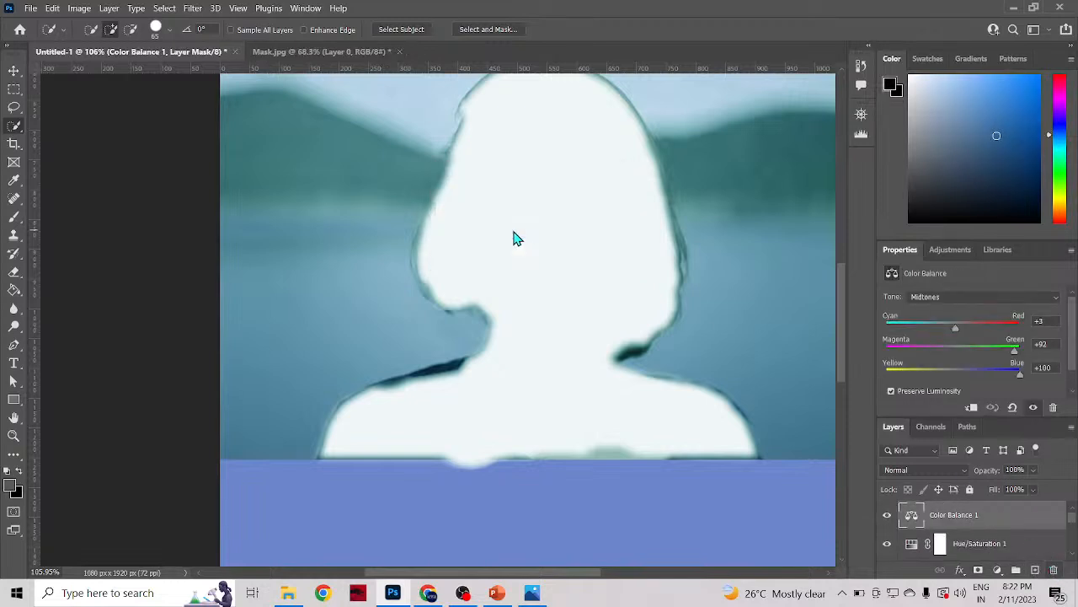
click(1053, 570)
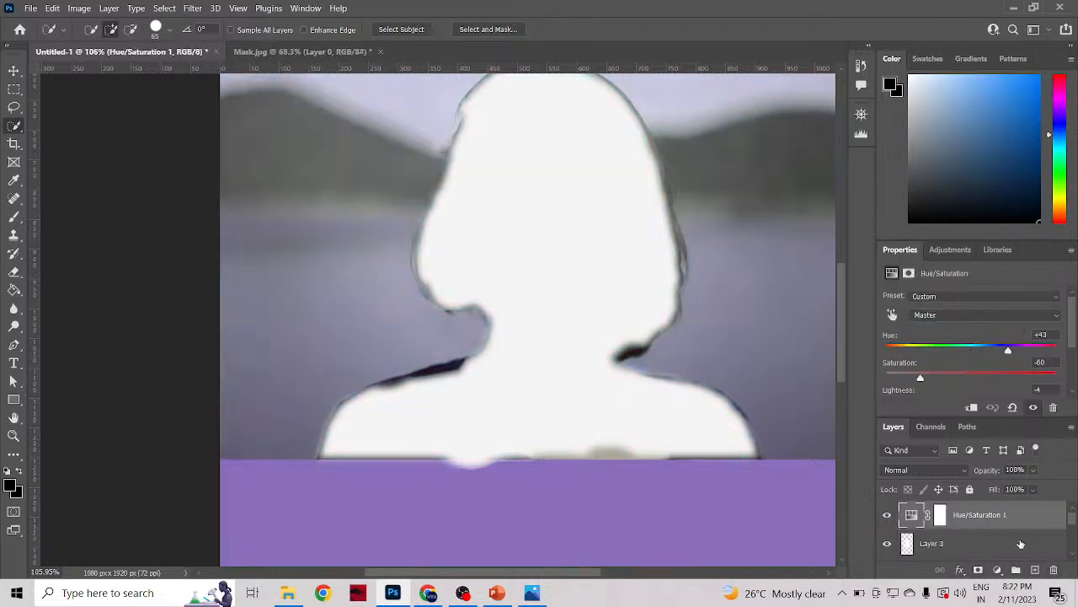
click(1053, 570)
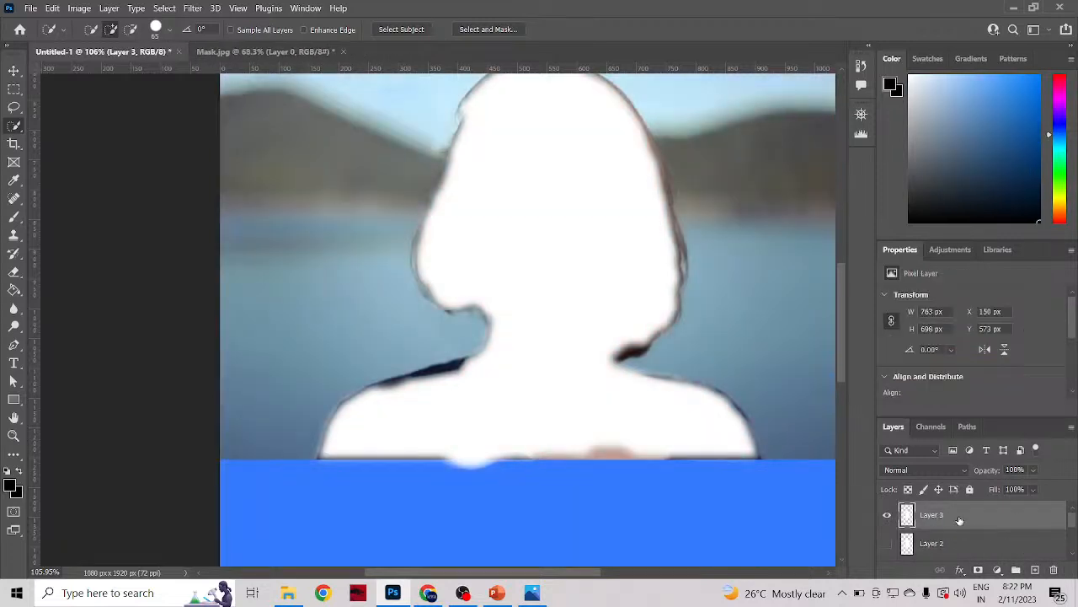
Step: Delete the layer mask from the Brightness/Contrast 1 adjustment layer, keeping the adjustment itself
scroll(959, 520, up, 3)
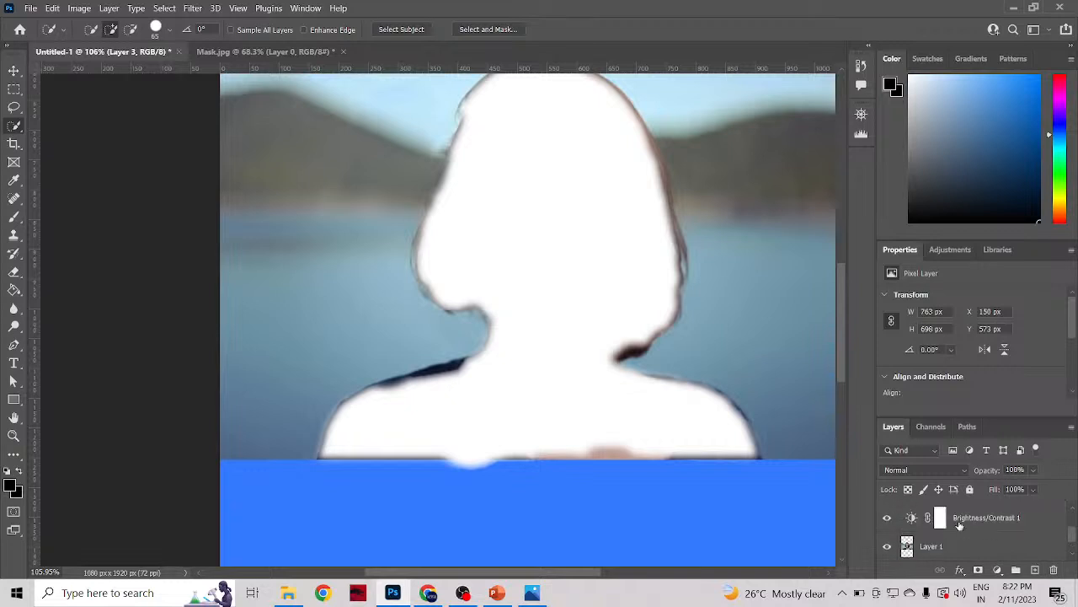
click(961, 522)
click(1053, 570)
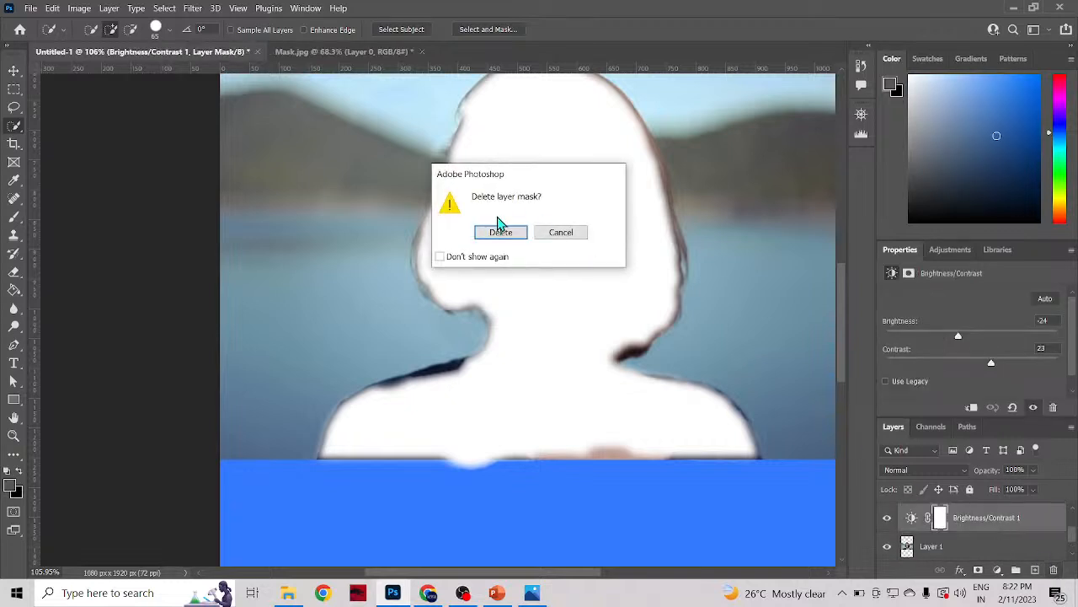
click(499, 233)
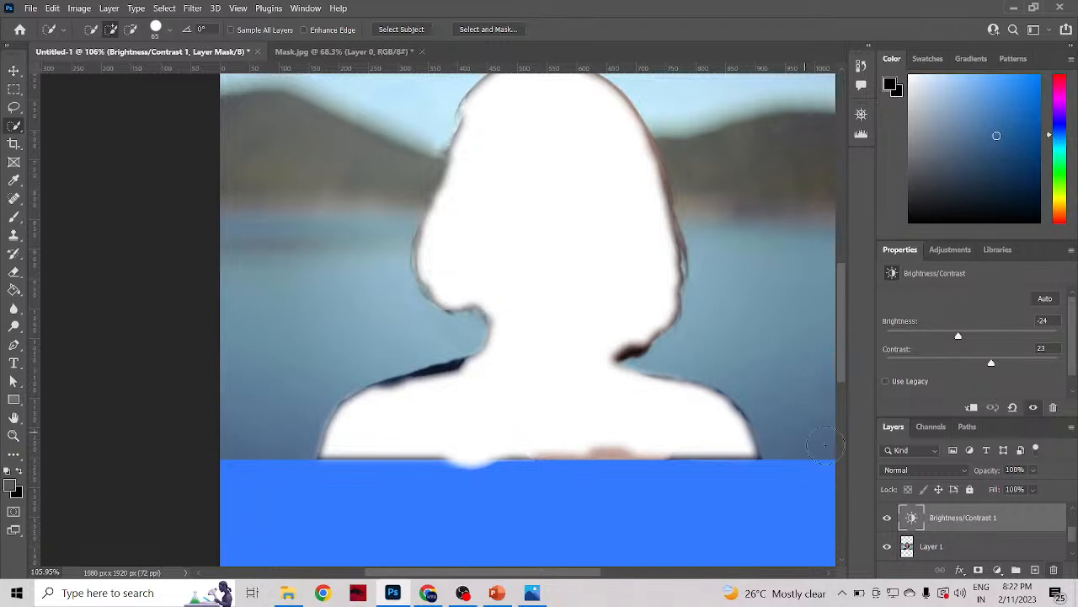
Step: Delete Layer 2 after toggling its visibility, and hide Layer 3 to reveal the woman's photo
scroll(926, 531, down, 1)
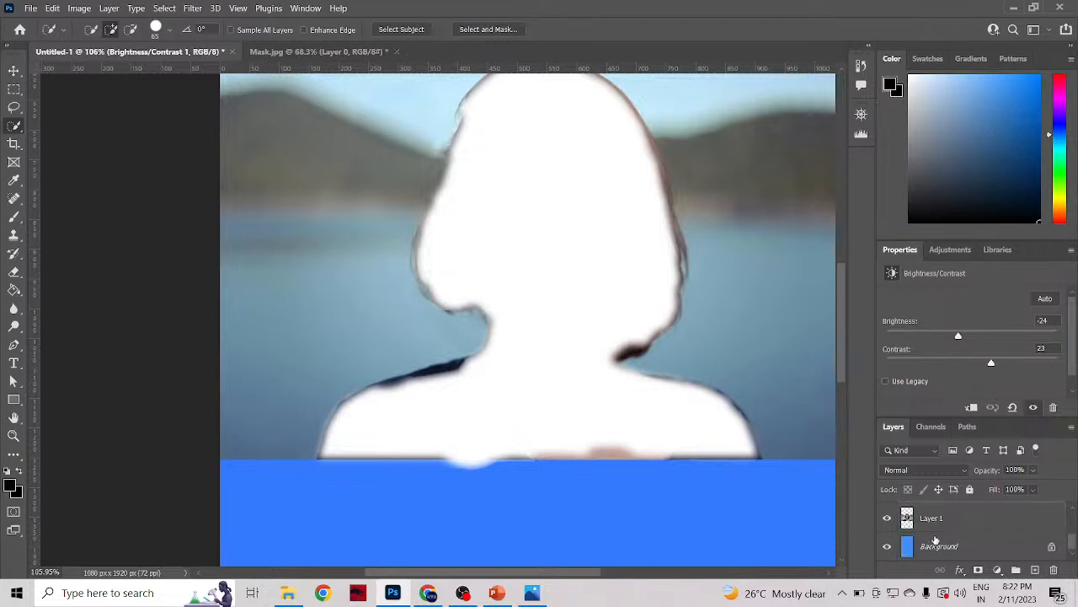
scroll(935, 537, up, 3)
click(931, 542)
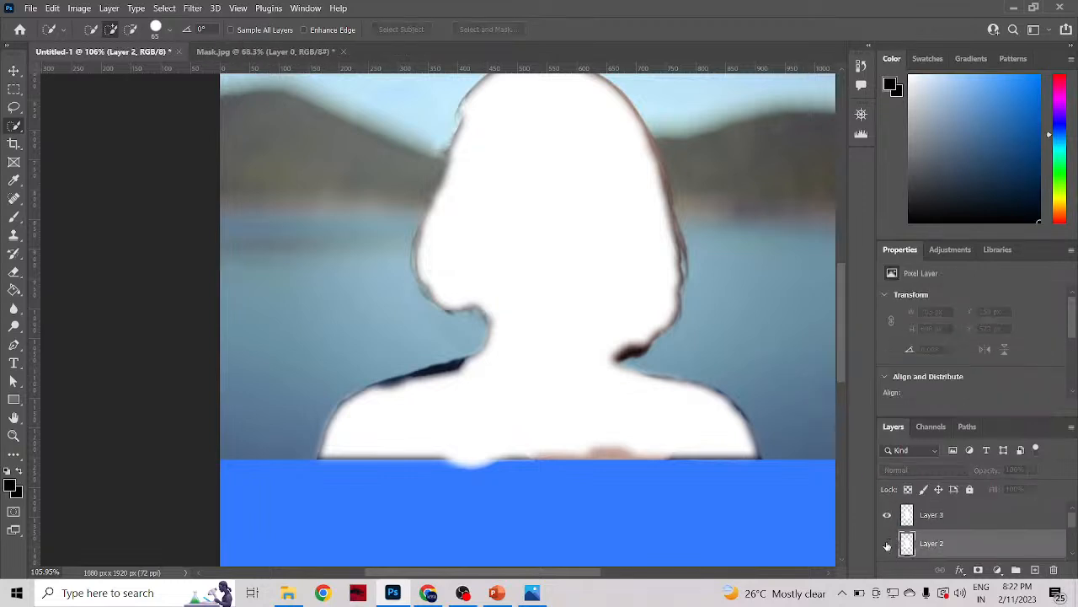
click(887, 545)
click(887, 544)
click(1054, 570)
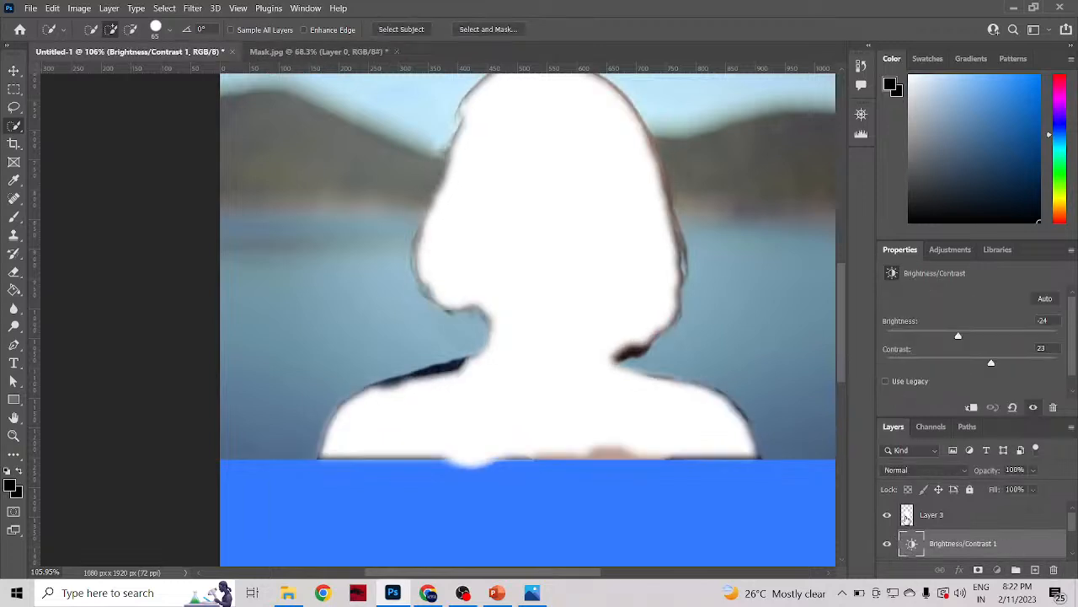
click(904, 518)
click(887, 517)
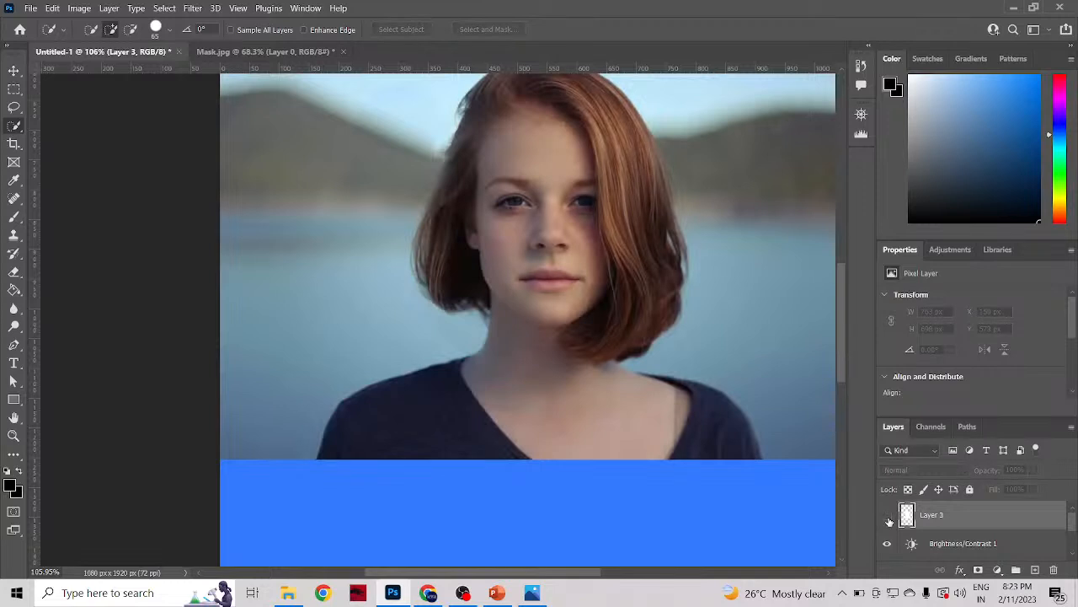
Step: Switch from the Quick Selection tool to the Object Selection tool for selecting on the photo
scroll(517, 320, down, 4)
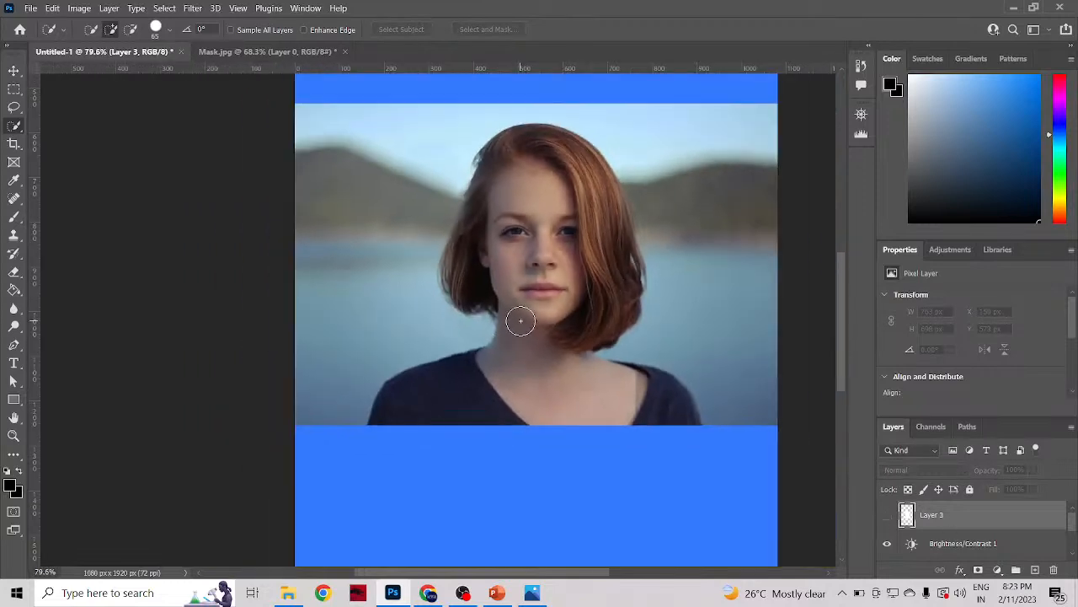
scroll(521, 320, down, 3)
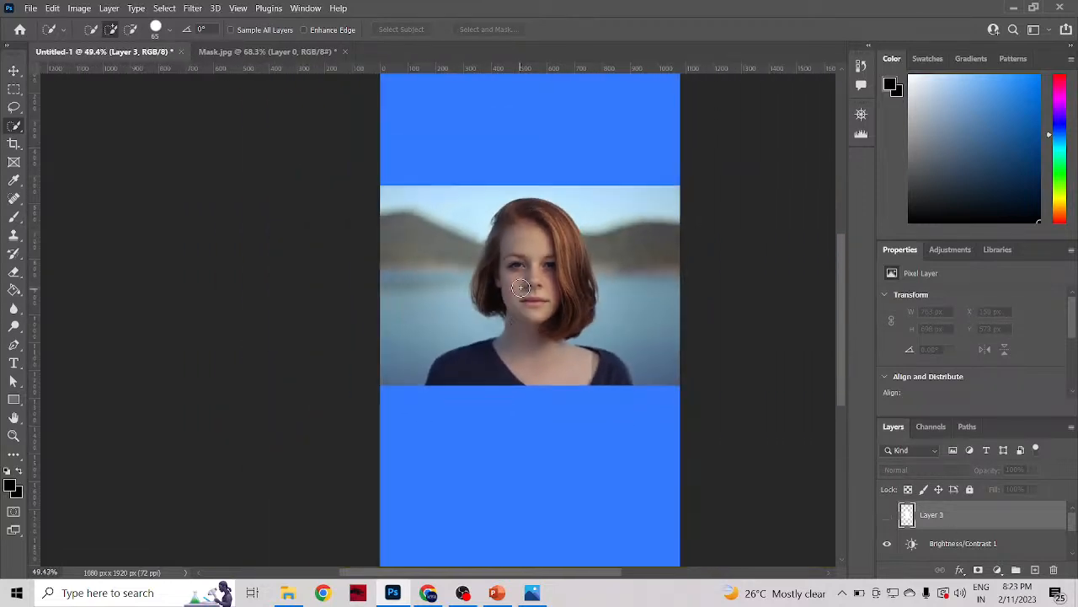
scroll(552, 269, up, 3)
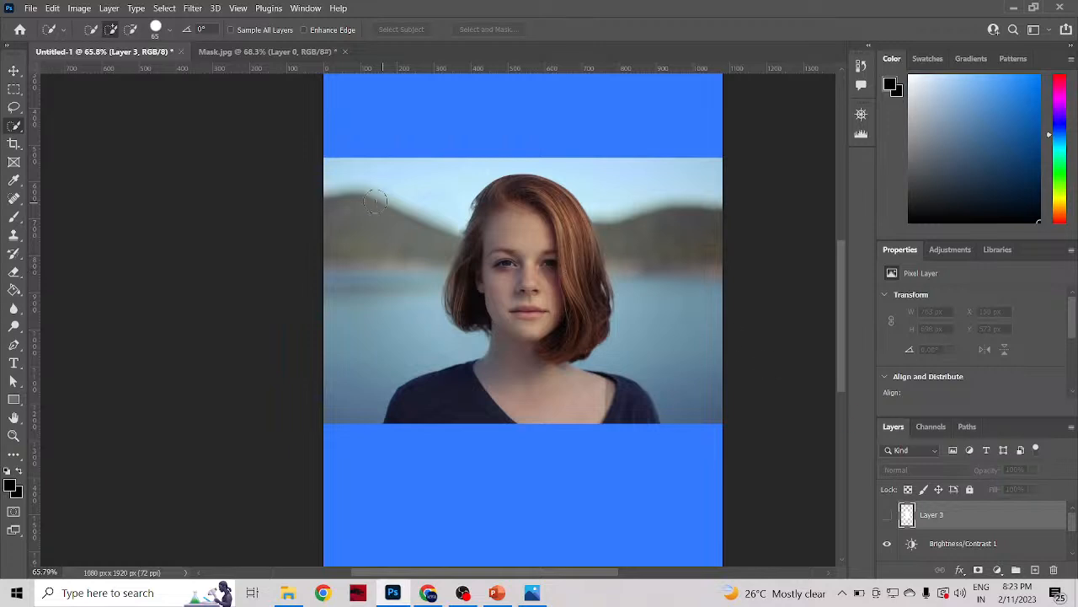
right_click(13, 127)
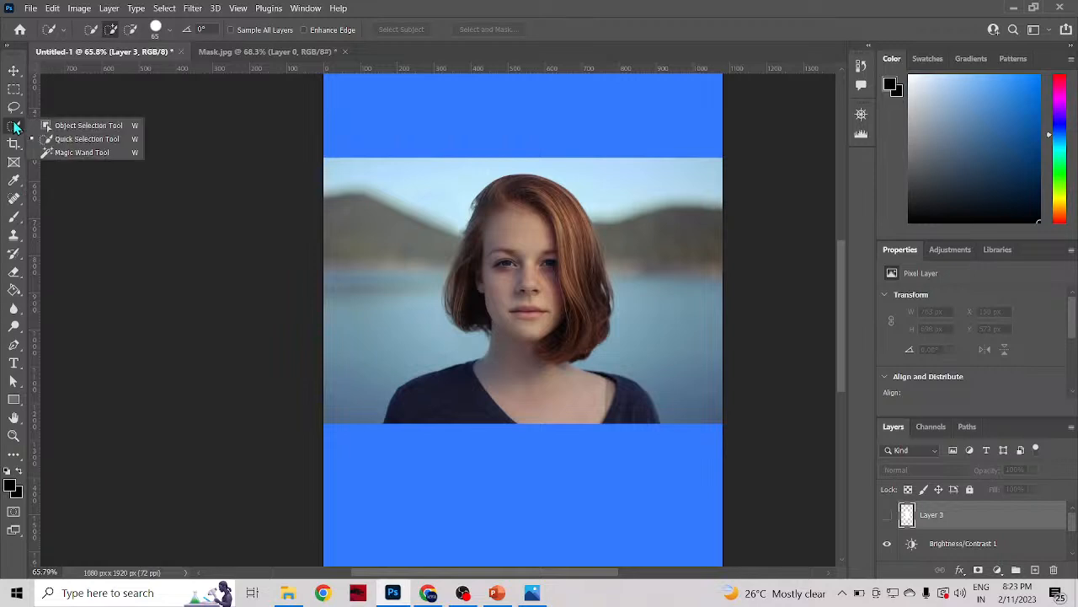
click(42, 126)
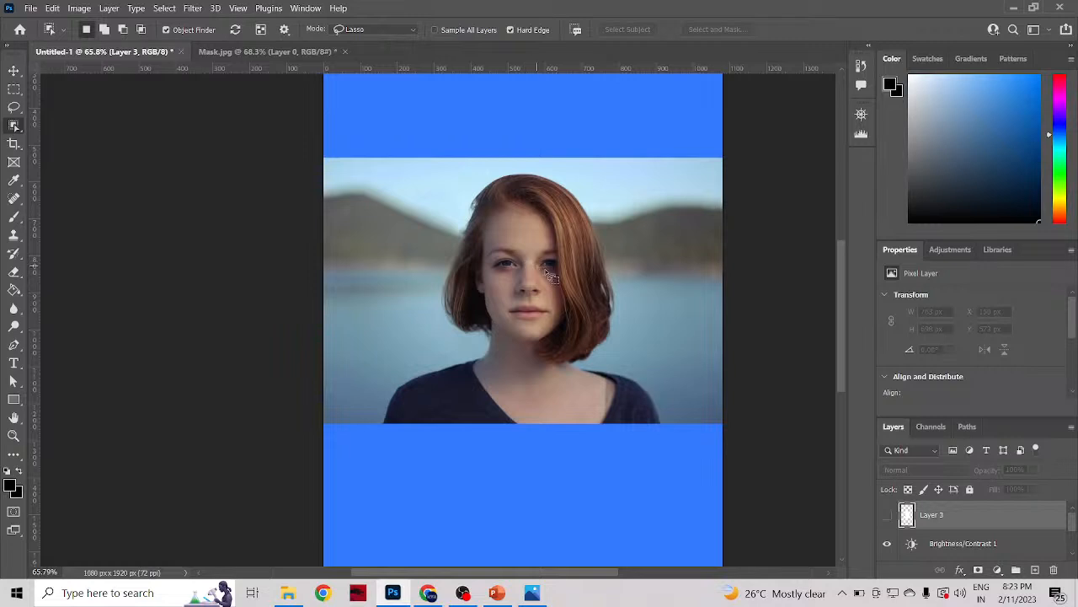
Step: Try to select the woman's face and hair with freehand Object Selection outlines while the hidden Layer 3 is active
scroll(552, 315, down, 1)
scroll(553, 315, up, 1)
mouse_move(387, 419)
mouse_down()
mouse_move(422, 394)
mouse_move(396, 386)
mouse_move(512, 340)
mouse_move(446, 284)
mouse_move(511, 200)
mouse_move(627, 243)
mouse_move(675, 388)
mouse_move(391, 412)
mouse_up()
click(568, 244)
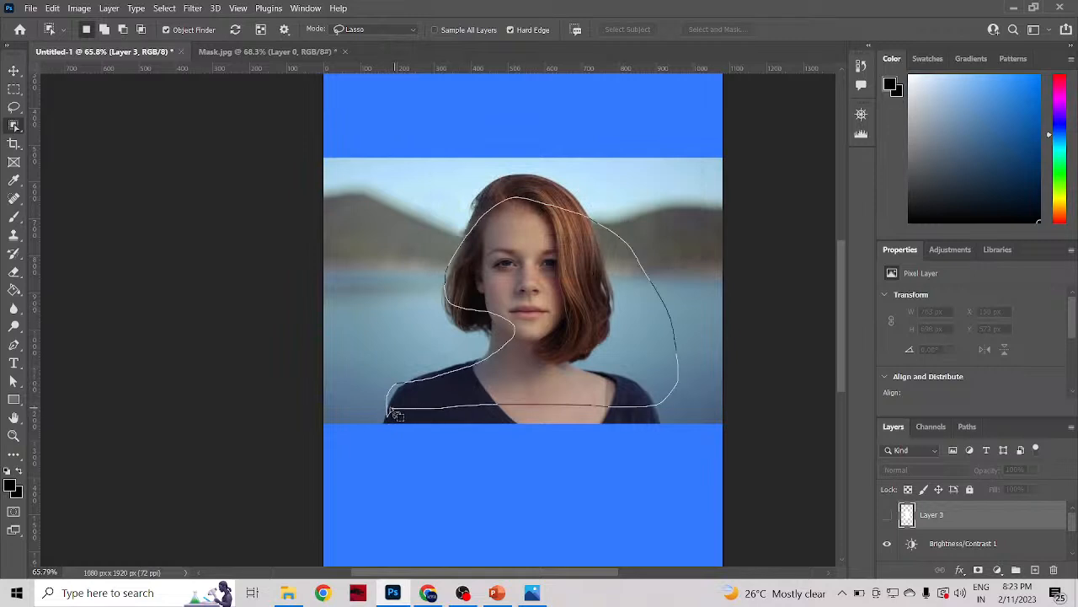
mouse_move(499, 313)
mouse_down()
mouse_move(503, 354)
mouse_move(492, 271)
mouse_move(527, 302)
mouse_move(485, 301)
mouse_move(493, 306)
mouse_up()
click(560, 371)
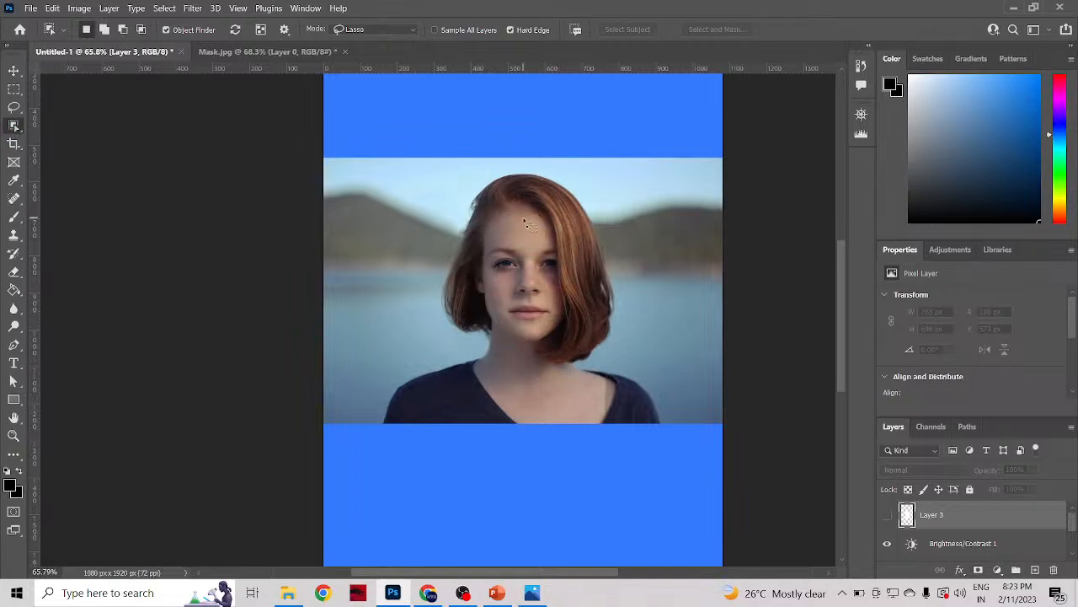
Step: Delete Layer 3 after toggling its visibility, and delete the Brightness/Contrast 1 adjustment layer
click(887, 517)
click(887, 516)
click(1054, 572)
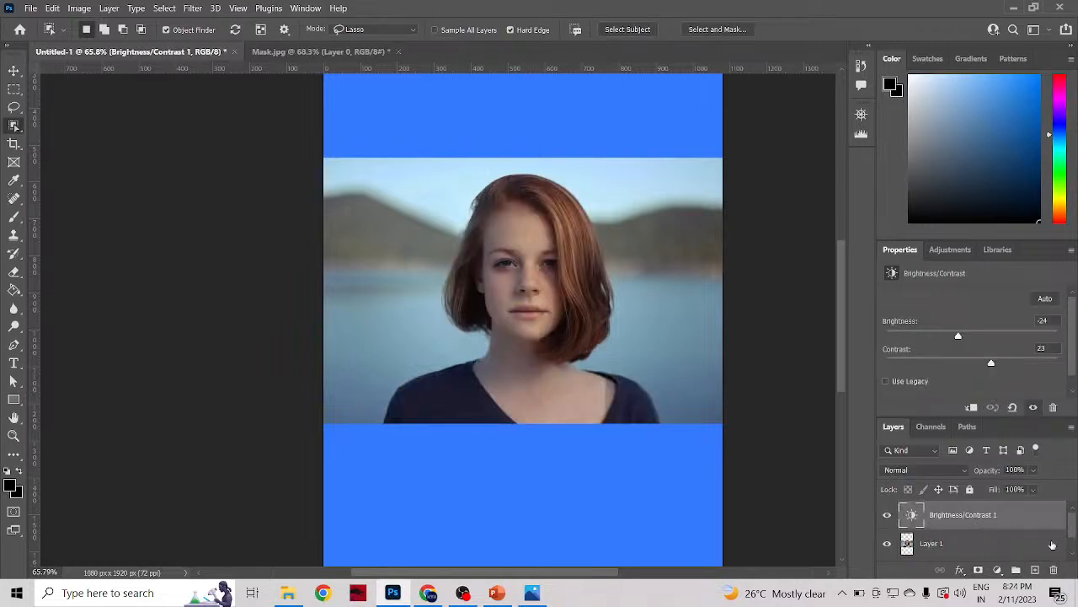
click(1053, 570)
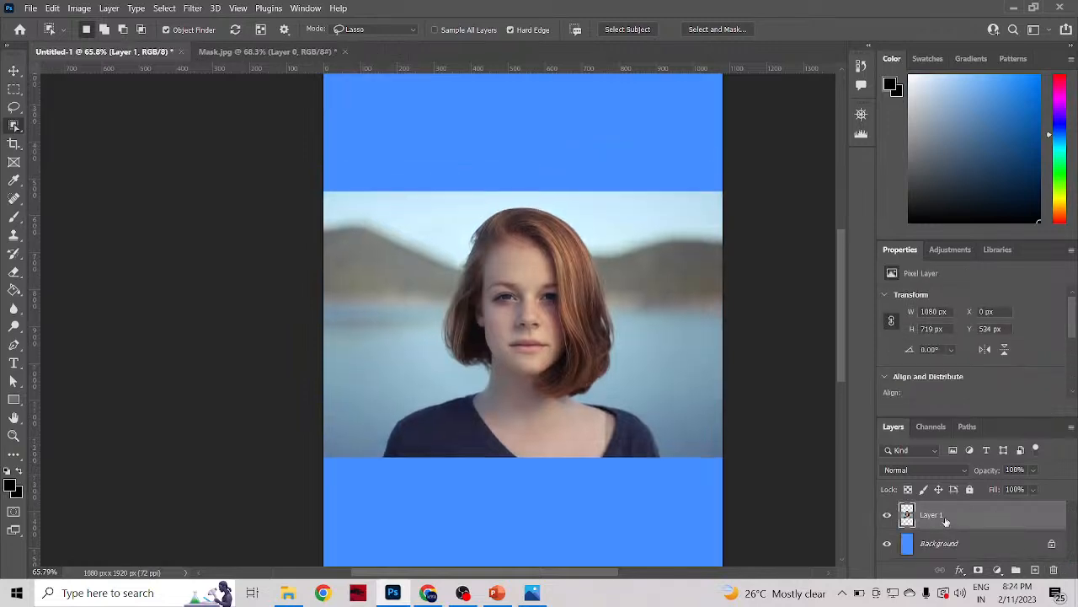
scroll(946, 521, down, 2)
scroll(992, 548, down, 1)
scroll(1009, 545, up, 1)
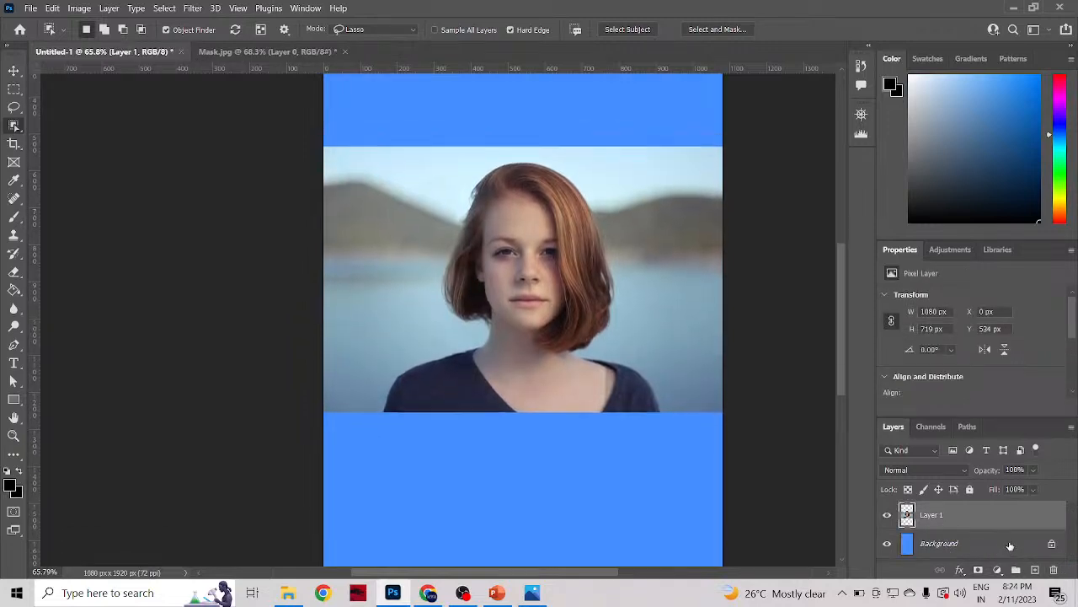
double_click(908, 517)
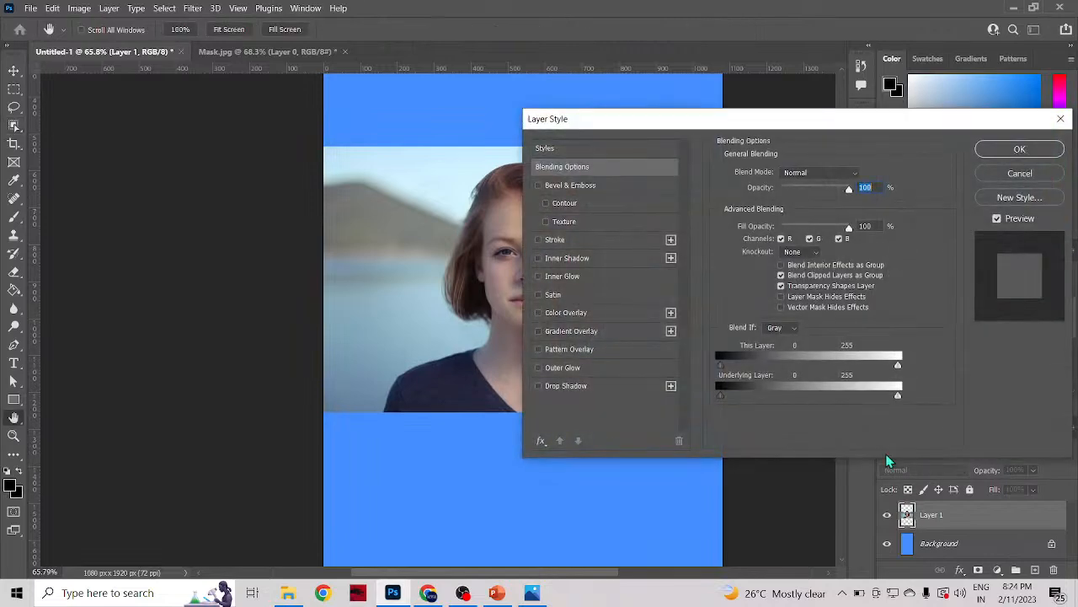
click(1061, 120)
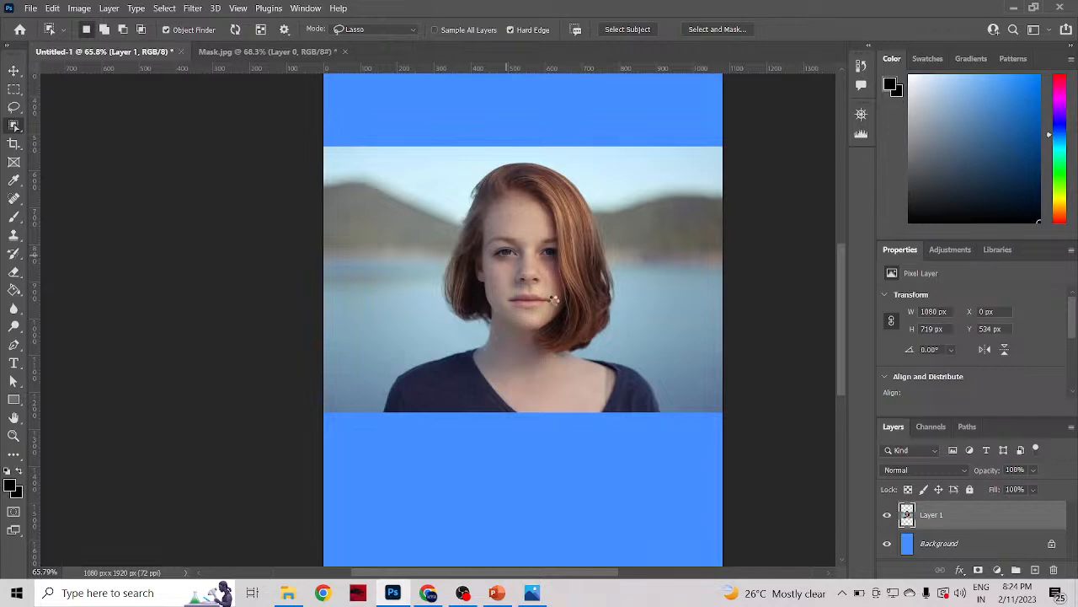
Step: Select the whole woman on Layer 1 with the Object Selection tool, and copy her to a new layer
click(548, 313)
scroll(547, 314, up, 4)
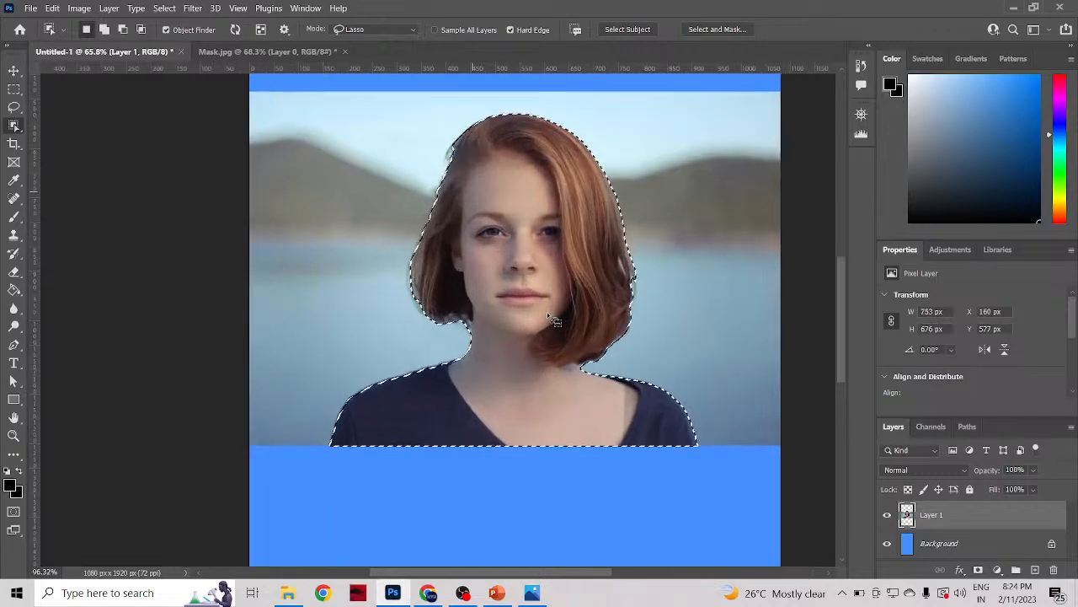
scroll(583, 327, down, 2)
scroll(587, 333, down, 1)
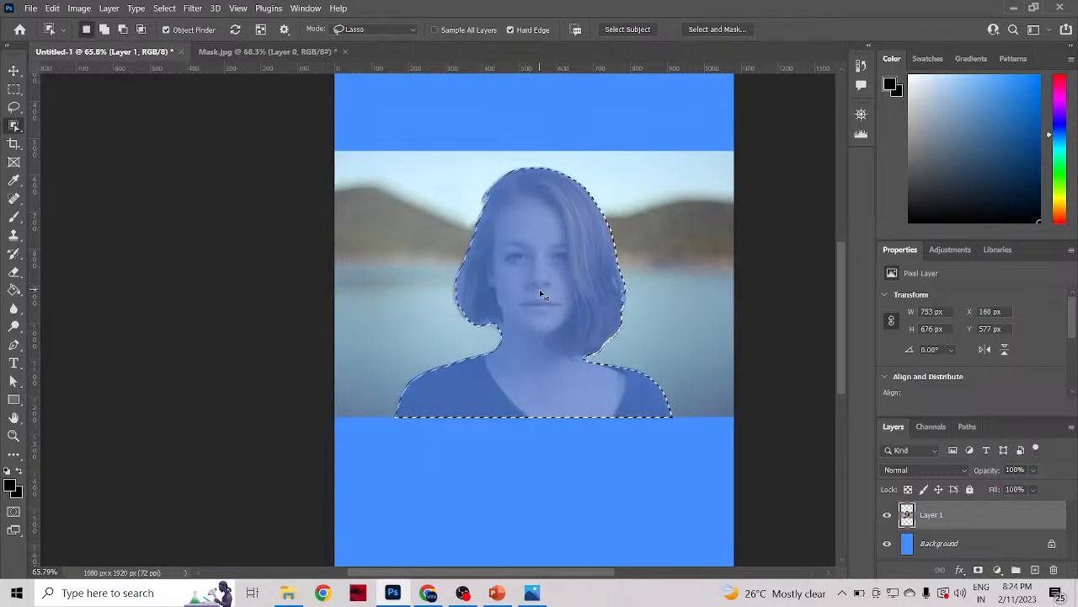
key(ctrl+j)
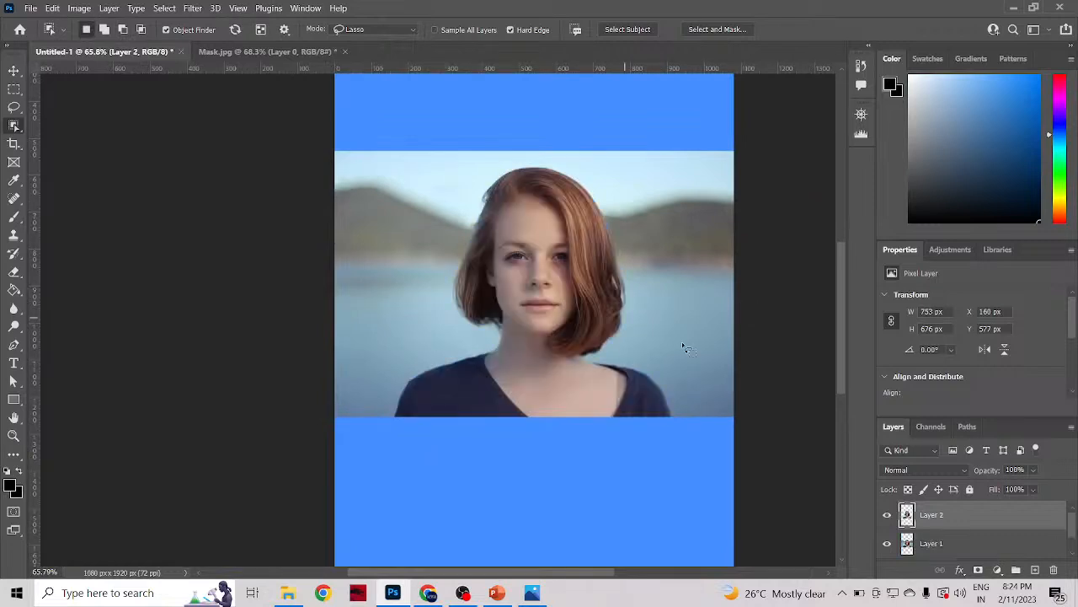
Step: Hide Layer 1 to isolate the cutout on the blue background, and inspect its edges around the hair and shoulders
click(888, 546)
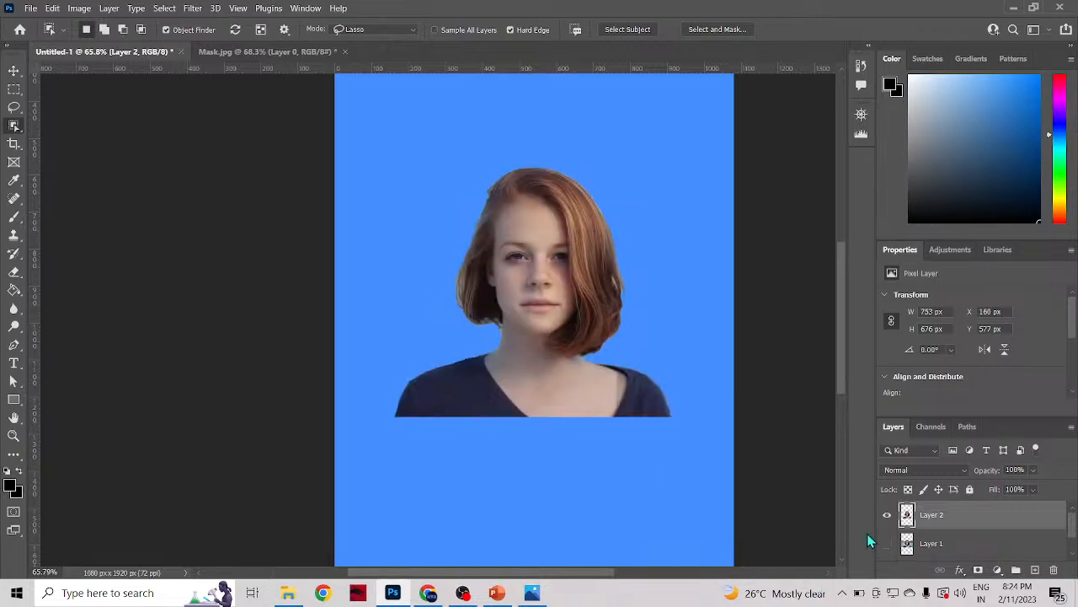
scroll(636, 365, up, 4)
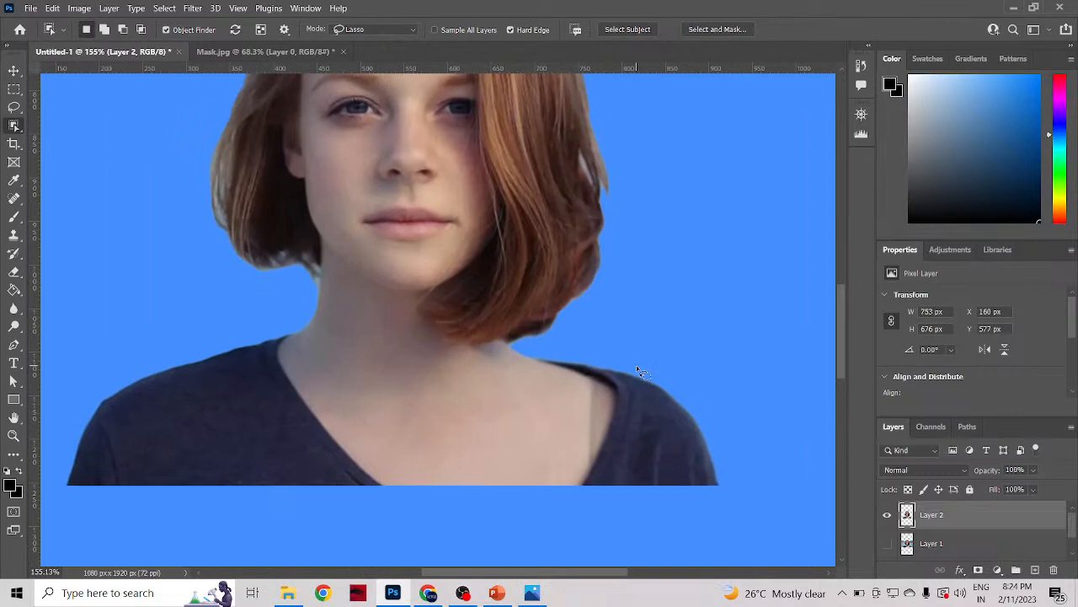
scroll(637, 371, down, 4)
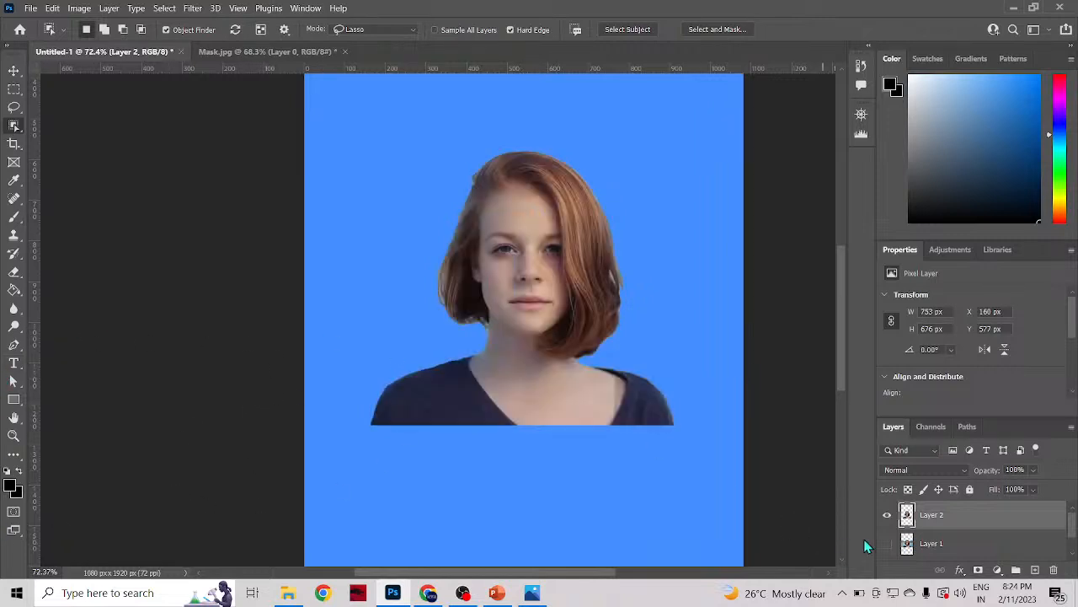
Step: Enlarge the layer list to show every layer, and toggle the visibility of Layer 2 and Layer 1 to compare cutout and photo
click(886, 517)
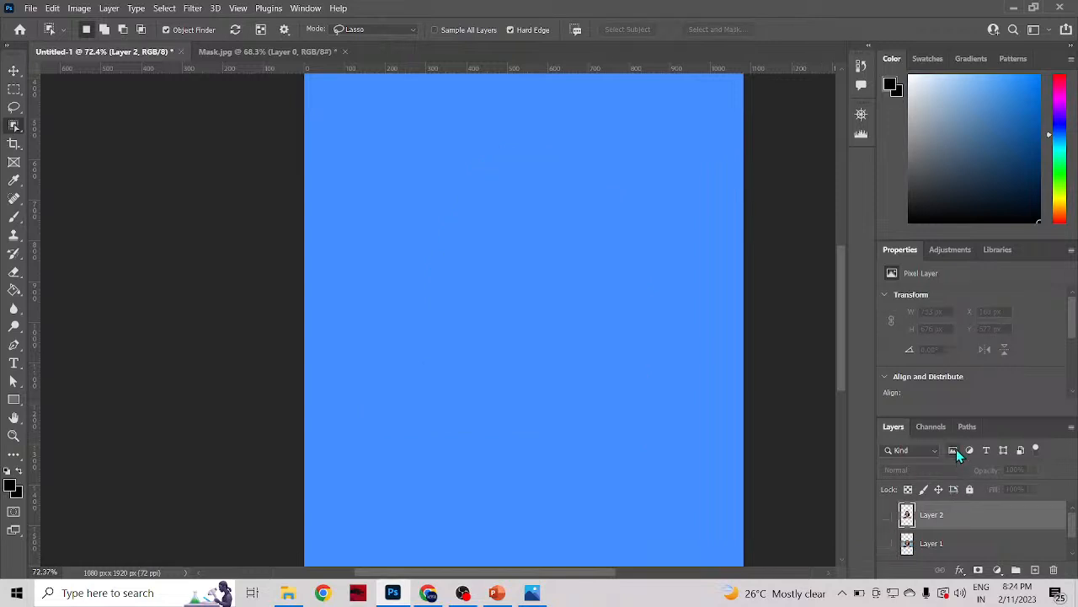
drag(952, 424, 951, 372)
click(887, 462)
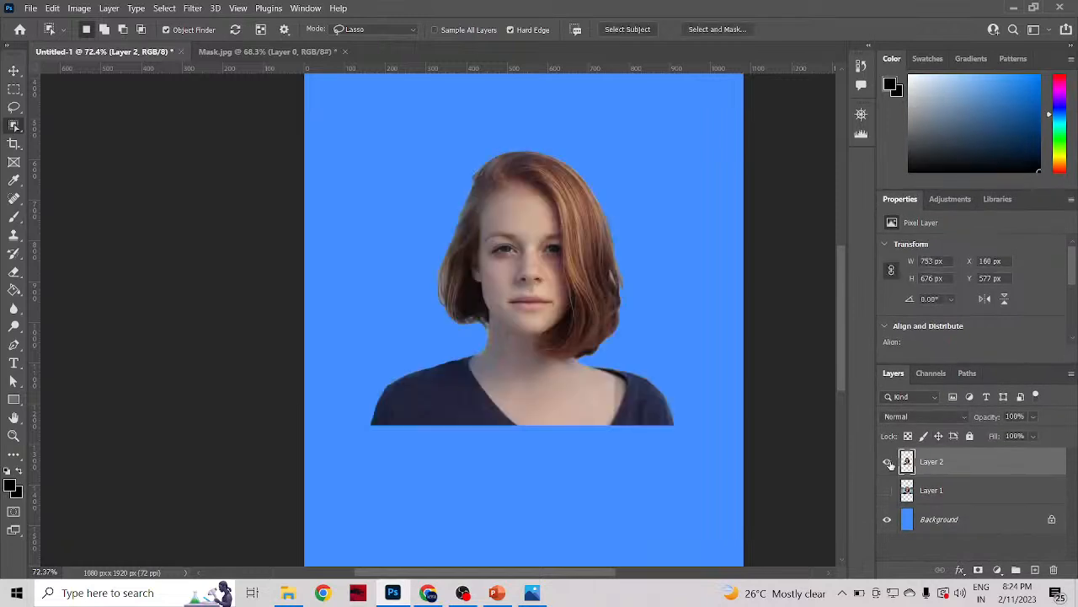
click(888, 462)
click(887, 493)
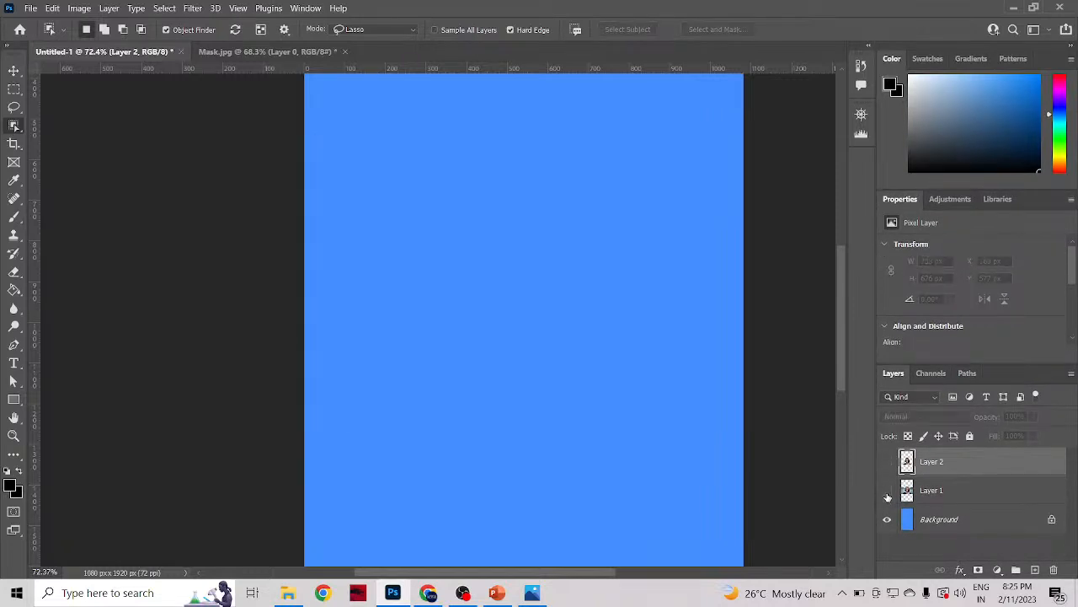
click(932, 492)
click(887, 492)
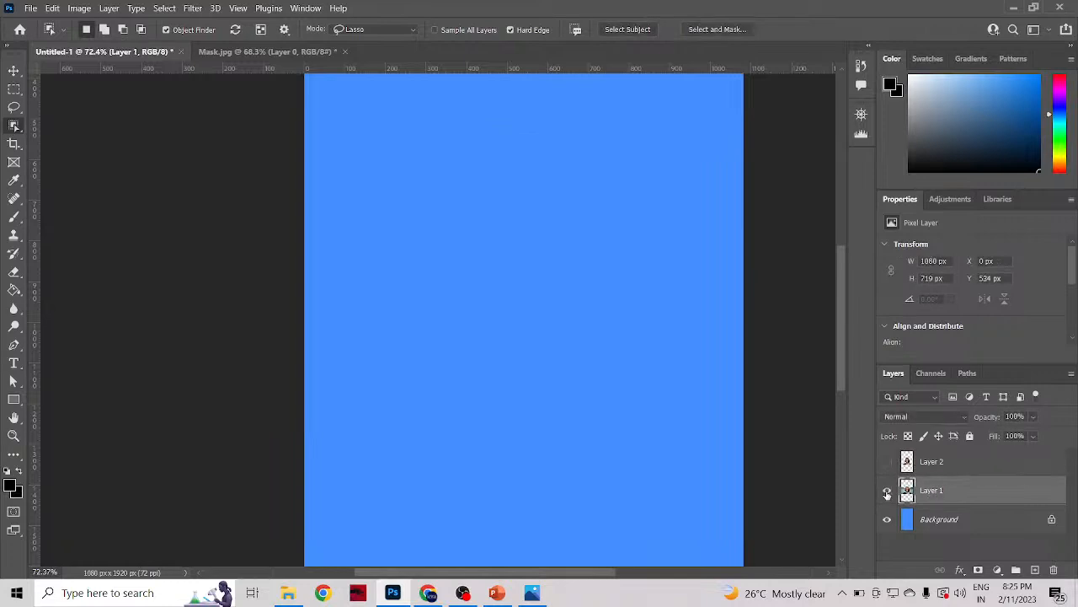
click(887, 489)
click(887, 463)
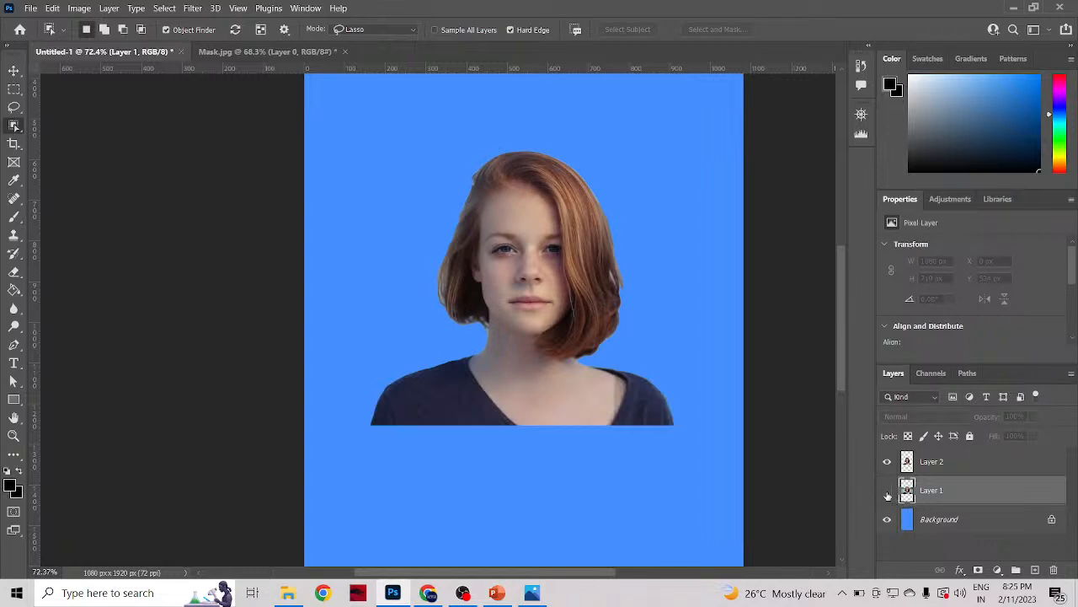
click(887, 493)
click(889, 494)
Step: Move the woman's cutout on Layer 2 up and left, to about X 35 px and Y 559 px
click(14, 72)
drag(534, 275, 483, 265)
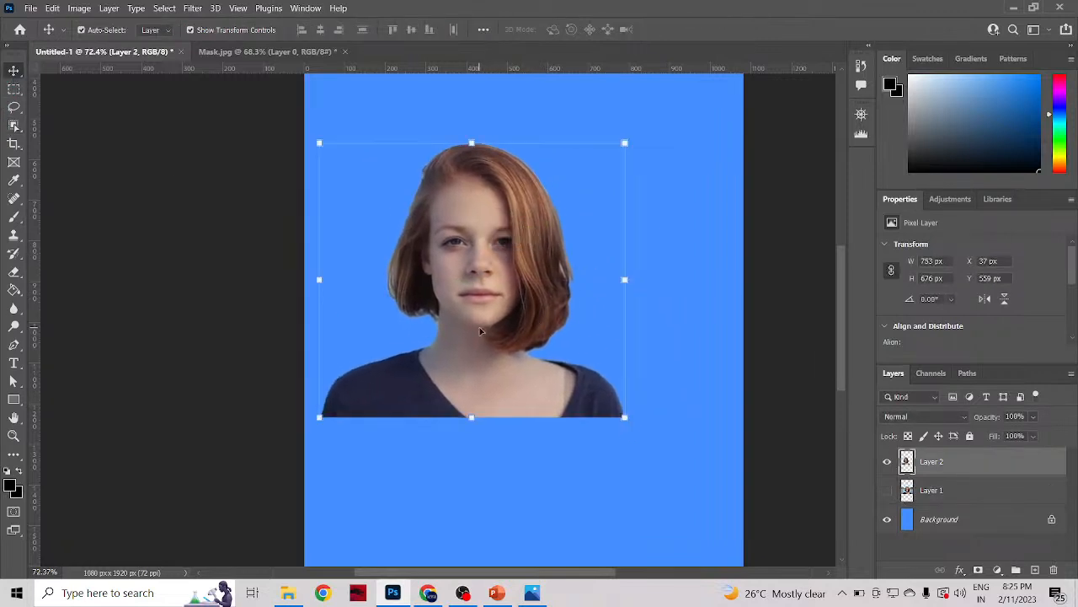
scroll(480, 330, up, 3)
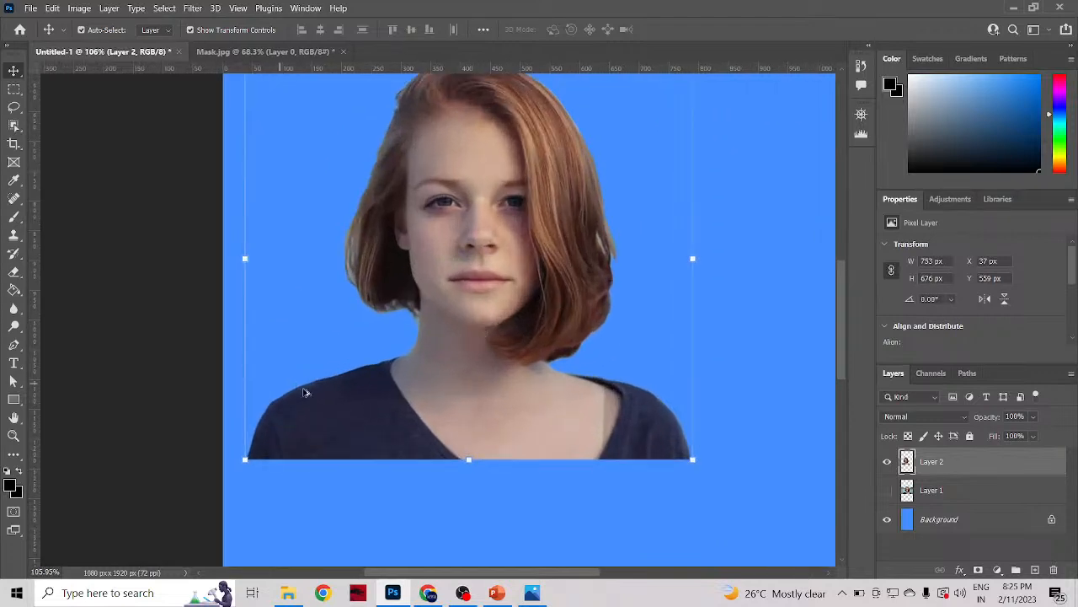
mouse_move(306, 393)
mouse_down()
mouse_move(374, 409)
mouse_move(308, 395)
mouse_up()
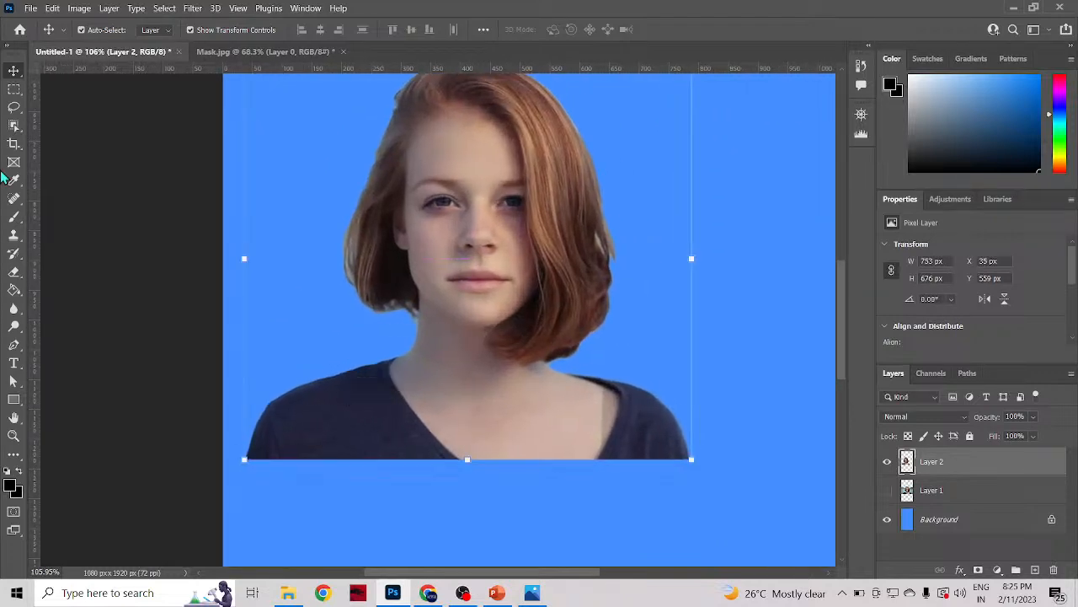
Step: Return to the Object Selection tool and select the woman's cutout on Layer 2
click(15, 127)
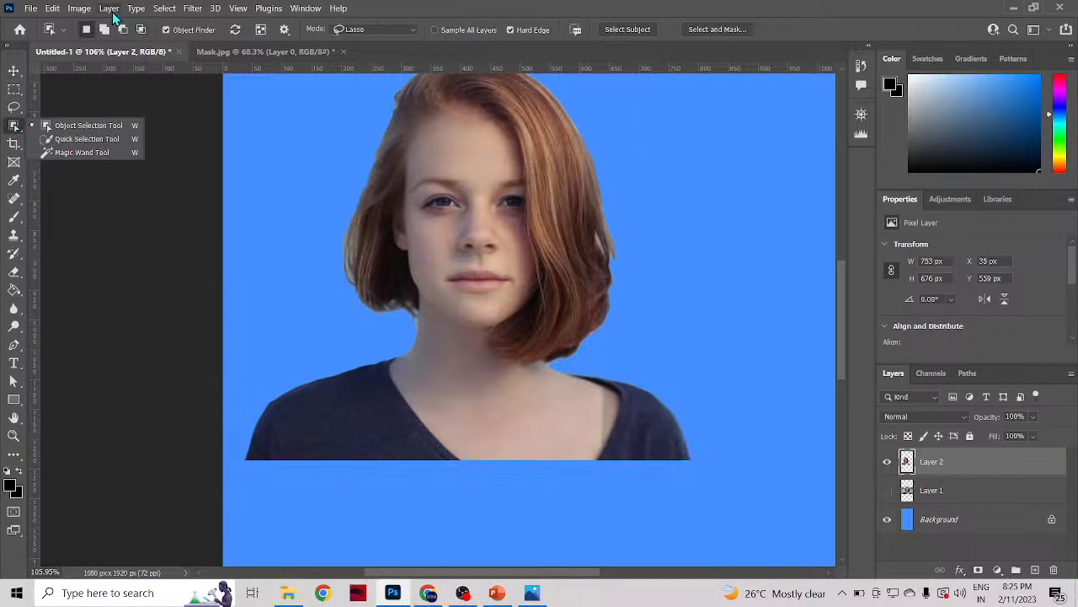
click(166, 9)
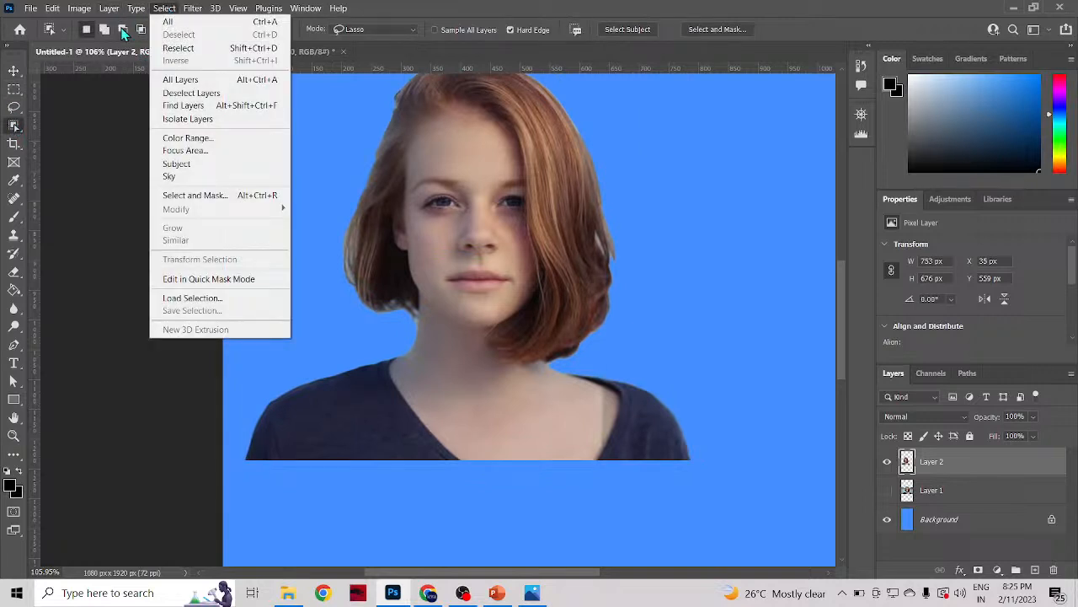
click(12, 128)
click(12, 128)
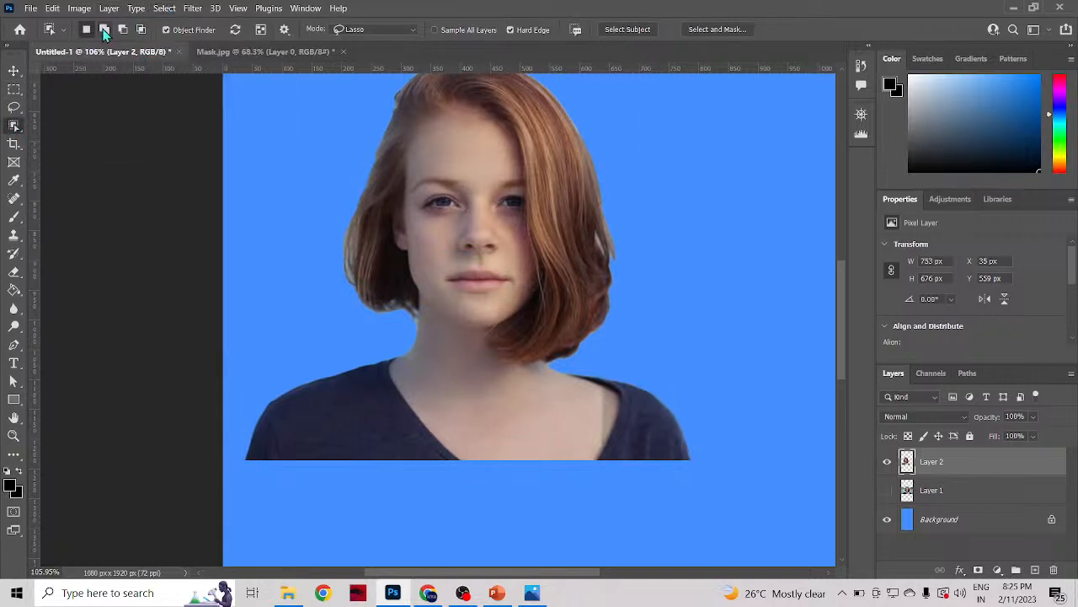
click(164, 9)
click(452, 255)
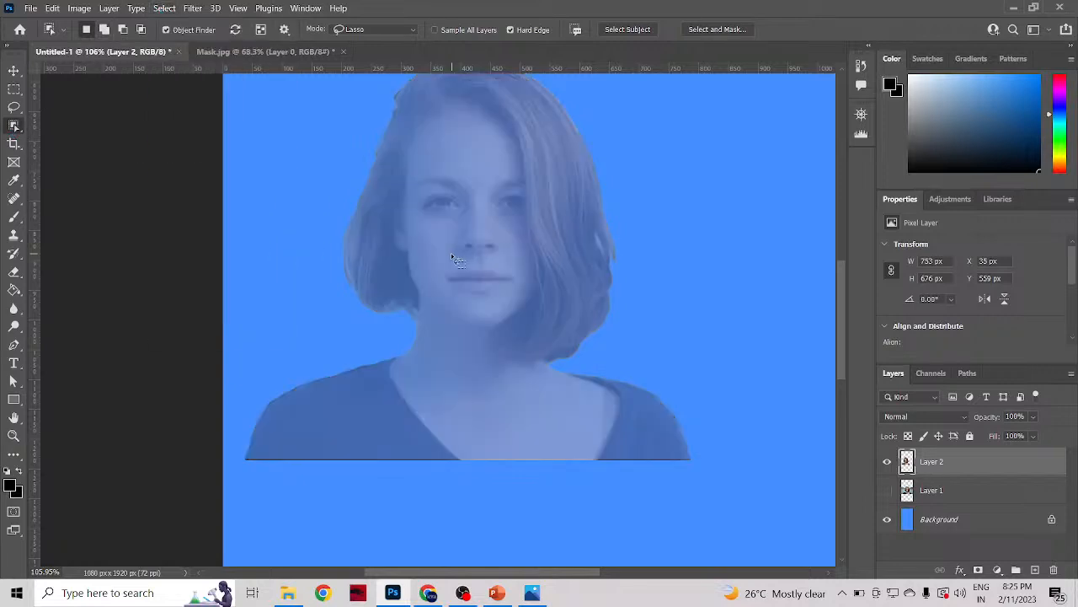
Step: Feather the cutout selection by the minimum radius of 0.1 pixels, and deselect it
click(161, 10)
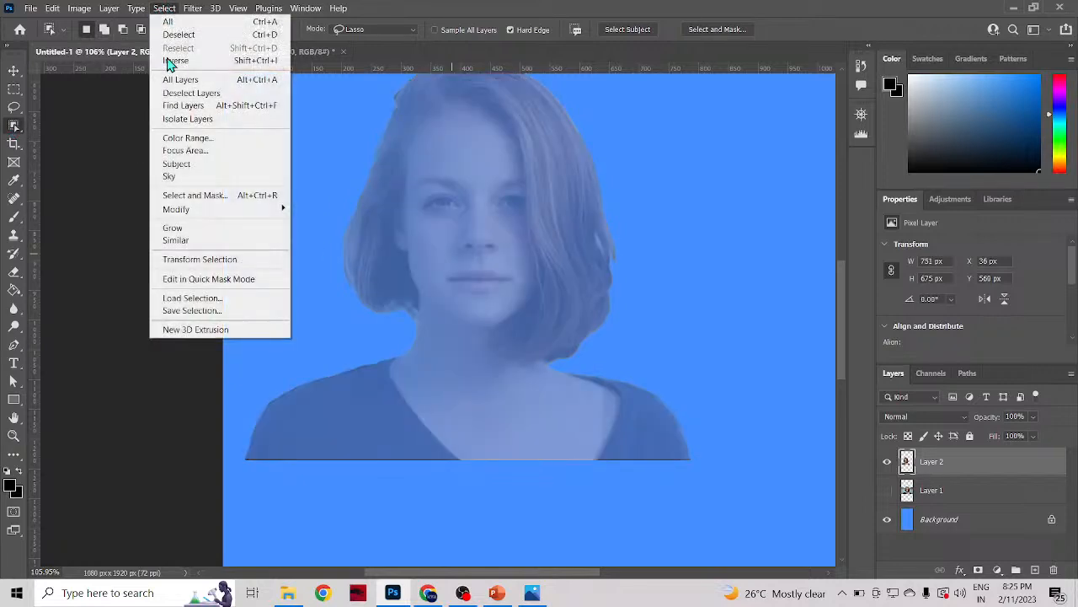
mouse_move(197, 217)
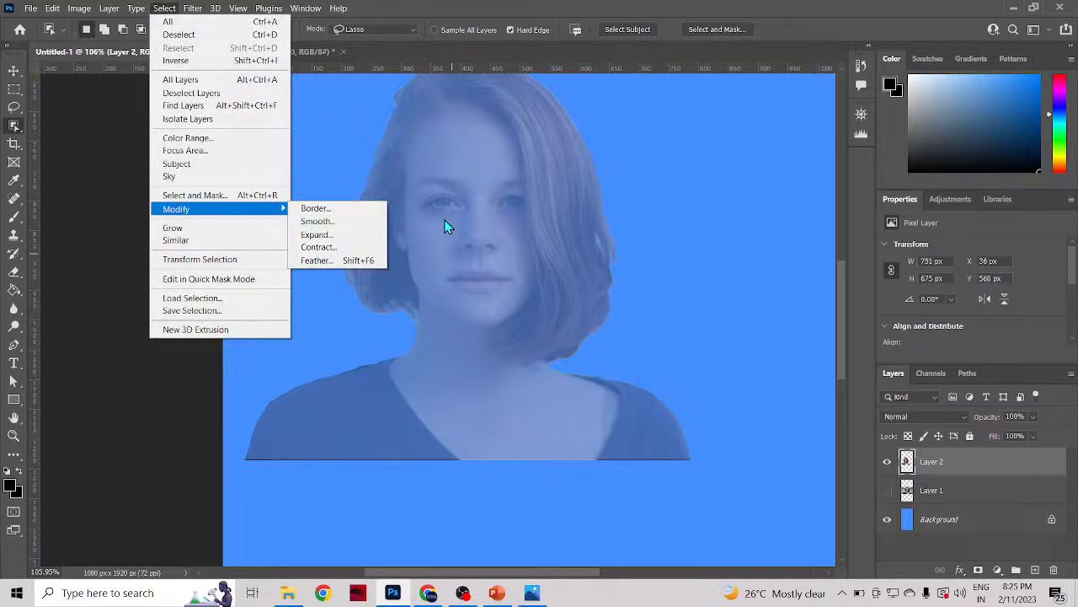
click(332, 264)
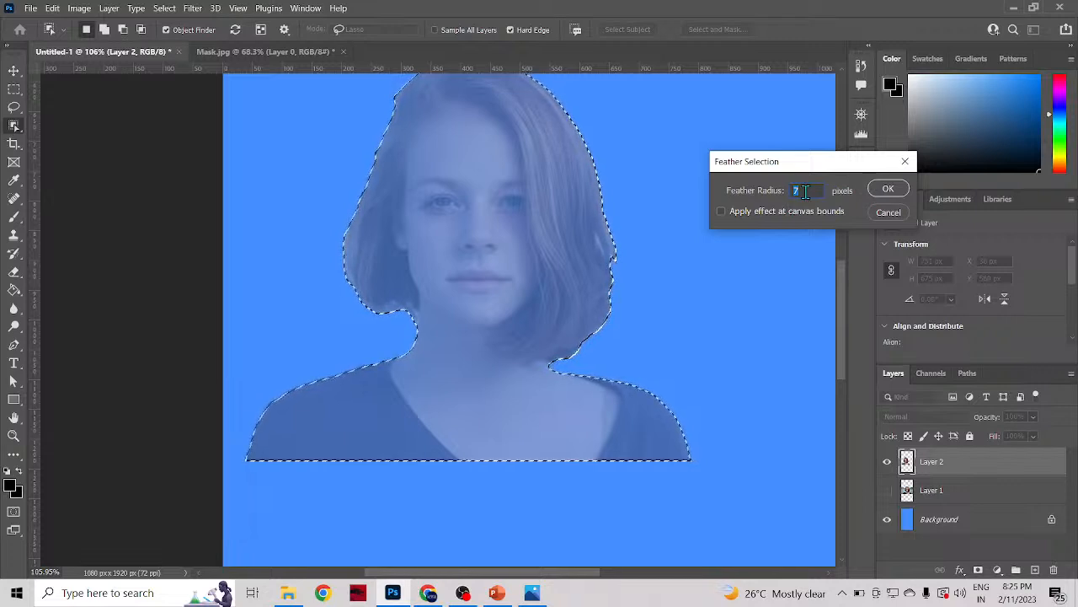
text(0)
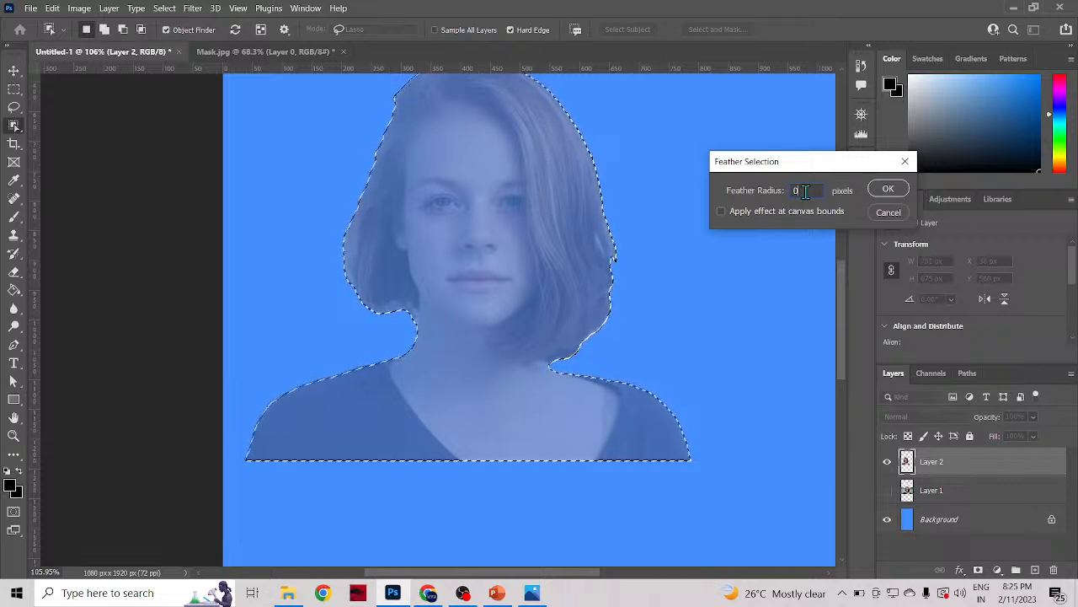
click(885, 190)
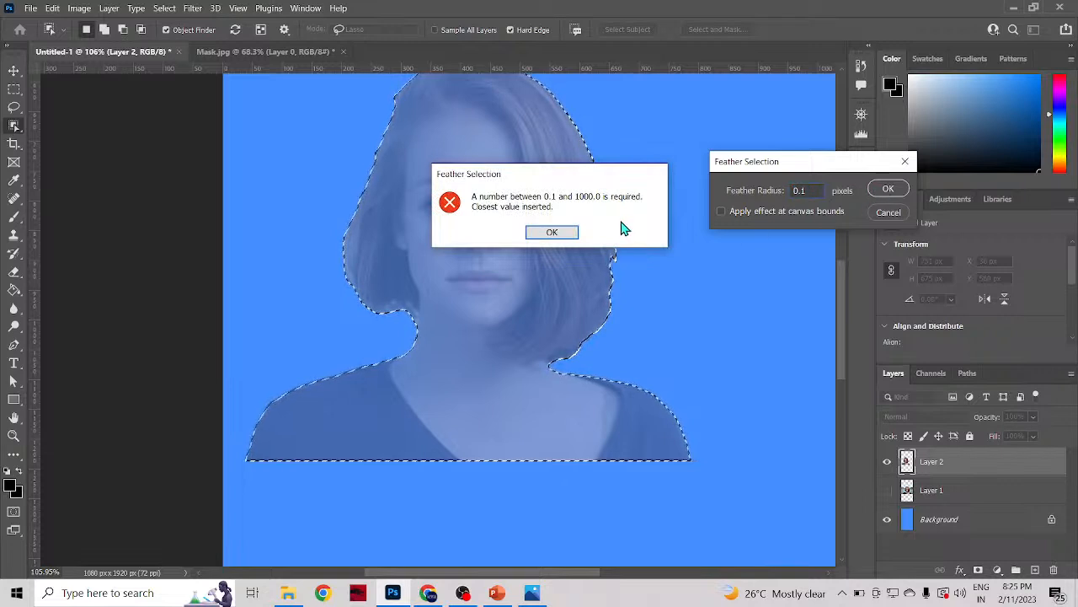
click(549, 231)
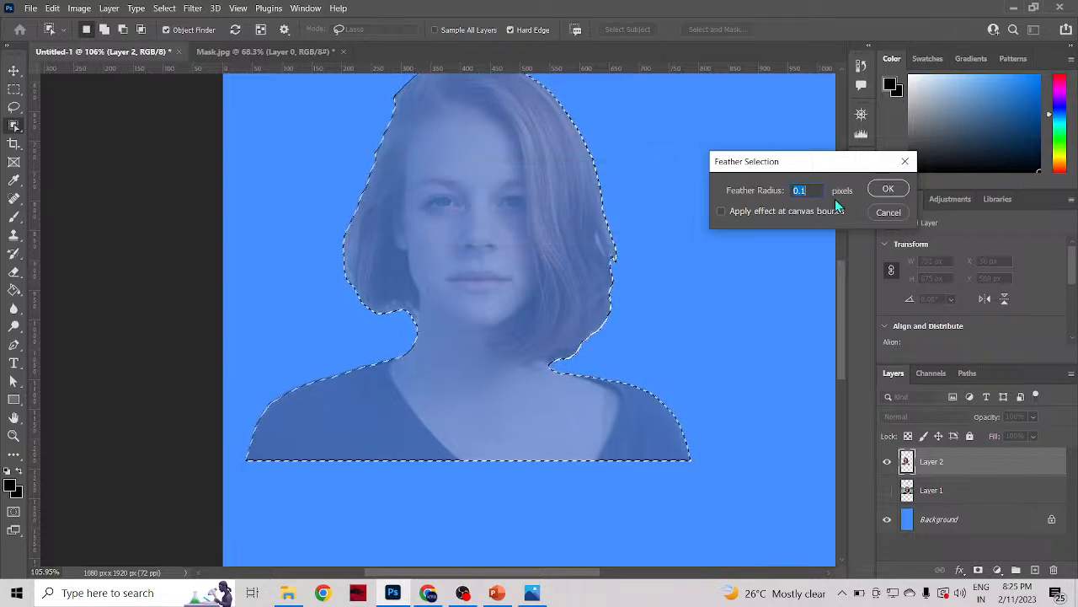
click(887, 189)
key(ctrl+d)
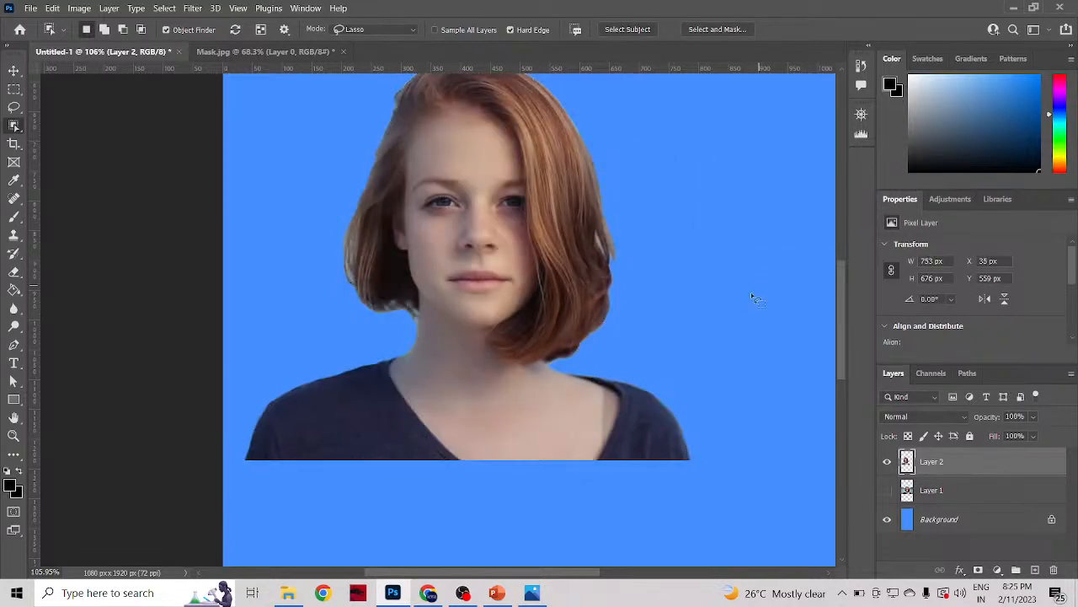
Step: Examine the cutout's edge up close where the hair meets the shoulder
scroll(603, 352, up, 4)
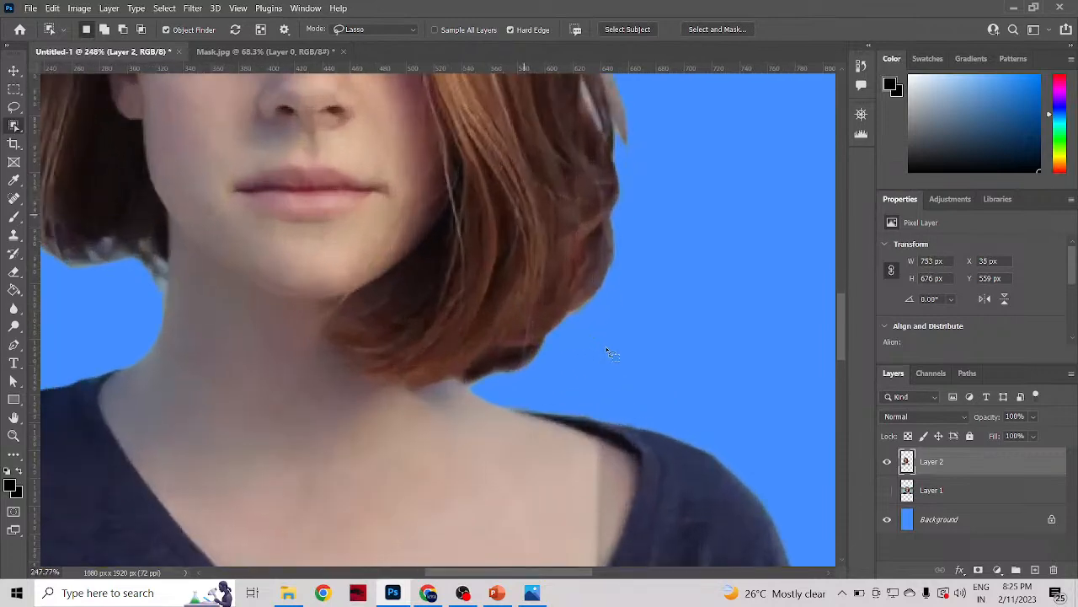
scroll(606, 352, up, 4)
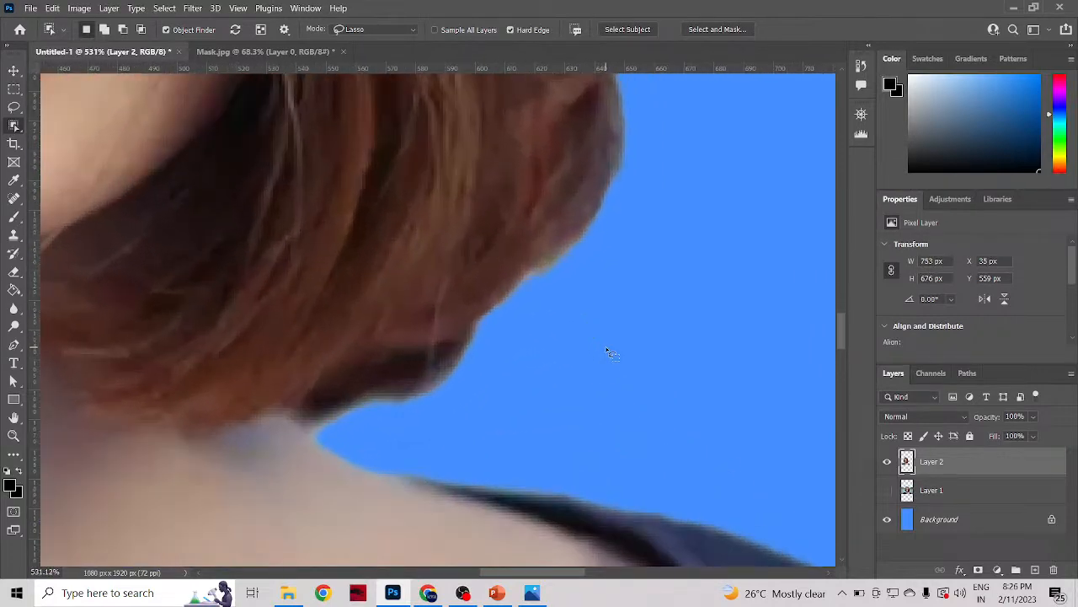
scroll(612, 354, down, 8)
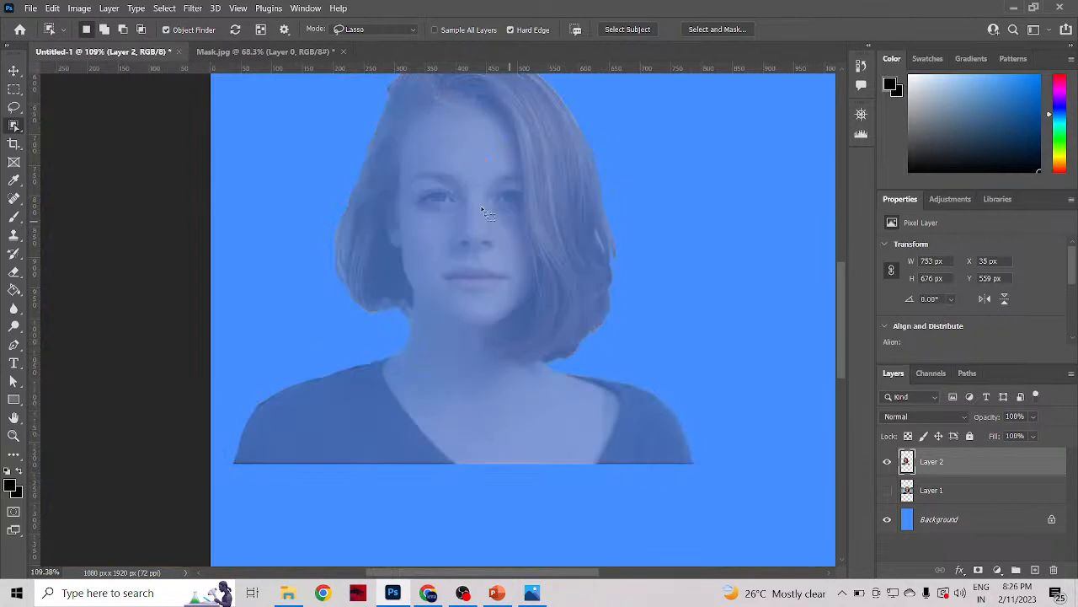
scroll(683, 215, up, 3)
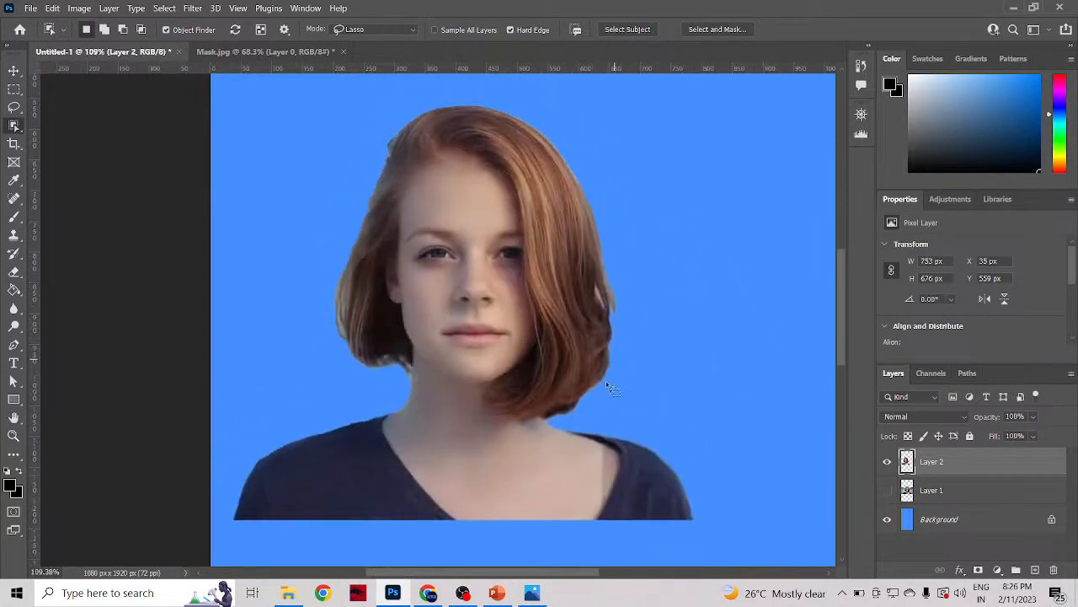
click(498, 253)
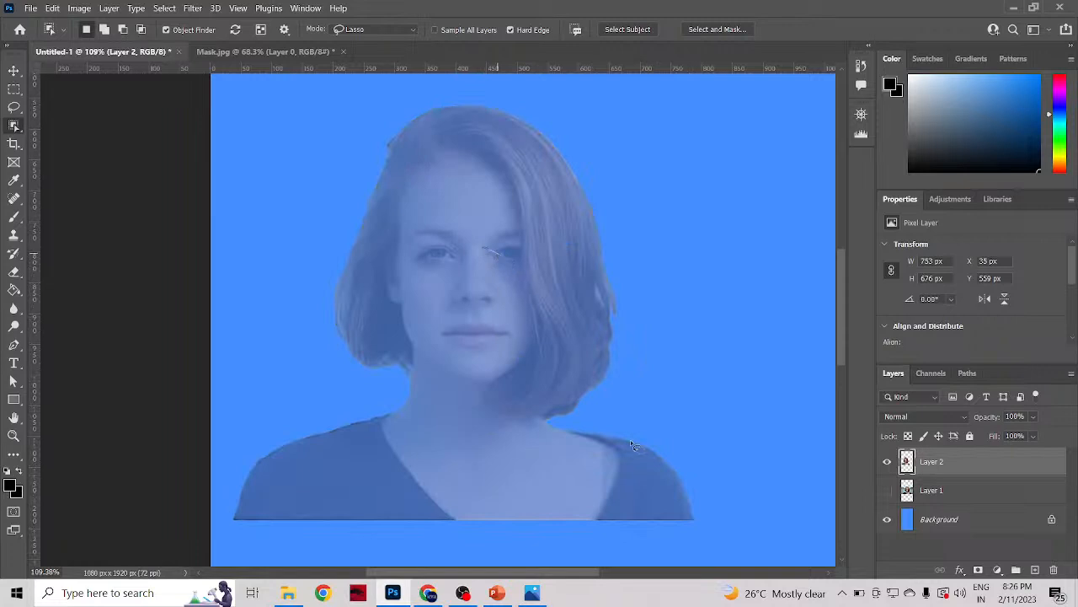
click(563, 244)
Step: Reposition the woman's cutout on Layer 2 near the canvas centre, to about X 164 px and Y 597 px
click(14, 69)
drag(566, 268, 625, 261)
scroll(621, 293, down, 5)
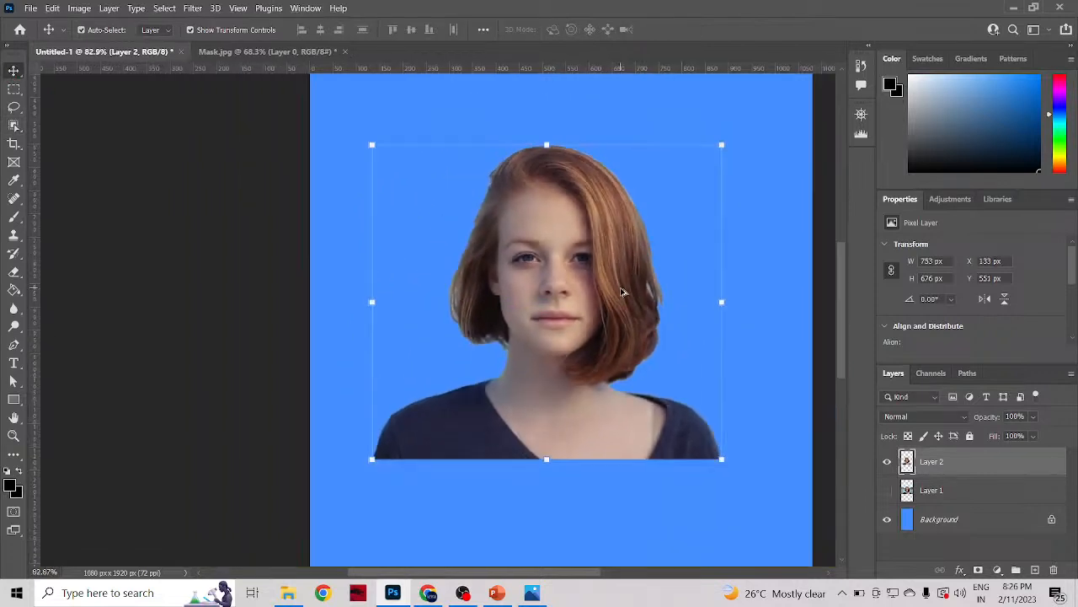
scroll(622, 292, up, 2)
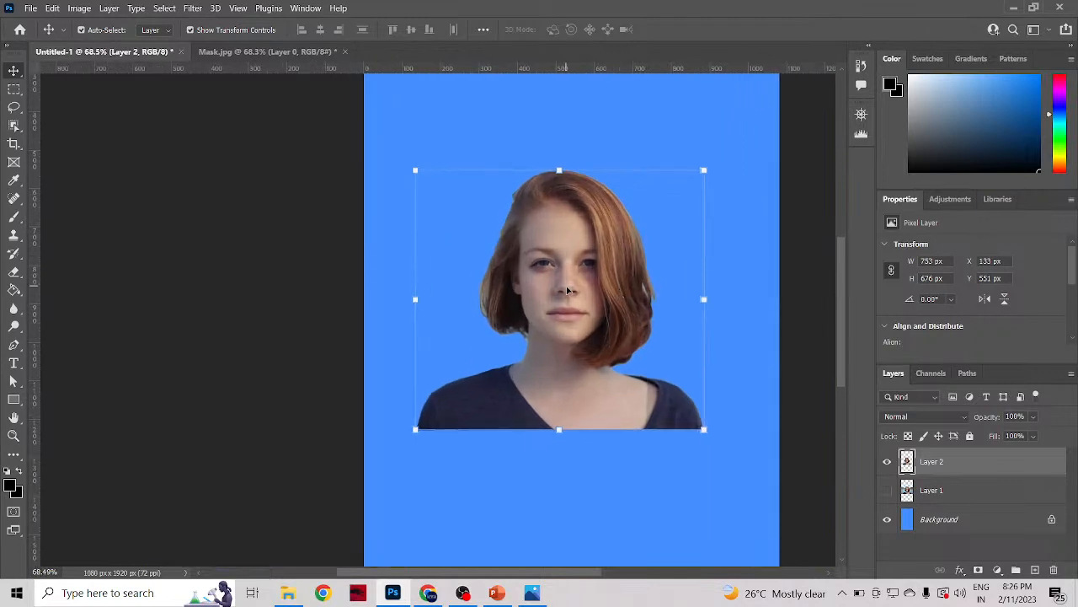
drag(567, 291, 580, 279)
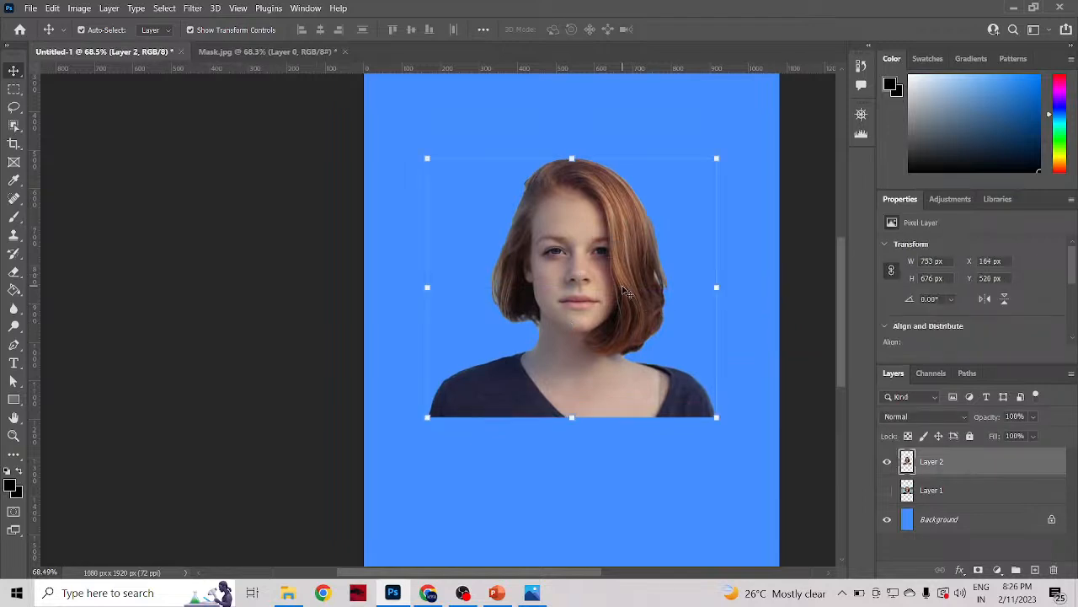
drag(625, 290, 607, 341)
scroll(606, 342, down, 5)
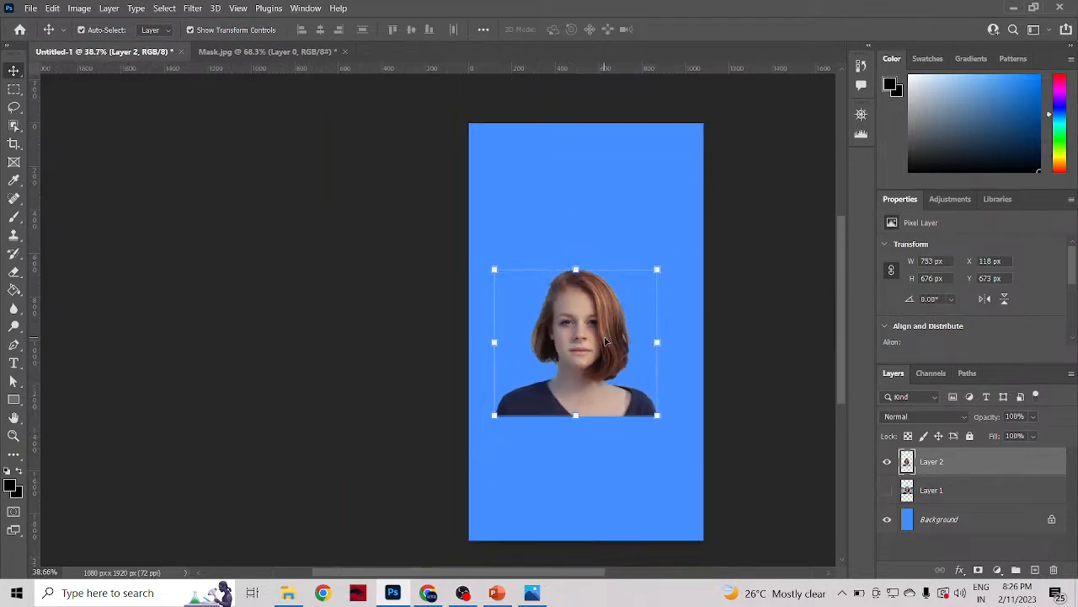
scroll(606, 341, up, 2)
scroll(607, 341, down, 1)
mouse_move(568, 357)
mouse_down()
mouse_move(568, 306)
mouse_move(584, 346)
mouse_up()
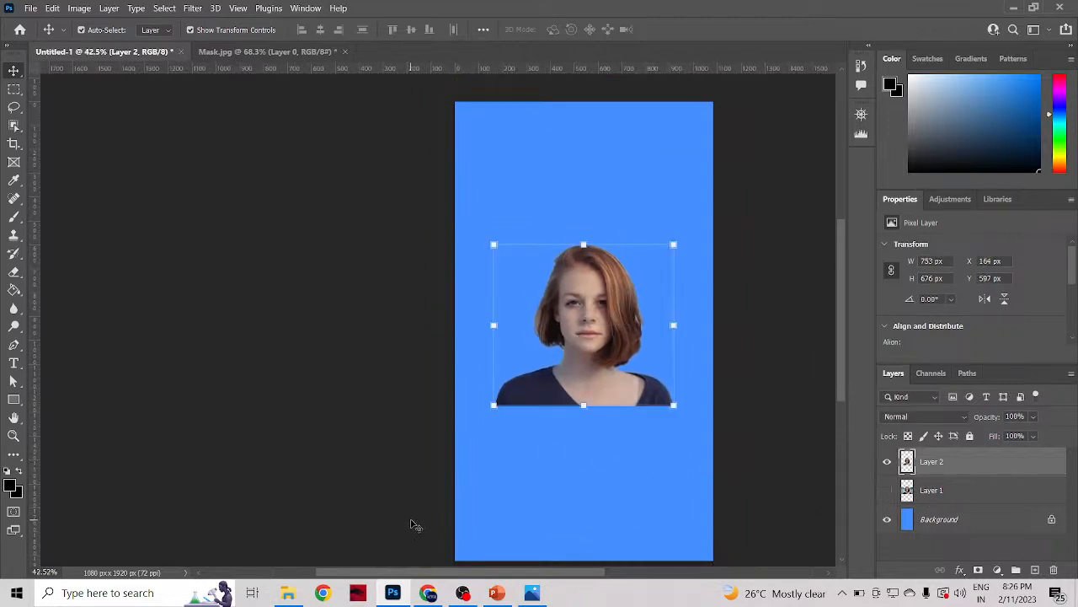
Step: Place the game scene image from the References folder at about X 241 px, Y 198 px, with its layer beneath Layer 2
click(288, 593)
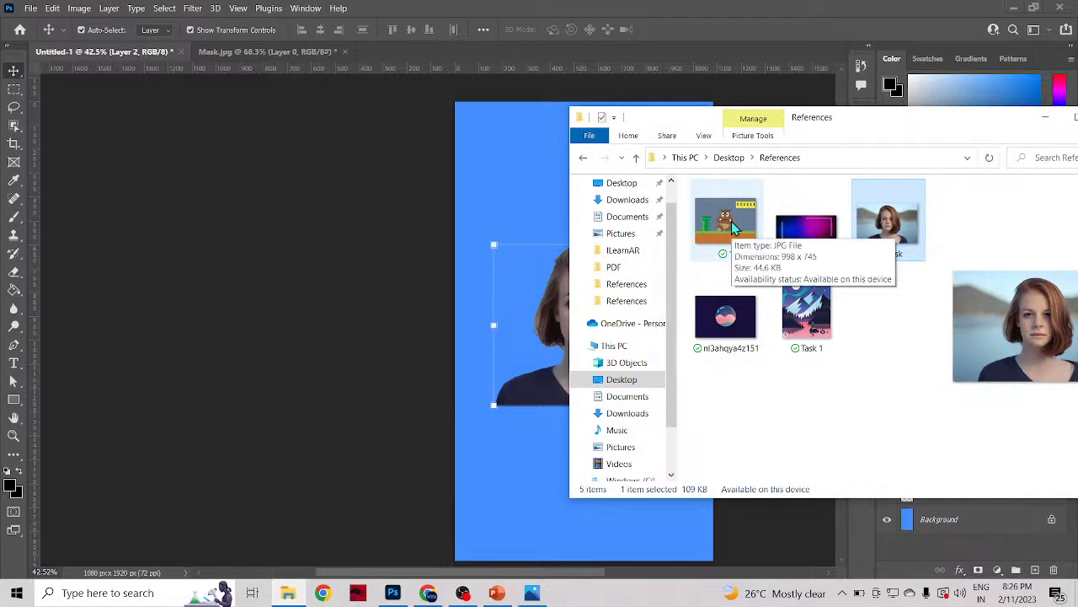
drag(731, 223, 397, 270)
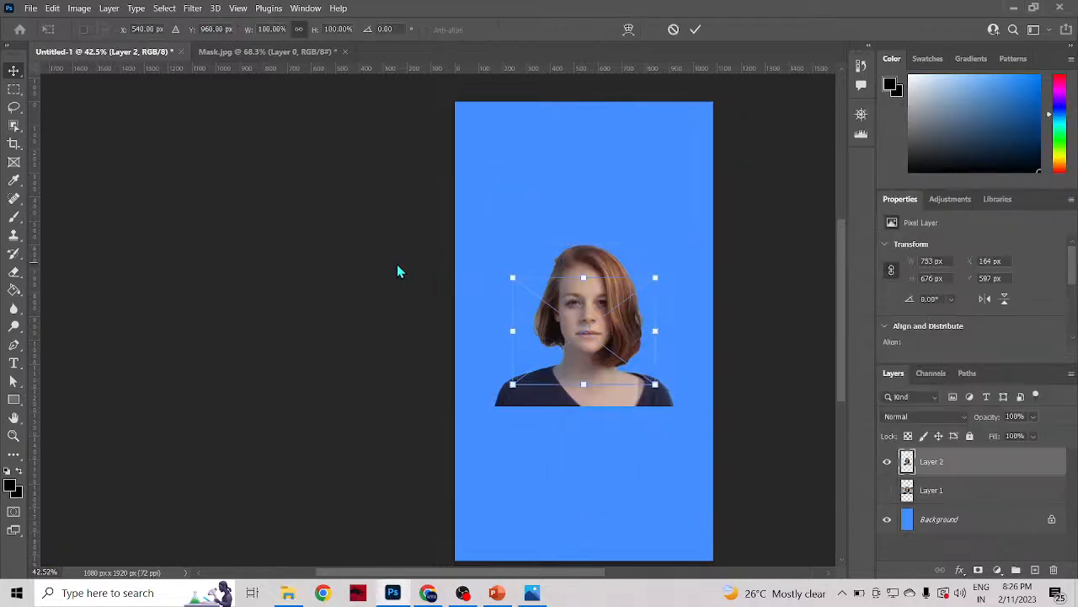
drag(634, 342, 640, 189)
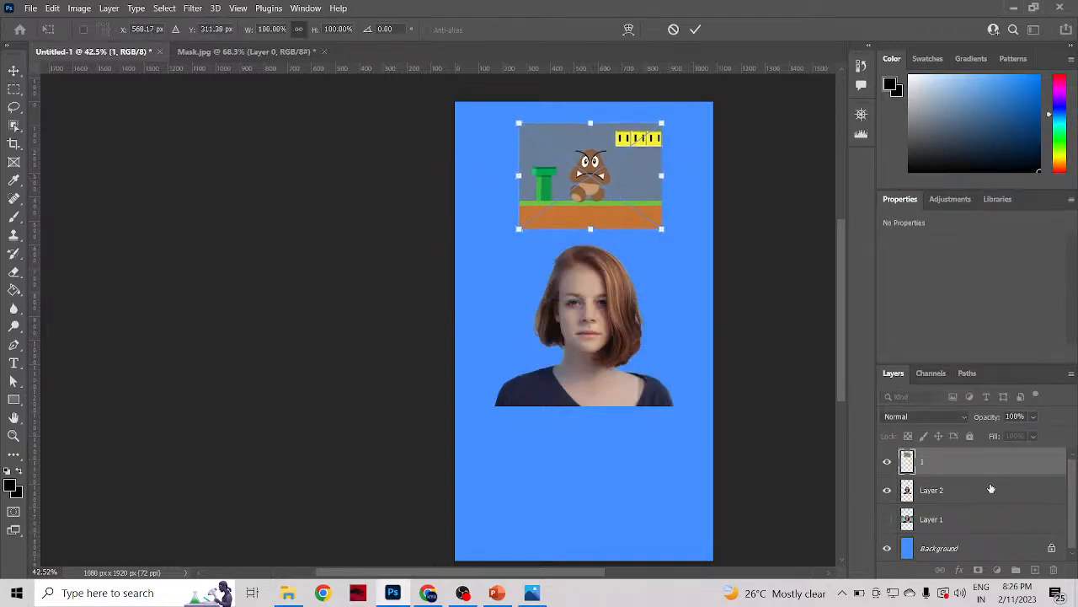
drag(926, 461, 924, 506)
mouse_move(592, 197)
mouse_down()
mouse_move(604, 310)
mouse_move(594, 206)
mouse_up()
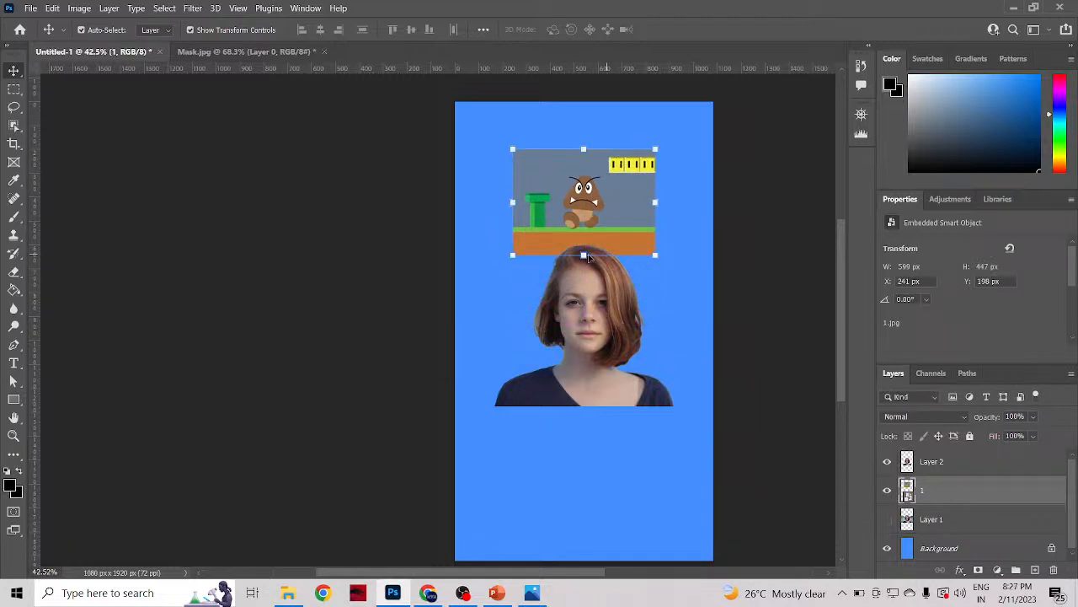
Step: Try enlarging the placed game scene to about 252% behind the woman, and delete its layer
drag(513, 254, 392, 551)
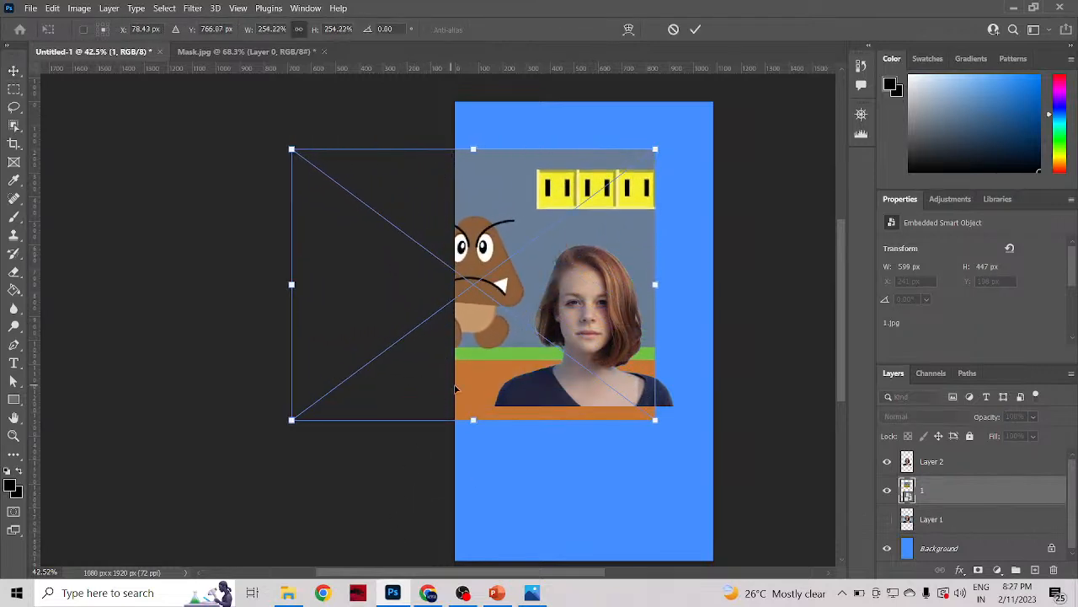
drag(489, 331, 601, 383)
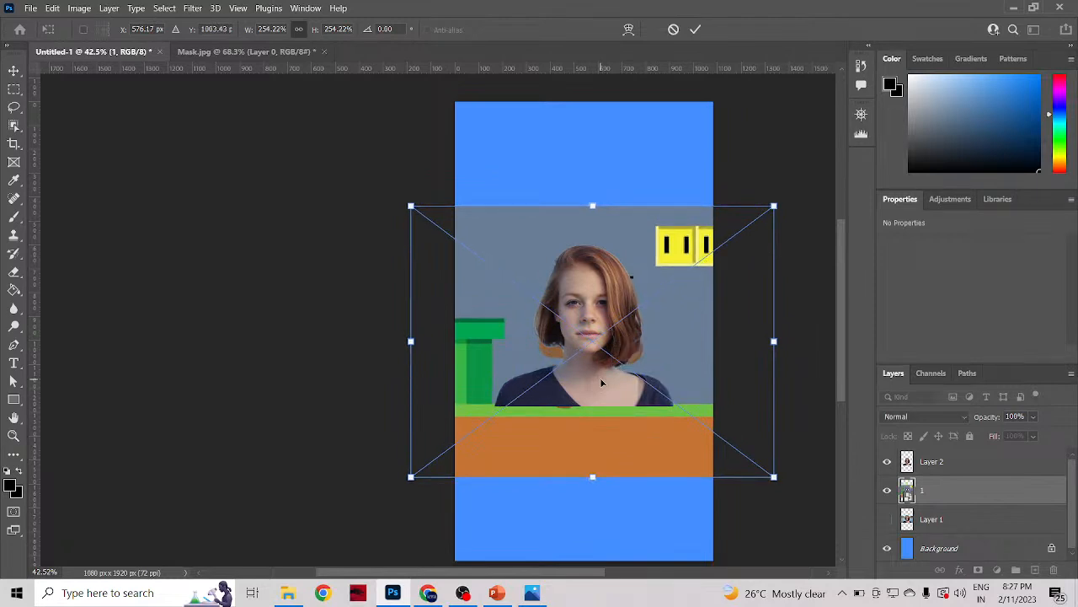
drag(594, 478, 637, 427)
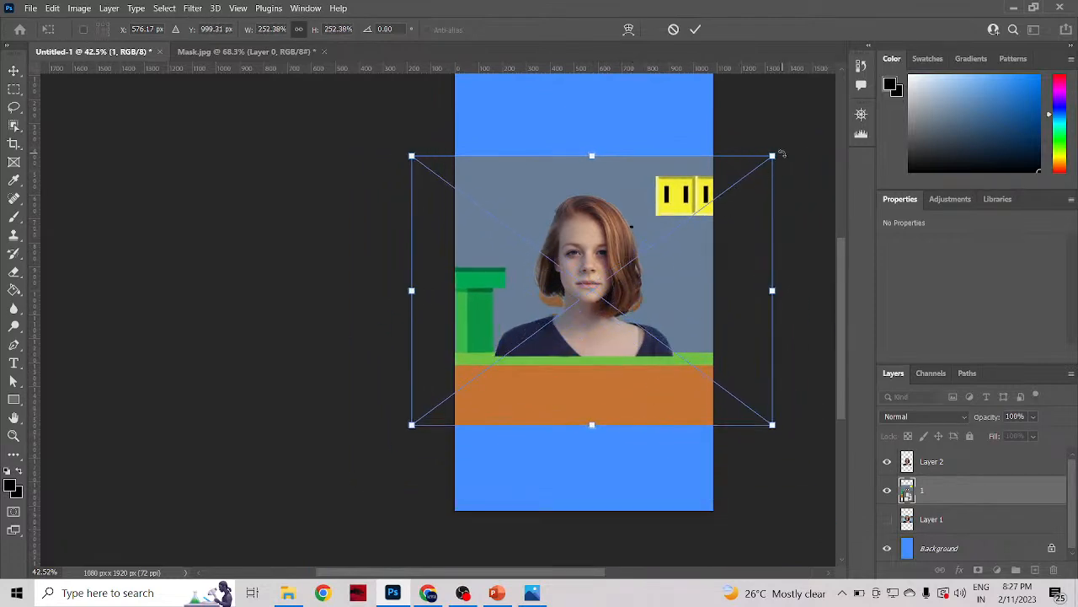
mouse_move(774, 156)
mouse_down()
mouse_move(750, 176)
mouse_move(776, 161)
mouse_up()
drag(710, 245, 711, 245)
mouse_move(655, 216)
mouse_down()
mouse_move(622, 225)
mouse_move(638, 206)
mouse_up()
key(Escape)
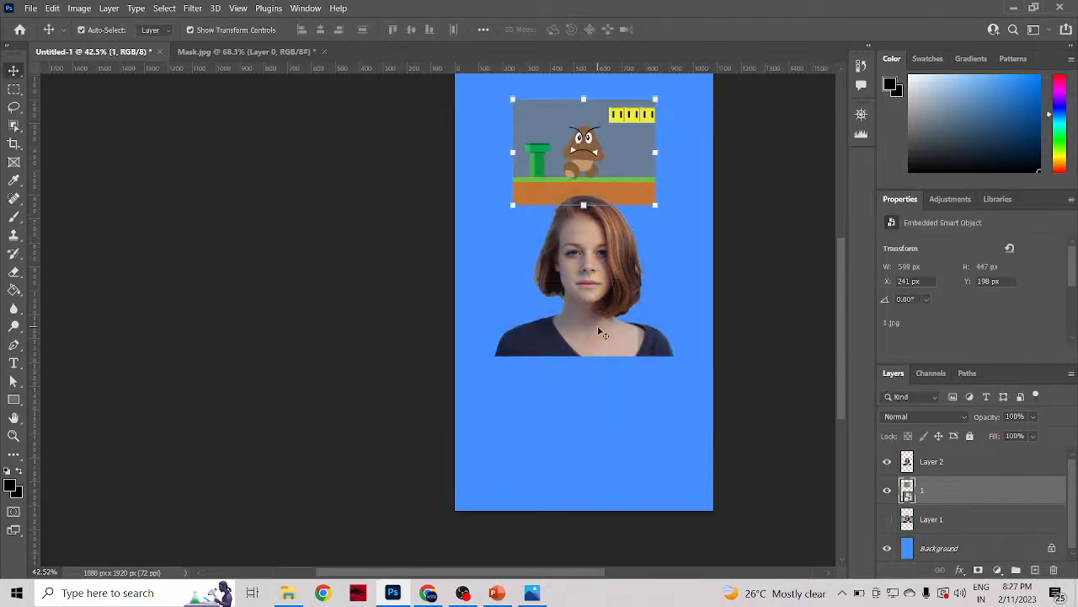
key(Delete)
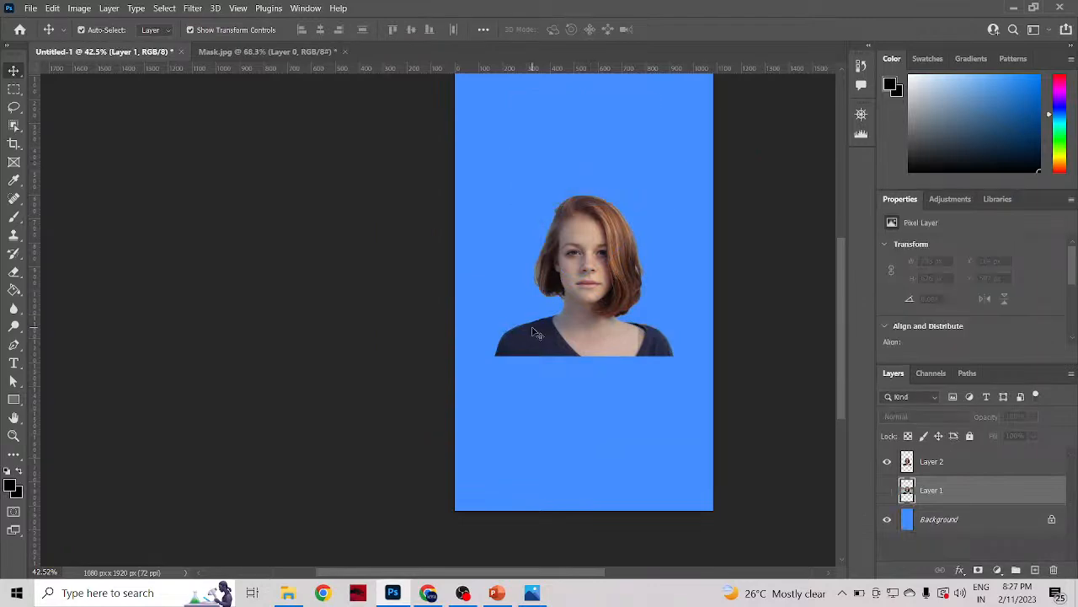
click(561, 335)
Step: Switch to Chrome and search Google Images for "background"
click(427, 592)
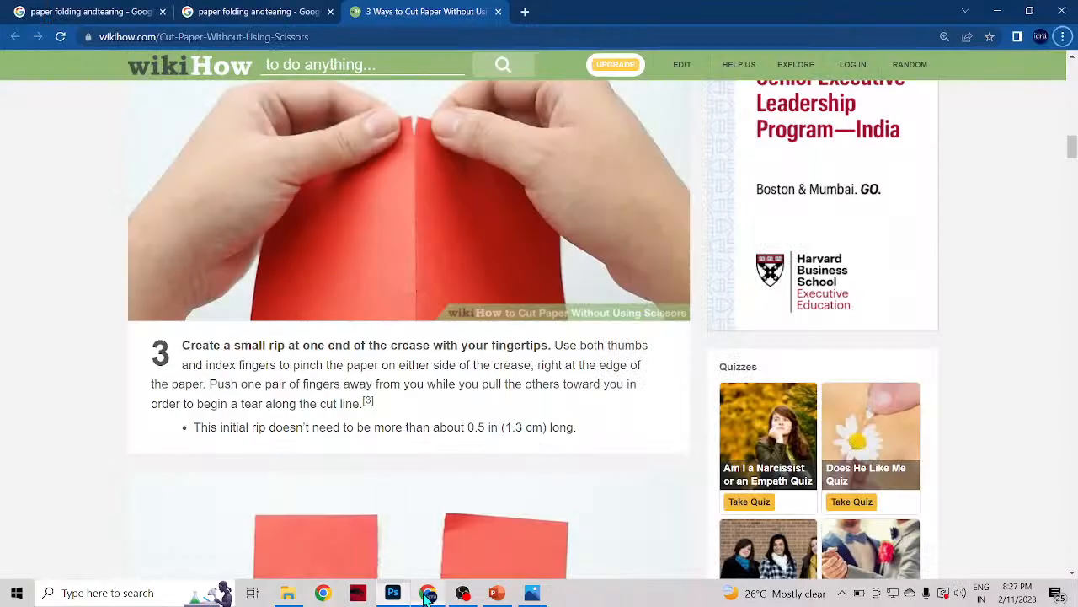
click(135, 11)
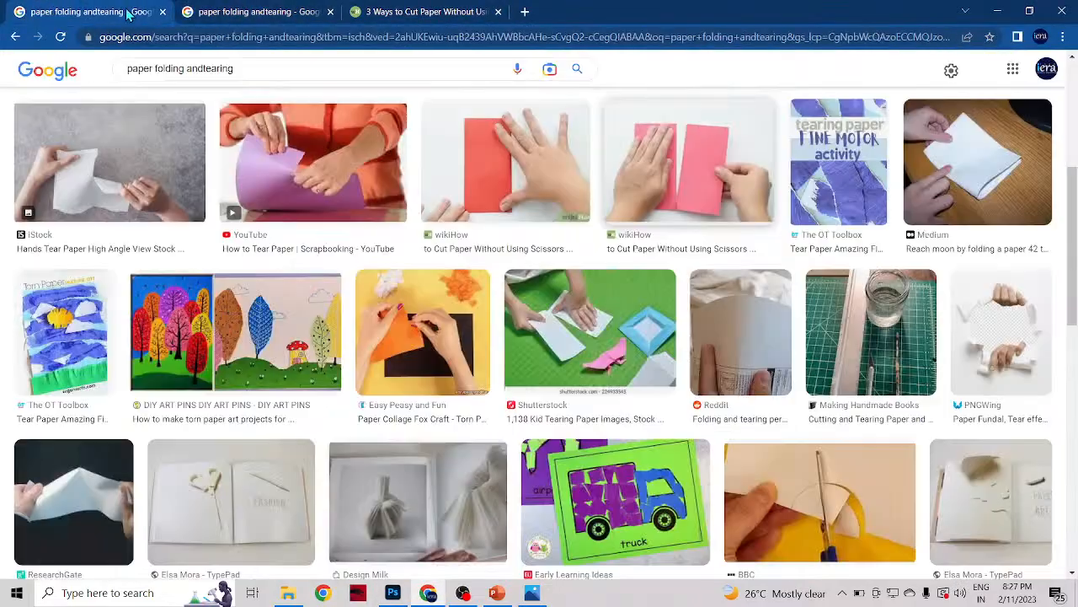
click(403, 64)
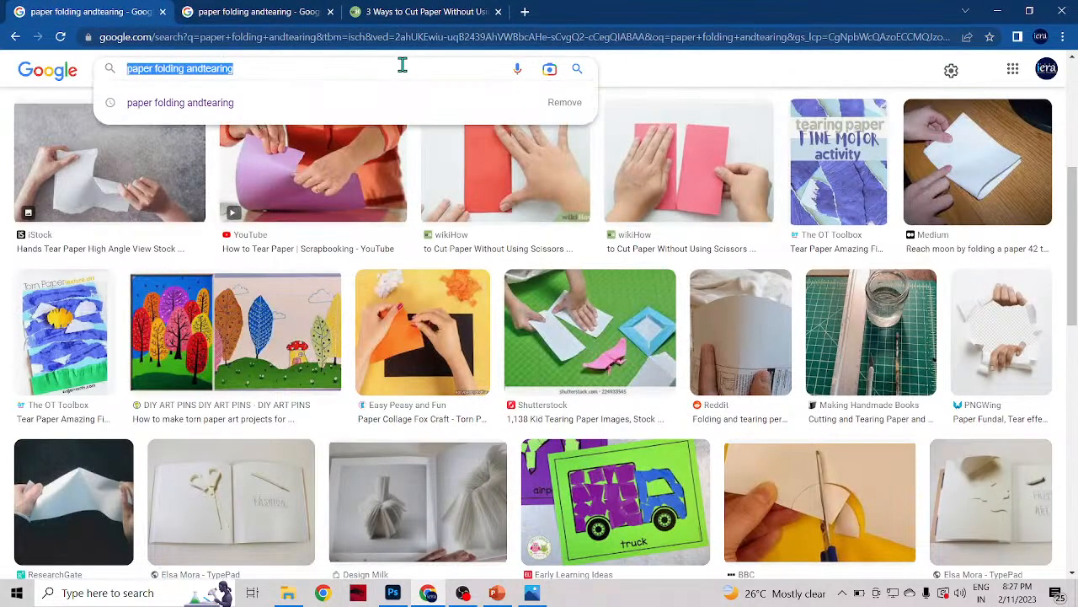
text(background)
key(Return)
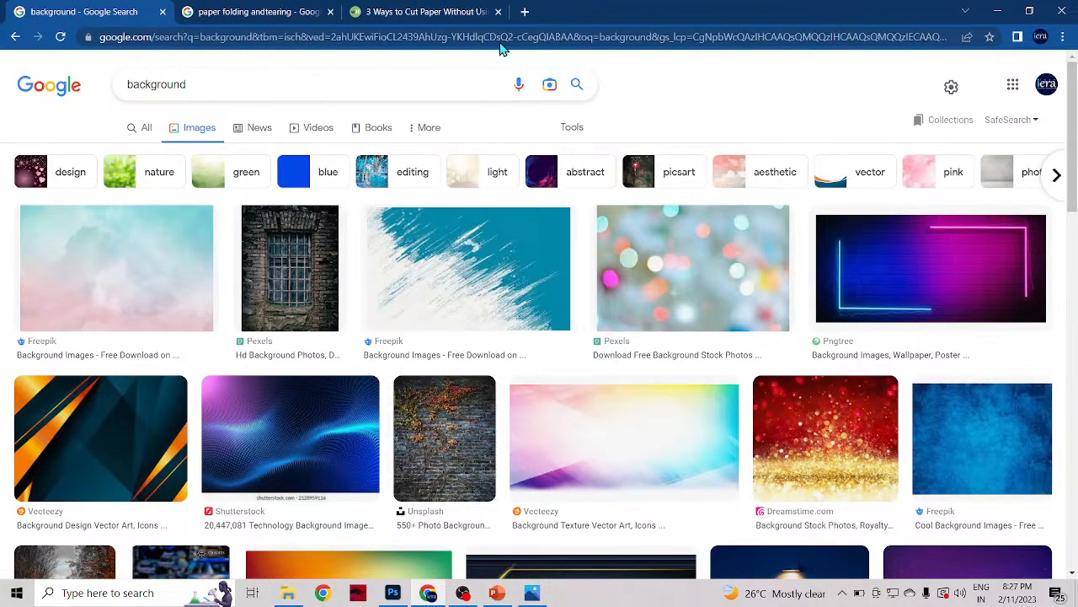
Step: Browse the background image results for a scene that suits the woman's cutout
scroll(705, 379, down, 3)
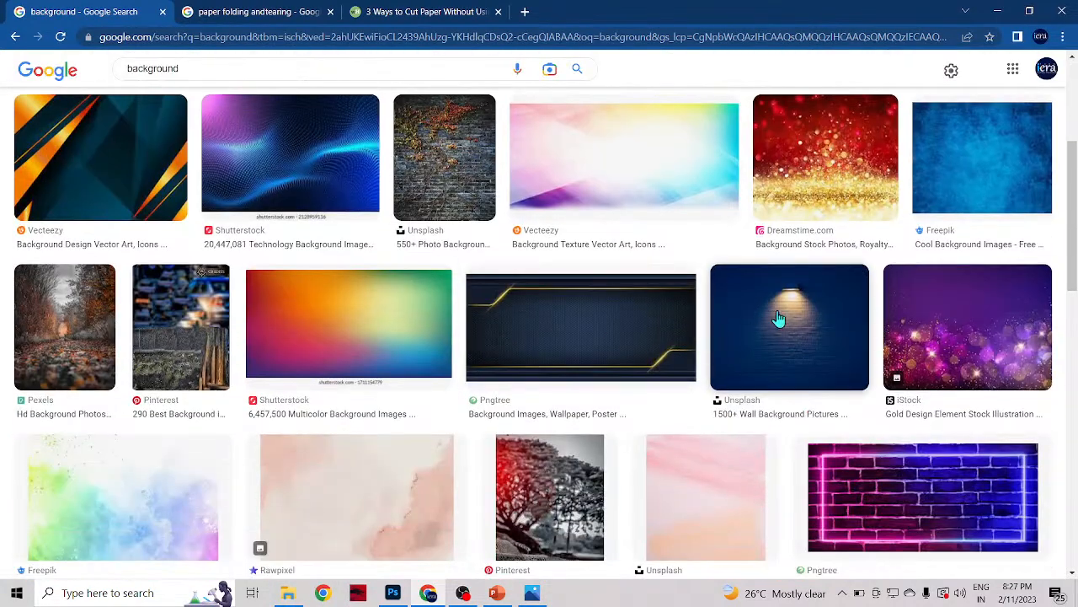
scroll(607, 462, down, 7)
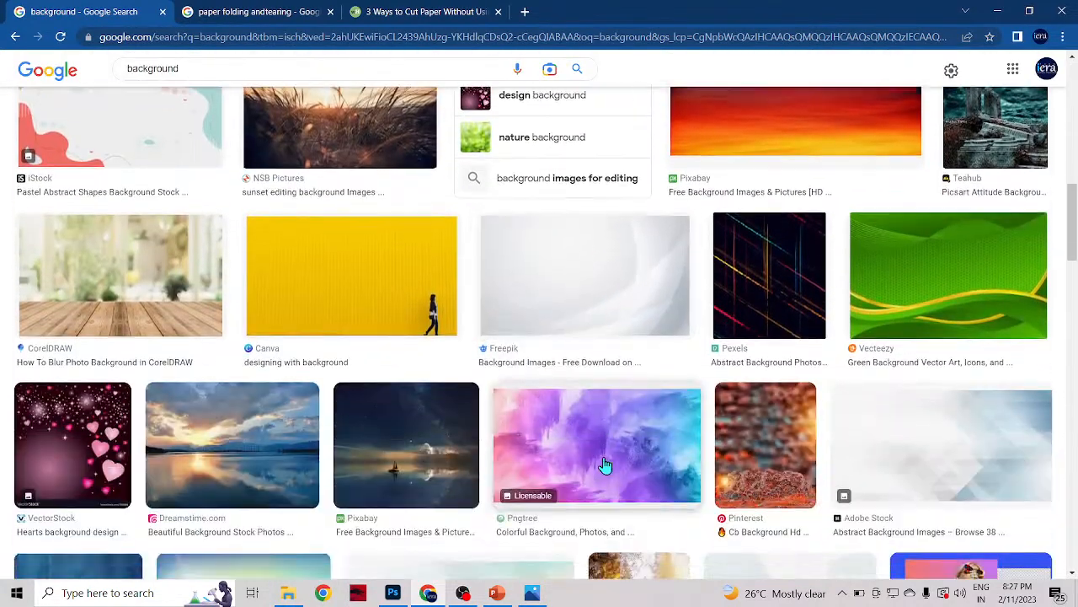
scroll(581, 421, down, 3)
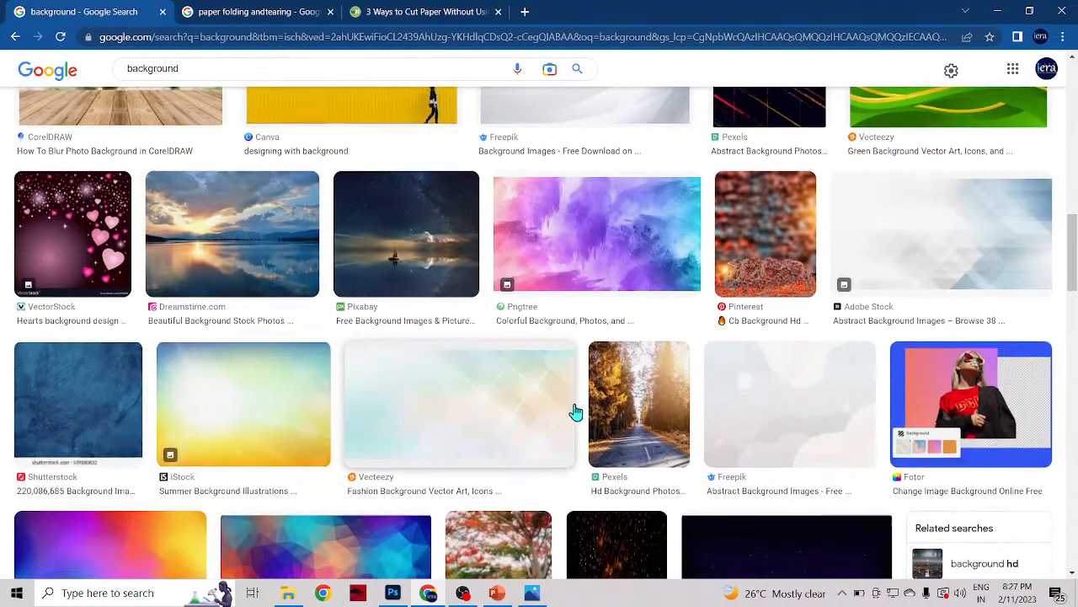
scroll(576, 412, down, 8)
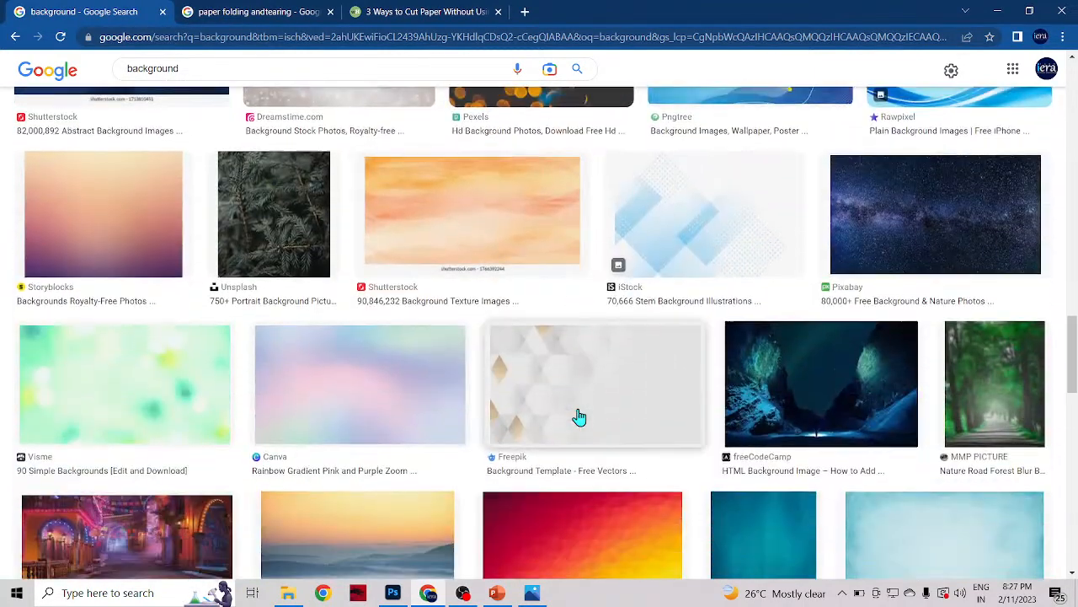
scroll(286, 453, down, 3)
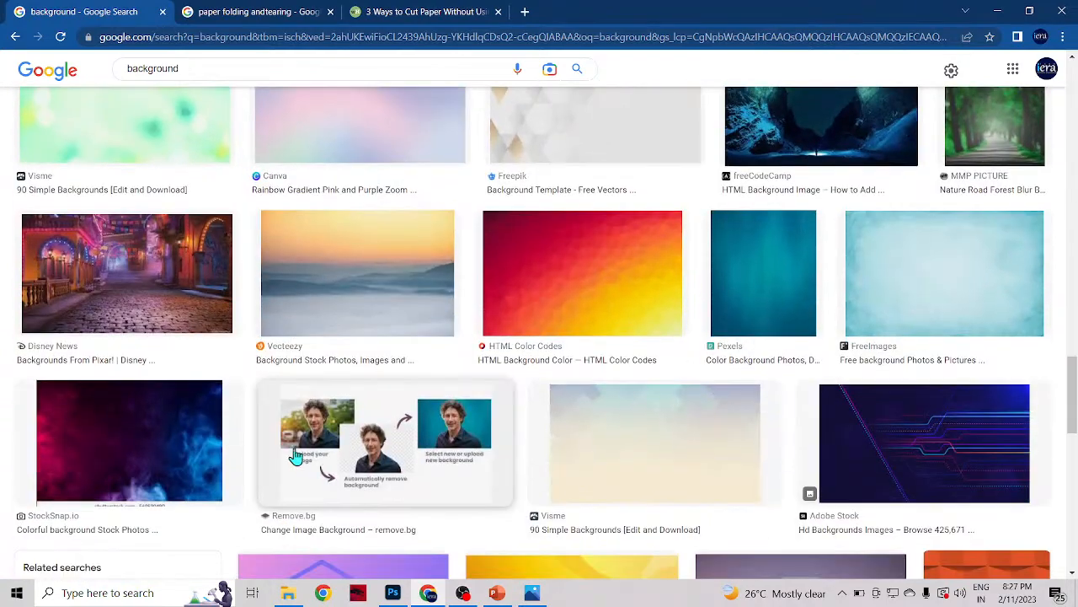
scroll(489, 530, down, 3)
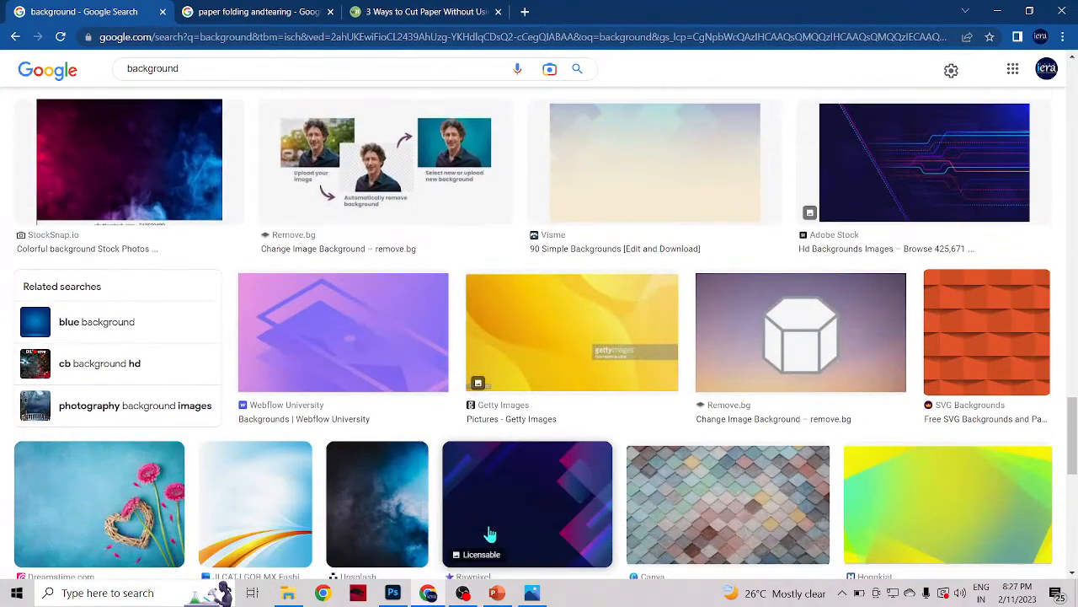
scroll(488, 533, down, 8)
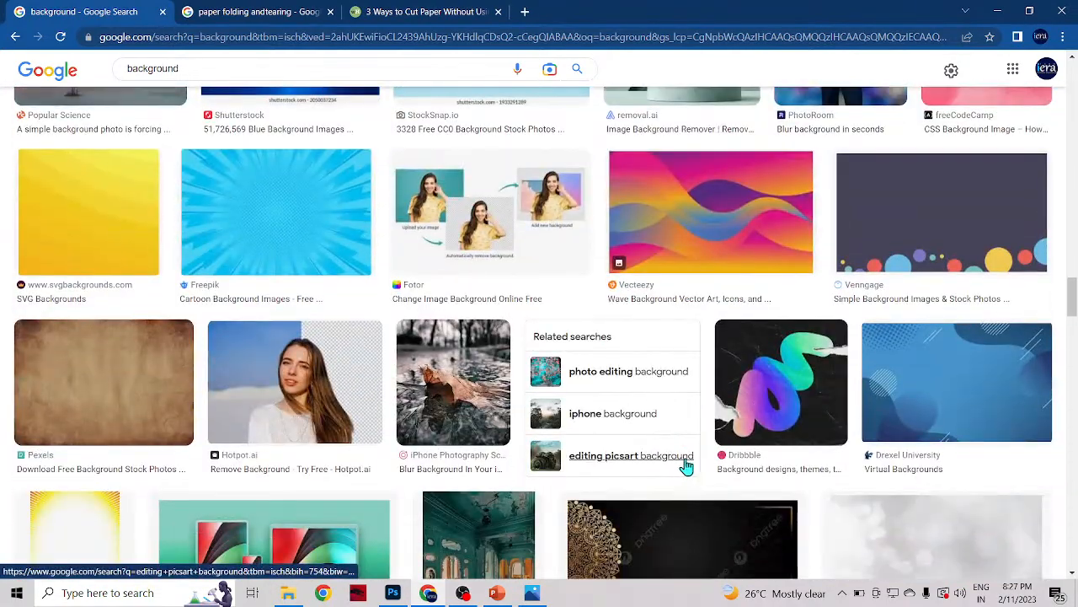
scroll(686, 466, down, 1)
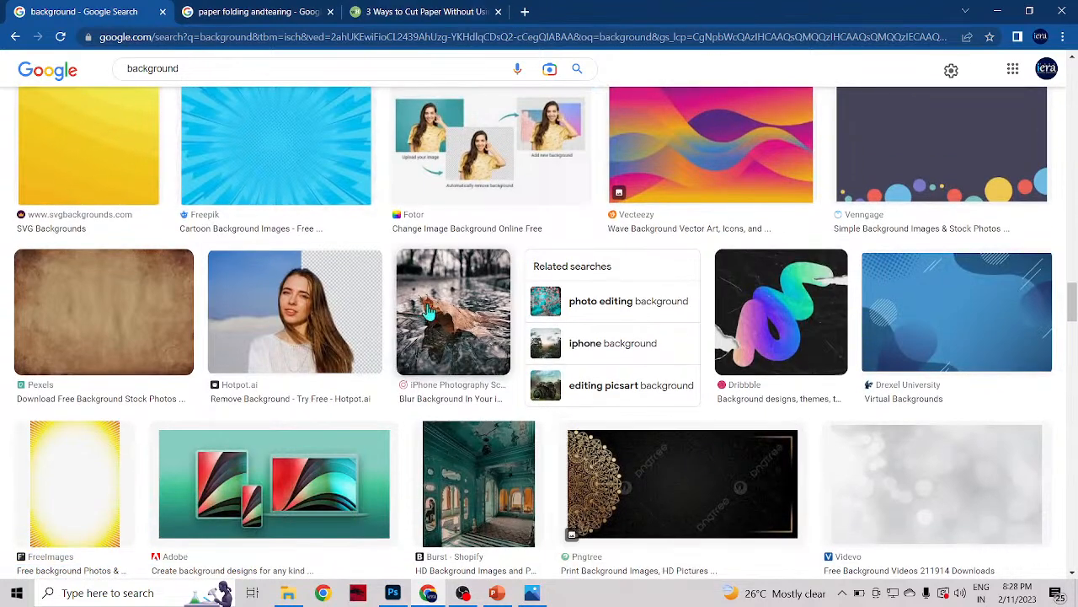
scroll(579, 381, down, 3)
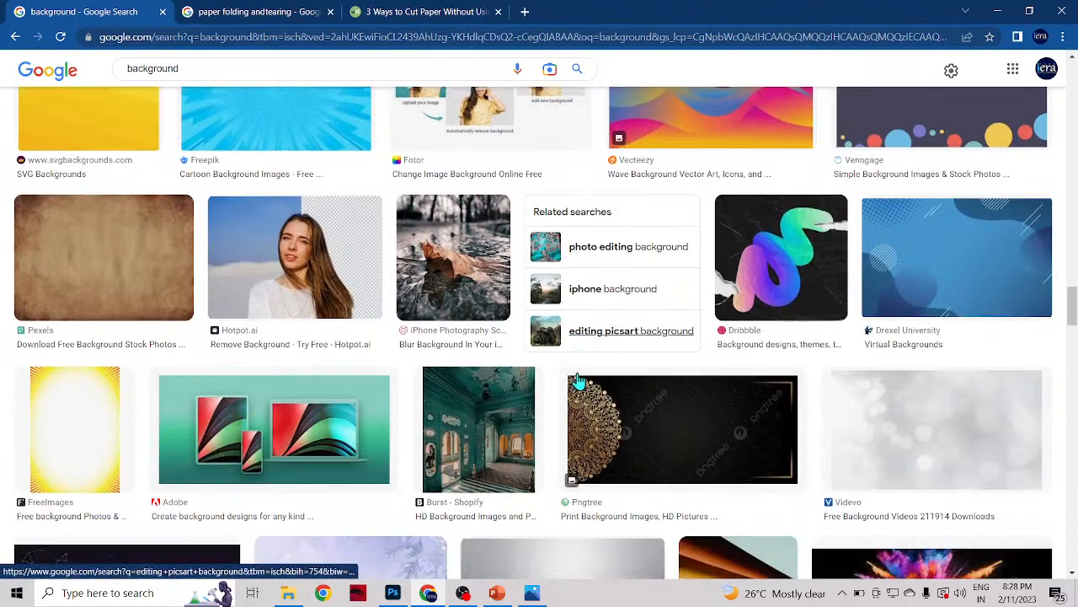
scroll(579, 381, down, 2)
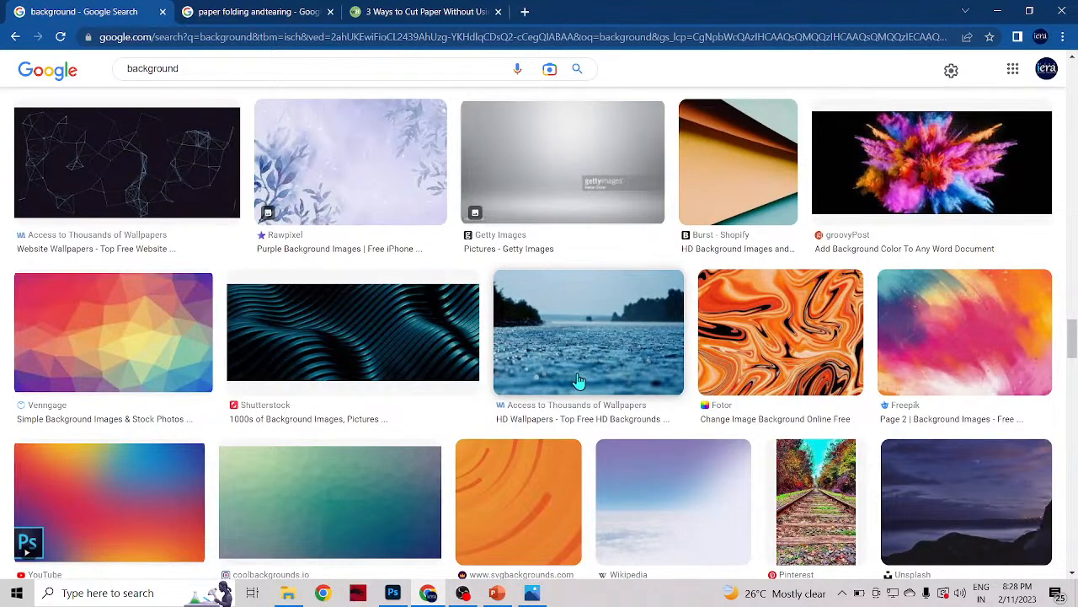
scroll(579, 381, down, 3)
scroll(579, 381, down, 2)
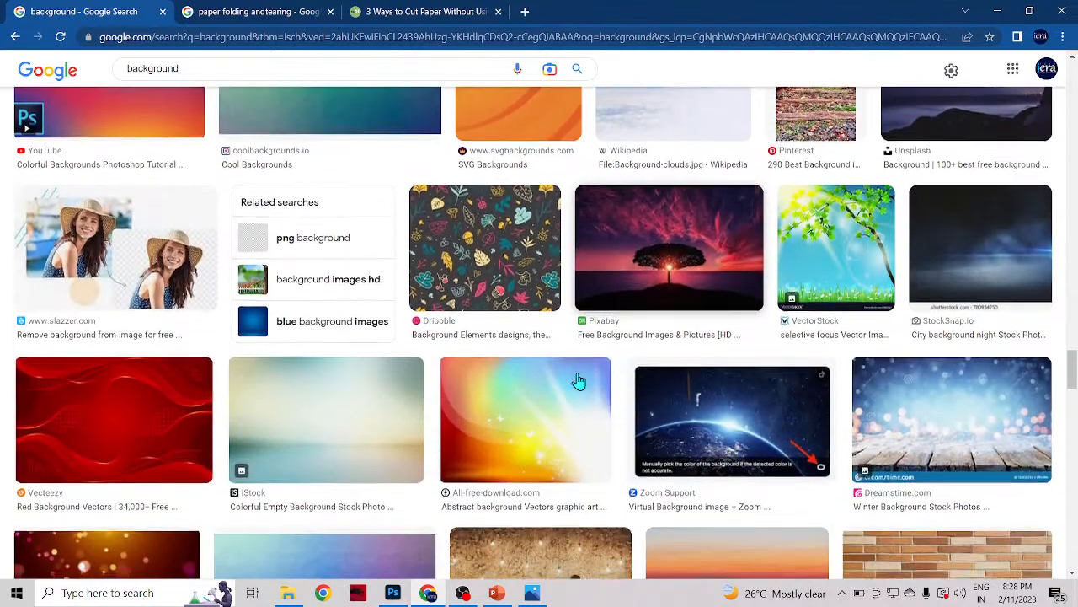
scroll(579, 380, down, 2)
scroll(579, 381, down, 5)
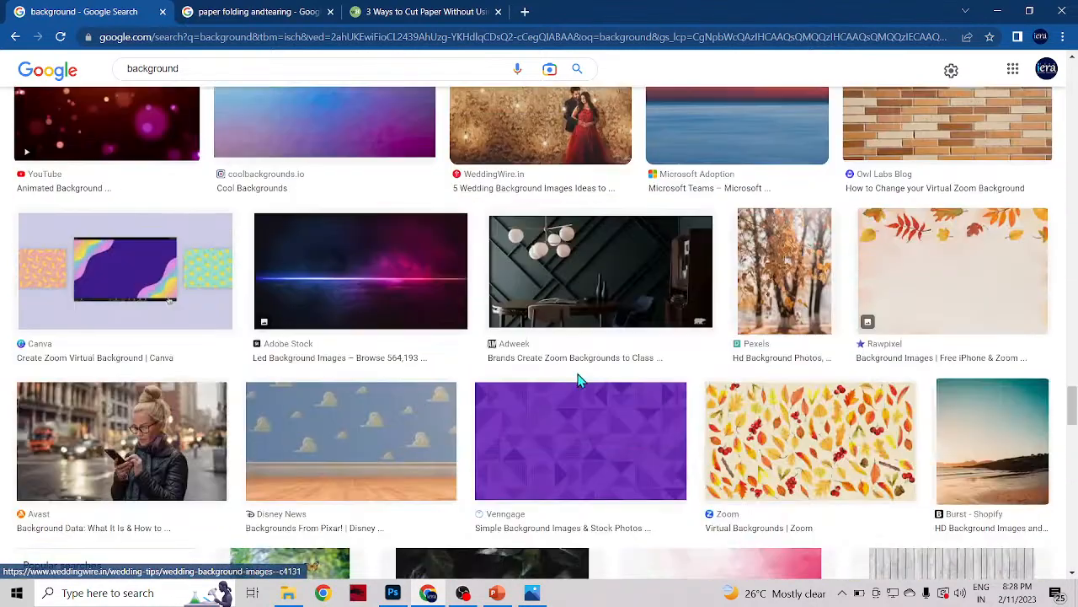
scroll(579, 381, down, 5)
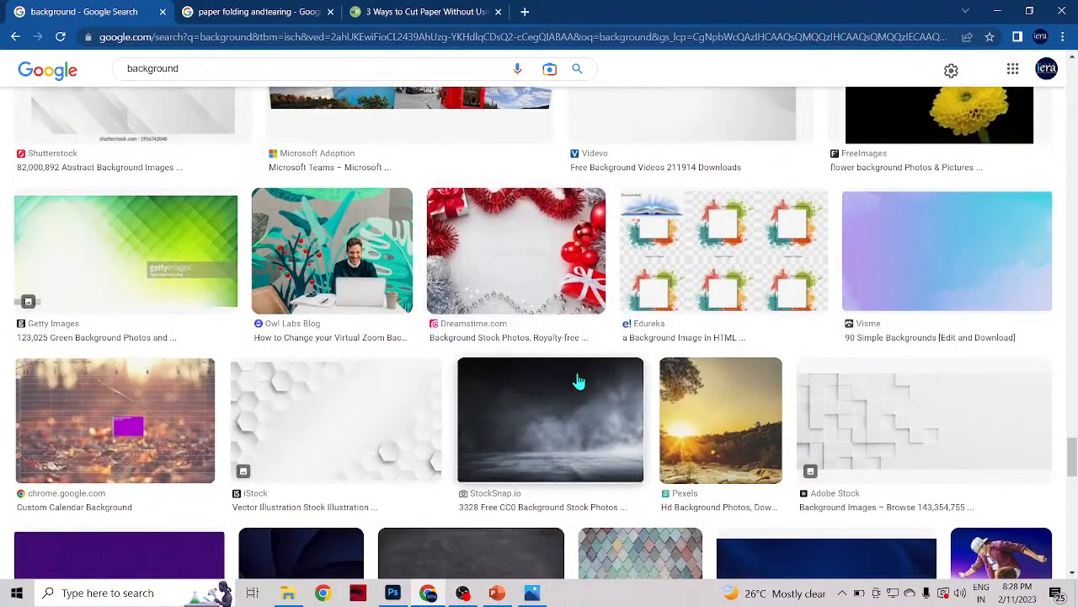
scroll(579, 381, down, 3)
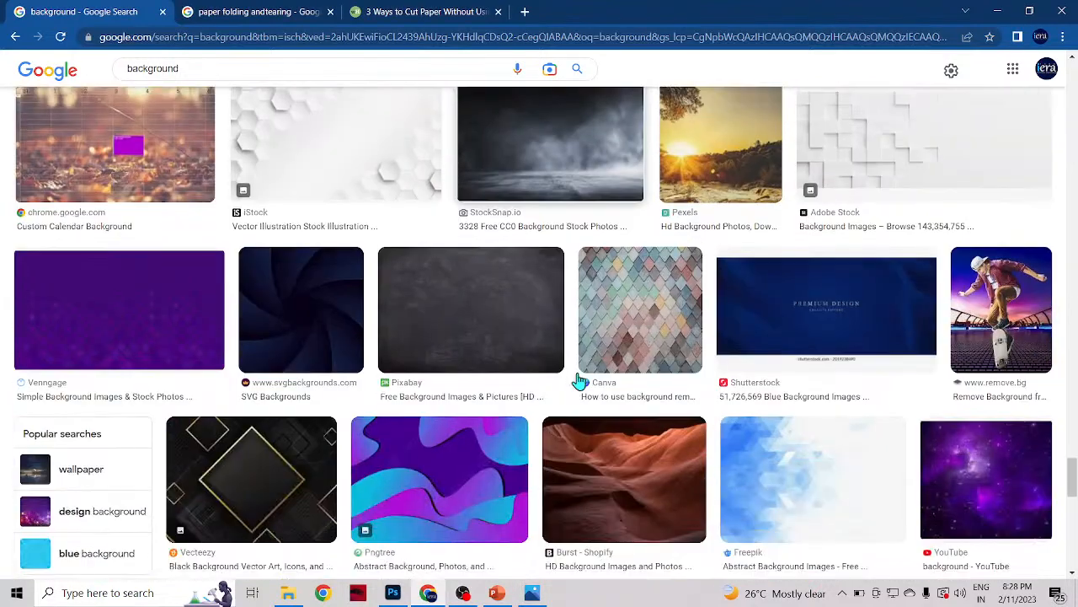
Step: Search Google Images for "city background"
click(235, 67)
text(city)
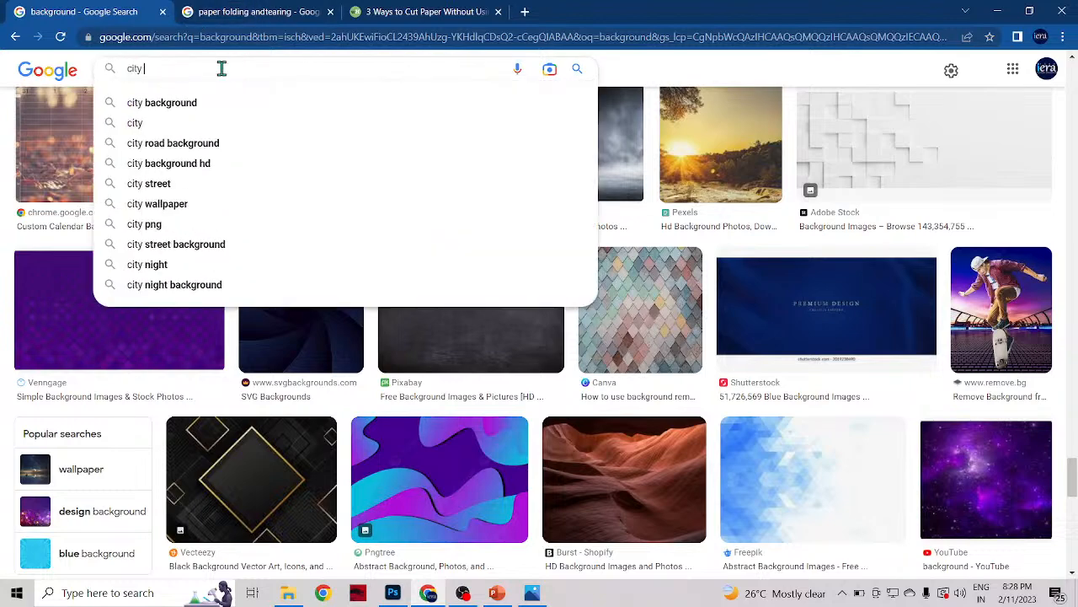
click(169, 102)
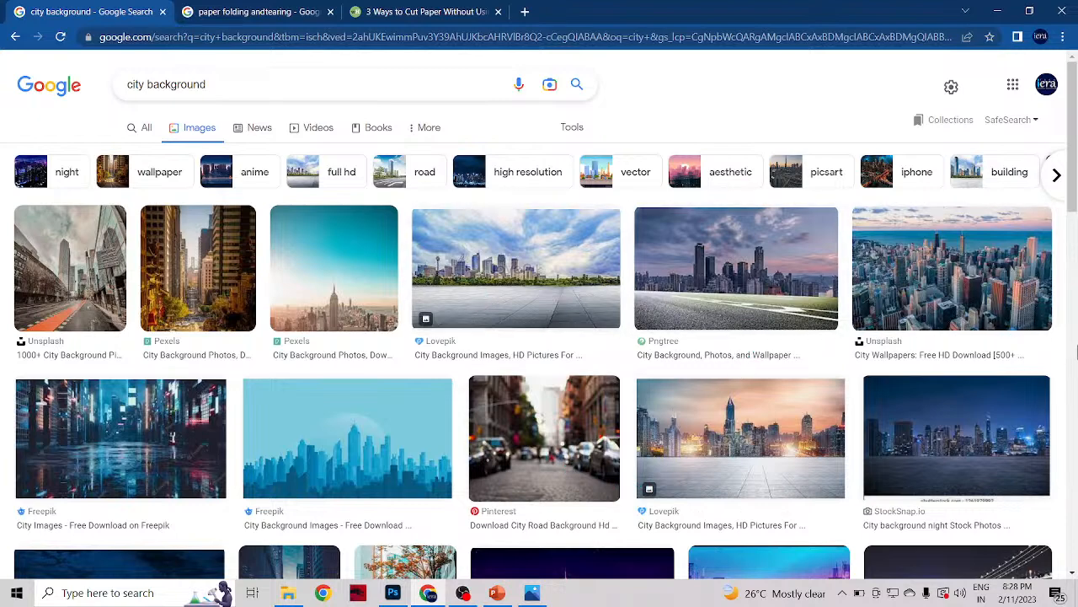
Step: Browse the city background results for a street-level scene that could sit behind the woman's cutout
scroll(730, 479, down, 3)
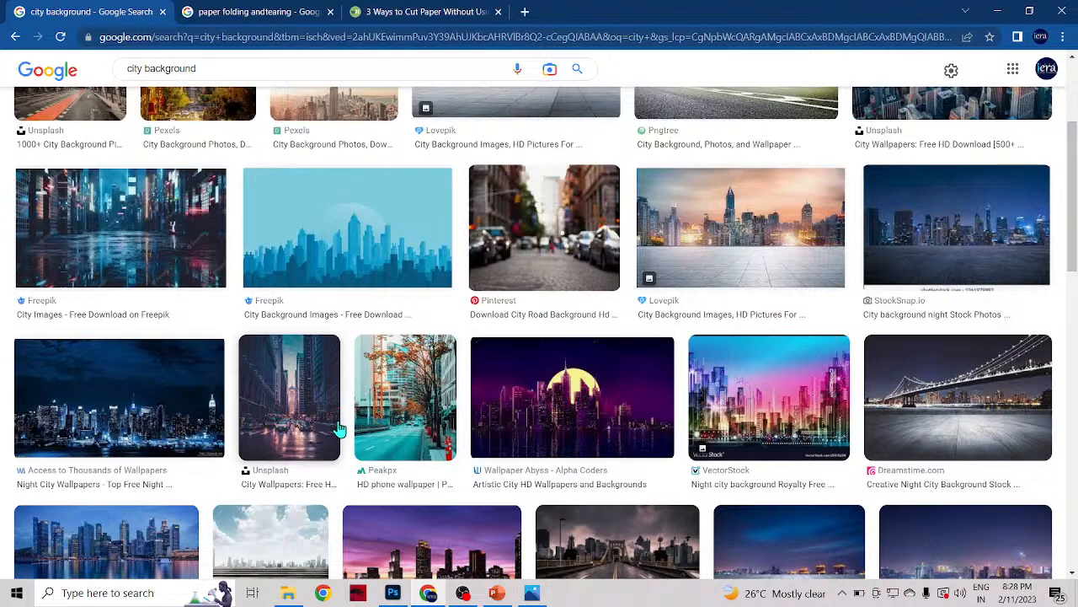
scroll(296, 424, down, 3)
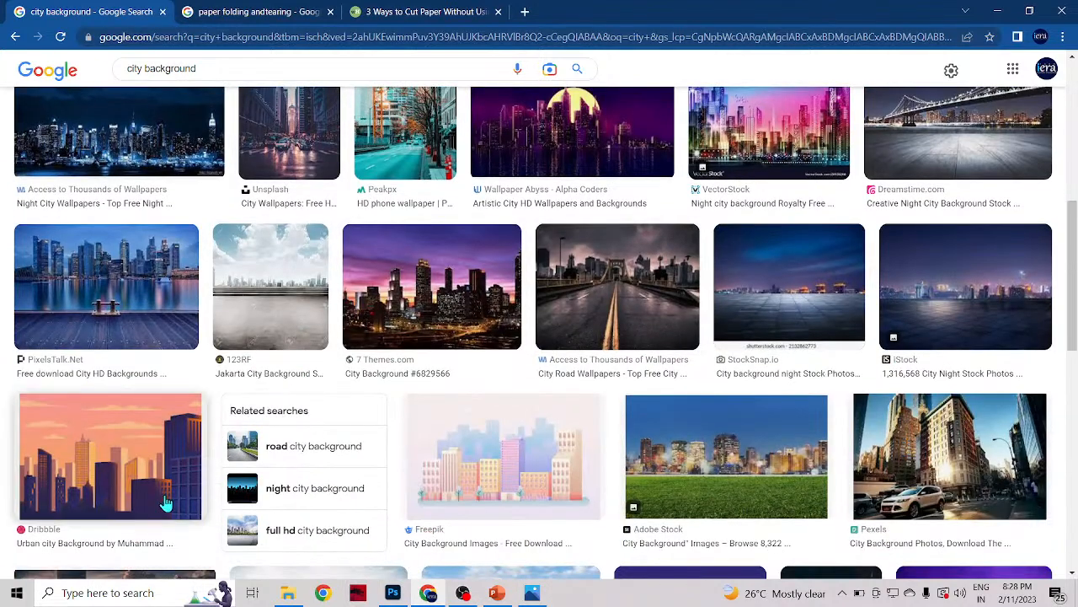
scroll(664, 321, down, 2)
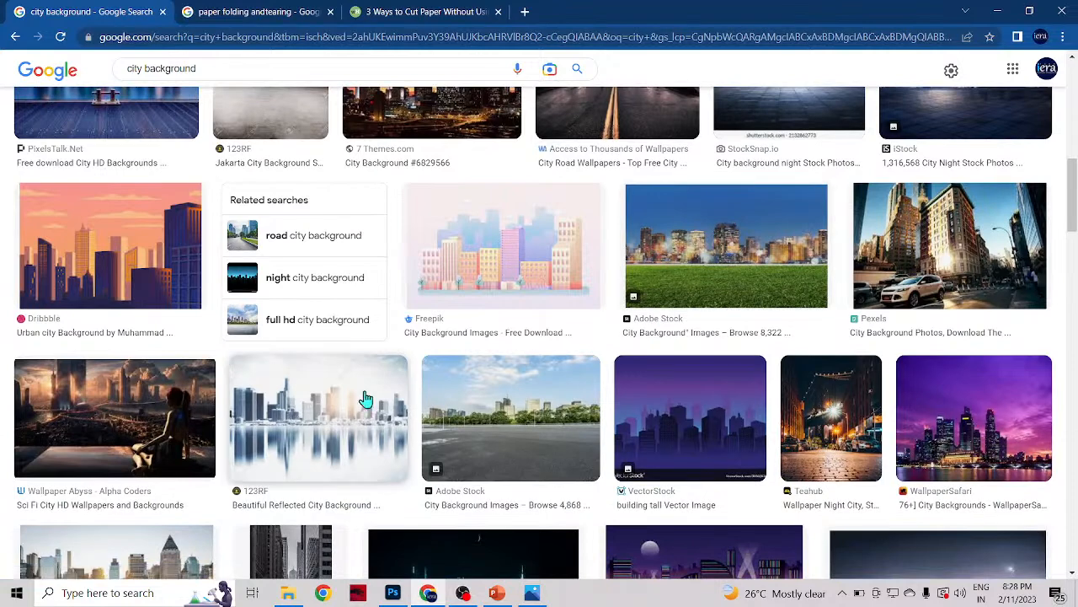
scroll(366, 402, down, 1)
scroll(253, 429, down, 2)
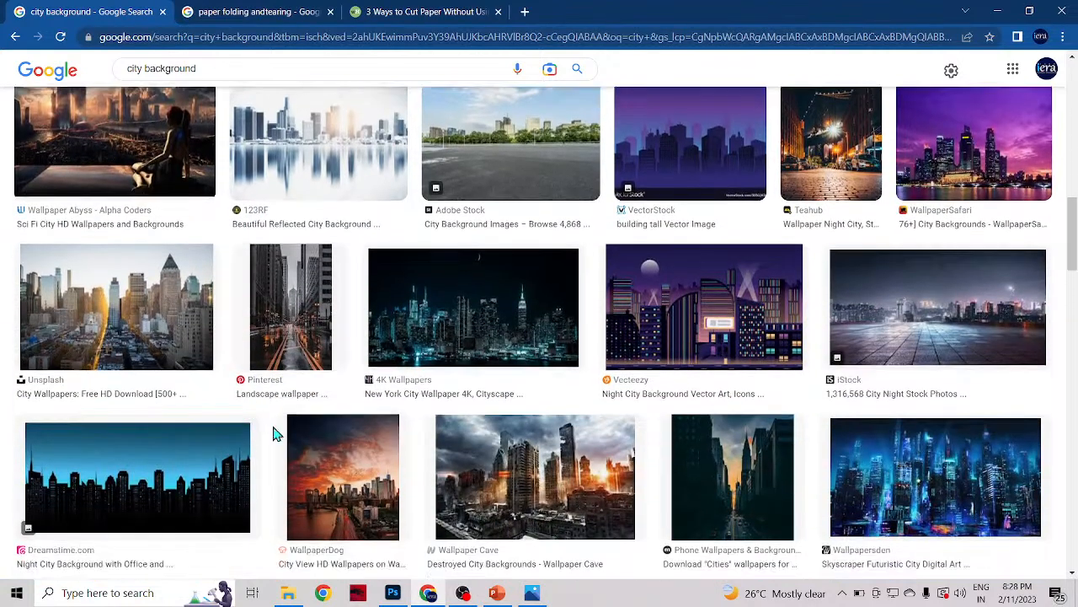
scroll(969, 434, down, 1)
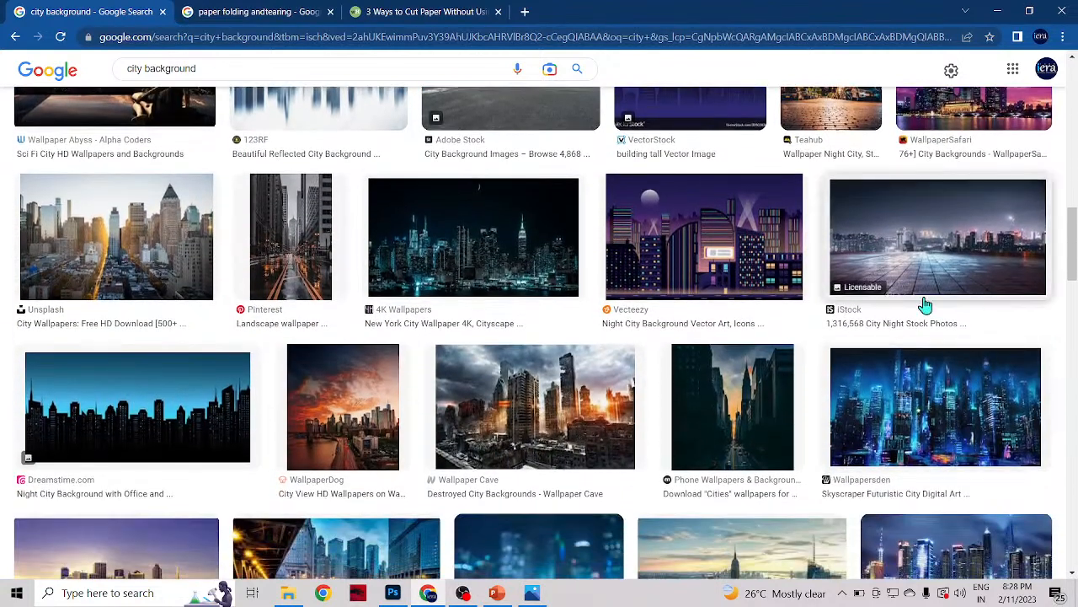
scroll(445, 441, down, 2)
scroll(95, 492, down, 5)
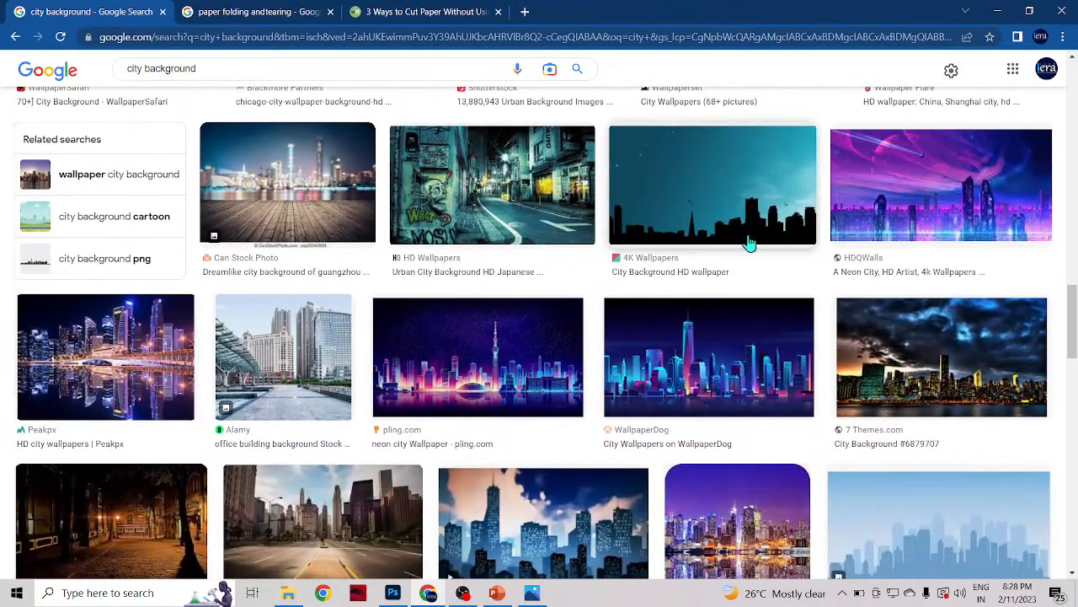
scroll(110, 515, down, 3)
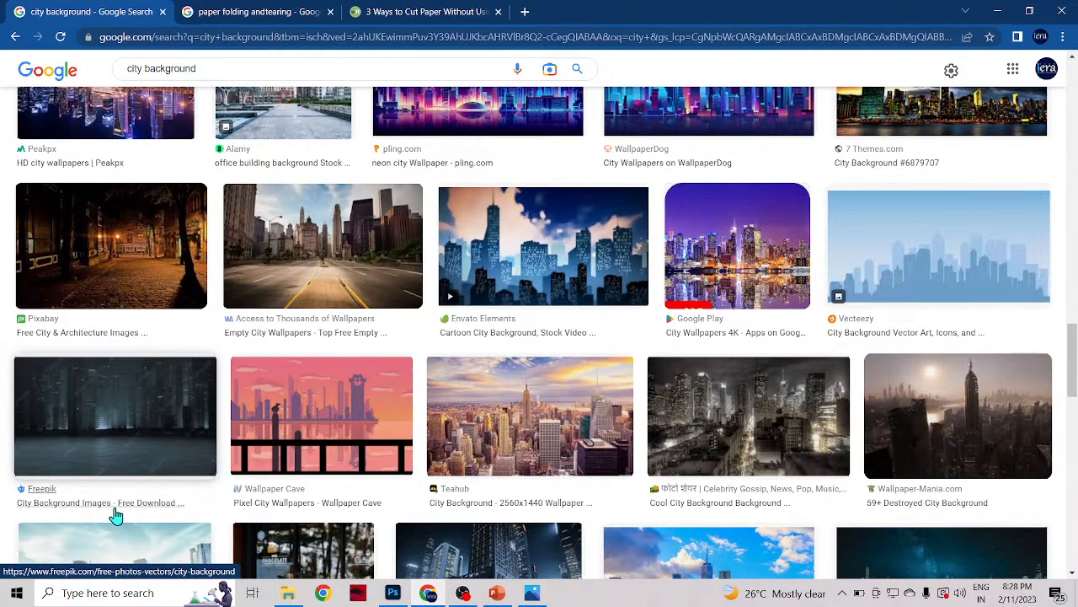
scroll(117, 515, down, 3)
scroll(116, 515, down, 3)
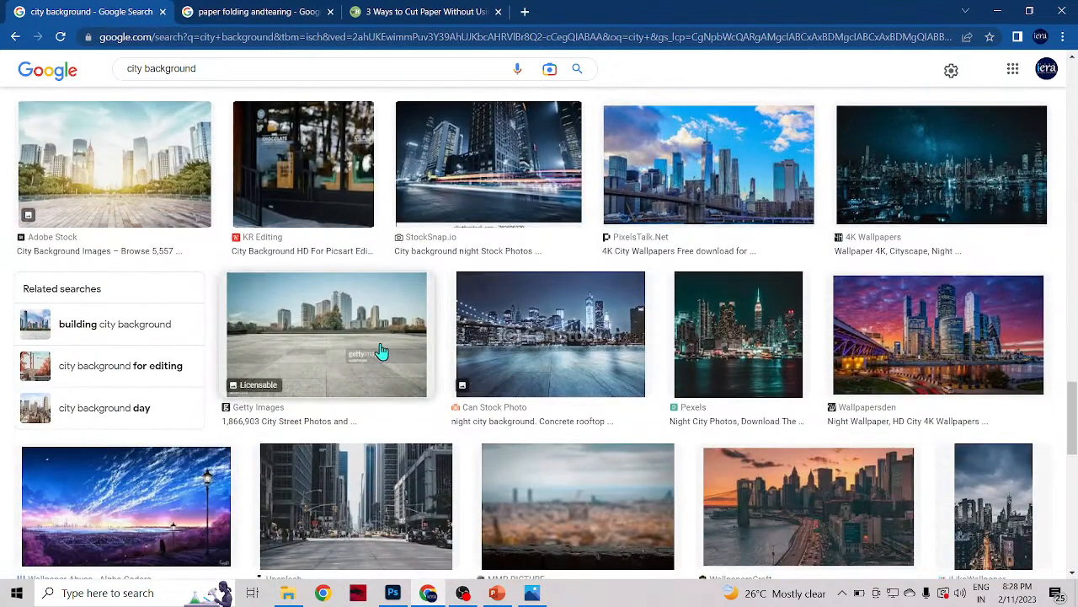
scroll(107, 485, down, 2)
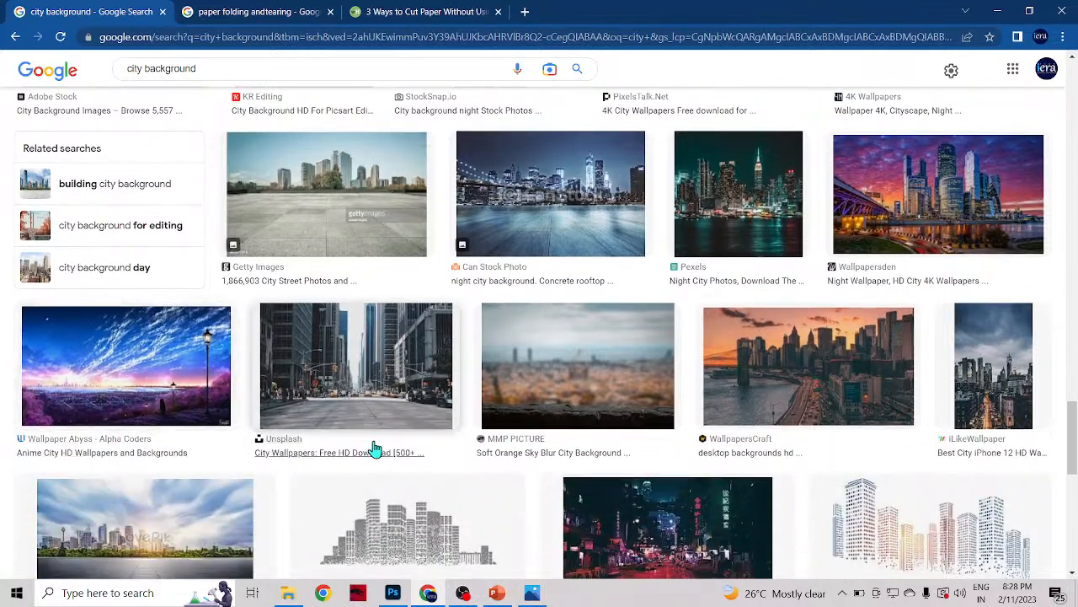
scroll(418, 446, down, 1)
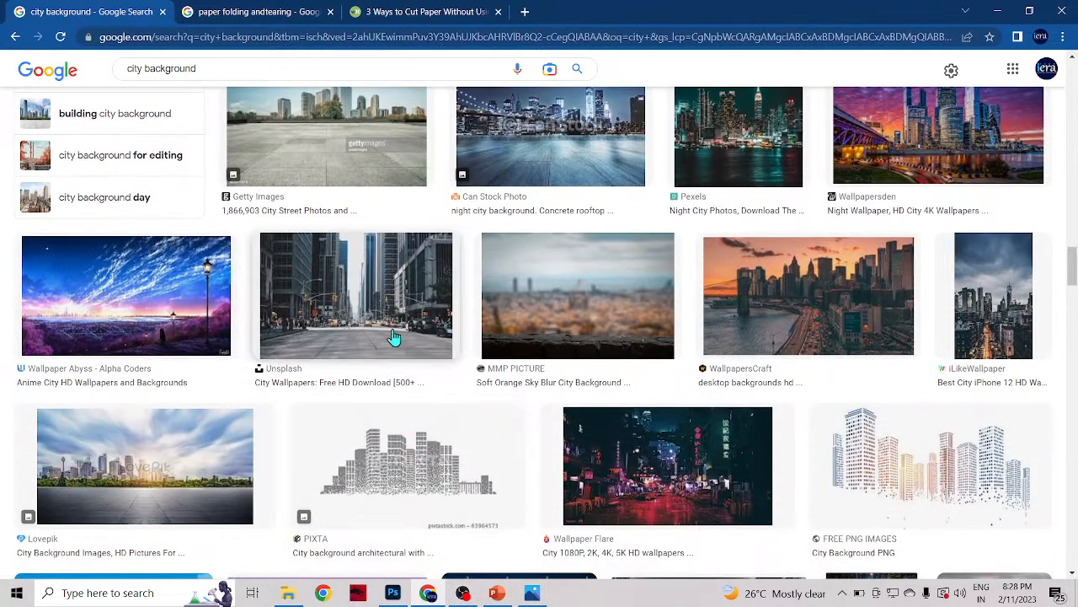
Step: Preview the Unsplash city street image and open its City Wallpapers source page in a new tab
click(393, 337)
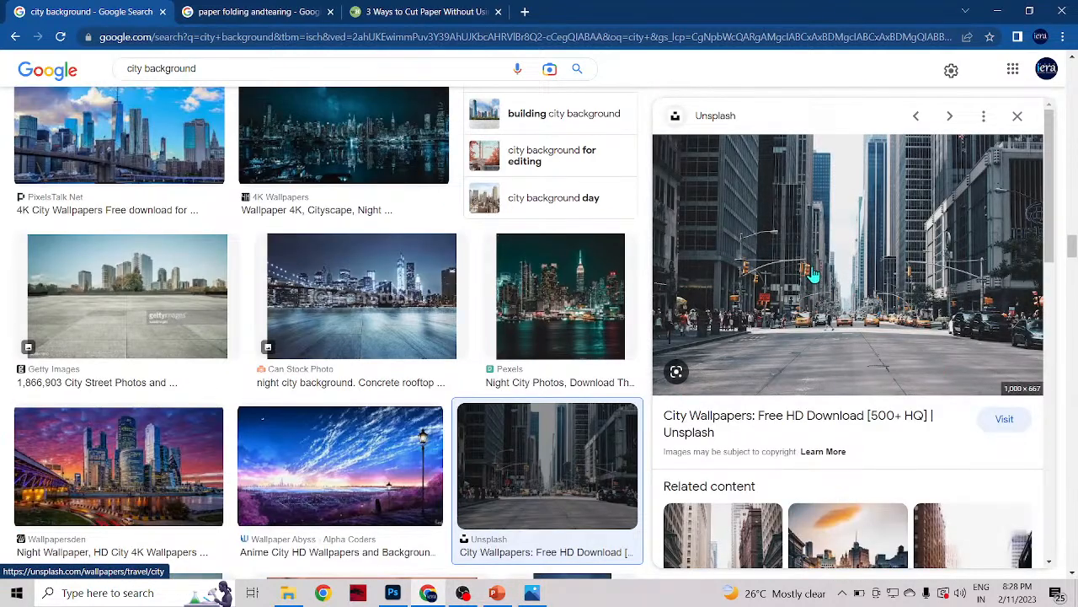
right_click(828, 265)
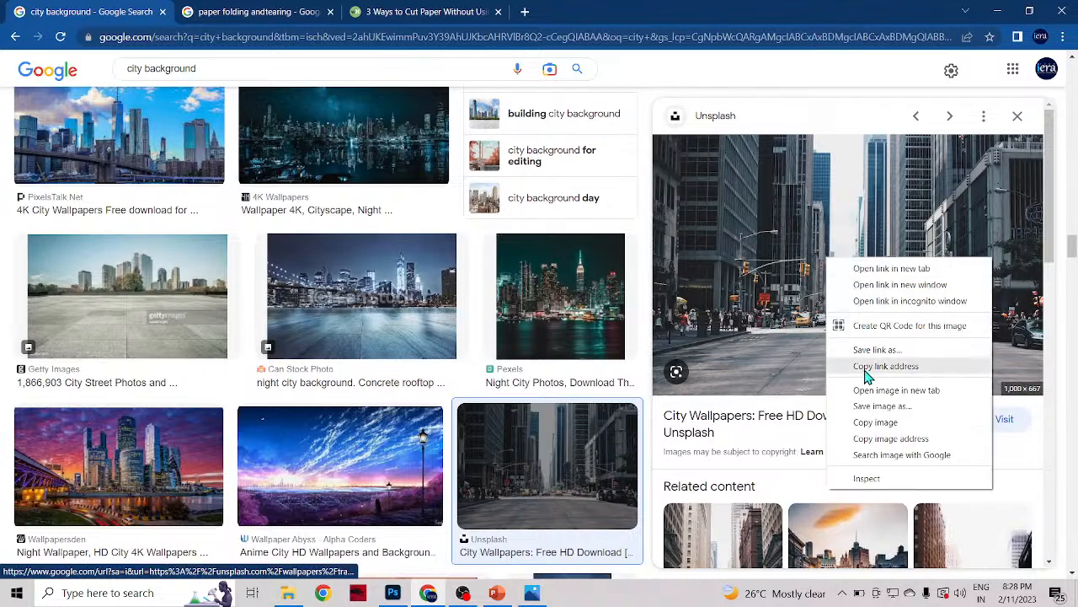
click(892, 268)
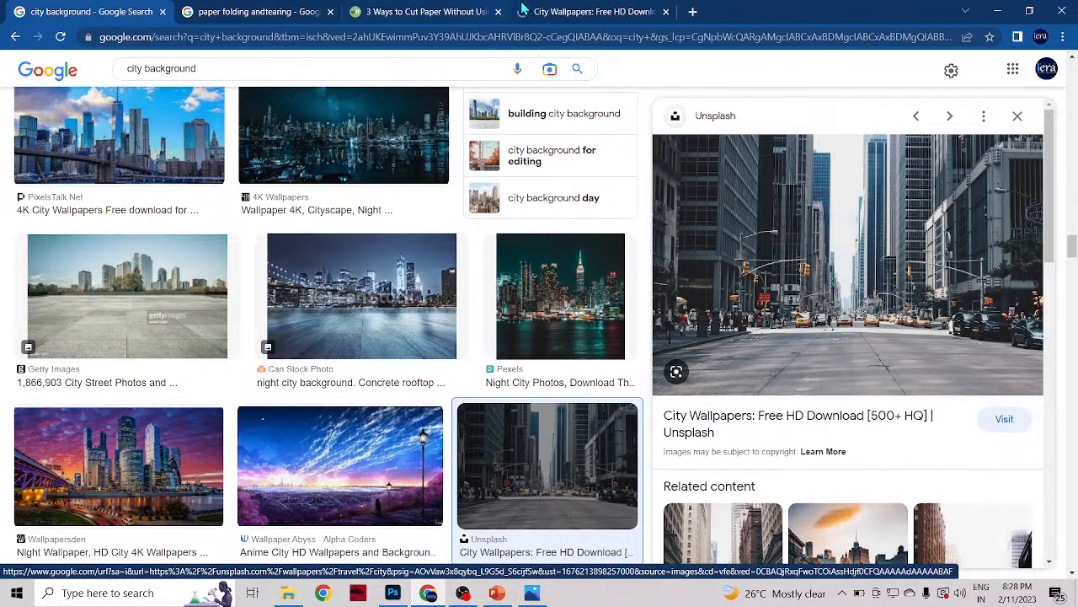
click(556, 12)
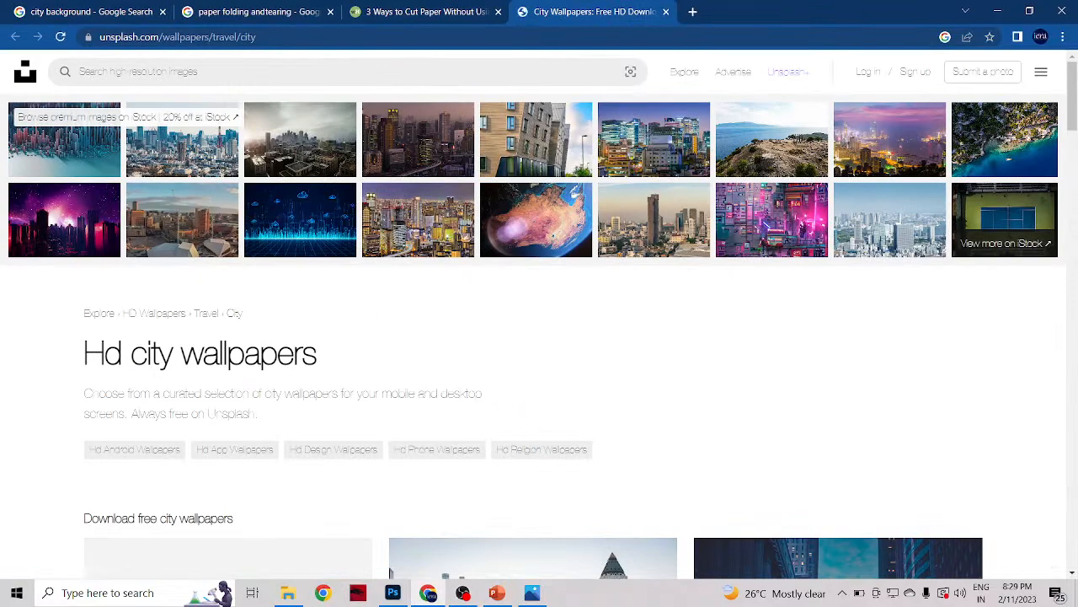
Step: Look through Unsplash's free city wallpapers and open the colourful Tokyo shopping street photo with the pedestrian crossing
scroll(568, 373, down, 5)
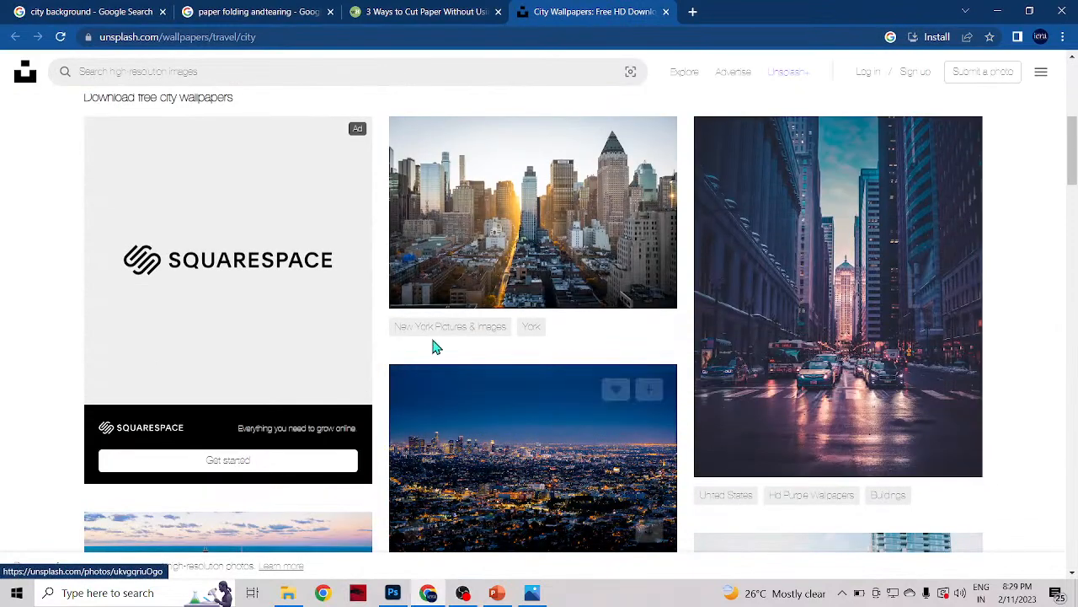
scroll(377, 321, down, 3)
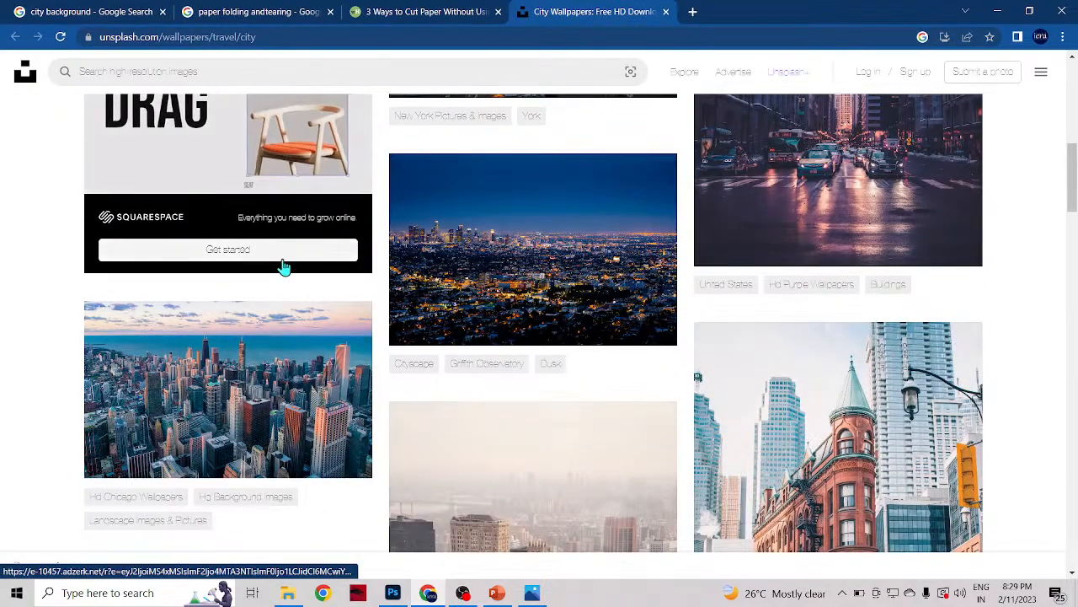
scroll(499, 418, down, 4)
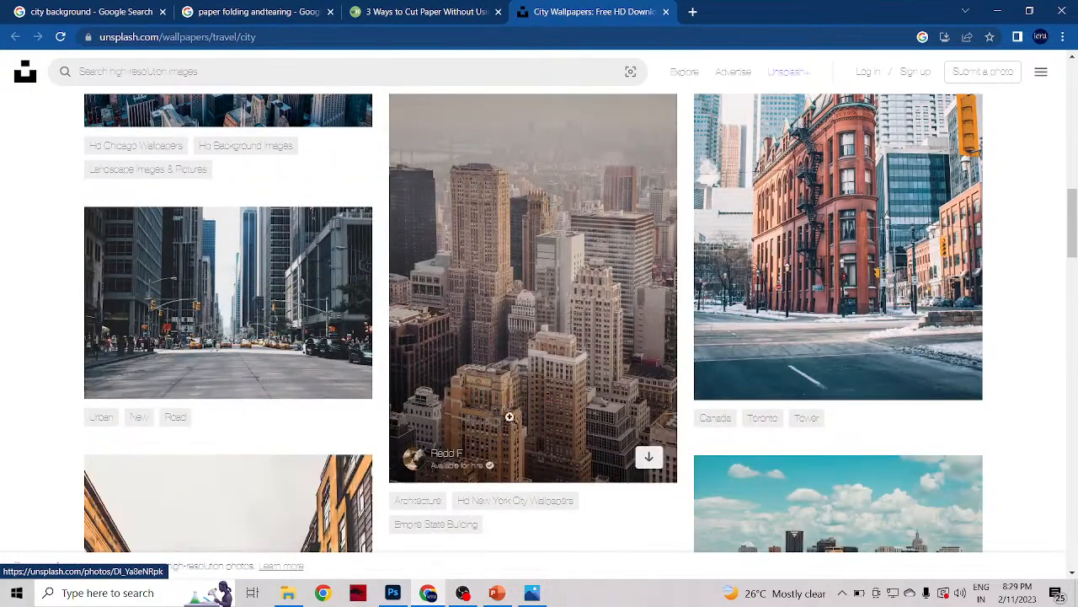
scroll(818, 405, down, 4)
scroll(819, 405, down, 3)
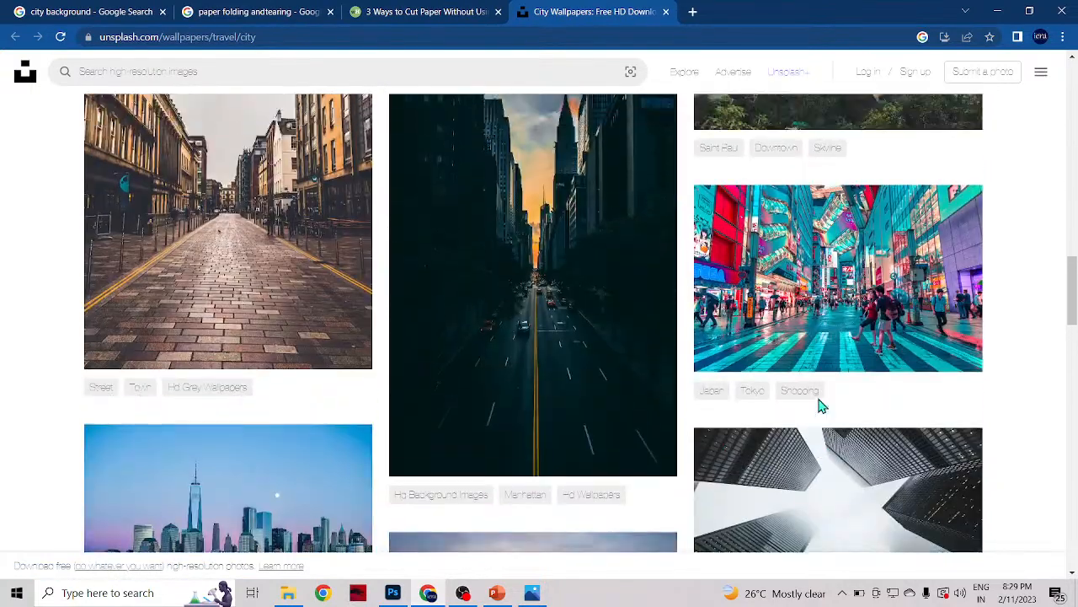
scroll(818, 404, down, 3)
scroll(818, 403, up, 2)
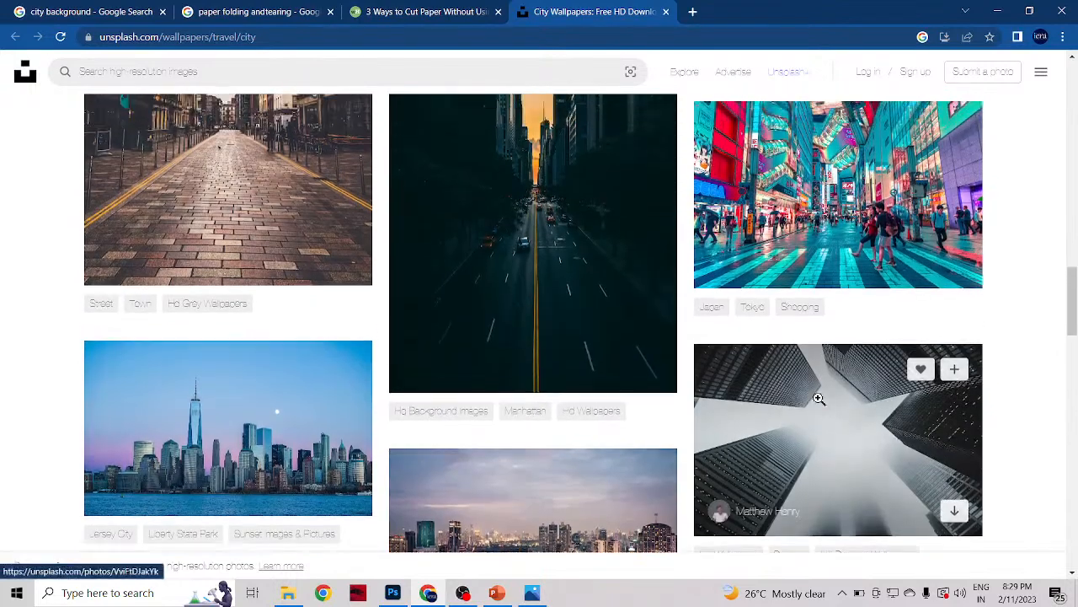
scroll(818, 398, up, 2)
click(816, 384)
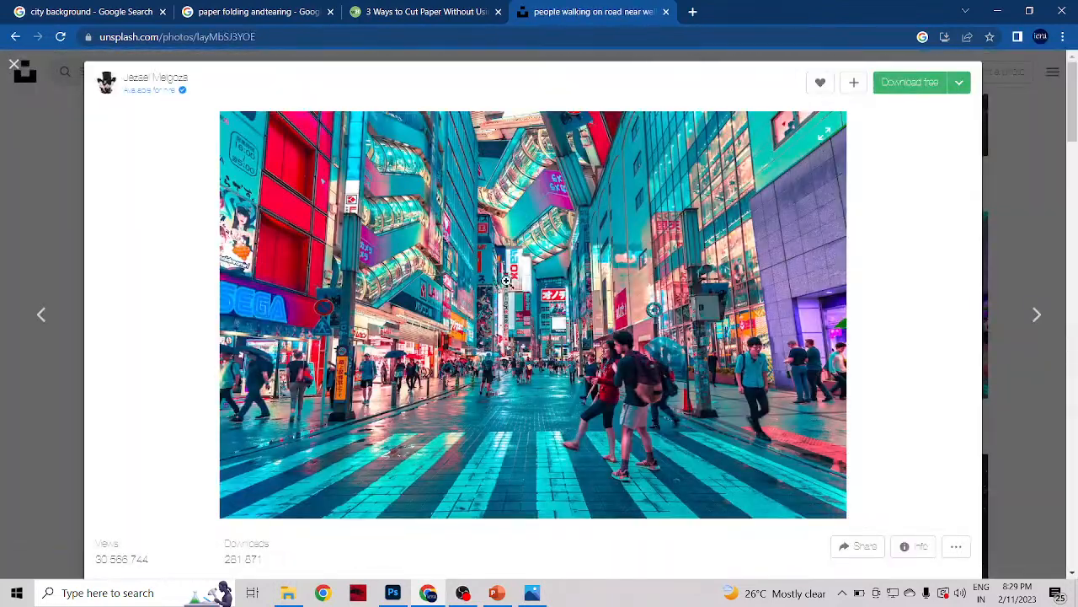
Step: Inspect the Tokyo crossing photo on its Unsplash page and download it for free
scroll(697, 457, down, 2)
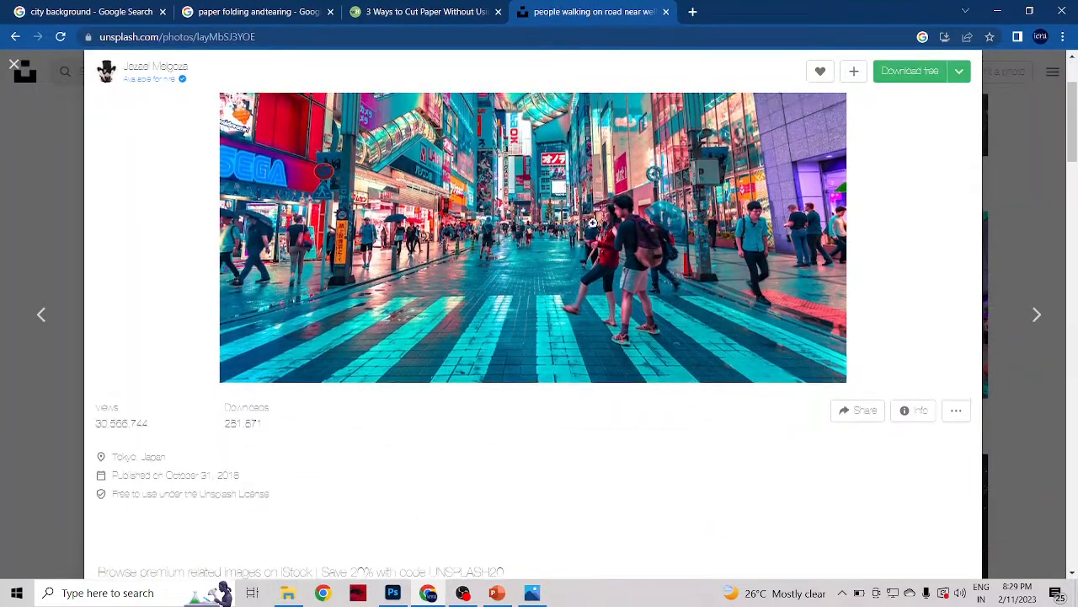
scroll(699, 455, up, 2)
click(910, 84)
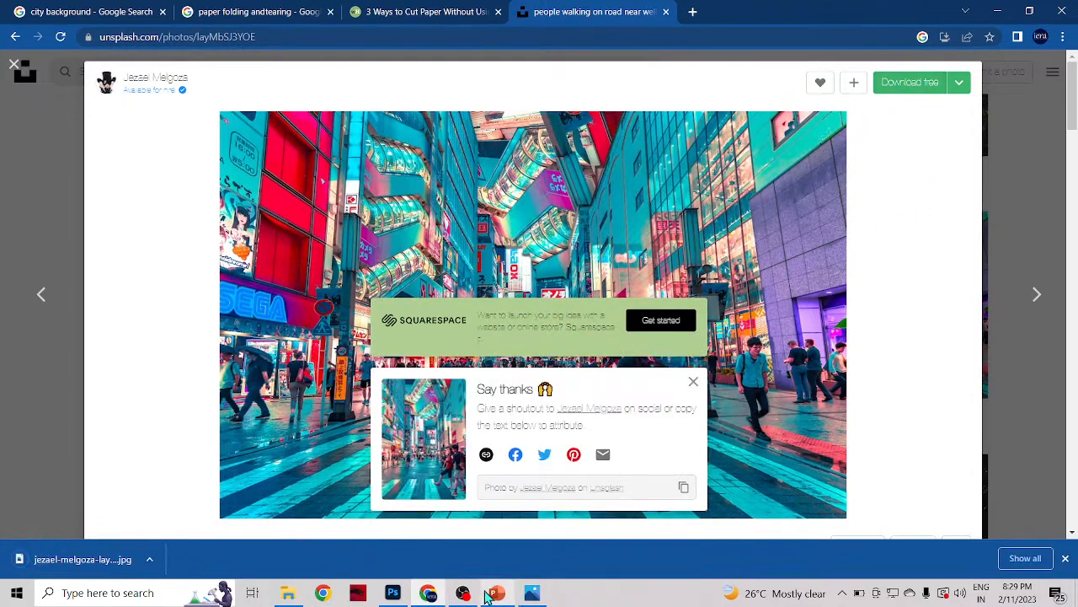
Step: Switch to Photoshop and place the downloaded Tokyo street photo from the Downloads folder, with its layer directly beneath Layer 2
click(393, 592)
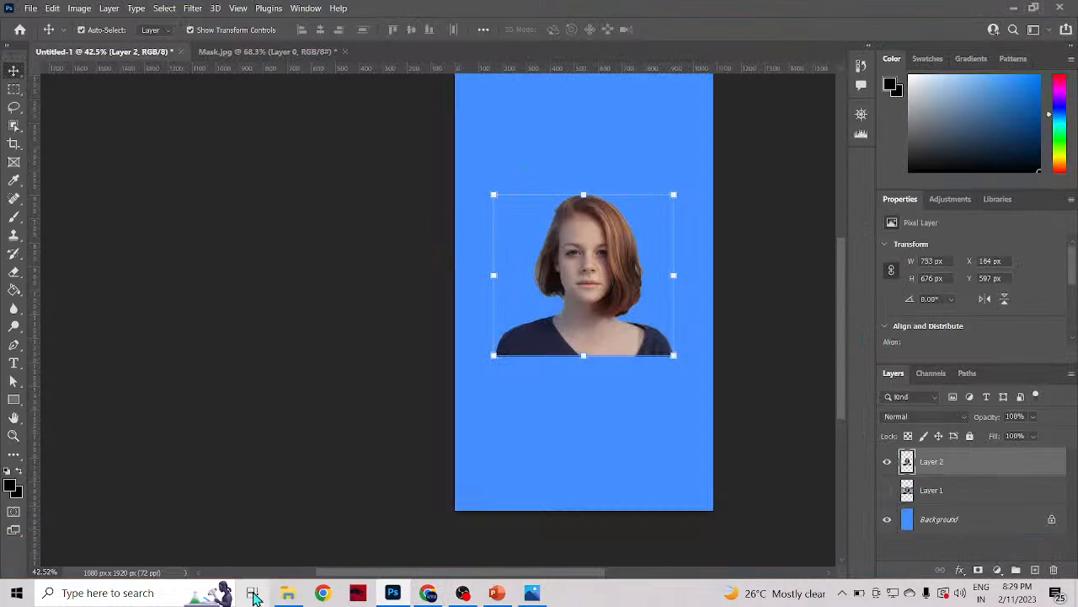
click(287, 592)
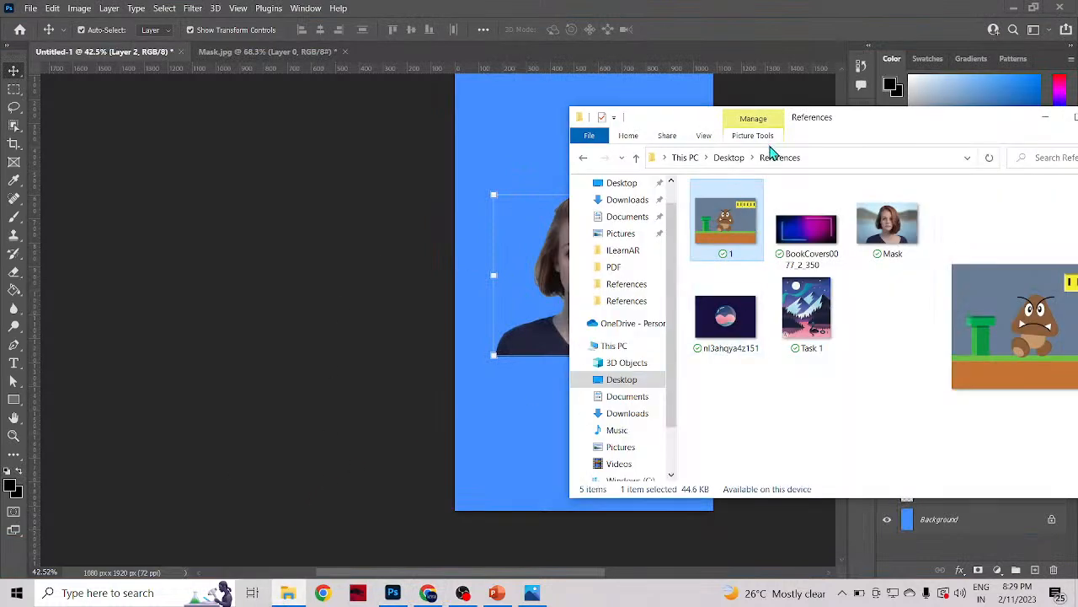
click(623, 202)
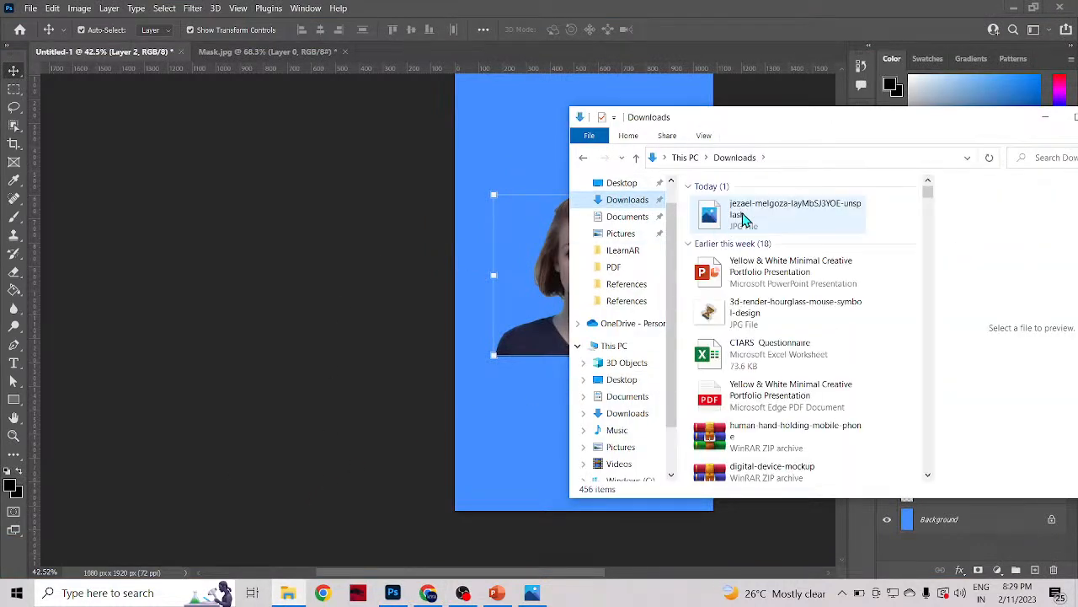
drag(742, 217, 310, 438)
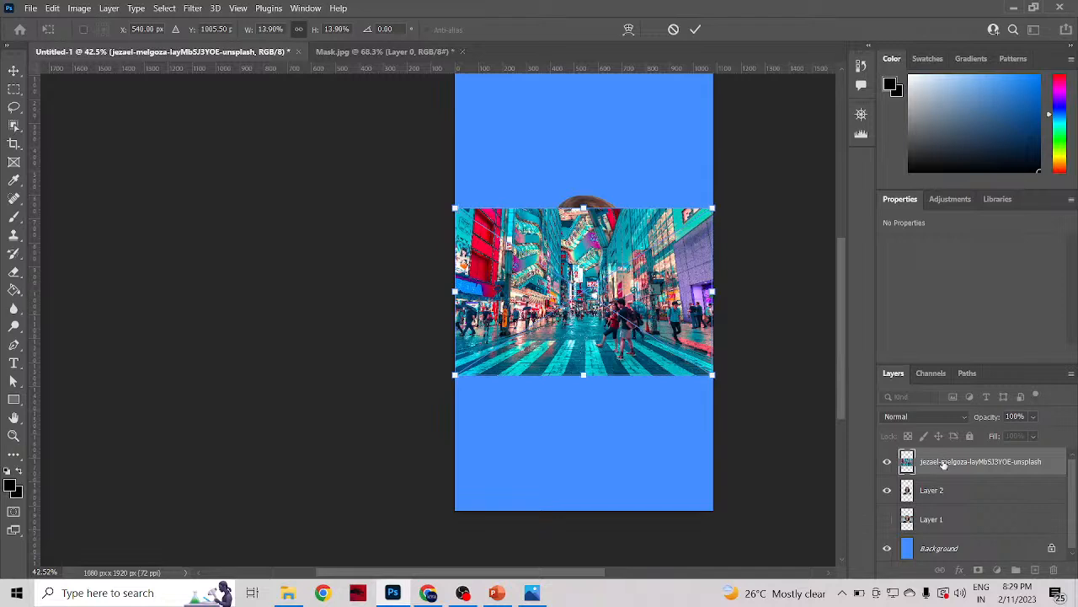
key(Return)
drag(937, 462, 938, 504)
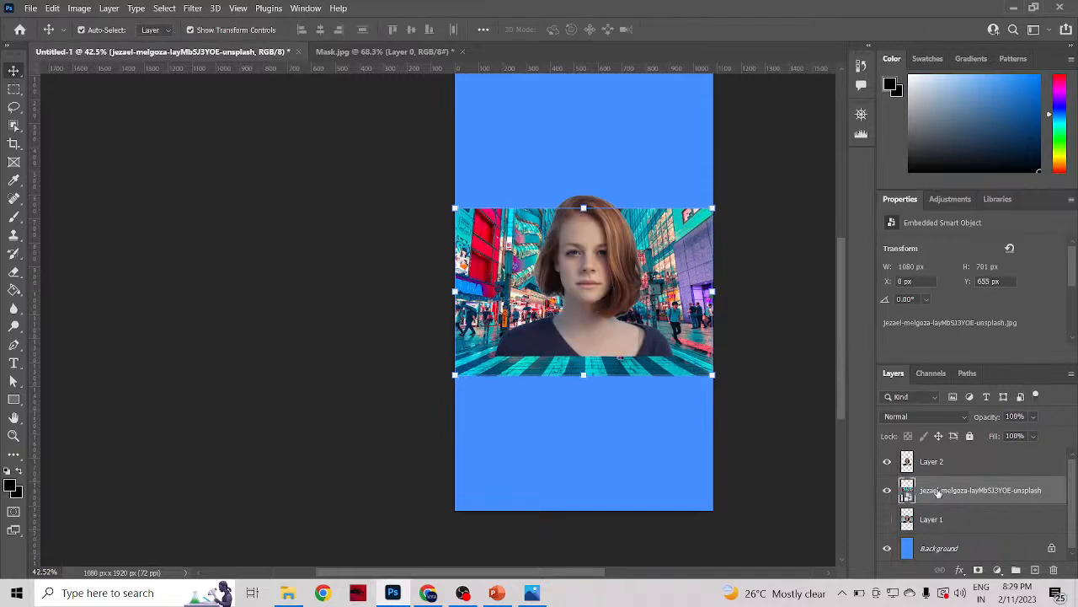
Step: Enlarge the Tokyo street photo to about 38.10% so it covers the canvas at X -1151 px, Y 0 px, and select Layer 2
mouse_move(654, 269)
mouse_down()
mouse_move(655, 249)
mouse_move(616, 243)
mouse_move(655, 250)
mouse_up()
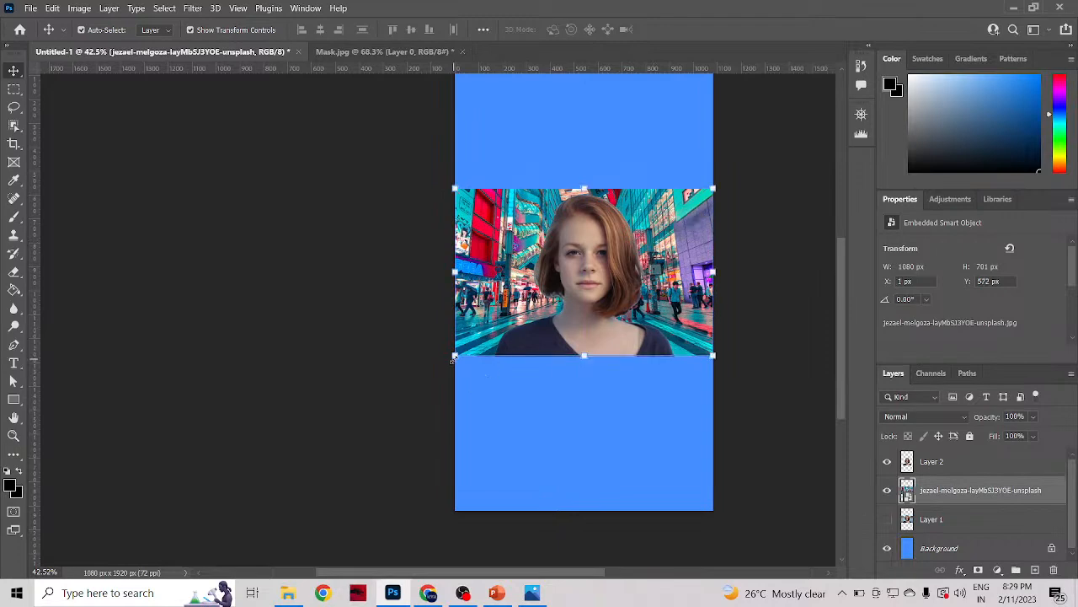
drag(453, 358, 353, 421)
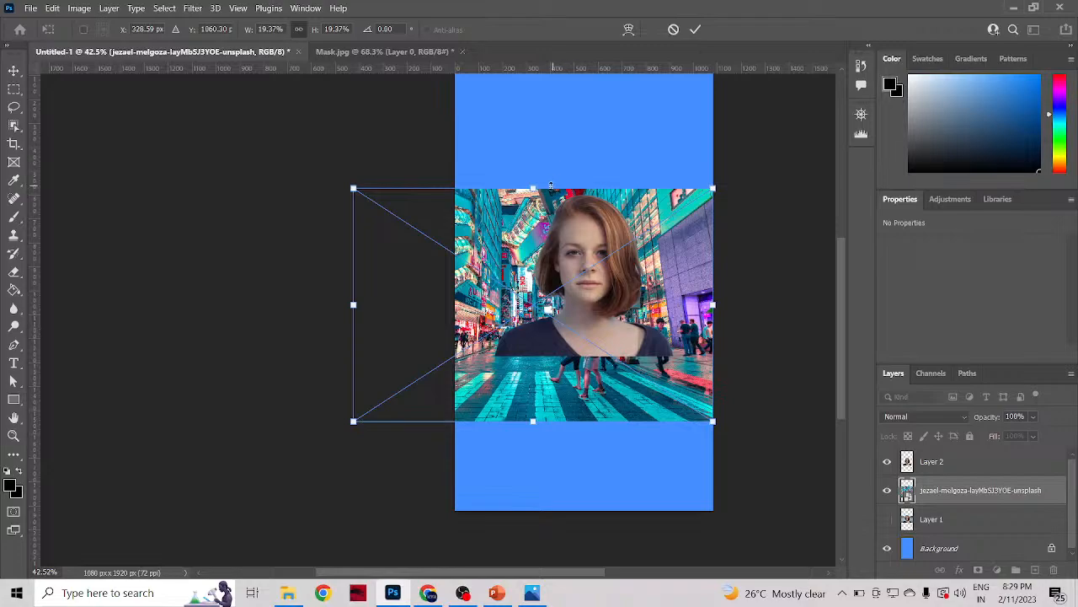
drag(529, 184, 556, 80)
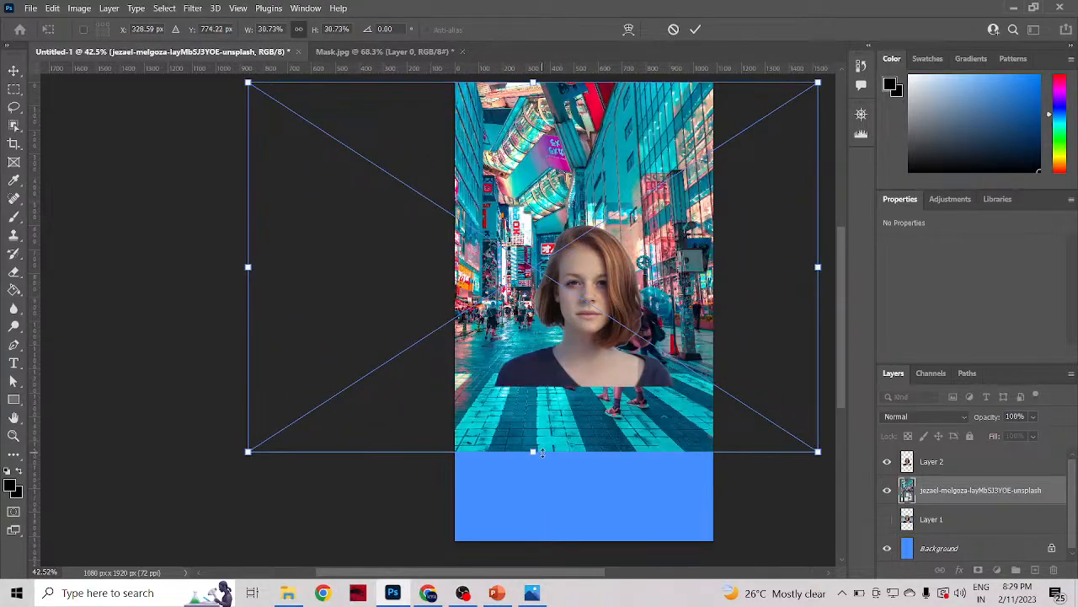
drag(533, 456, 532, 542)
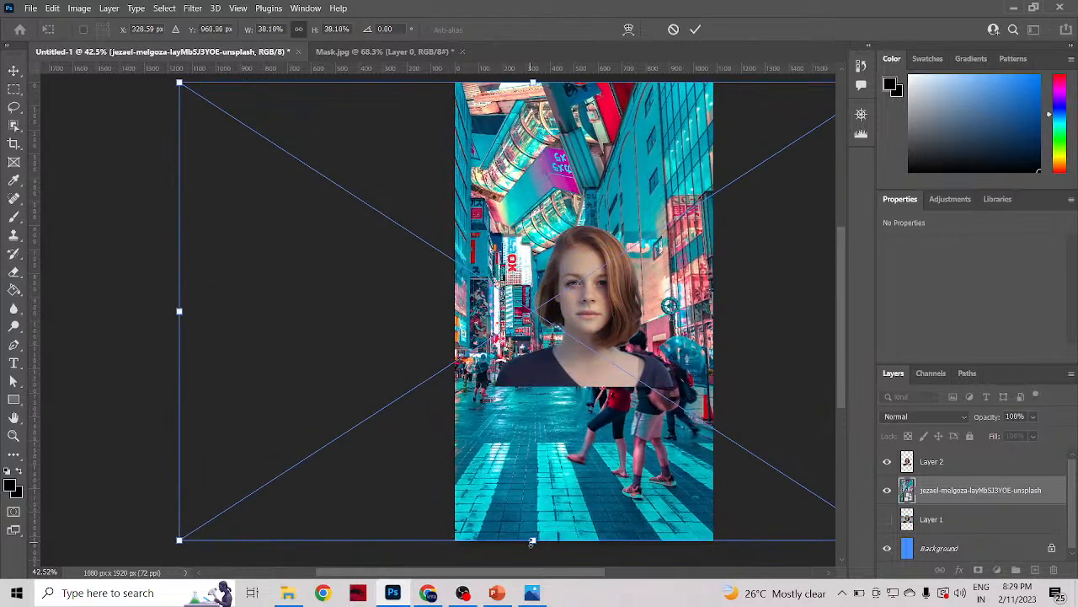
click(695, 31)
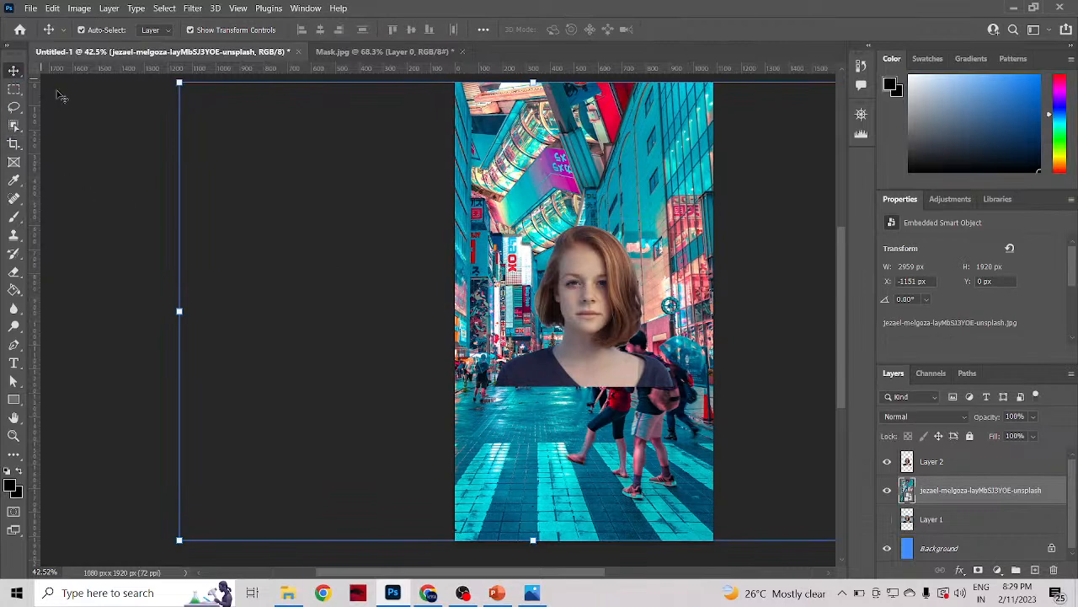
click(940, 467)
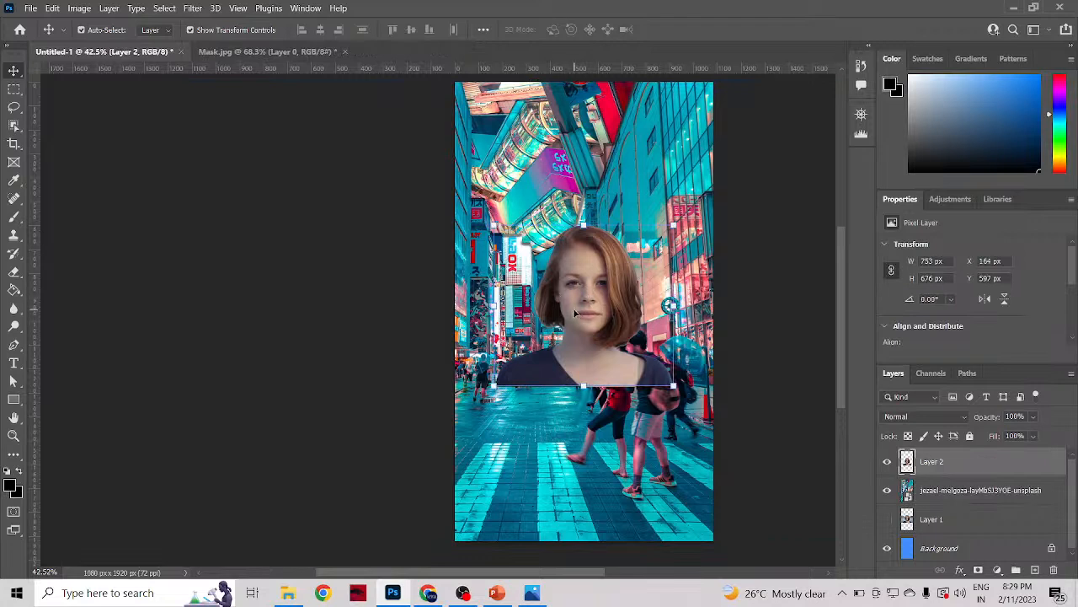
Step: Move the woman's cutout on Layer 2 to the canvas's lower-left corner, at about X -48 px, Y 1244 px
drag(576, 314, 524, 462)
click(771, 410)
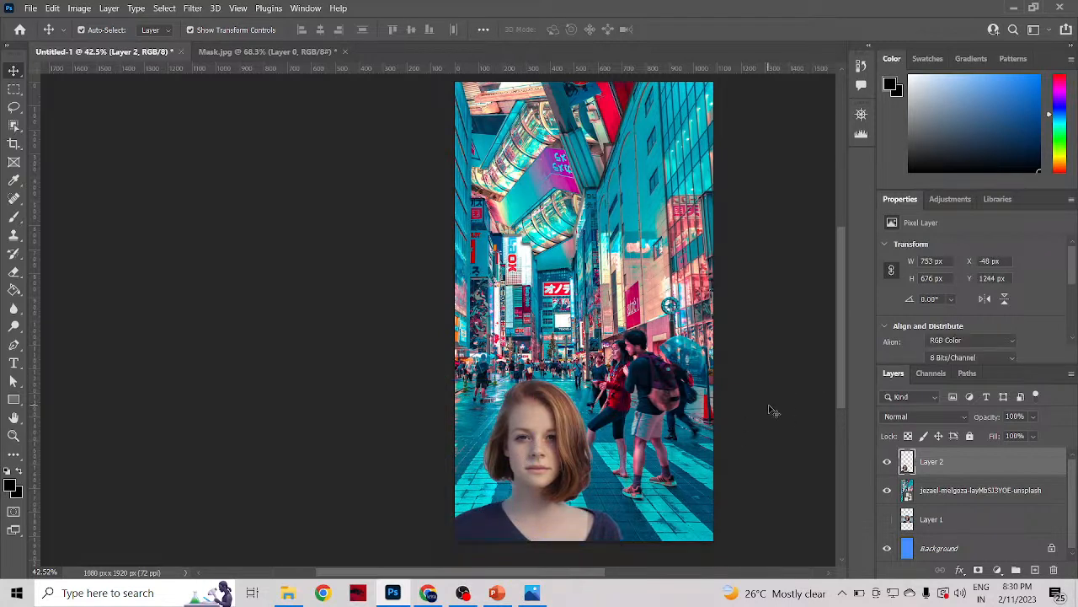
scroll(751, 488, down, 2)
scroll(750, 486, down, 1)
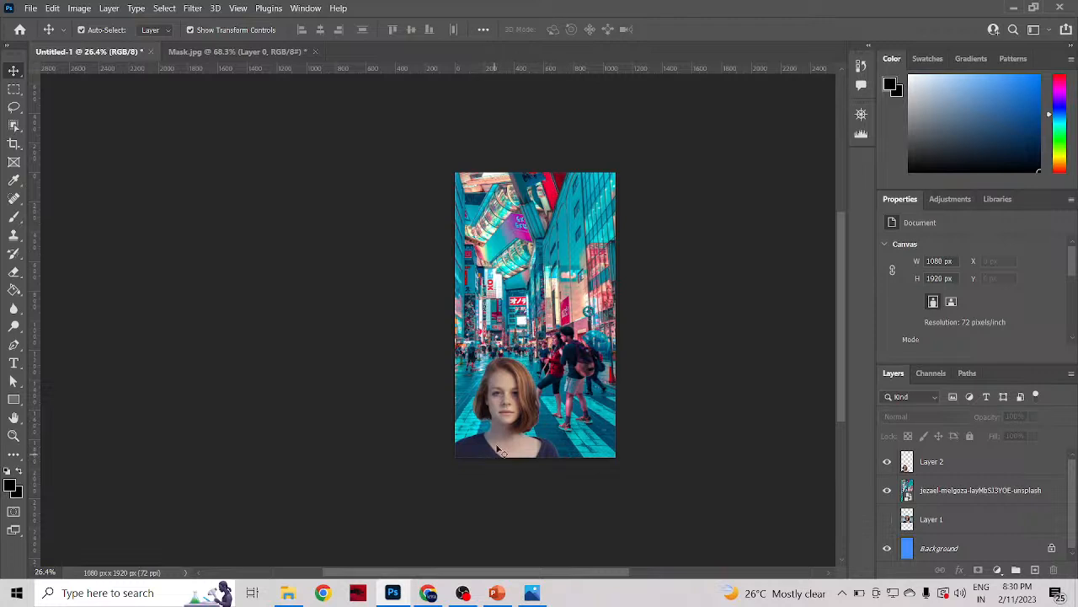
click(505, 429)
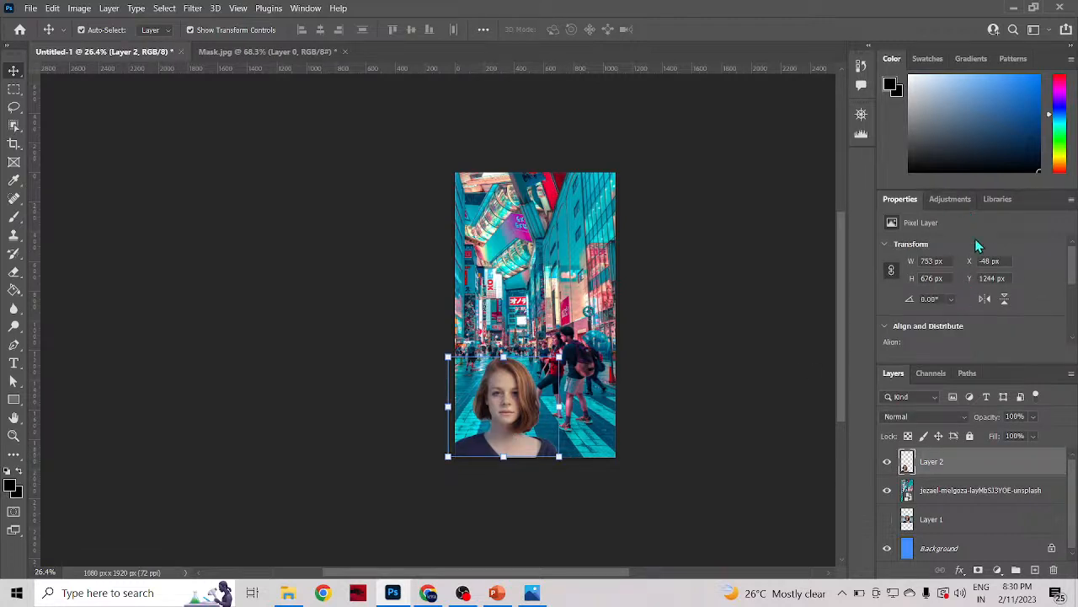
click(960, 570)
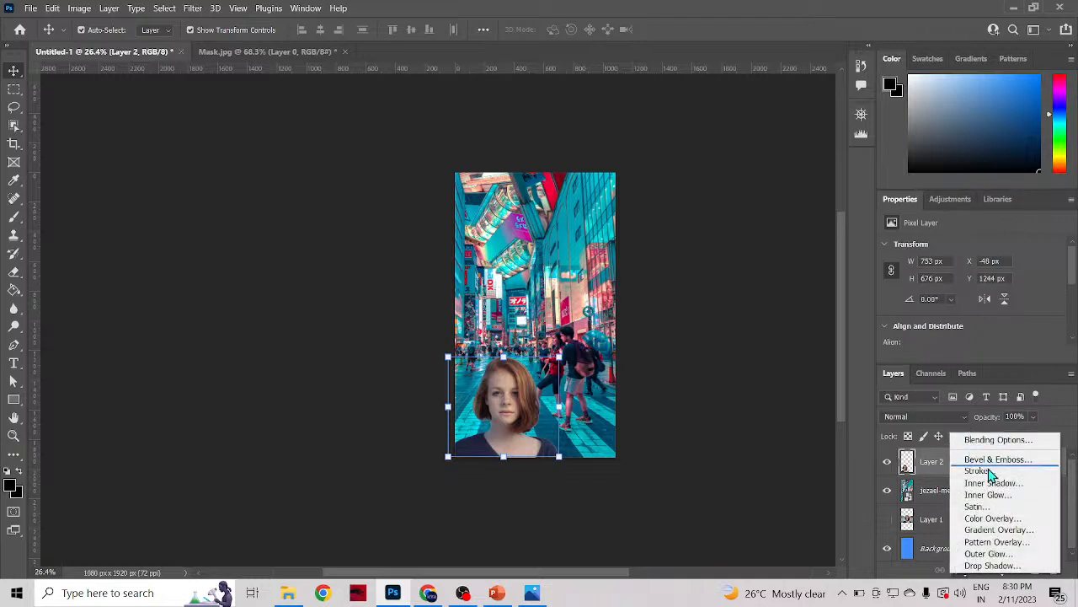
click(902, 572)
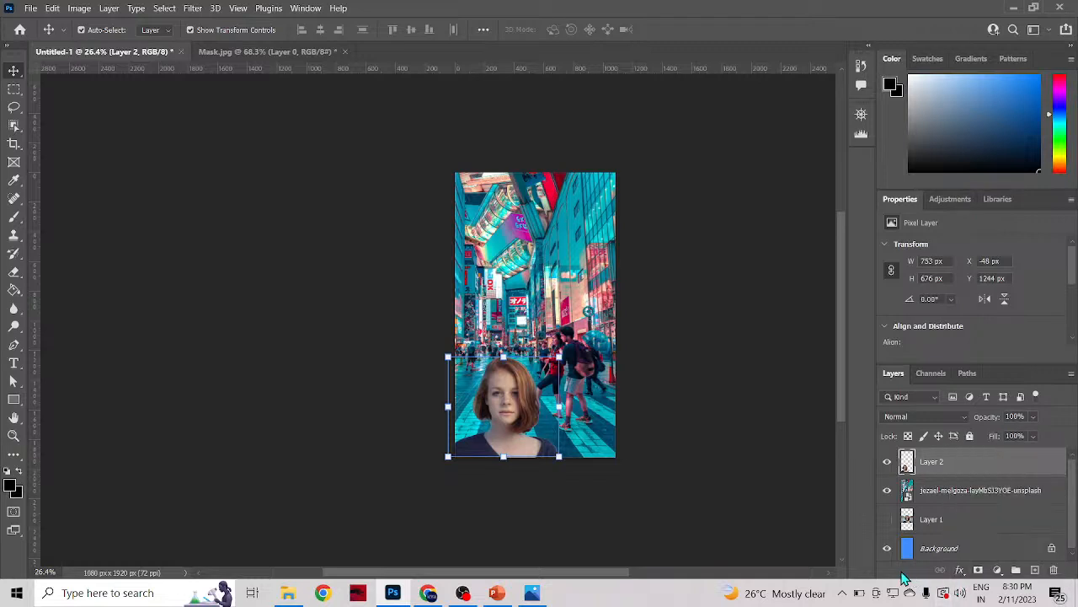
click(960, 572)
click(984, 442)
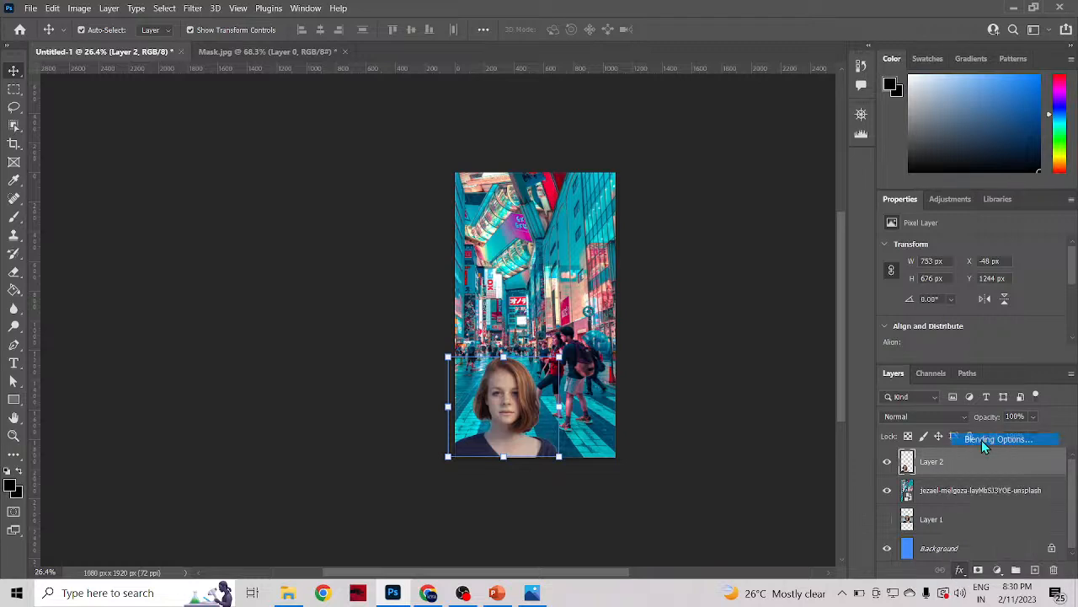
drag(730, 125, 829, 142)
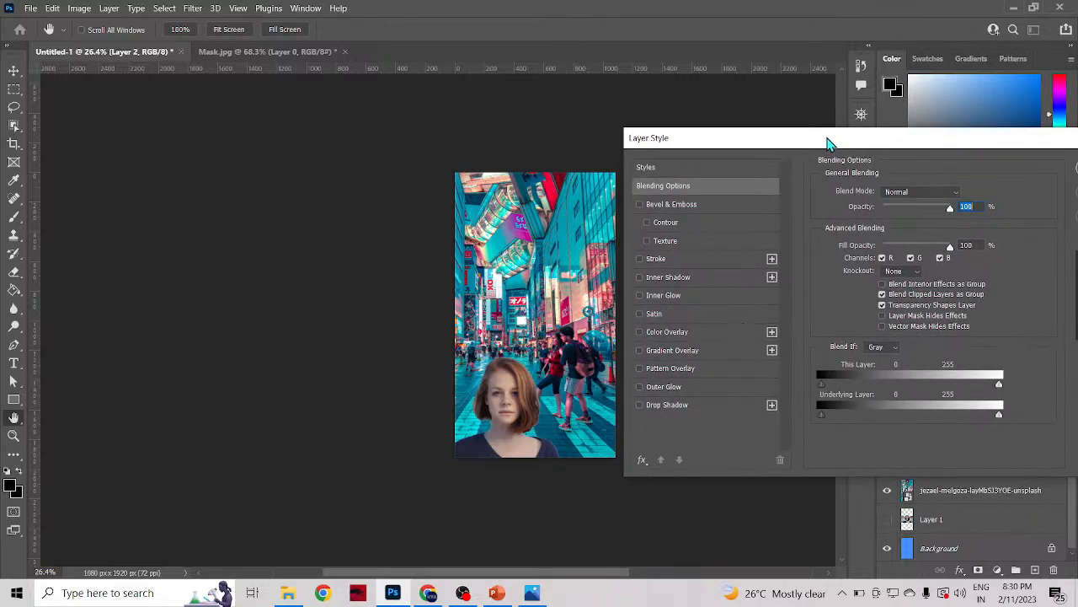
drag(975, 143, 706, 136)
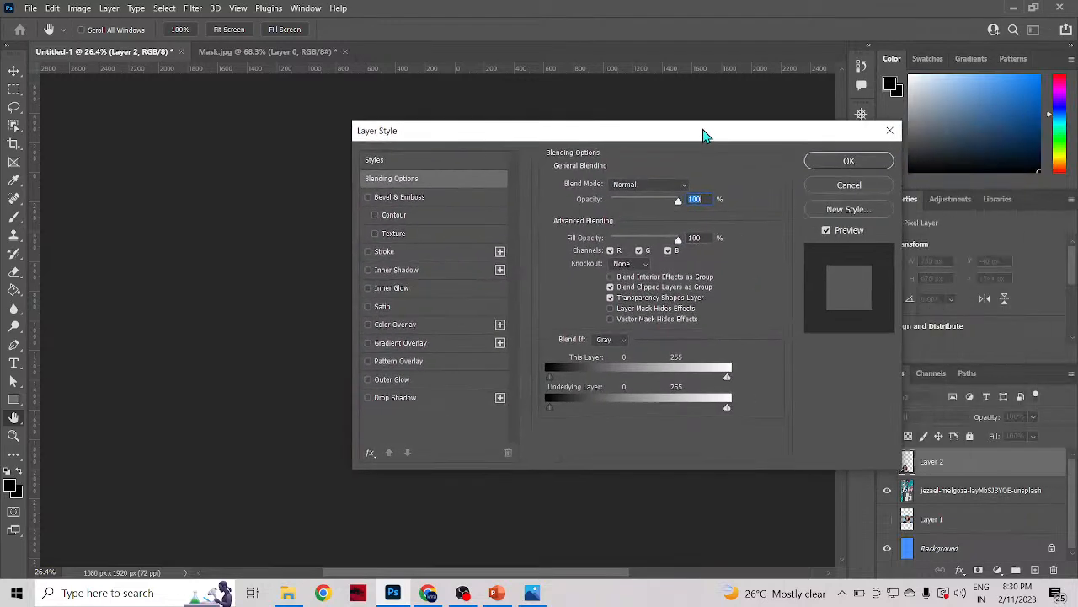
click(889, 131)
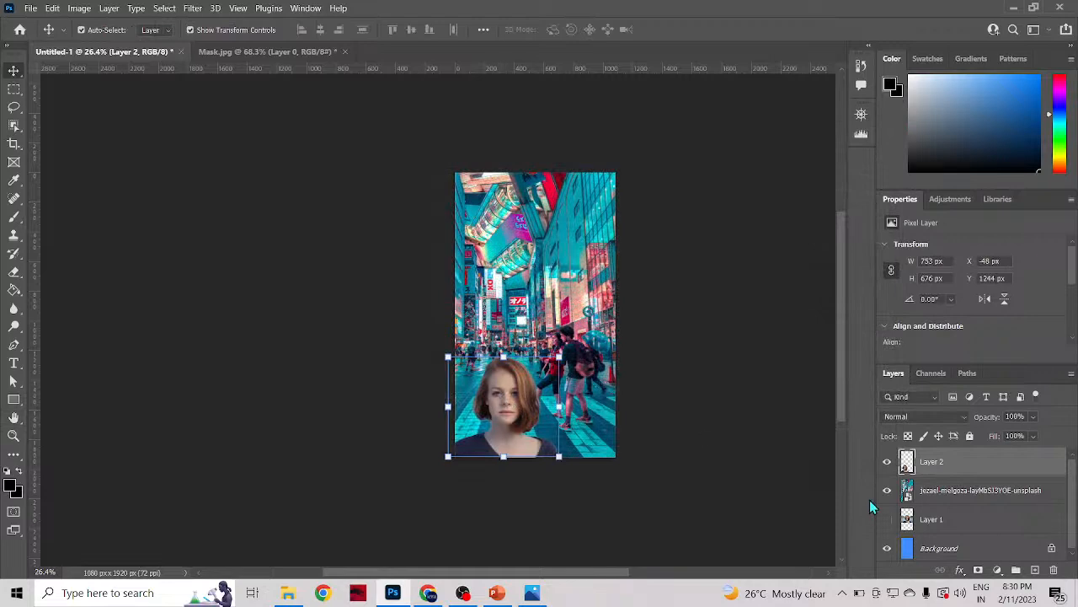
Step: Try Bevel & Emboss with Contour and Texture on Layer 2 through its Blending Options, and turn the effect off again
scroll(503, 405, up, 5)
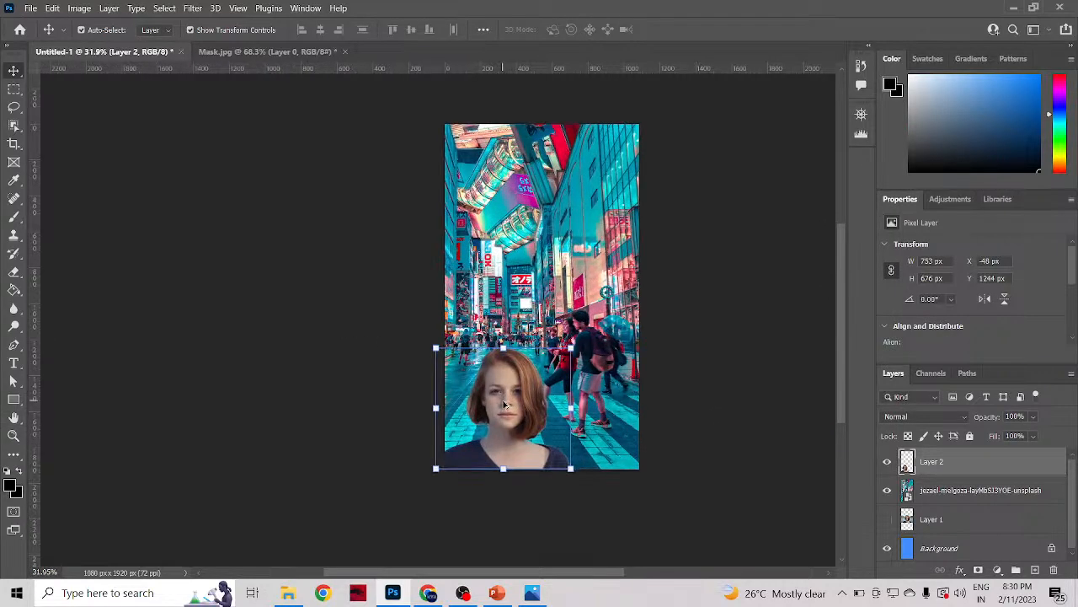
scroll(699, 391, up, 1)
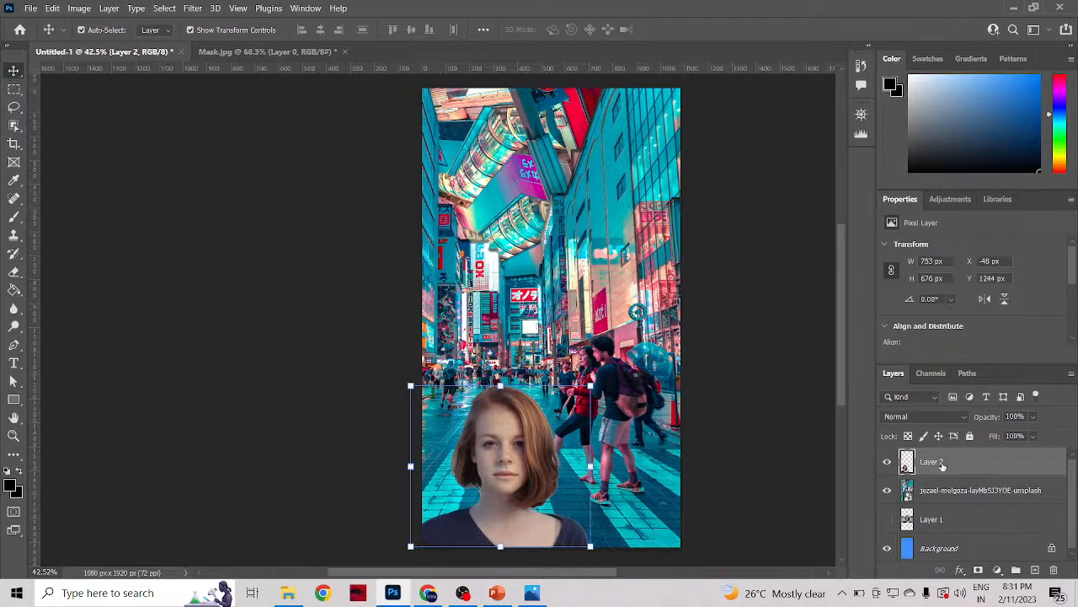
click(960, 573)
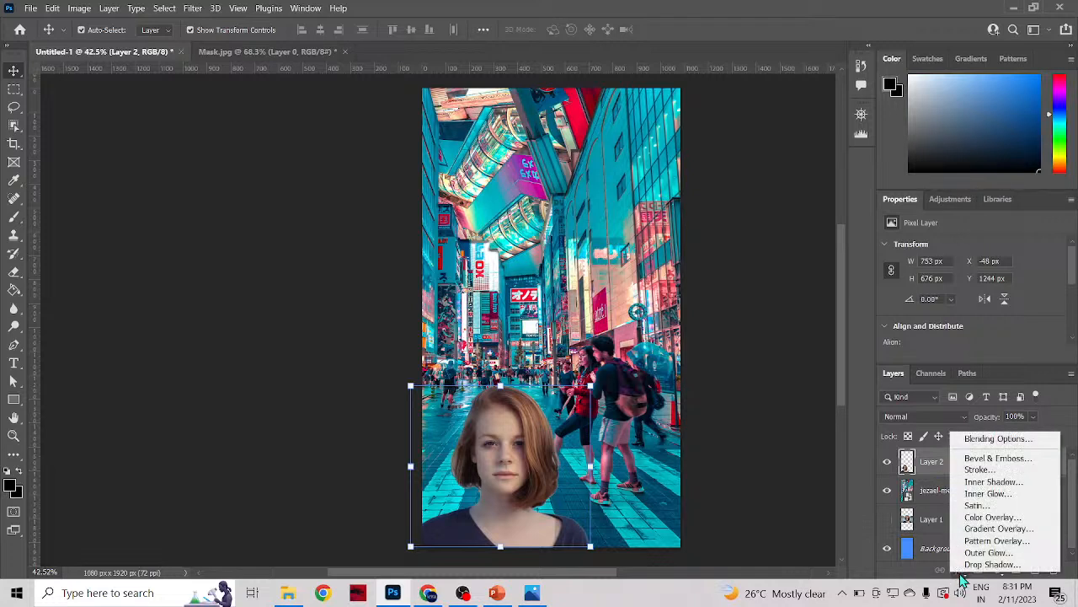
click(975, 442)
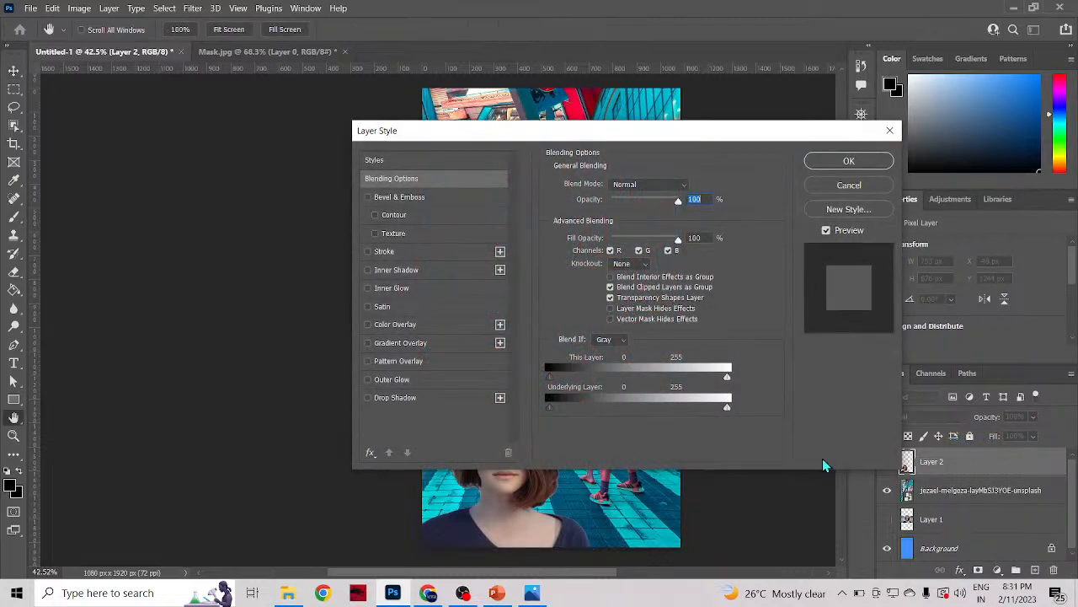
drag(549, 135, 799, 143)
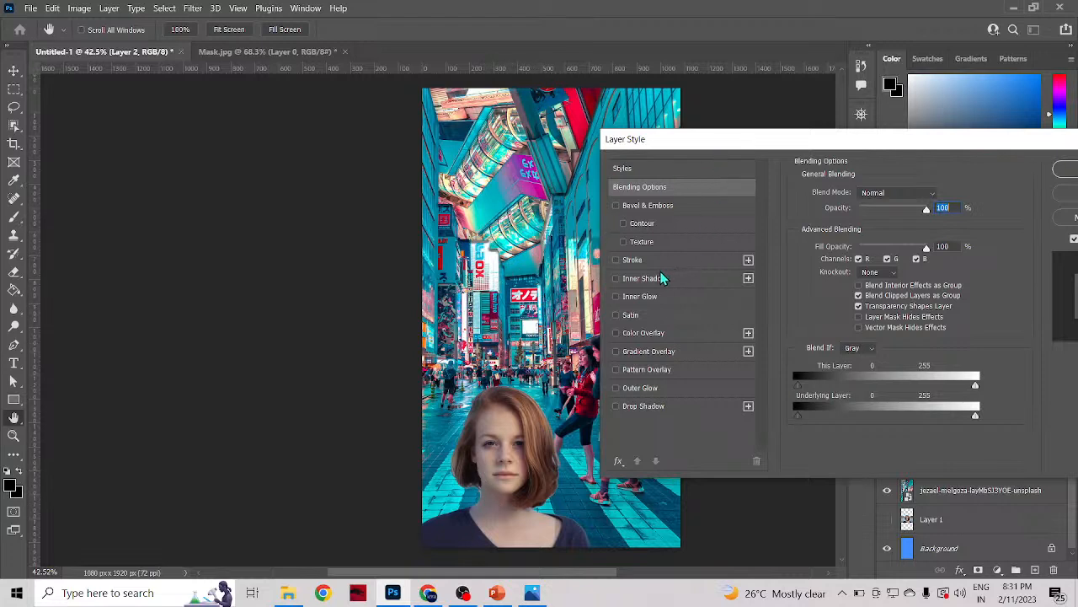
click(625, 242)
click(624, 224)
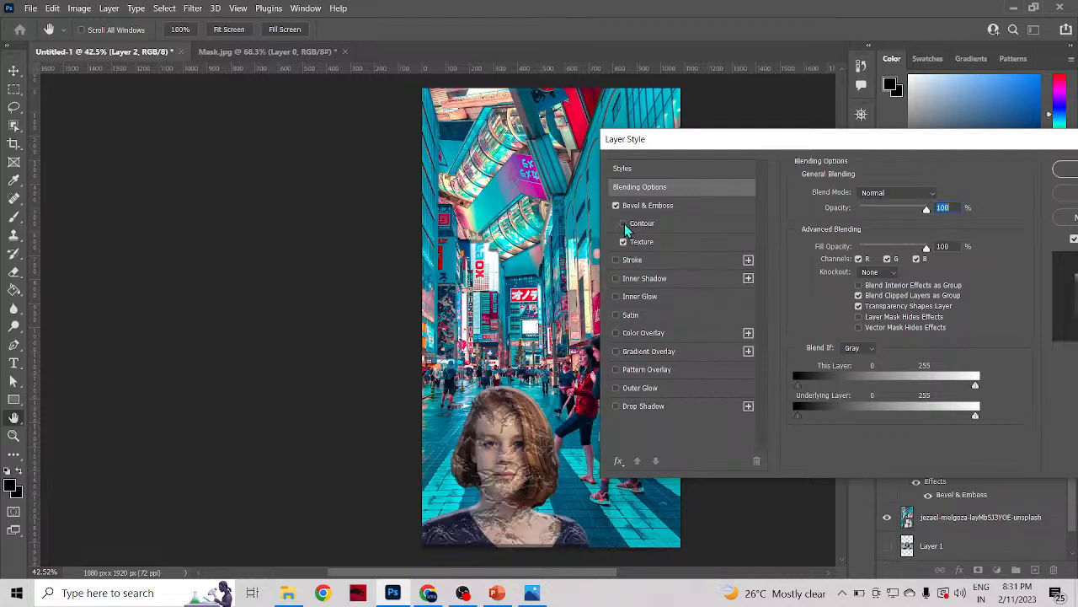
click(616, 205)
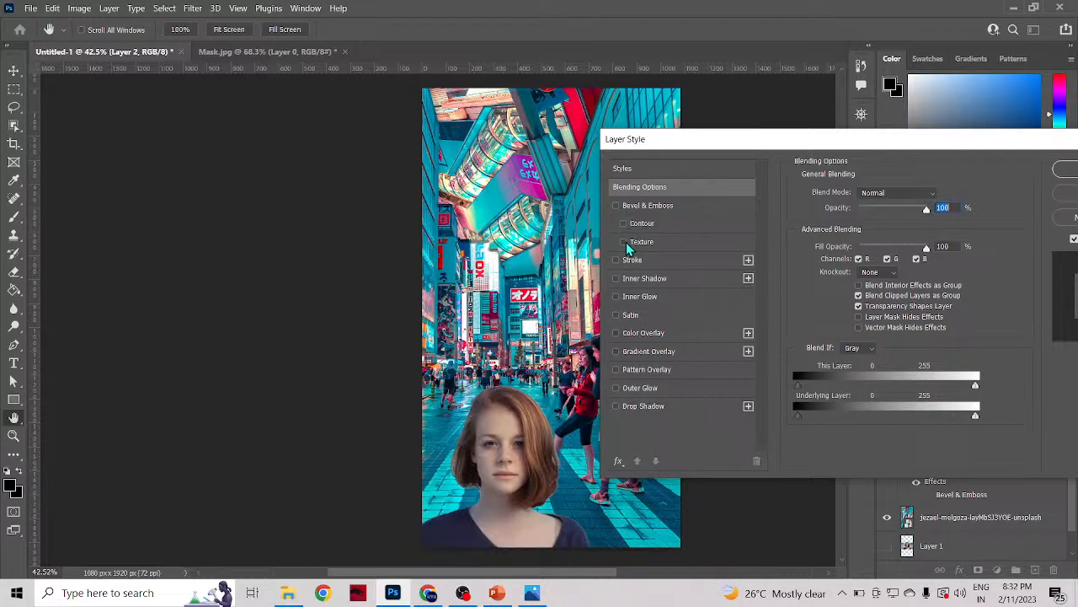
Step: Try the Color Overlay effect on Layer 2, and turn it off and cancel the layer style changes
click(616, 333)
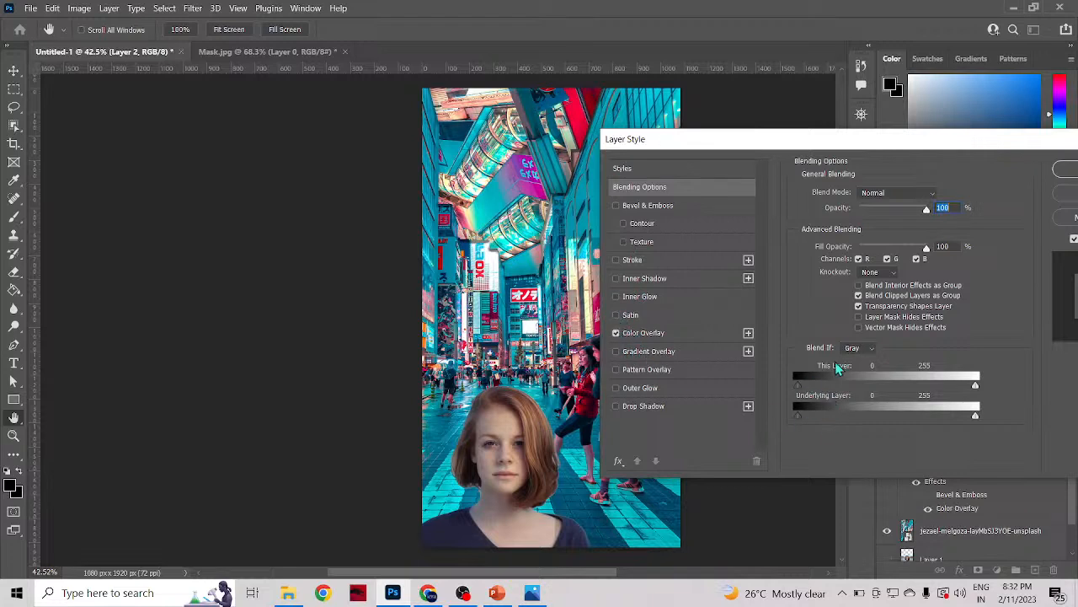
drag(897, 145, 112, 166)
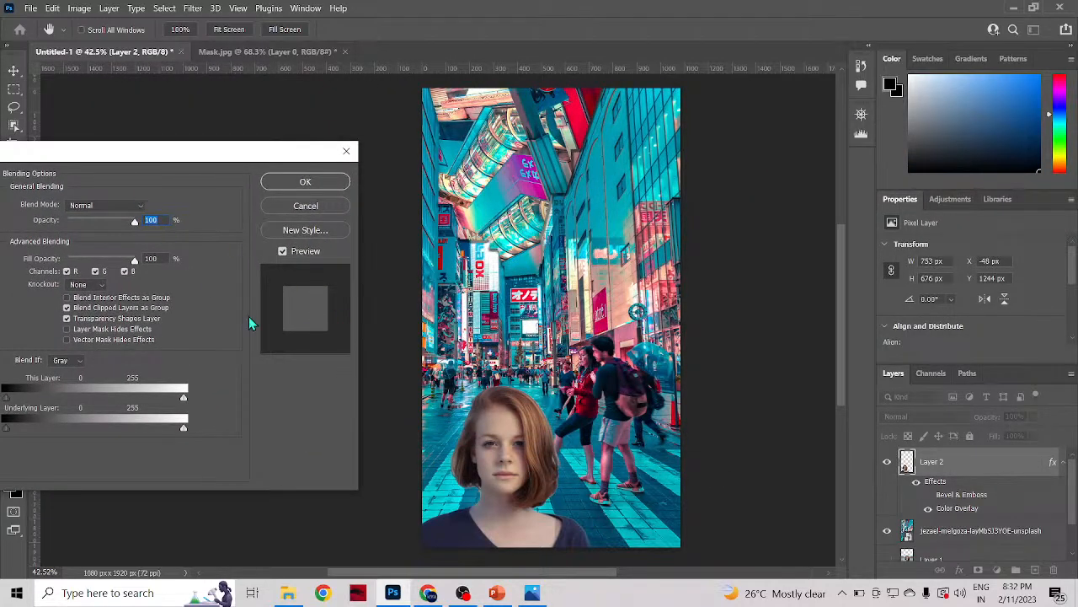
drag(132, 222, 134, 260)
drag(172, 156, 392, 81)
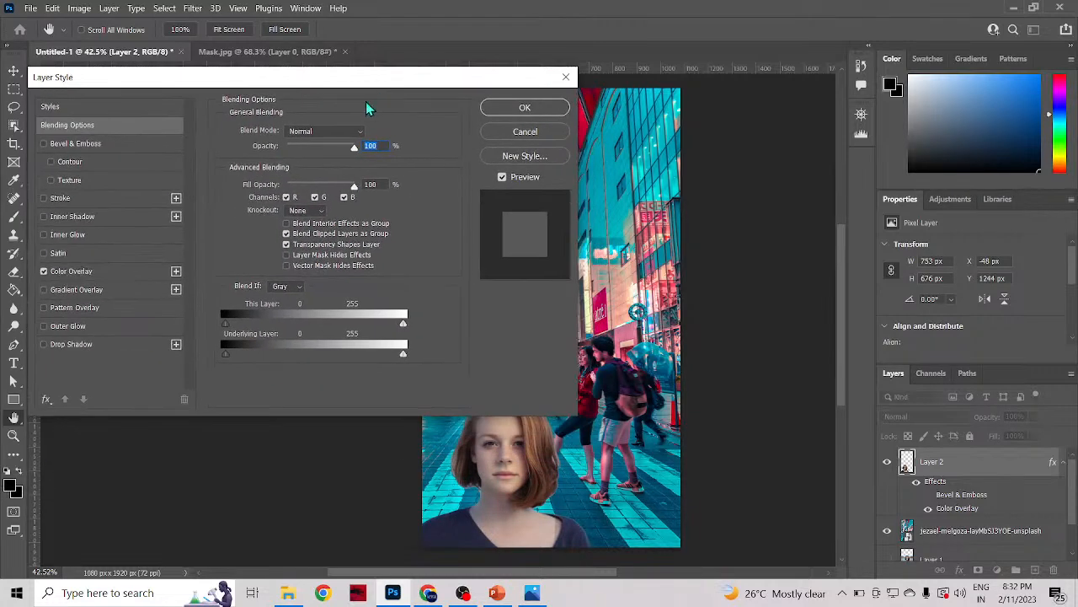
click(44, 271)
click(524, 131)
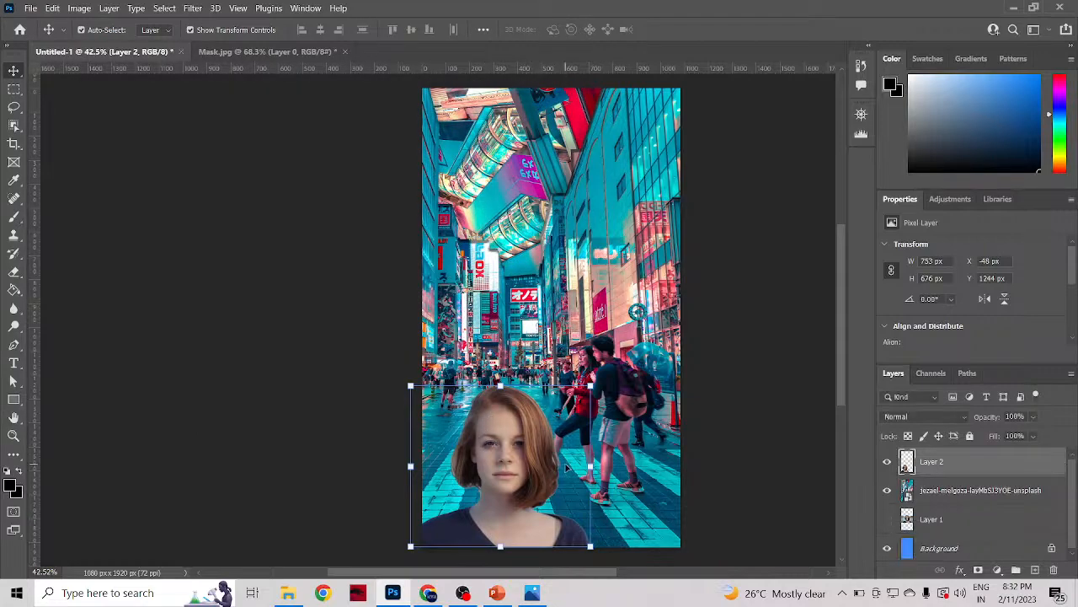
Step: Examine the cutout edges around the woman's hair against the Tokyo street background up close
scroll(567, 467, up, 6)
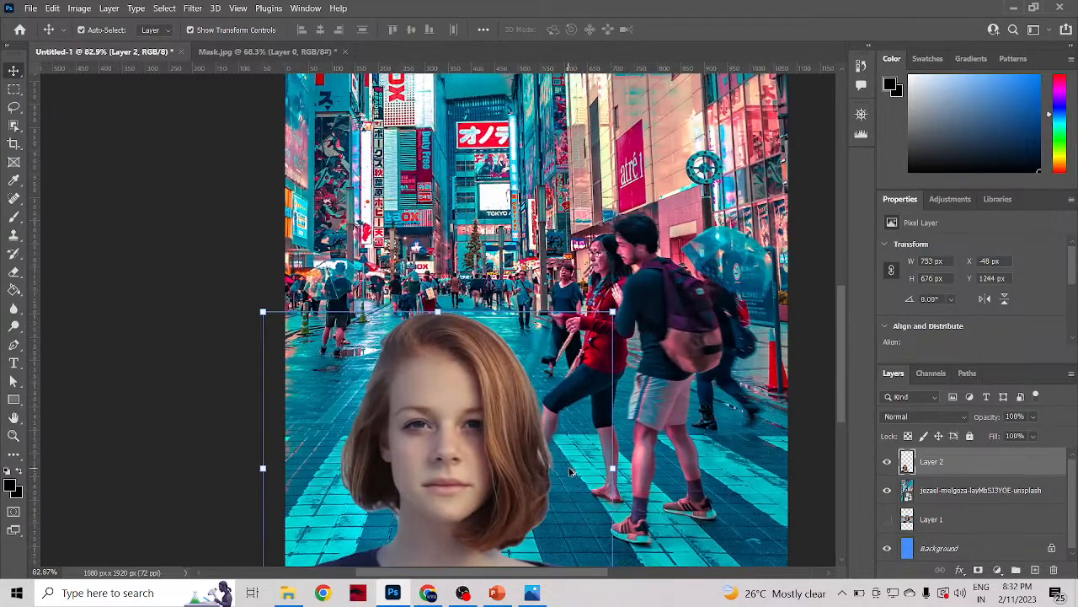
scroll(571, 472, up, 1)
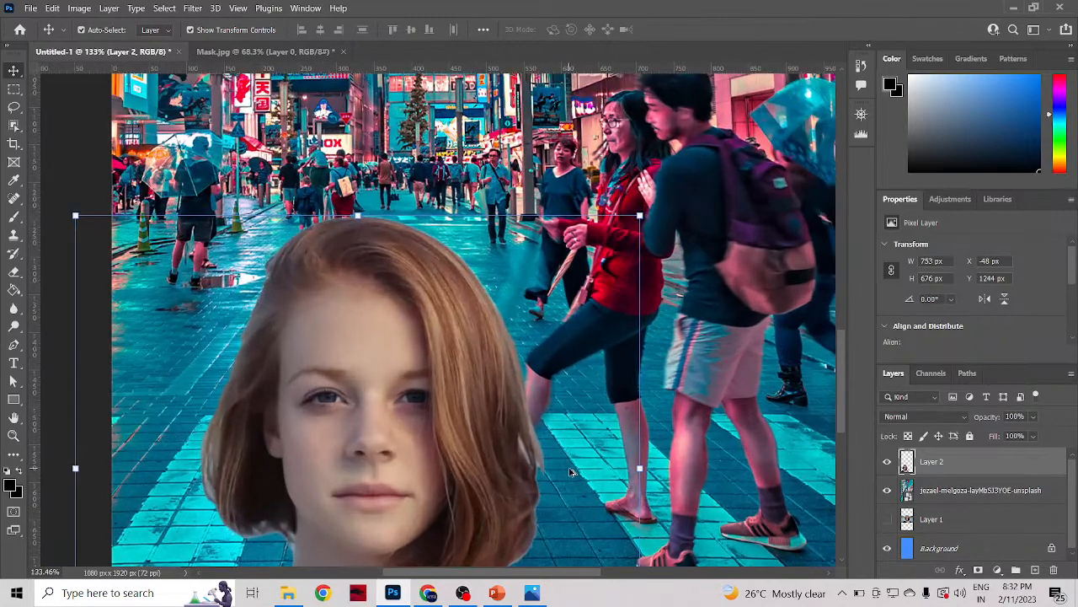
scroll(571, 473, down, 2)
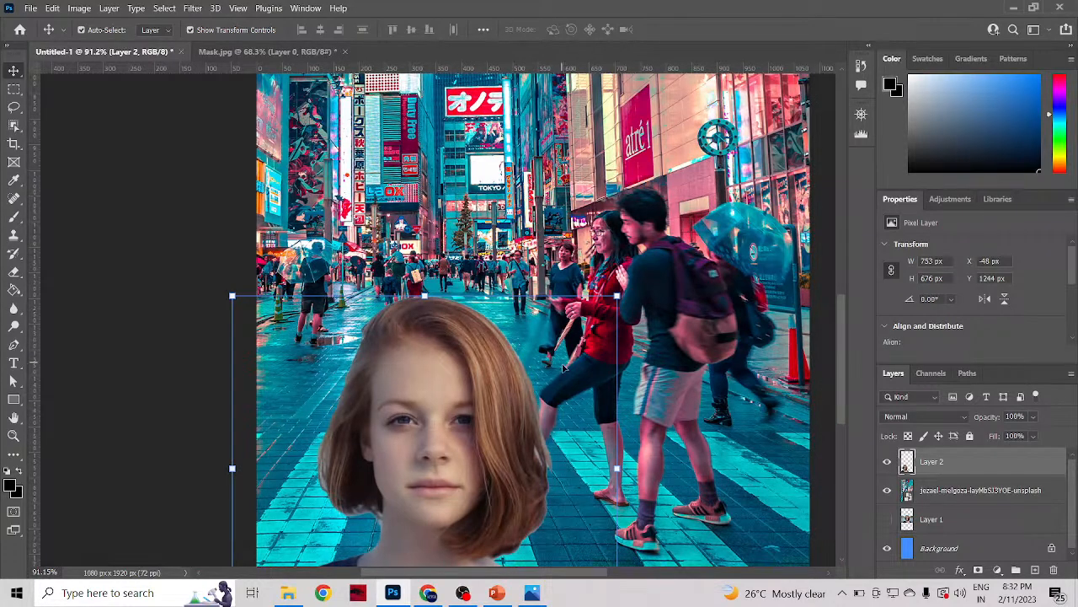
scroll(564, 367, up, 1)
scroll(334, 327, up, 1)
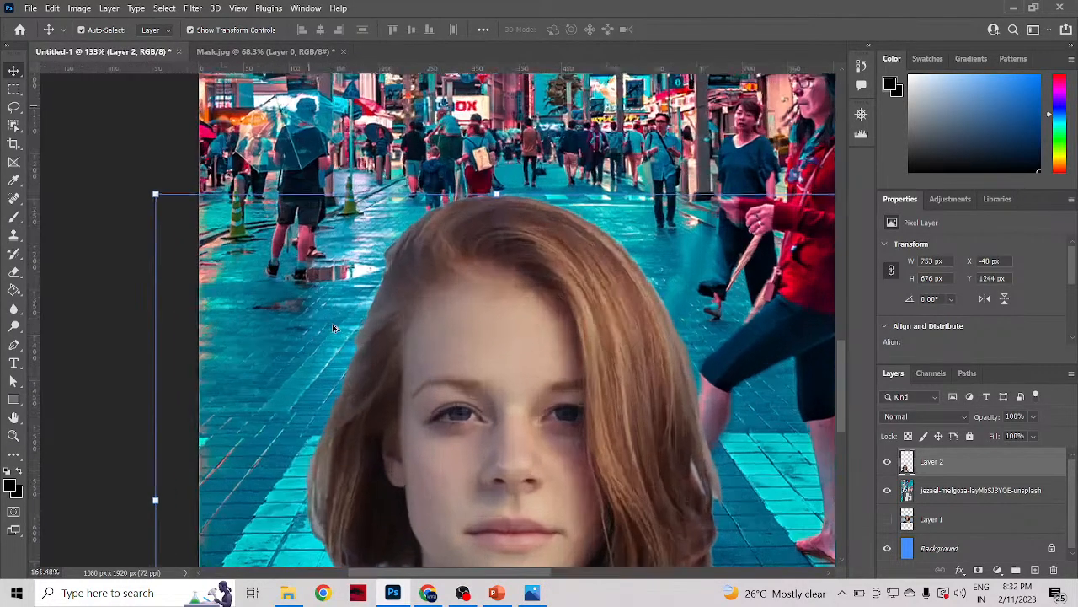
scroll(334, 326, up, 1)
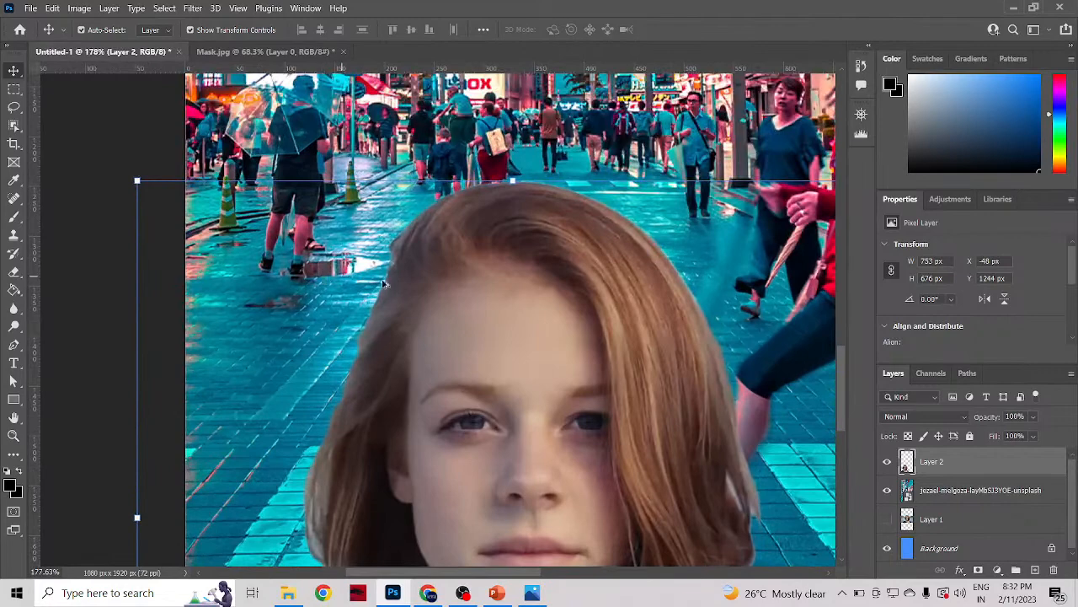
scroll(383, 284, down, 3)
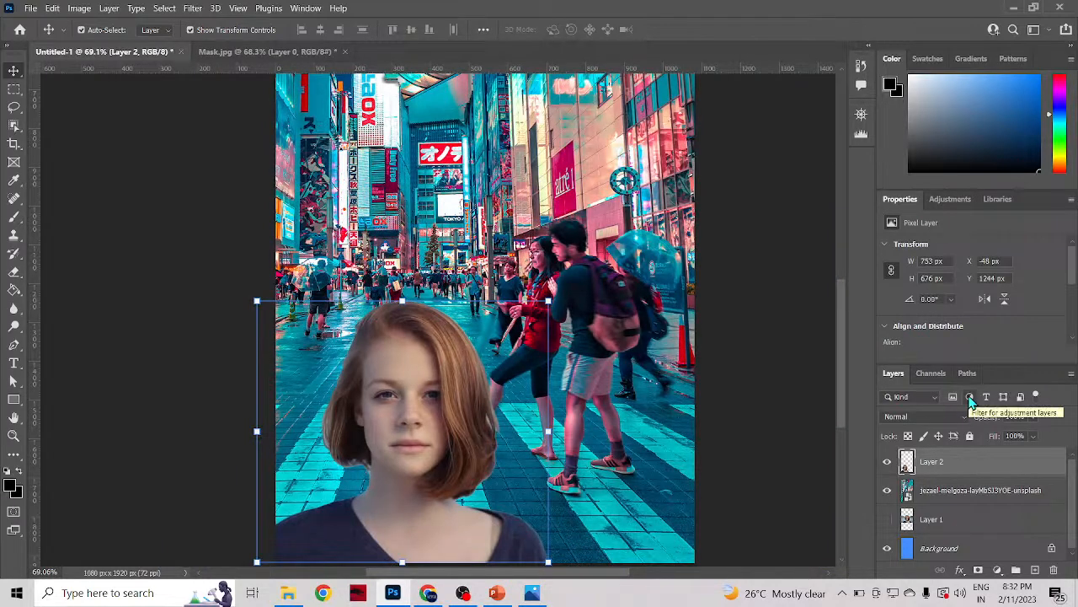
click(960, 570)
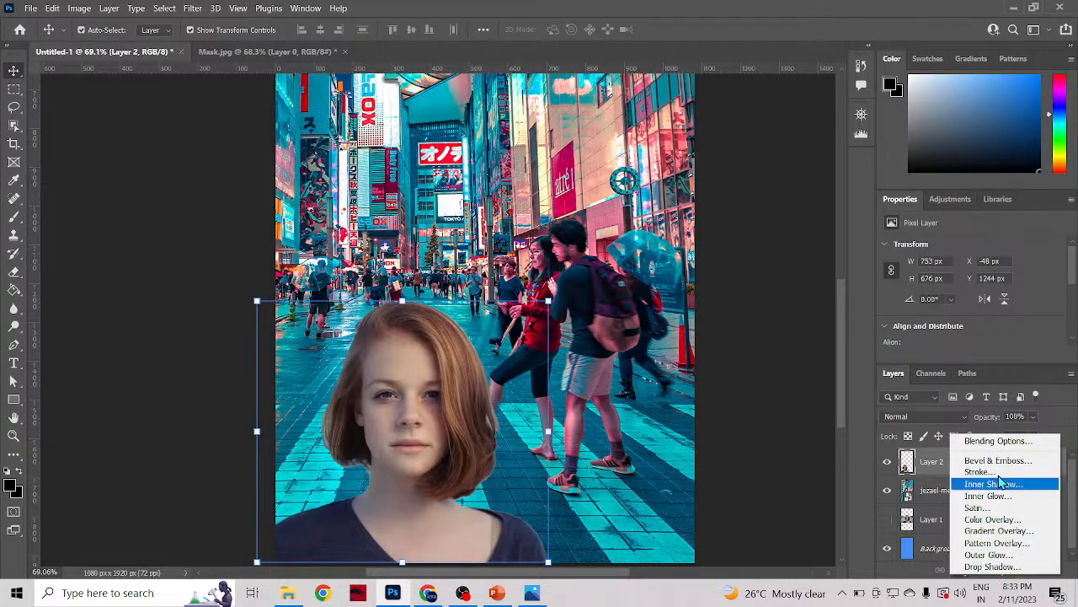
click(998, 441)
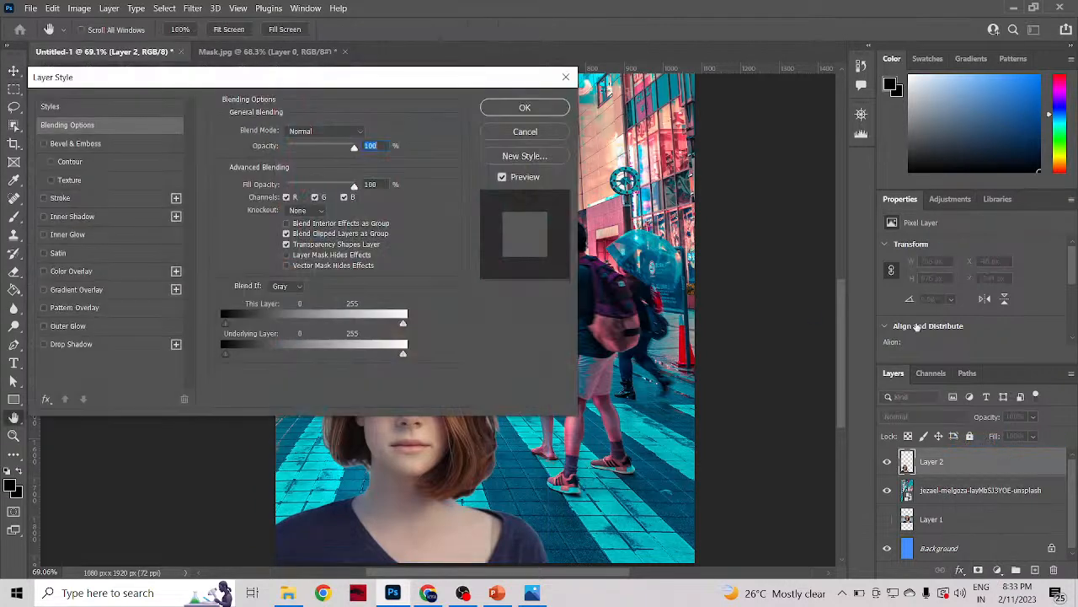
drag(377, 98, 851, 118)
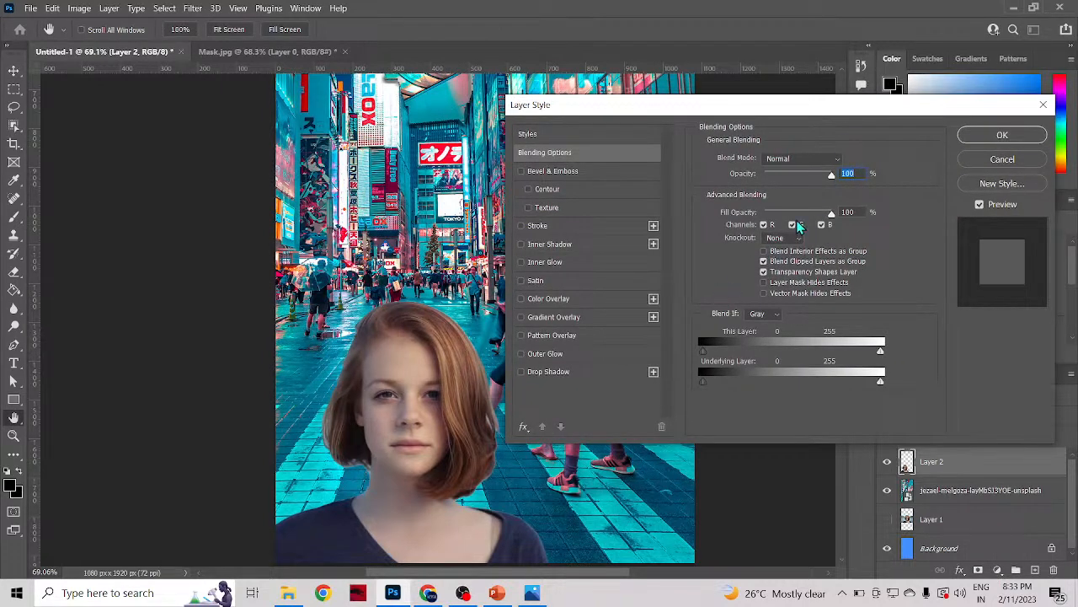
click(537, 154)
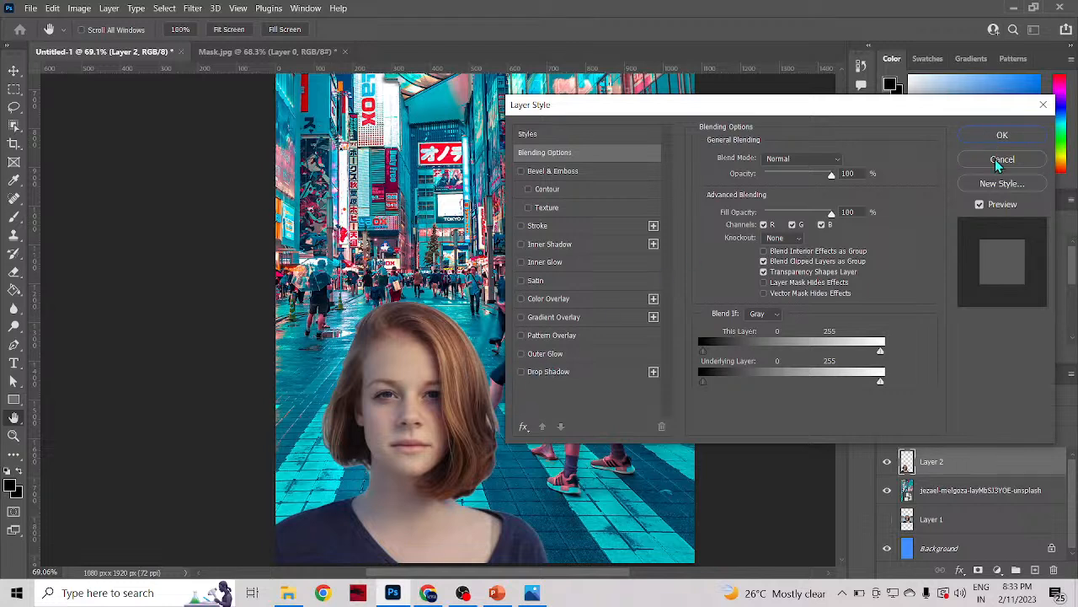
click(523, 428)
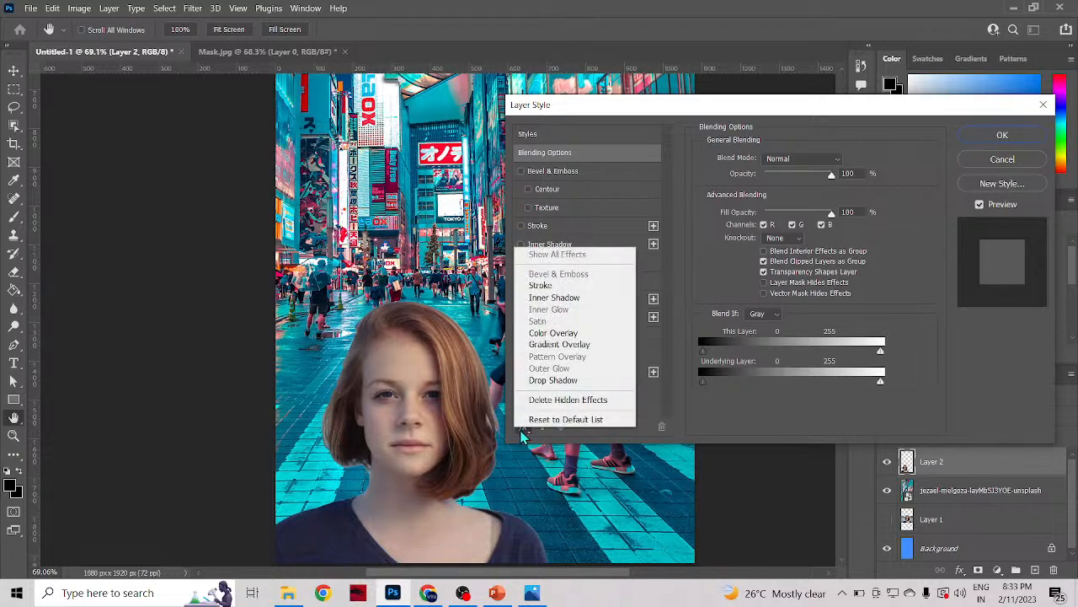
click(523, 435)
click(1001, 159)
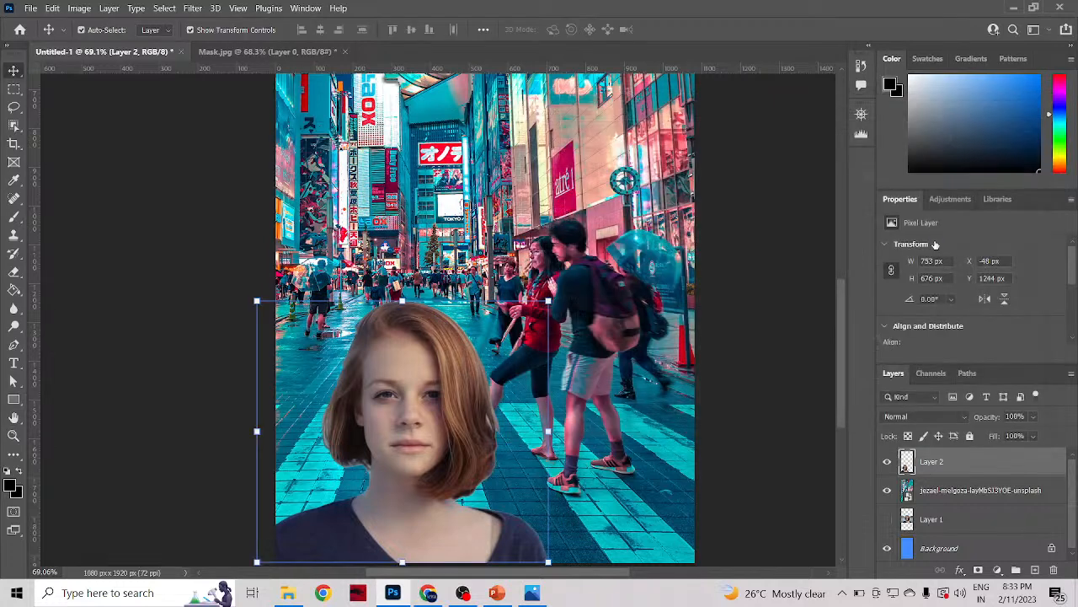
Step: Add a Color Balance adjustment above Layer 2 with midtones Cyan–Red -5 and Magenta–Green -4, and delete its layer mask
click(937, 201)
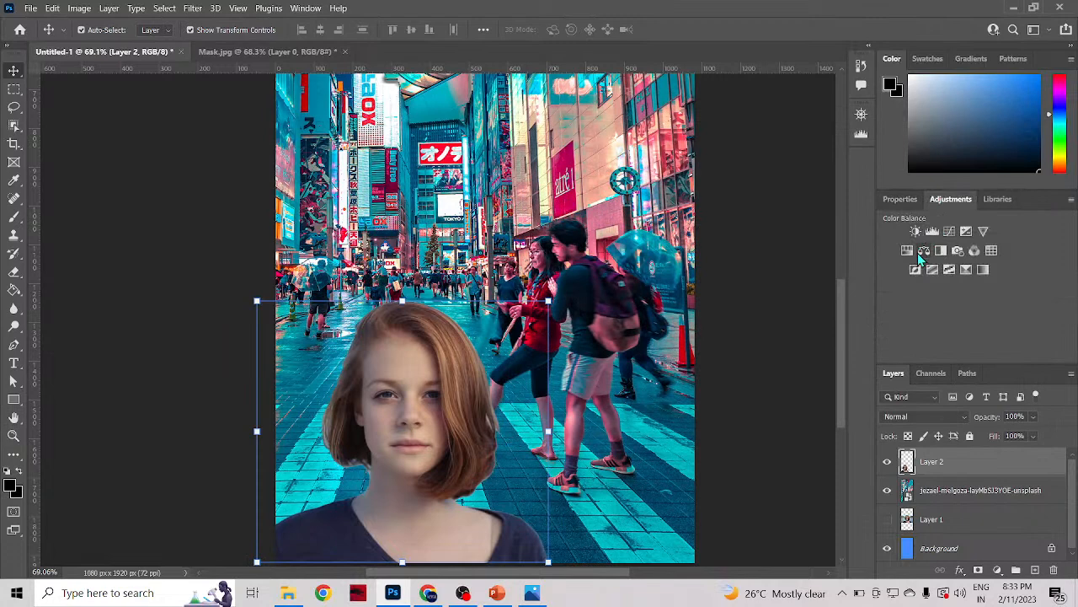
click(922, 251)
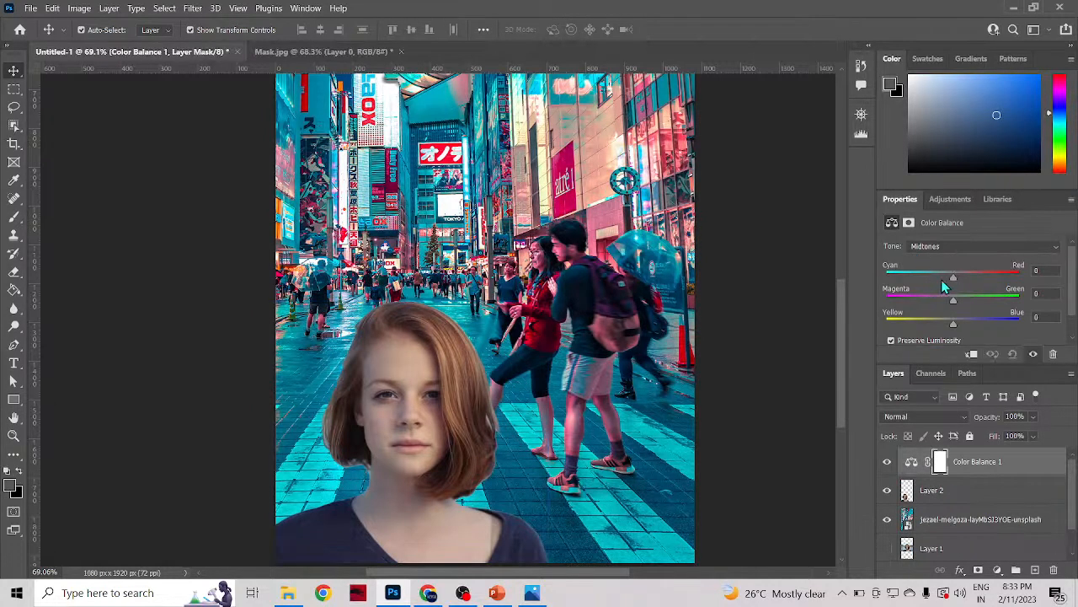
drag(953, 278, 944, 309)
click(1053, 570)
click(499, 232)
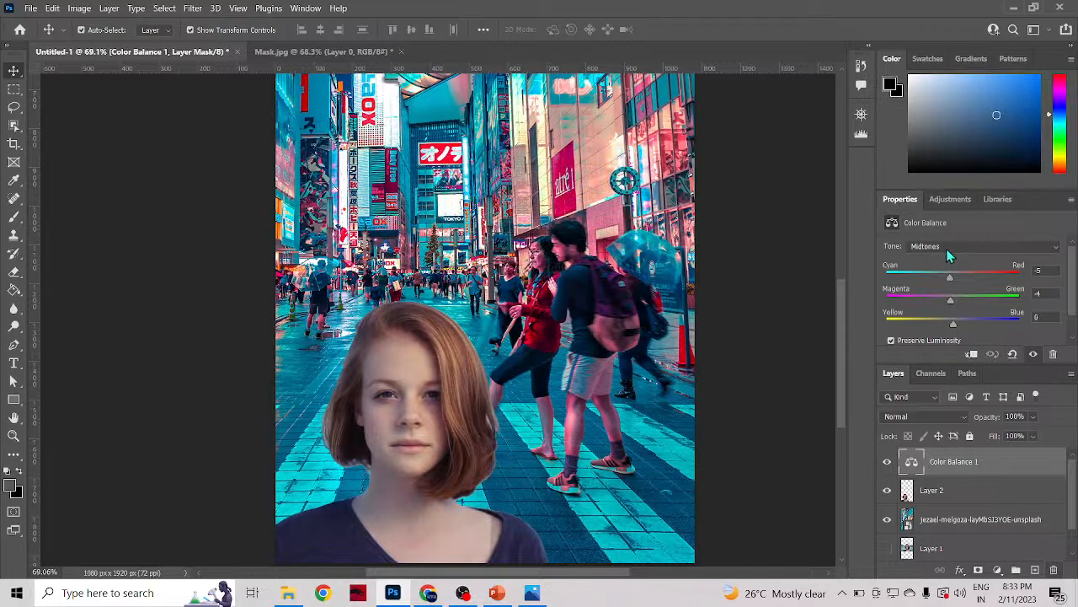
Step: Delete the Color Balance adjustment layer and add a Photo Filter adjustment above Layer 2
click(1053, 570)
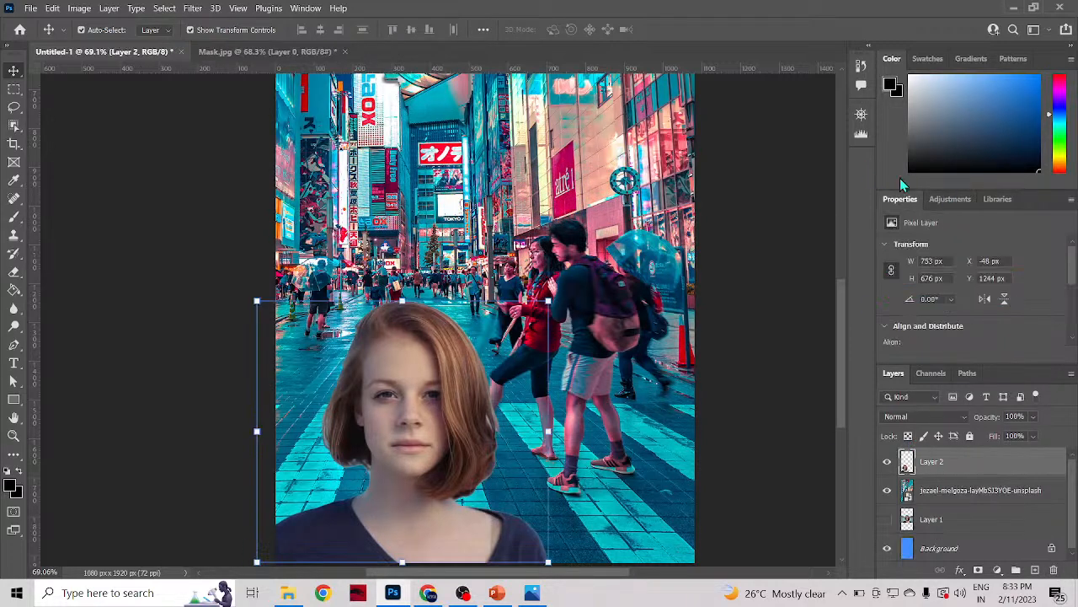
click(950, 199)
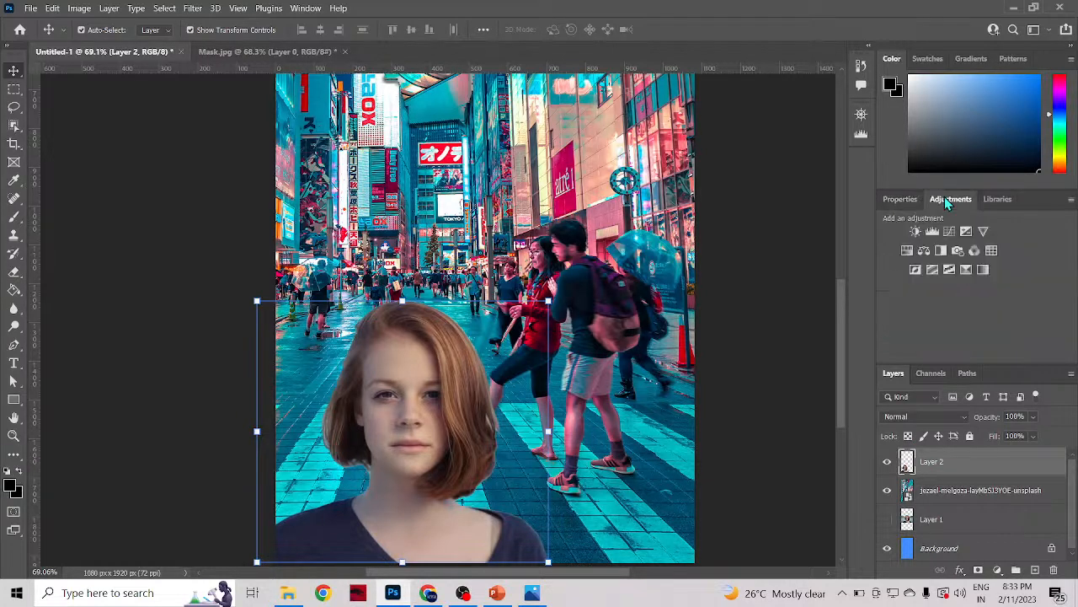
click(958, 251)
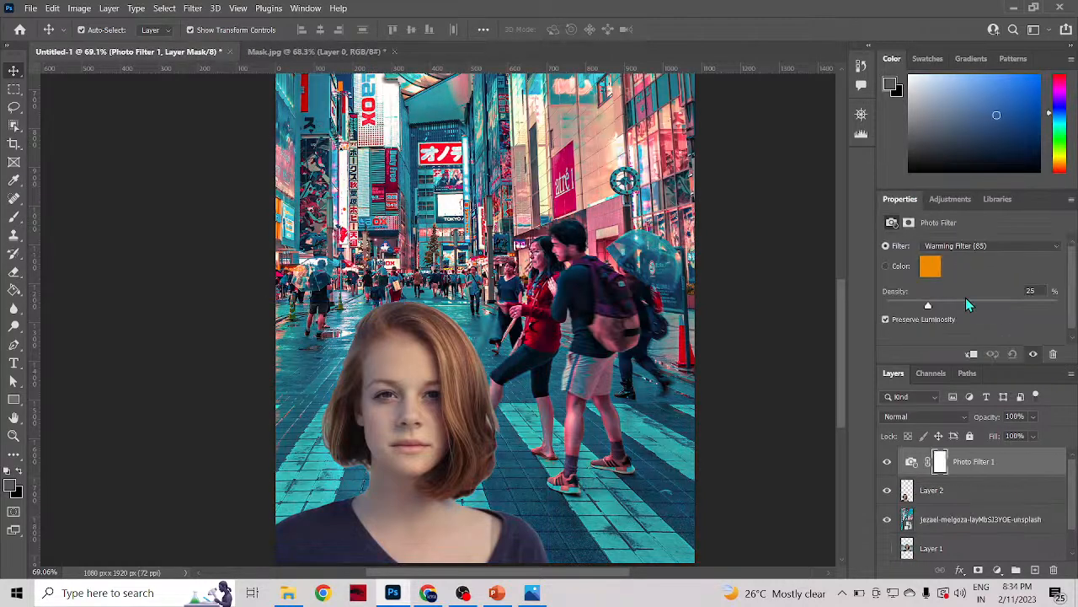
Step: Change the Photo Filter colour to bright magenta ff00f6
click(931, 266)
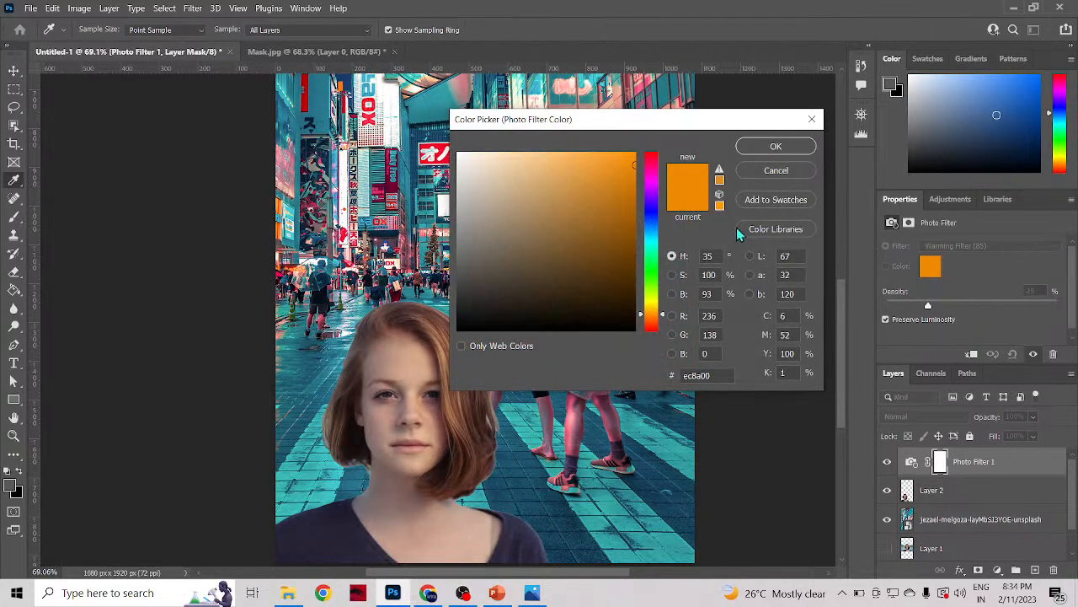
drag(706, 135, 903, 182)
click(848, 226)
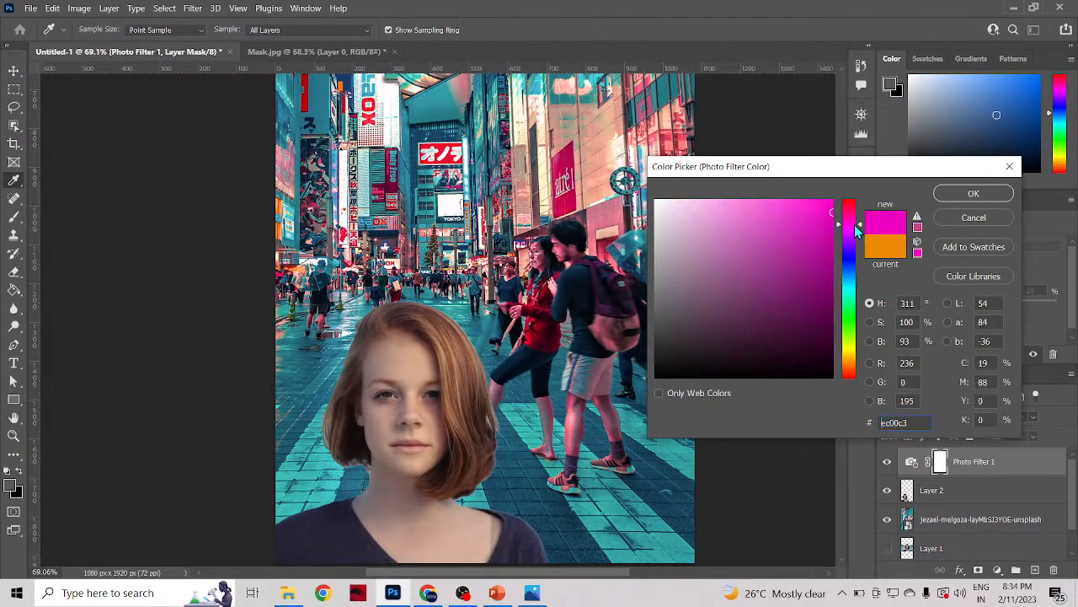
mouse_move(830, 227)
mouse_down()
mouse_move(815, 200)
mouse_move(829, 221)
mouse_move(833, 199)
mouse_up()
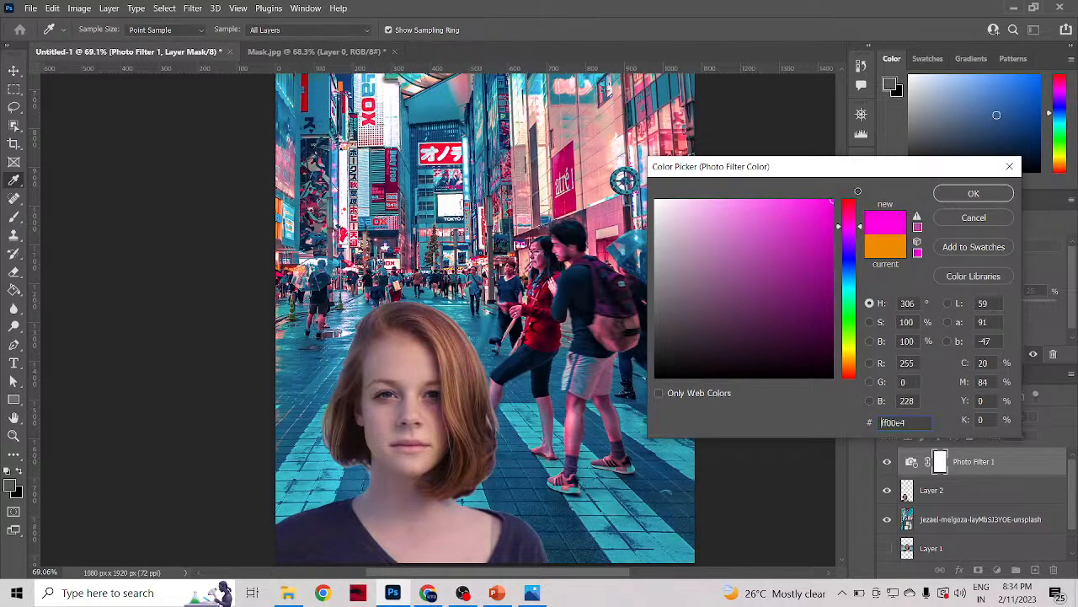
click(898, 251)
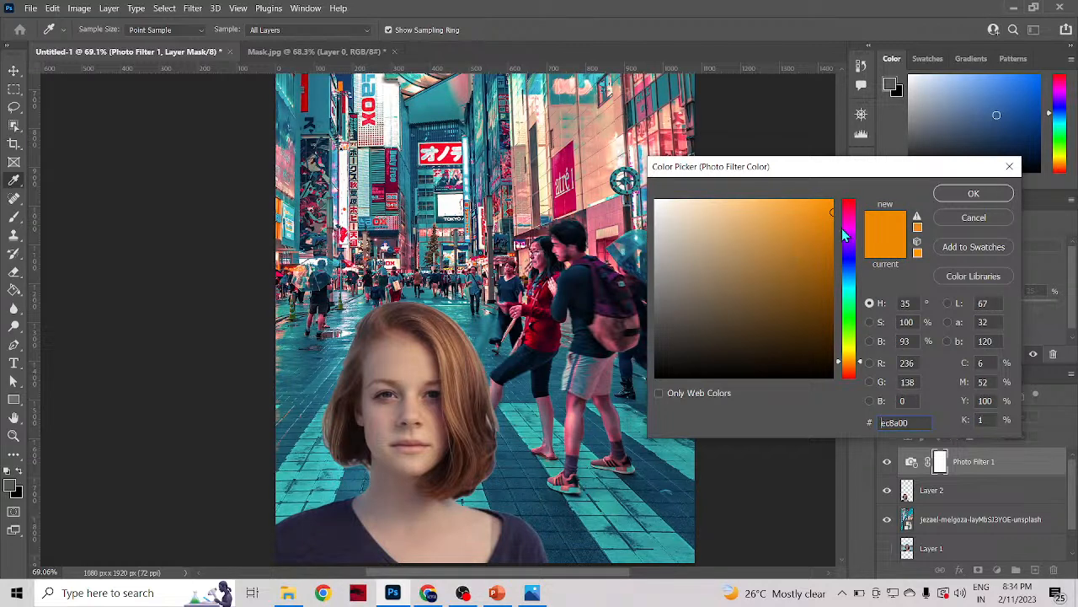
click(848, 228)
click(836, 204)
drag(836, 204, 833, 200)
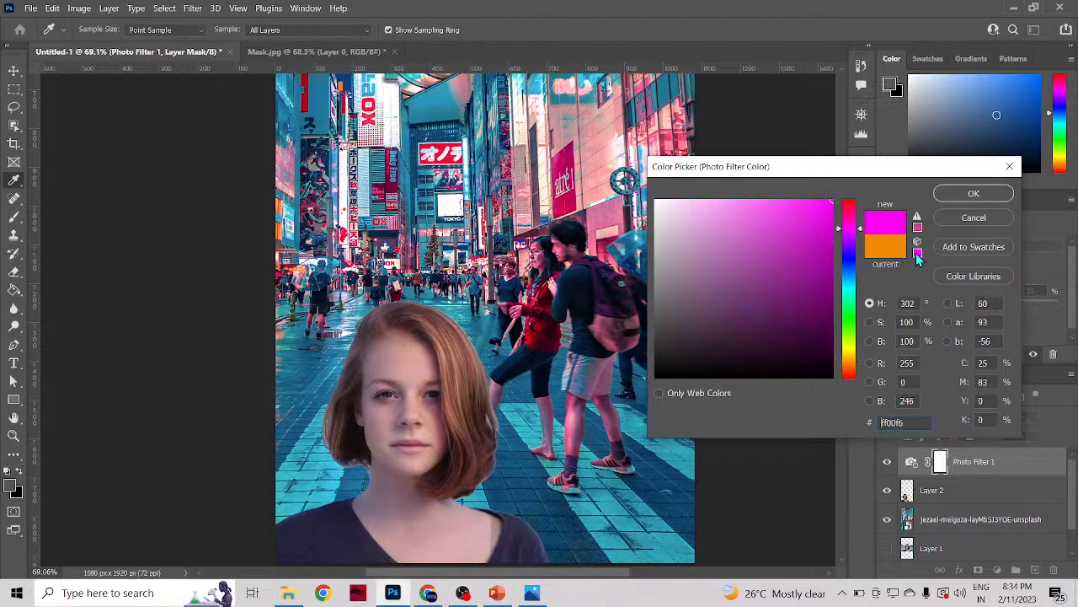
click(971, 197)
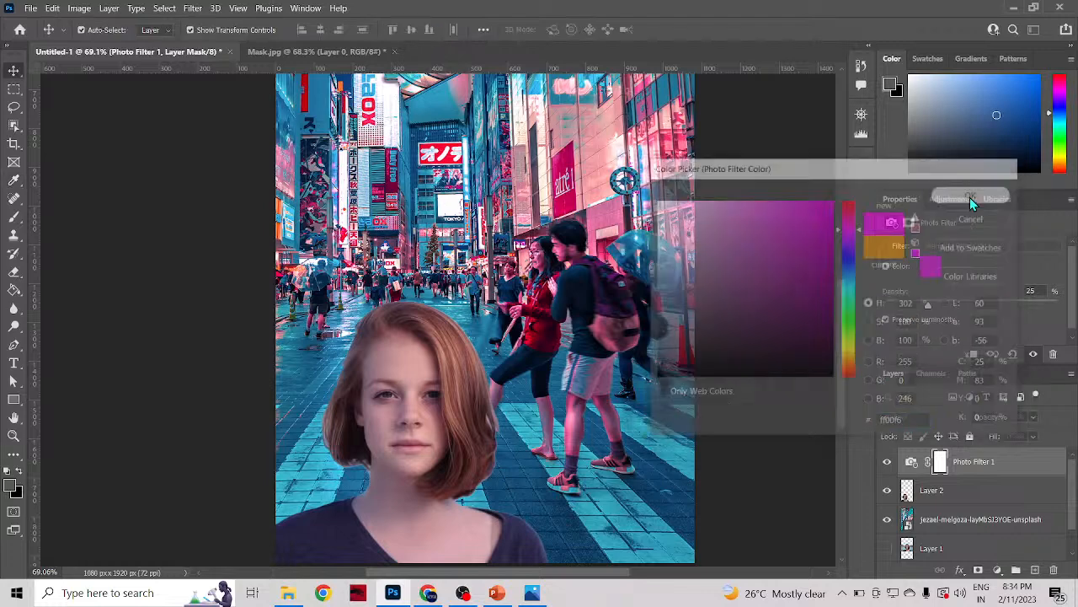
Step: Try shrinking the woman on Layer 2 to about 29% and placing her among the distant pedestrians
scroll(583, 454, down, 2)
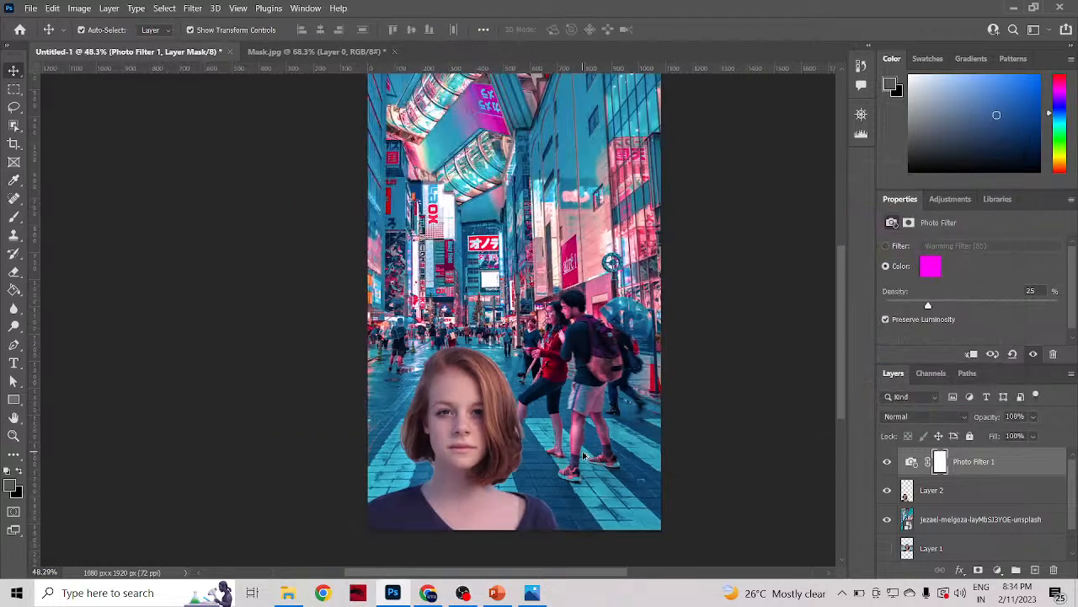
scroll(584, 455, down, 1)
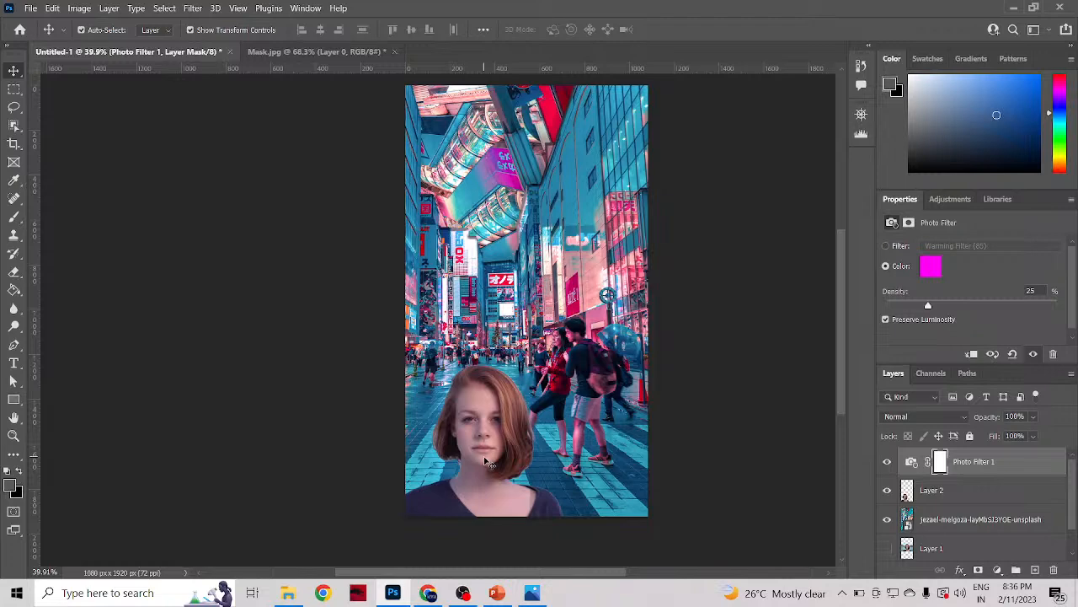
scroll(561, 438, up, 3)
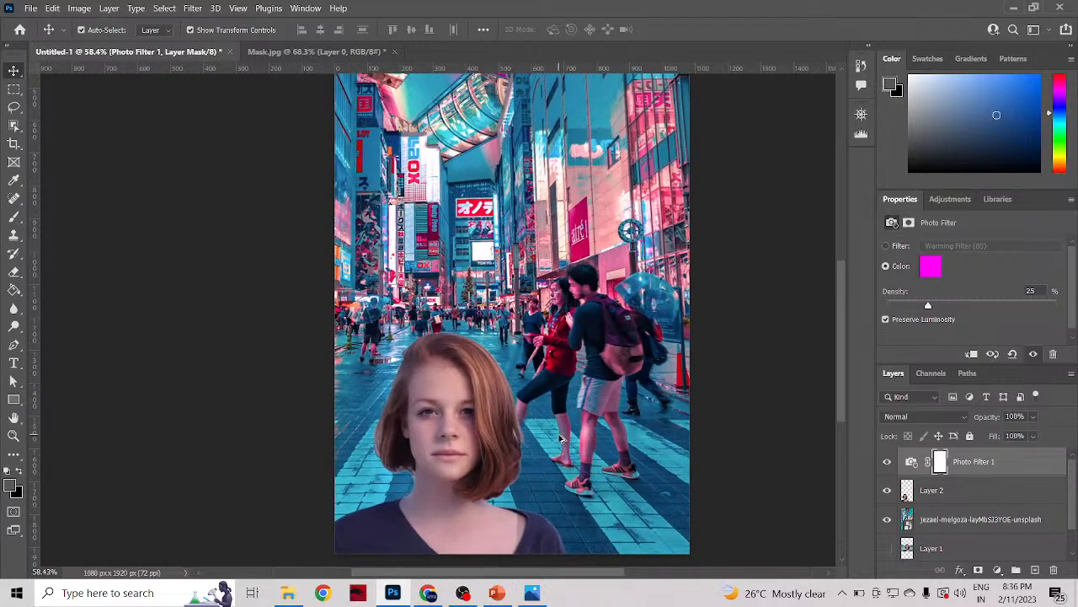
scroll(561, 438, up, 1)
scroll(564, 455, down, 1)
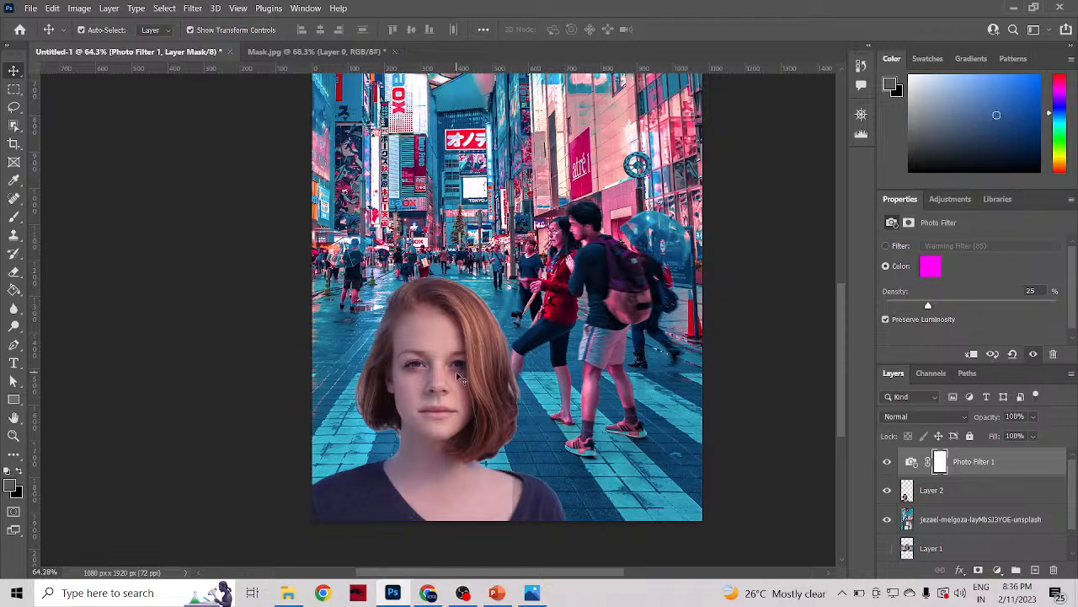
drag(451, 393, 429, 324)
drag(546, 207, 339, 368)
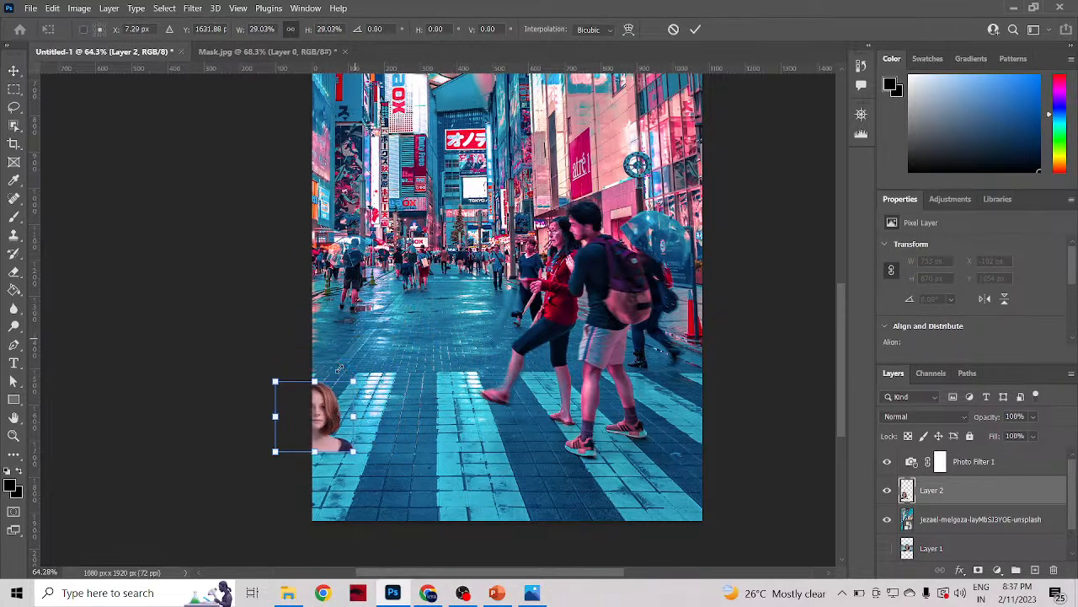
drag(321, 430, 430, 276)
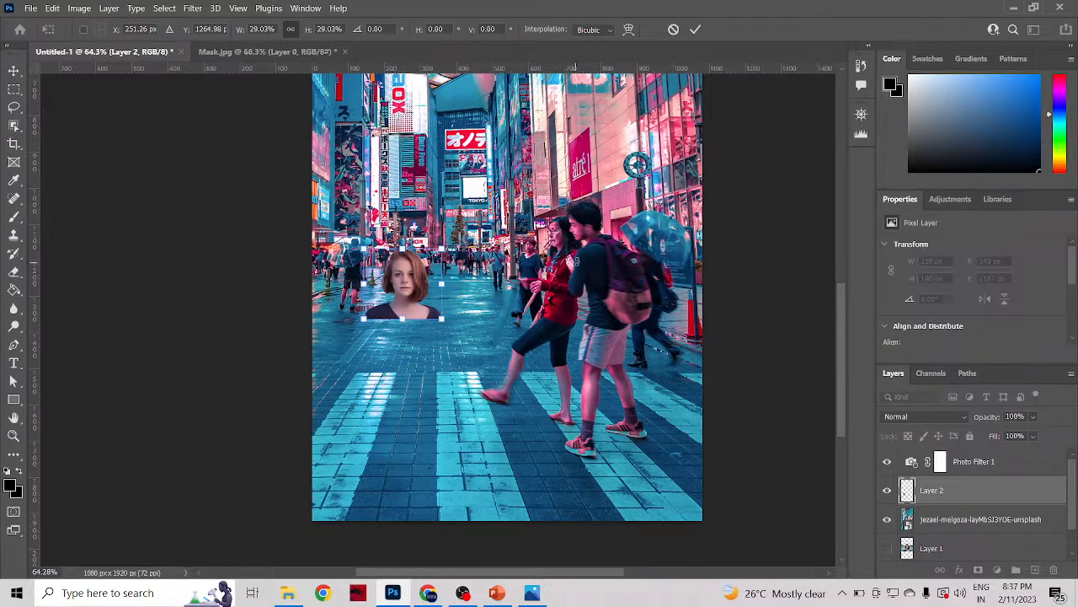
Step: Enlarge the woman to about 139.5%, place her in the canvas's lower left corner, and apply the transform
drag(405, 320, 442, 529)
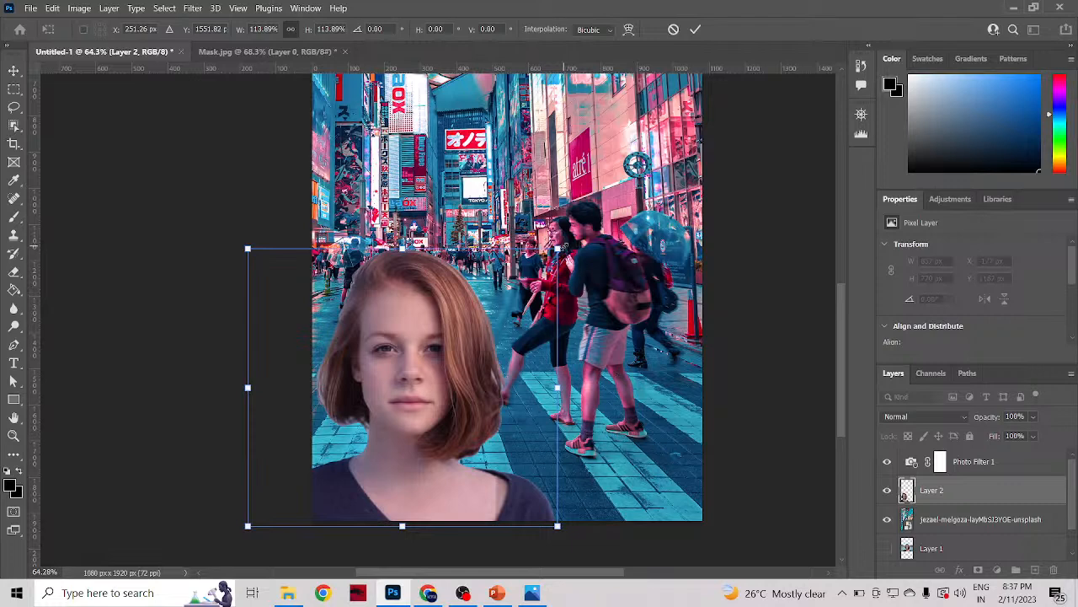
drag(557, 250, 670, 236)
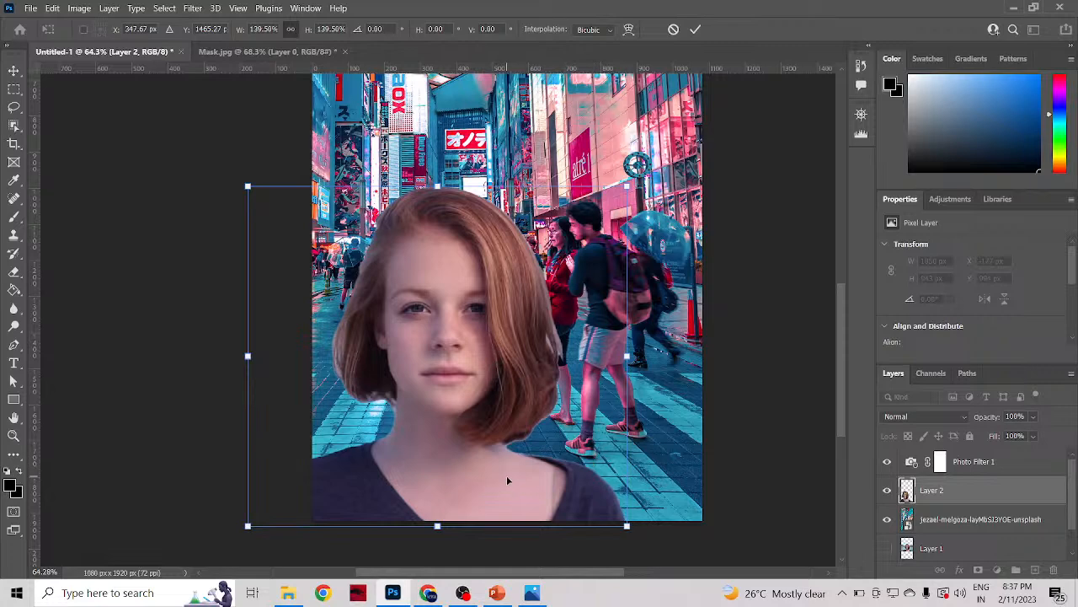
drag(508, 480, 452, 470)
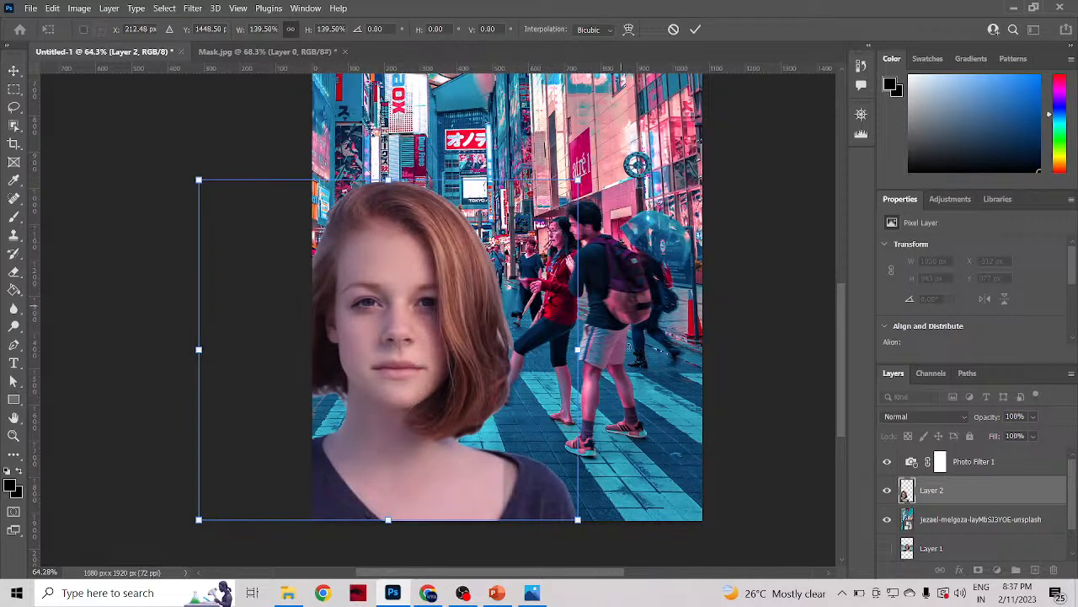
scroll(632, 371, down, 3)
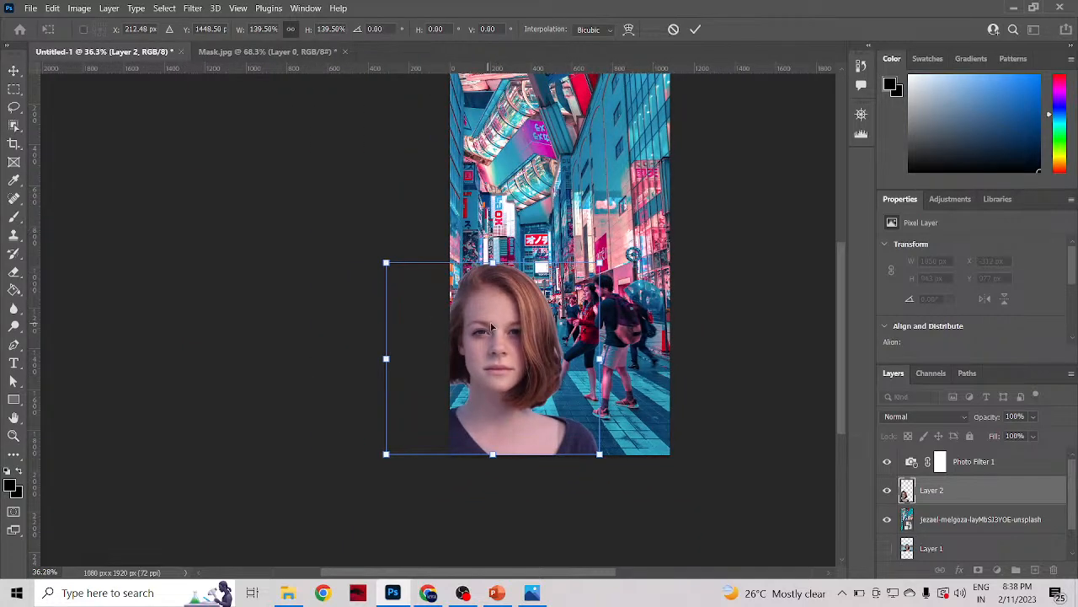
click(695, 29)
Step: Scale the Tokyo street background down to about 31% and align it with the canvas's bottom edge
click(633, 316)
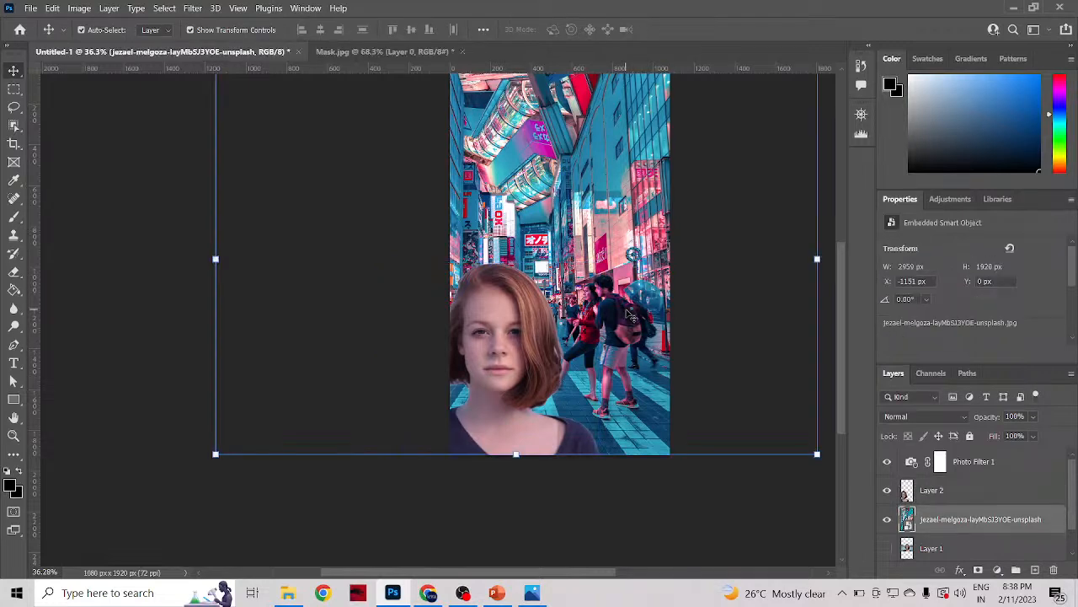
drag(817, 454, 678, 432)
drag(546, 307, 617, 375)
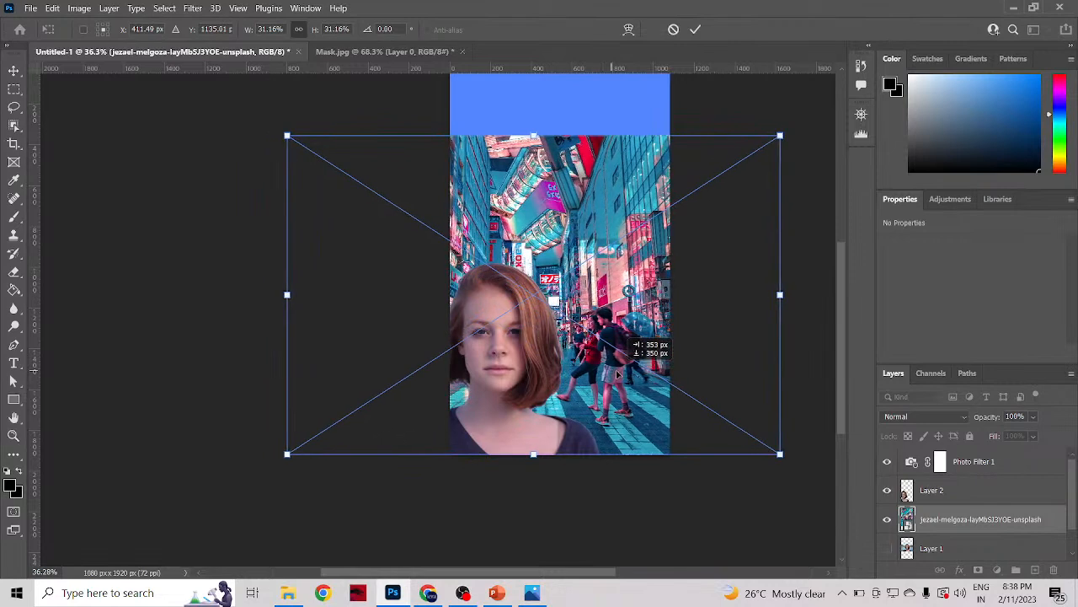
scroll(615, 376, up, 4)
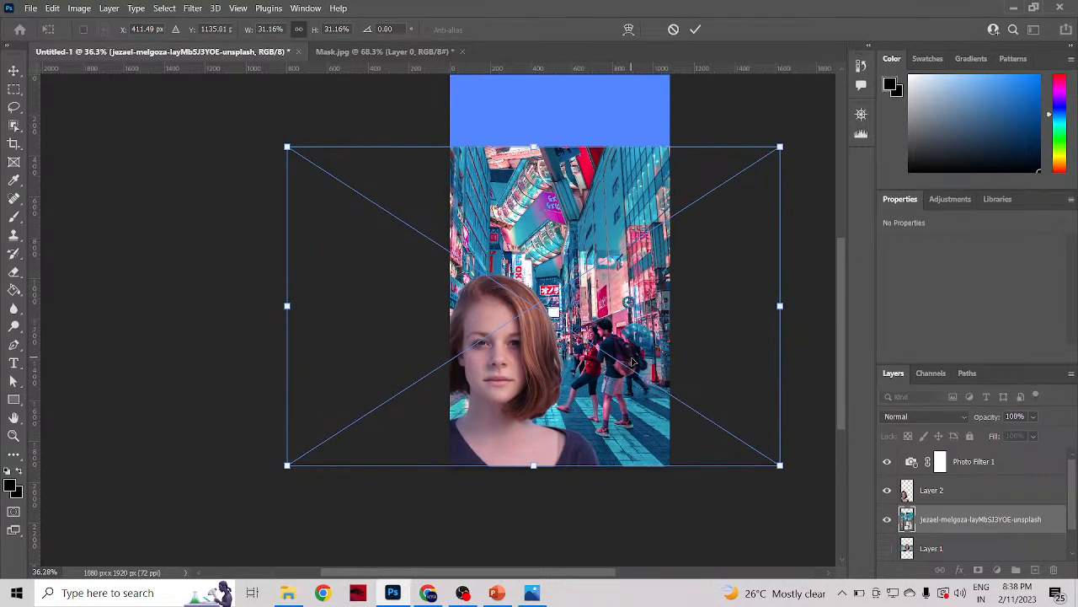
Step: Try enlarging the street background to about 38% to fill the canvas height, and undo the change
drag(534, 225, 560, 153)
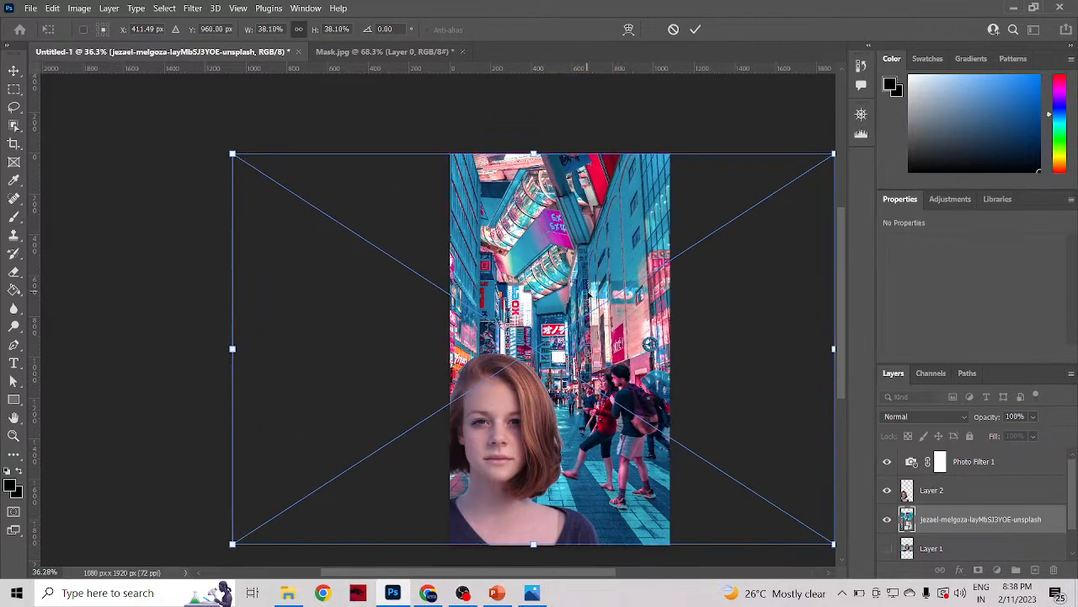
mouse_move(590, 307)
mouse_down()
mouse_move(592, 257)
mouse_move(579, 271)
mouse_move(587, 317)
mouse_move(588, 302)
mouse_up()
key(ctrl+z)
key(ctrl+z)
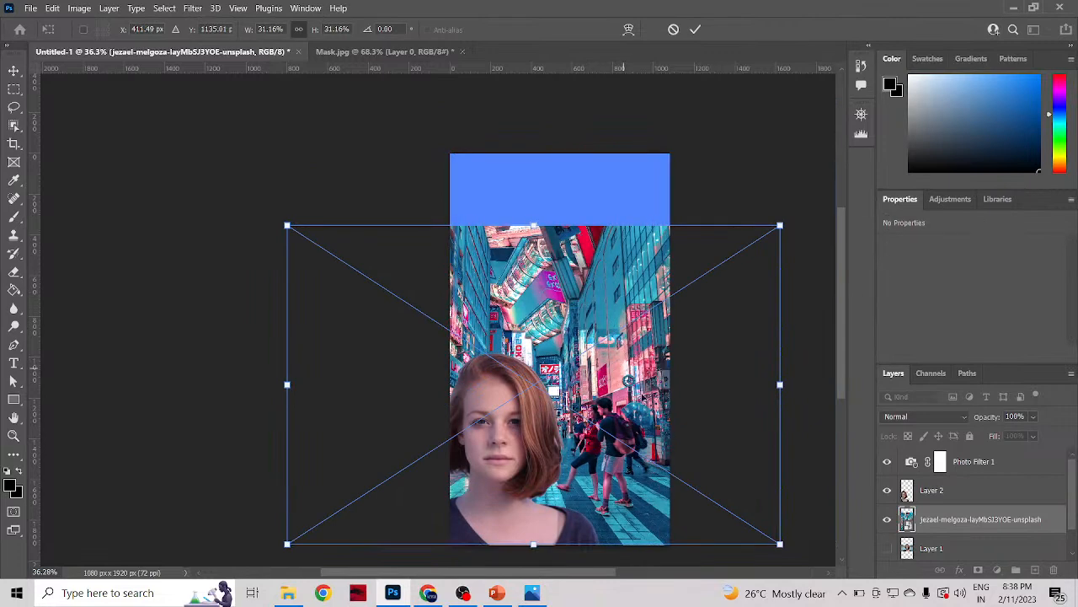
Step: Nudge the street background slightly left, apply the transform, and deselect the layer
mouse_move(644, 410)
mouse_down()
mouse_move(641, 394)
mouse_move(650, 414)
mouse_move(641, 412)
mouse_up()
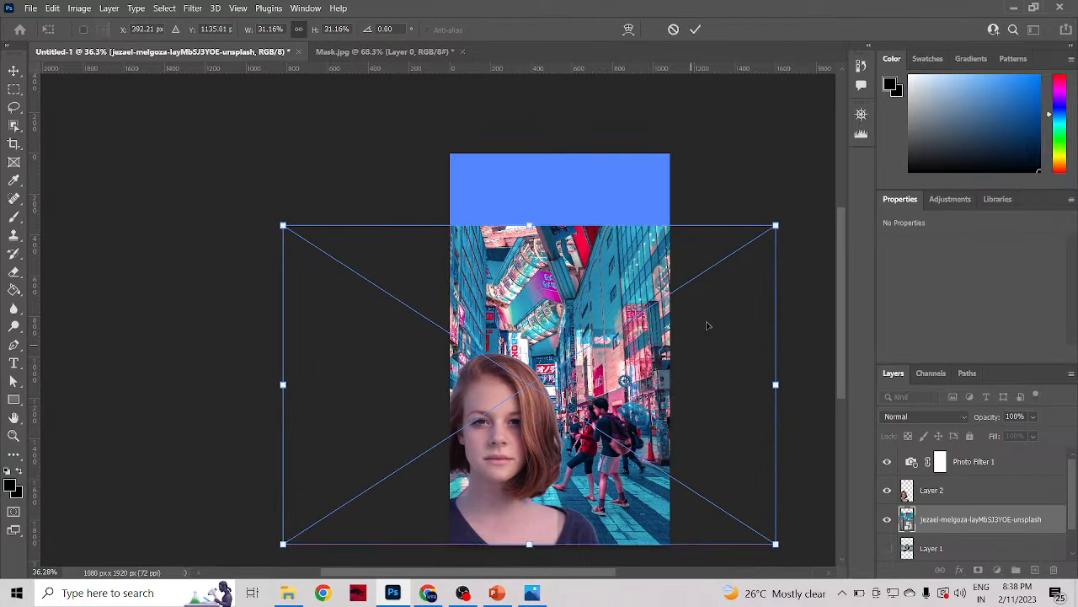
click(695, 30)
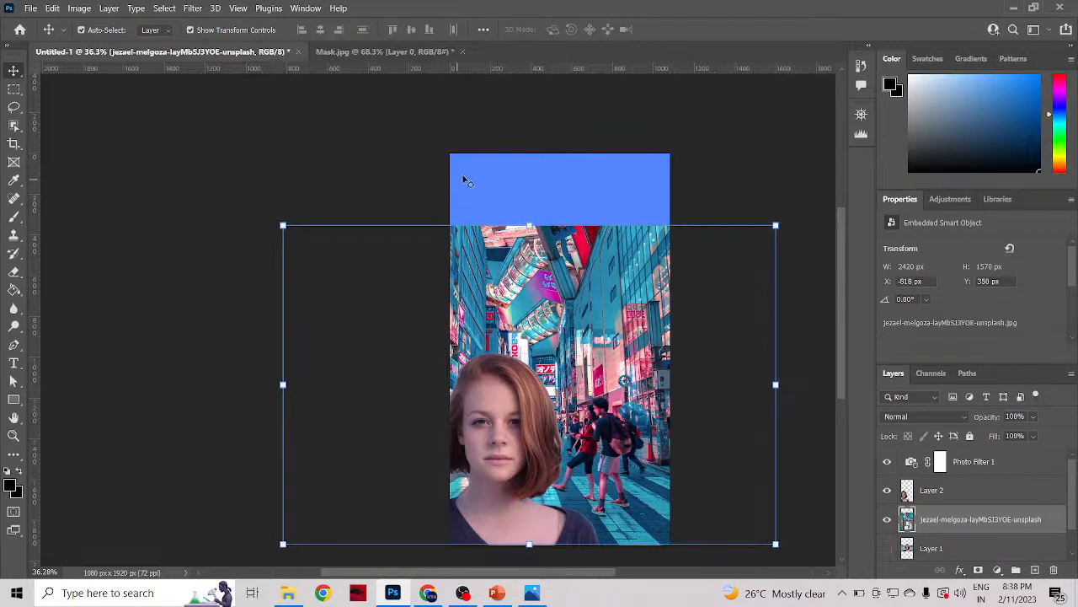
scroll(474, 192, down, 1)
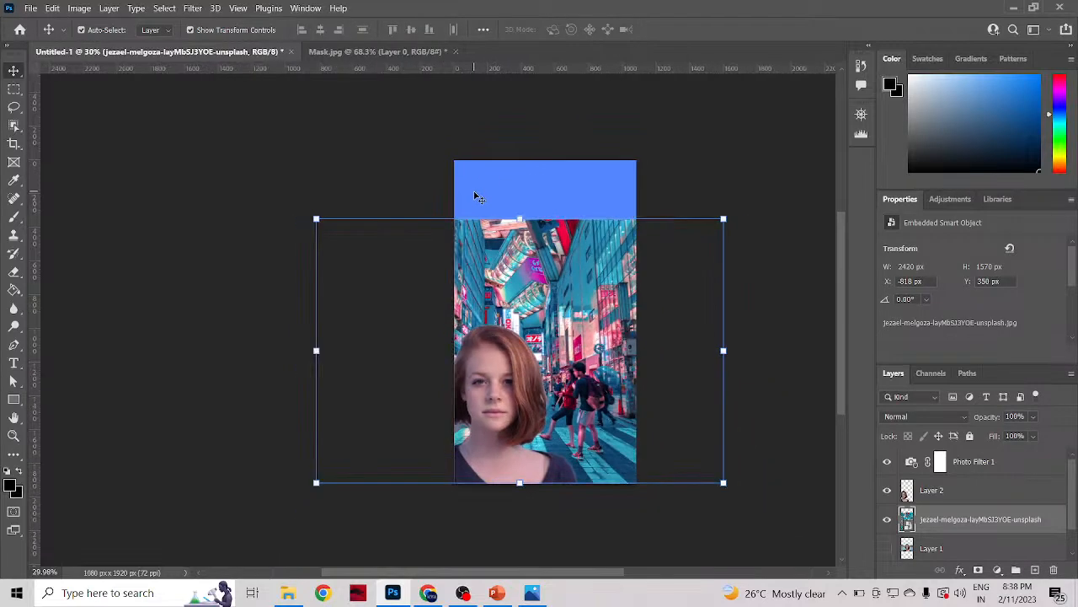
scroll(473, 192, up, 1)
scroll(474, 236, down, 1)
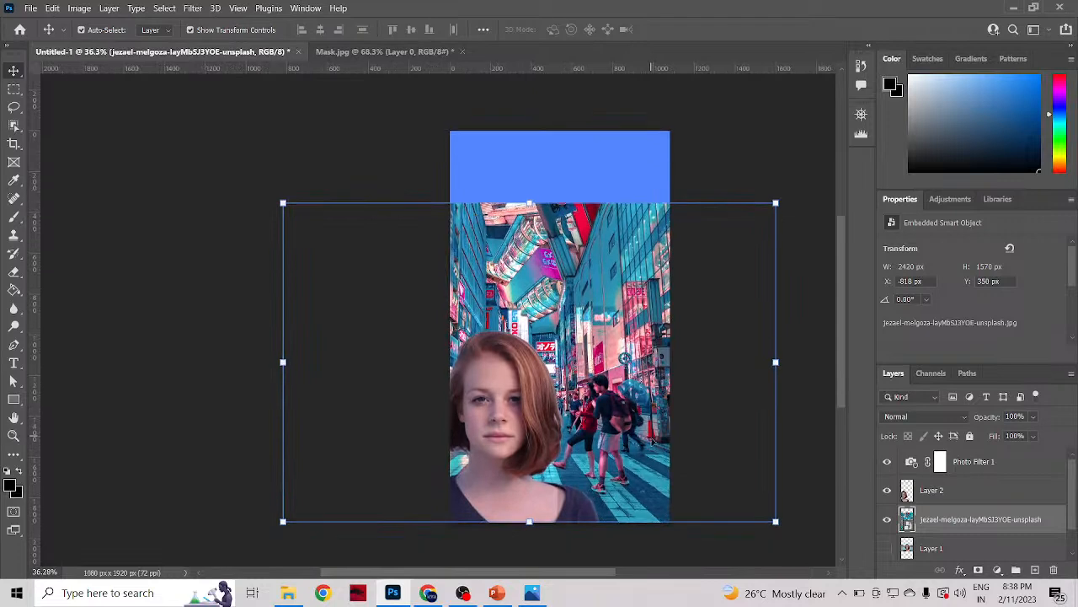
scroll(628, 518, down, 2)
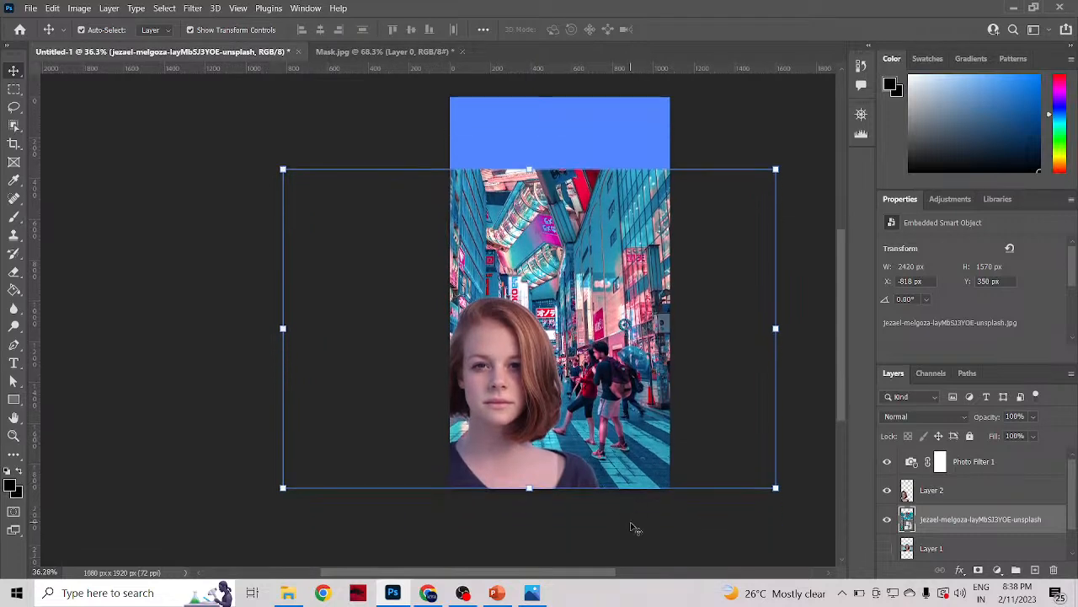
click(700, 521)
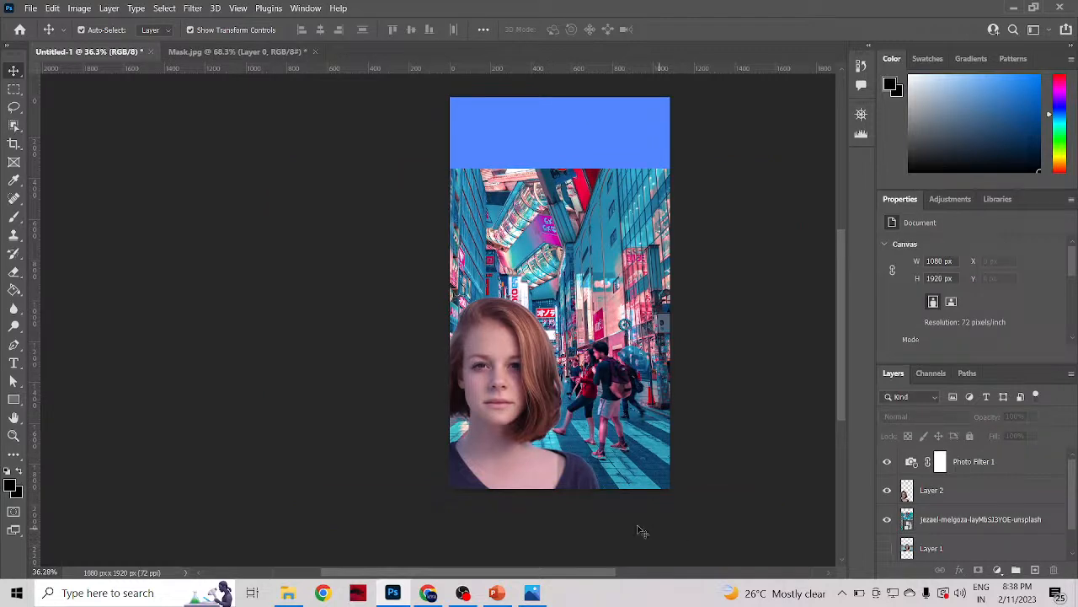
Step: Shift the woman slightly right, scale her down to about 91%, and apply the transform
mouse_move(516, 450)
mouse_down()
mouse_move(511, 463)
mouse_move(535, 470)
mouse_move(520, 465)
mouse_up()
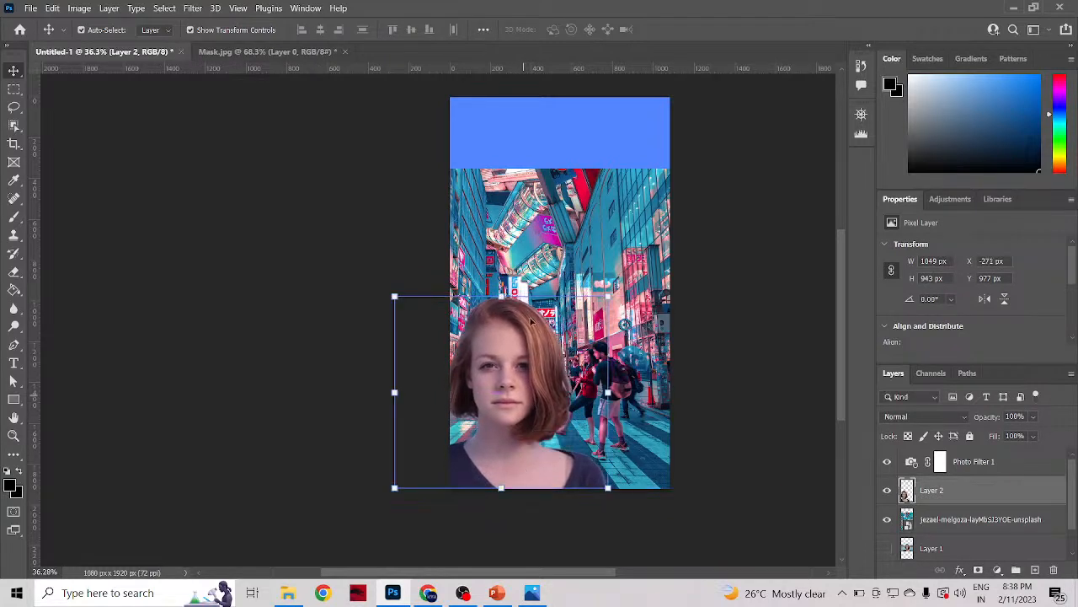
click(755, 432)
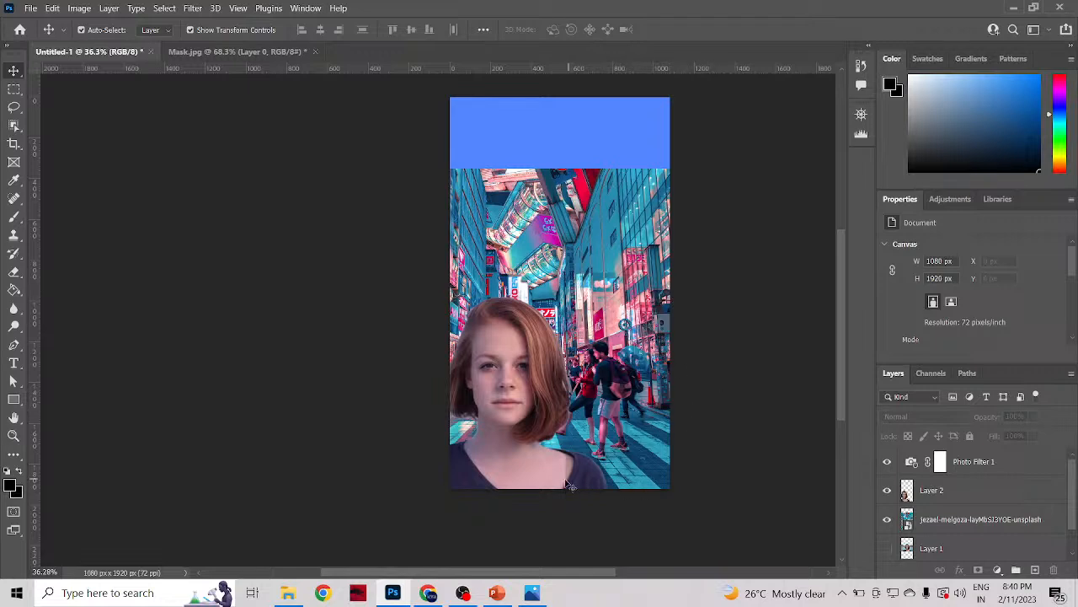
click(541, 466)
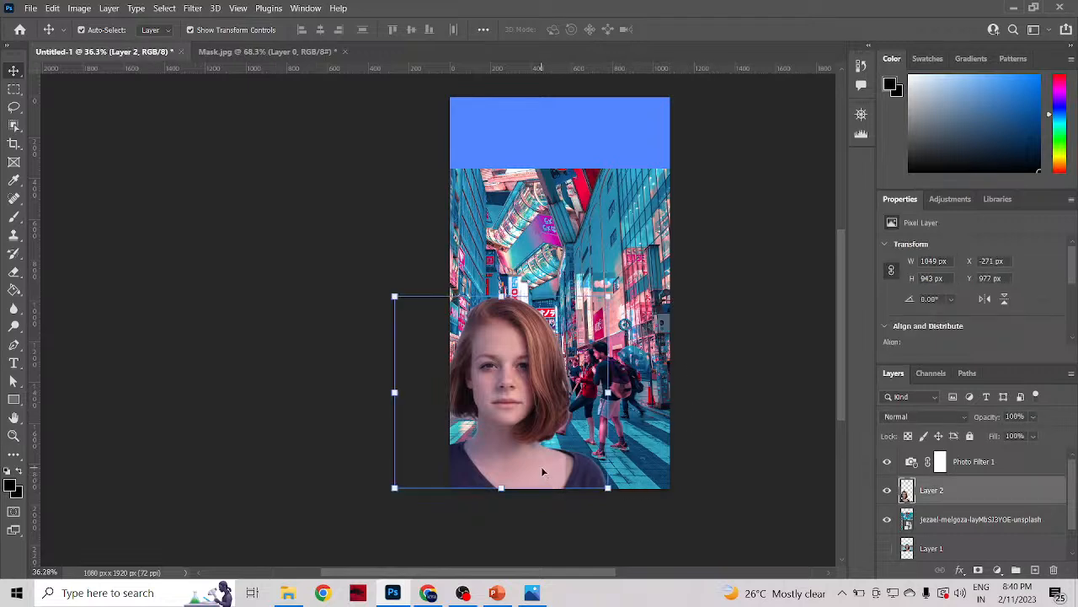
drag(608, 297, 597, 318)
drag(511, 411, 517, 413)
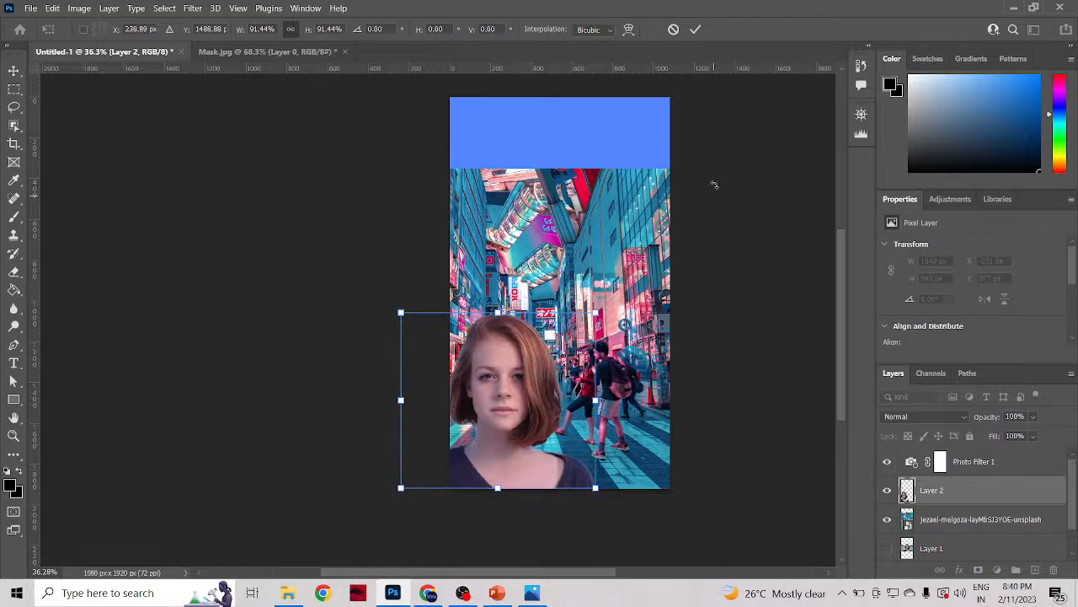
click(695, 31)
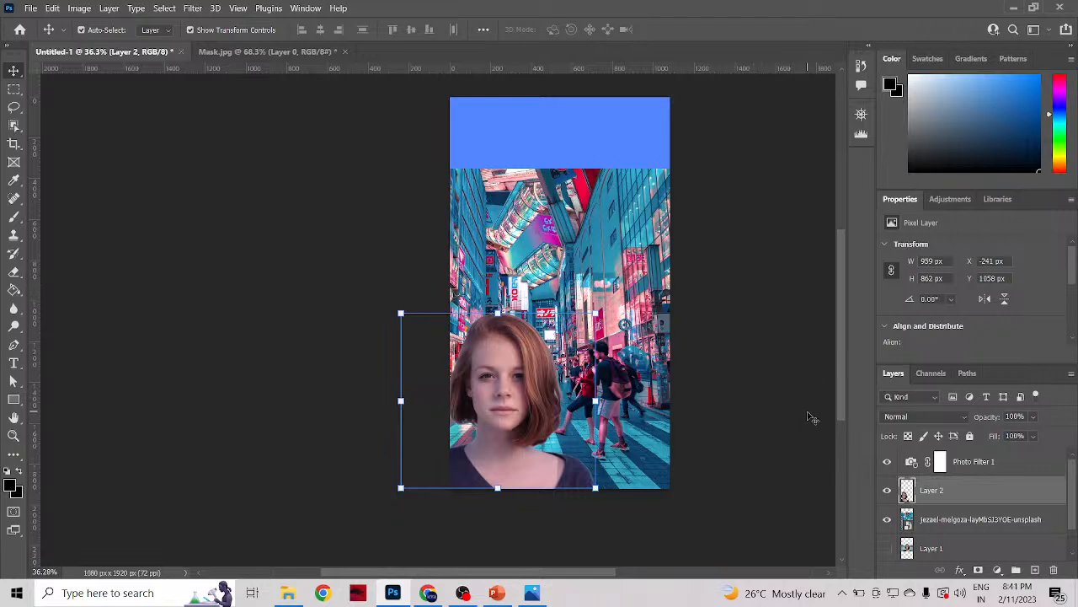
Step: Try scaling the Tokyo street background down to about 25% with its bottom edge kept on the canvas's bottom edge
click(769, 431)
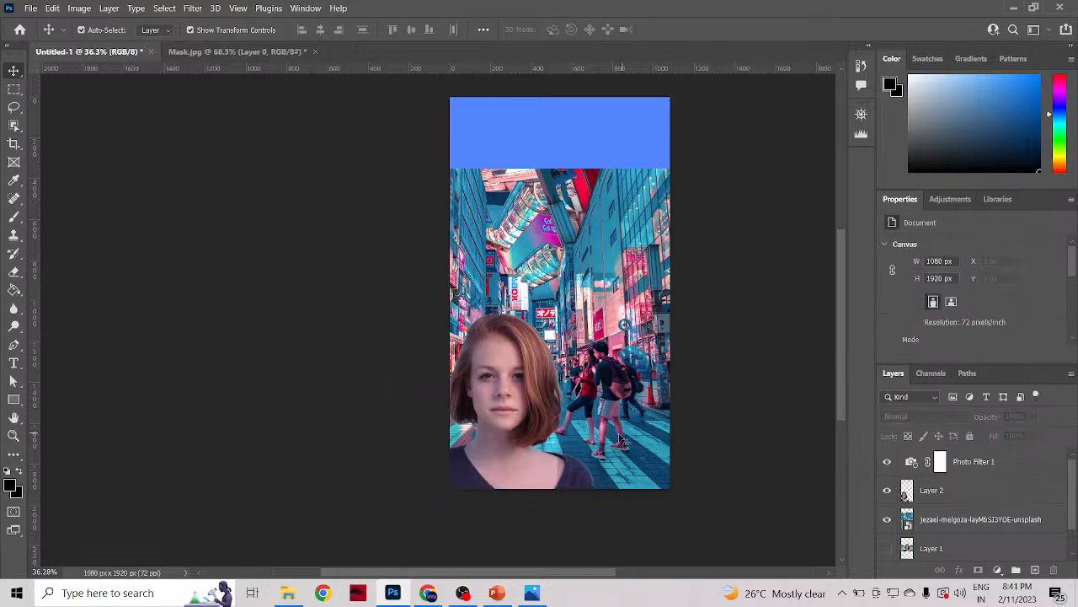
scroll(643, 431, down, 2)
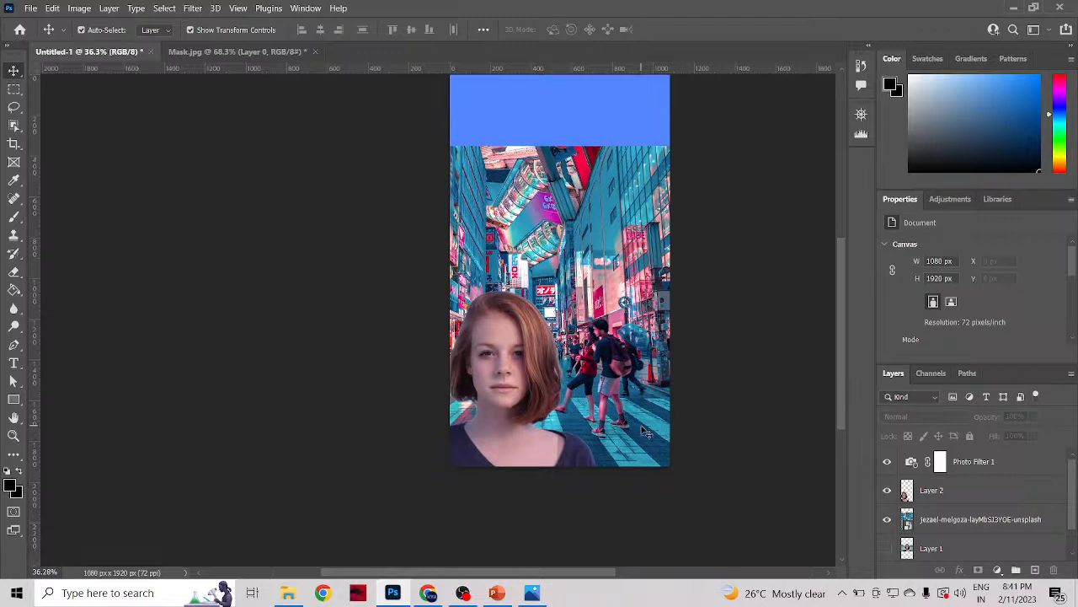
click(610, 402)
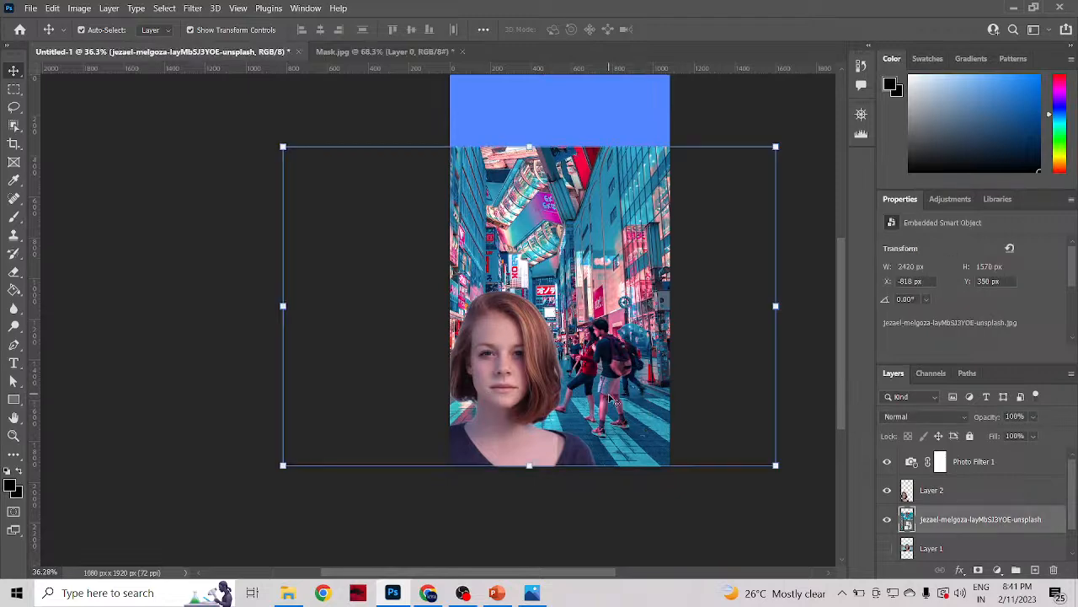
drag(534, 471, 529, 404)
drag(658, 343, 670, 398)
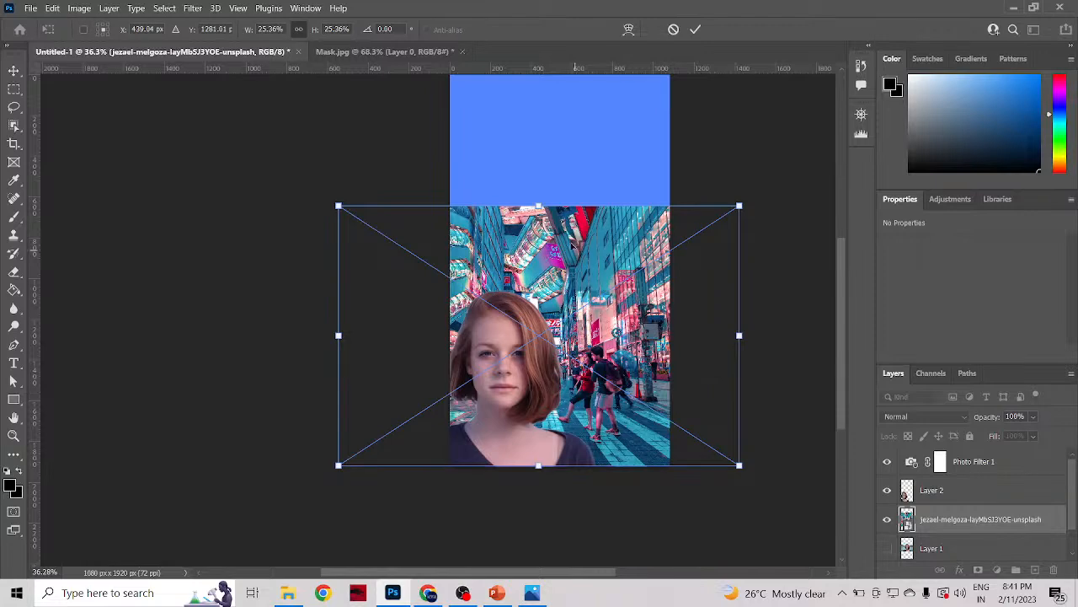
Step: Try enlarging the street background to about 41% so it covers the full canvas height
drag(543, 205, 604, 67)
scroll(594, 291, down, 2)
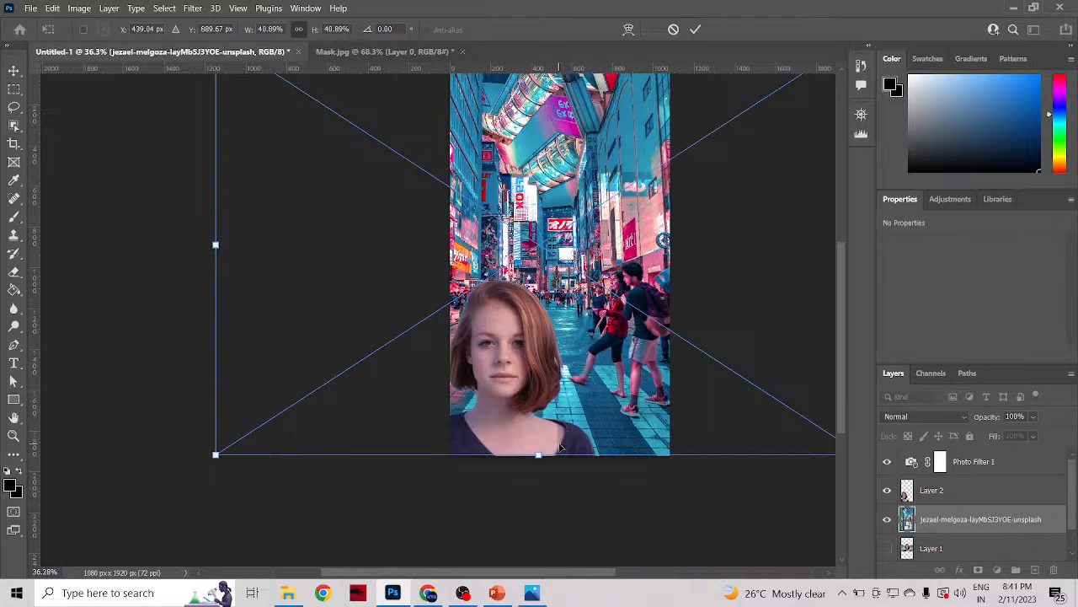
scroll(770, 356, up, 2)
scroll(770, 357, down, 2)
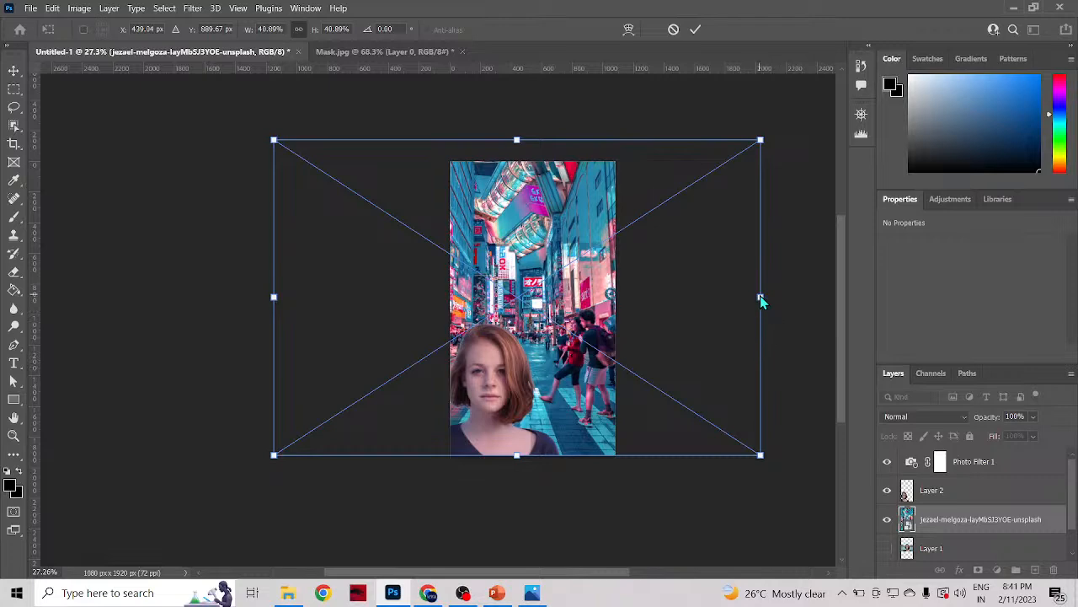
Step: Scale the street background to about 29%, align it with the canvas's bottom edge, and apply the transform
drag(760, 296, 617, 315)
drag(546, 301, 612, 347)
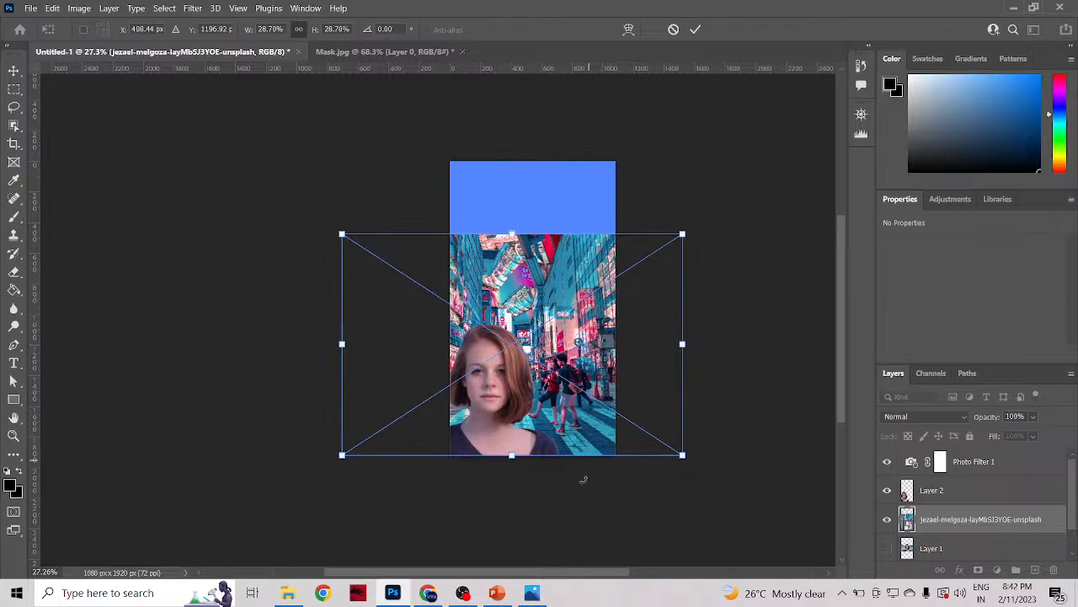
click(695, 29)
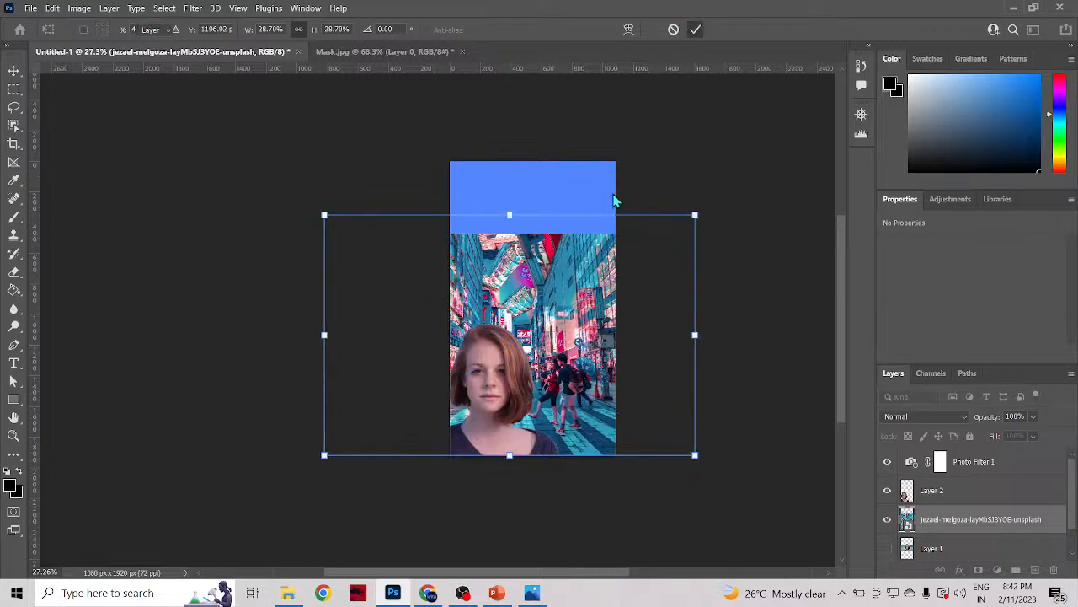
Step: Shift the street background right to about X -510 px, keeping its bottom edge on the canvas's bottom edge
scroll(511, 456, up, 5)
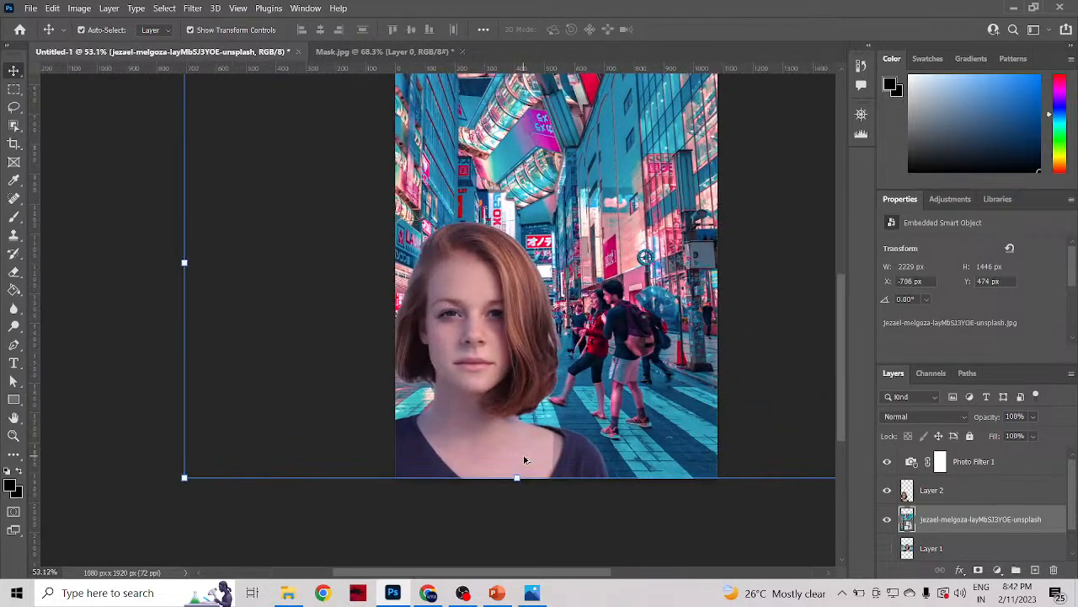
scroll(587, 442, down, 2)
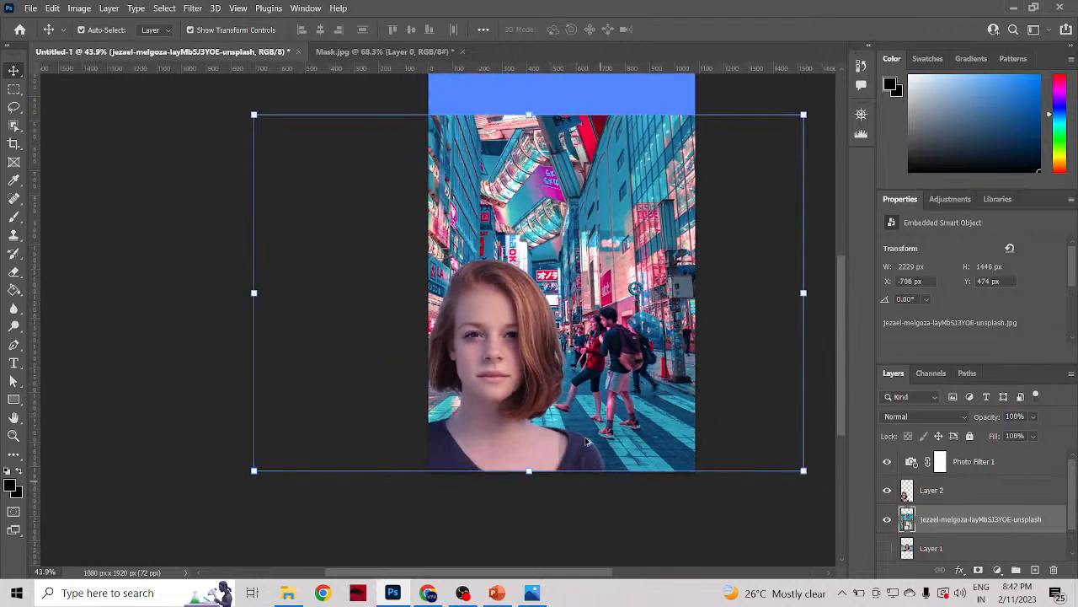
drag(643, 350, 681, 357)
Step: Scale the woman down to about 97% and reposition her at the canvas's bottom edge, at about X -106 px
click(509, 393)
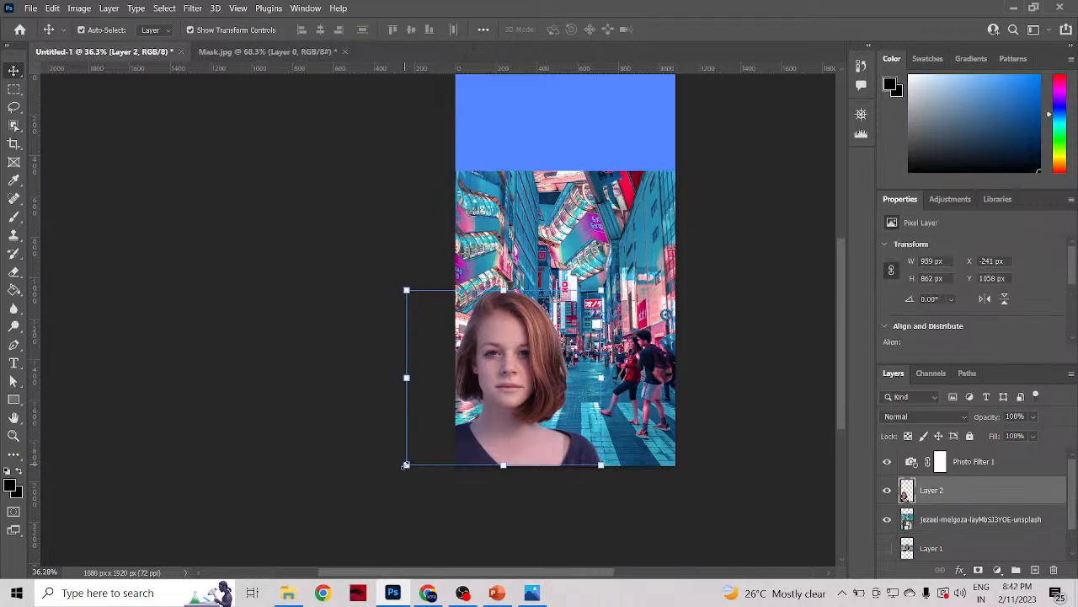
mouse_move(406, 464)
mouse_down()
mouse_move(421, 457)
mouse_move(413, 464)
mouse_up()
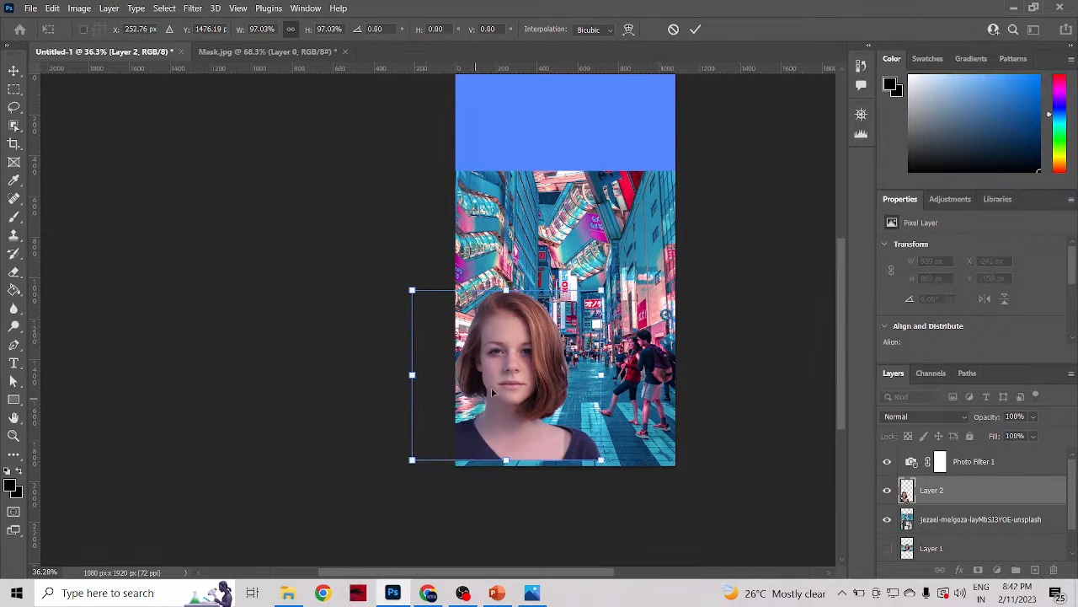
mouse_move(494, 391)
mouse_down()
mouse_move(497, 403)
mouse_move(504, 396)
mouse_up()
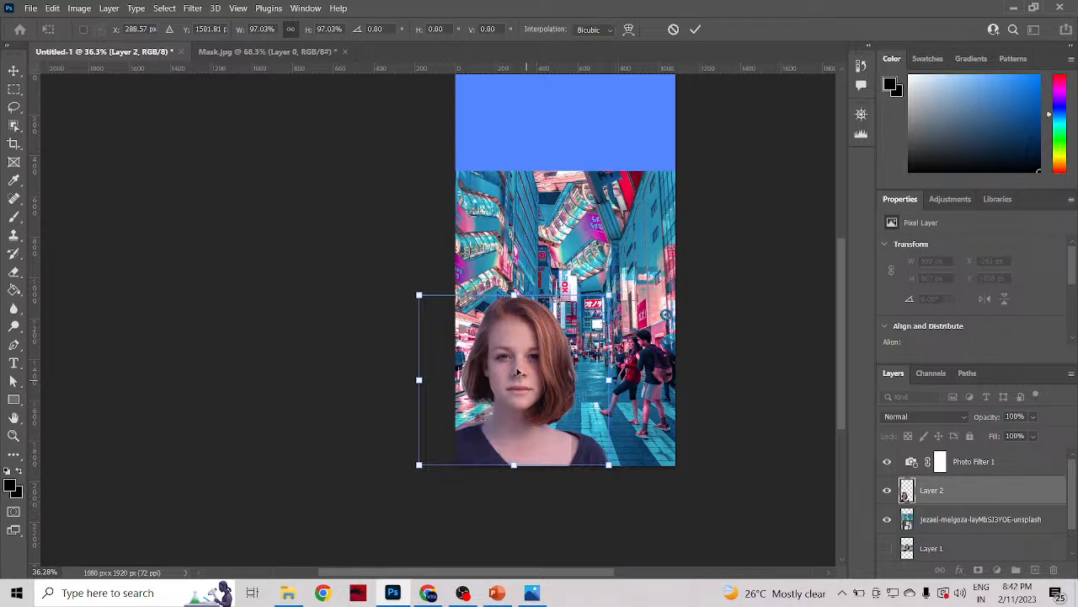
click(696, 29)
click(623, 497)
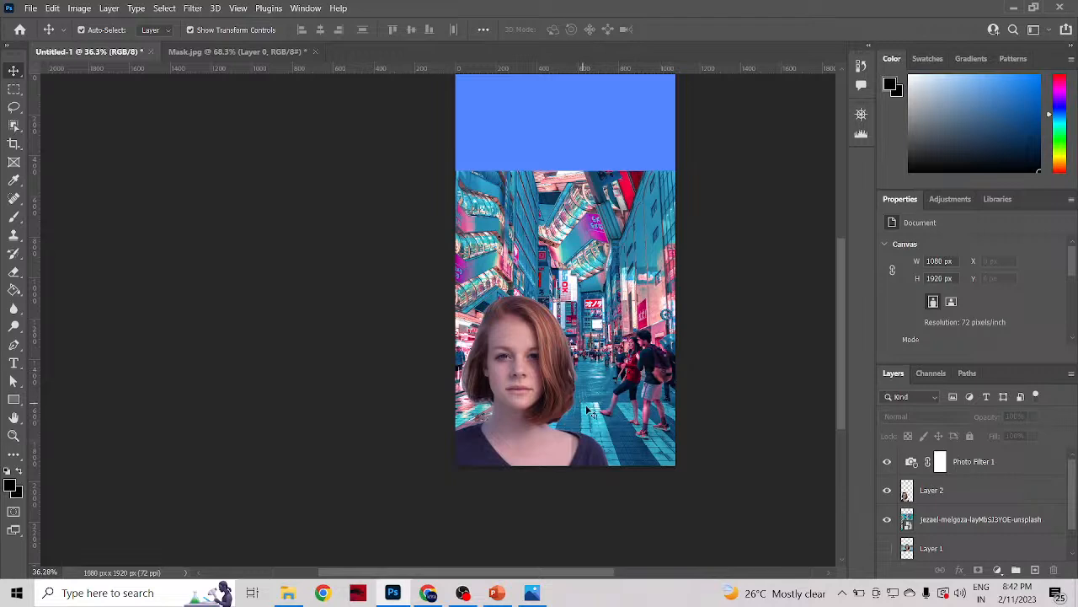
drag(519, 437, 531, 433)
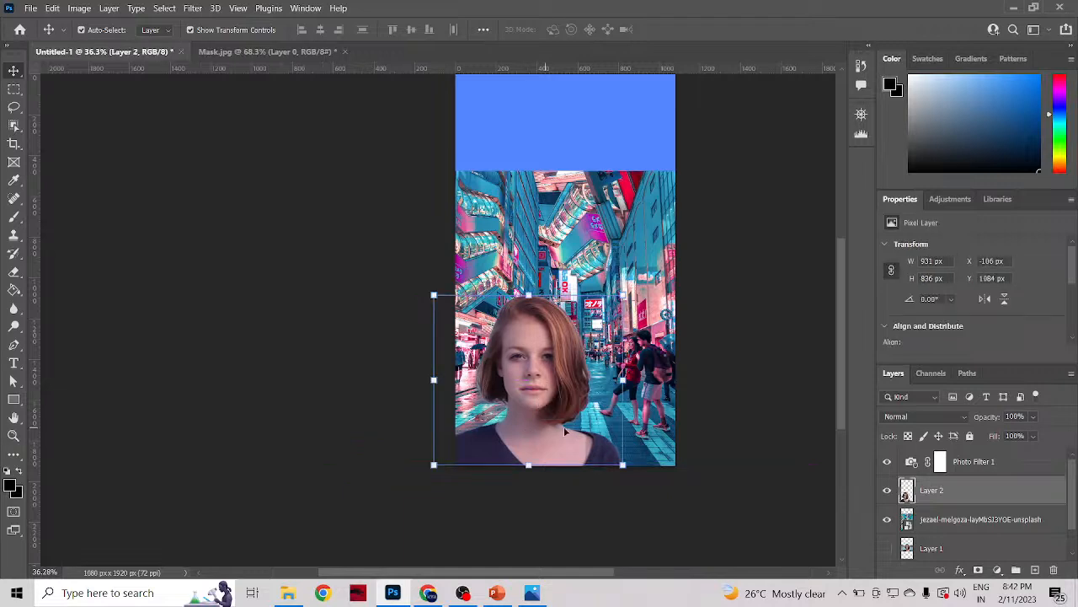
click(661, 507)
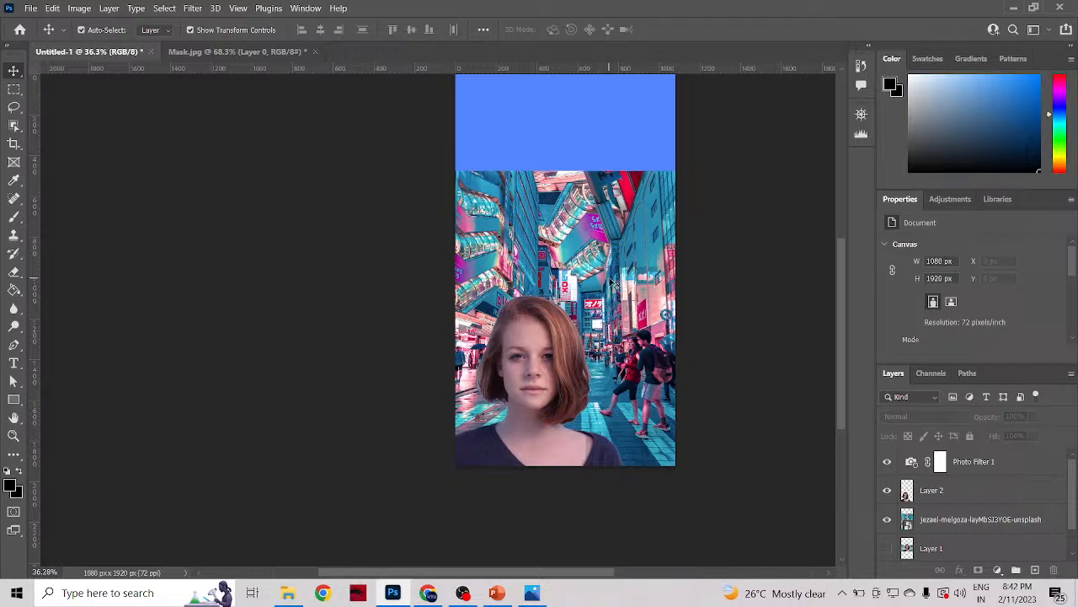
Step: Try several blend modes on the woman's layer, including Lighter Color and Soft Light
click(532, 420)
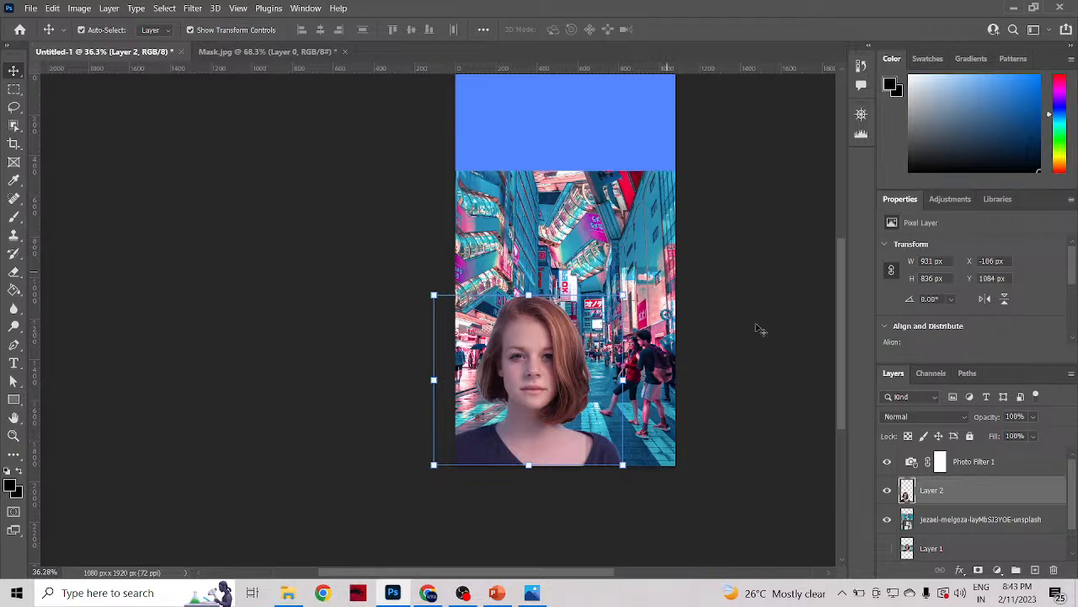
click(904, 419)
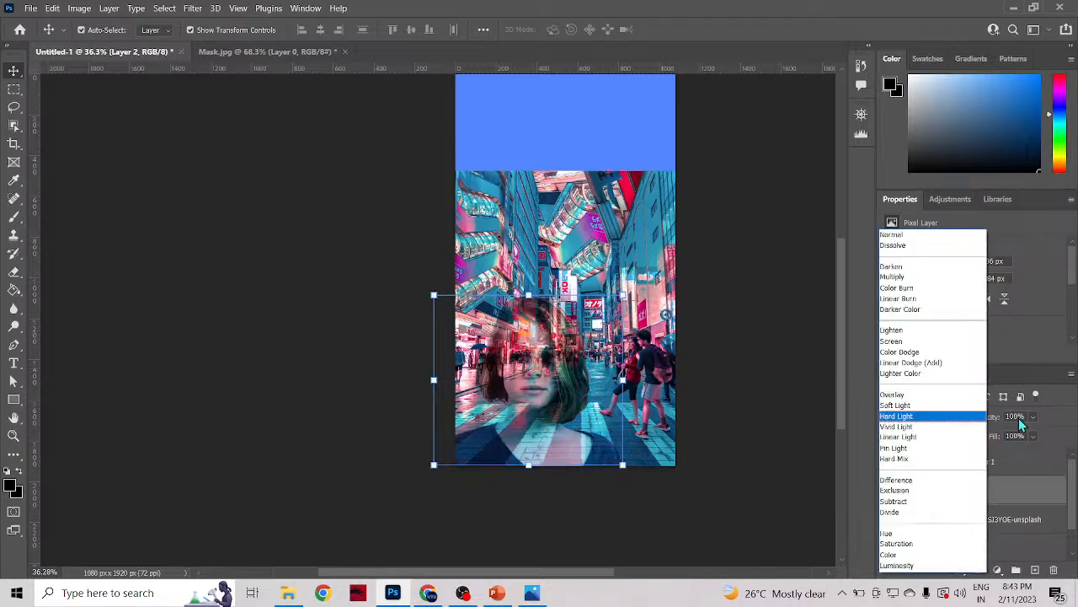
key(Escape)
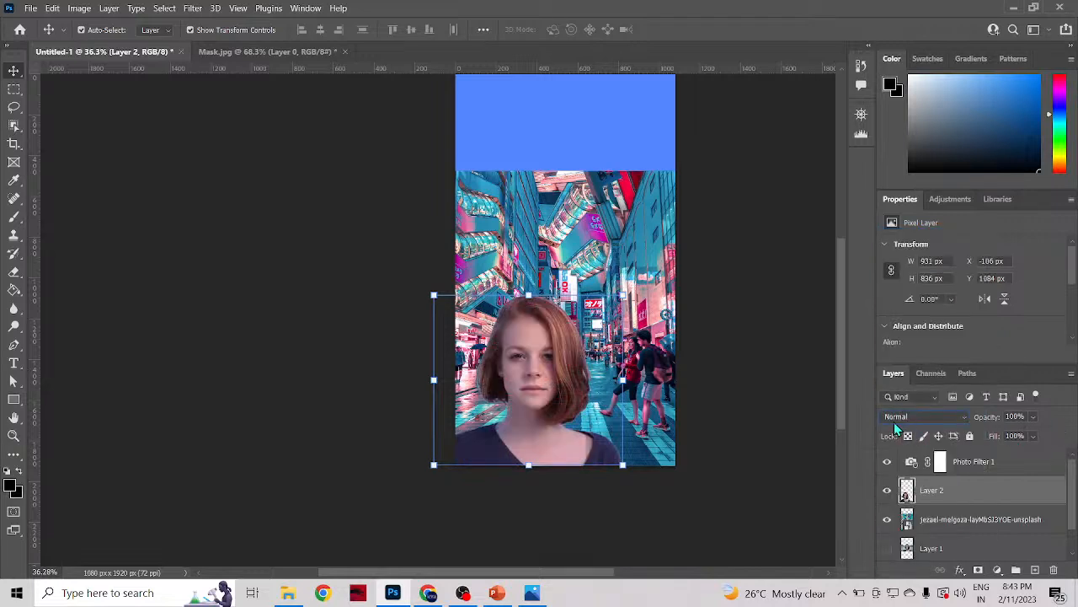
click(905, 420)
scroll(904, 421, up, 3)
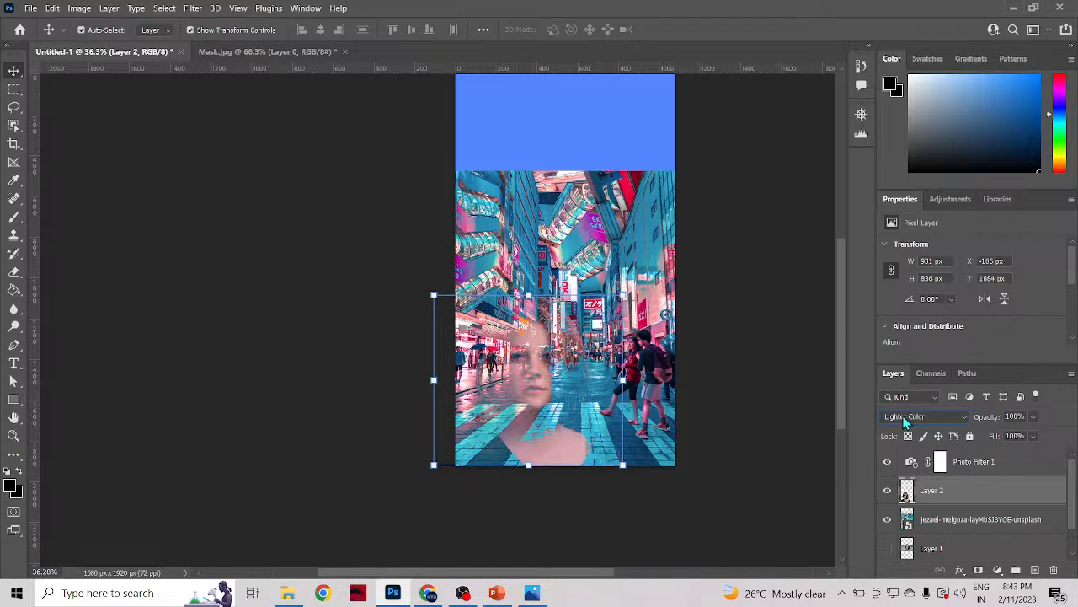
scroll(904, 421, down, 2)
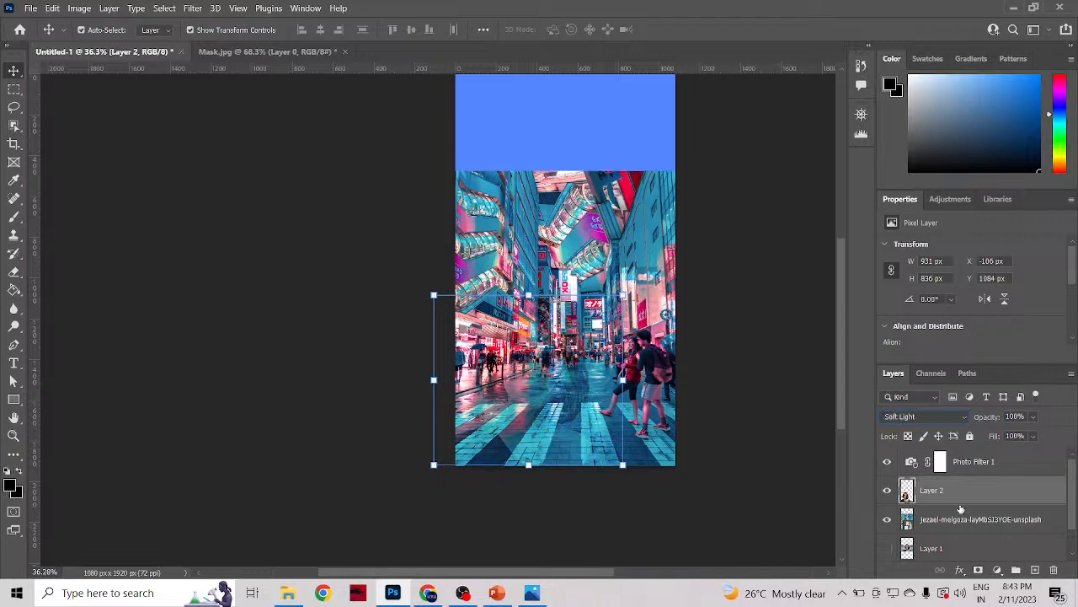
Step: Try the Darken blend mode on the woman's layer and look at its opacity and fill settings
click(936, 417)
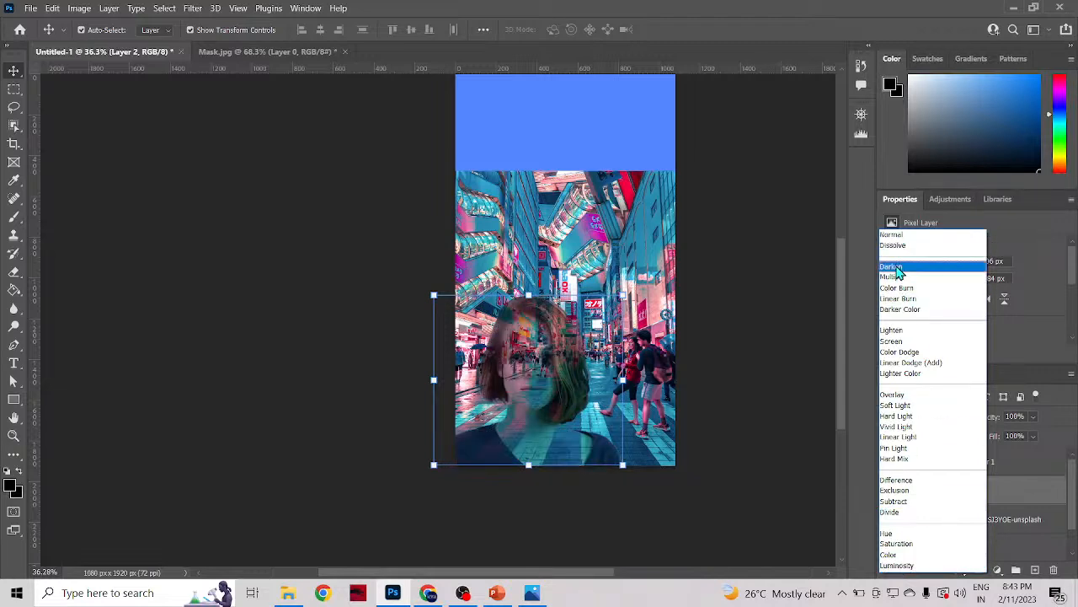
click(891, 266)
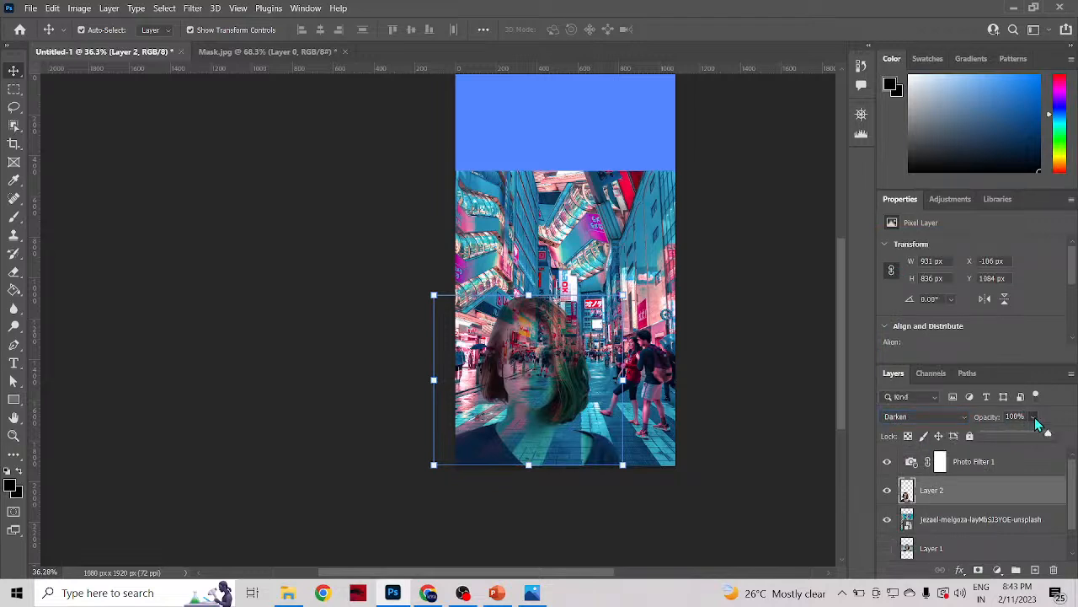
click(1032, 437)
click(1031, 439)
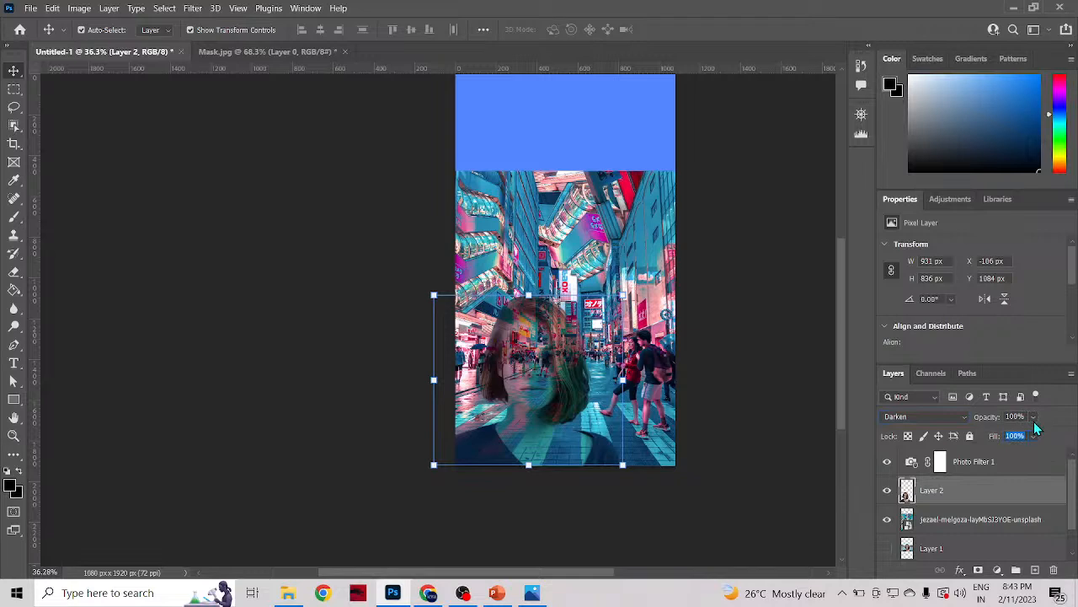
Step: Set the woman's layer to the Darker Color blend mode and move it above the Photo Filter 1 adjustment
click(922, 417)
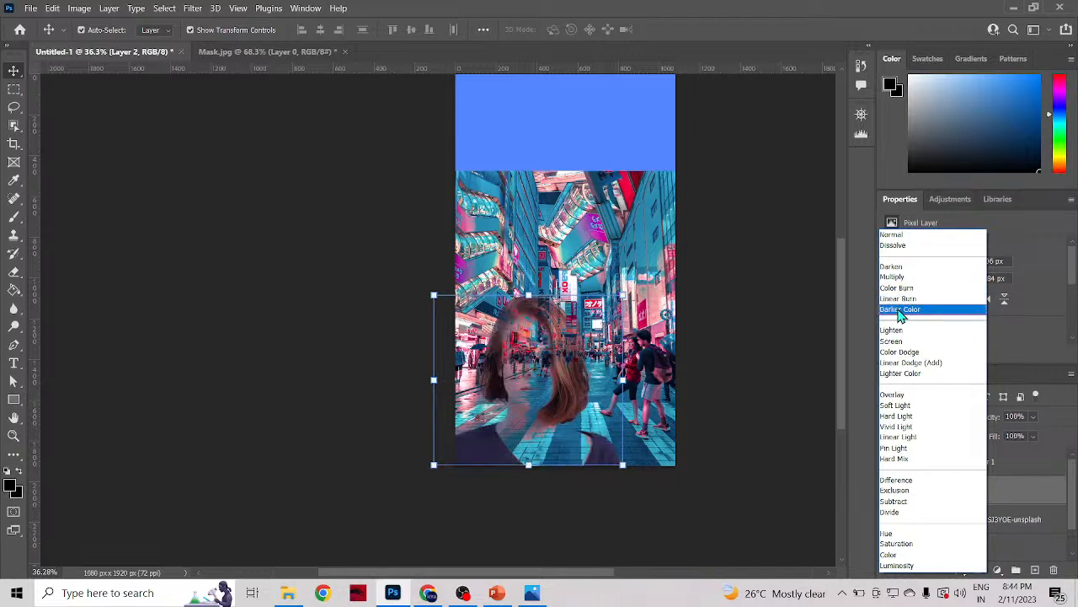
click(900, 310)
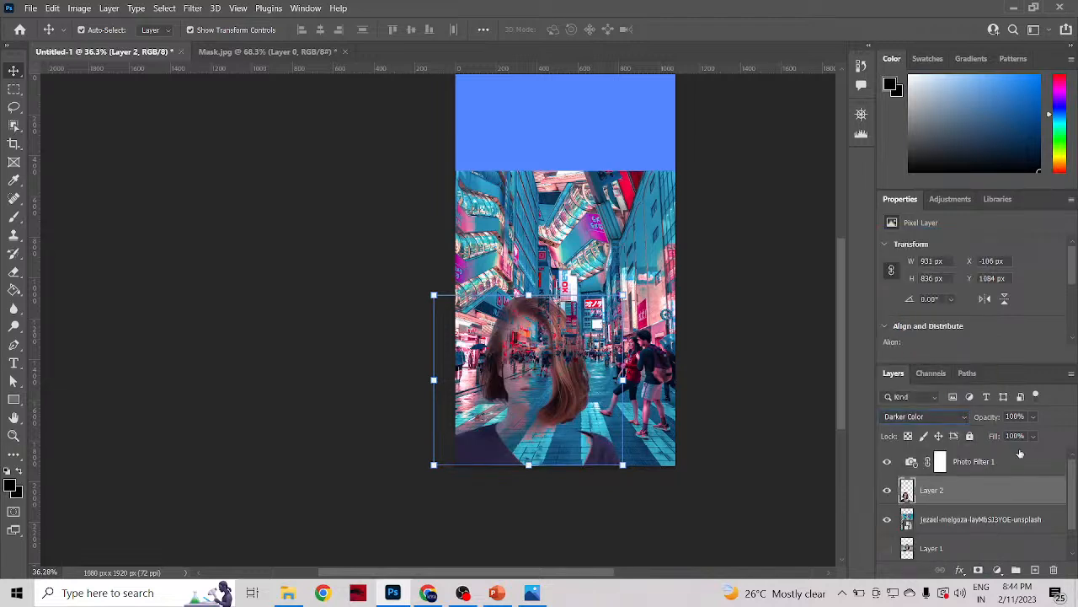
drag(921, 494, 930, 458)
Step: Undo moving the photo filter's mask onto the woman's layer, and place the Photo Filter 1 adjustment above her layer
drag(939, 497, 923, 457)
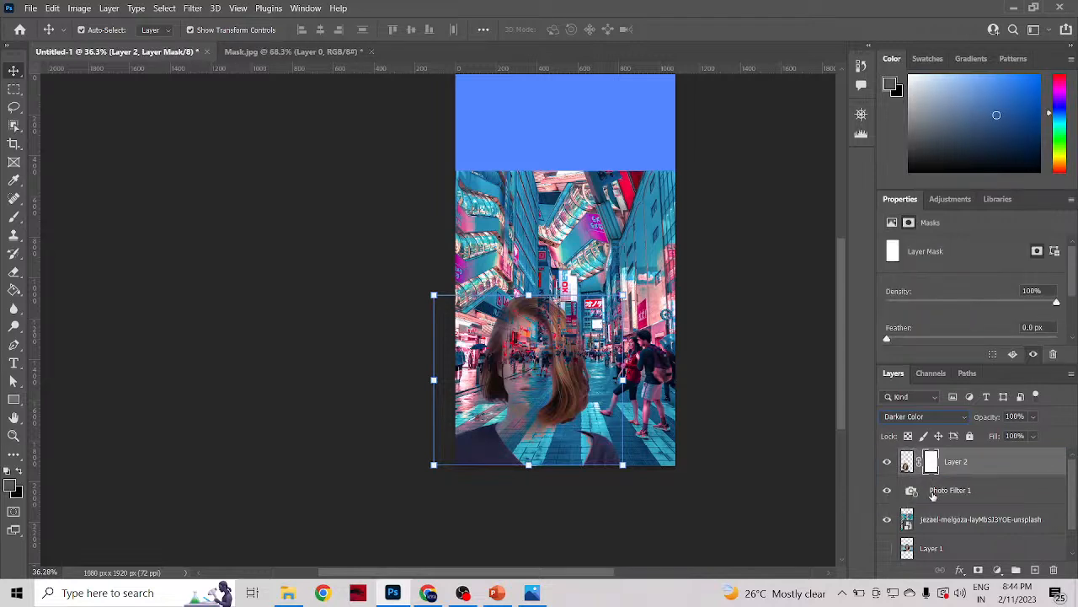
key(ctrl+z)
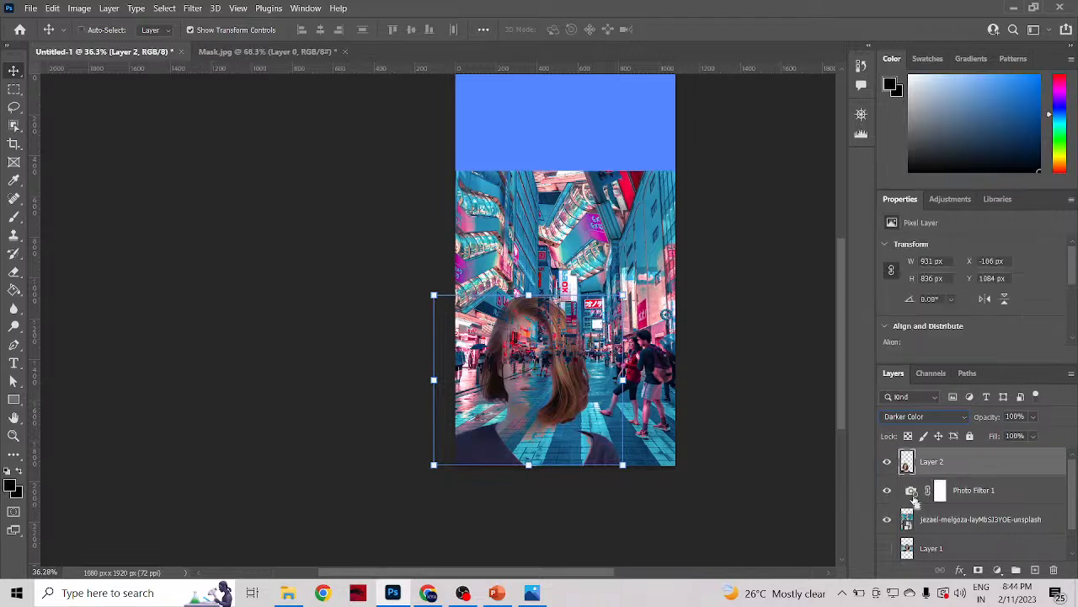
drag(915, 502, 913, 455)
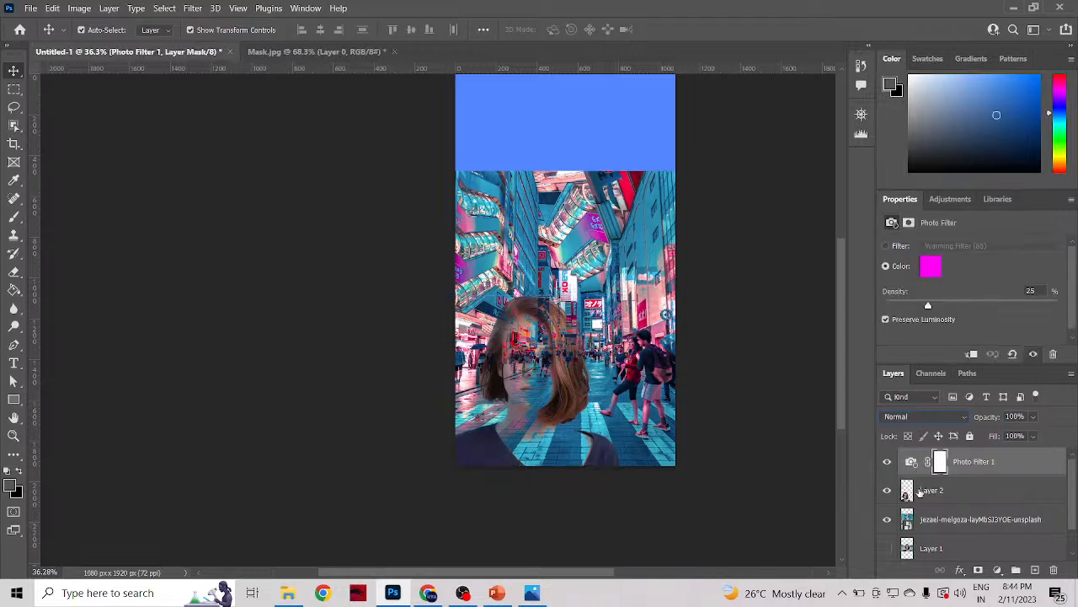
Step: Toggle the visibility of the woman's layer and the Photo Filter 1 adjustment to compare their effect on the composite
click(906, 491)
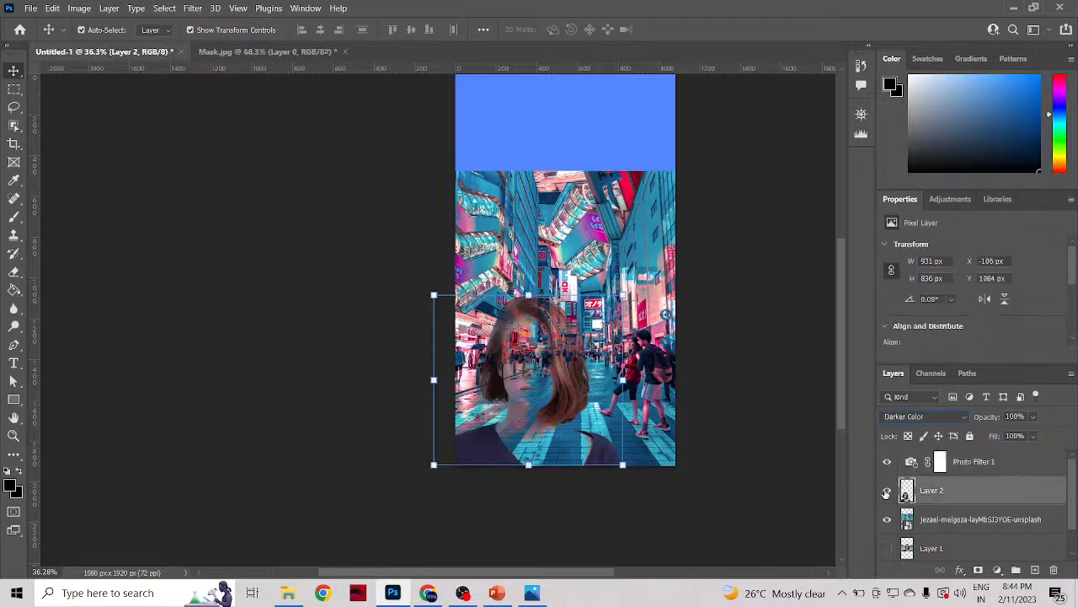
click(886, 491)
click(886, 491)
click(887, 462)
click(887, 463)
Step: Move the Photo Filter 1 adjustment beneath the woman's layer, directly above the street background
drag(911, 463, 918, 535)
scroll(918, 535, down, 1)
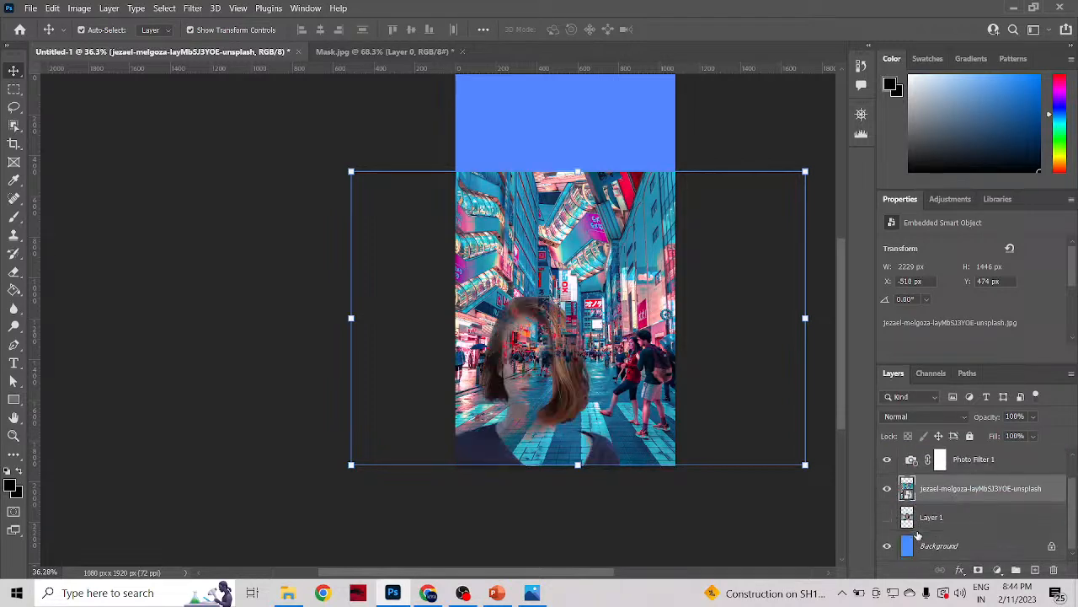
mouse_move(908, 482)
mouse_down()
mouse_move(906, 522)
mouse_move(911, 487)
mouse_up()
scroll(914, 481, up, 1)
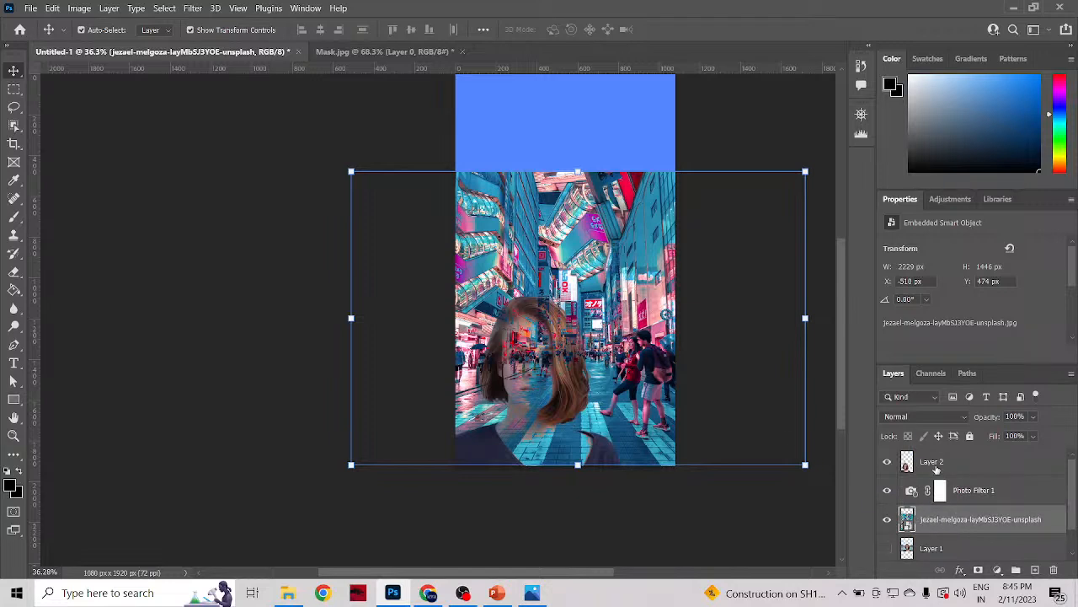
Step: Preview the Normal blend mode on the woman's layer and reapply Darker Color
click(934, 465)
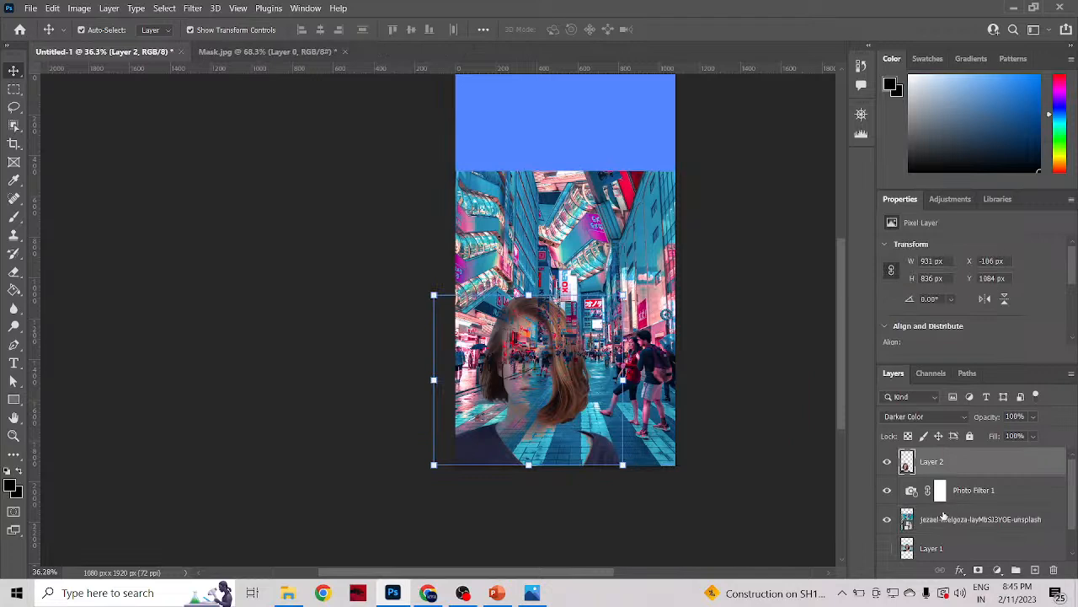
click(931, 417)
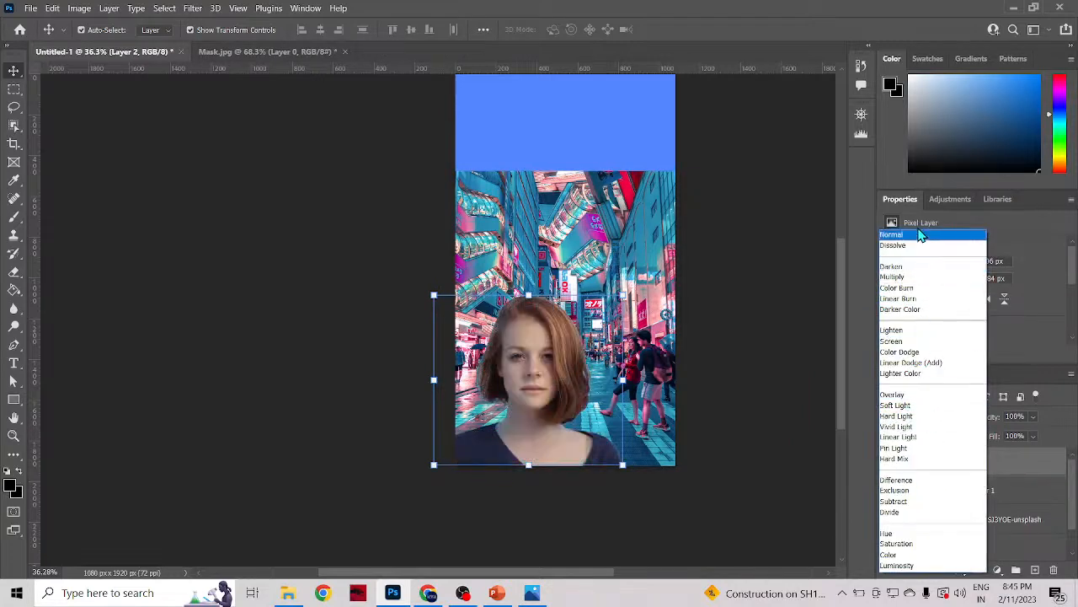
click(932, 309)
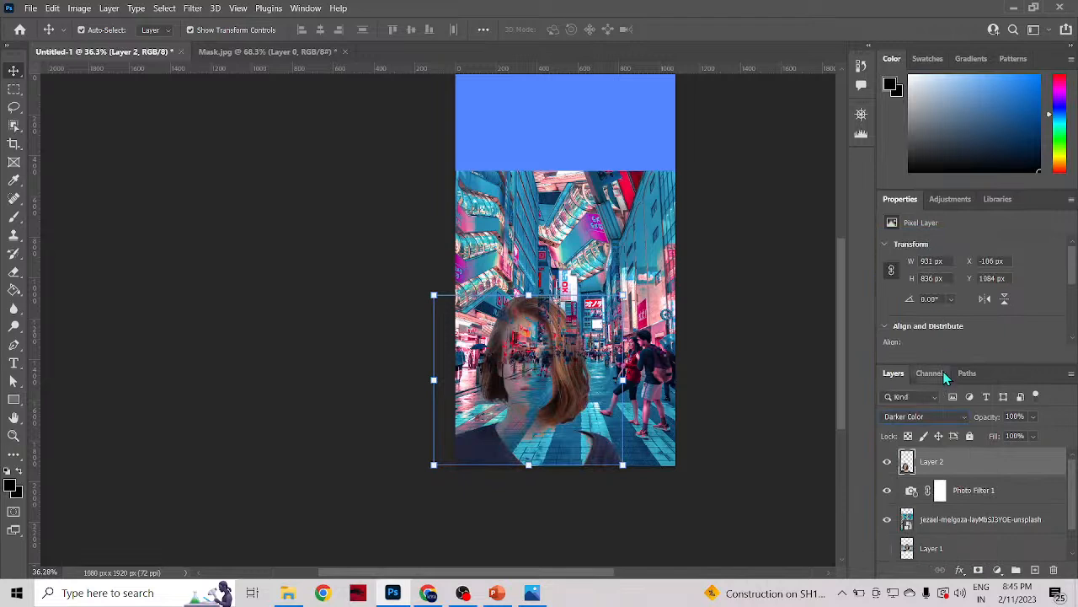
Step: Set the woman's layer to the Normal blend mode and open the Filter Gallery for it
click(918, 416)
click(900, 235)
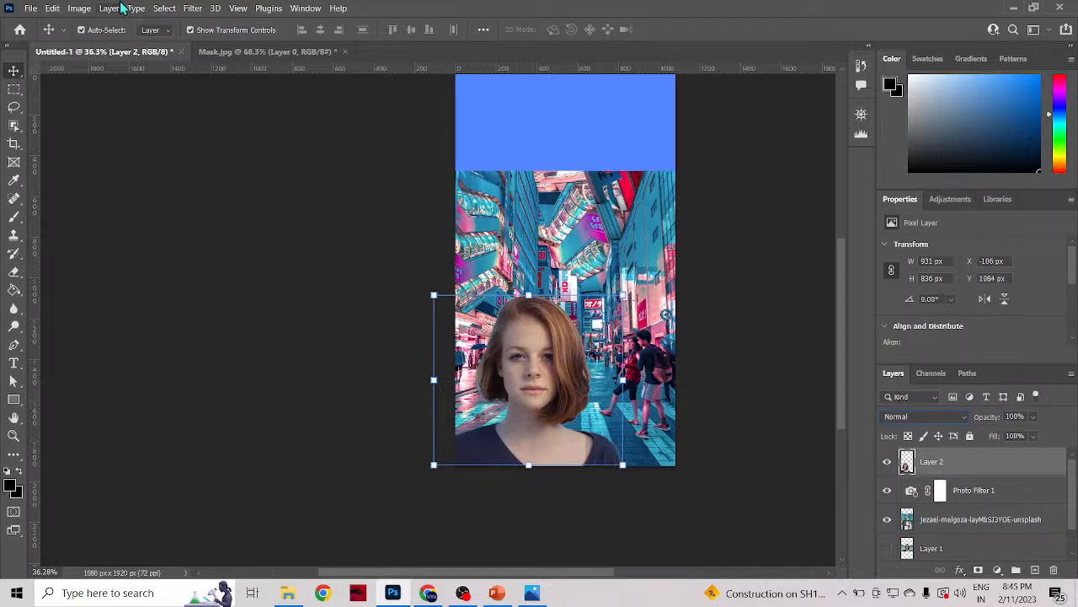
click(193, 9)
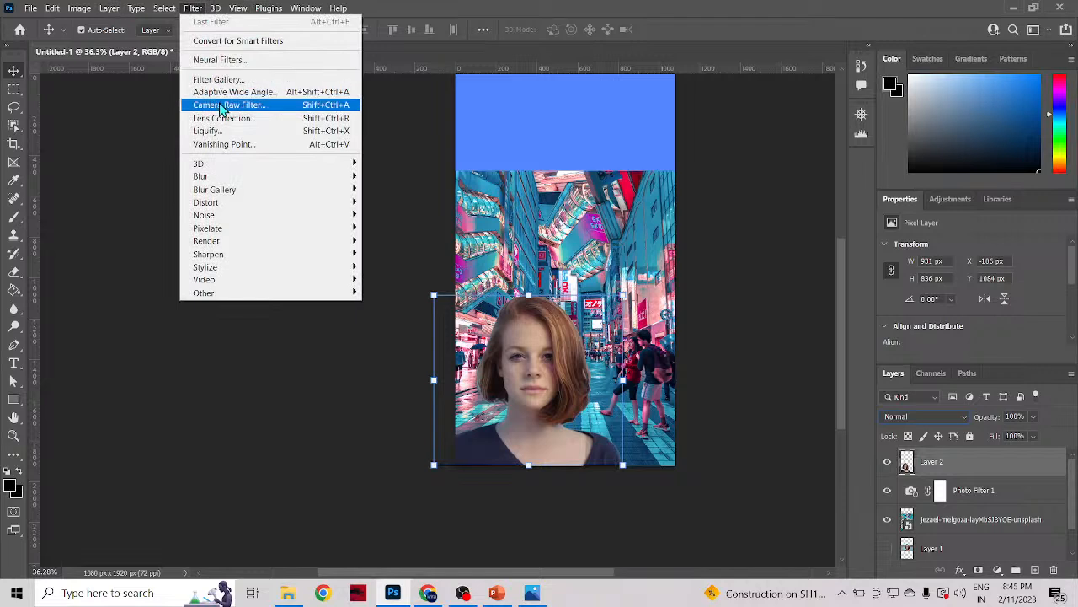
mouse_move(226, 165)
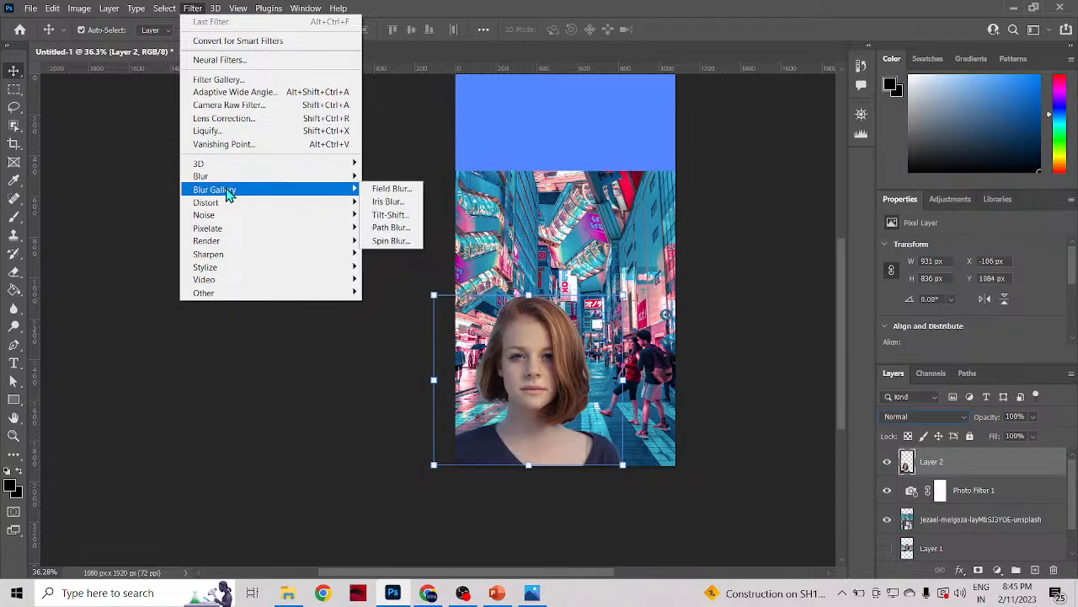
mouse_move(226, 204)
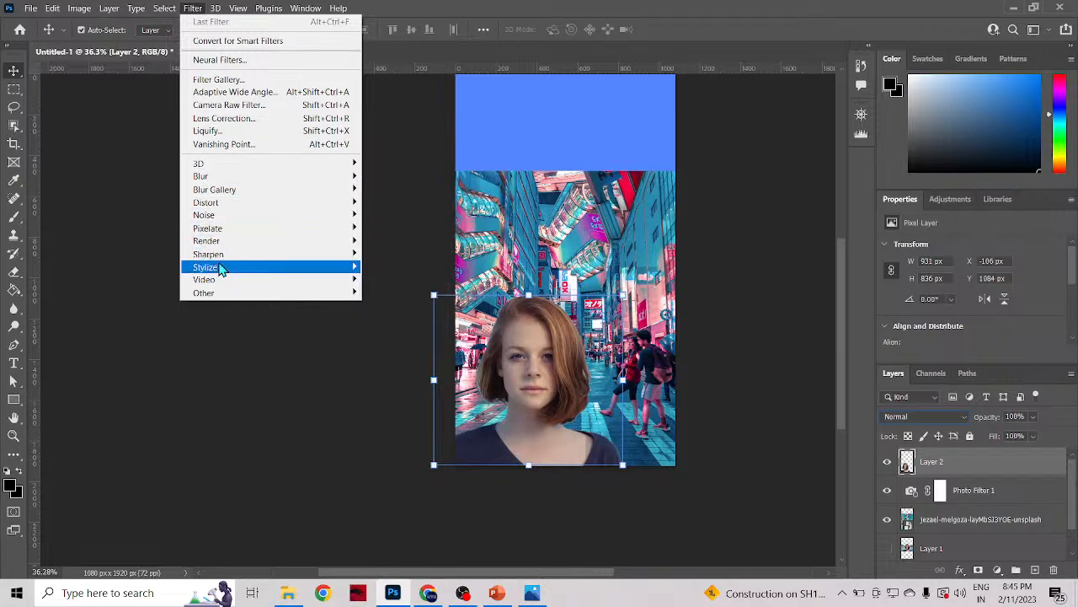
mouse_move(221, 269)
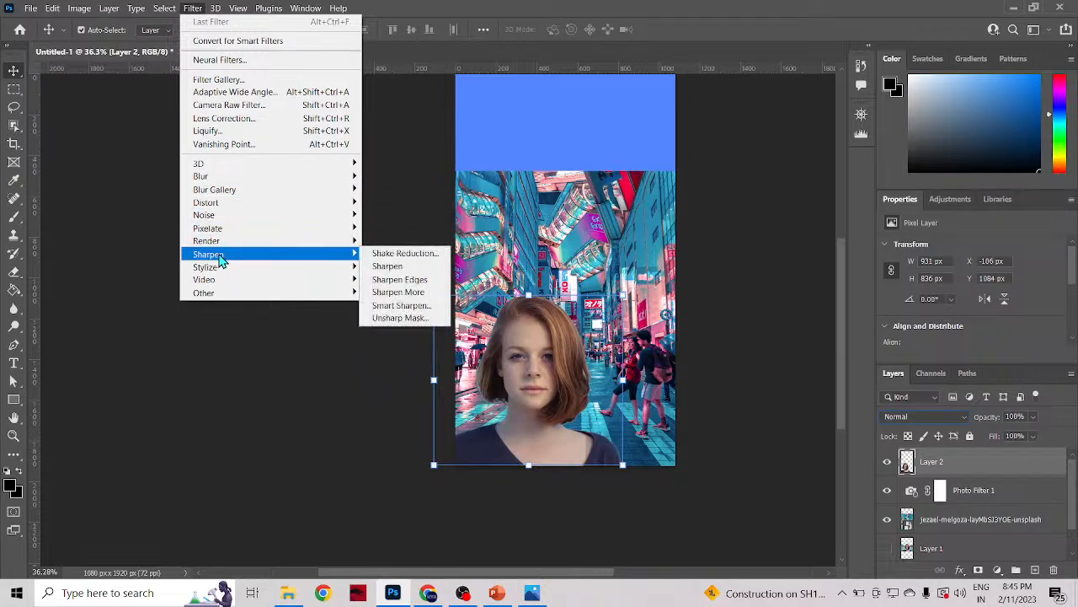
mouse_move(156, 9)
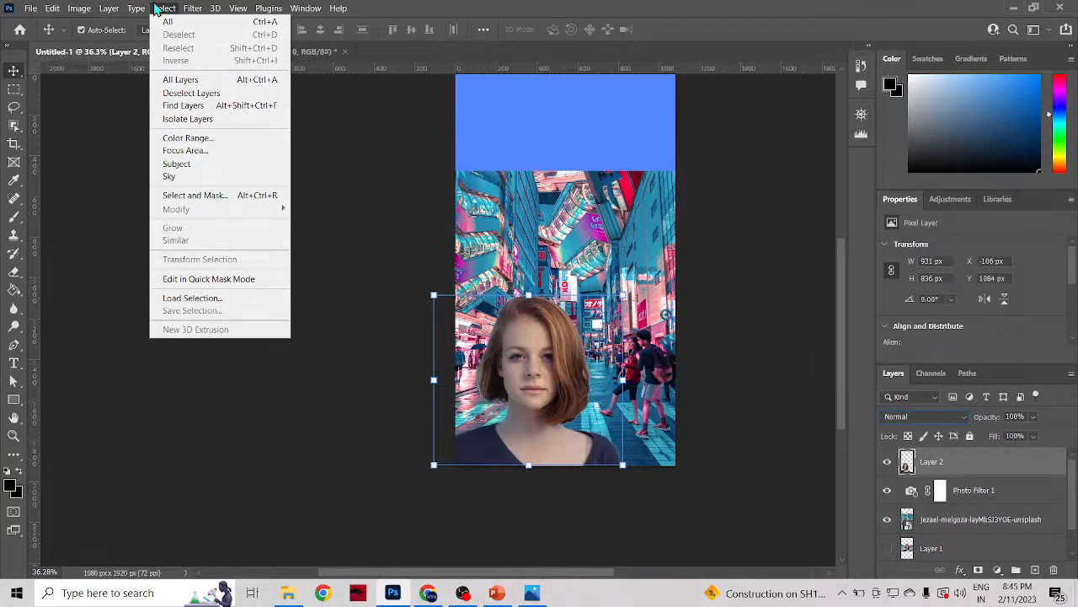
mouse_move(234, 9)
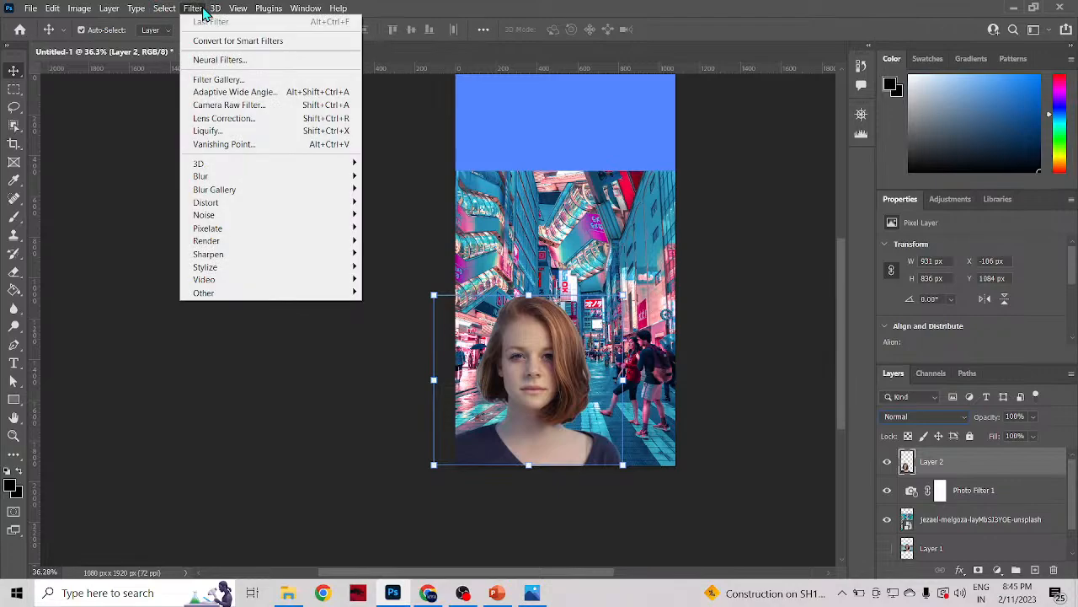
click(219, 79)
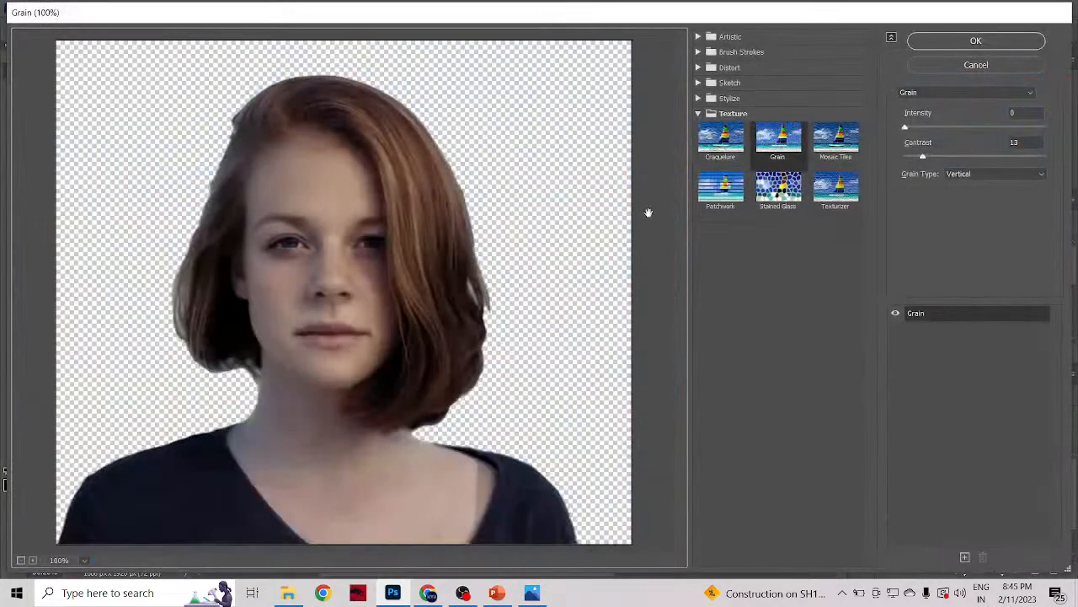
Step: Preview the Craquelure, Grain, Mosaic Tiles and Texturizer texture filters on the woman
click(720, 141)
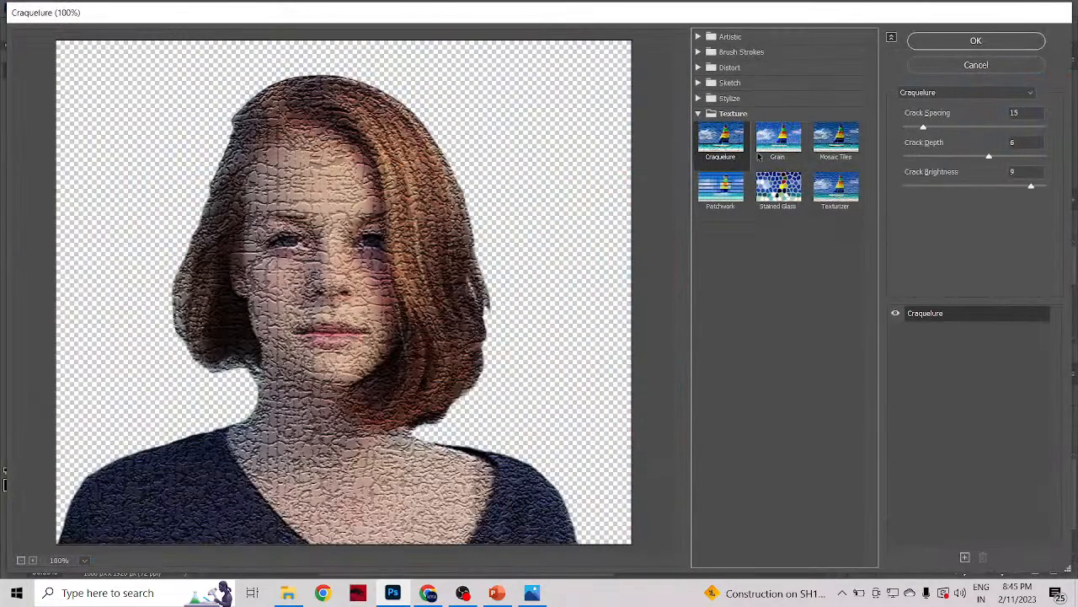
click(773, 150)
click(813, 151)
click(834, 187)
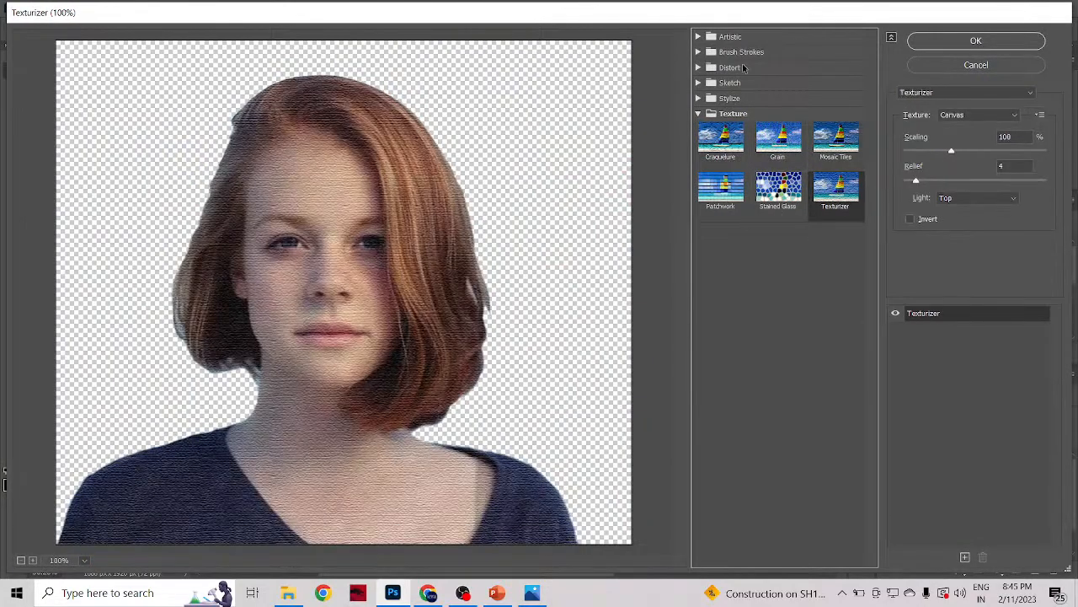
Step: Preview the Accented Edges, Angled Strokes and Sprayed Strokes brush stroke filters on the woman
click(702, 52)
click(721, 78)
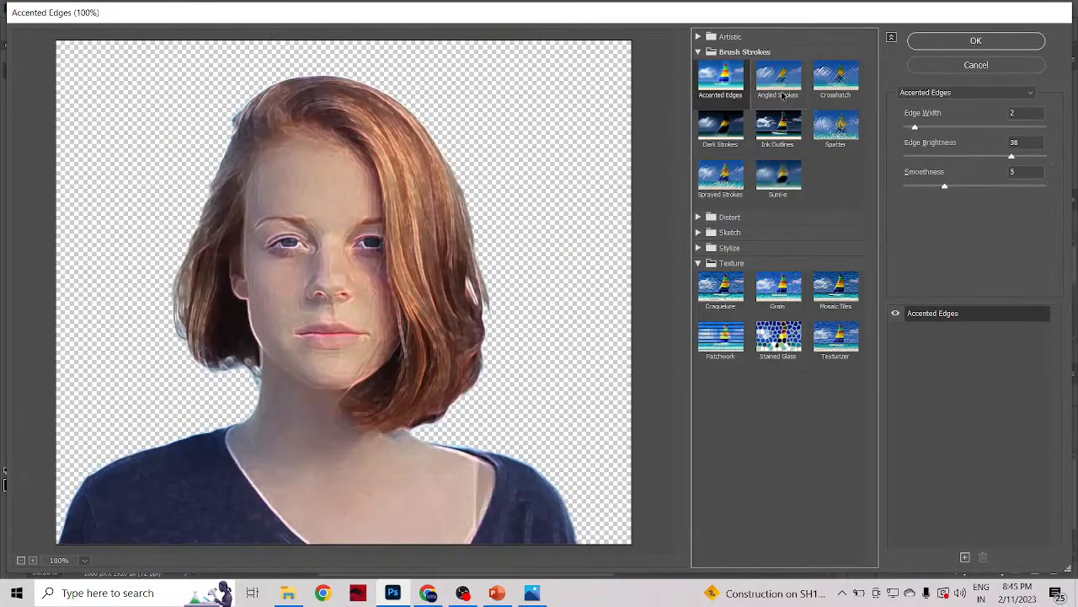
click(778, 78)
click(726, 177)
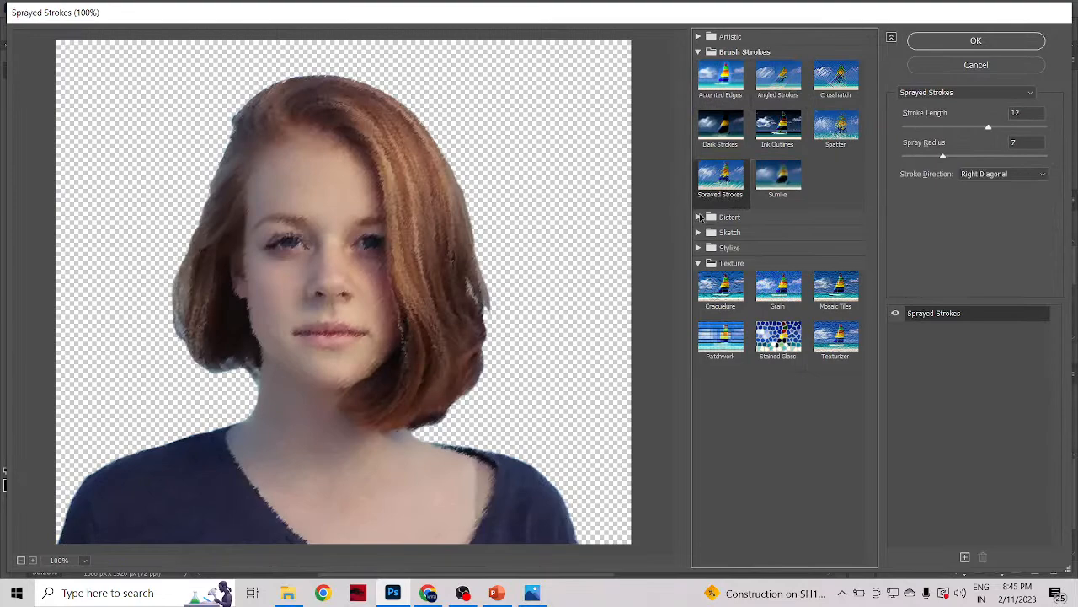
Step: Preview the Diffuse Glow, Glass and Ocean Ripple distortion filters on the woman
click(699, 217)
click(721, 242)
click(777, 243)
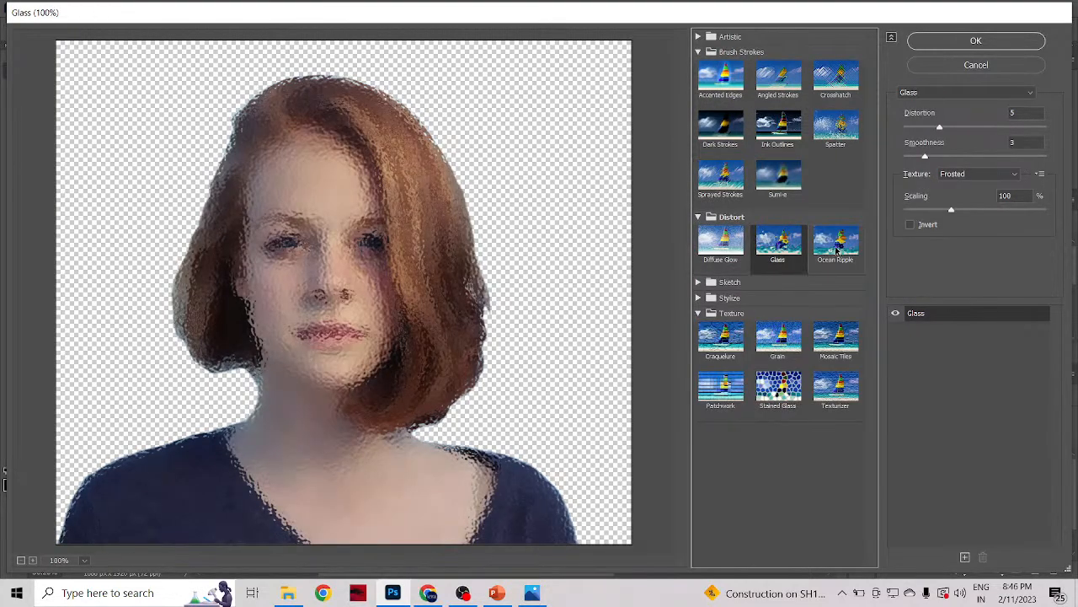
click(836, 246)
Step: Browse the Sketch filter category and preview the Glowing Edges stylize filter on the woman
click(698, 282)
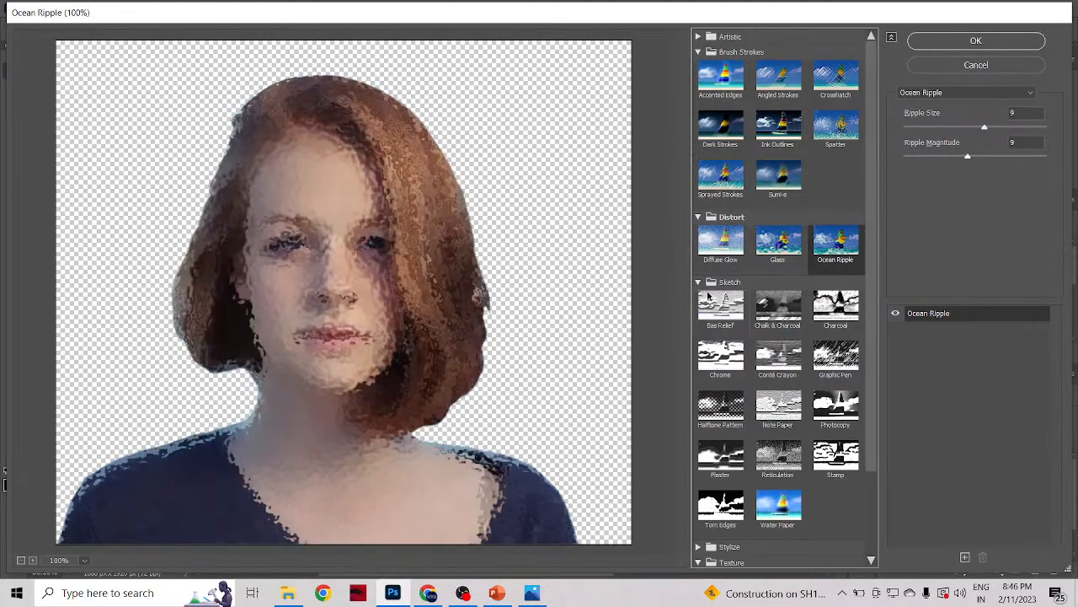
click(699, 282)
click(698, 299)
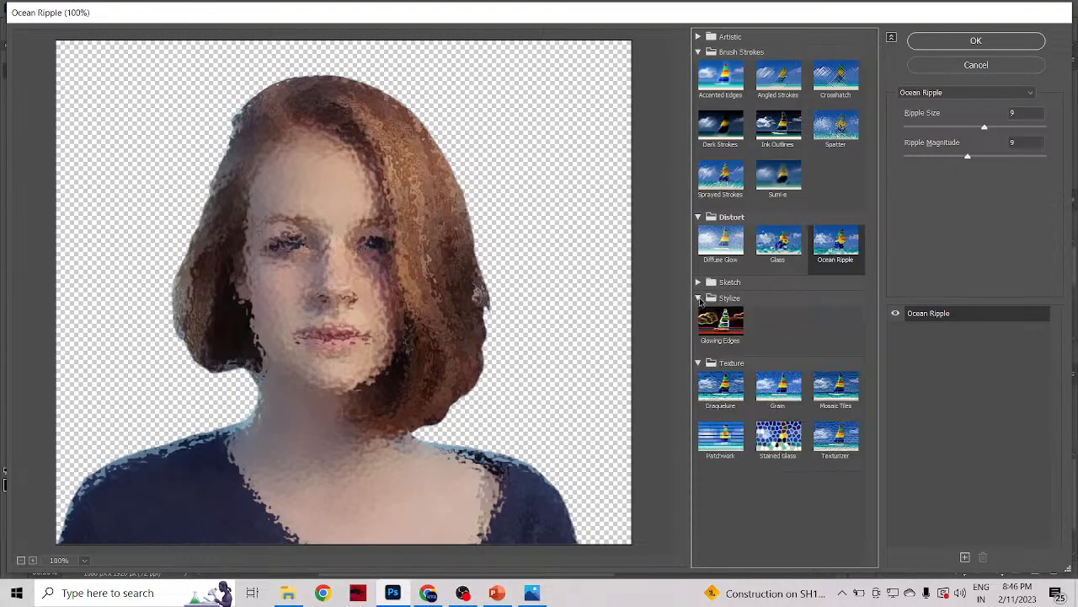
click(721, 323)
click(698, 282)
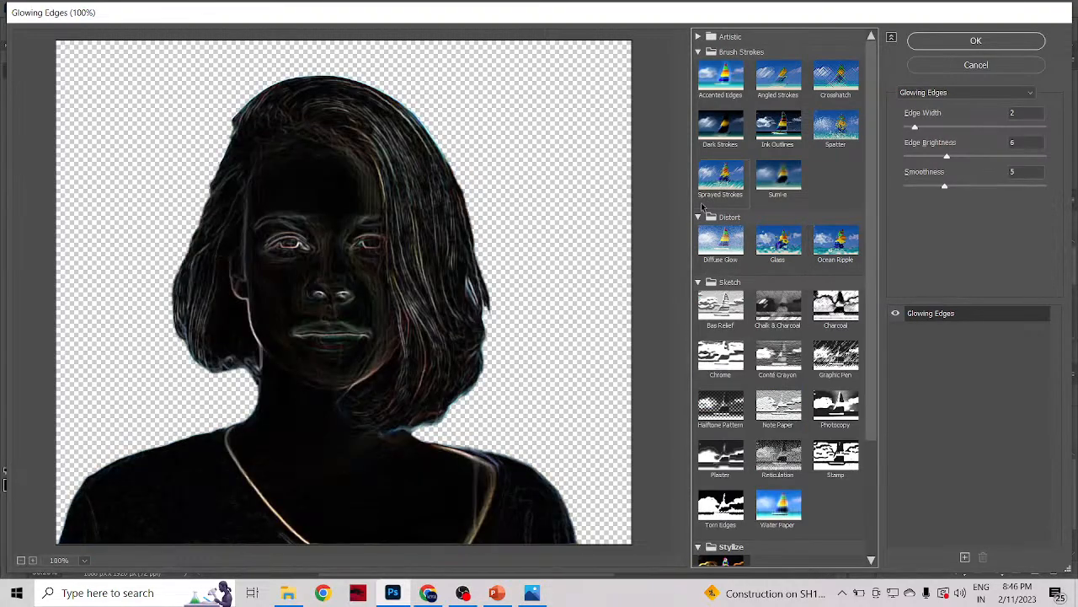
Step: Compare Angled Strokes with Accented Edges, and set Accented Edges to Edge Width 1 and Edge Brightness 24
click(720, 78)
click(777, 77)
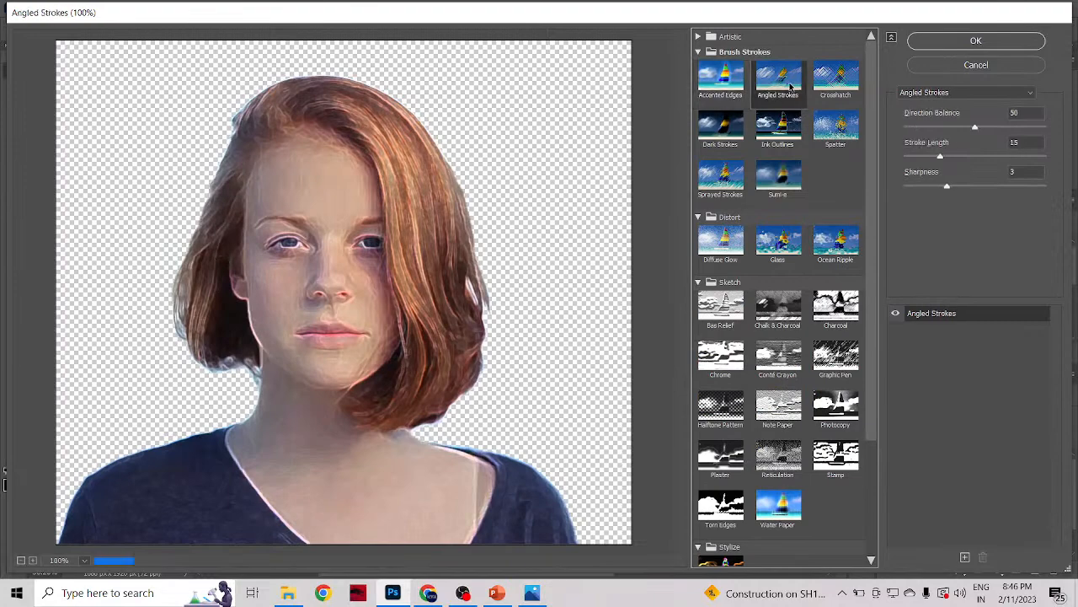
click(735, 85)
drag(916, 127, 900, 129)
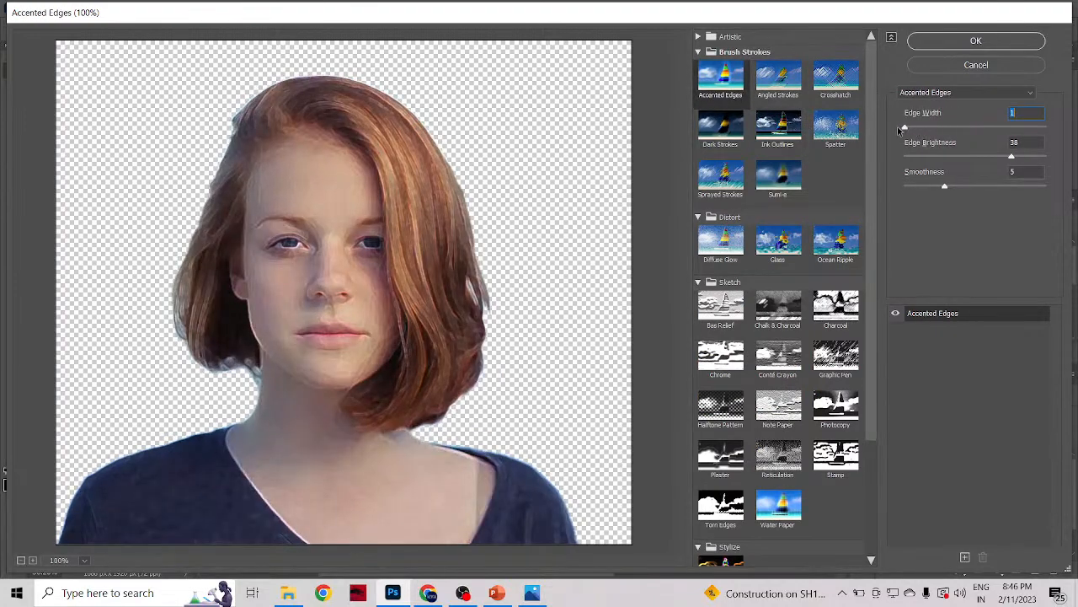
click(941, 157)
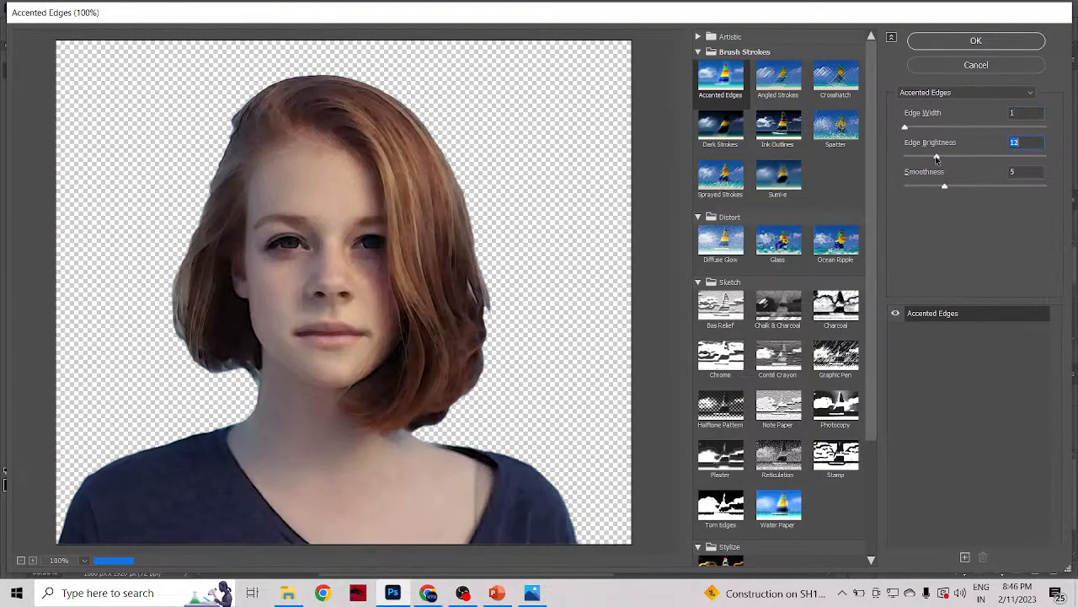
drag(949, 166, 974, 173)
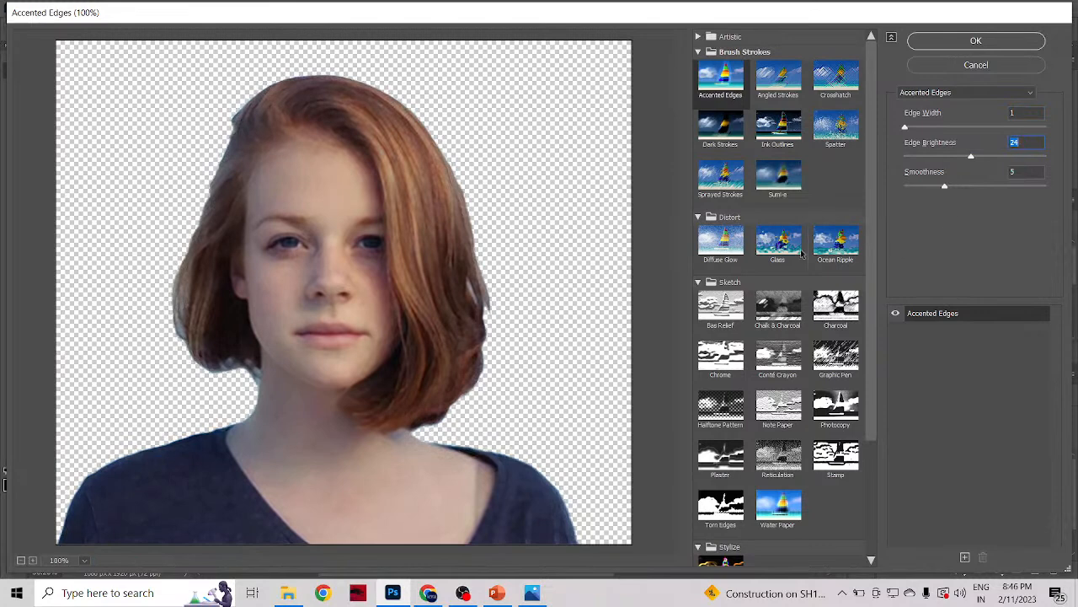
Step: Try Smoothness values of 15 and 1 for the Accented Edges filter
drag(945, 187, 906, 197)
key(Up)
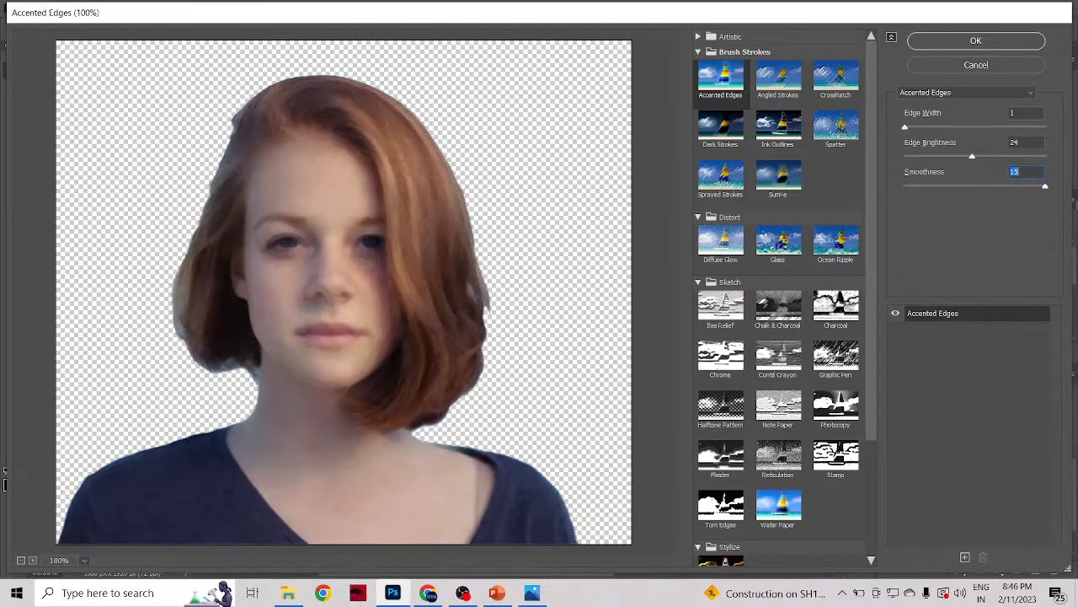
key(Down)
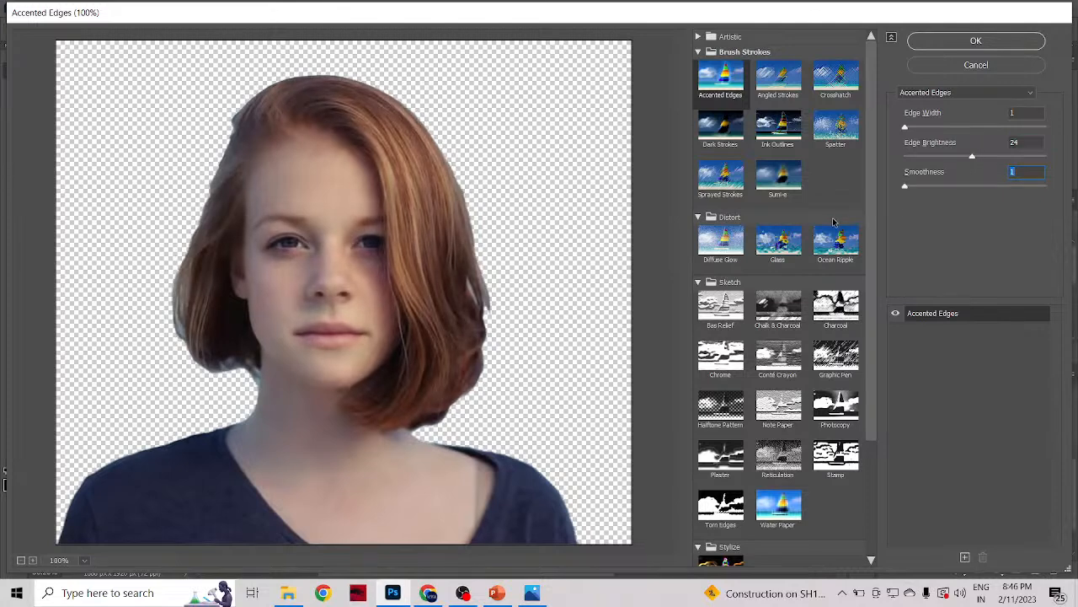
key(Up)
Step: Preview the Diffuse Glow, Ink Outlines and Plastic Wrap filters on the woman
click(994, 92)
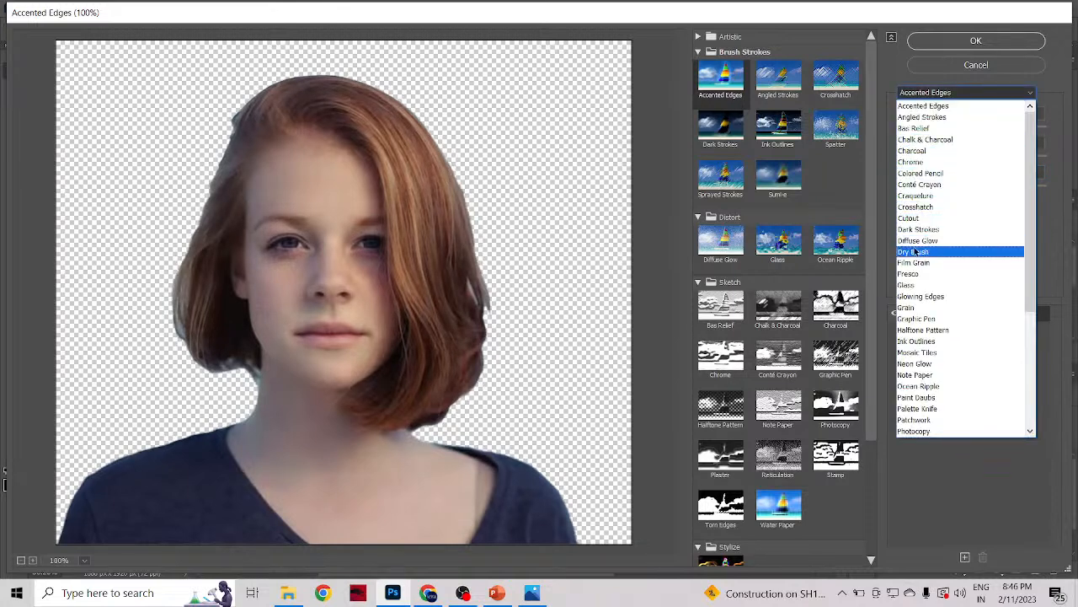
click(918, 240)
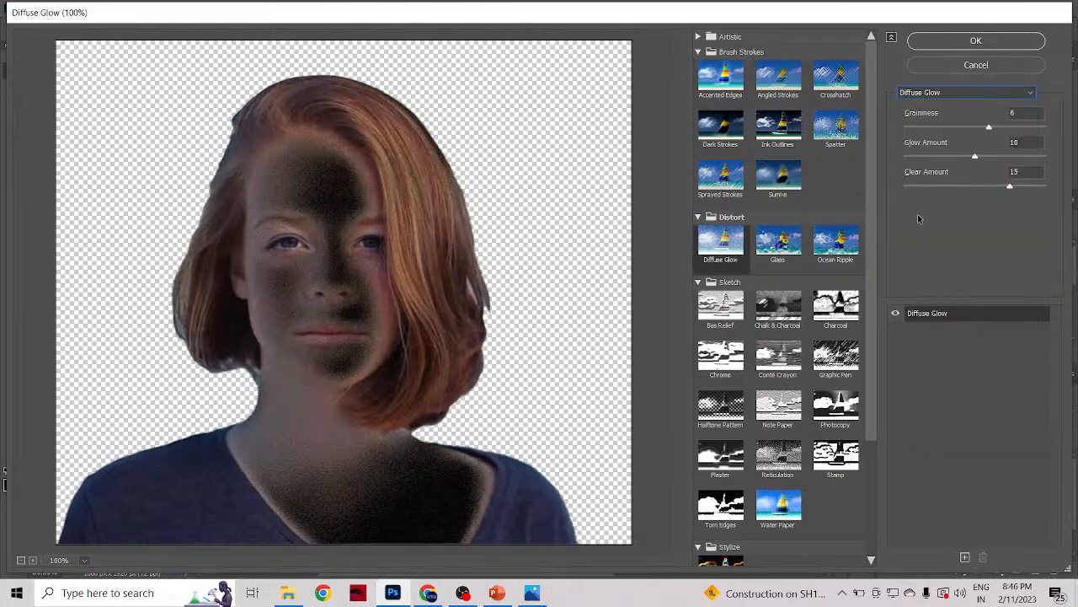
click(916, 94)
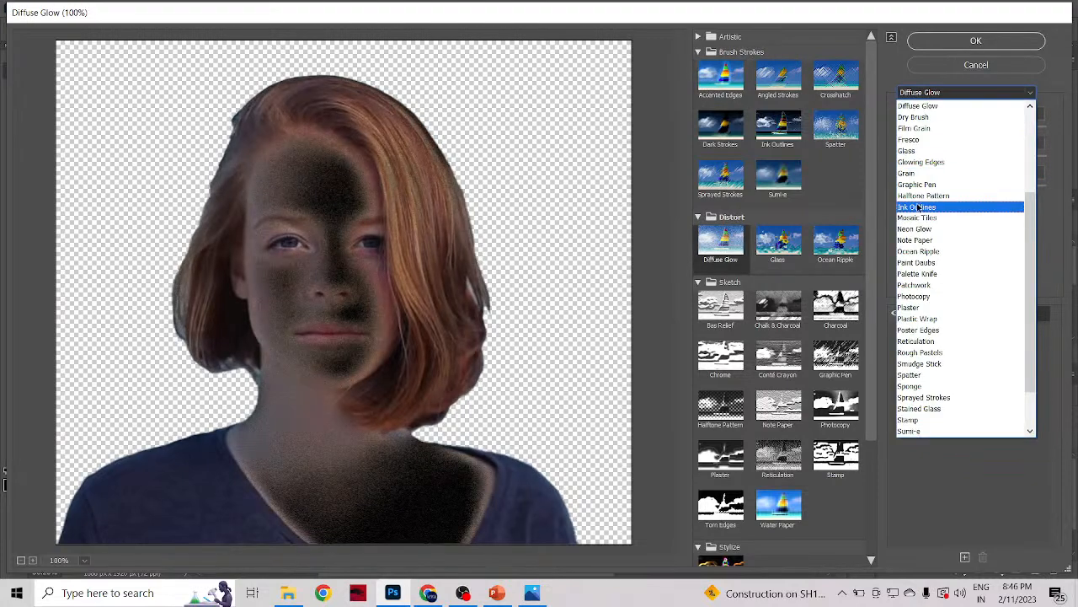
click(920, 204)
click(921, 98)
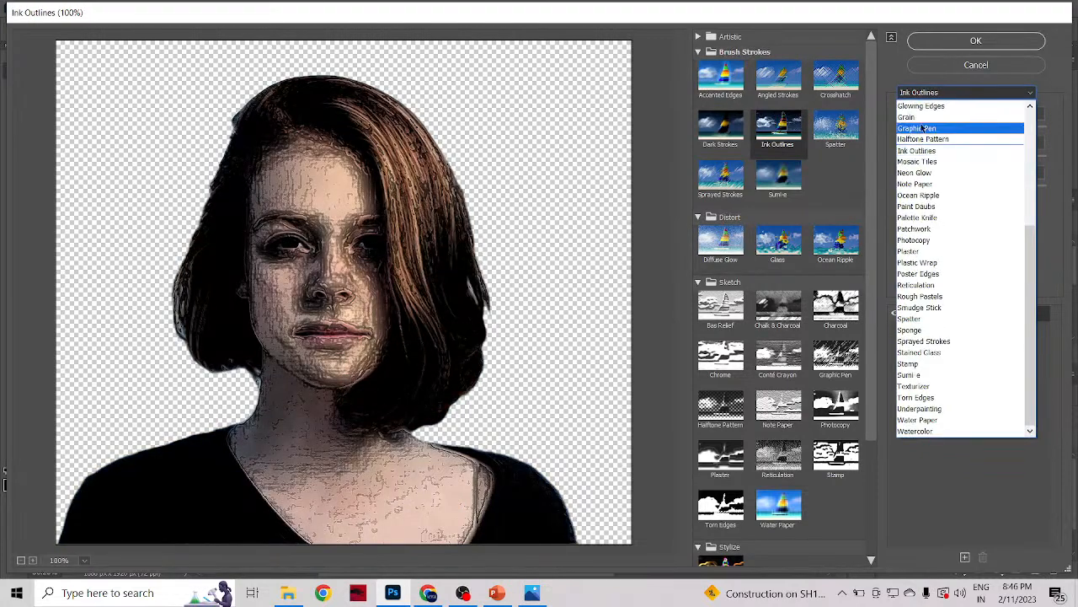
click(920, 264)
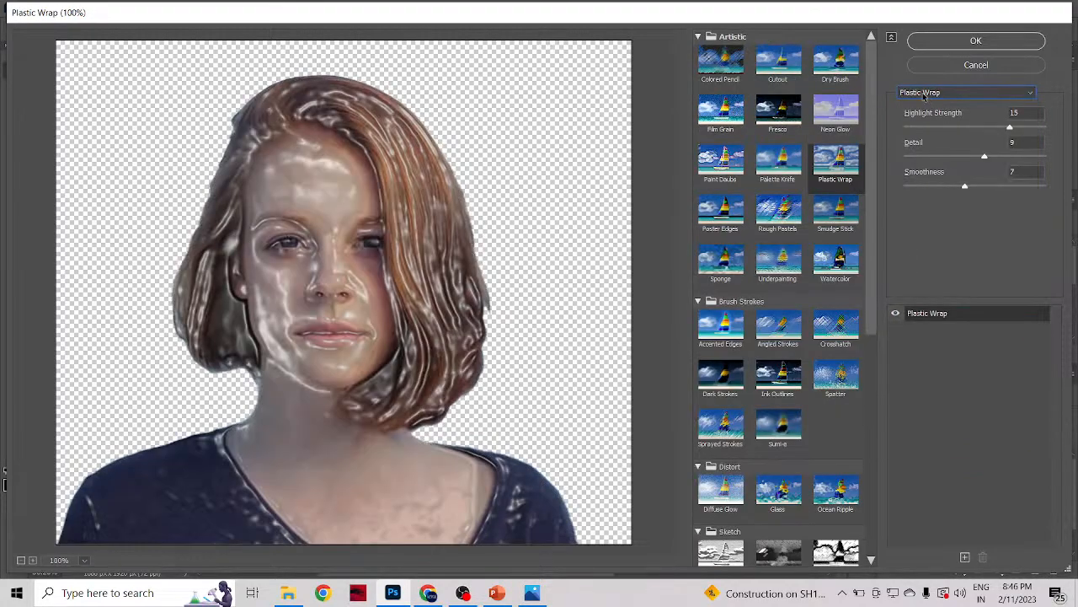
Step: Preview the Reticulation, Graphic Pen and Grain filters on the woman
click(931, 94)
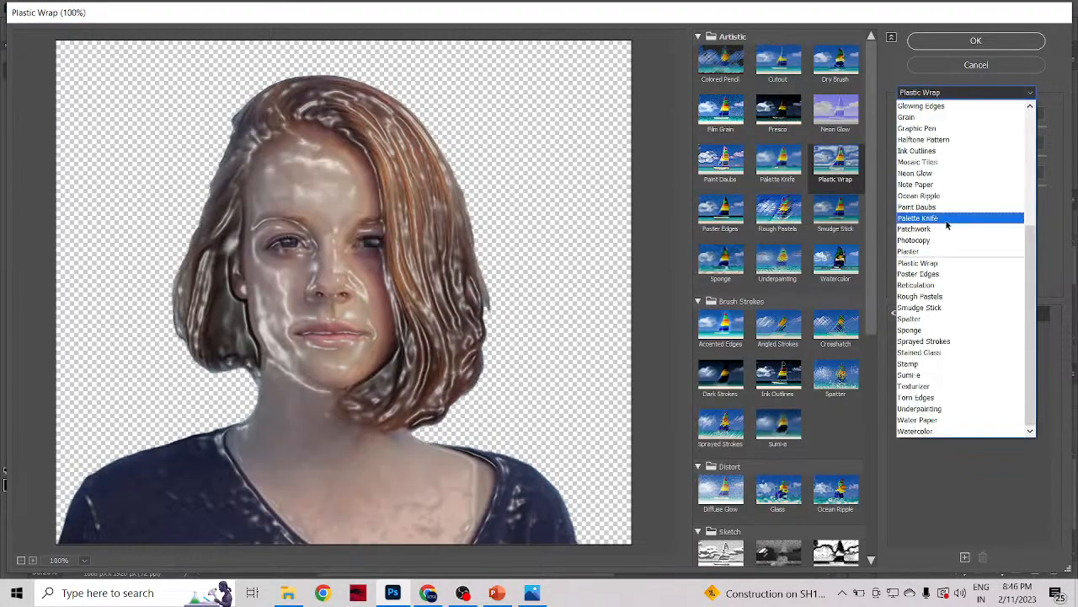
click(942, 291)
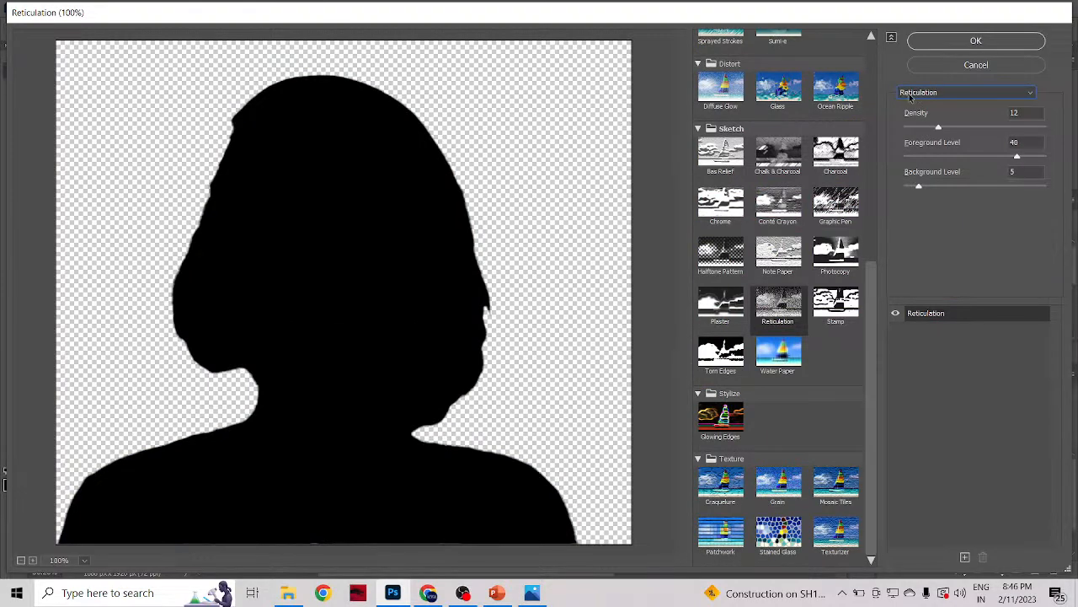
click(910, 94)
click(915, 136)
click(922, 98)
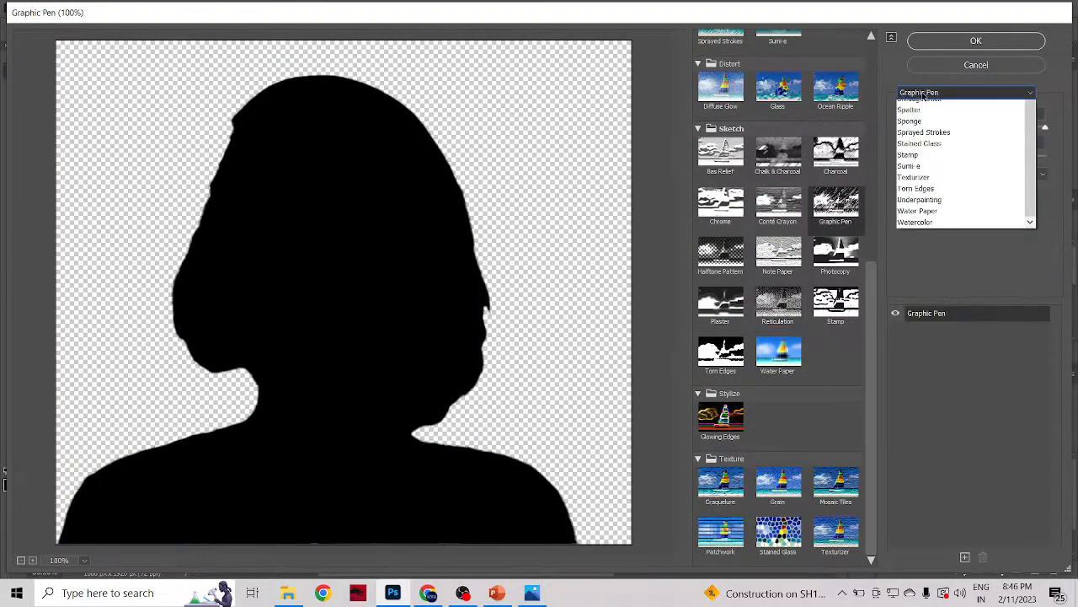
click(921, 108)
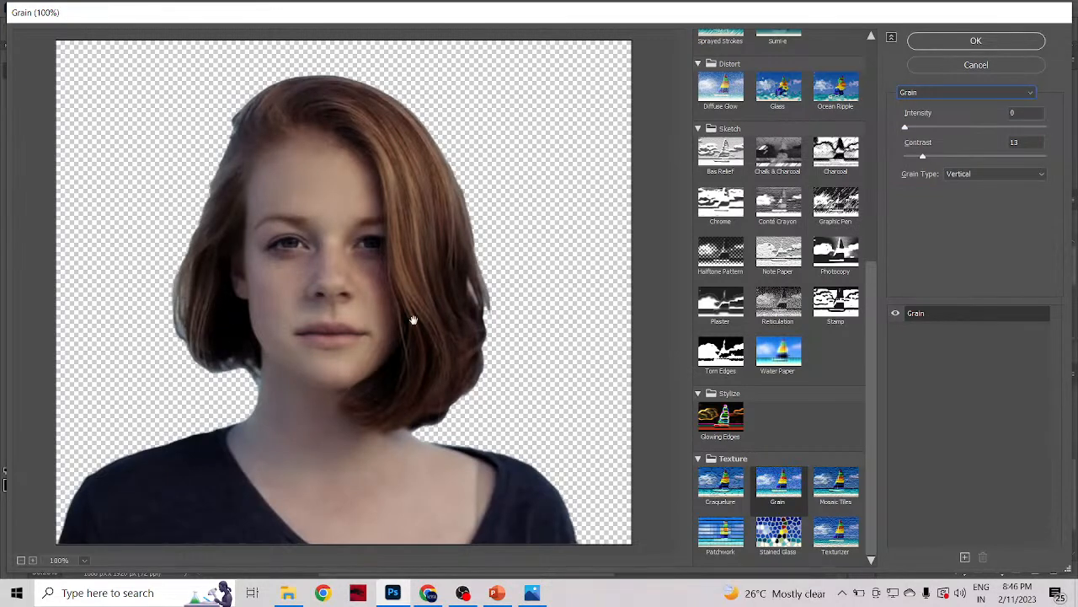
Step: Preview the Halftone Pattern, Mosaic Tiles and Ocean Ripple filters on the woman
click(923, 94)
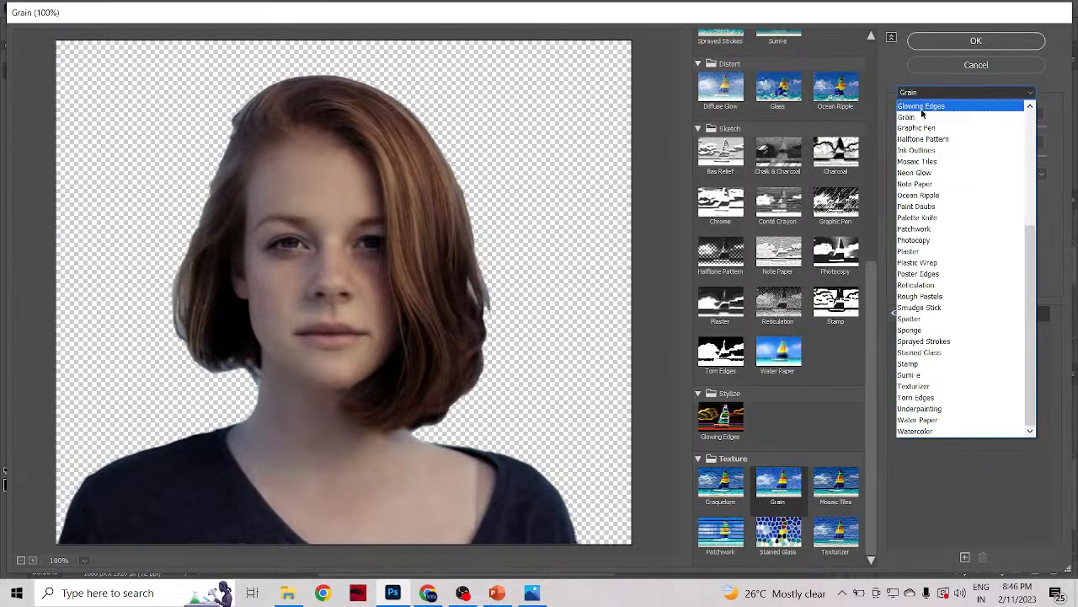
click(923, 139)
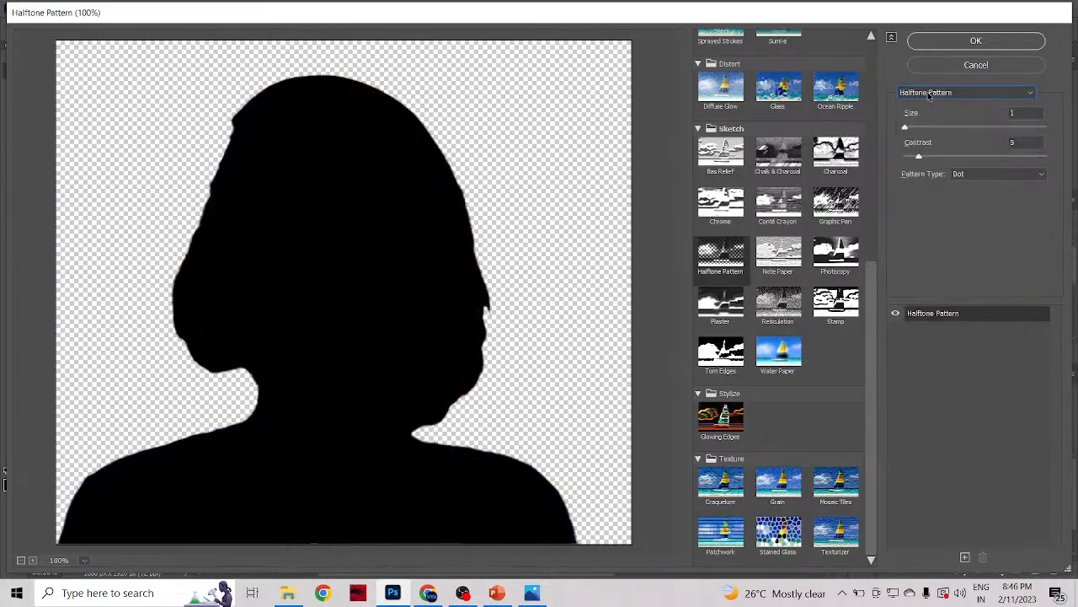
click(927, 94)
click(929, 160)
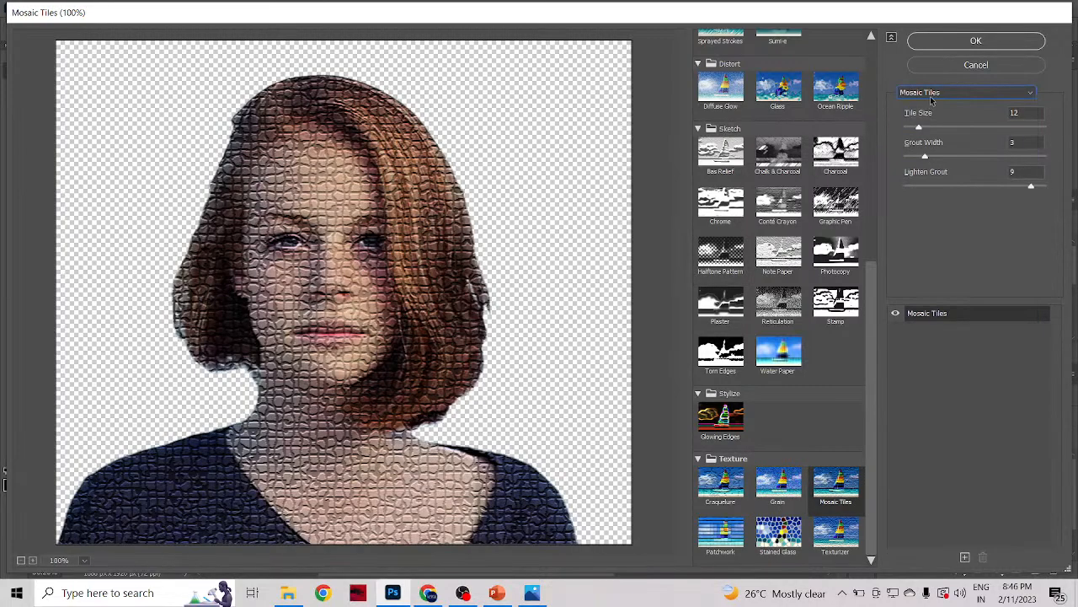
click(931, 96)
click(926, 195)
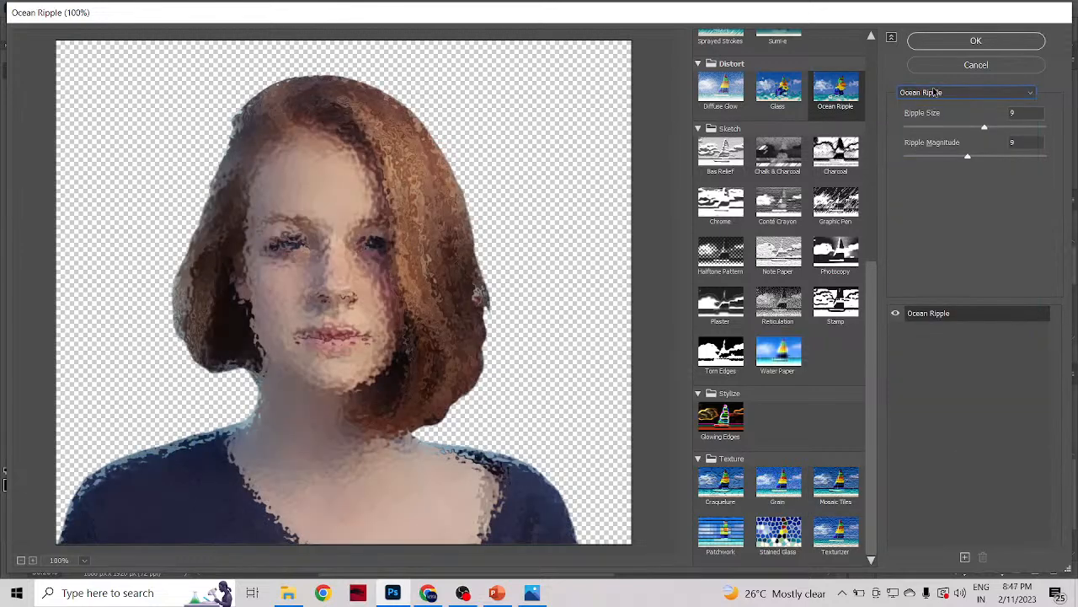
Step: Preview the Plaster, Photocopy and Sprayed Strokes filters on the woman
click(933, 92)
click(915, 253)
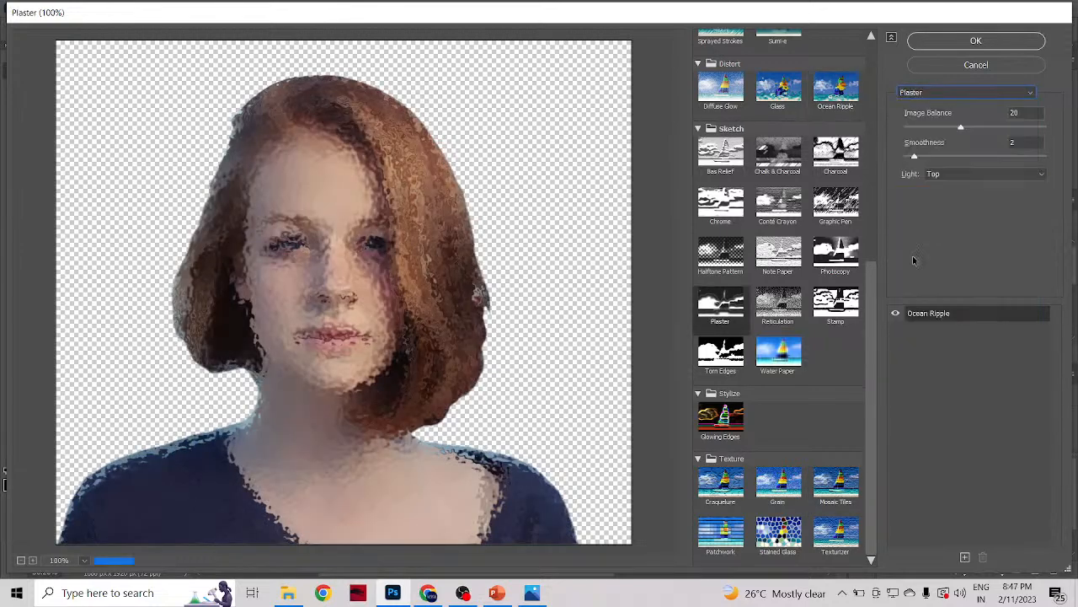
click(919, 96)
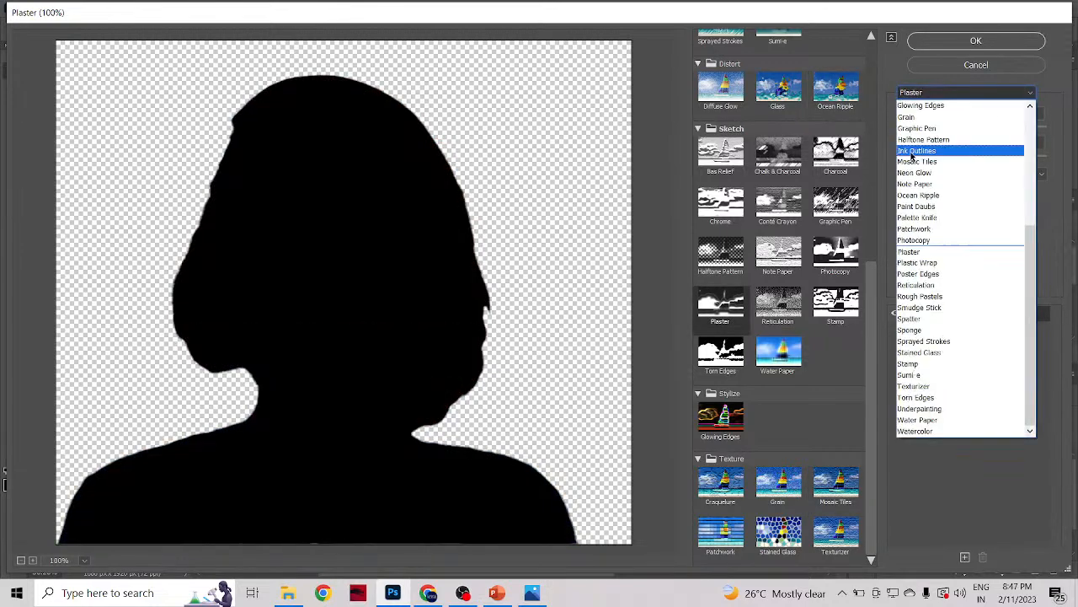
click(910, 240)
click(919, 99)
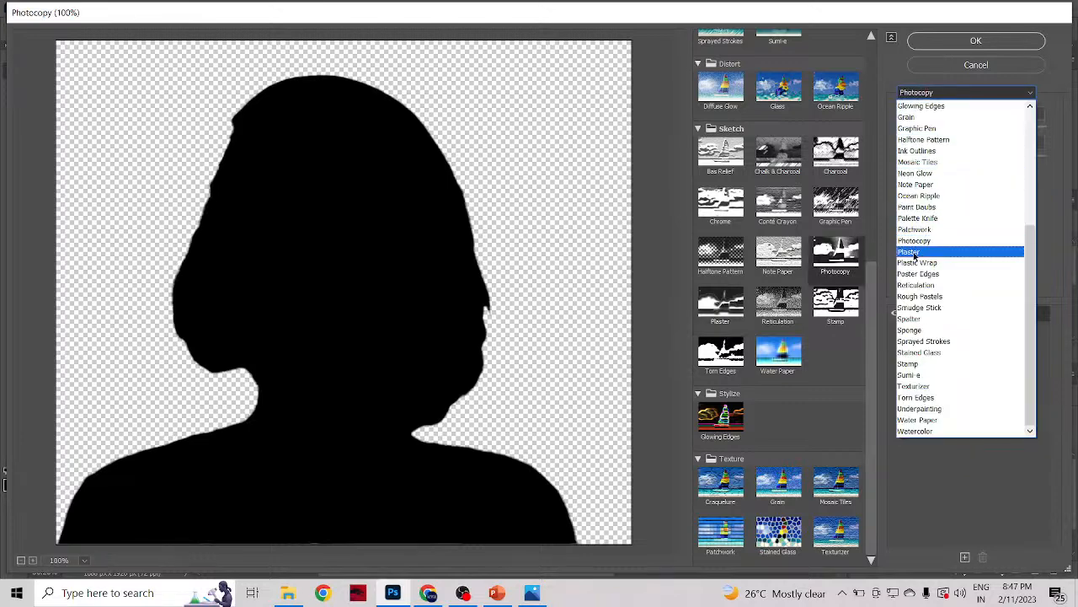
click(911, 342)
Step: Preview the Stained Glass, Sumi-e and Texturizer filters on the woman
click(920, 95)
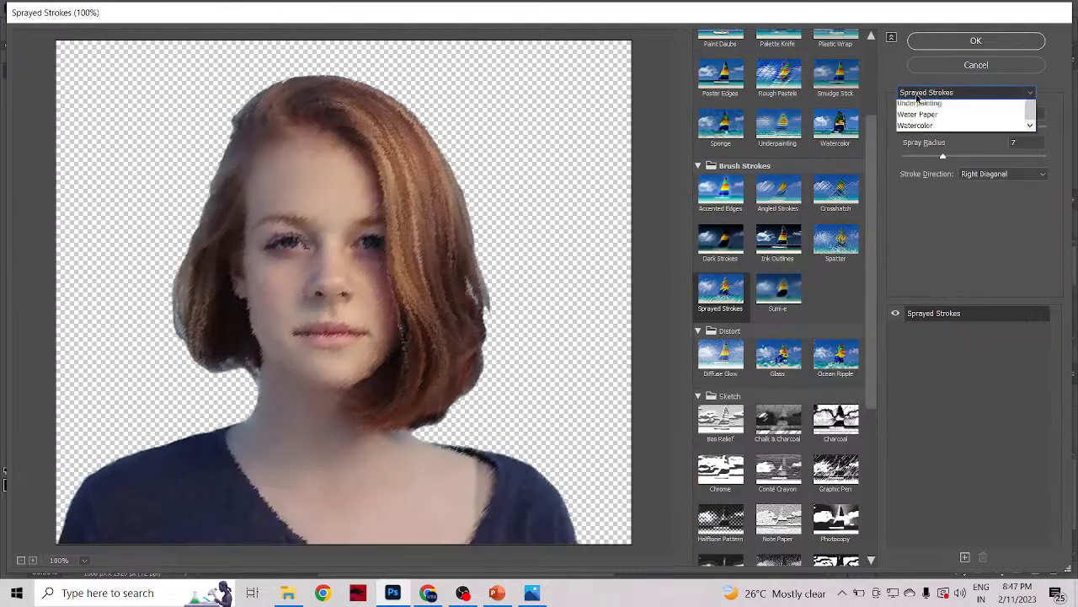
click(920, 353)
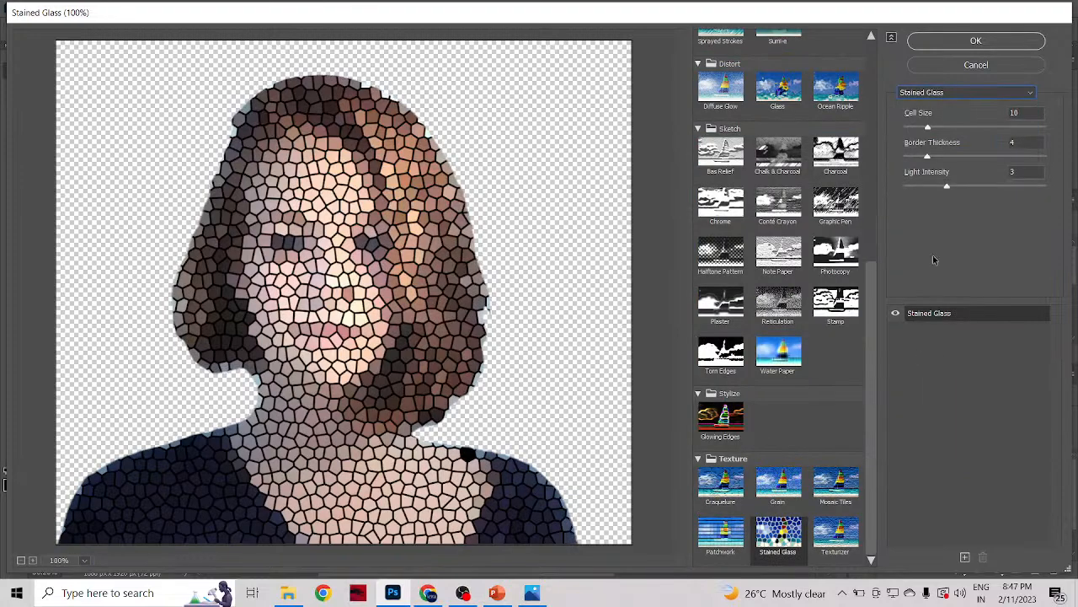
click(911, 94)
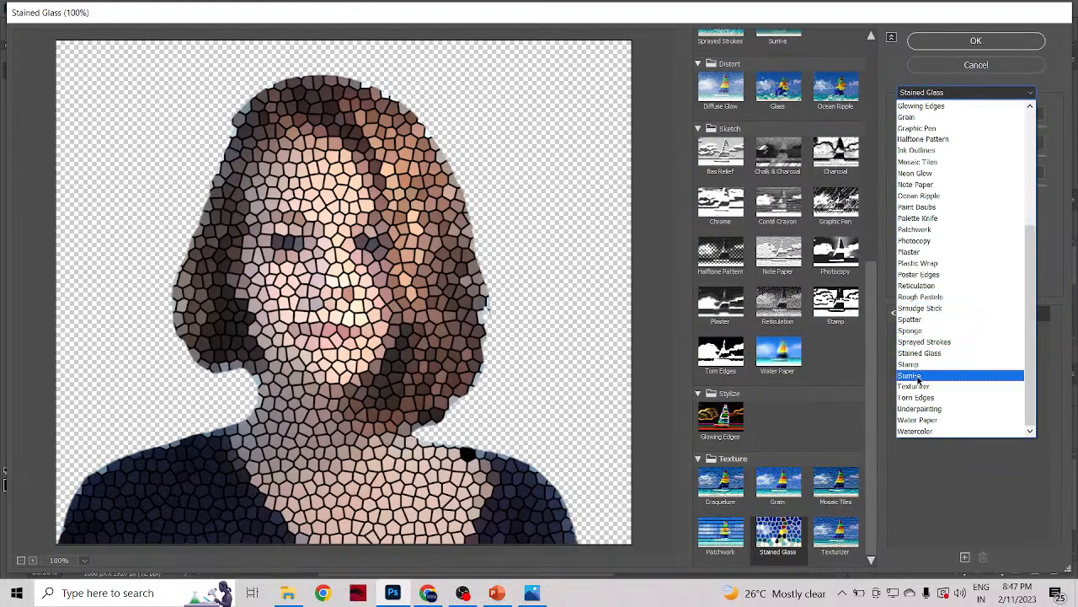
click(922, 375)
click(920, 94)
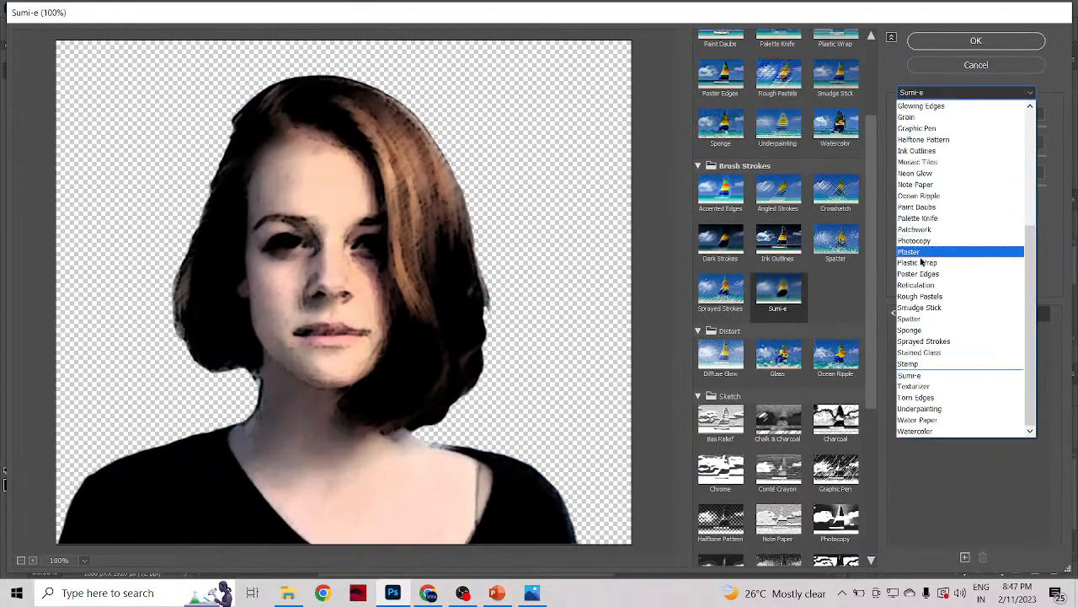
click(927, 376)
Step: Preview the Underpainting, Water Paper and Glowing Edges filters on the woman
click(916, 94)
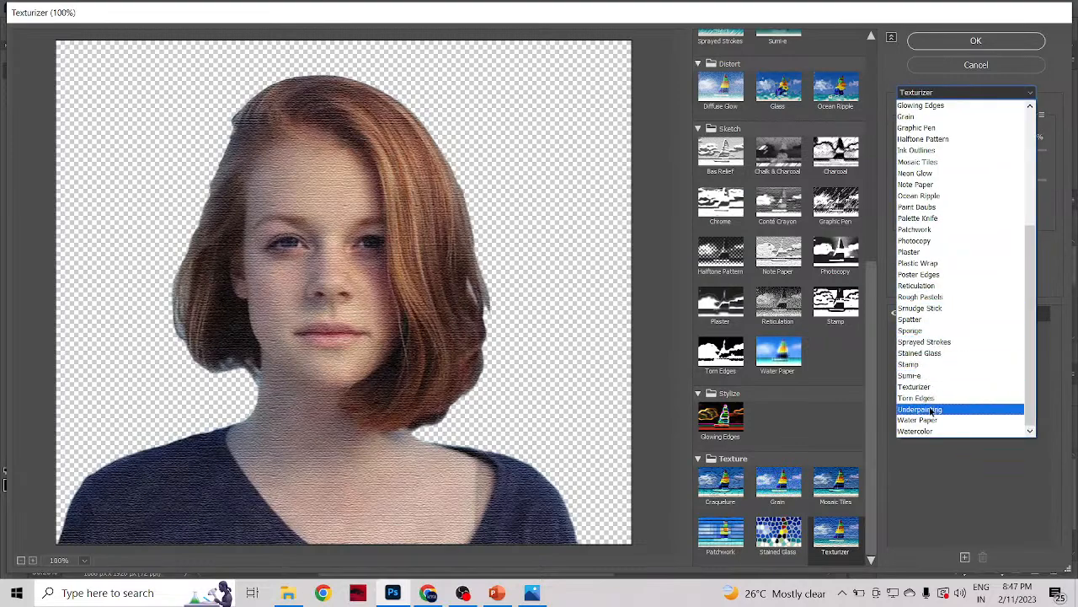
click(926, 410)
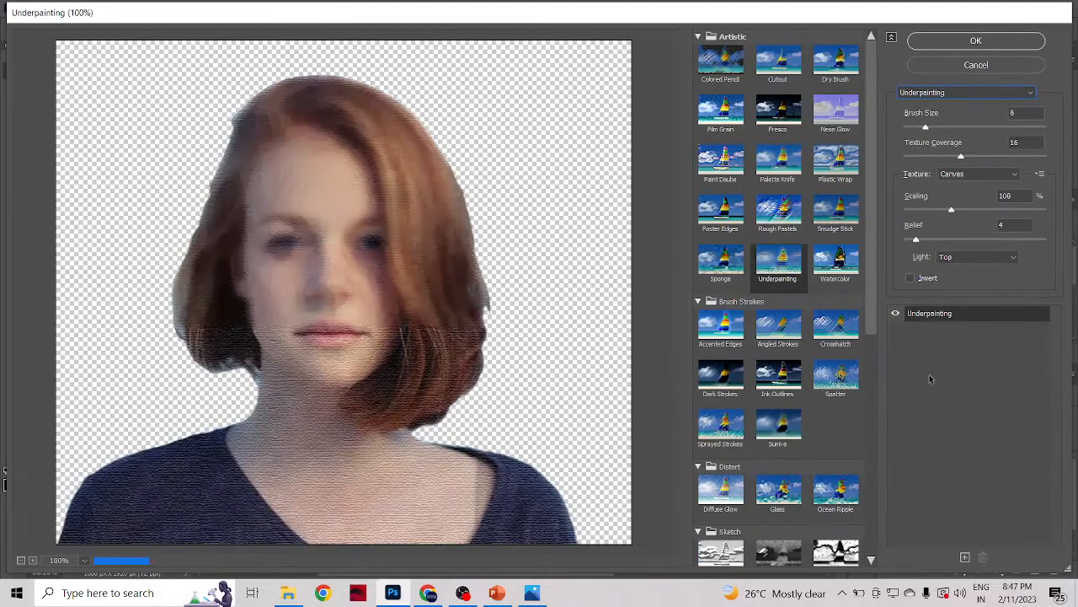
click(914, 94)
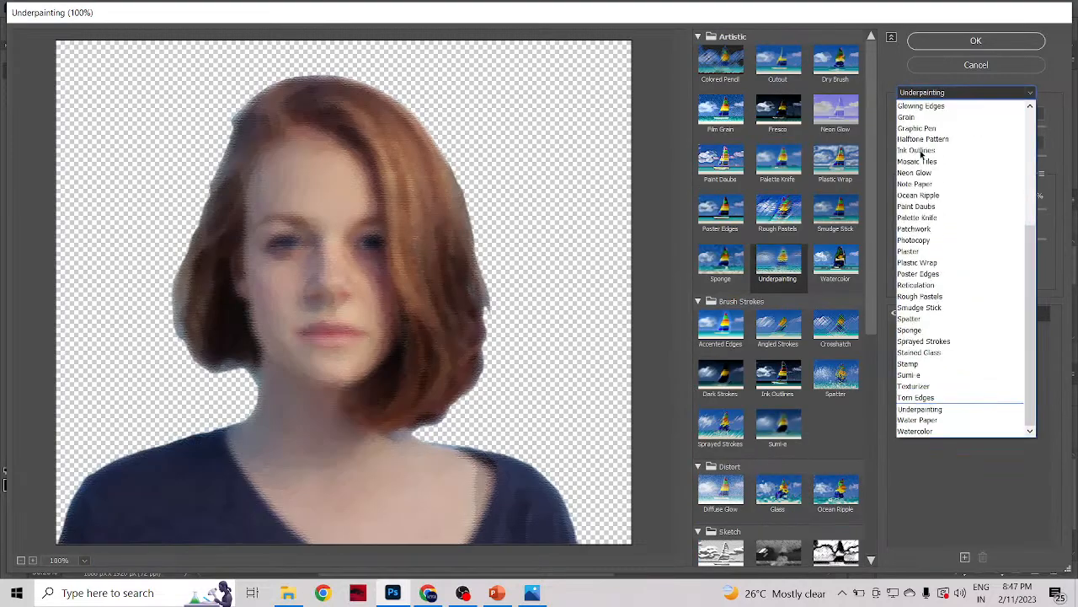
click(922, 421)
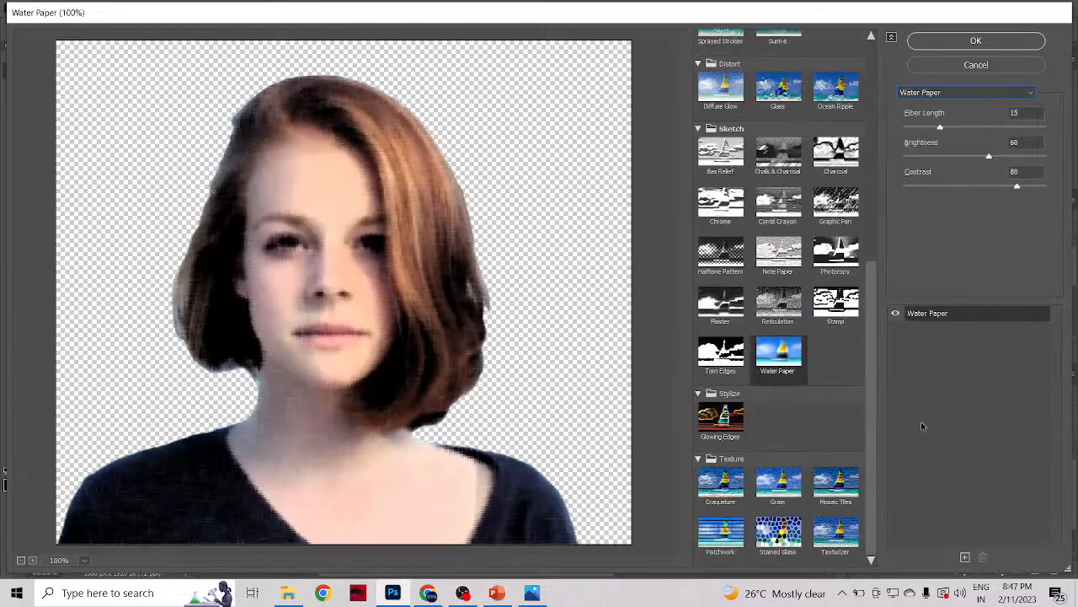
click(937, 95)
click(930, 106)
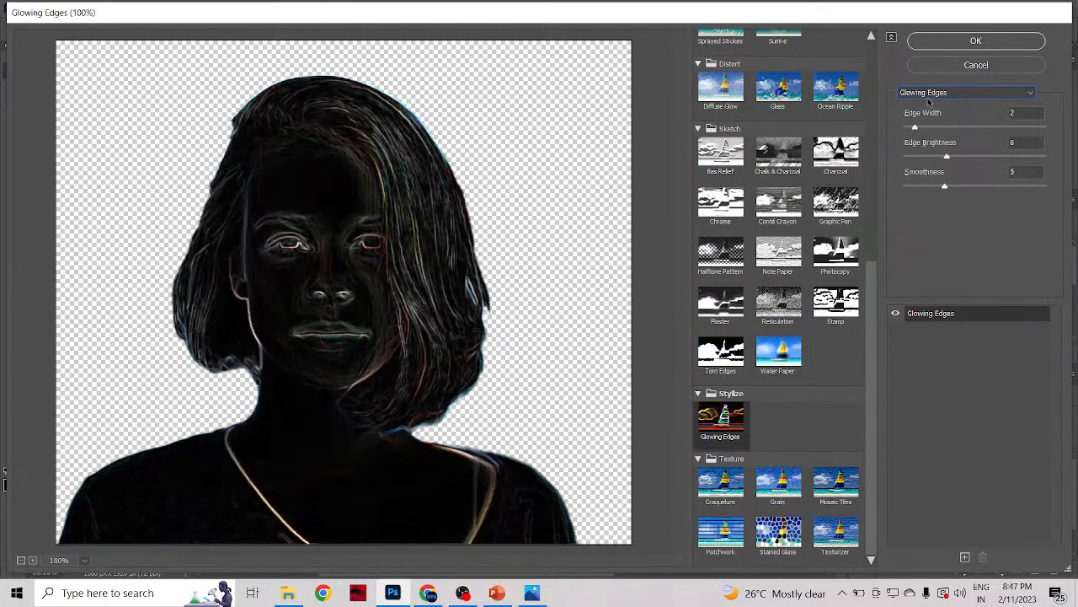
Step: Apply the Grain filter to the woman with Intensity 0, Contrast 13 and the Vertical grain type
click(930, 94)
click(930, 108)
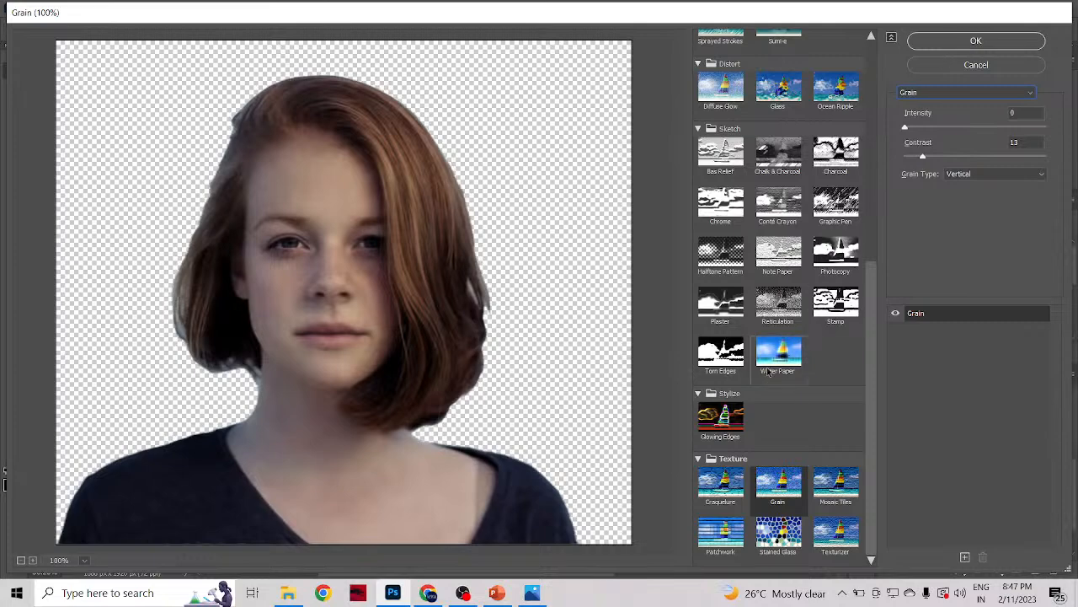
click(975, 41)
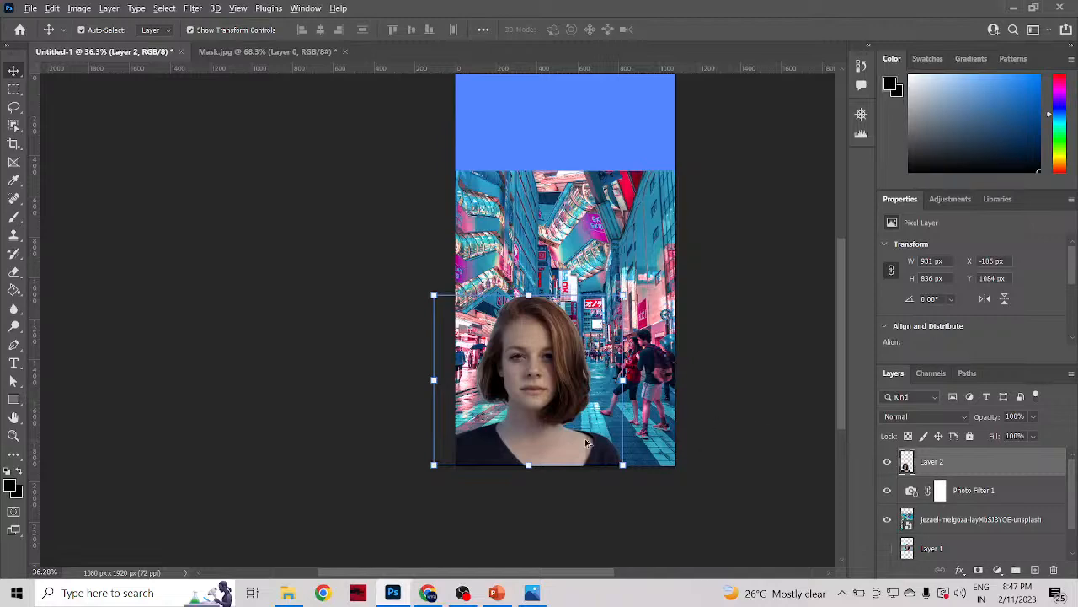
Step: Select the Tokyo street photo layer behind the woman
scroll(584, 438, up, 4)
scroll(585, 438, down, 4)
scroll(585, 438, down, 1)
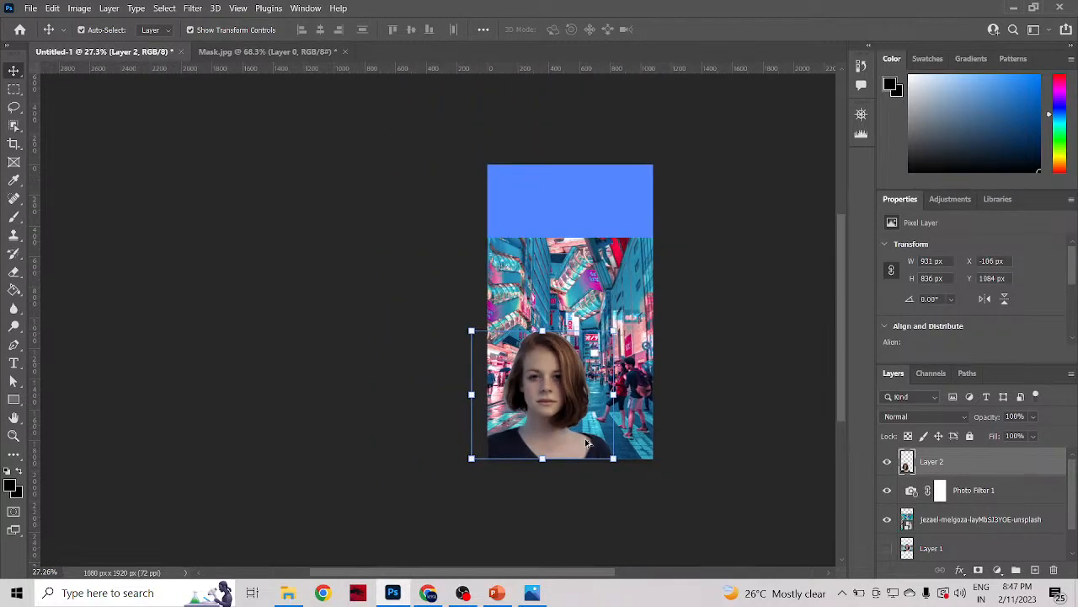
scroll(585, 438, up, 1)
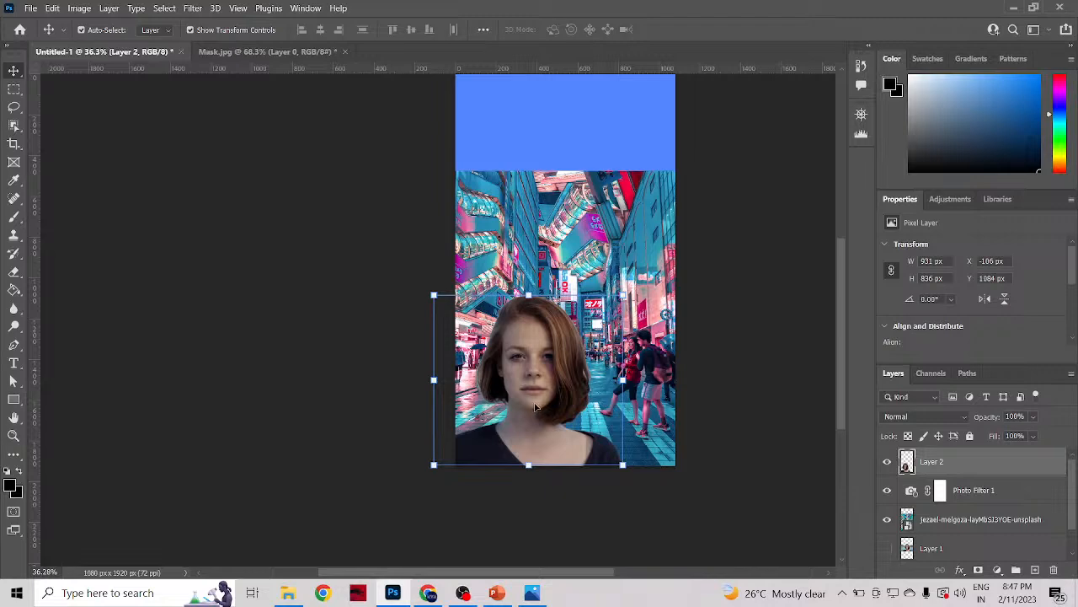
scroll(547, 394, up, 1)
scroll(547, 394, down, 2)
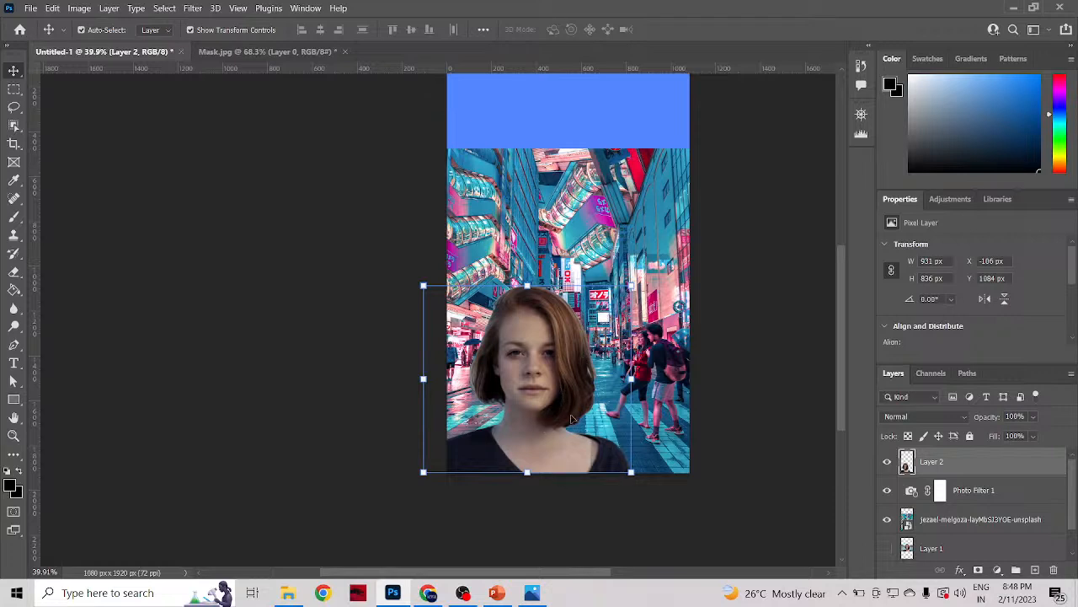
click(670, 363)
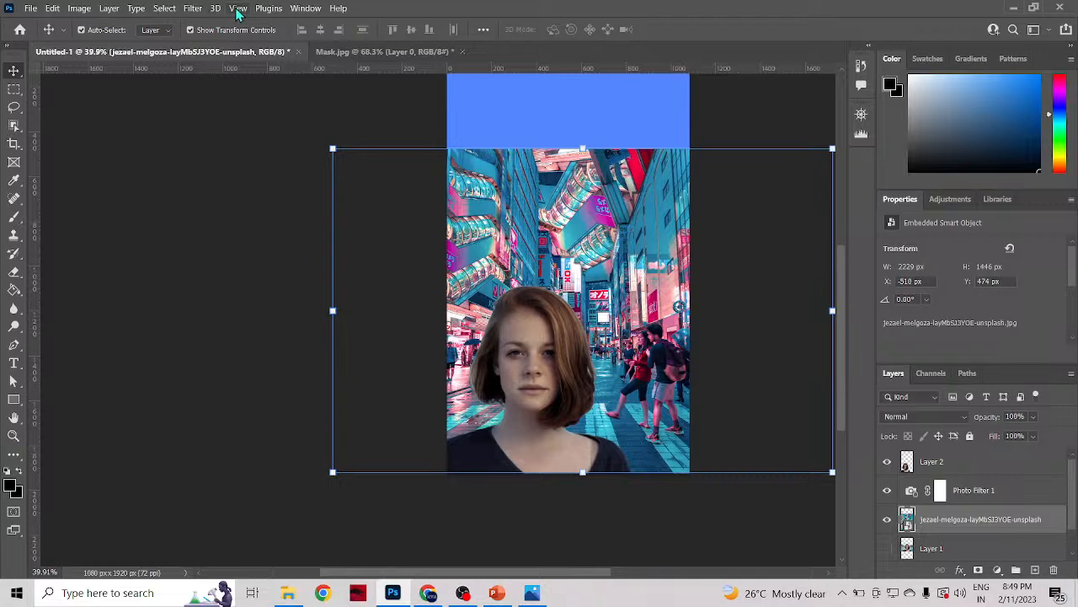
Step: Soften the Tokyo street photo with a light Gaussian Blur, lowering the radius to only a few pixels
click(192, 9)
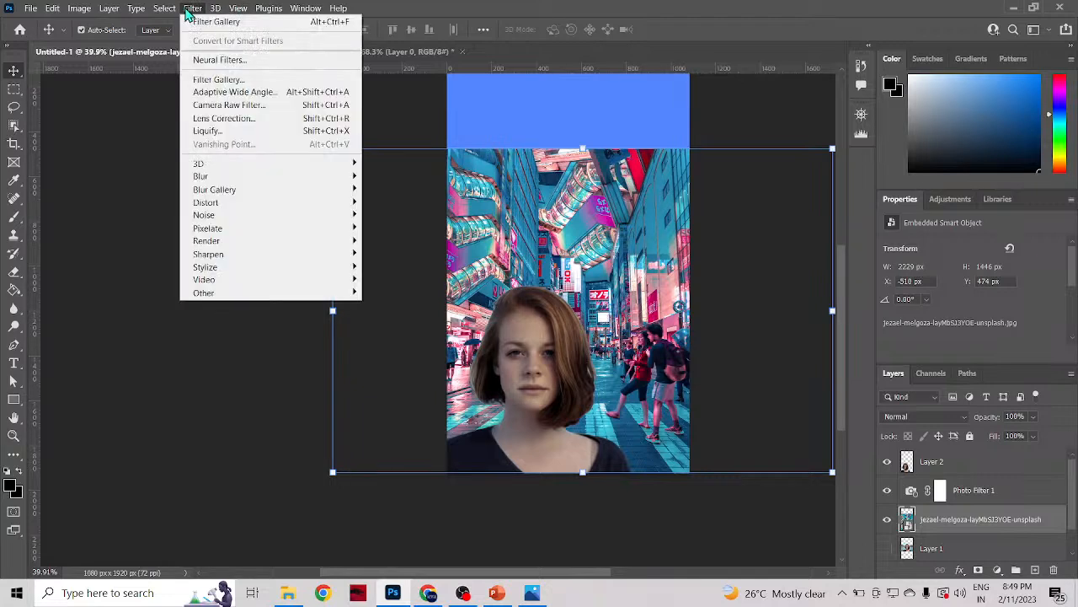
mouse_move(220, 178)
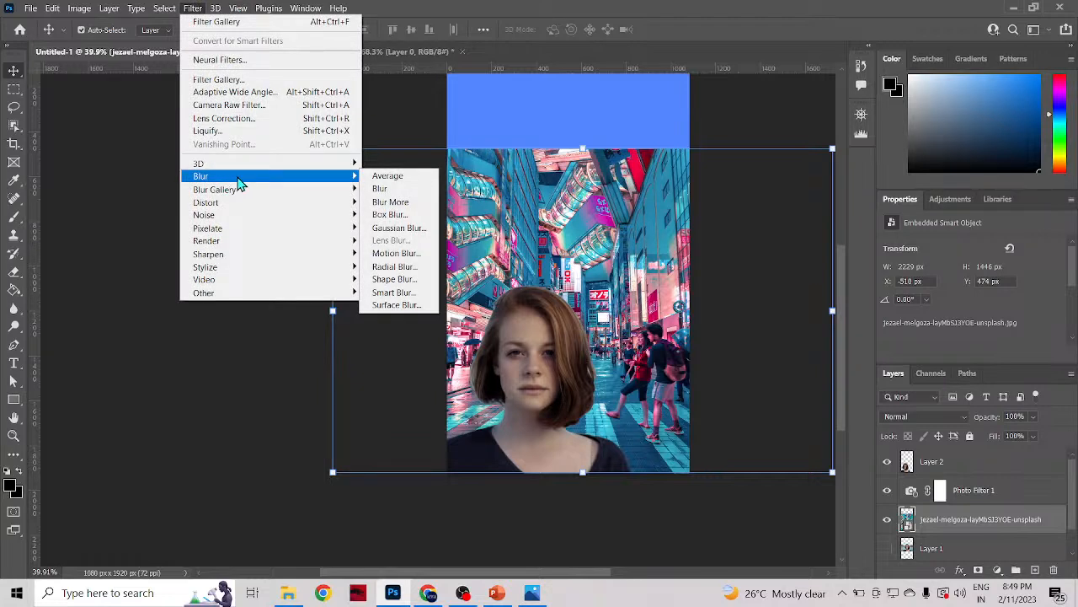
click(394, 233)
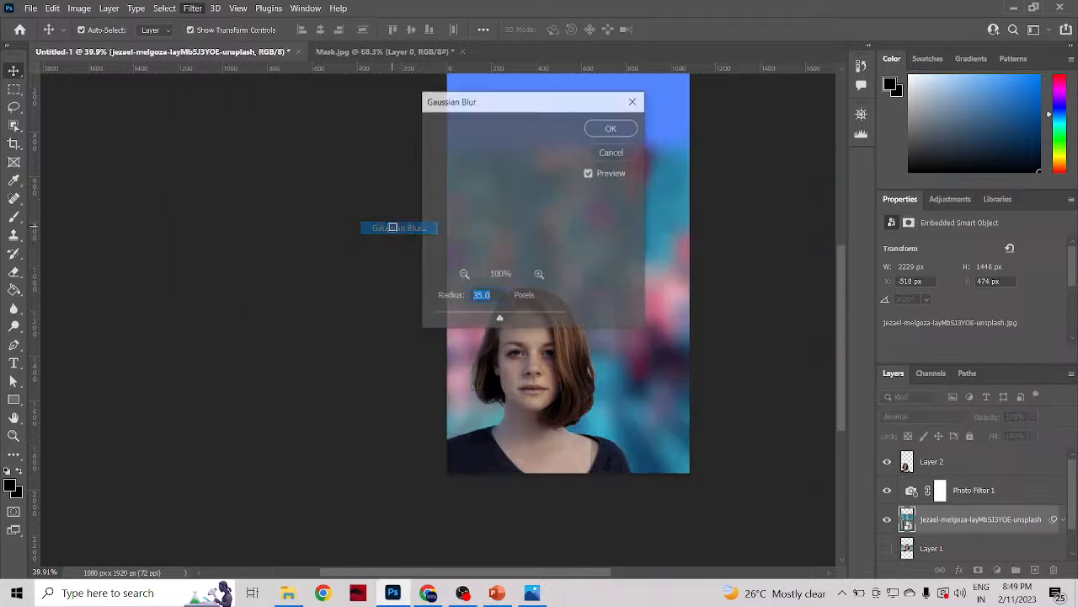
drag(581, 109, 883, 169)
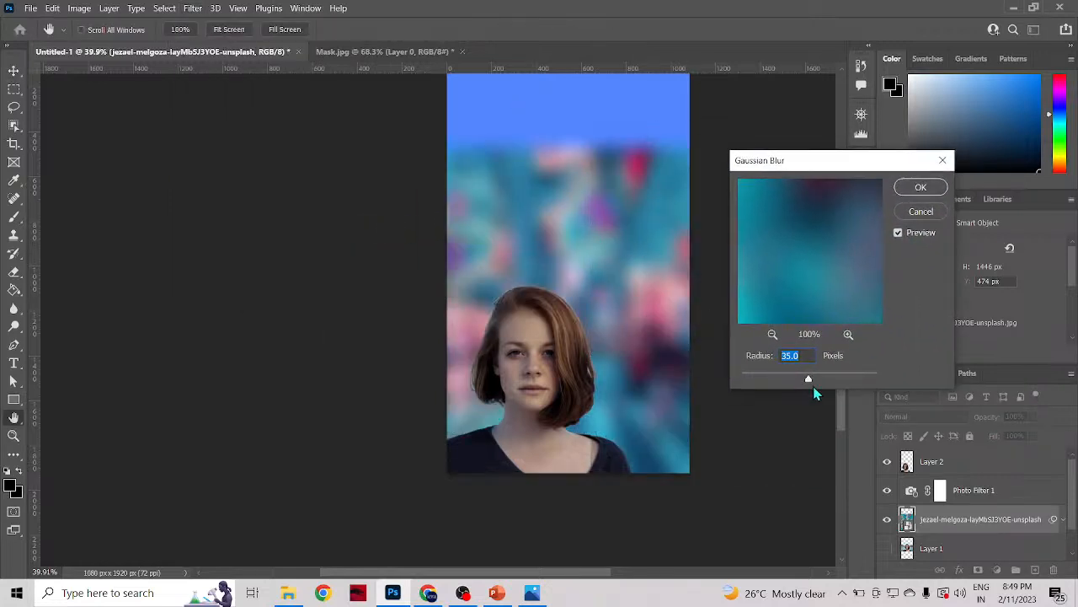
drag(809, 378, 754, 379)
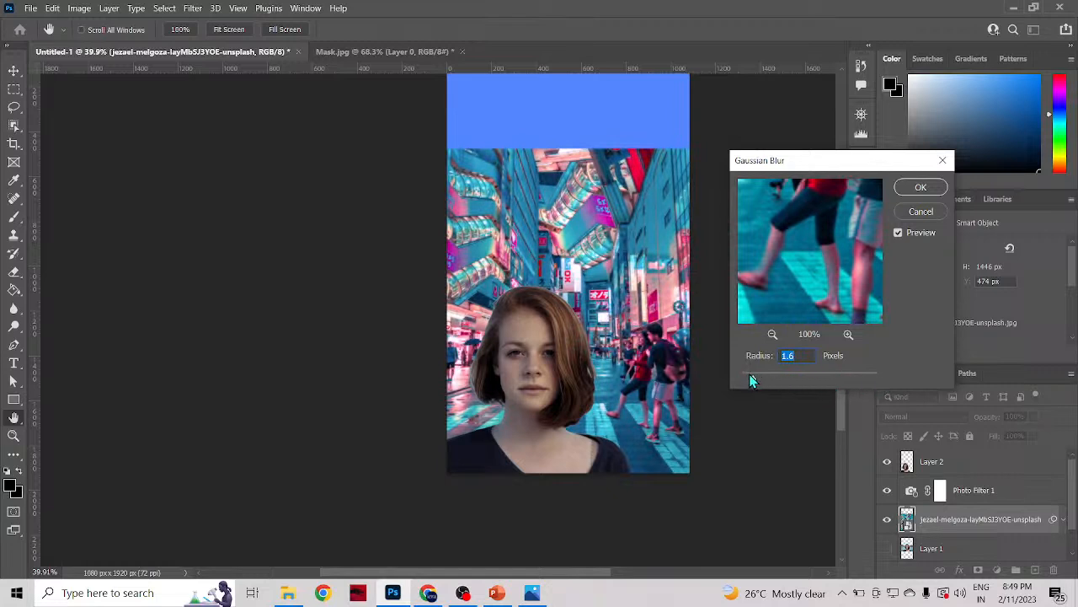
drag(753, 381, 766, 380)
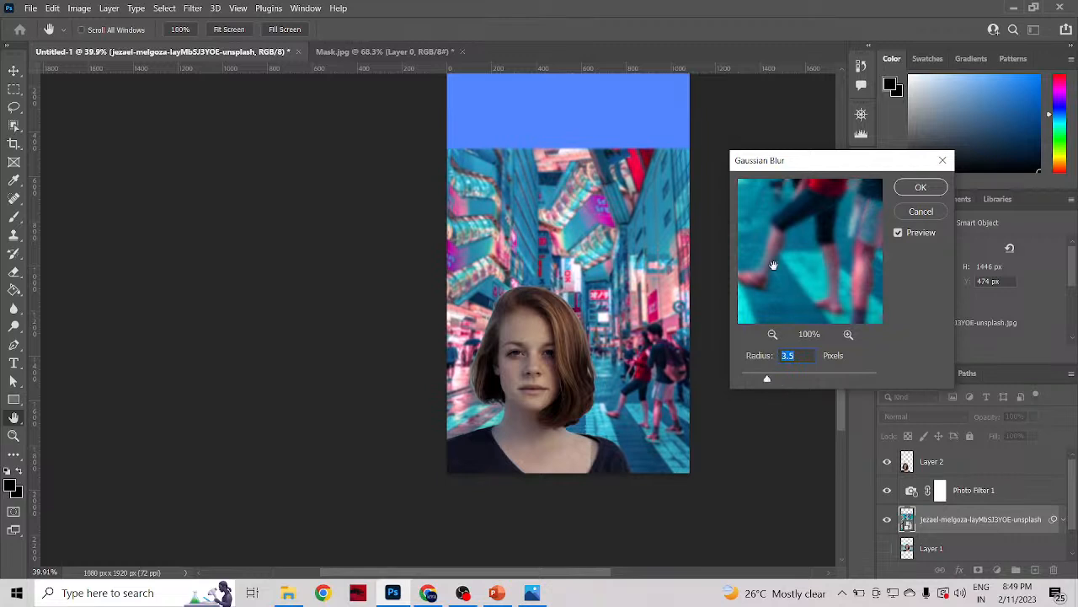
drag(761, 231, 826, 278)
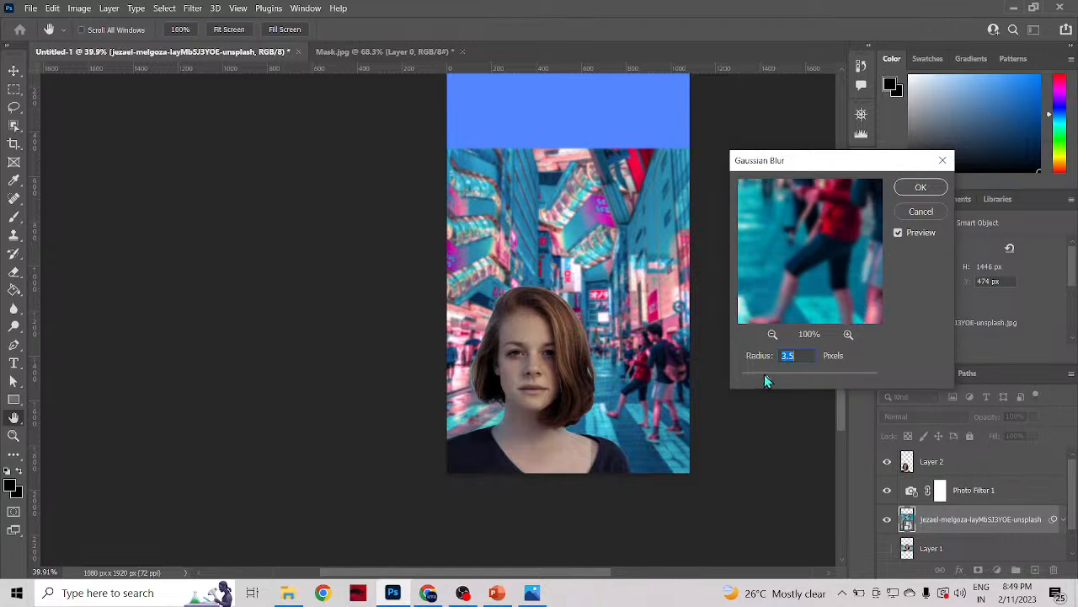
drag(763, 376, 763, 375)
mouse_move(761, 378)
mouse_down()
mouse_move(793, 376)
mouse_move(780, 376)
mouse_up()
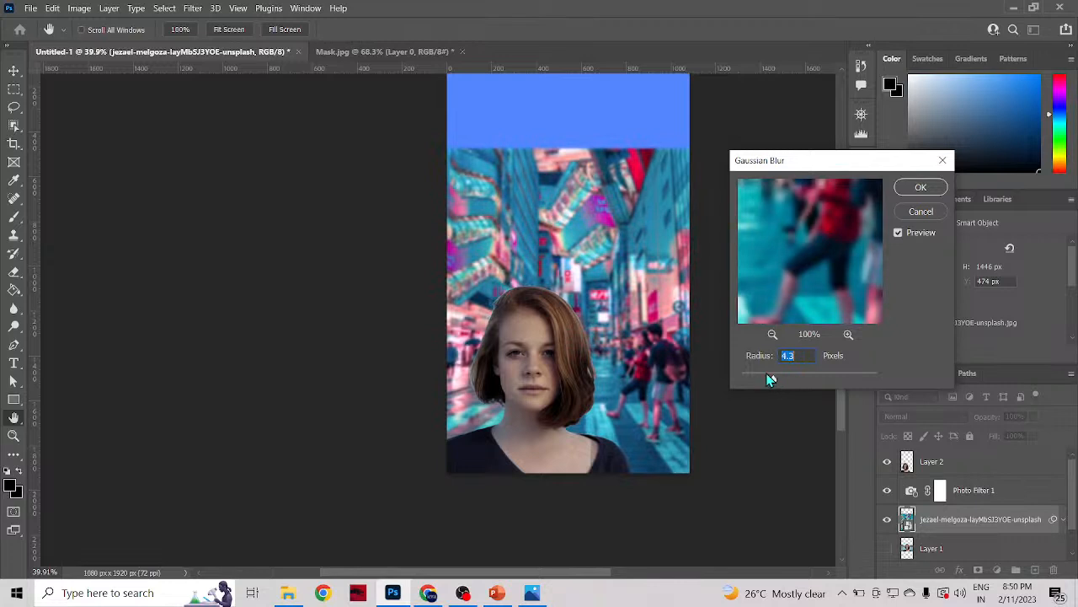
drag(774, 376, 766, 378)
click(914, 189)
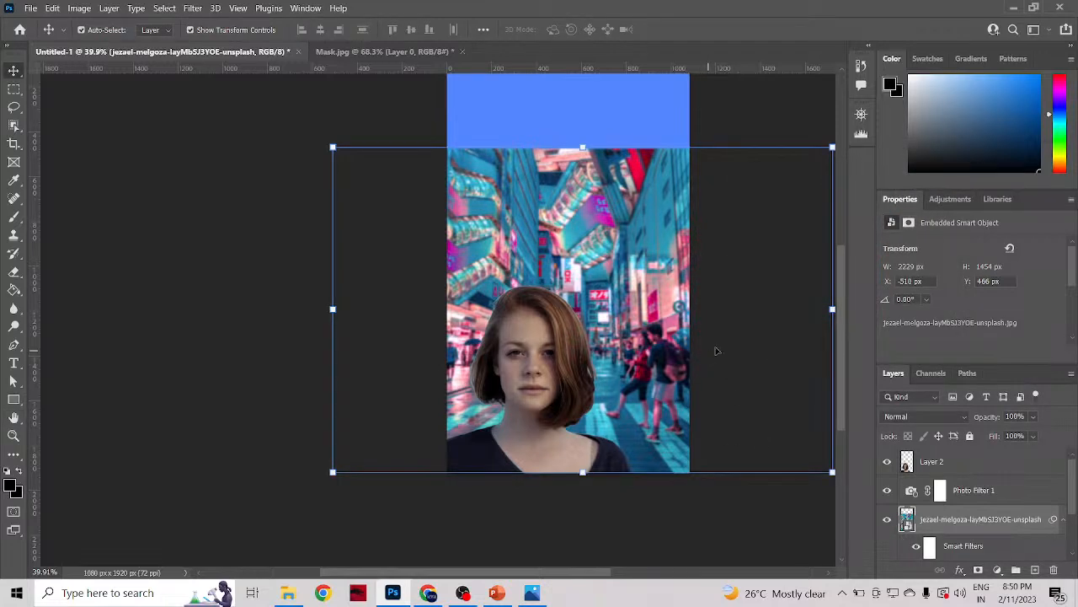
scroll(729, 393, down, 2)
scroll(775, 323, up, 2)
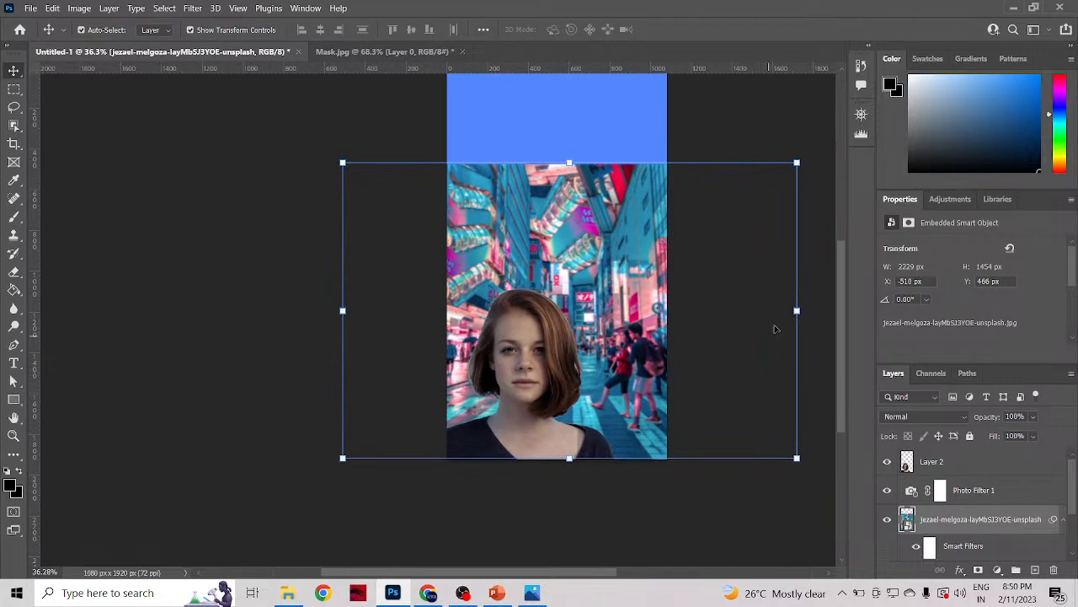
Step: Add a Hue/Saturation adjustment layer directly above the woman's layer
click(787, 347)
click(546, 390)
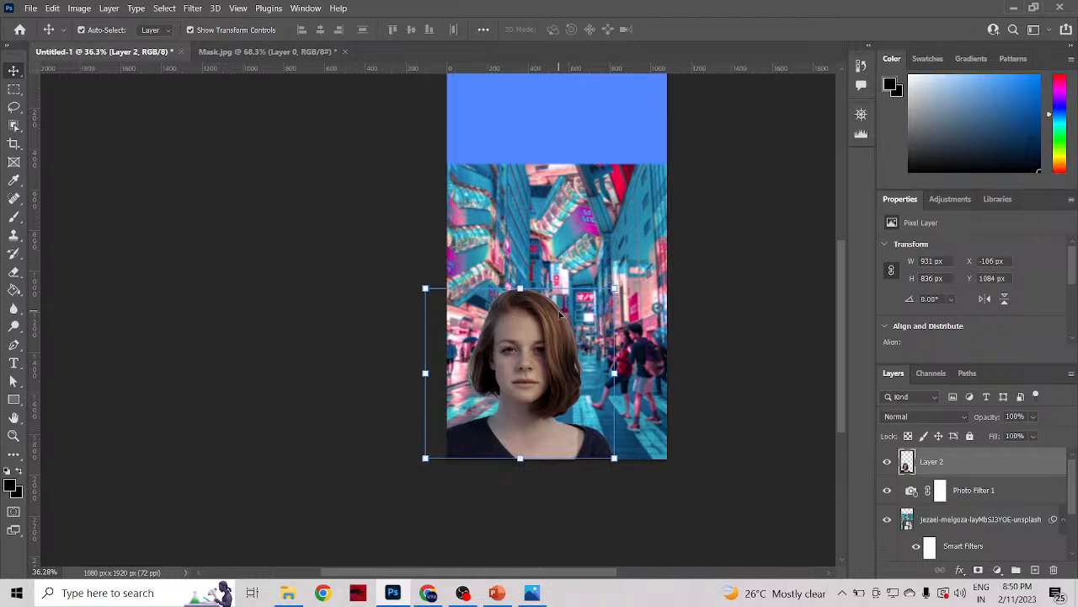
click(948, 202)
click(908, 253)
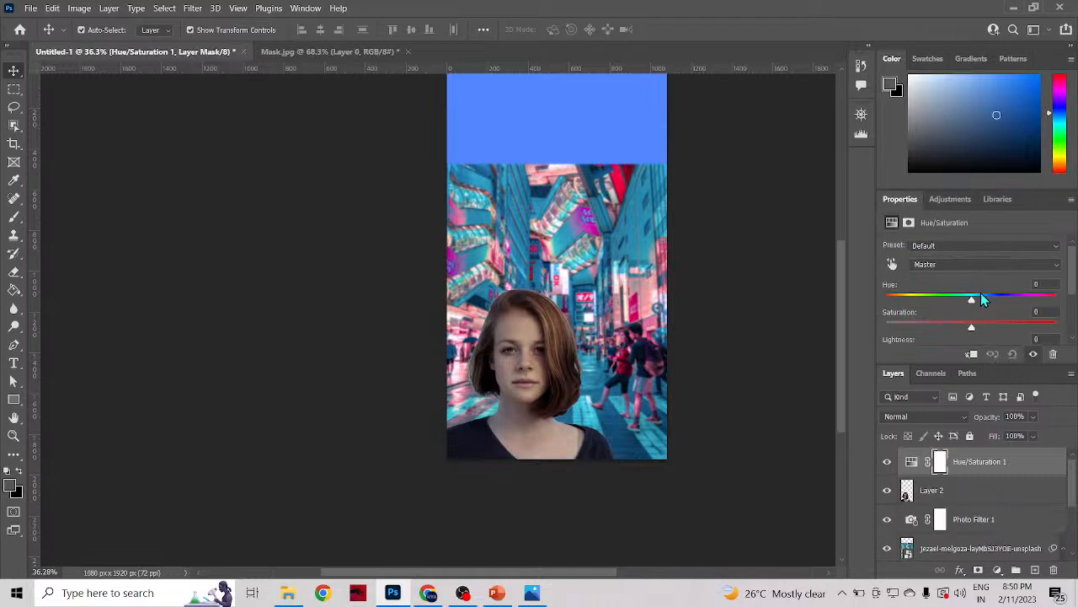
mouse_move(982, 295)
mouse_down()
mouse_move(993, 295)
mouse_move(948, 301)
mouse_move(975, 296)
mouse_up()
click(947, 247)
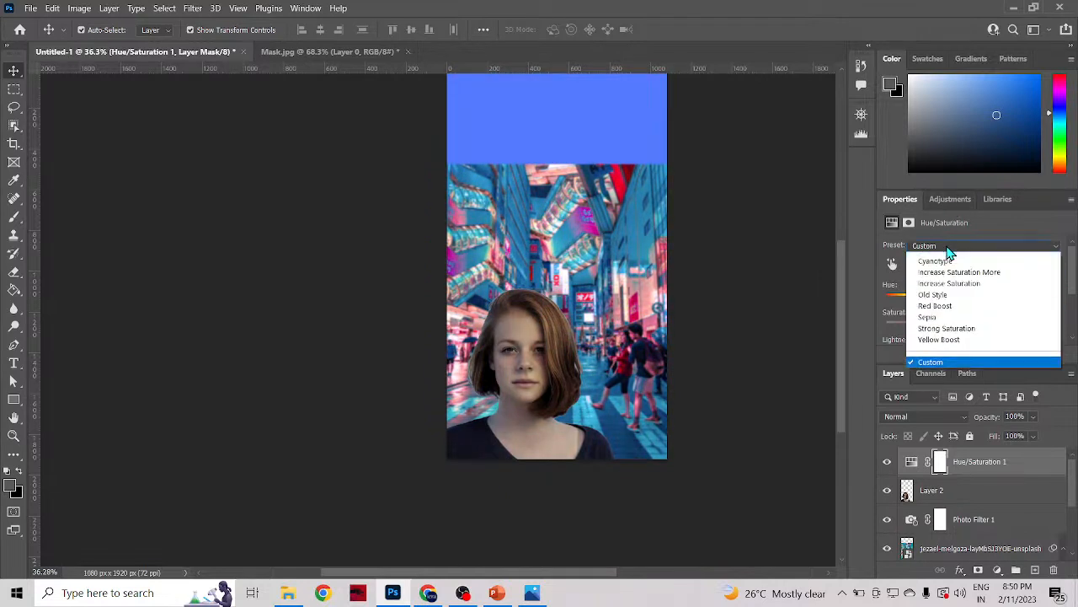
click(944, 259)
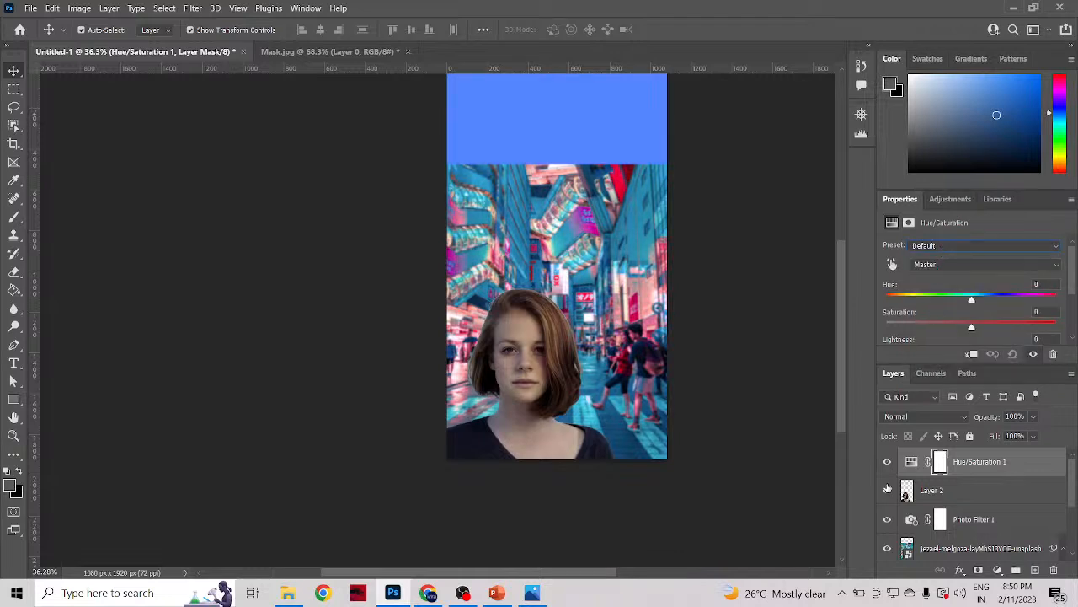
Step: Set the Hue/Saturation adjustment to Hue +10, Saturation -10 and Lightness -9
mouse_move(971, 329)
mouse_down()
mouse_move(937, 331)
mouse_move(964, 330)
mouse_up()
drag(1018, 301, 982, 310)
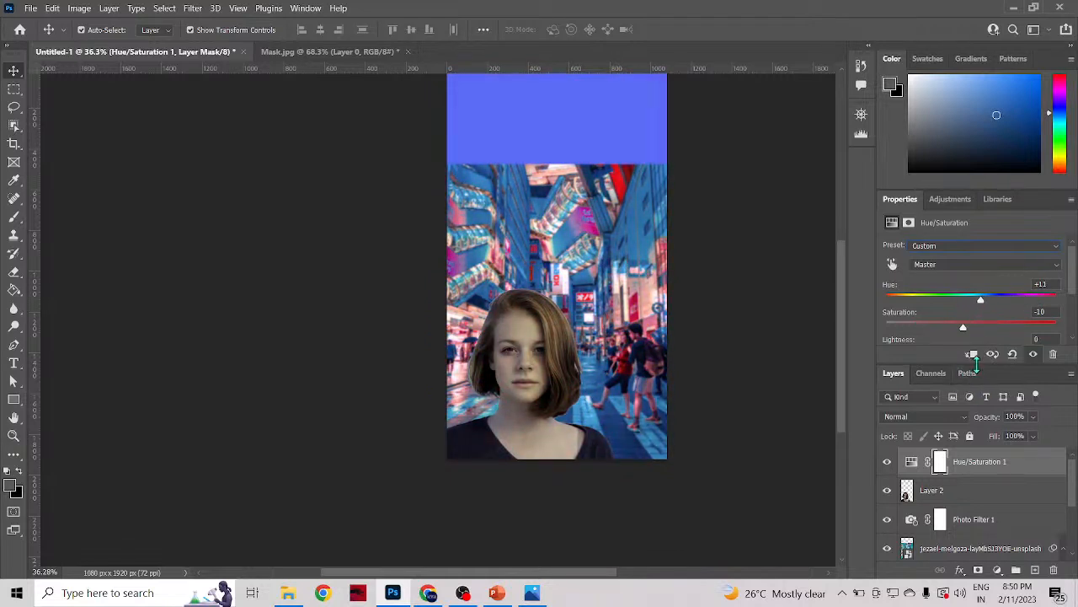
scroll(939, 320, down, 2)
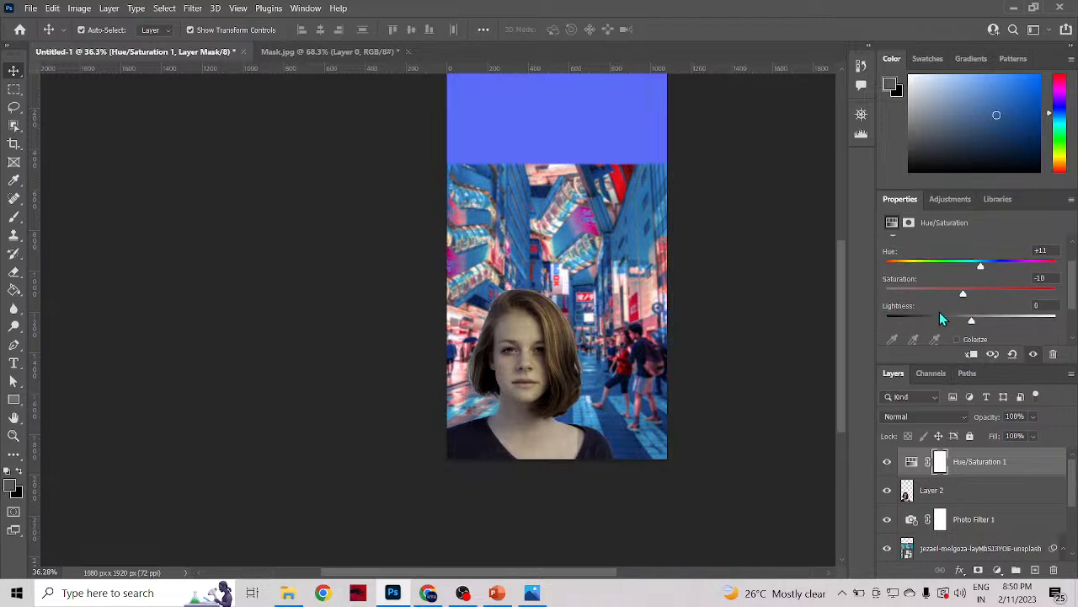
drag(973, 320, 953, 317)
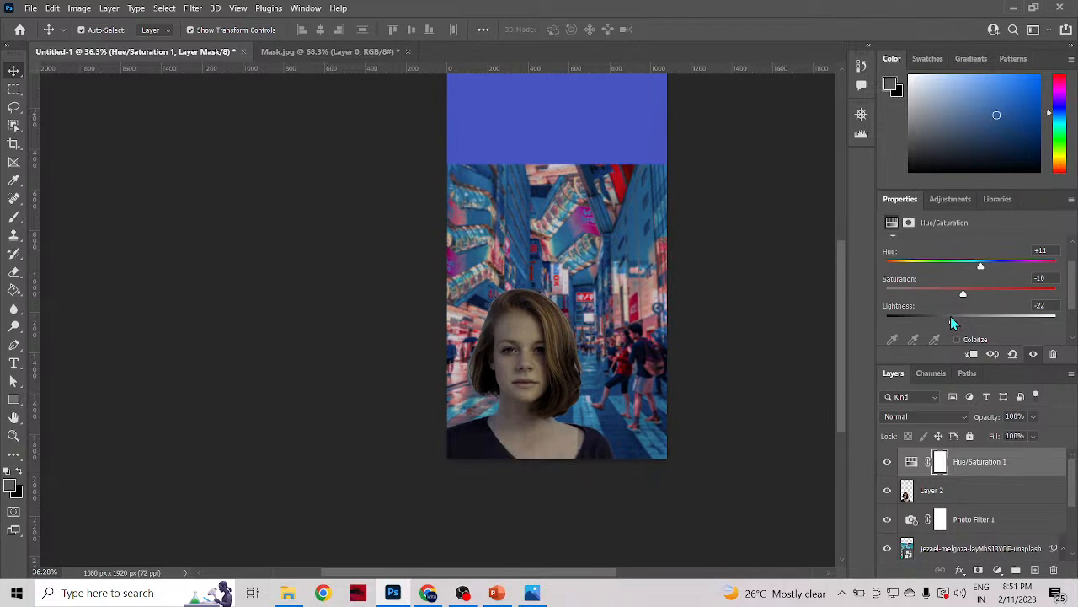
drag(952, 320, 956, 318)
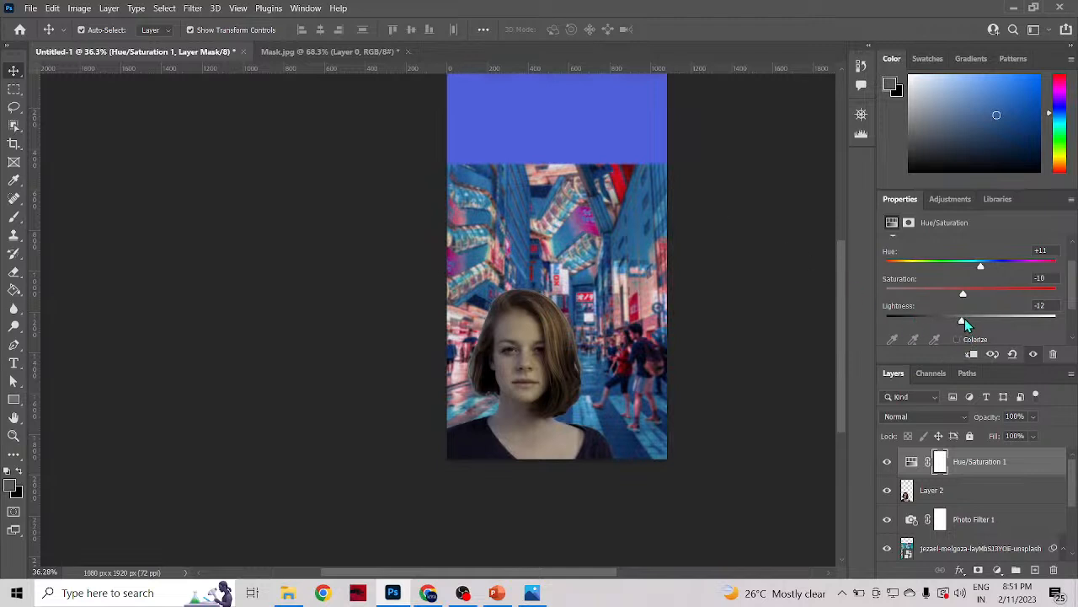
drag(962, 320, 965, 321)
drag(1013, 263, 981, 268)
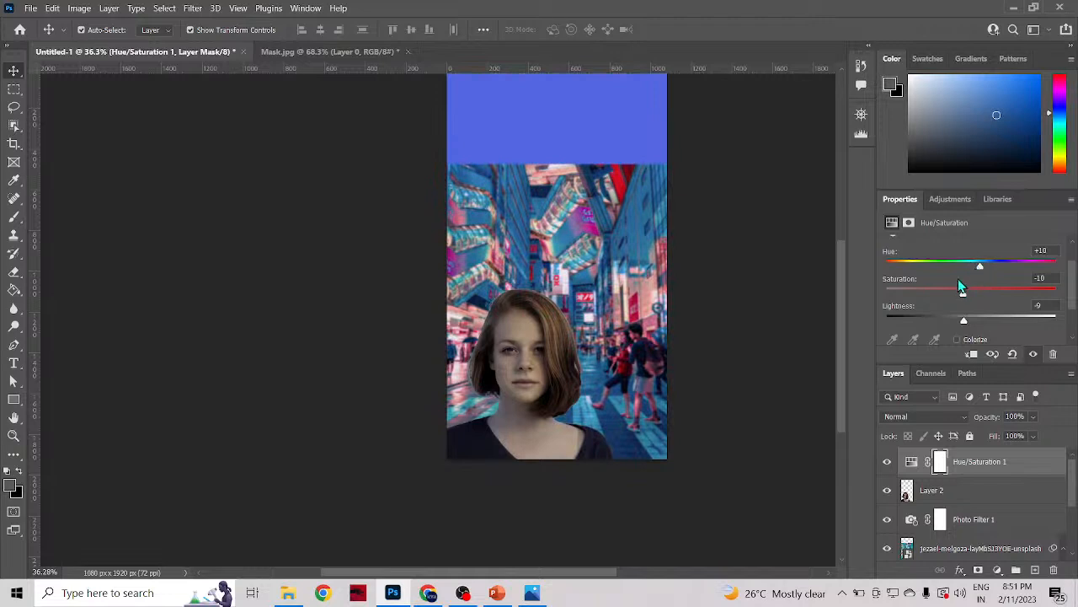
Step: Add a Brightness/Contrast adjustment layer with Brightness -9 and Contrast -44, and compare the image with its previous state
click(963, 209)
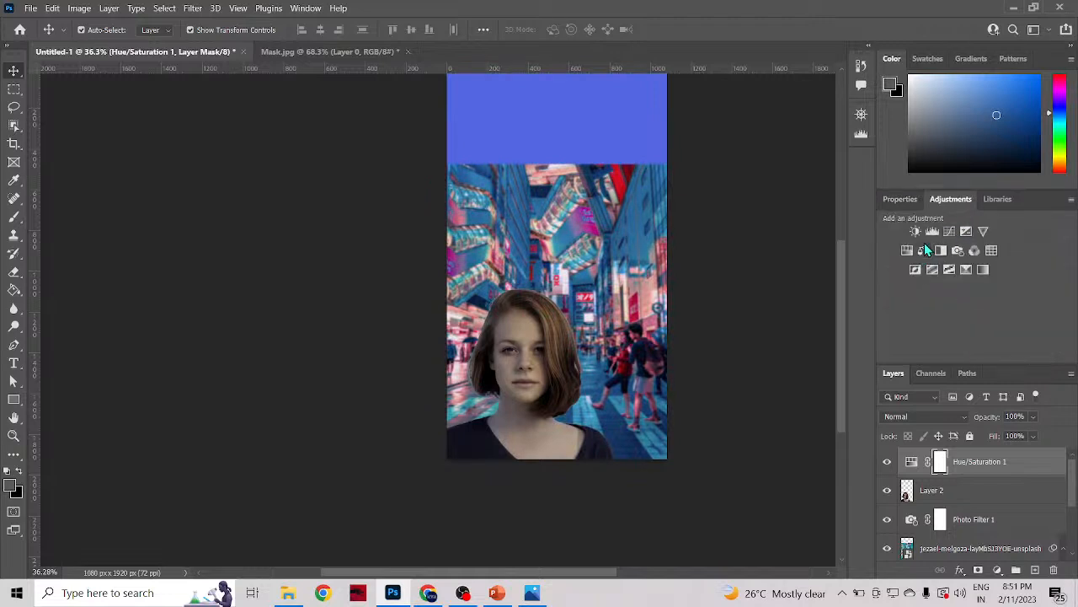
click(921, 244)
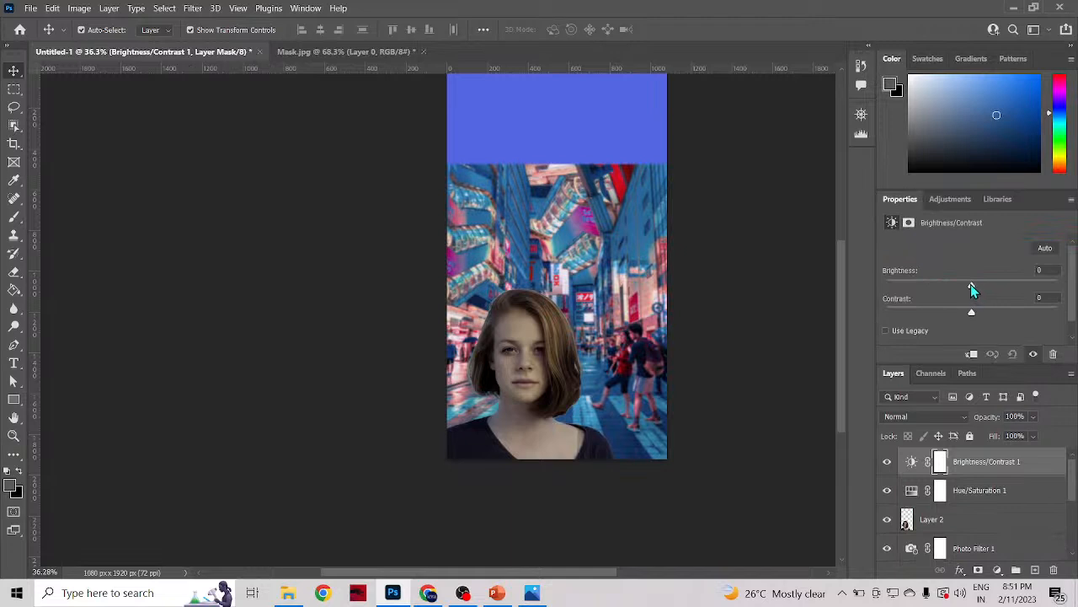
drag(970, 284, 898, 329)
scroll(948, 320, down, 1)
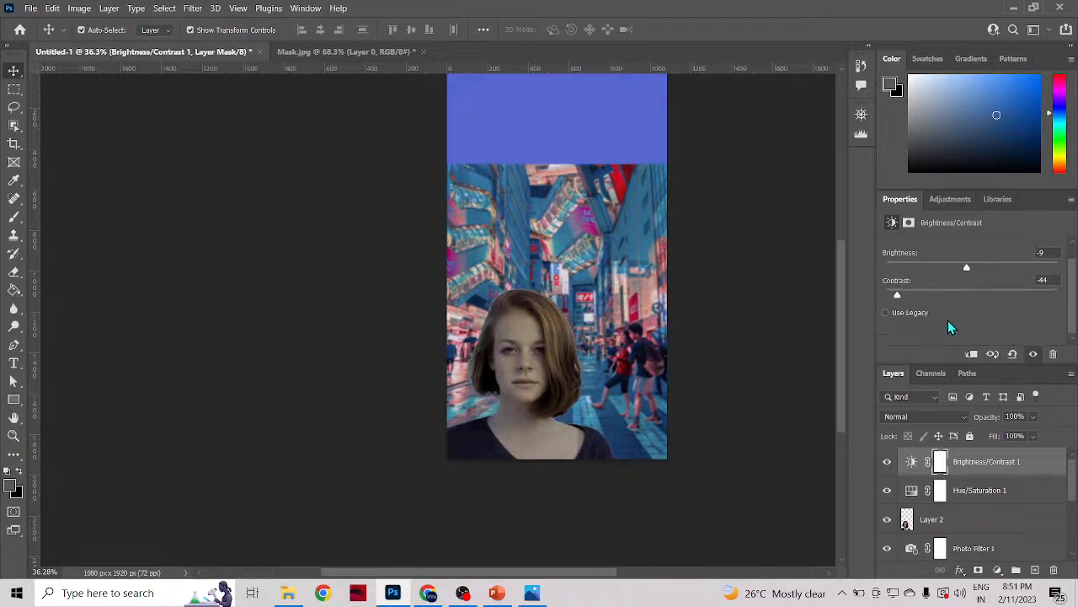
click(993, 355)
click(993, 354)
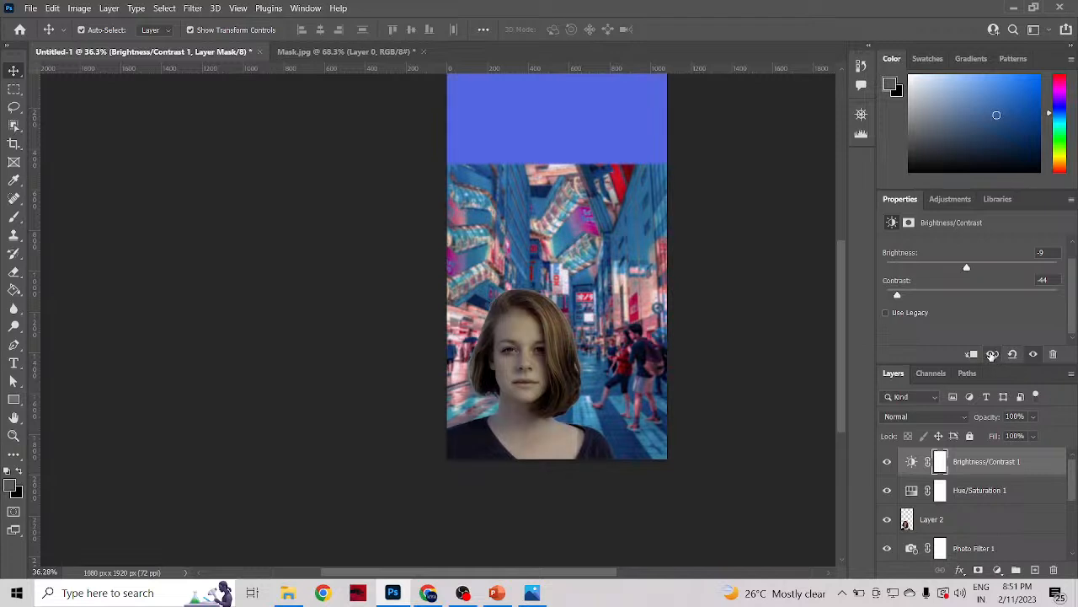
click(992, 354)
click(992, 355)
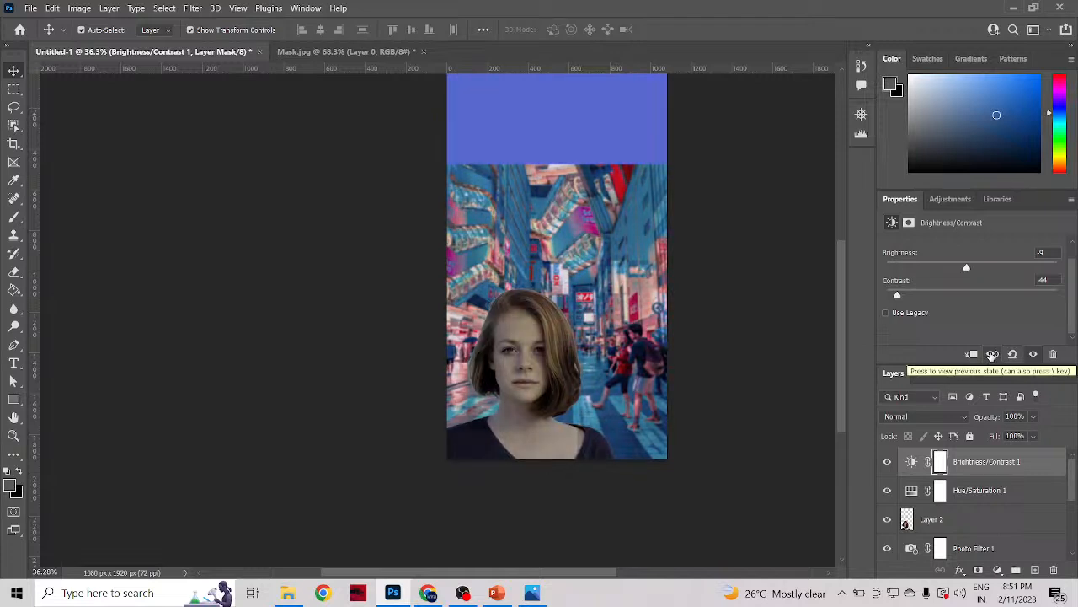
click(992, 355)
click(993, 355)
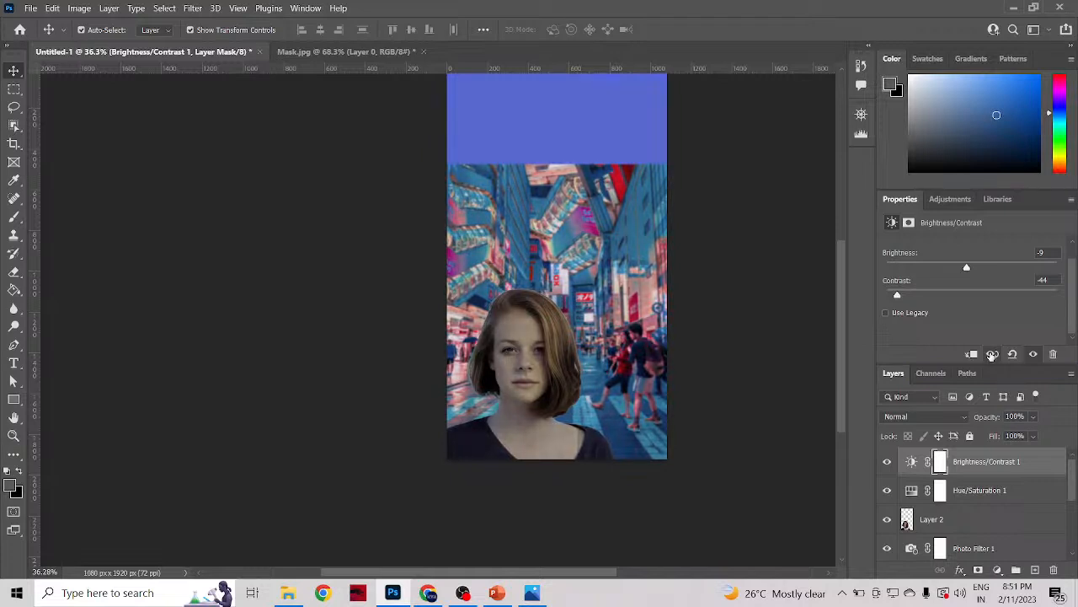
Step: Add a Vibrance adjustment layer with Vibrance -11 and Saturation +4
click(951, 198)
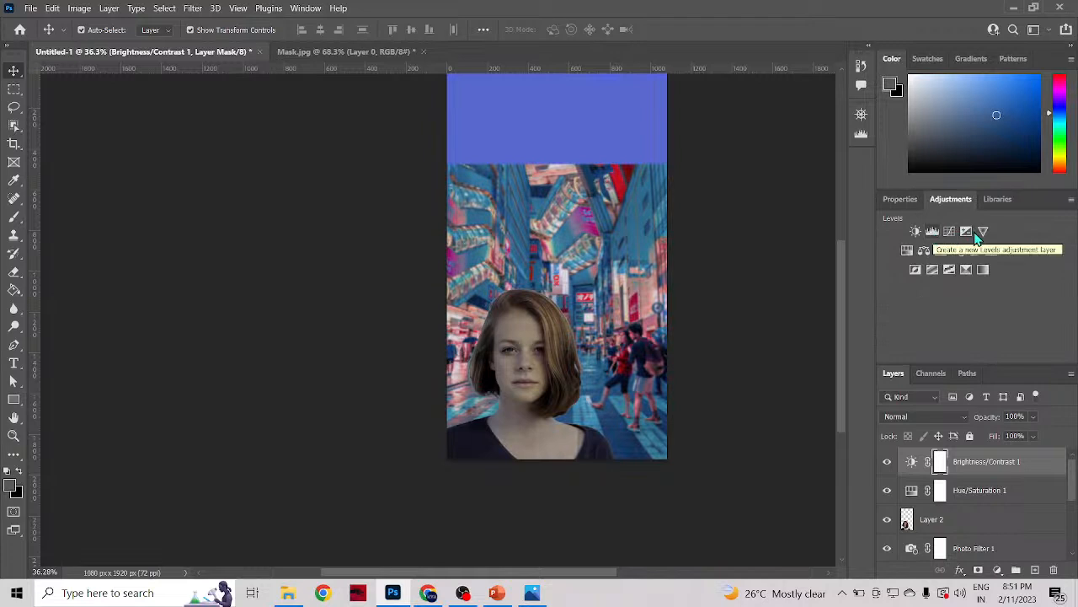
click(983, 233)
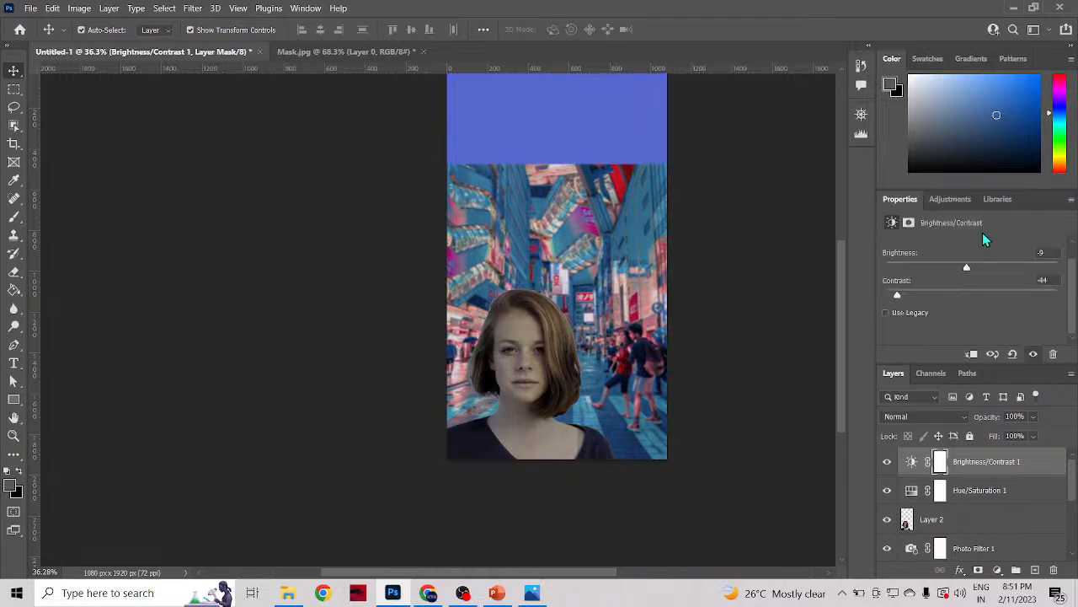
drag(973, 261, 975, 294)
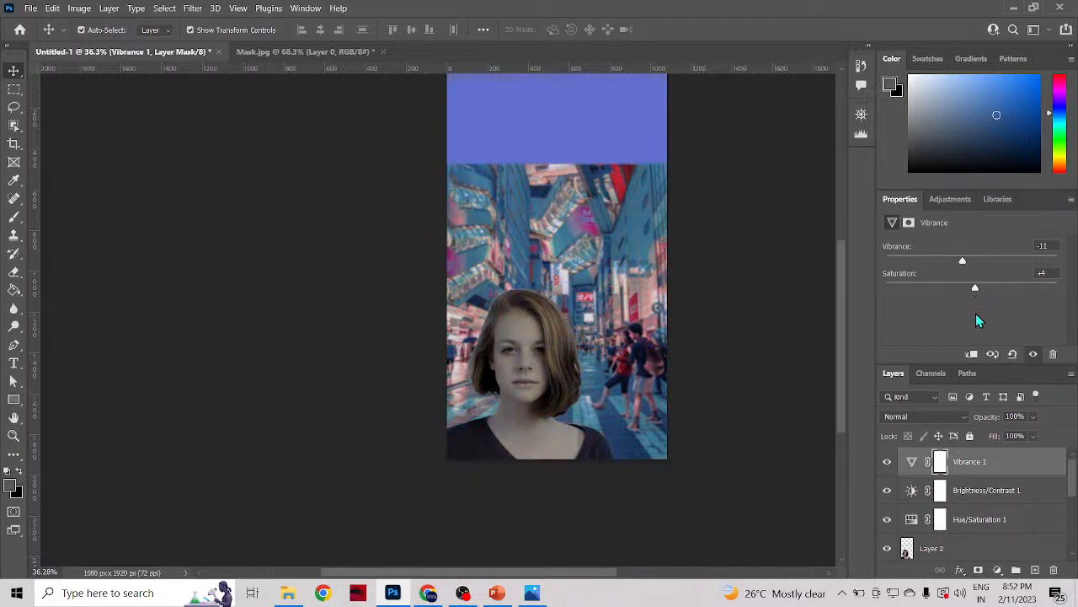
Step: Add a Color Balance adjustment layer, setting the midtones to -18 on Magenta–Green and +9 on Yellow–Blue
click(963, 199)
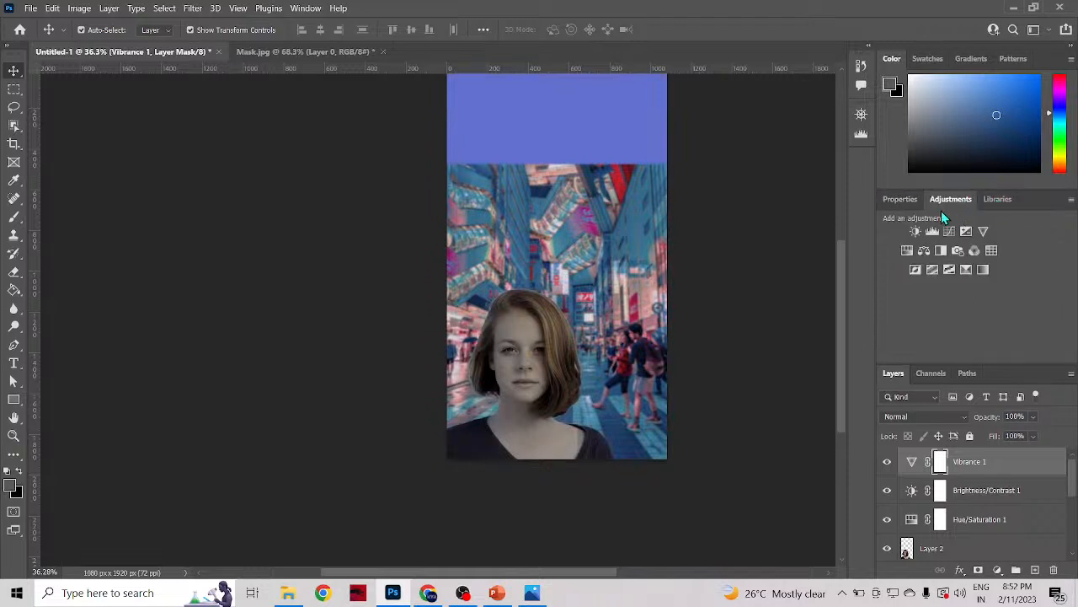
click(927, 251)
drag(952, 324, 931, 315)
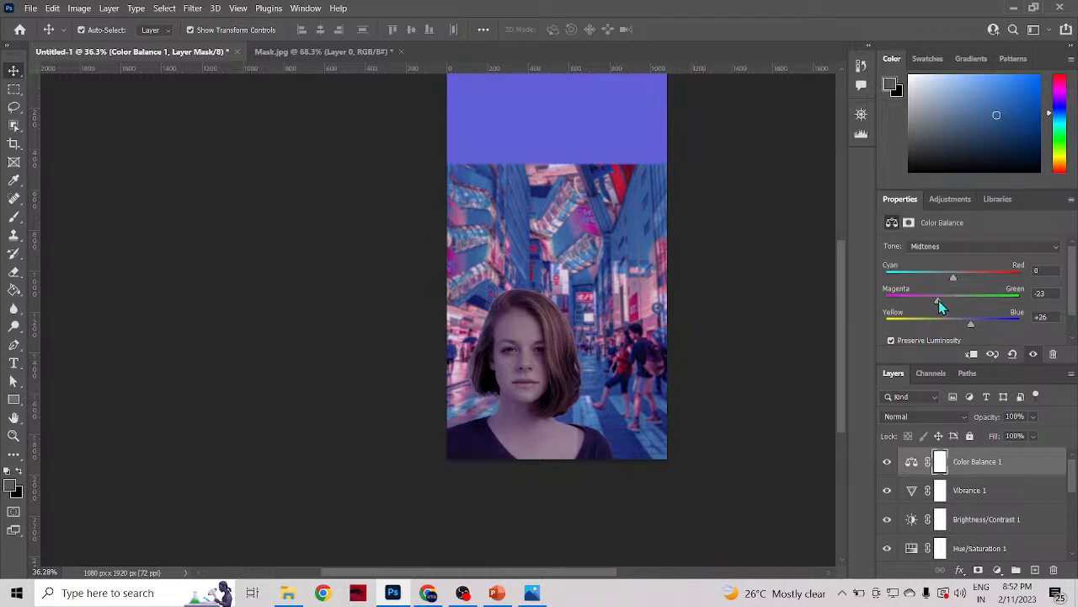
drag(940, 303, 944, 303)
mouse_move(970, 327)
mouse_down()
mouse_move(950, 329)
mouse_move(962, 332)
mouse_up()
scroll(710, 374, down, 1)
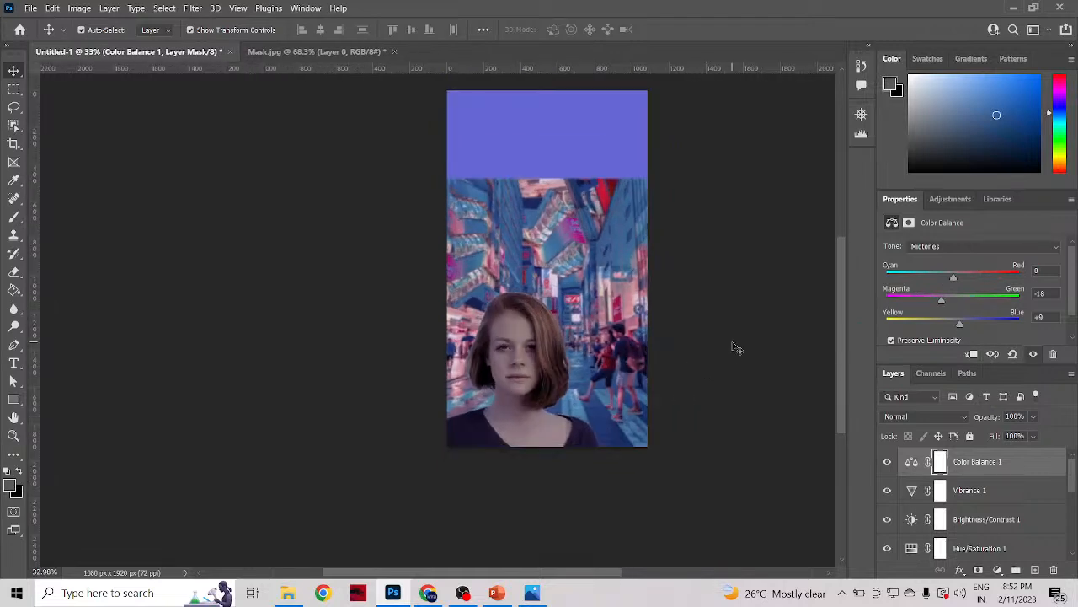
Step: Deselect the adjustment layer and review the overall color match between the woman and the street
click(961, 202)
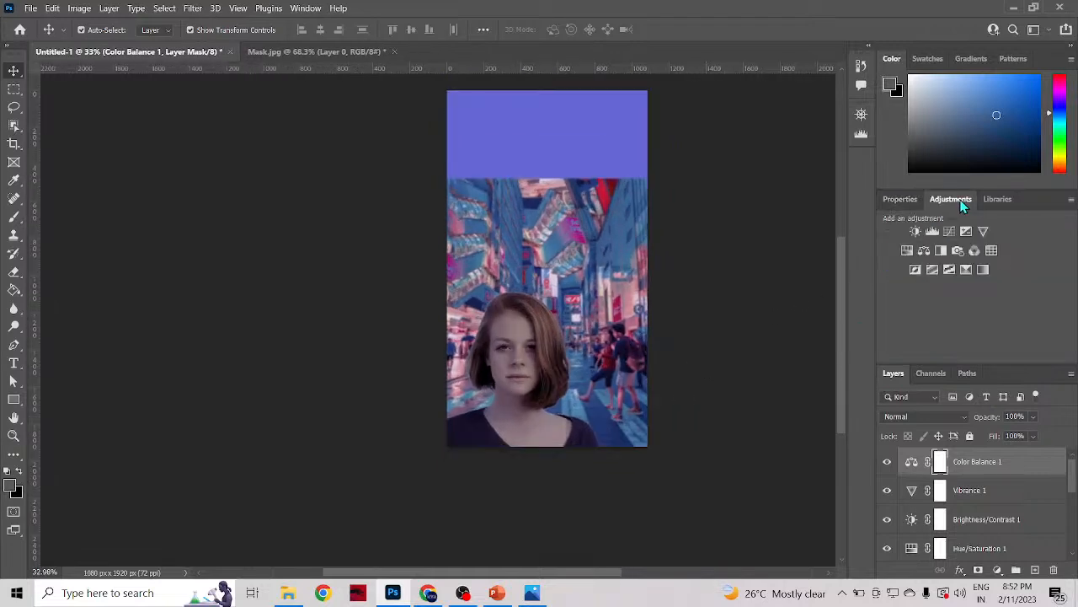
click(899, 200)
scroll(546, 447, down, 3)
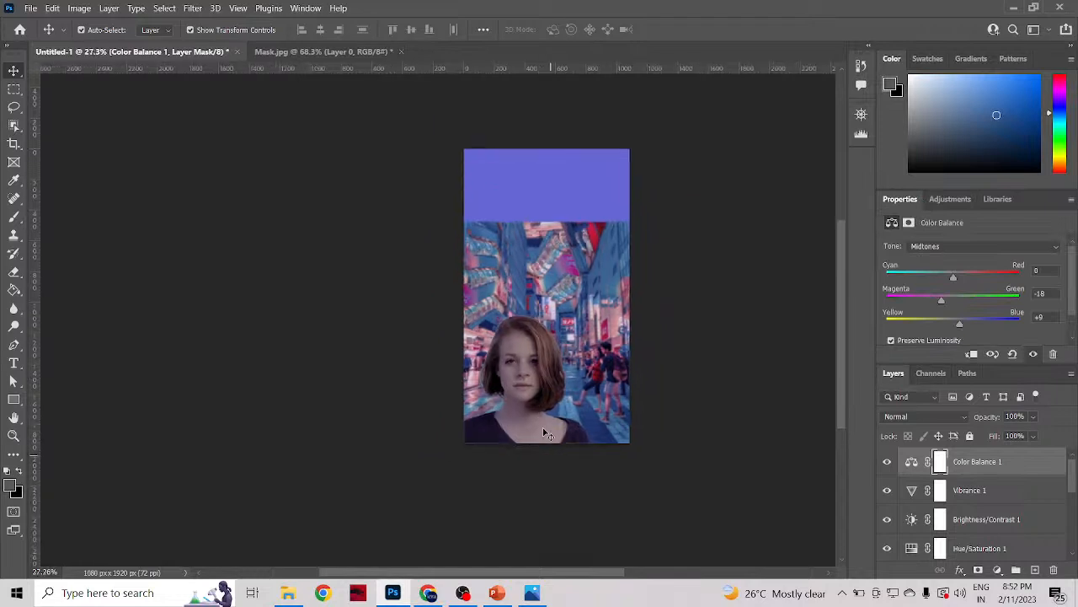
click(684, 398)
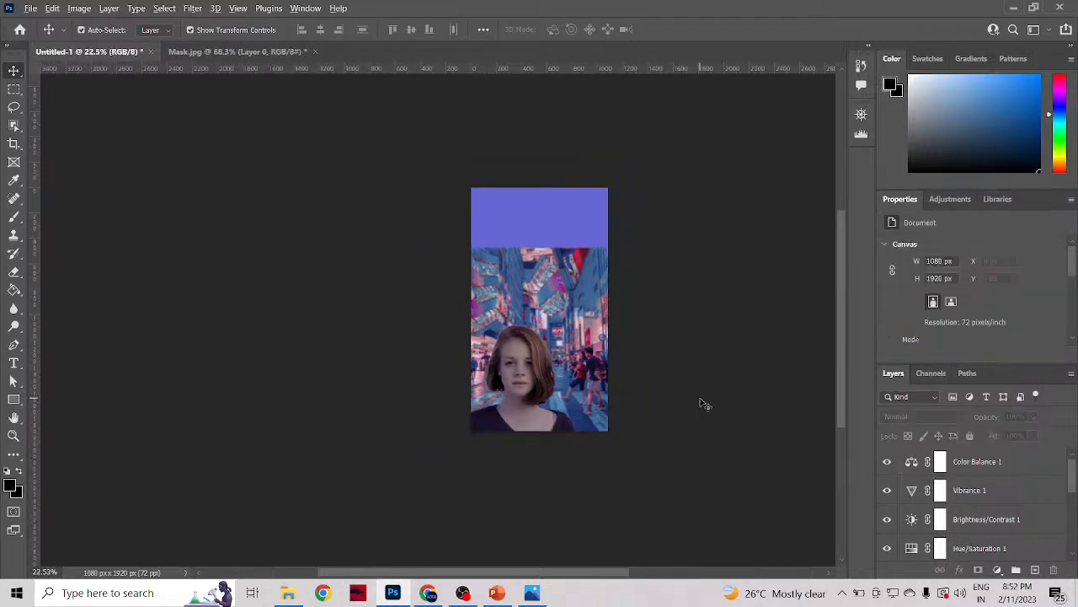
scroll(702, 401, up, 3)
scroll(775, 411, down, 3)
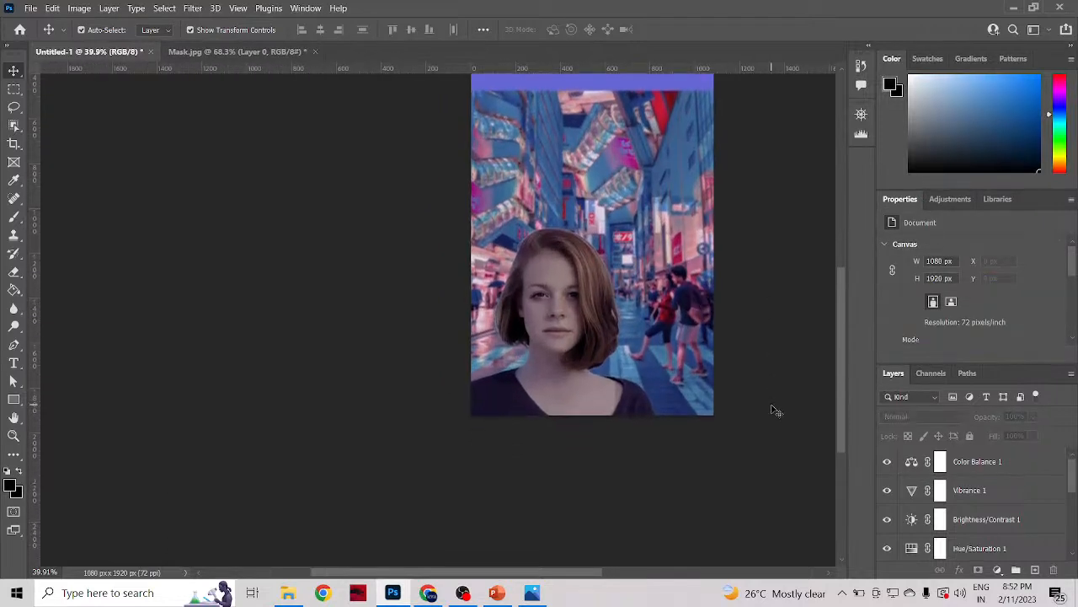
Step: Scale the woman's layer to about 109% and place her flush with the canvas bottom, extending past the left edge at X -115 px
scroll(775, 410, up, 1)
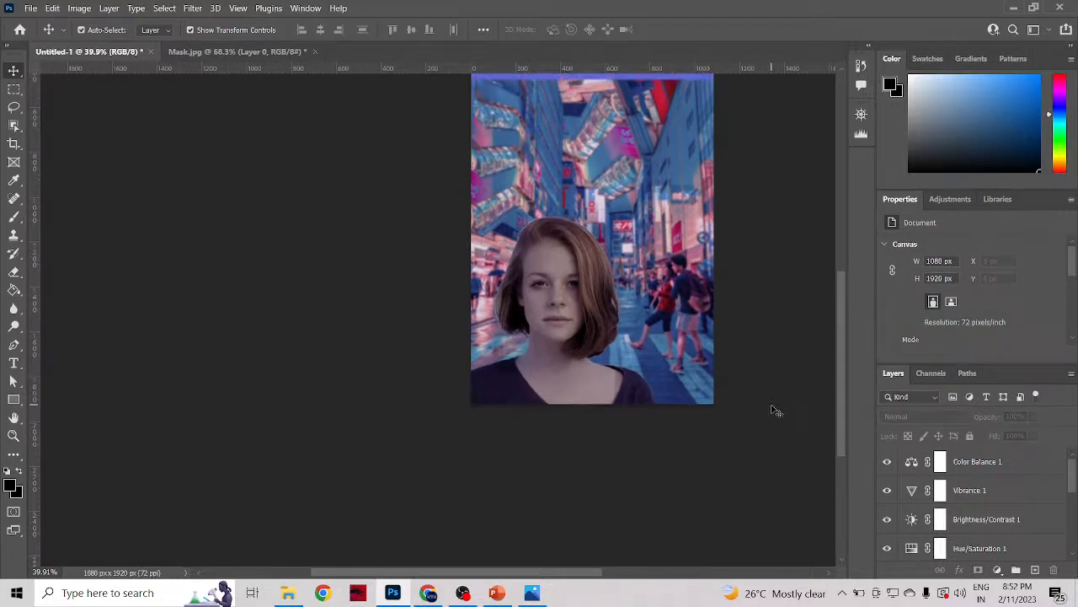
scroll(775, 410, down, 1)
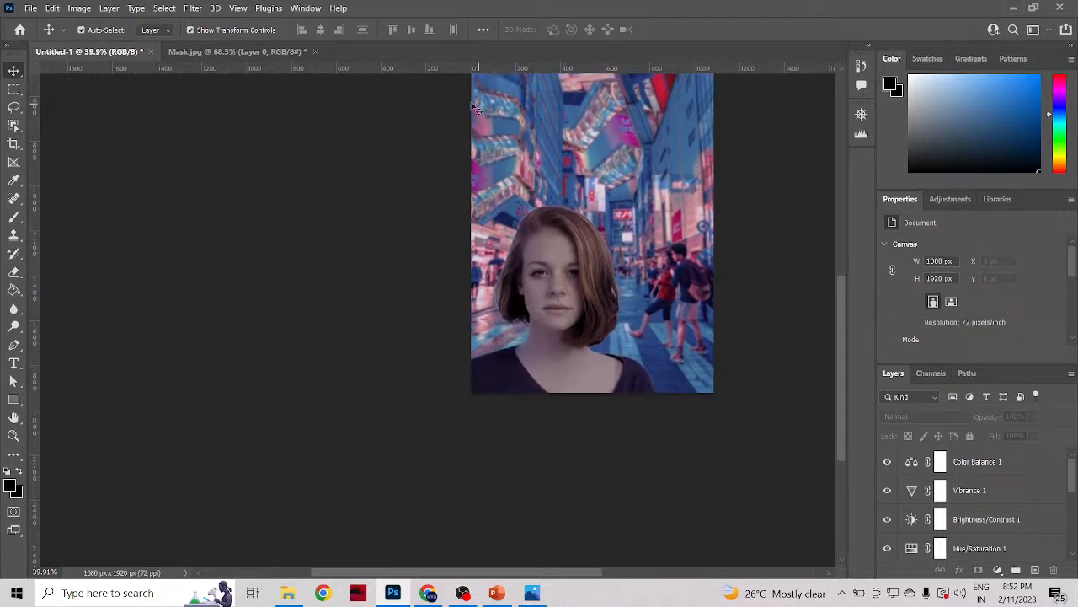
key(ctrl+v)
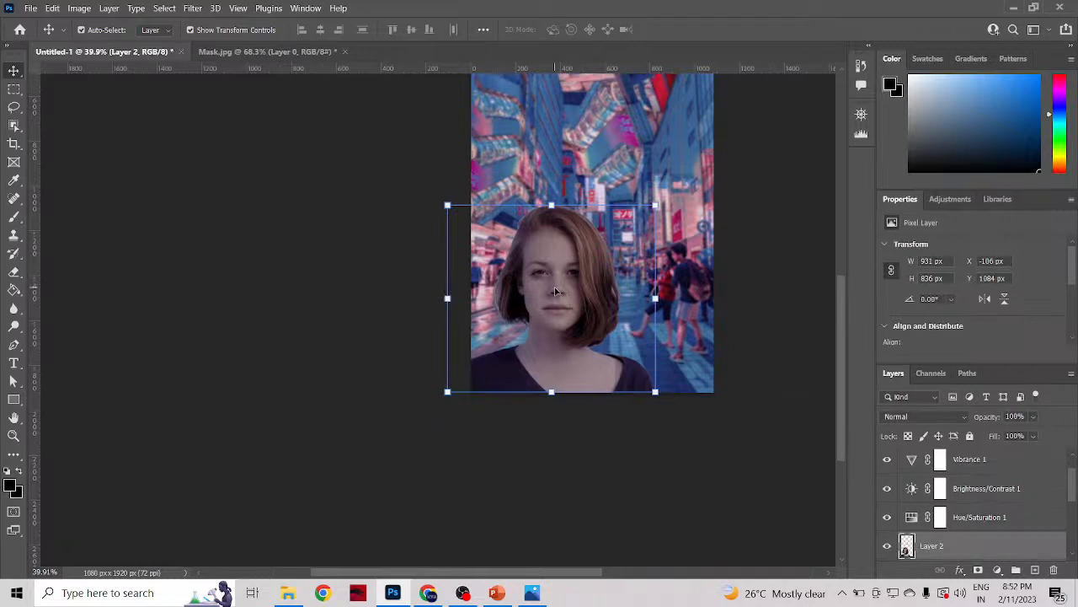
drag(564, 305, 587, 306)
key(ctrl+t)
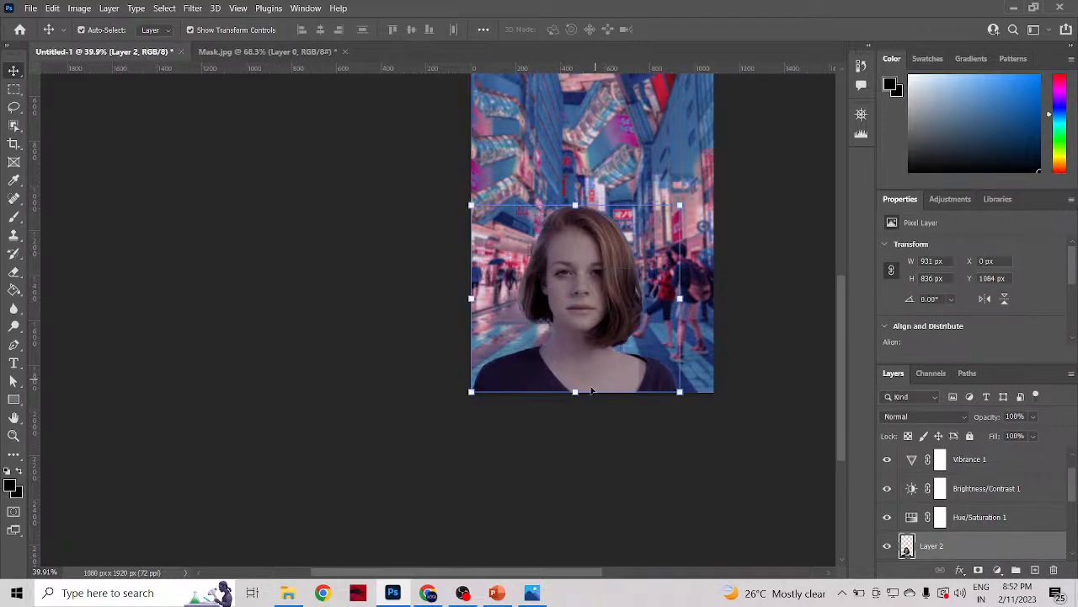
drag(576, 393, 578, 441)
drag(586, 345, 590, 296)
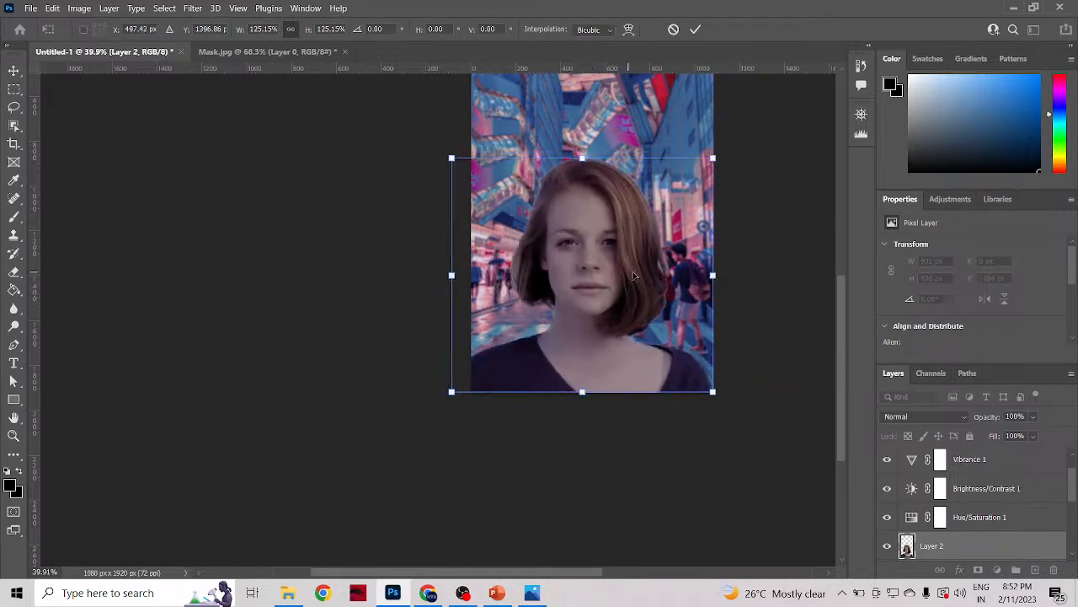
drag(714, 156, 708, 244)
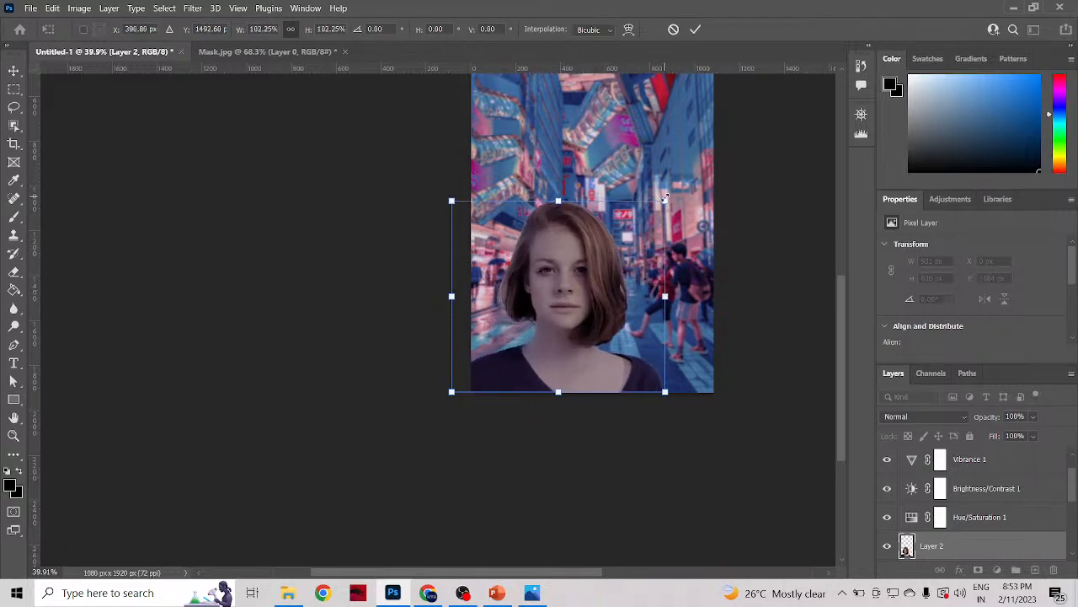
drag(666, 195, 682, 194)
drag(584, 298, 576, 297)
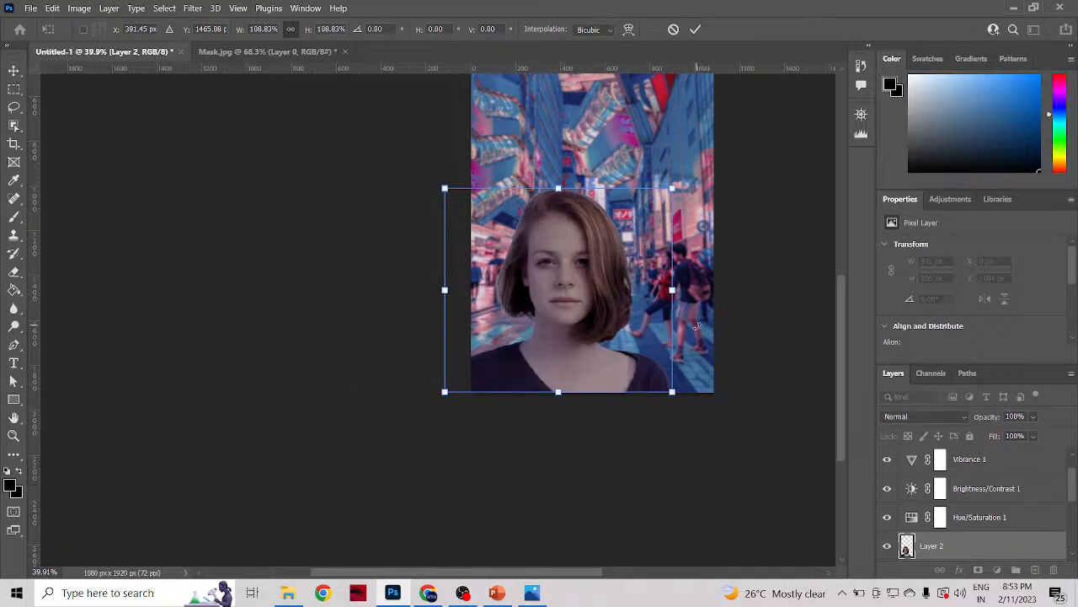
click(695, 29)
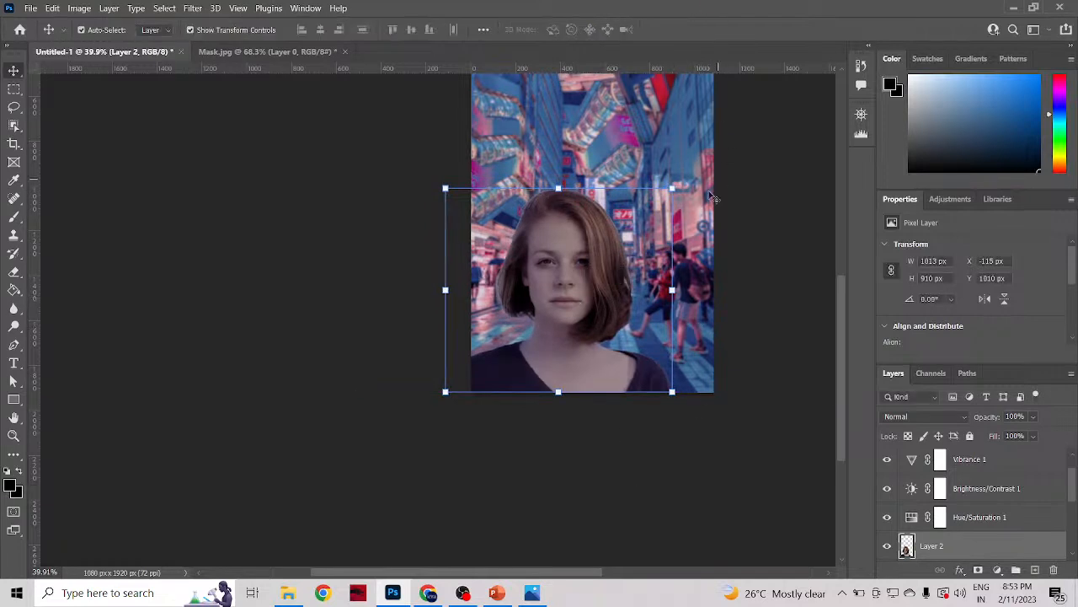
key(ctrl+t)
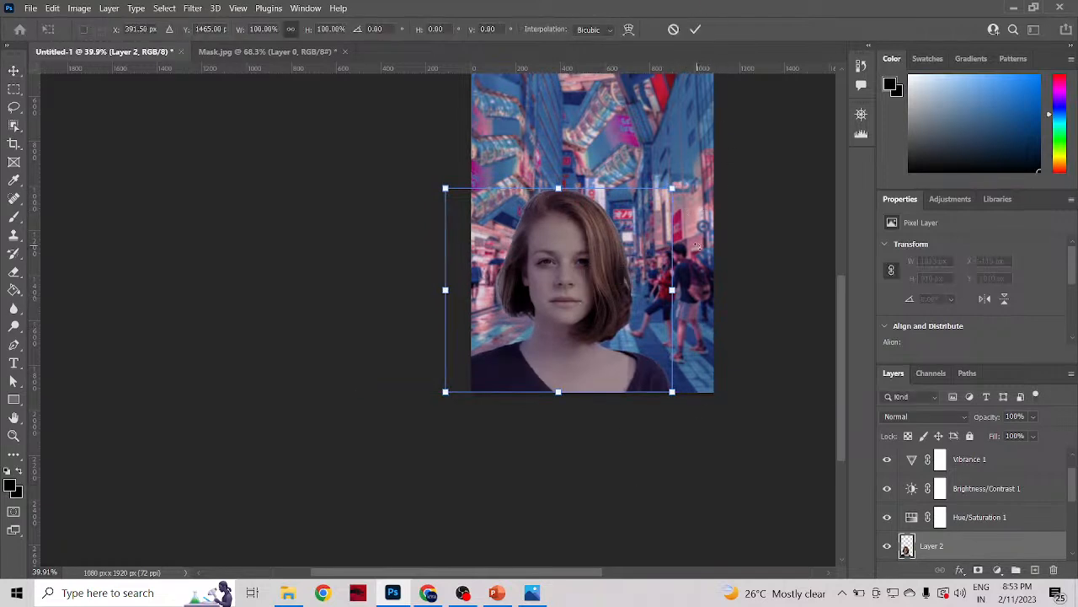
click(695, 28)
Step: Scale the street background to 25.55% and move it down to align with the canvas's bottom edge, covering its full width
click(709, 228)
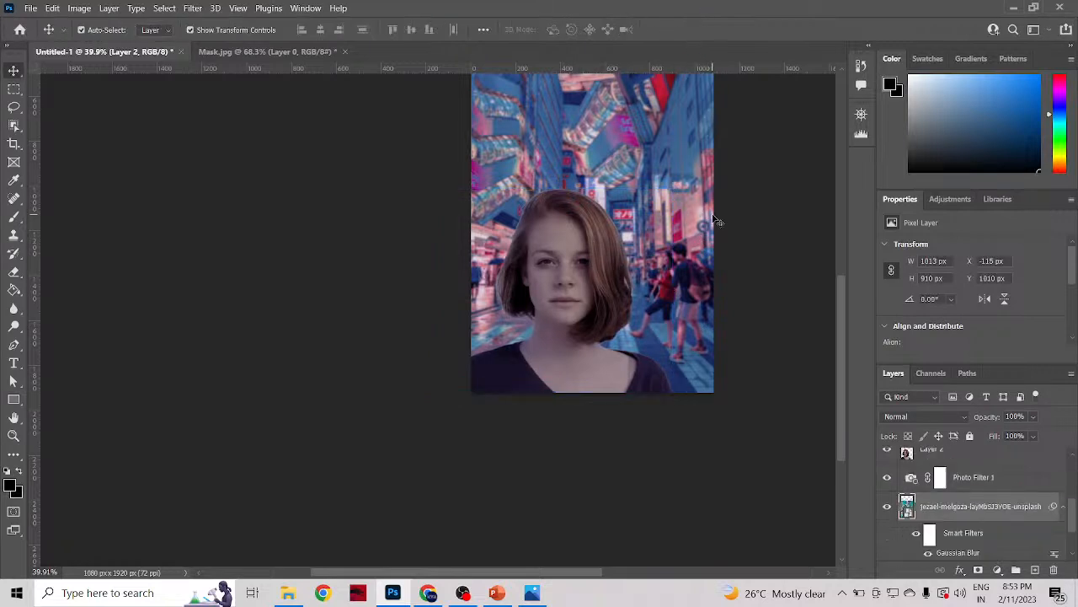
scroll(708, 268, down, 2)
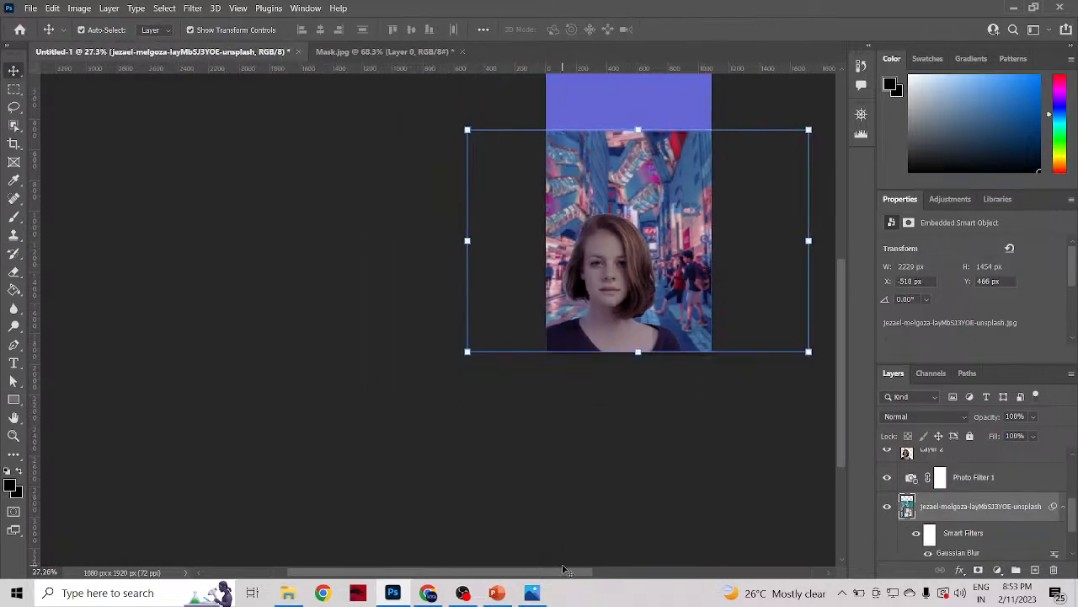
drag(563, 574, 638, 584)
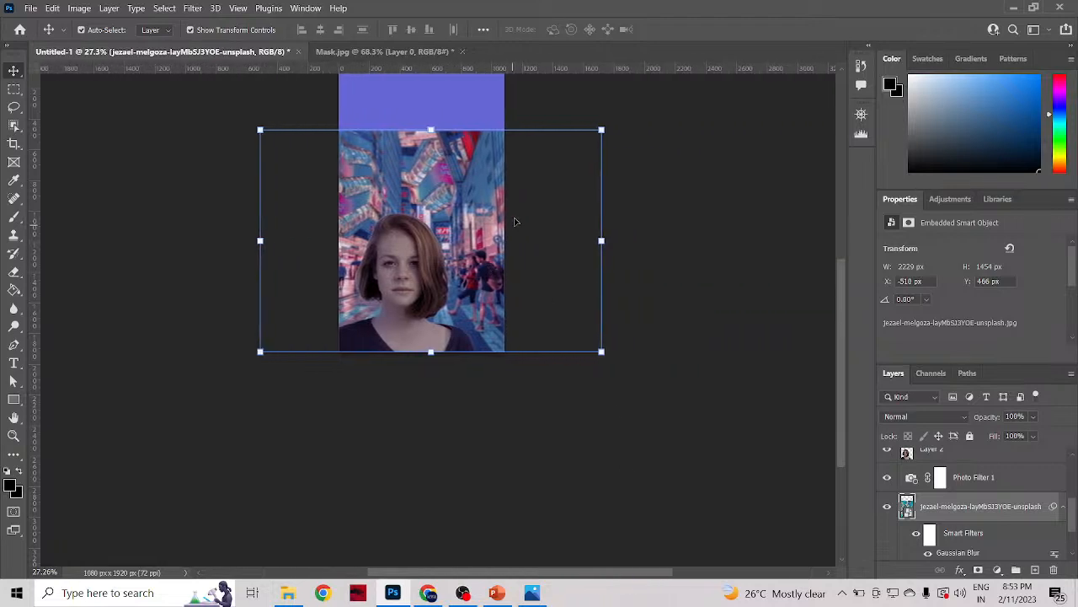
click(428, 128)
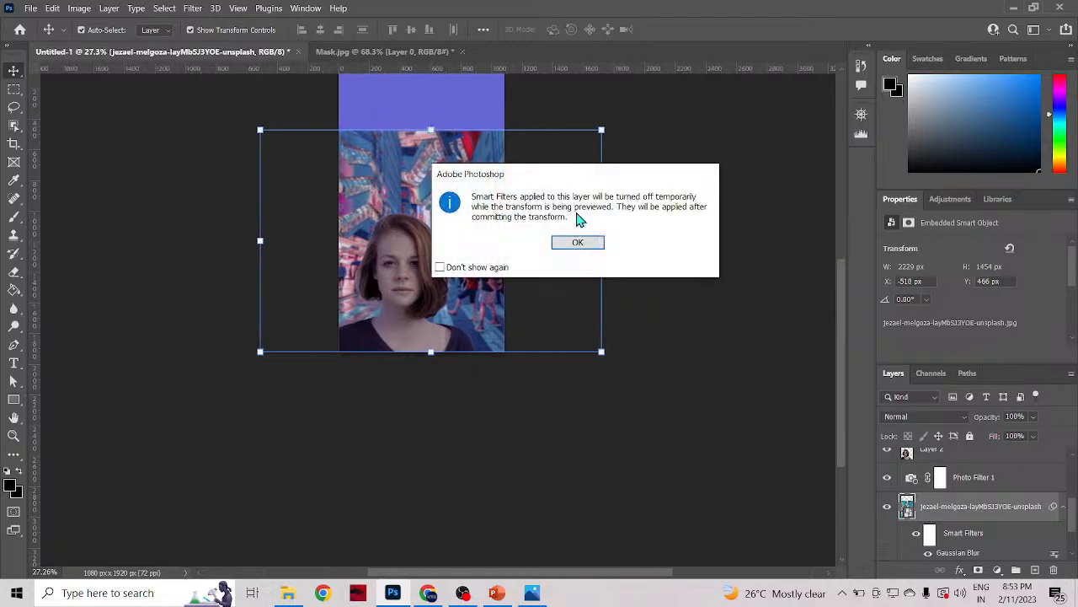
click(578, 243)
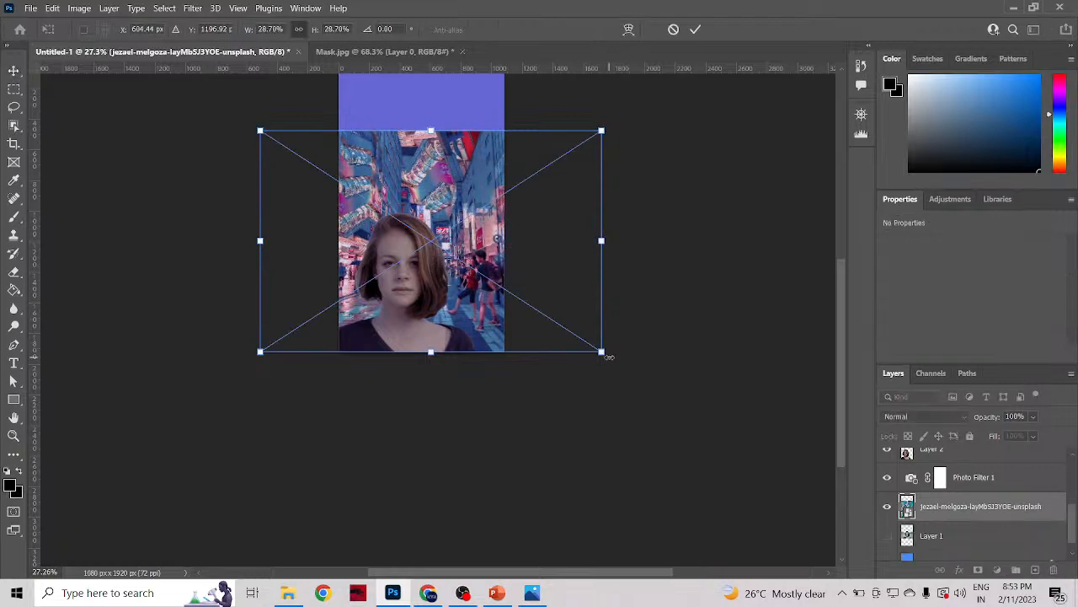
drag(604, 354, 548, 354)
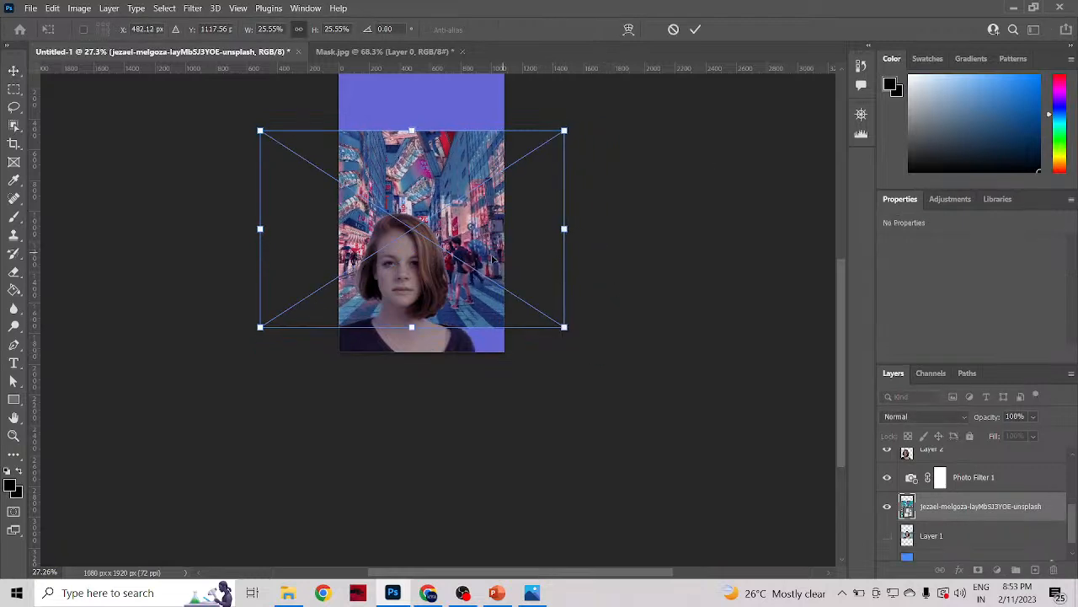
drag(492, 260, 513, 289)
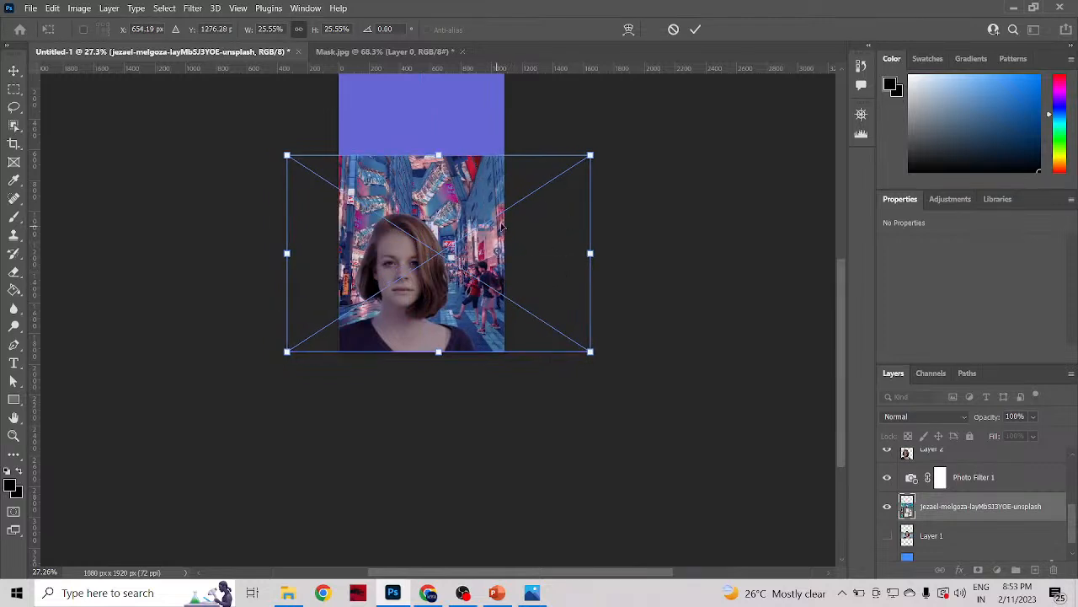
click(697, 32)
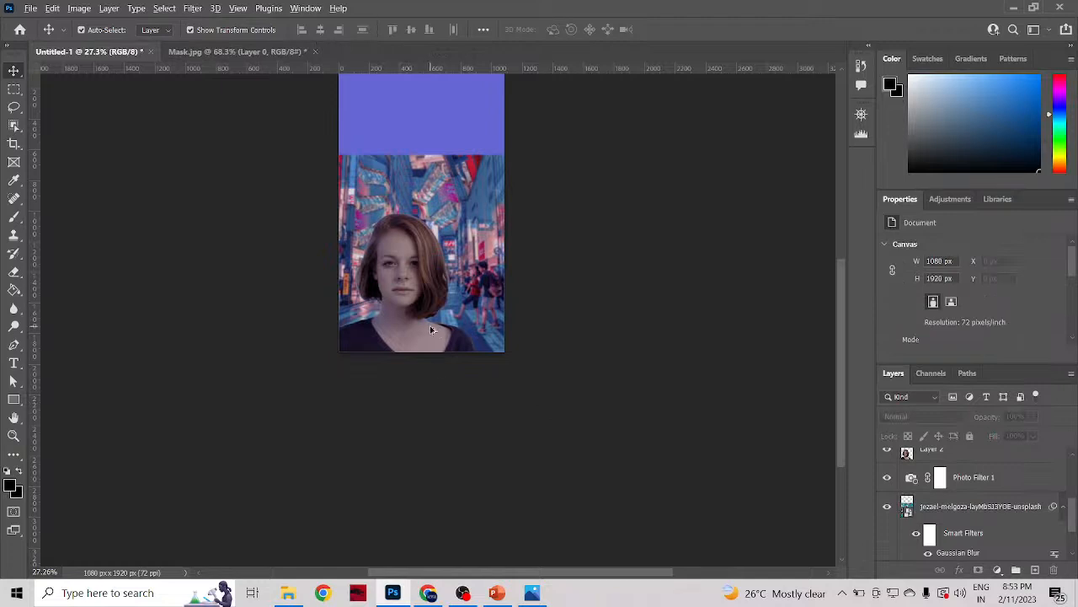
Step: Examine up close and from afar how the resized woman and blurred street blend in proportion and color
scroll(308, 245, up, 3)
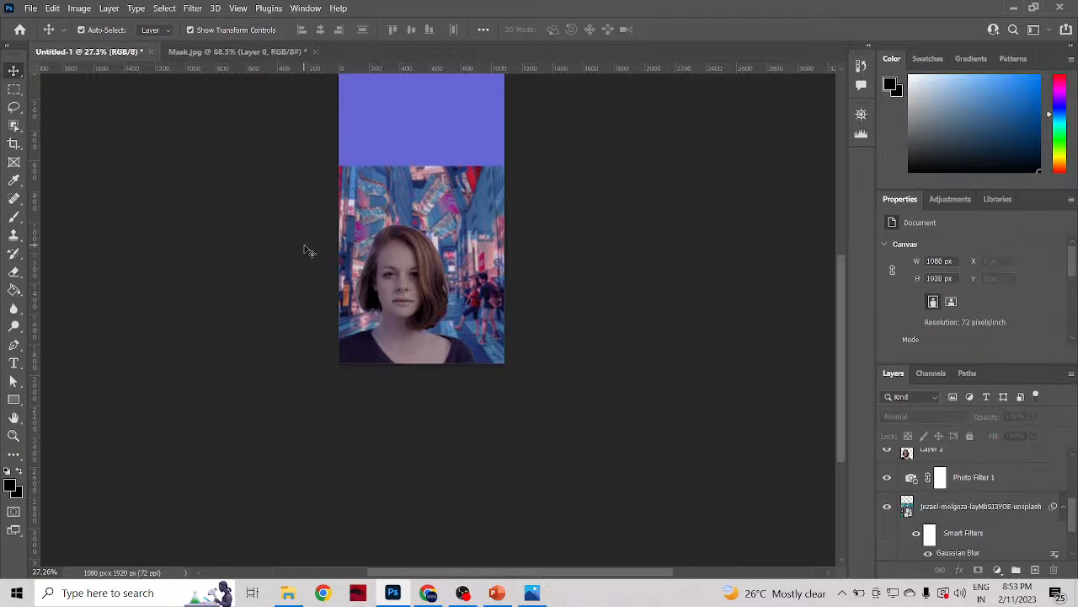
alt+scroll(446, 348, up, 3)
alt+scroll(447, 348, up, 1)
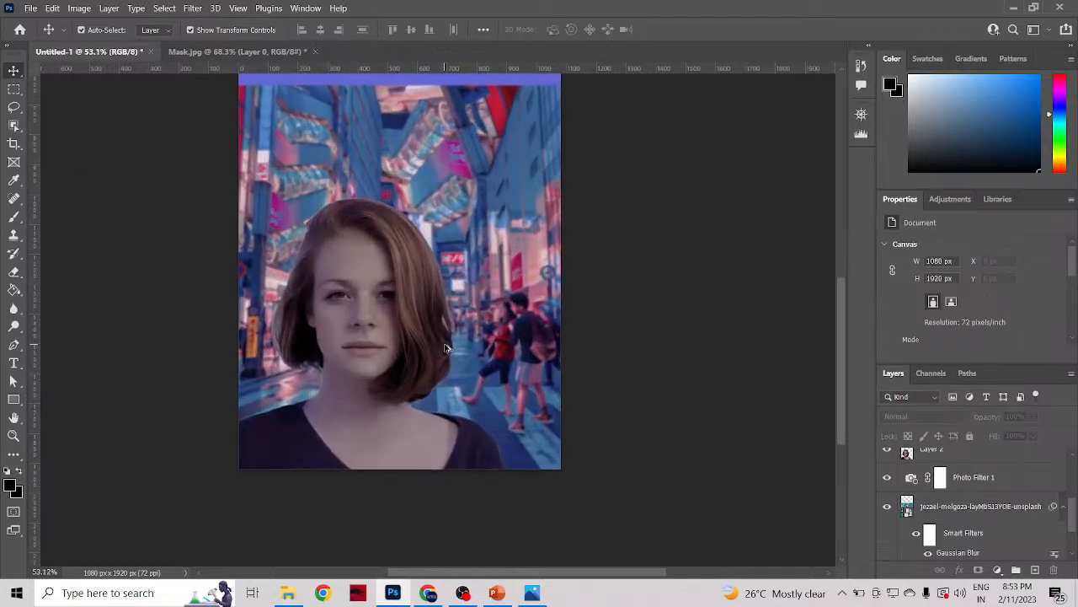
alt+scroll(447, 348, down, 1)
alt+scroll(446, 348, up, 2)
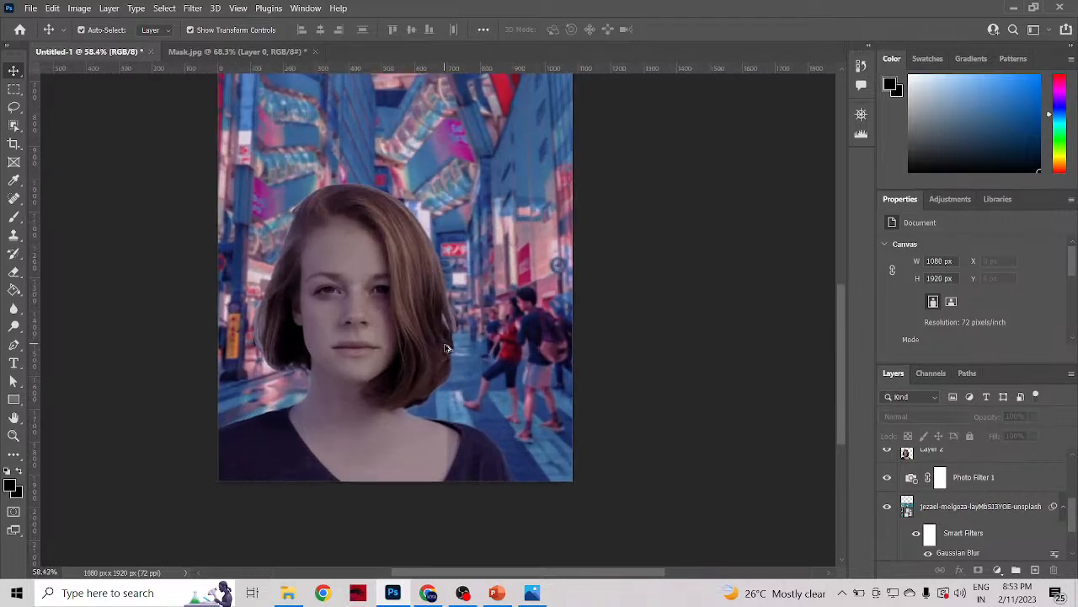
scroll(448, 349, down, 1)
scroll(449, 350, up, 1)
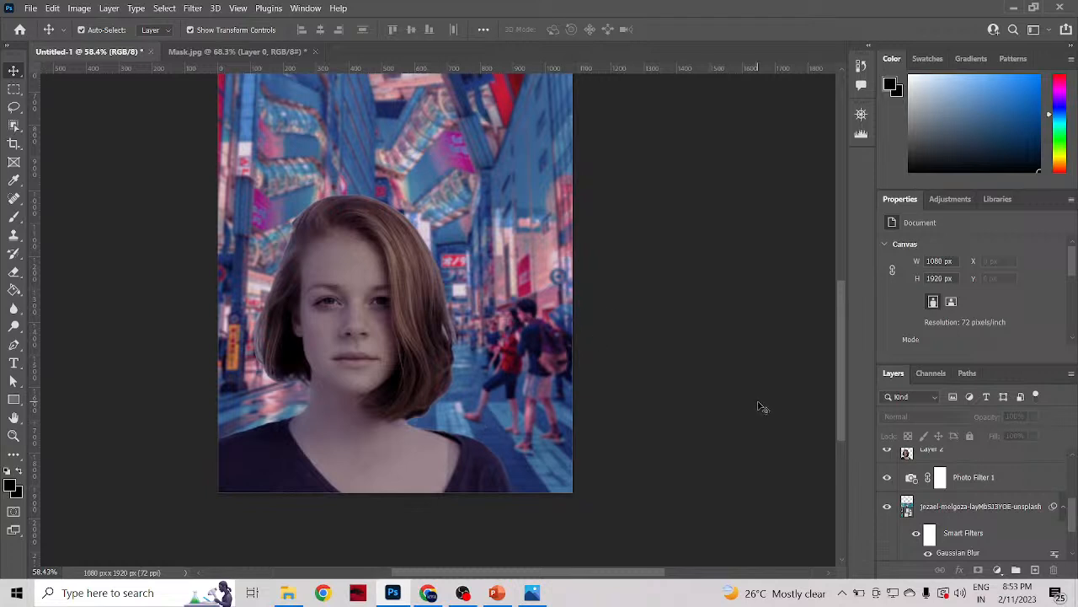
scroll(760, 407, down, 1)
scroll(760, 407, up, 1)
scroll(761, 407, down, 1)
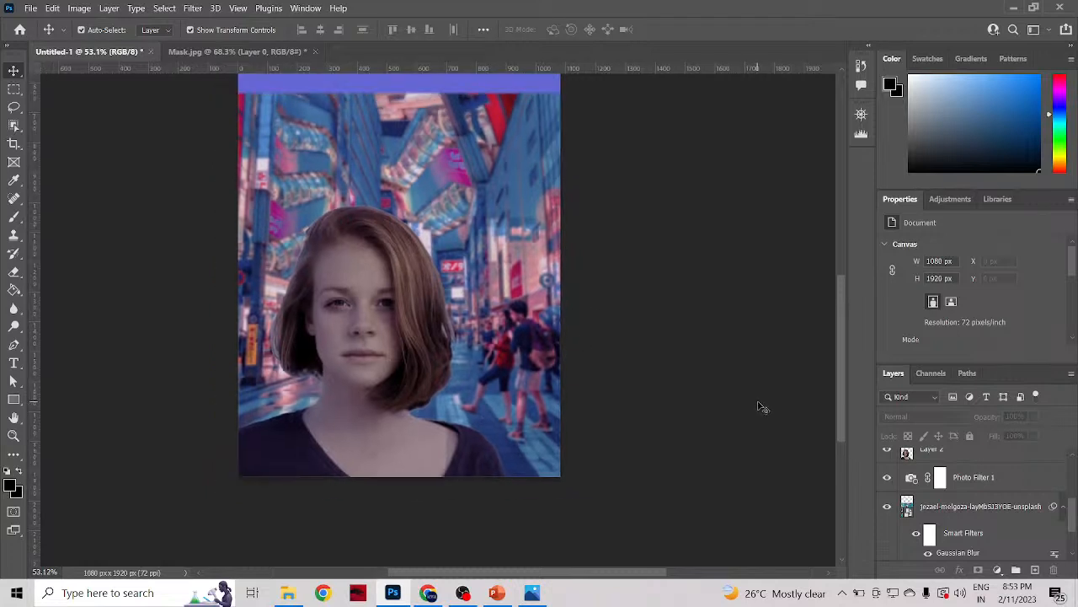
scroll(761, 407, up, 1)
scroll(761, 406, down, 1)
scroll(761, 407, up, 2)
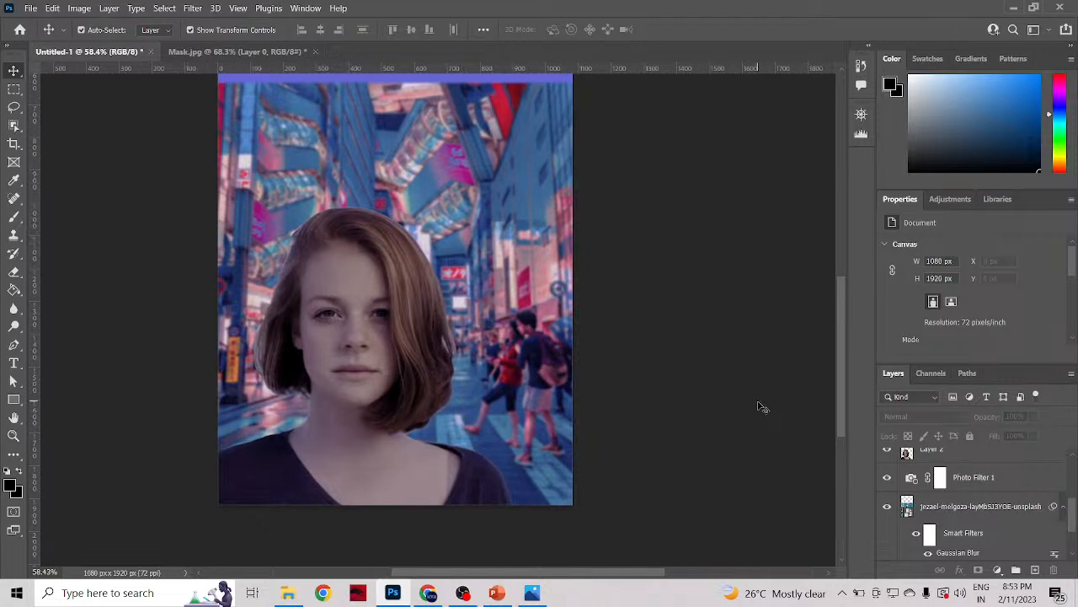
scroll(760, 407, down, 1)
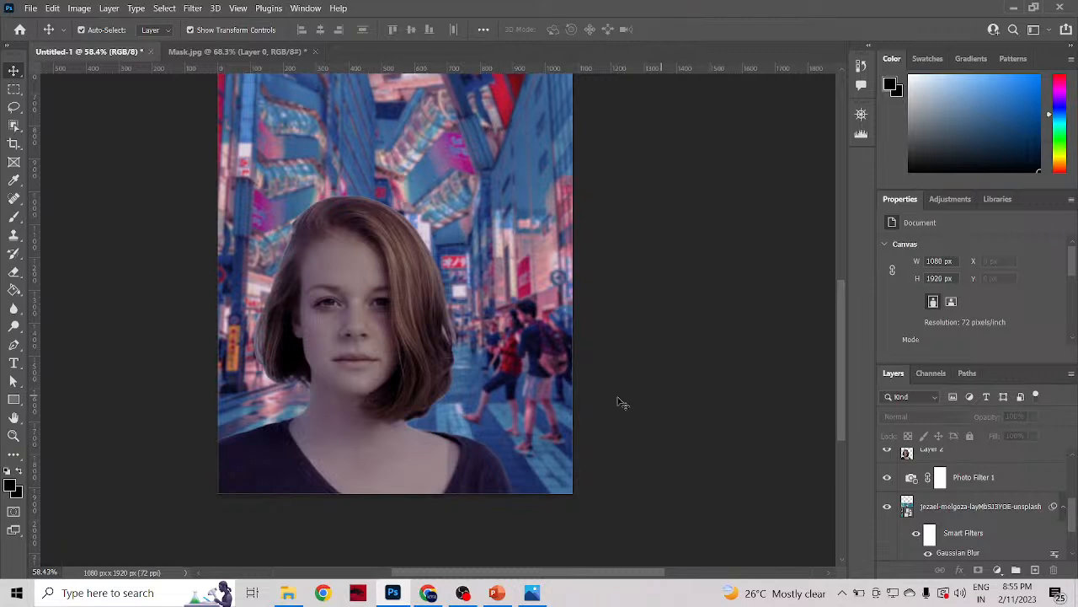
scroll(589, 412, down, 2)
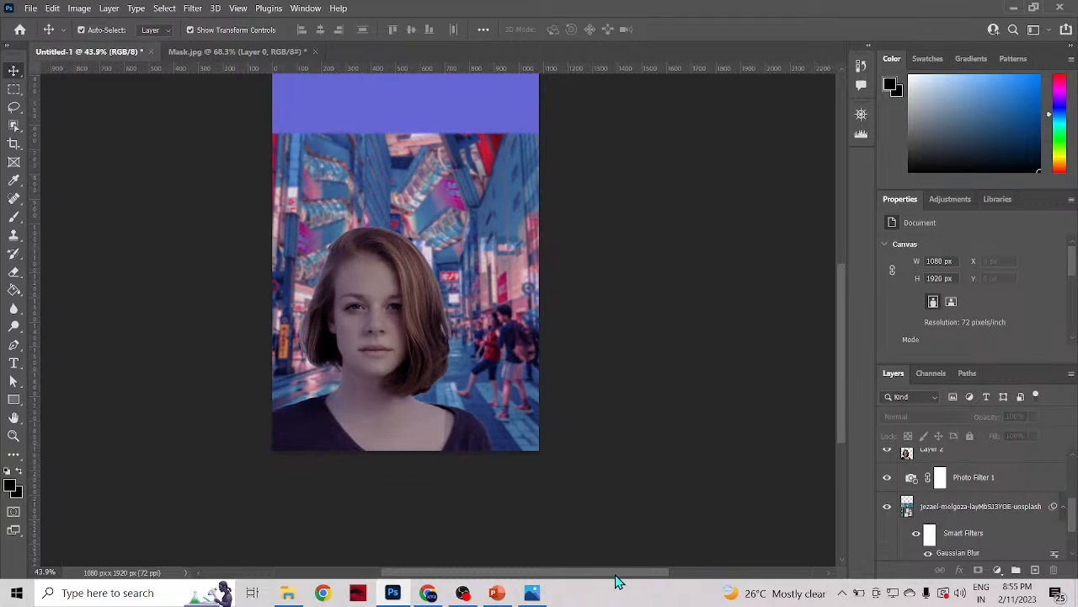
drag(620, 573, 576, 573)
scroll(519, 341, up, 2)
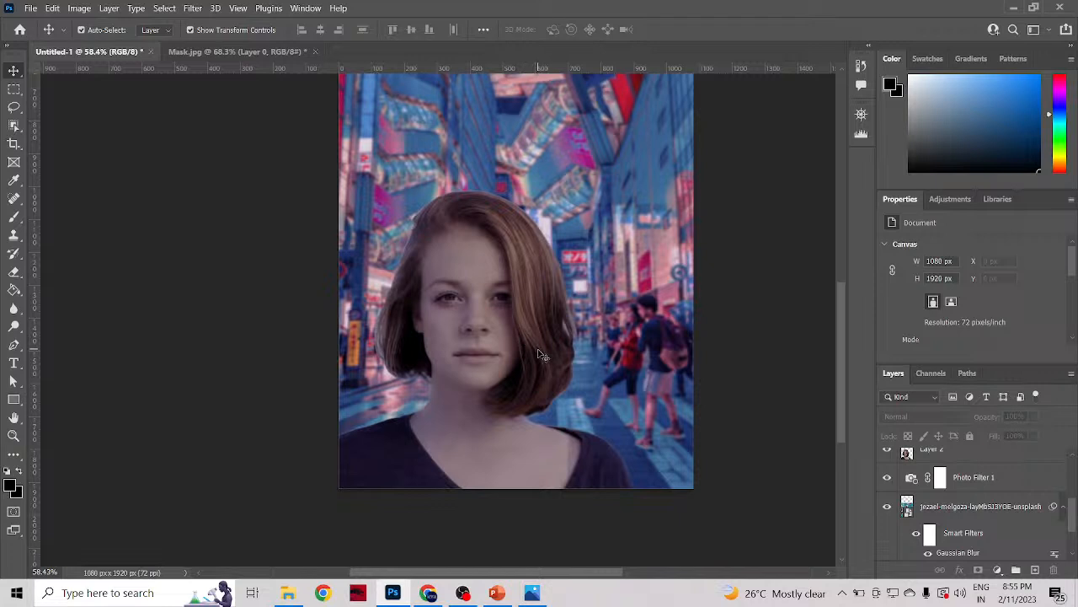
scroll(561, 352, down, 2)
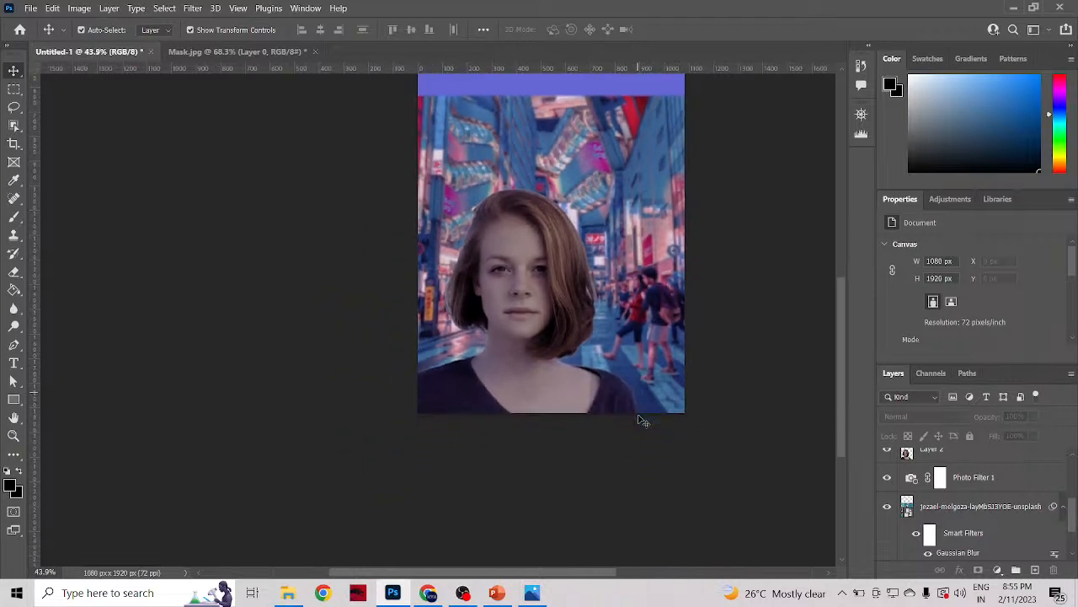
scroll(643, 419, down, 2)
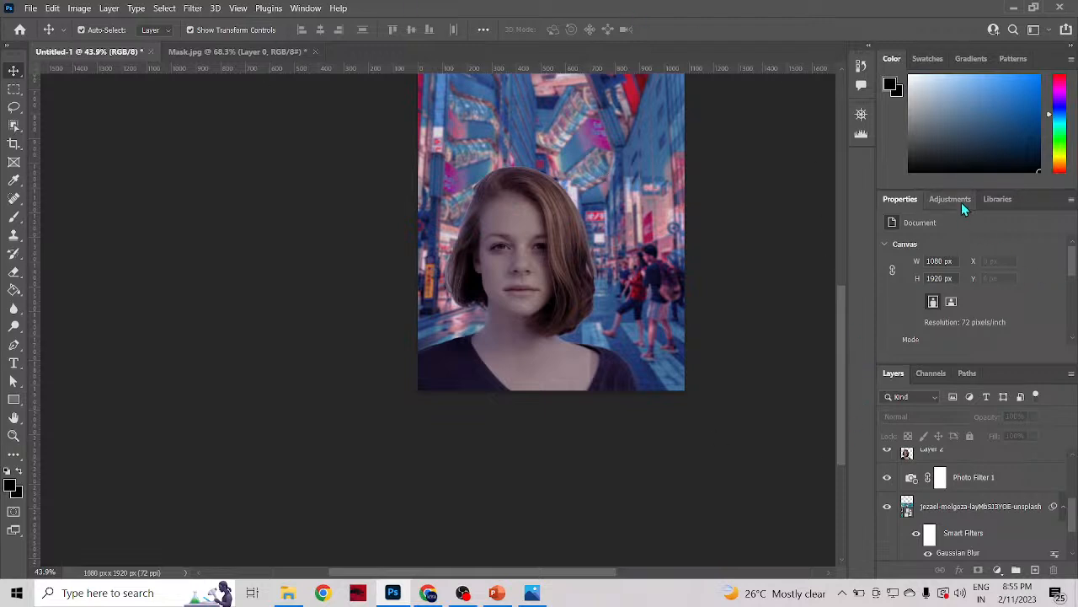
Step: Review the available adjustments and the marquee, lasso and Object Selection tools, and view the whole composition
click(931, 200)
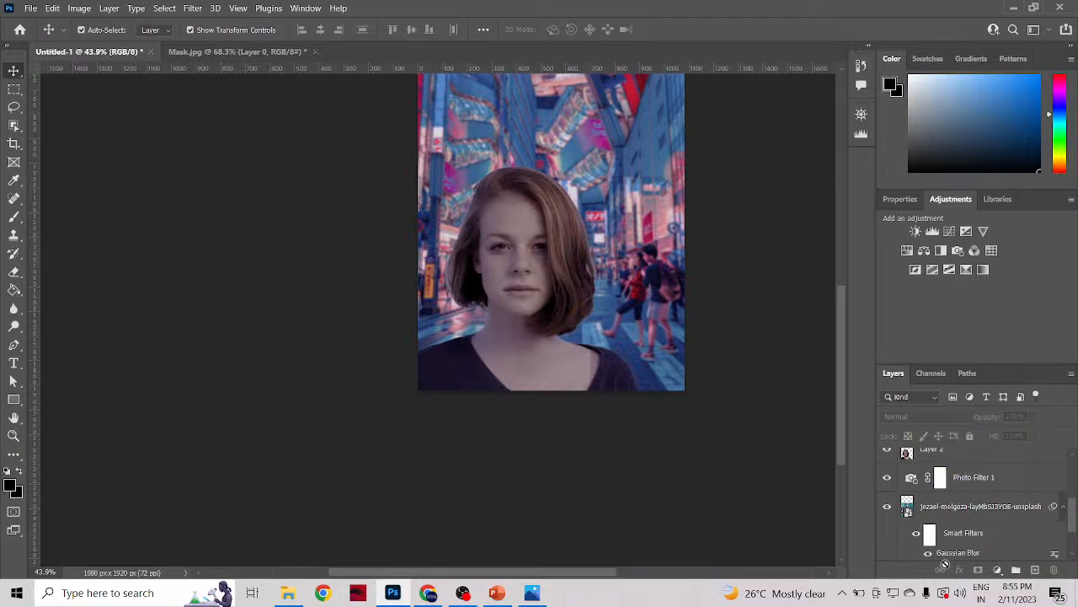
click(15, 89)
click(18, 109)
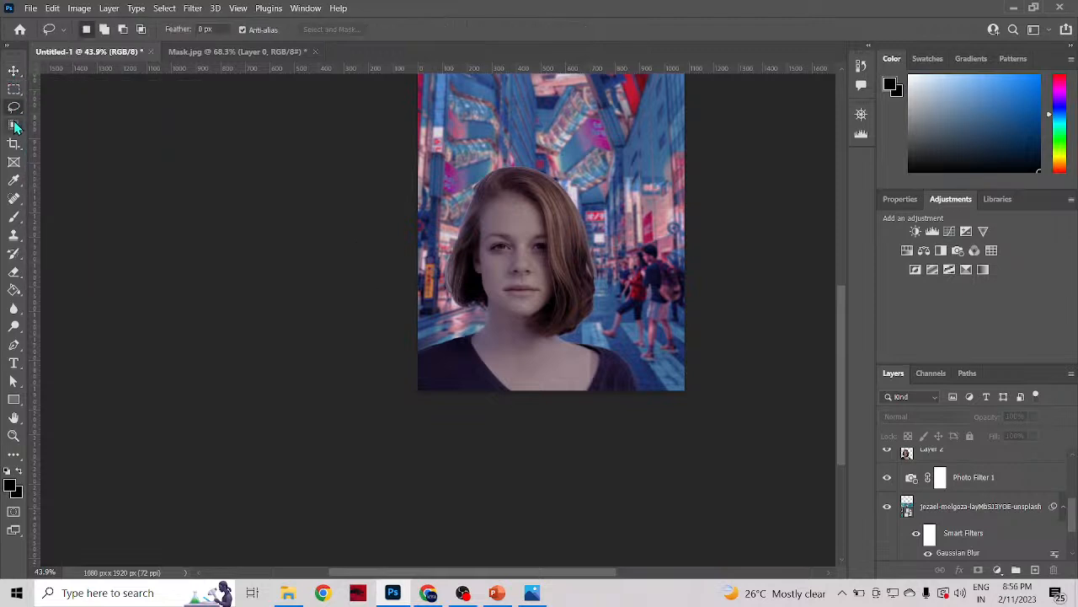
click(15, 125)
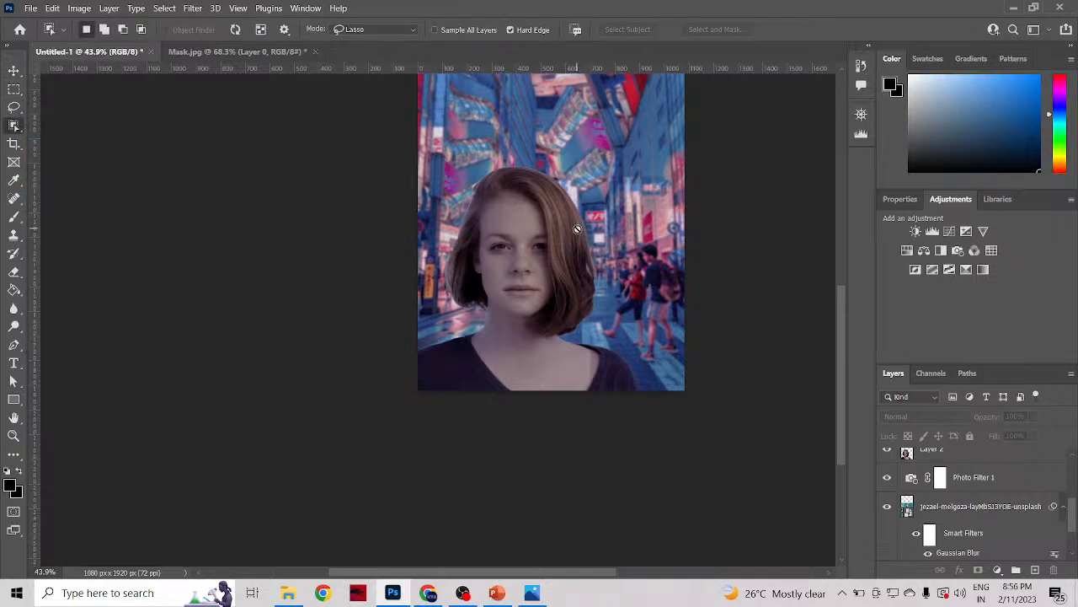
scroll(691, 262, up, 2)
scroll(691, 256, up, 1)
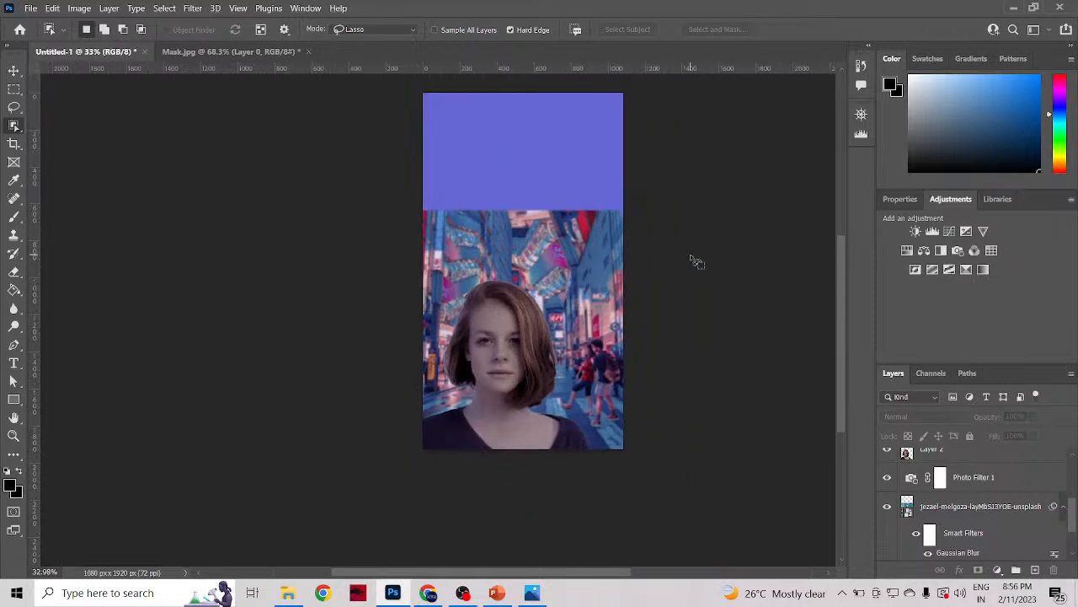